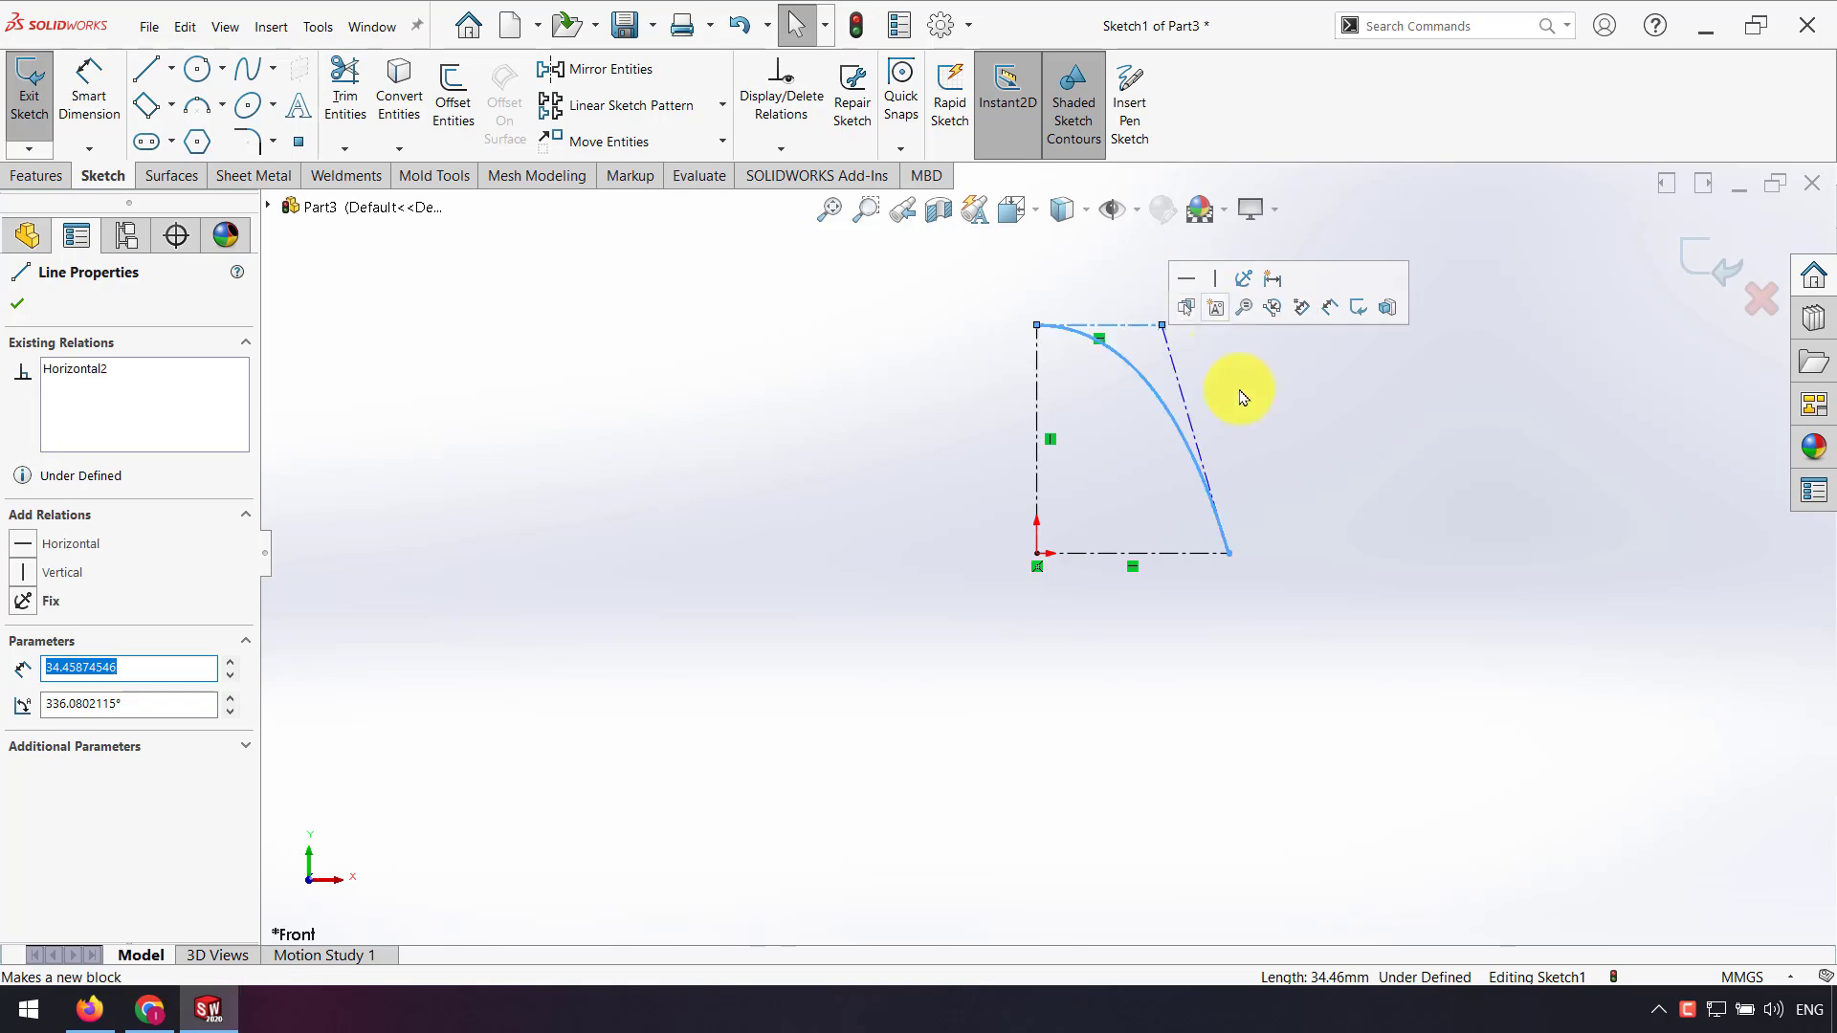
Step: Make the slanted control line of the style spline vertical
key(Escape)
click(1184, 393)
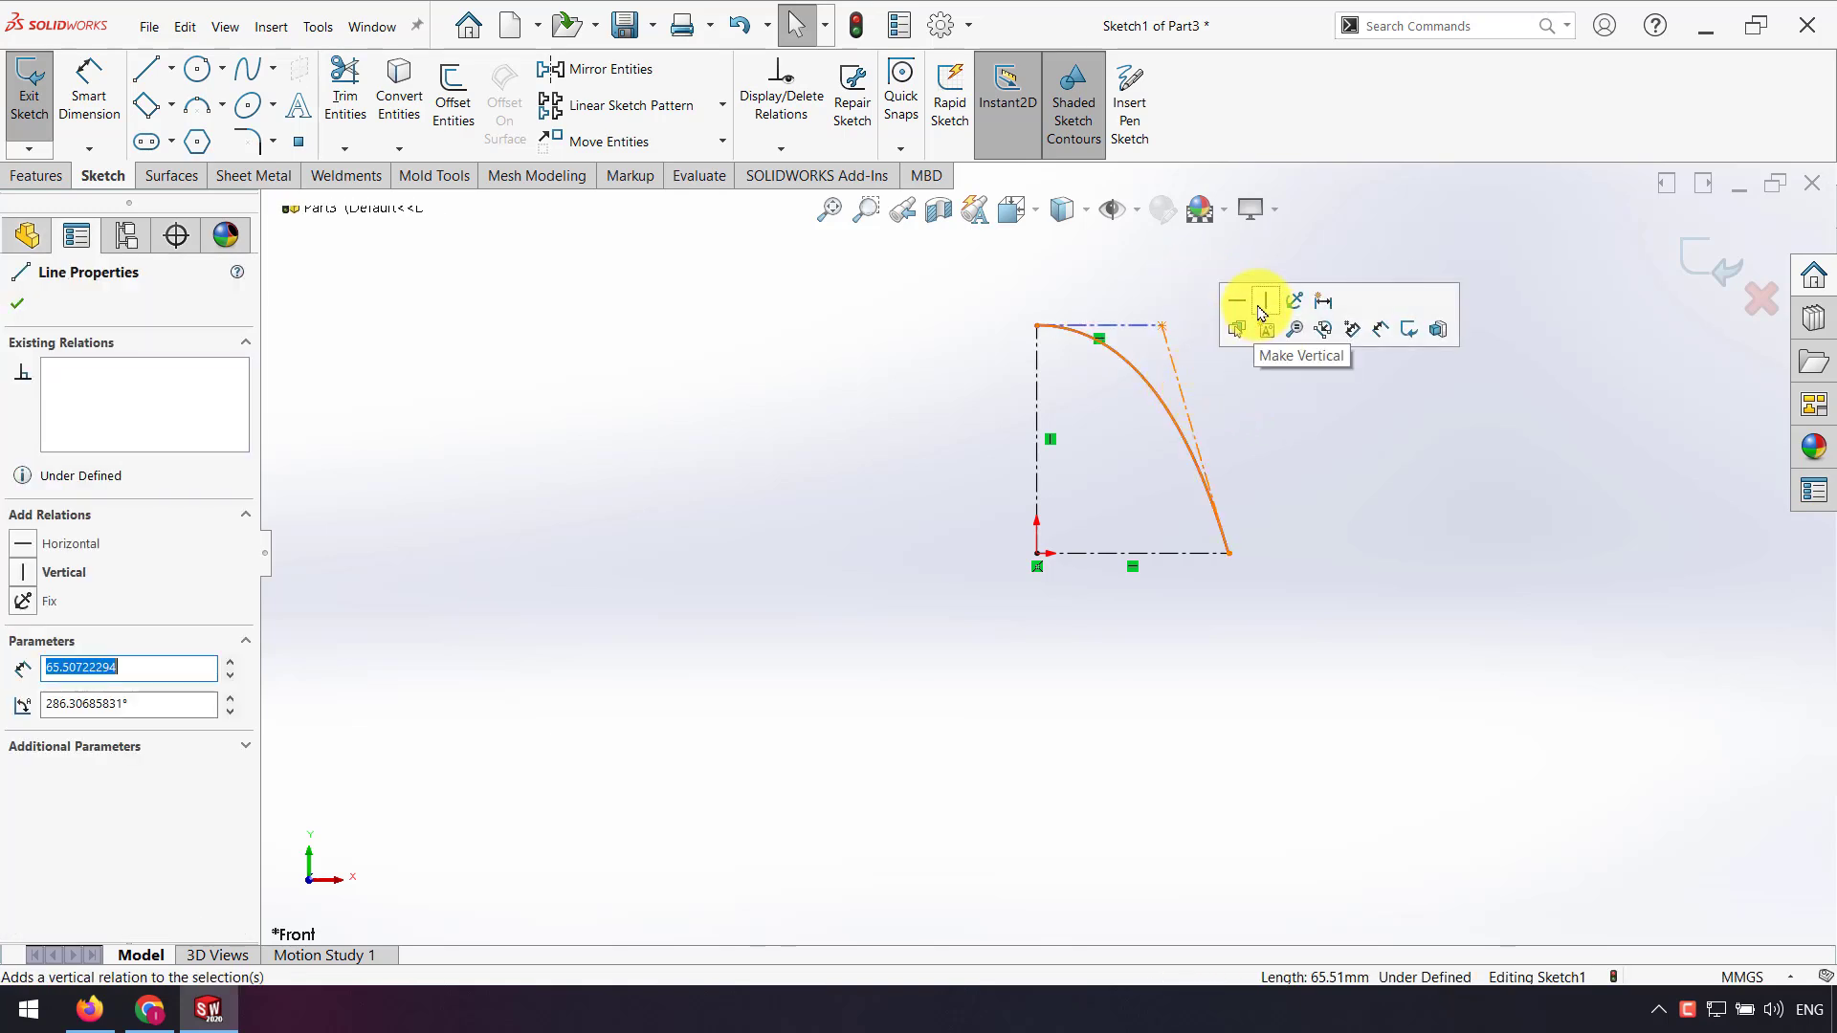
click(1234, 318)
key(Escape)
Step: Dimension the spline's upper horizontal control line at 2 mm
click(89, 96)
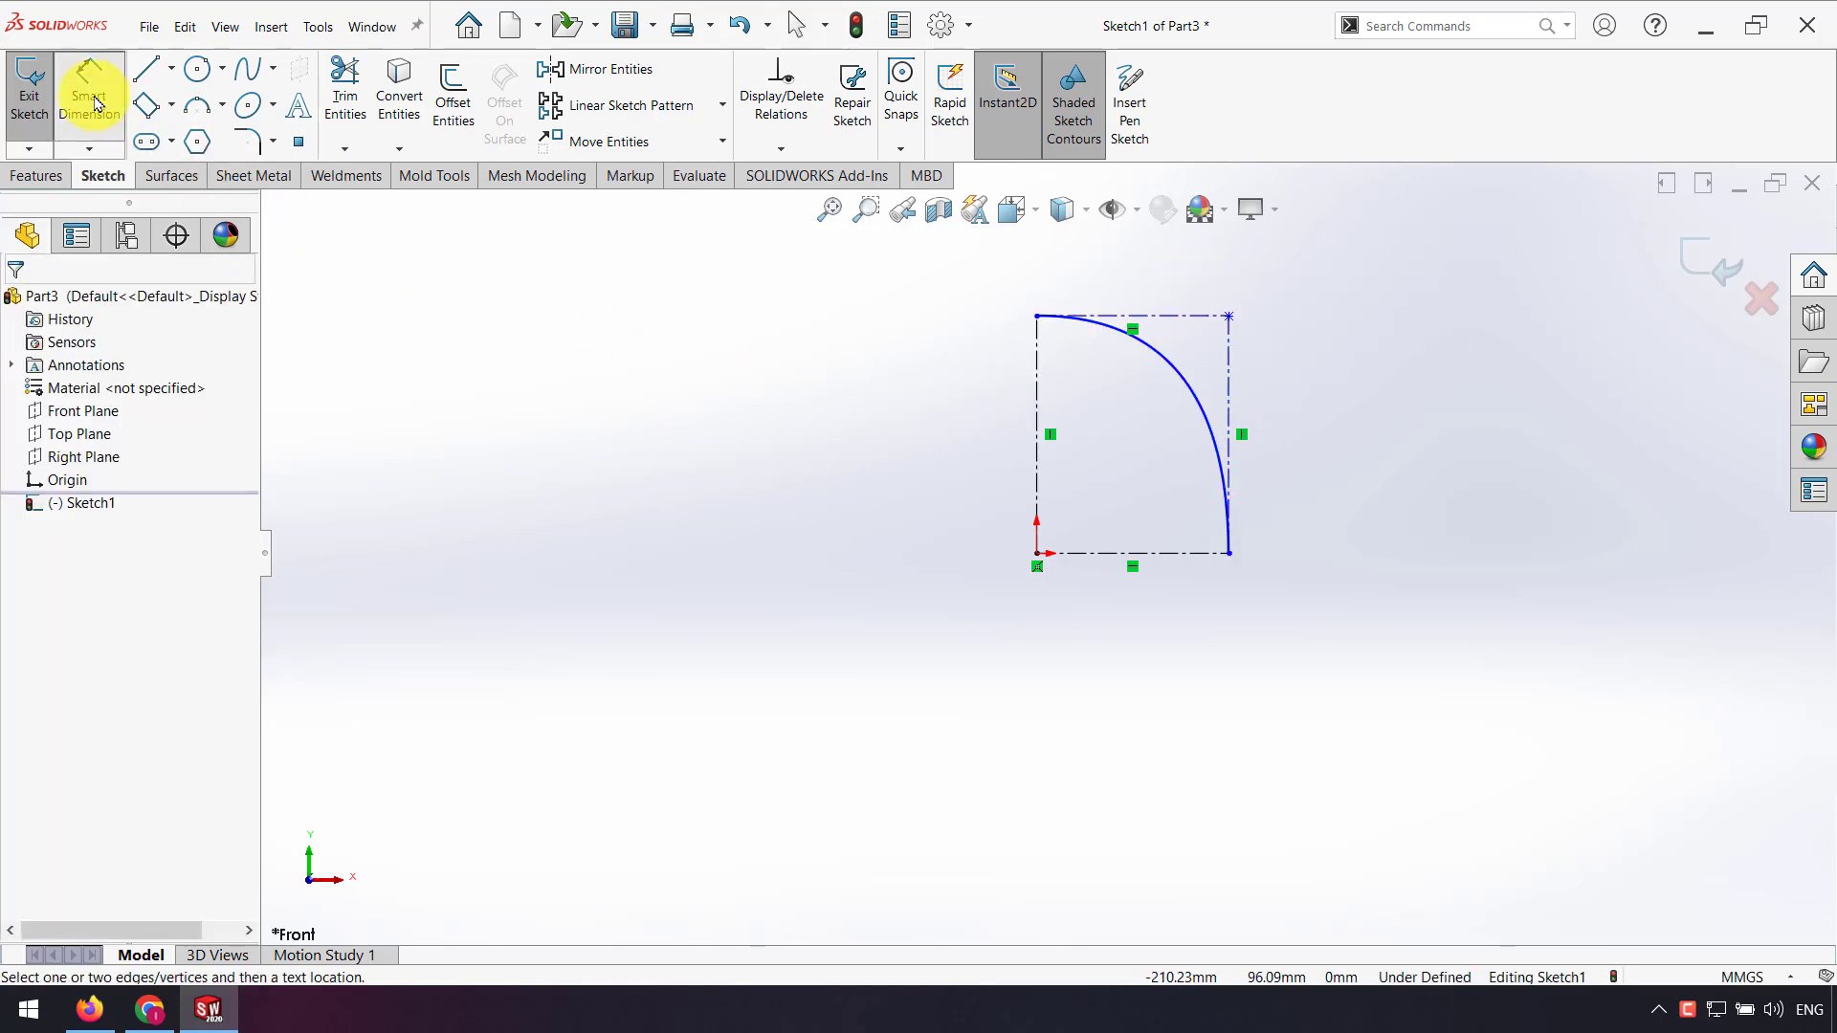
click(1171, 326)
click(1138, 279)
text(2)
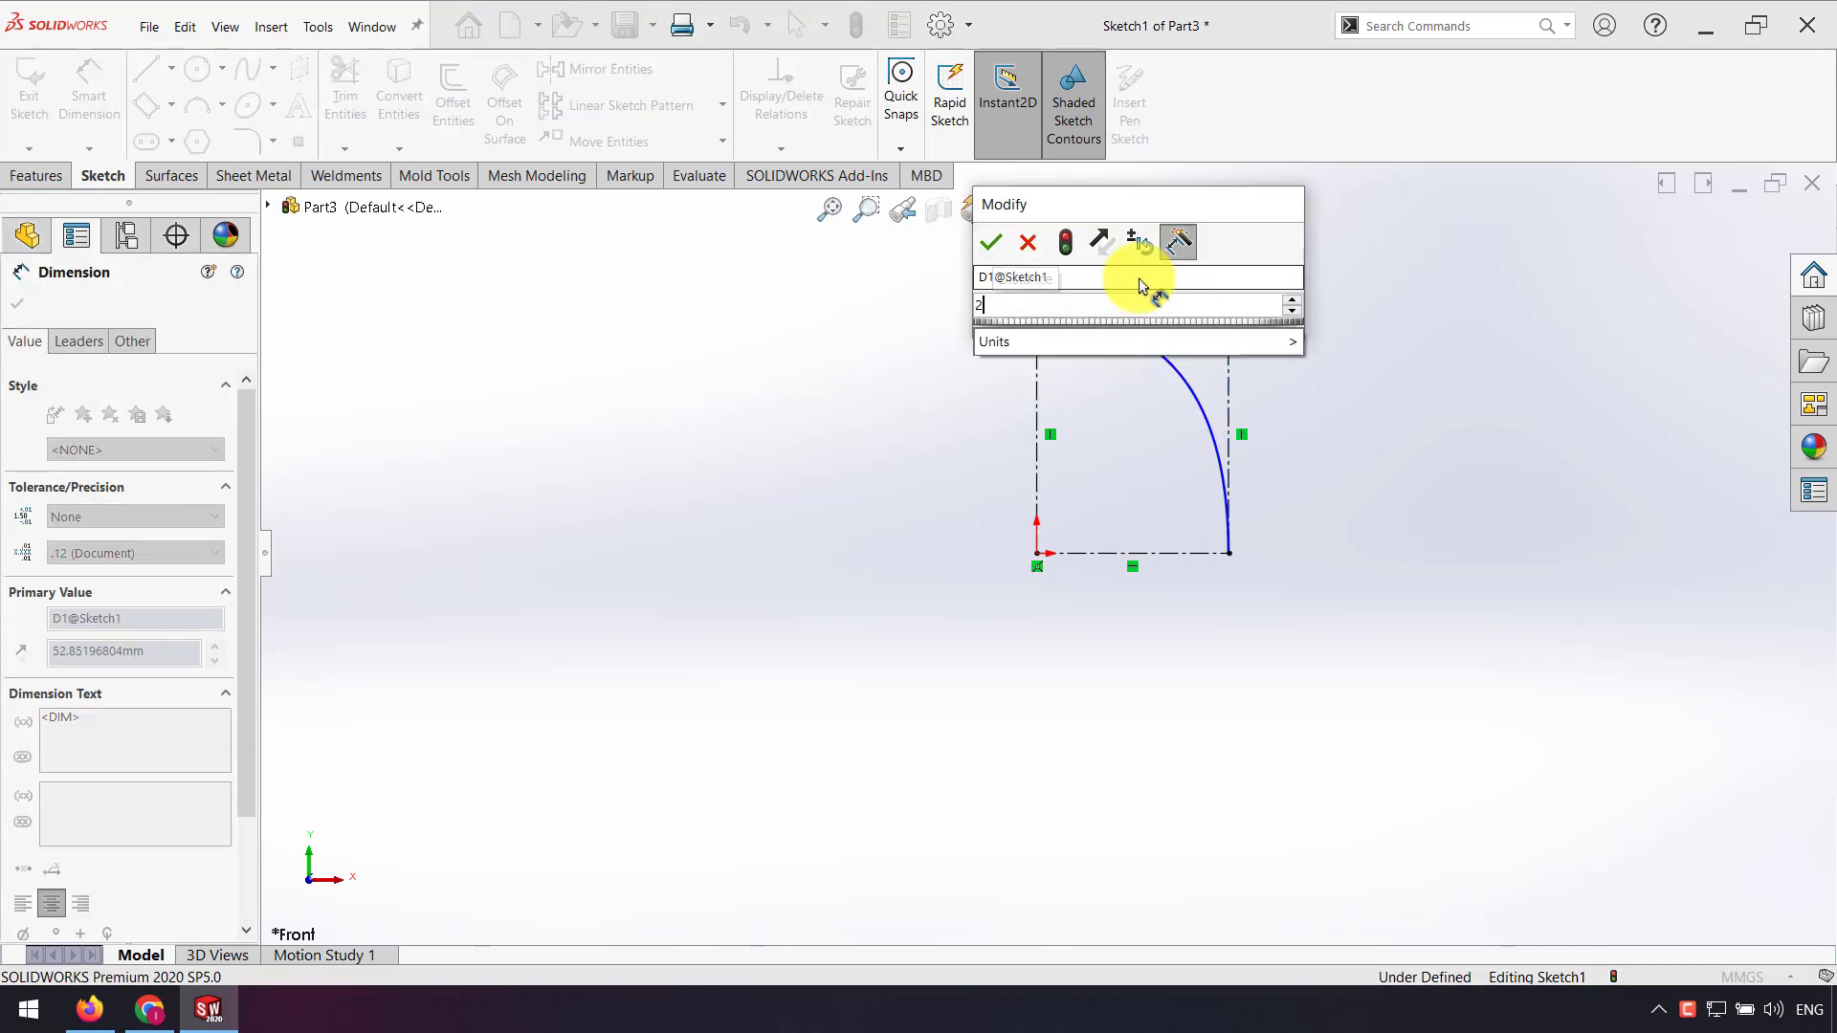
key(Return)
Step: Dimension the spline's right vertical control line at 3.2 mm
click(1234, 380)
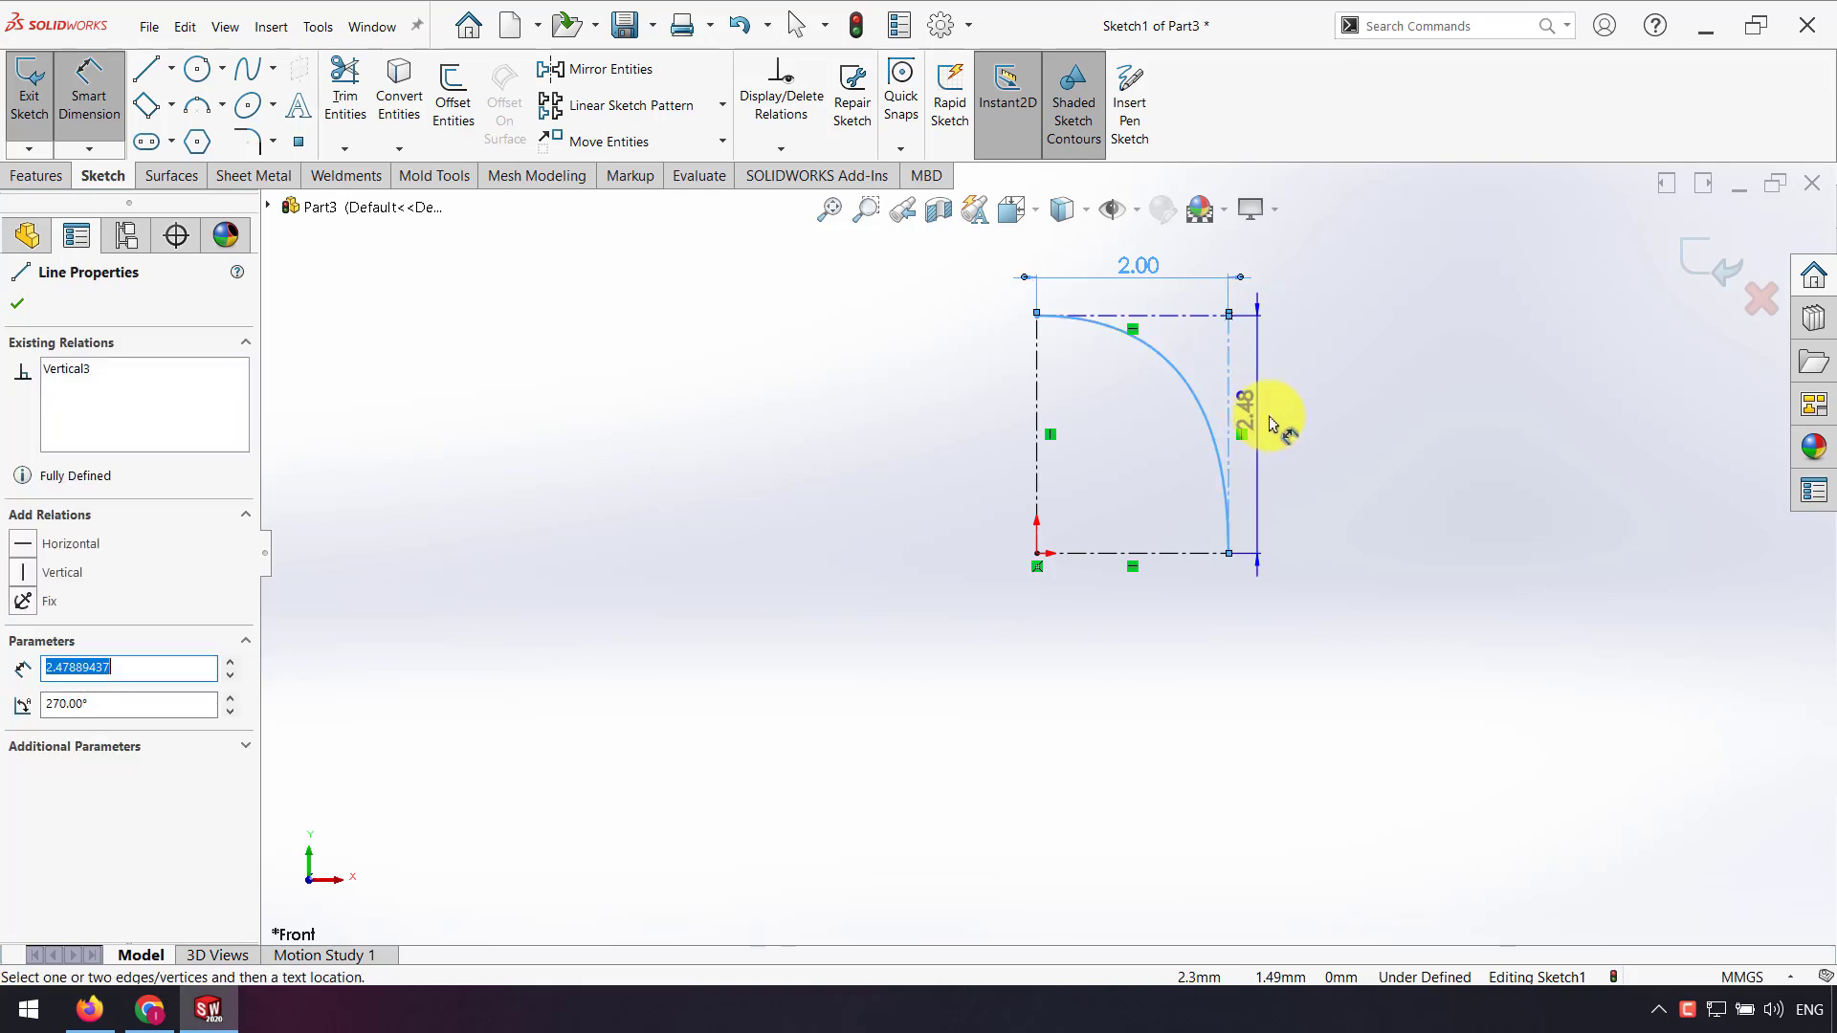
click(1295, 425)
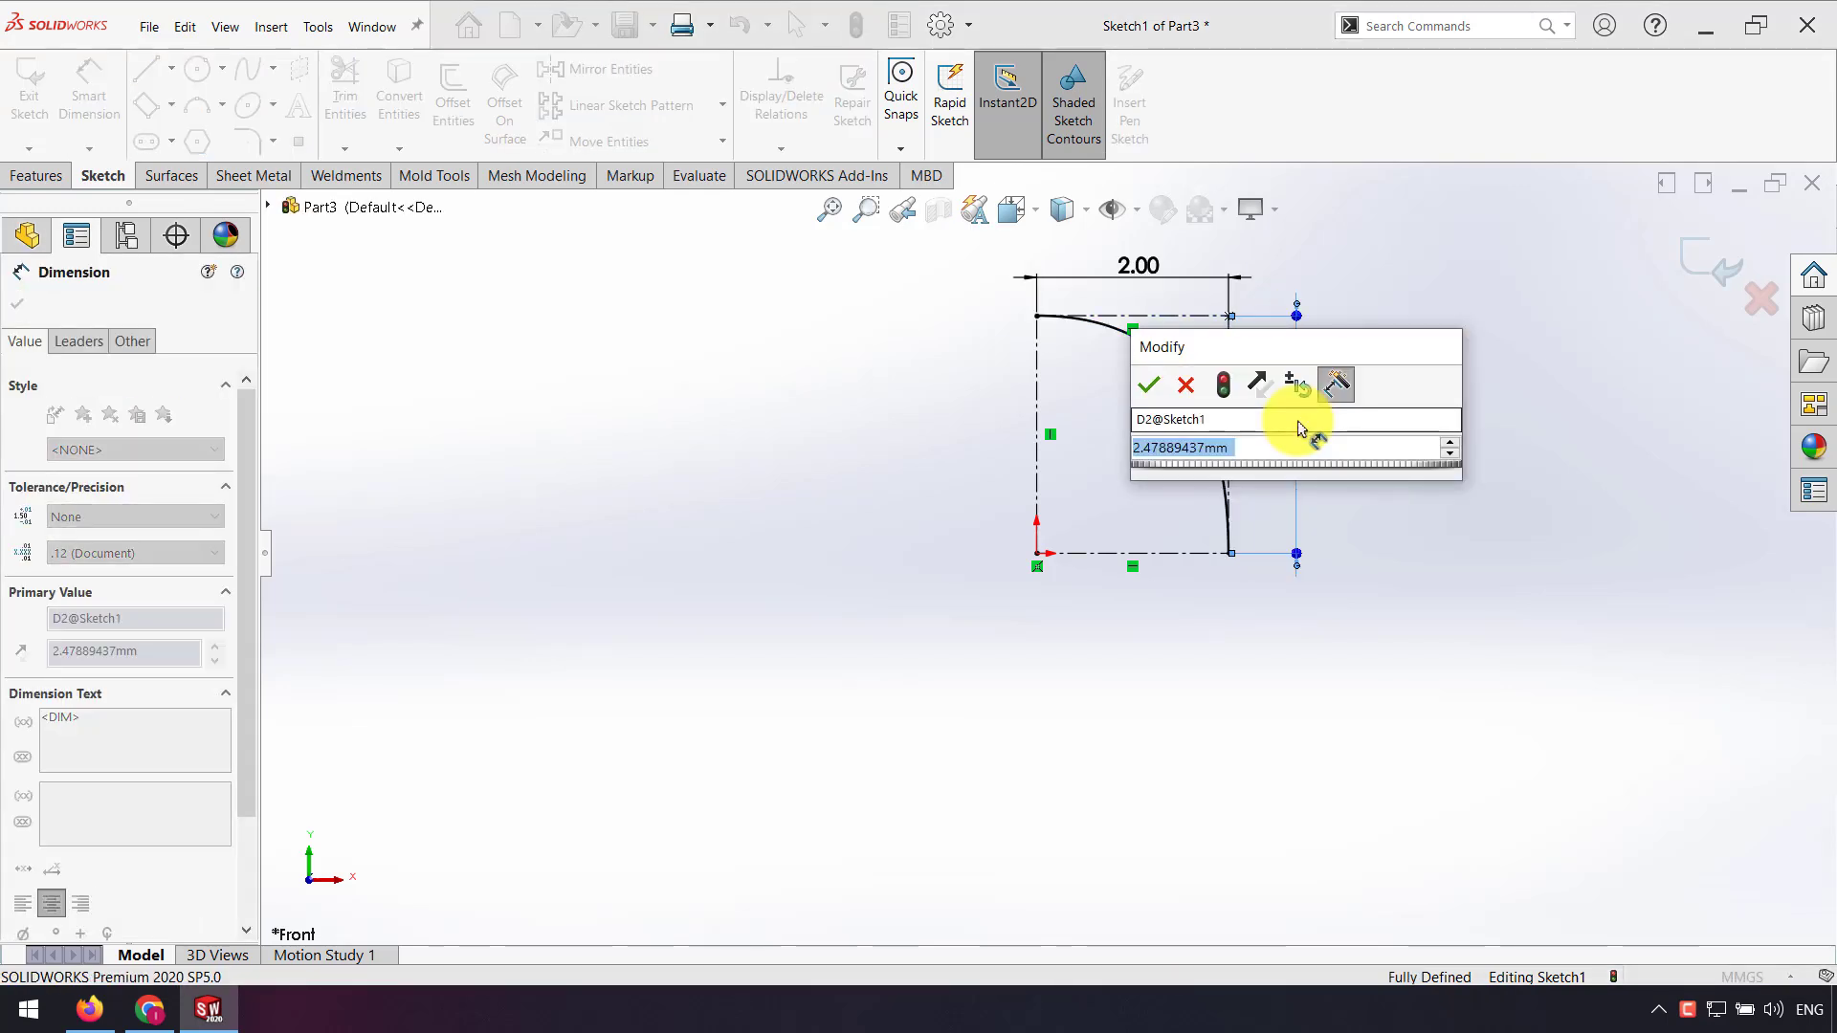
text(3.2)
key(Return)
key(z)
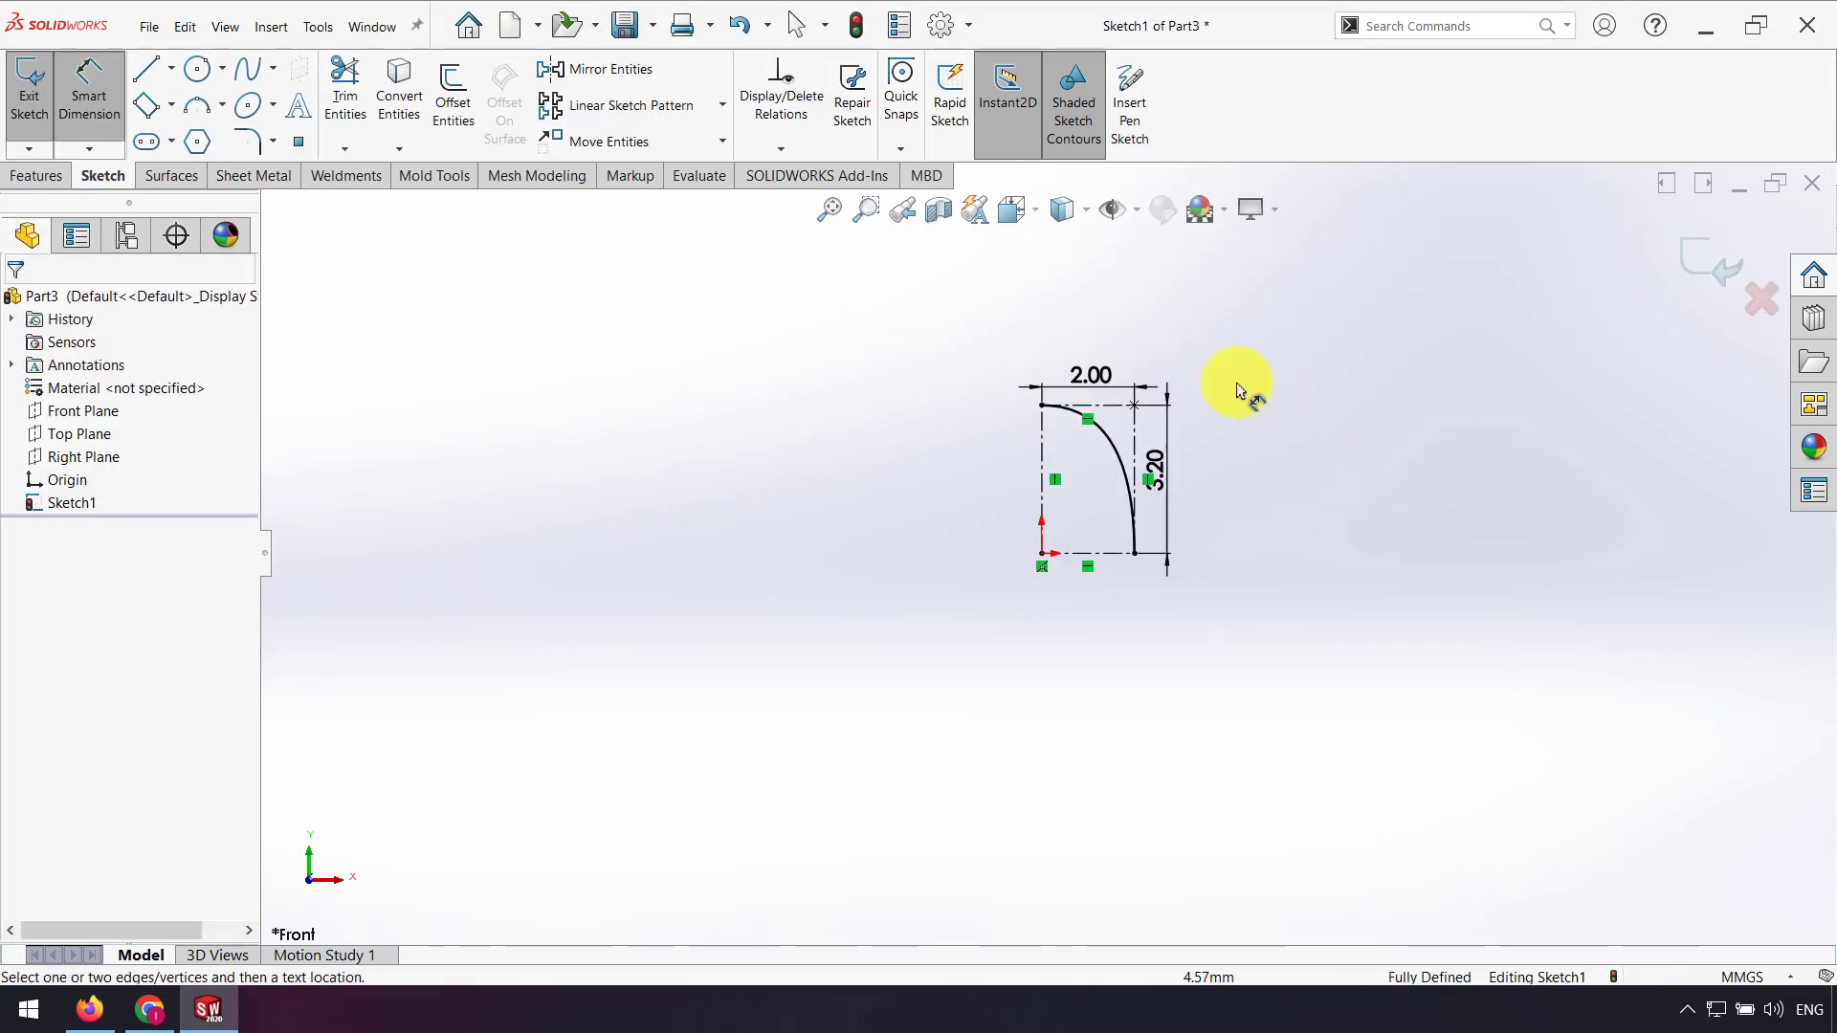
key(f)
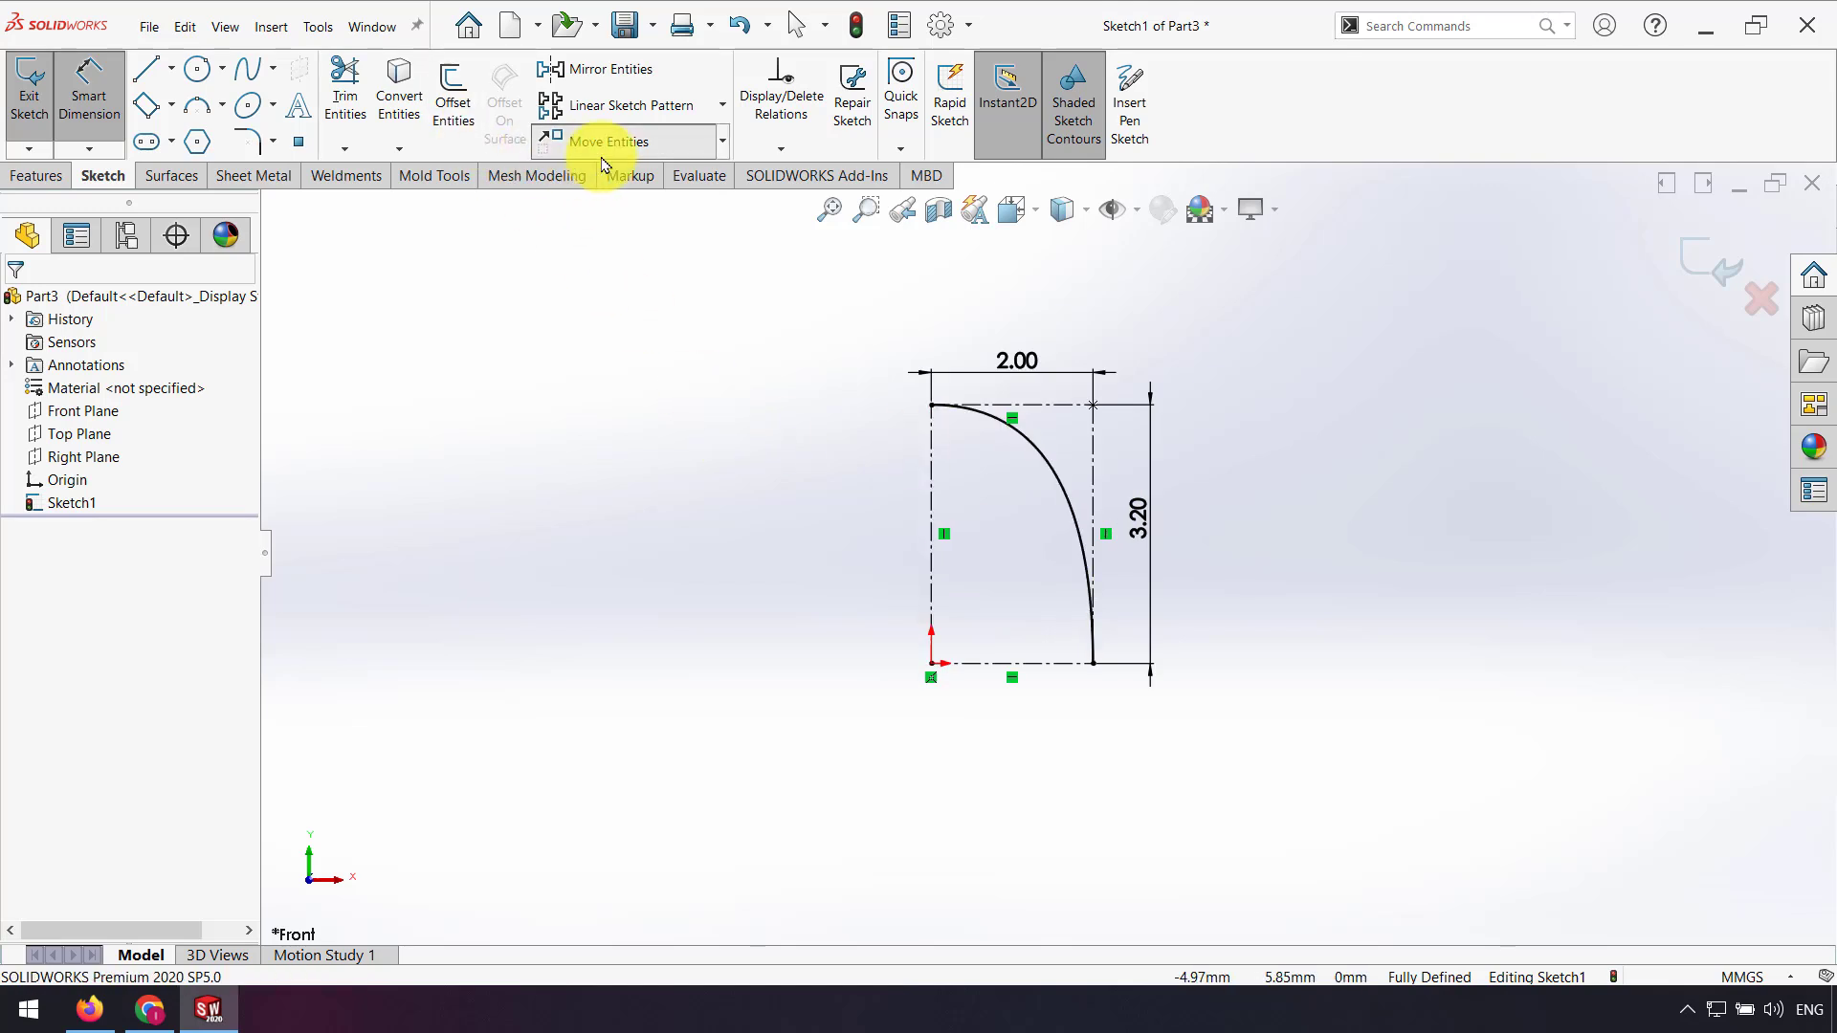
Step: Mirror a copy of the style spline about the vertical construction line through the origin
click(602, 159)
click(598, 69)
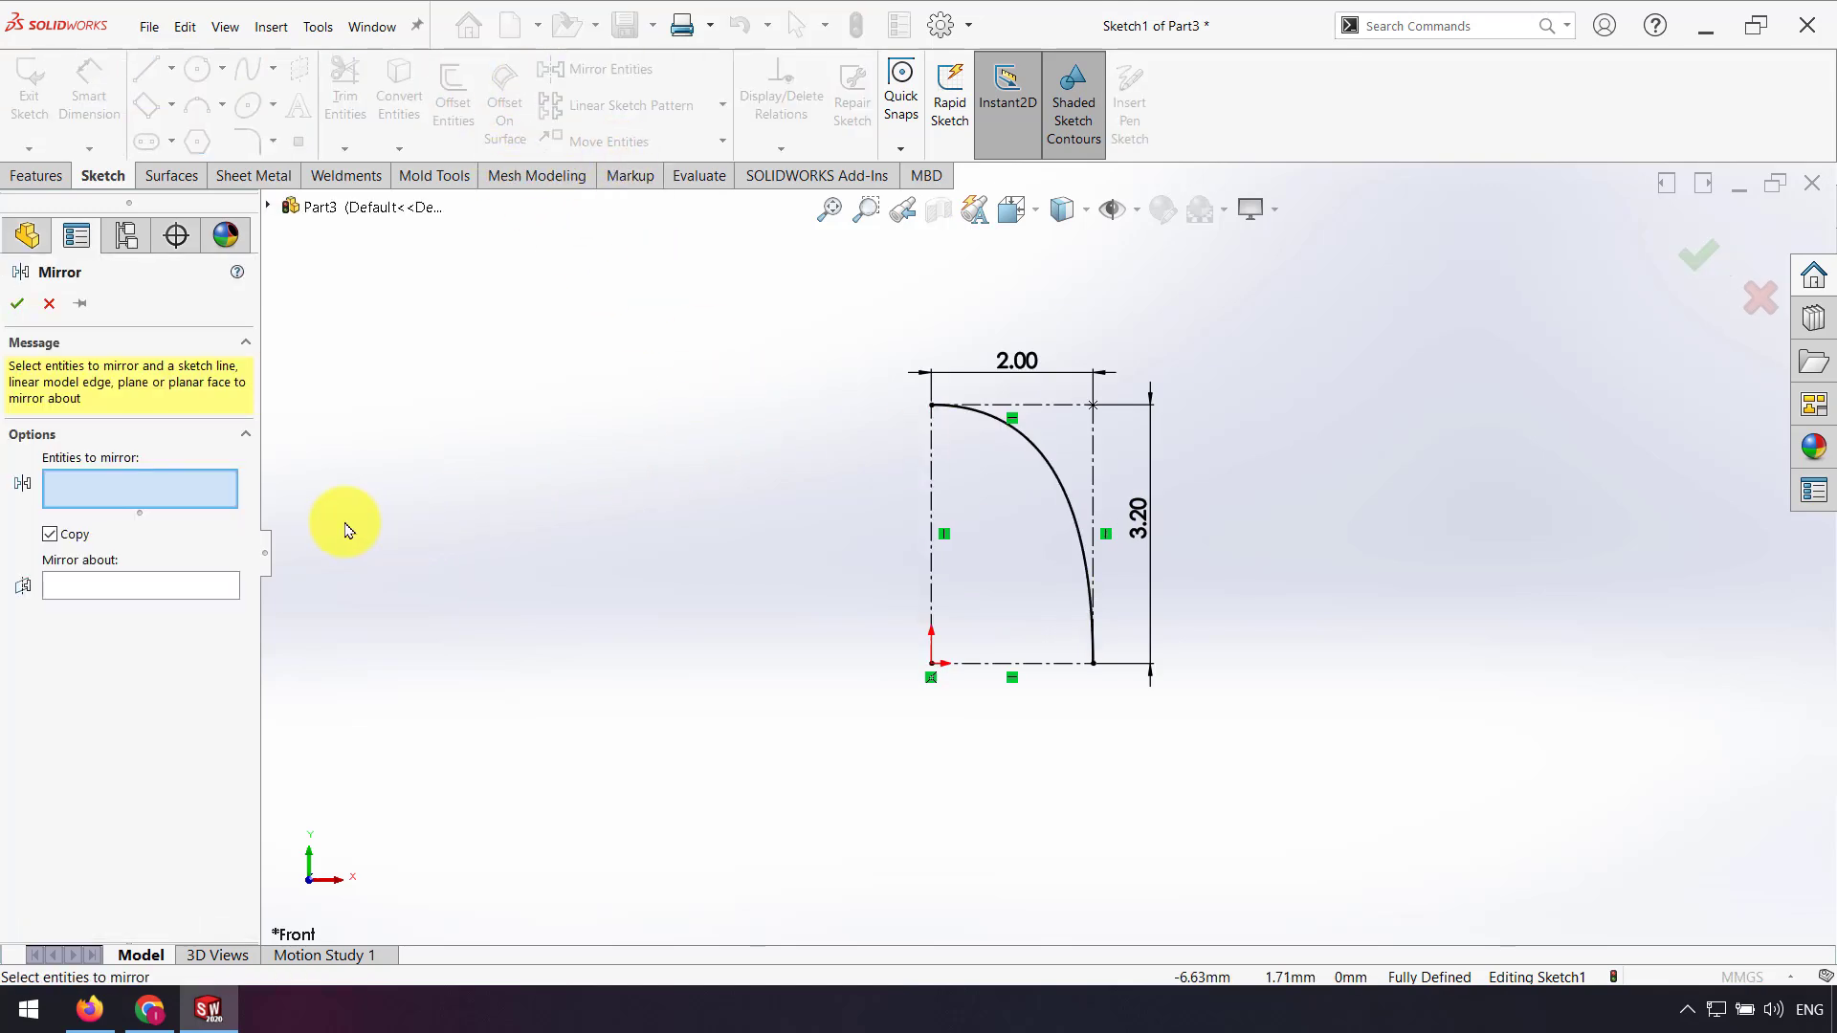
click(1030, 447)
click(196, 586)
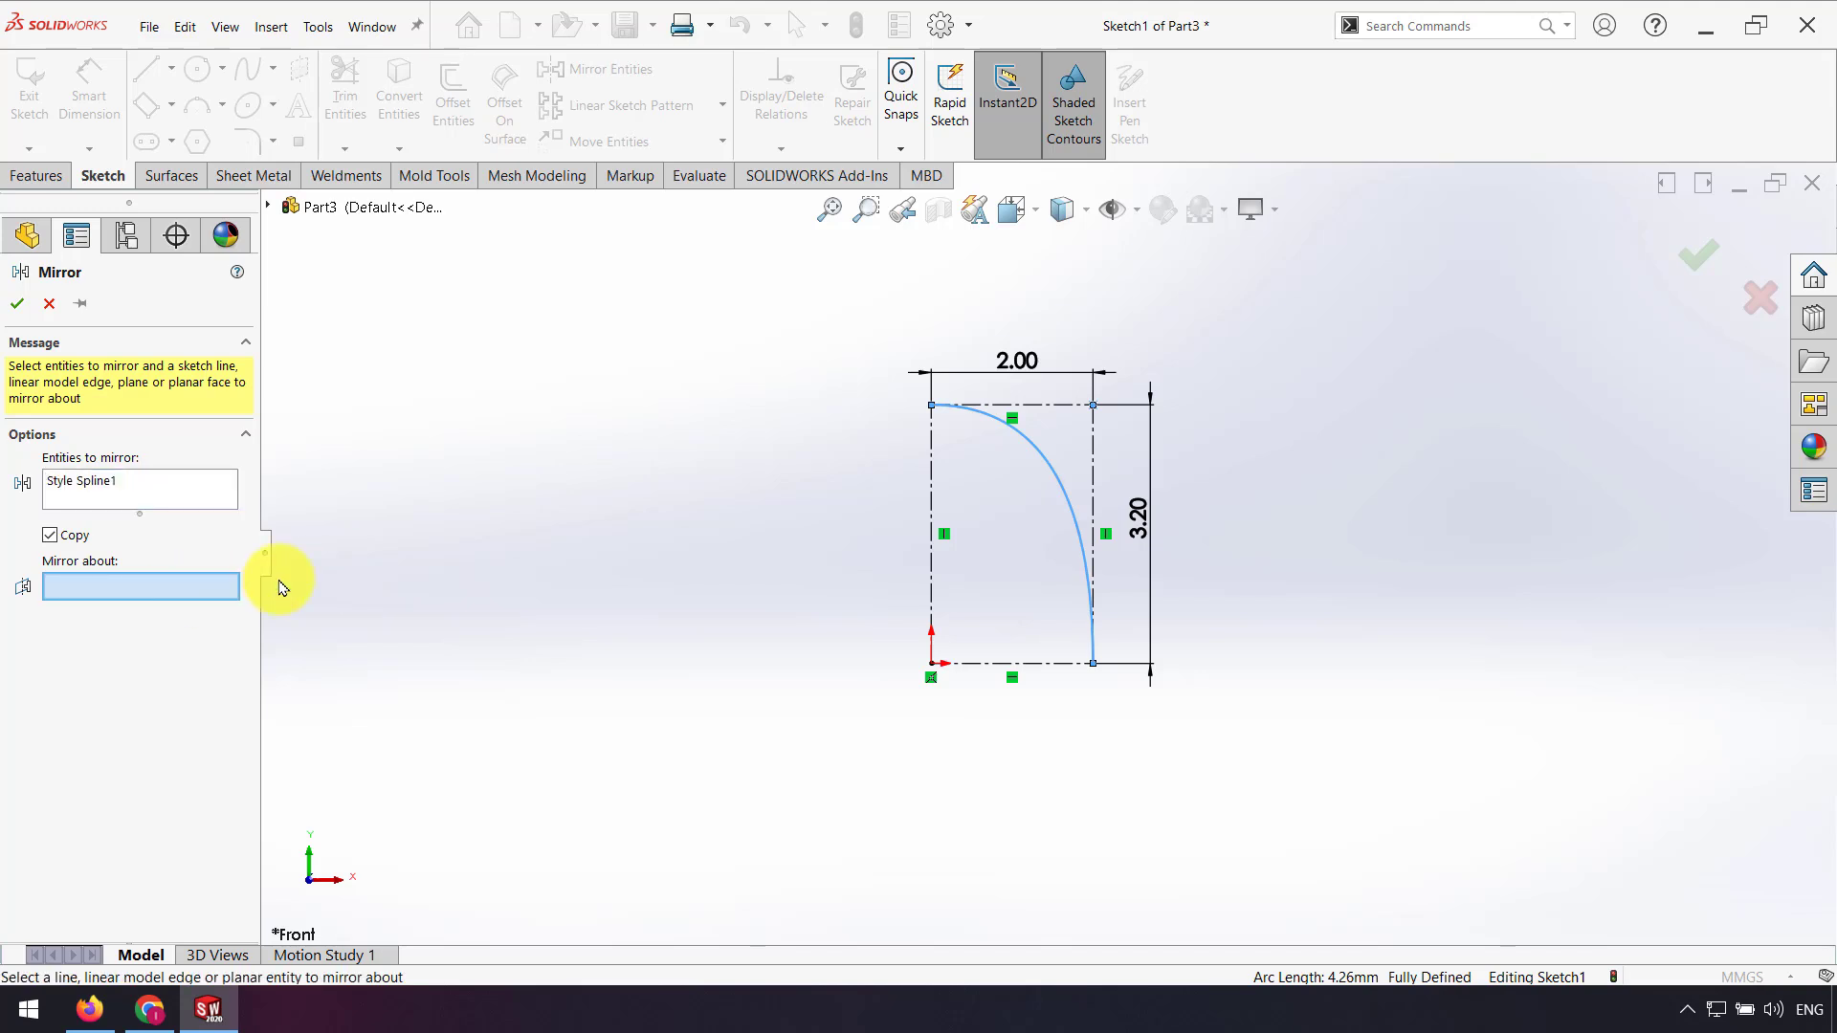
click(934, 504)
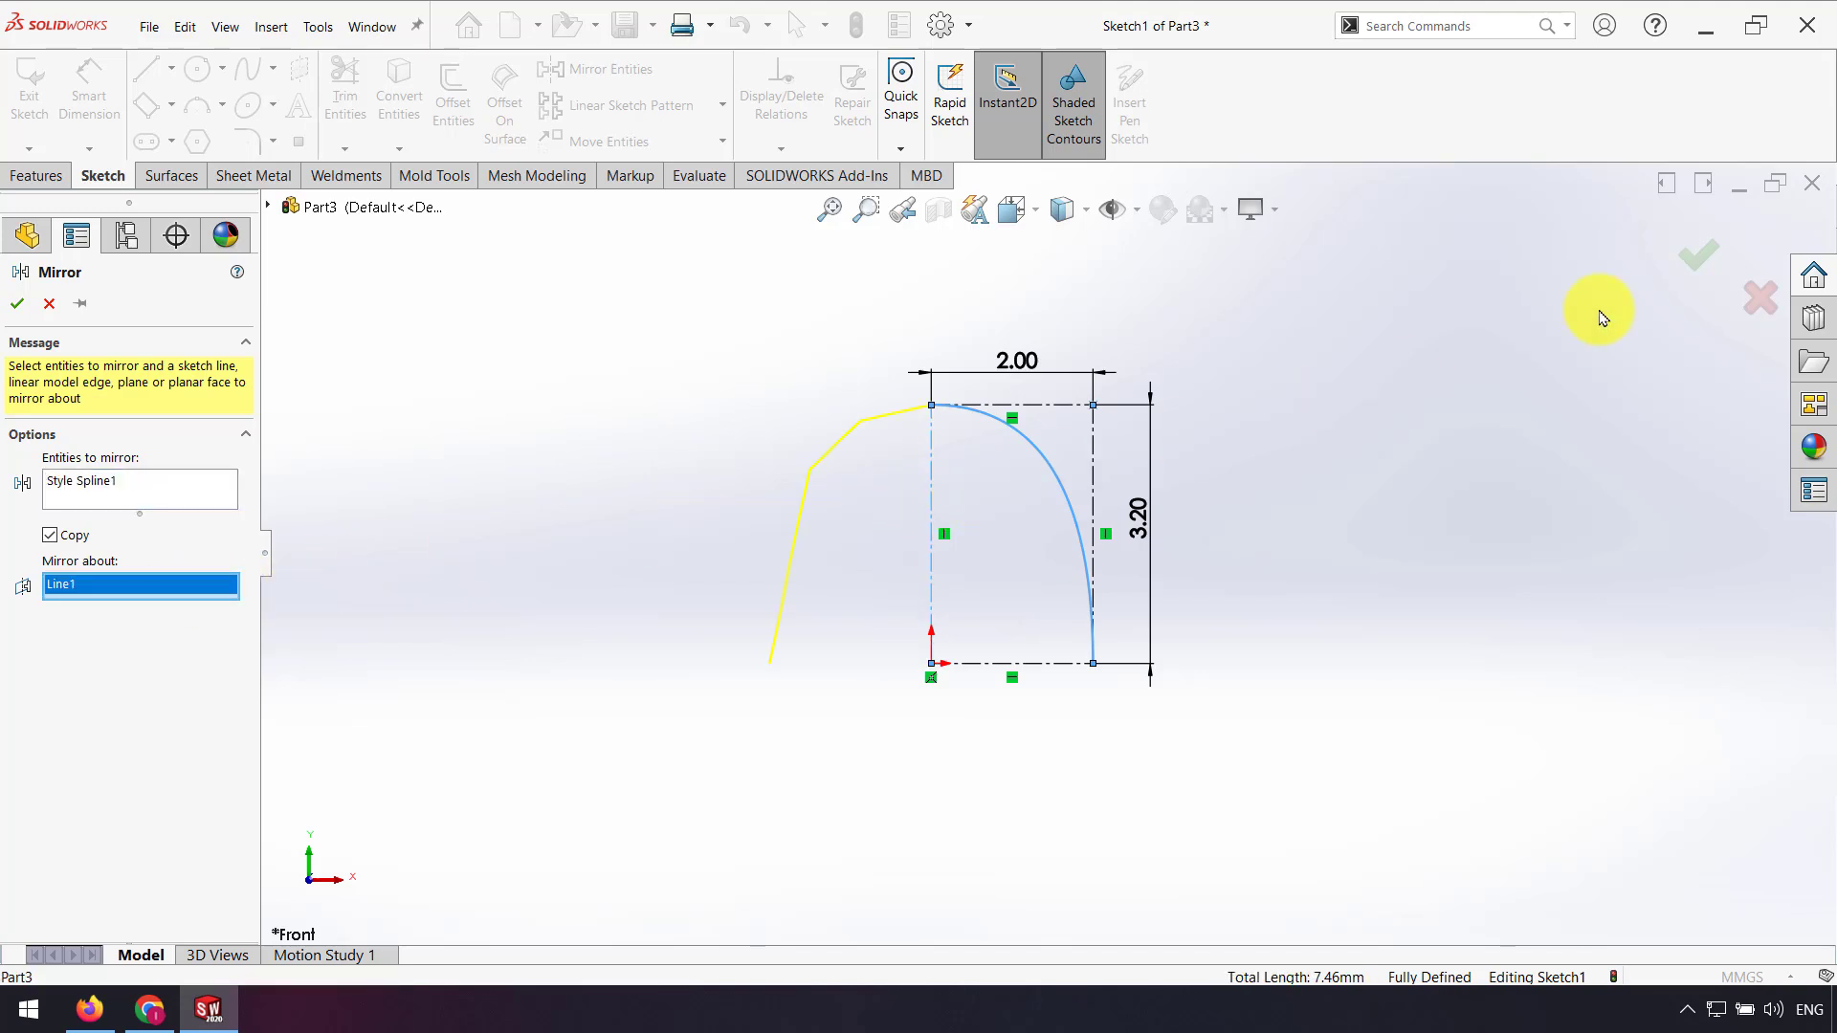
click(1699, 252)
Step: Mirror both style splines about the horizontal construction line to close the oval profile, and exit the sketch
click(574, 69)
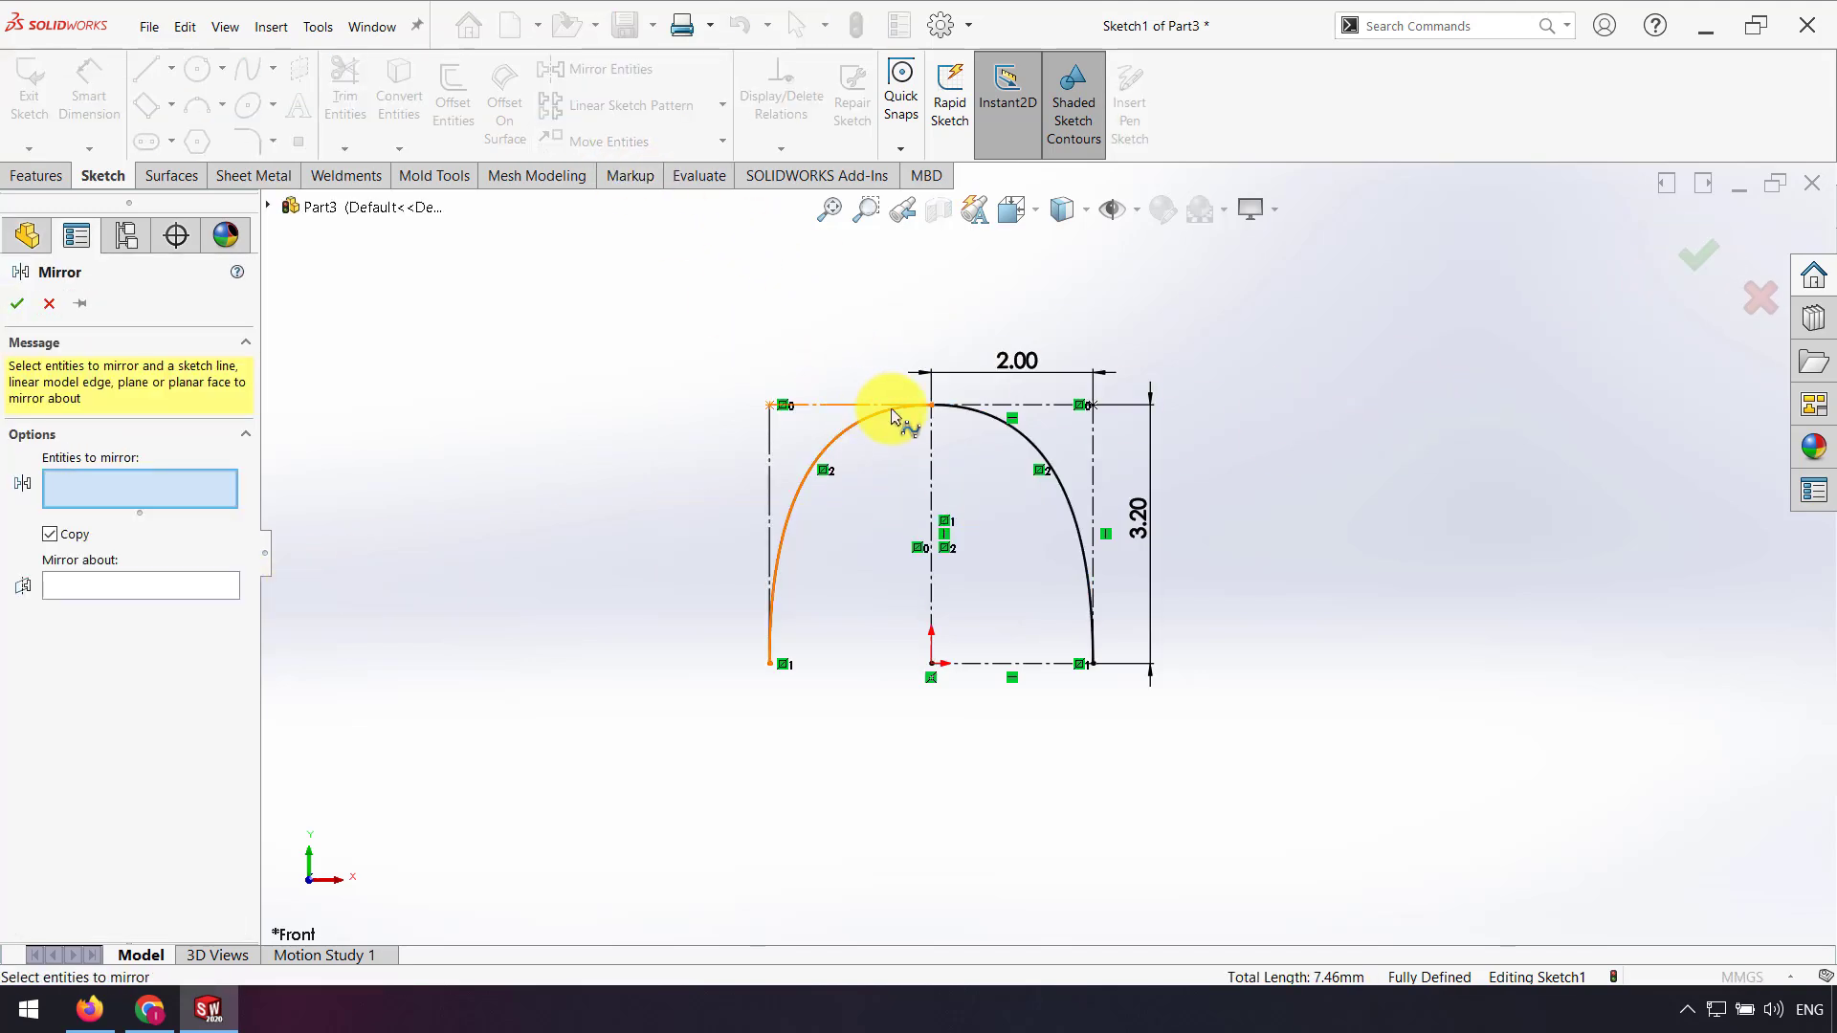
click(897, 421)
click(974, 411)
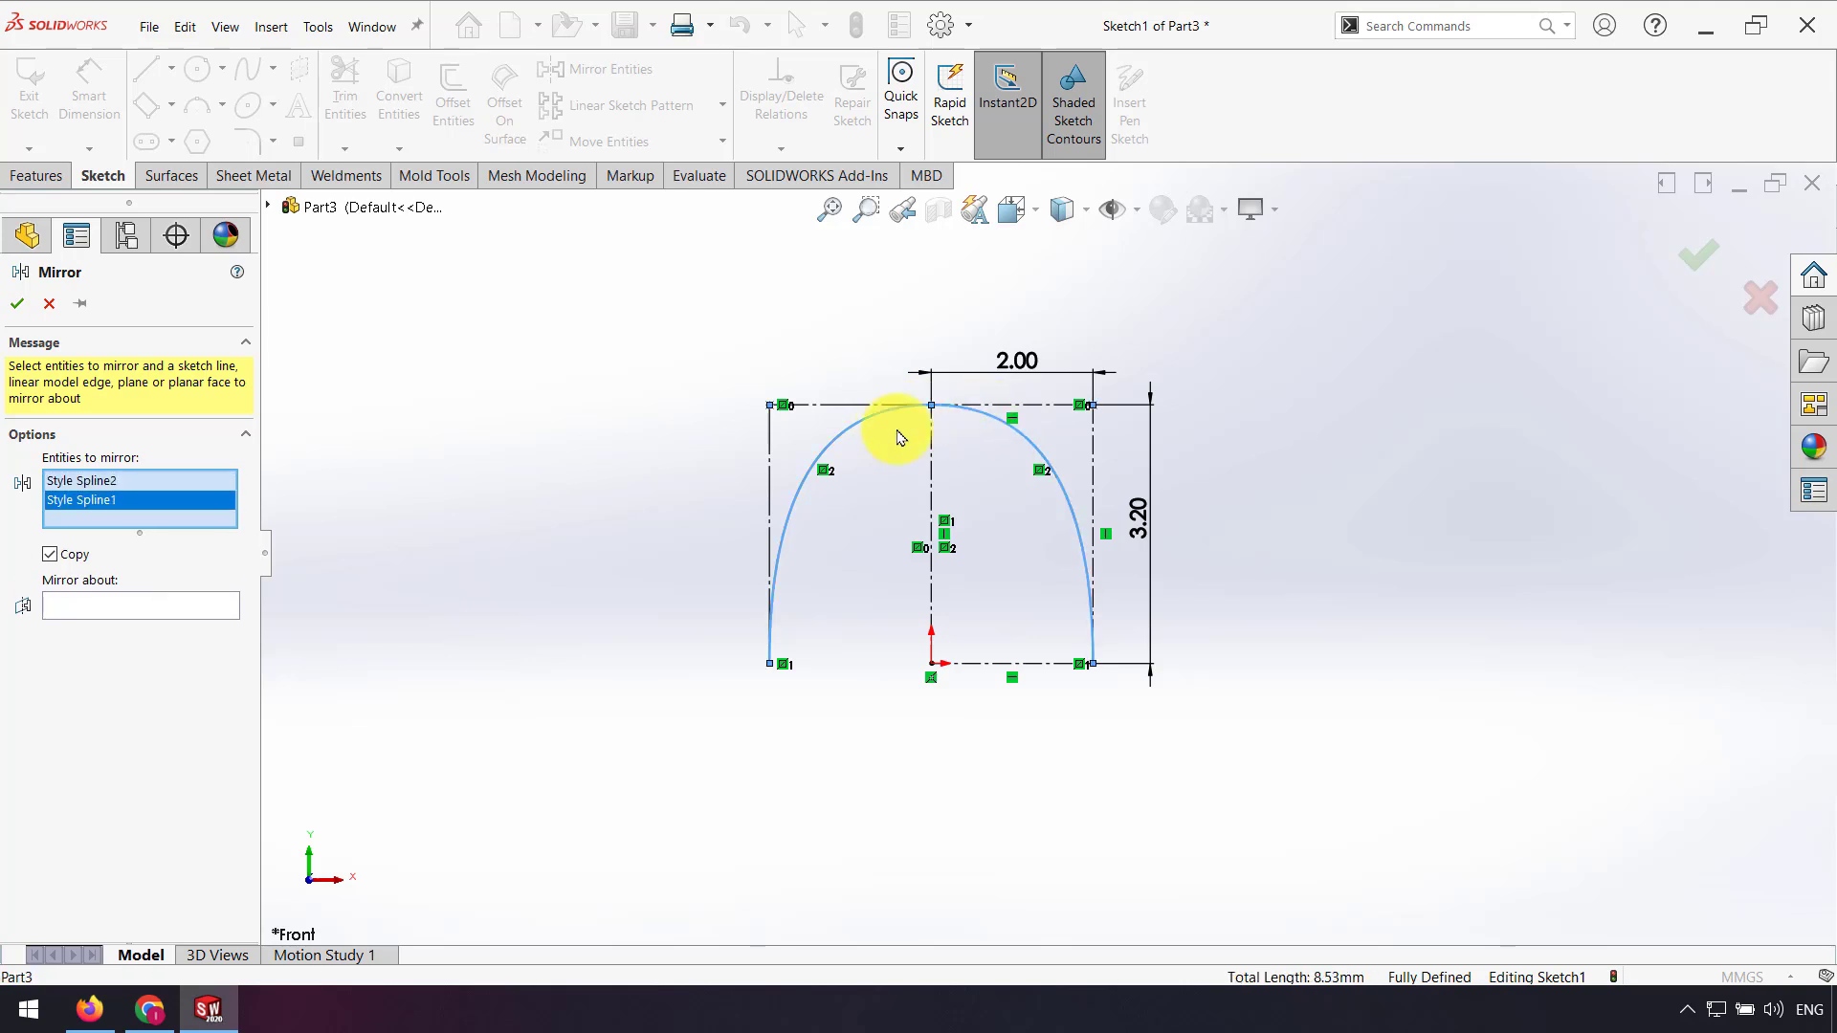
click(163, 607)
click(1001, 664)
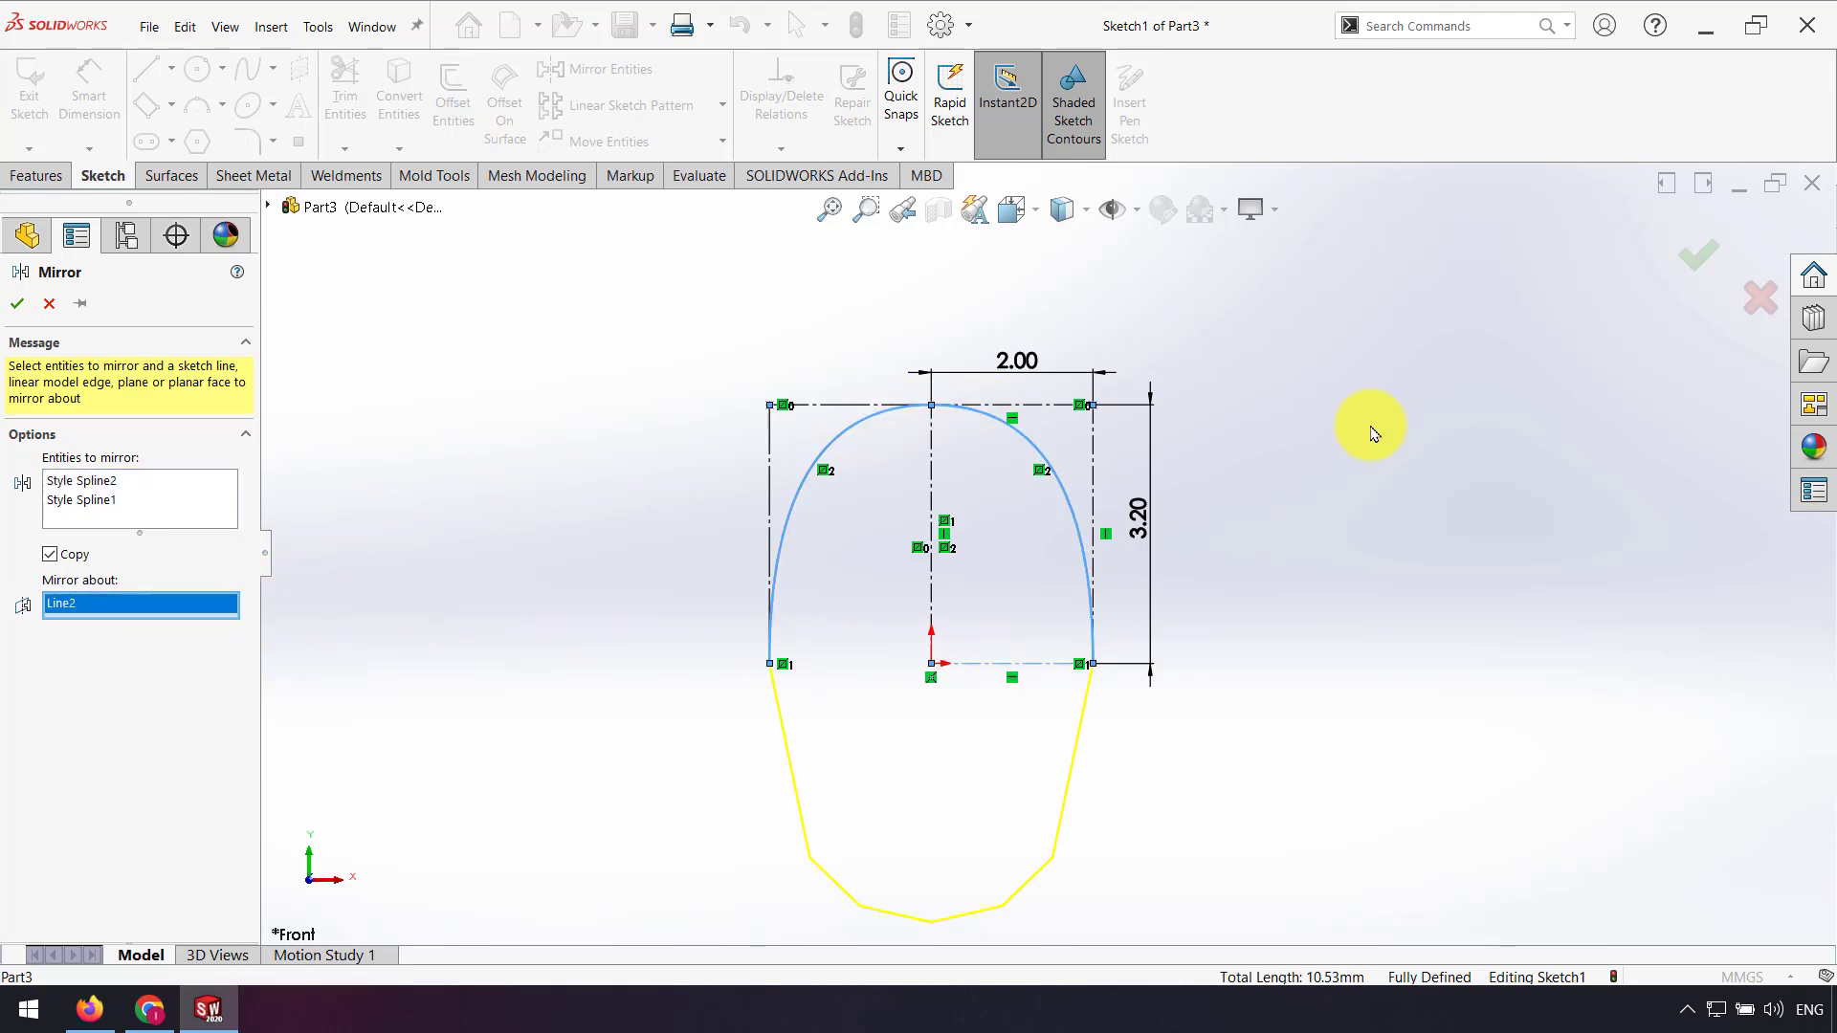
click(1691, 258)
key(z)
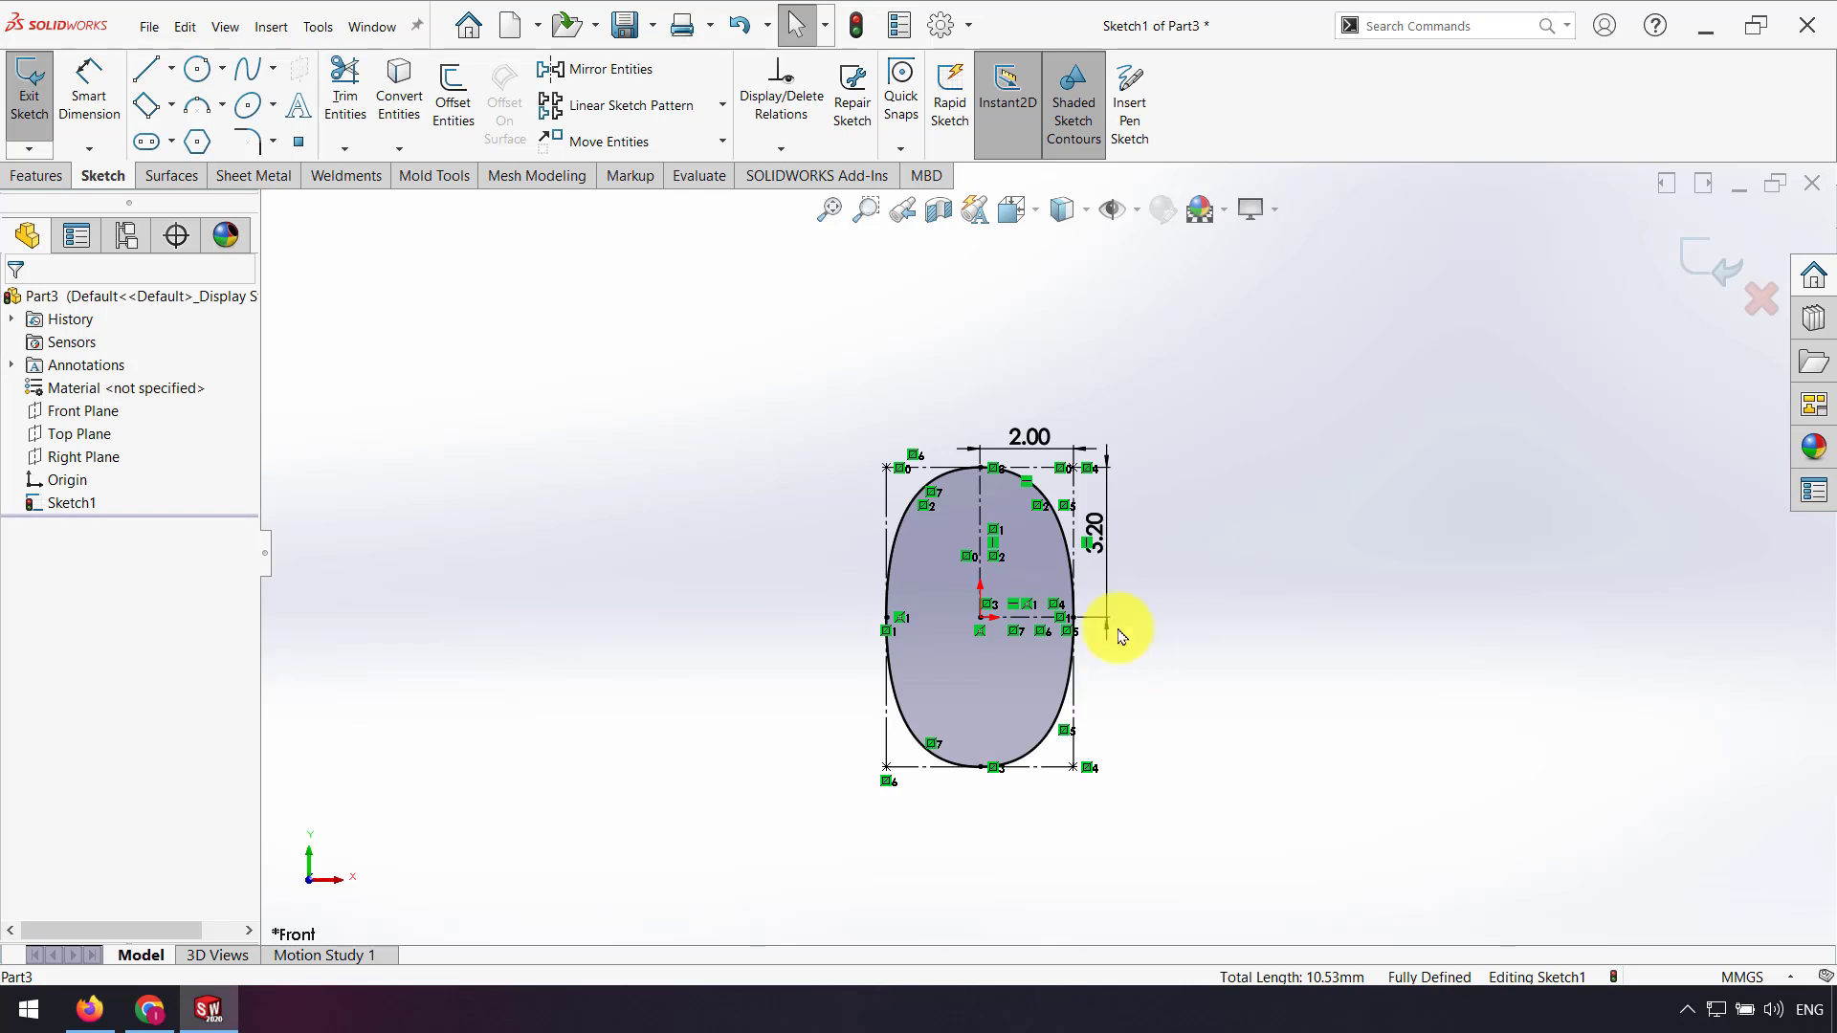
click(1702, 264)
Step: Create a reference plane offset 10 mm from the Front Plane with the offset direction flipped
middle_drag(1140, 599, 696, 585)
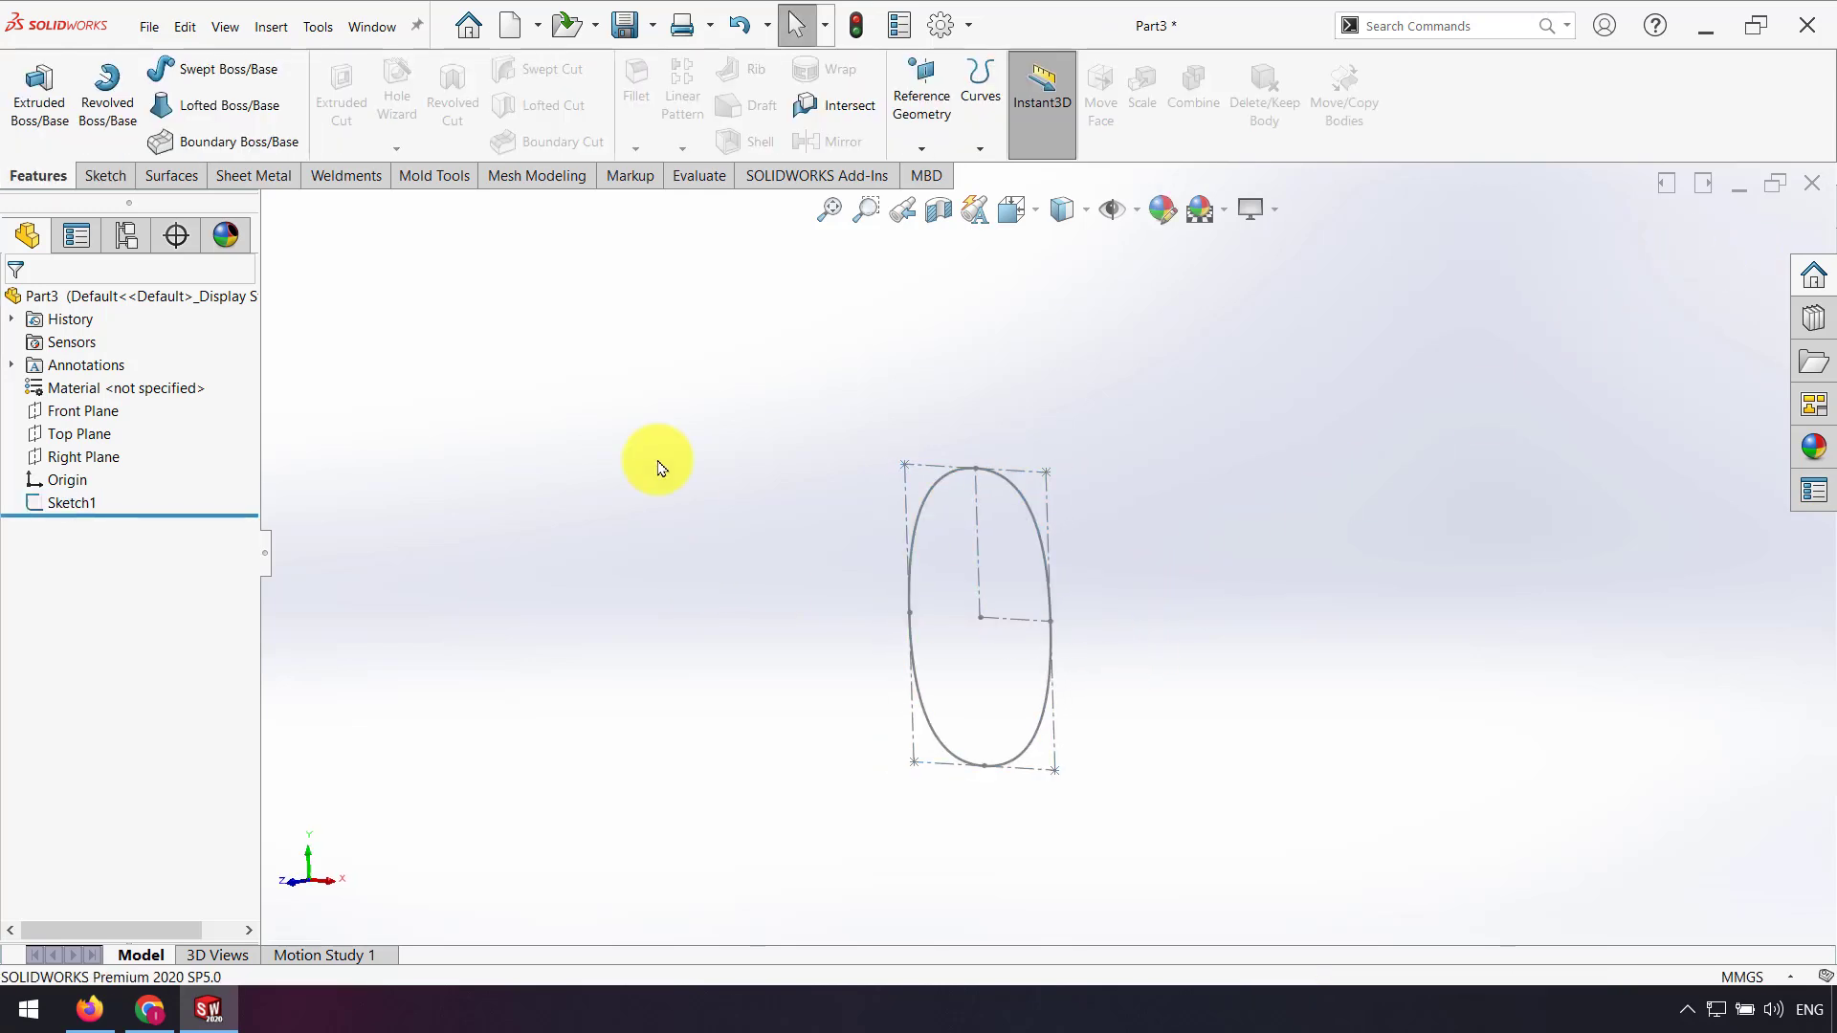
click(921, 148)
click(942, 172)
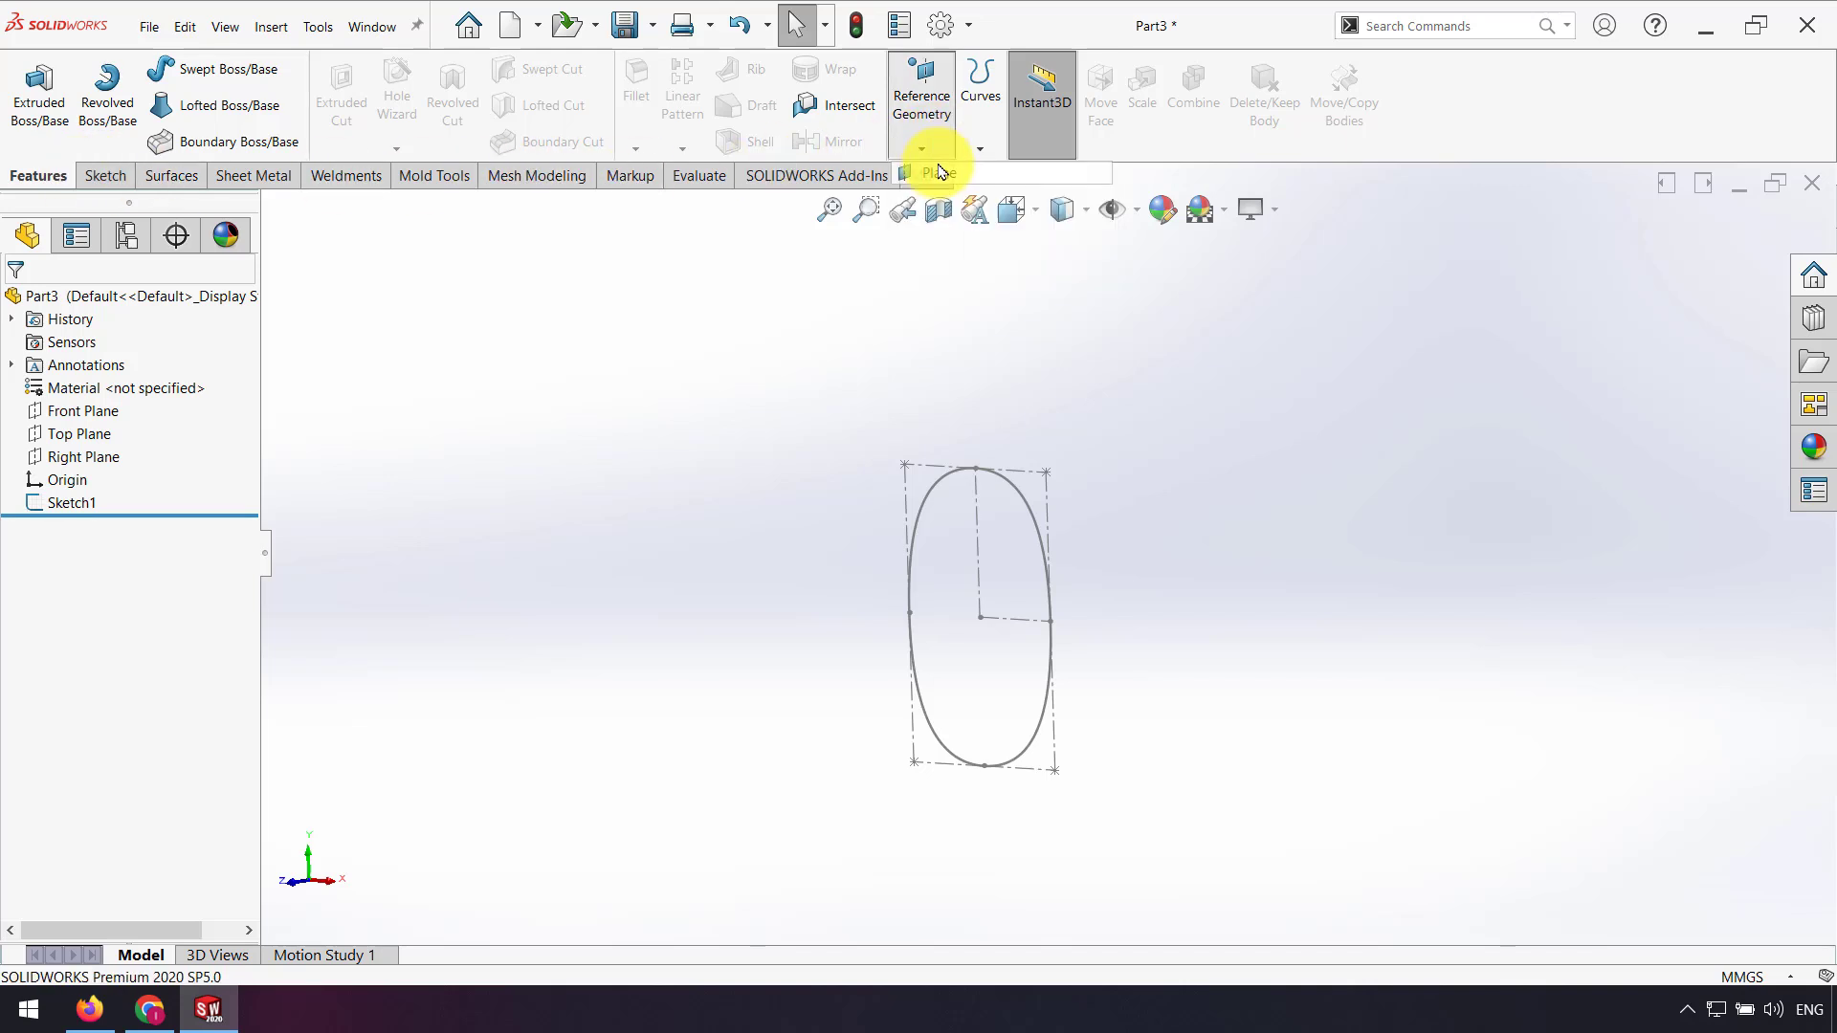
click(270, 206)
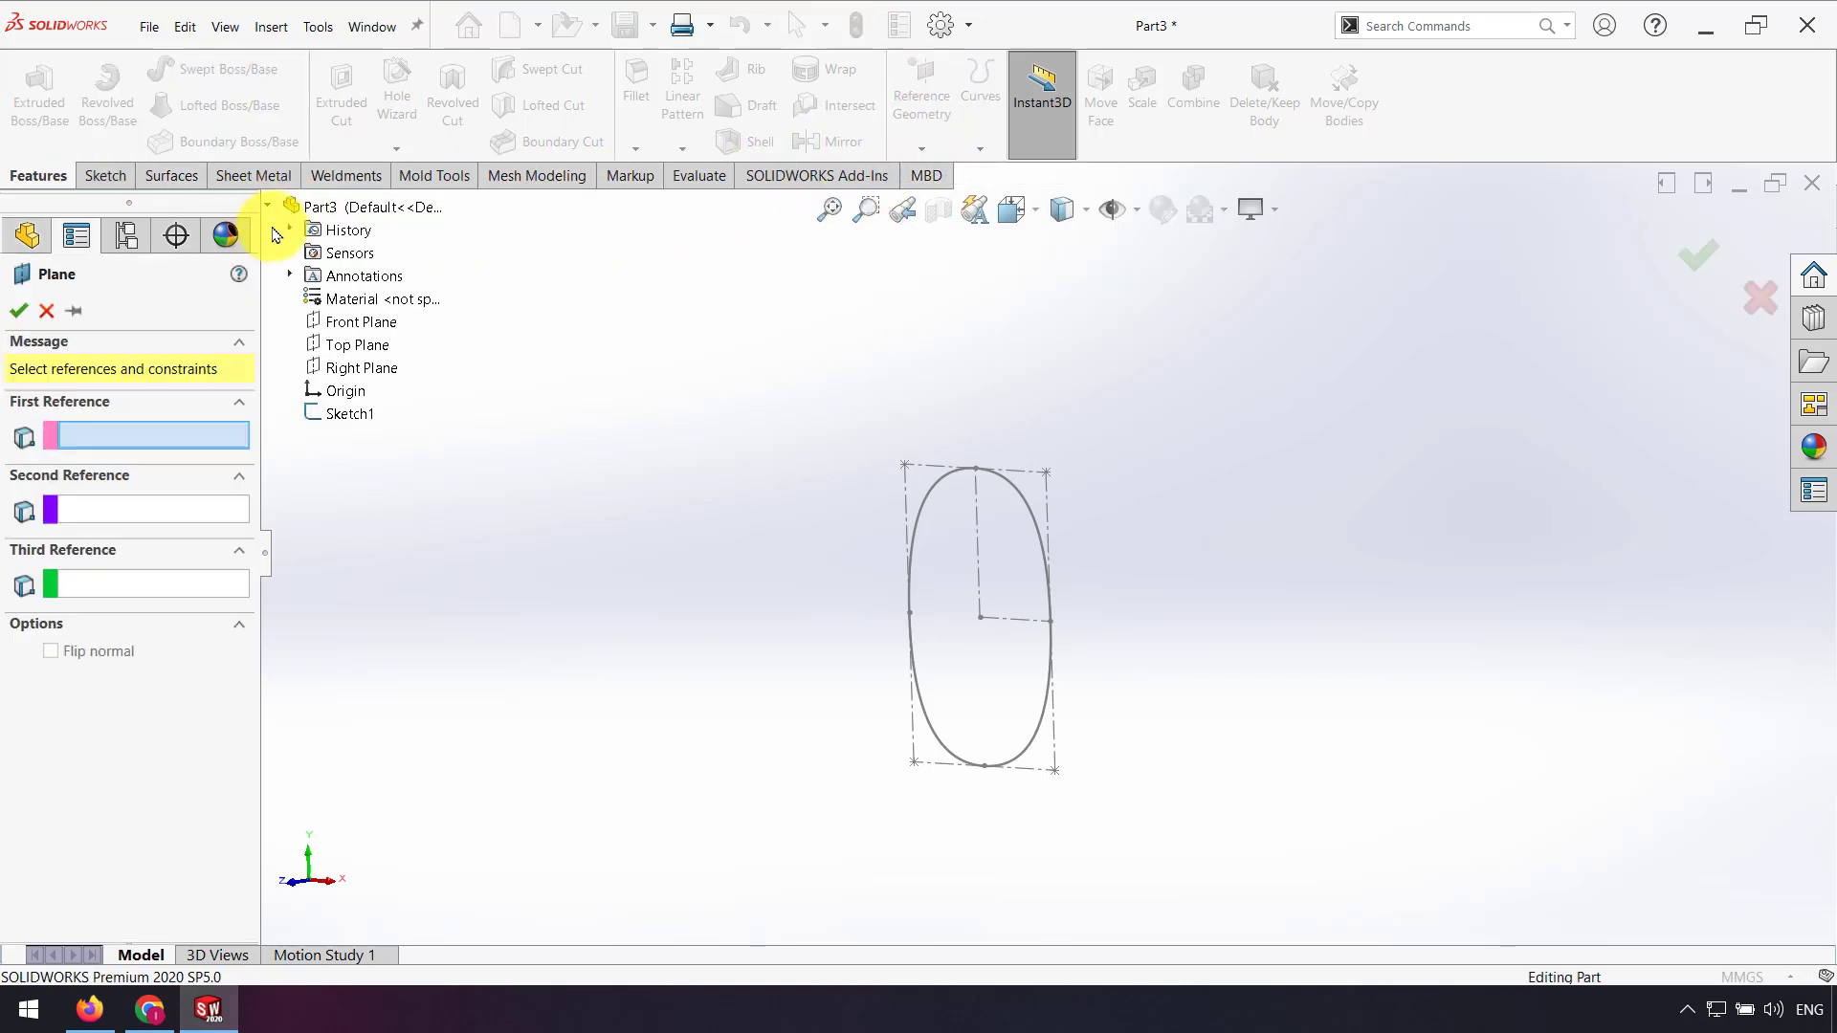
click(332, 328)
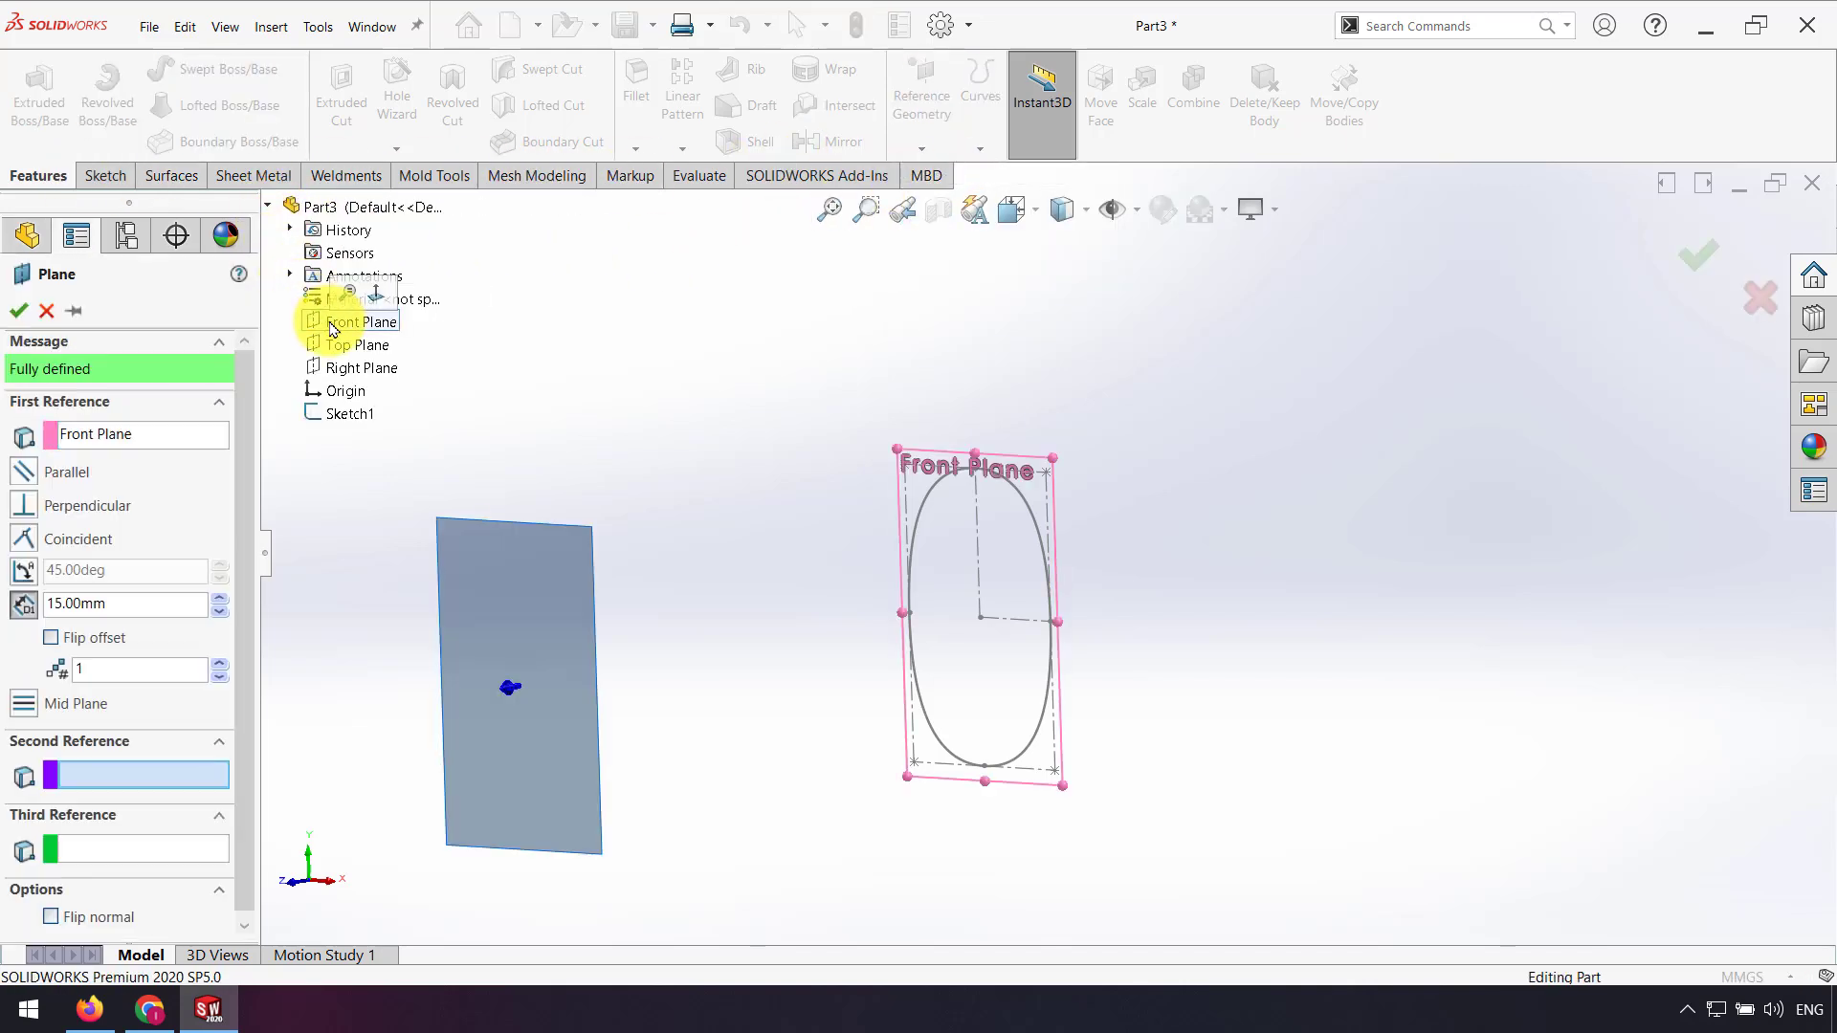
click(54, 641)
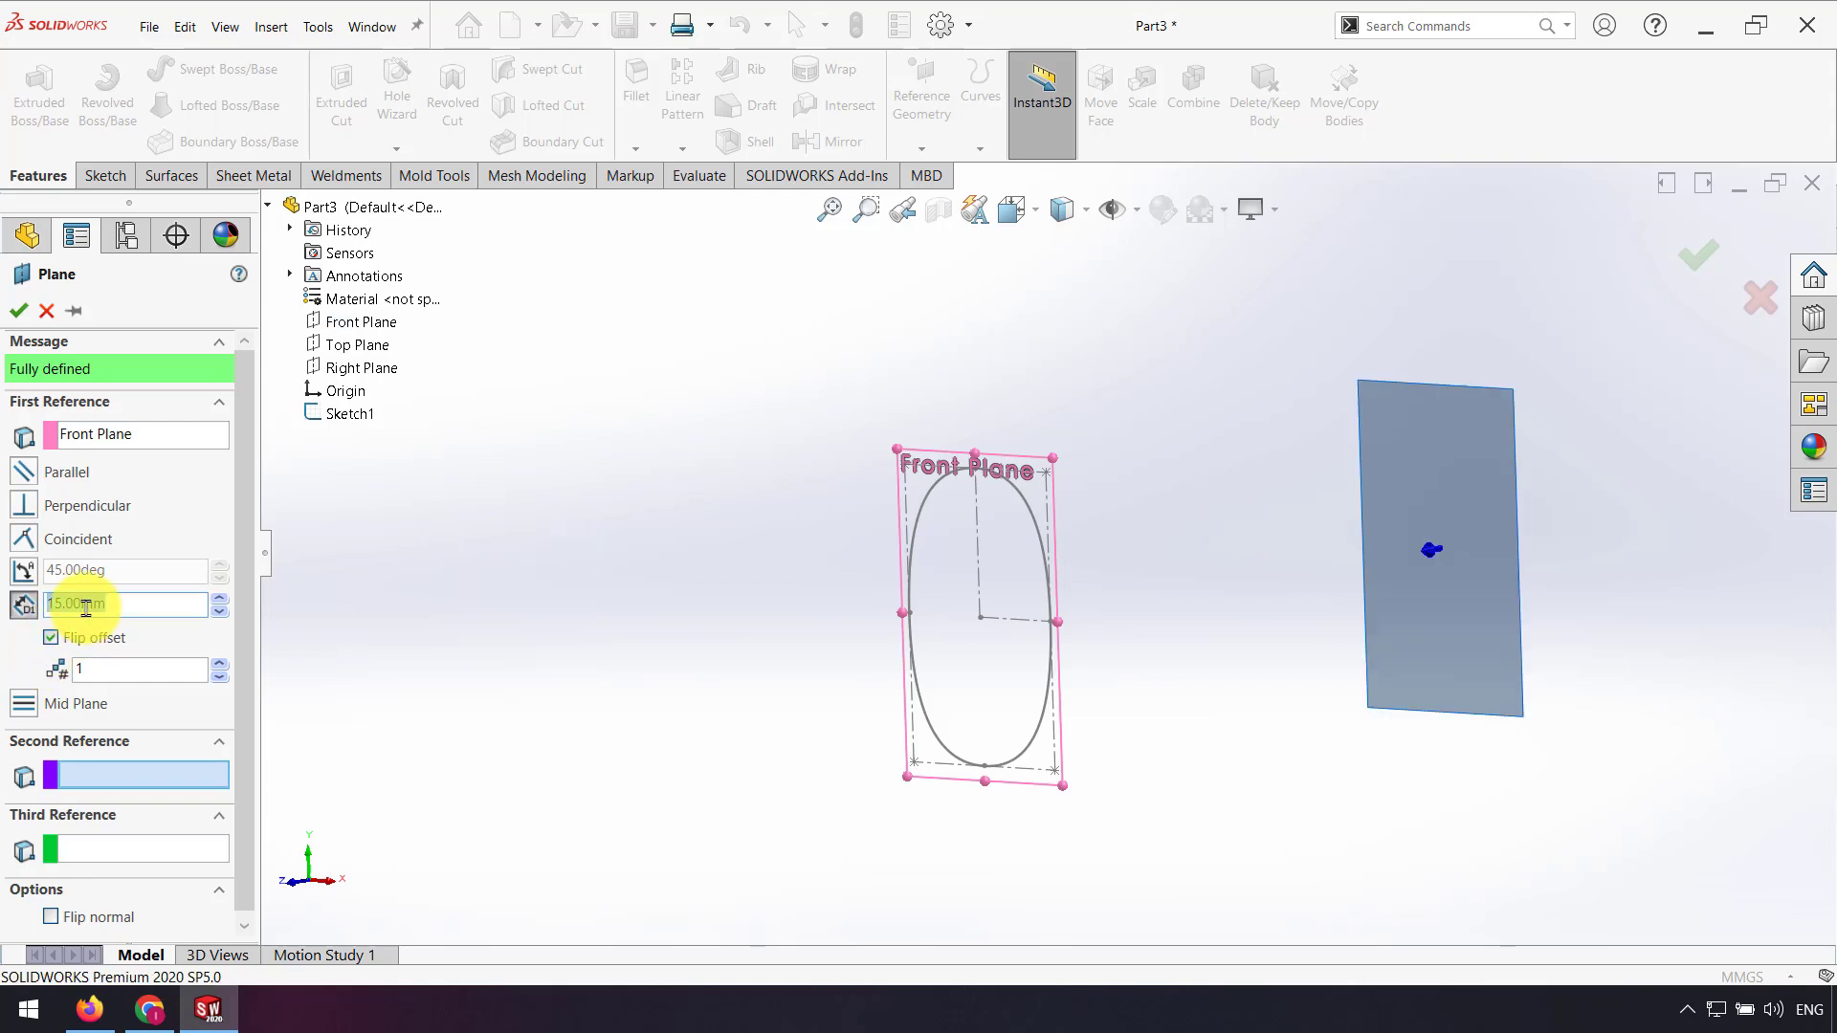
key(Return)
key(Return)
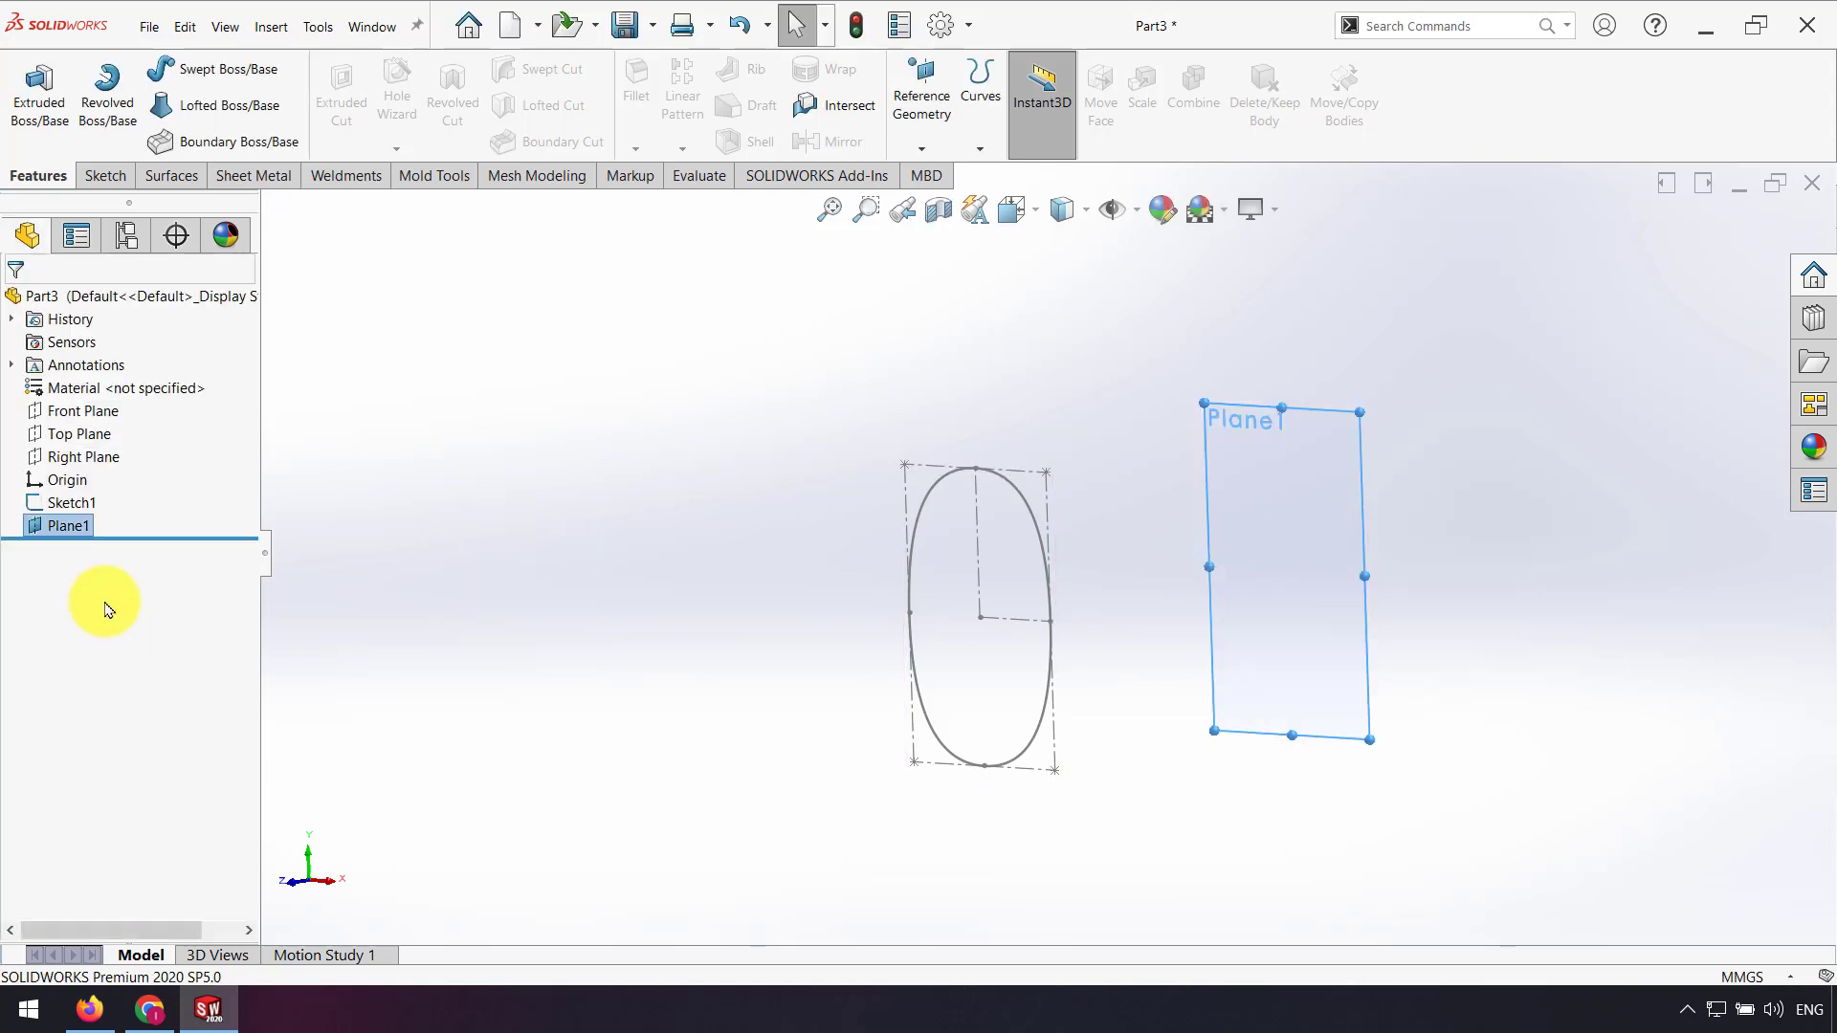
click(1420, 557)
Step: Sketch an upright ellipse on the new offset plane, centred on the origin, with semi-axes of about 6.4 mm and 3.8 mm
mouse_move(1193, 567)
middle_down()
mouse_move(1177, 574)
mouse_move(1194, 571)
middle_up()
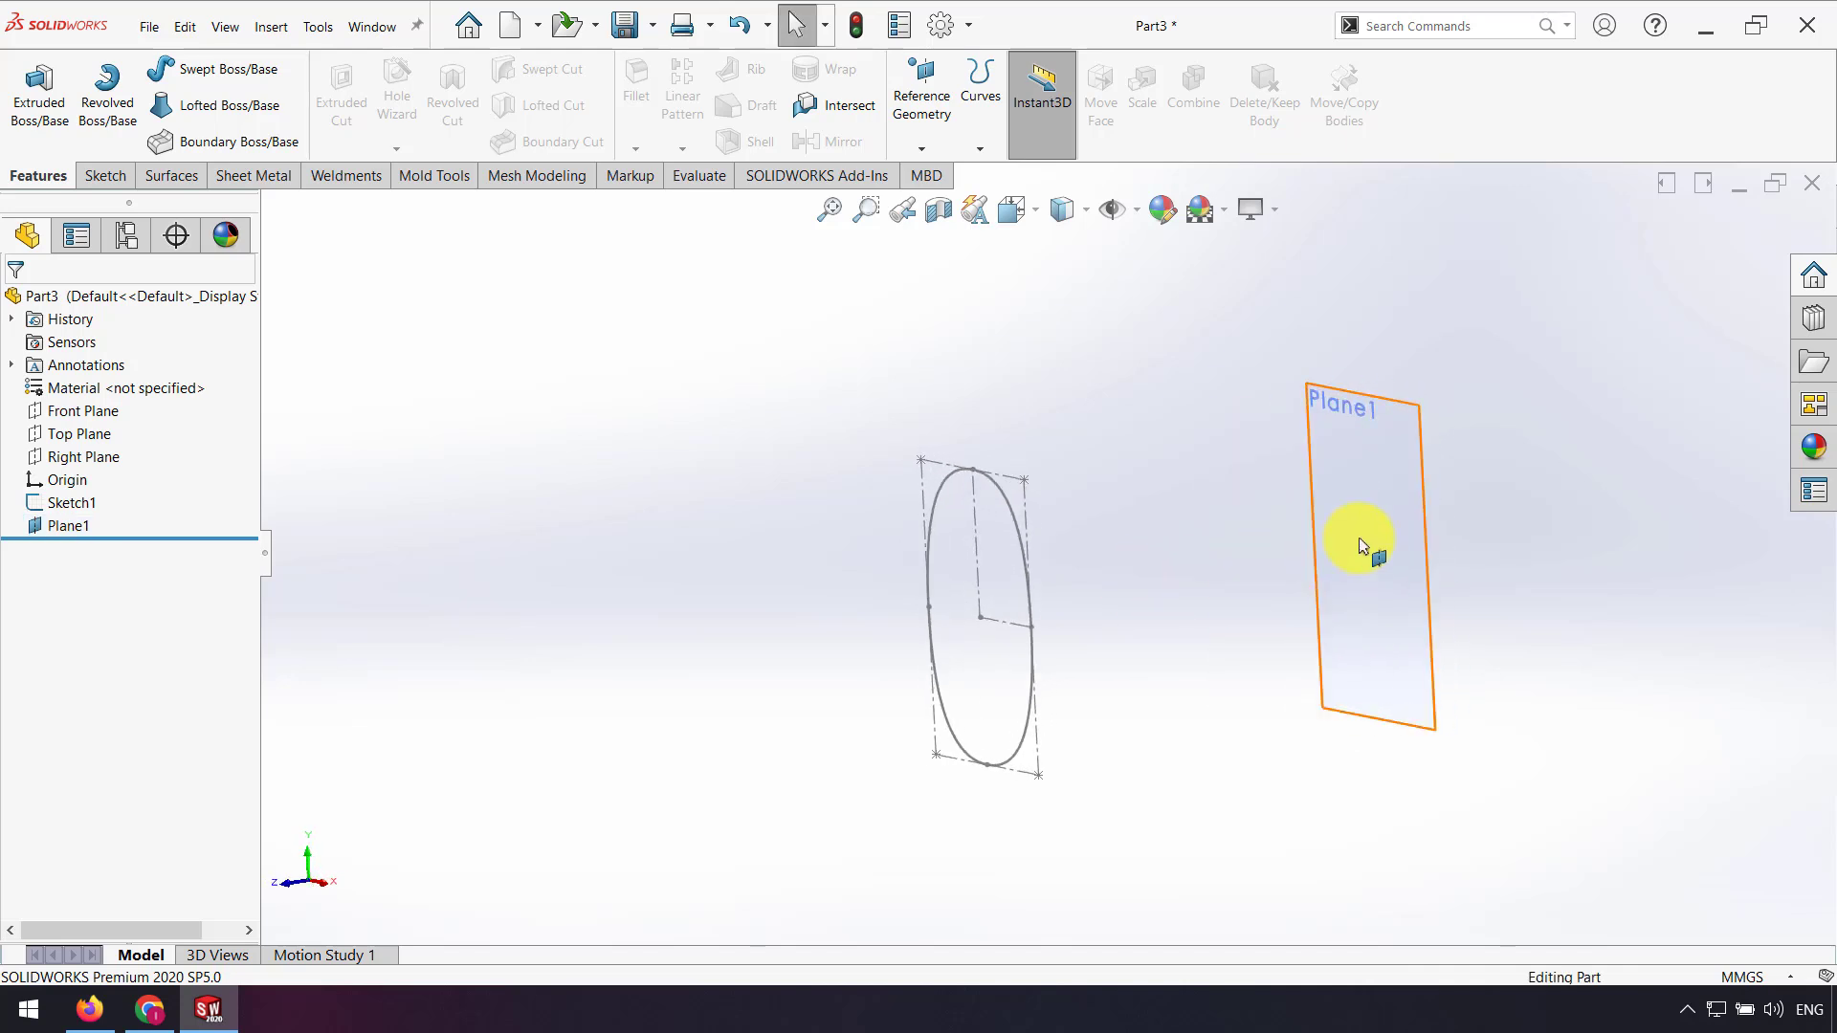
click(1360, 541)
click(1443, 481)
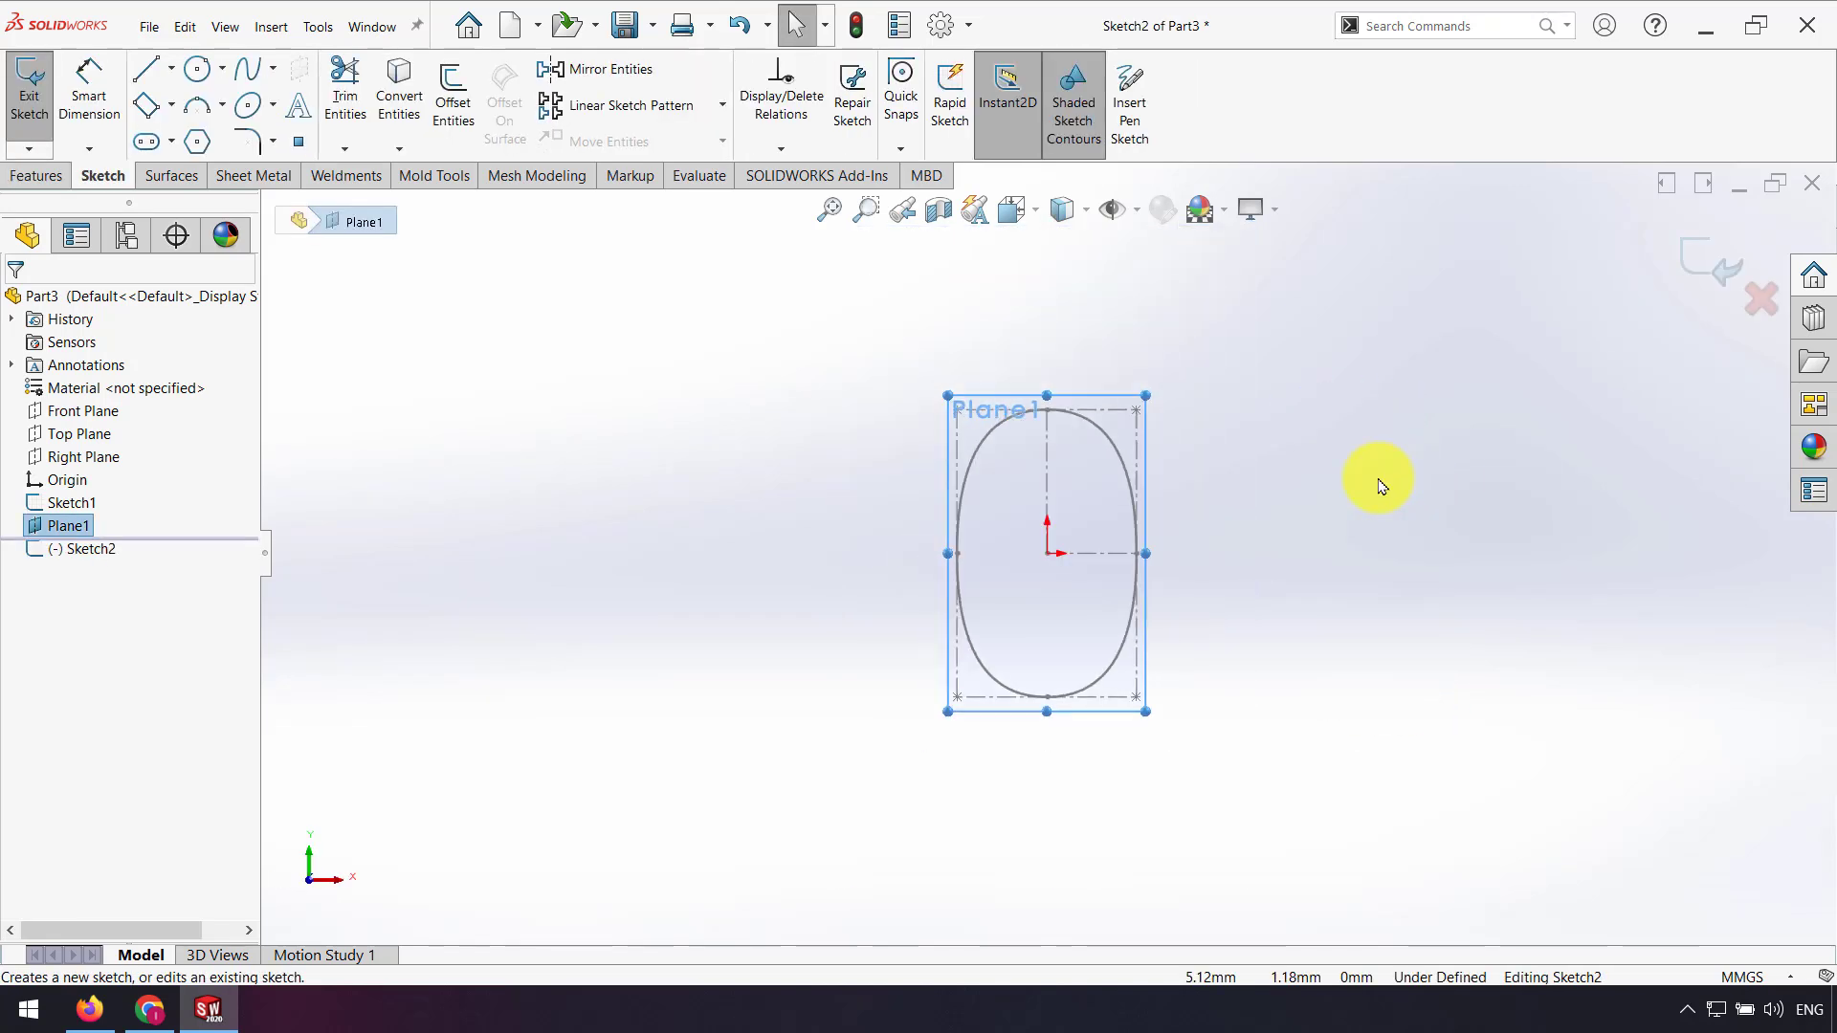
click(248, 105)
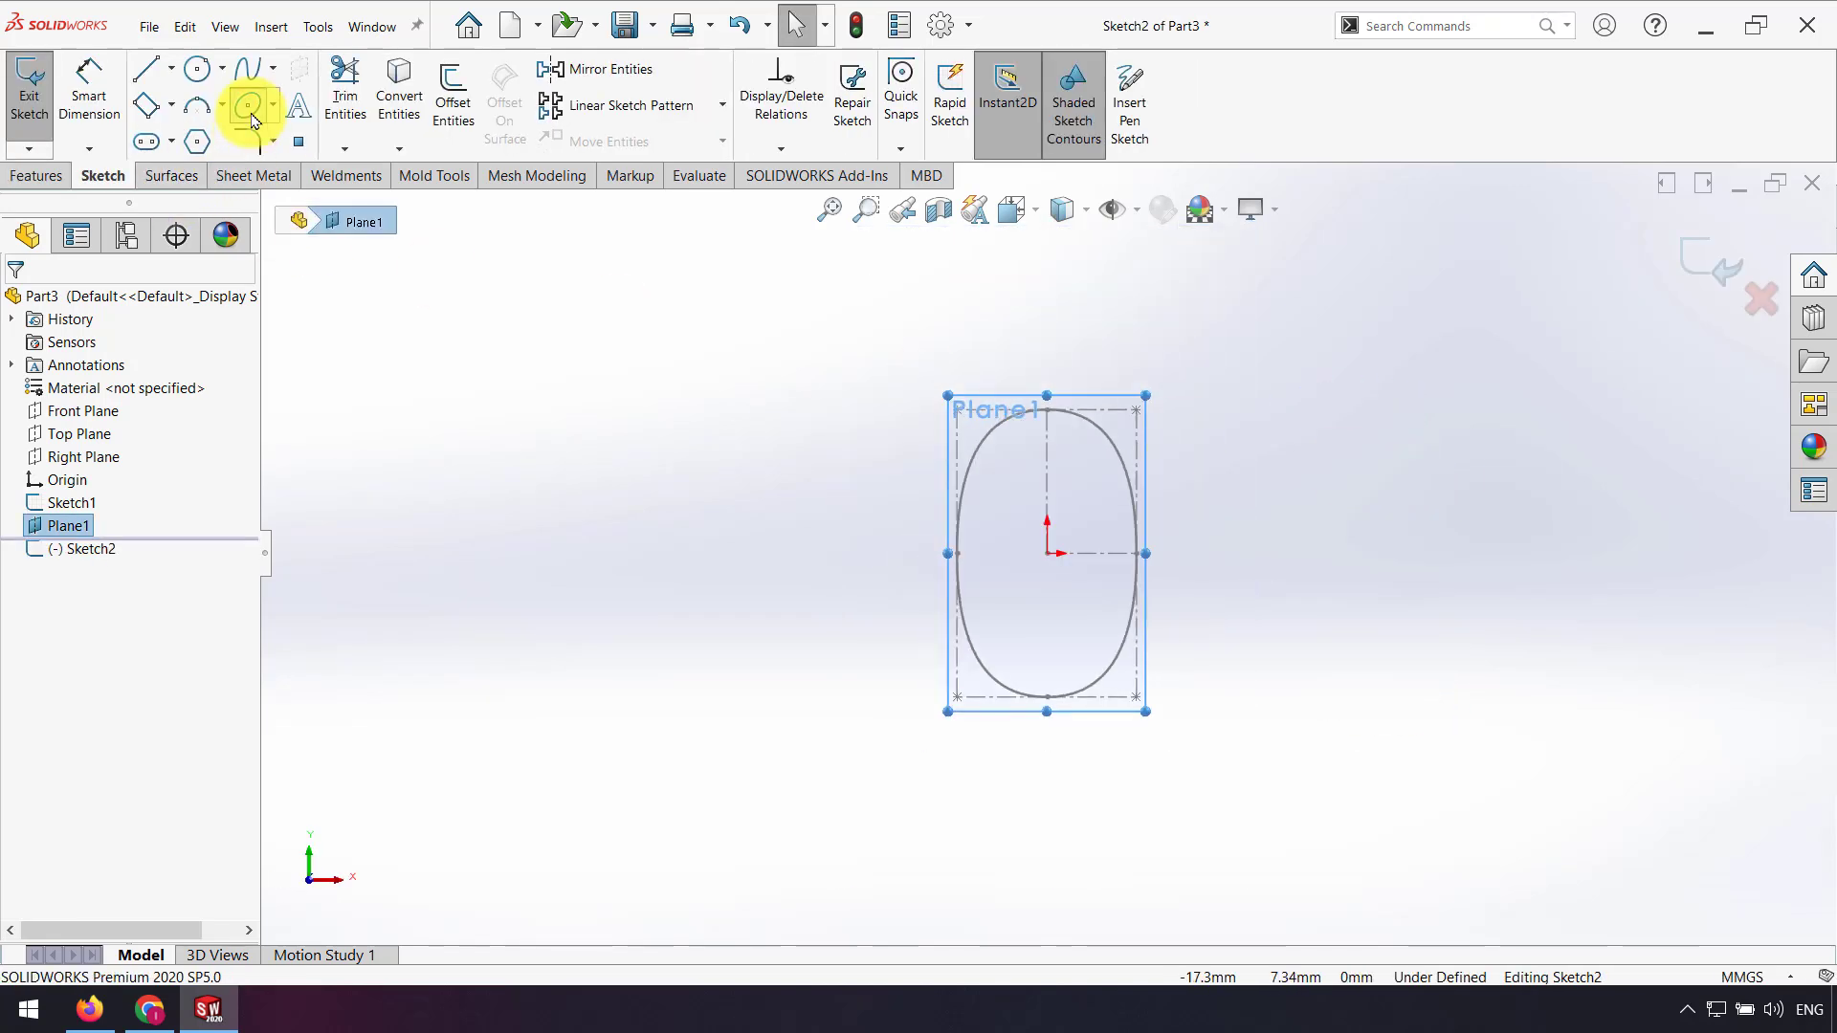
click(1046, 553)
click(1072, 271)
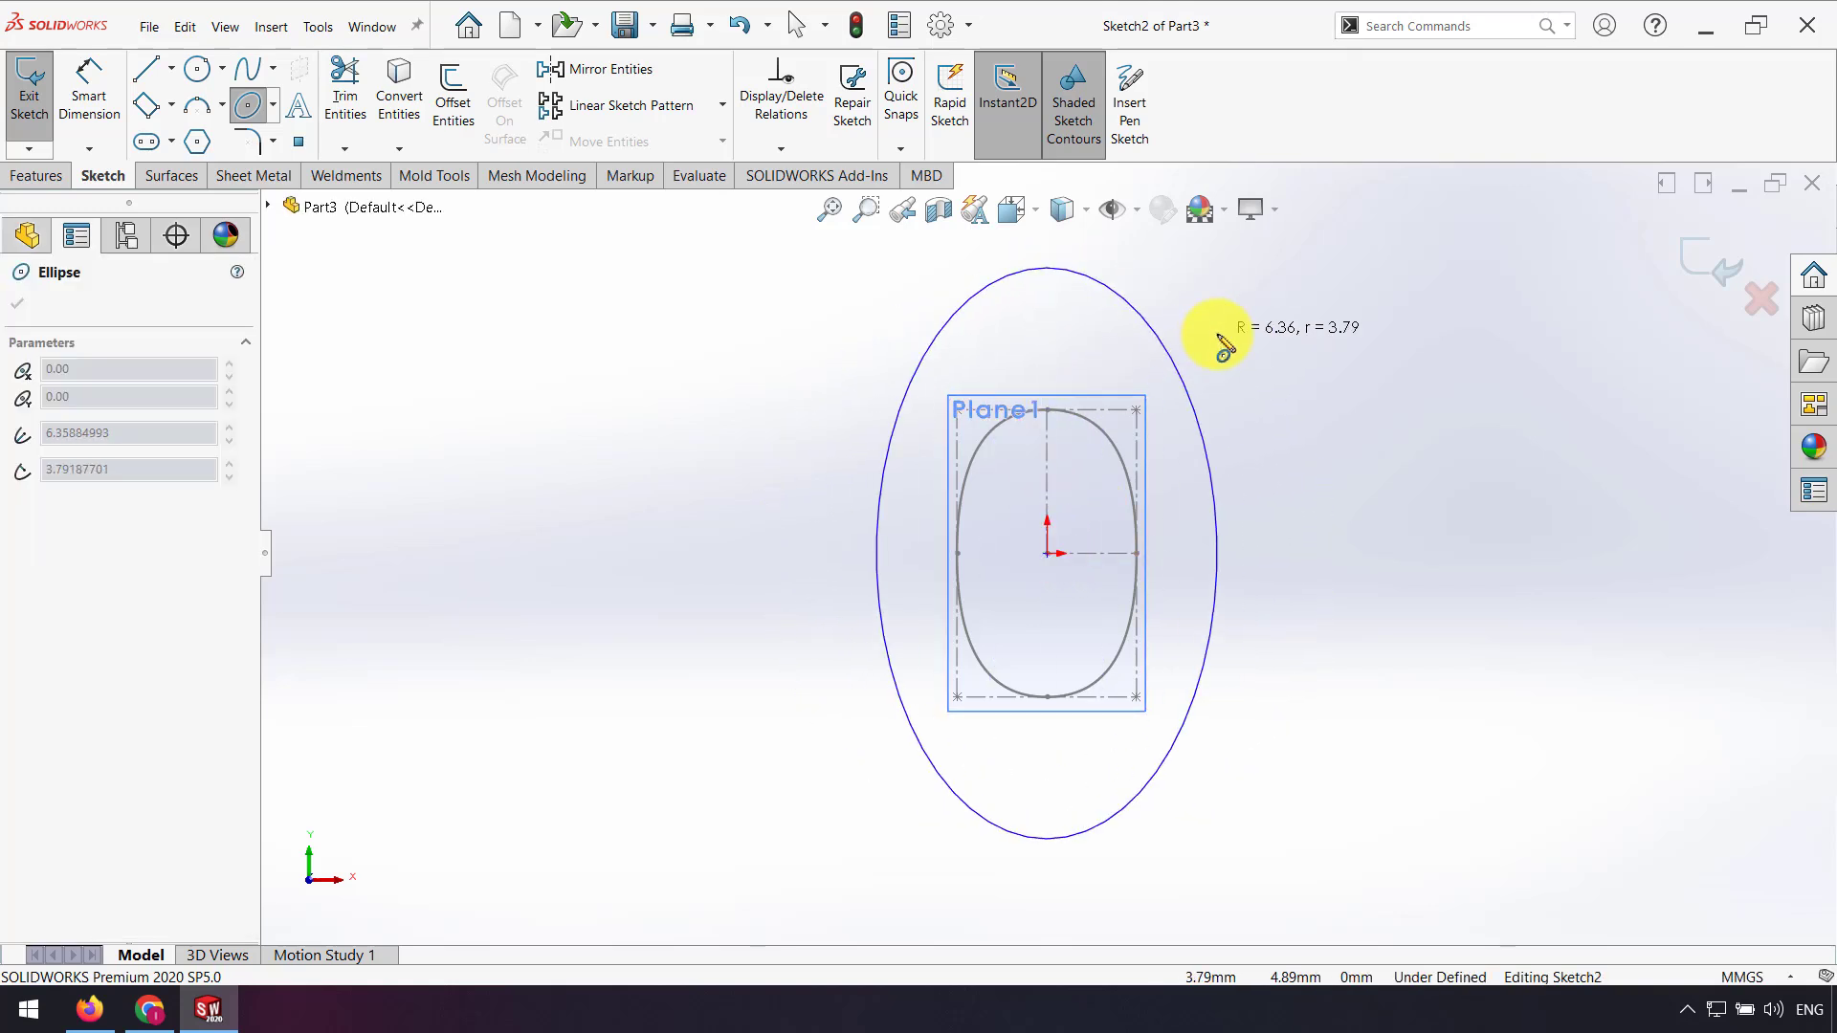
click(1220, 335)
Step: Dimension the ellipse's overall width between its side points at 10 mm
click(78, 115)
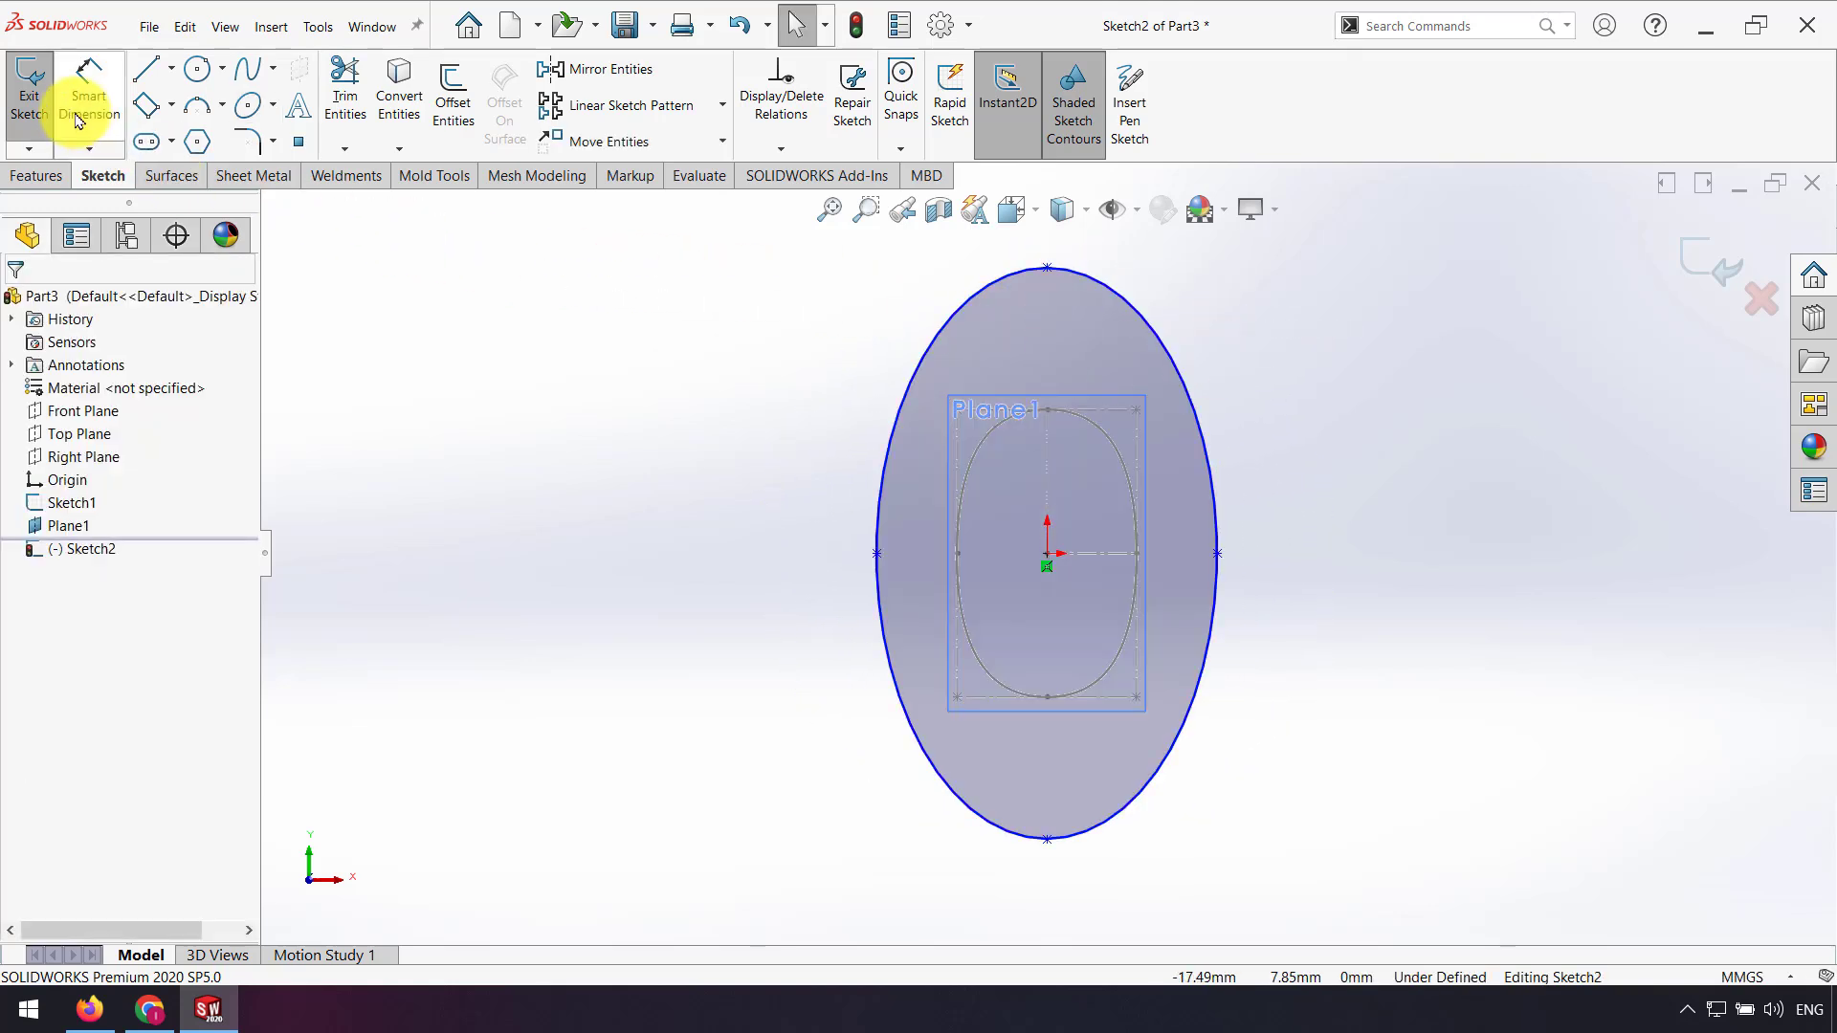
click(877, 553)
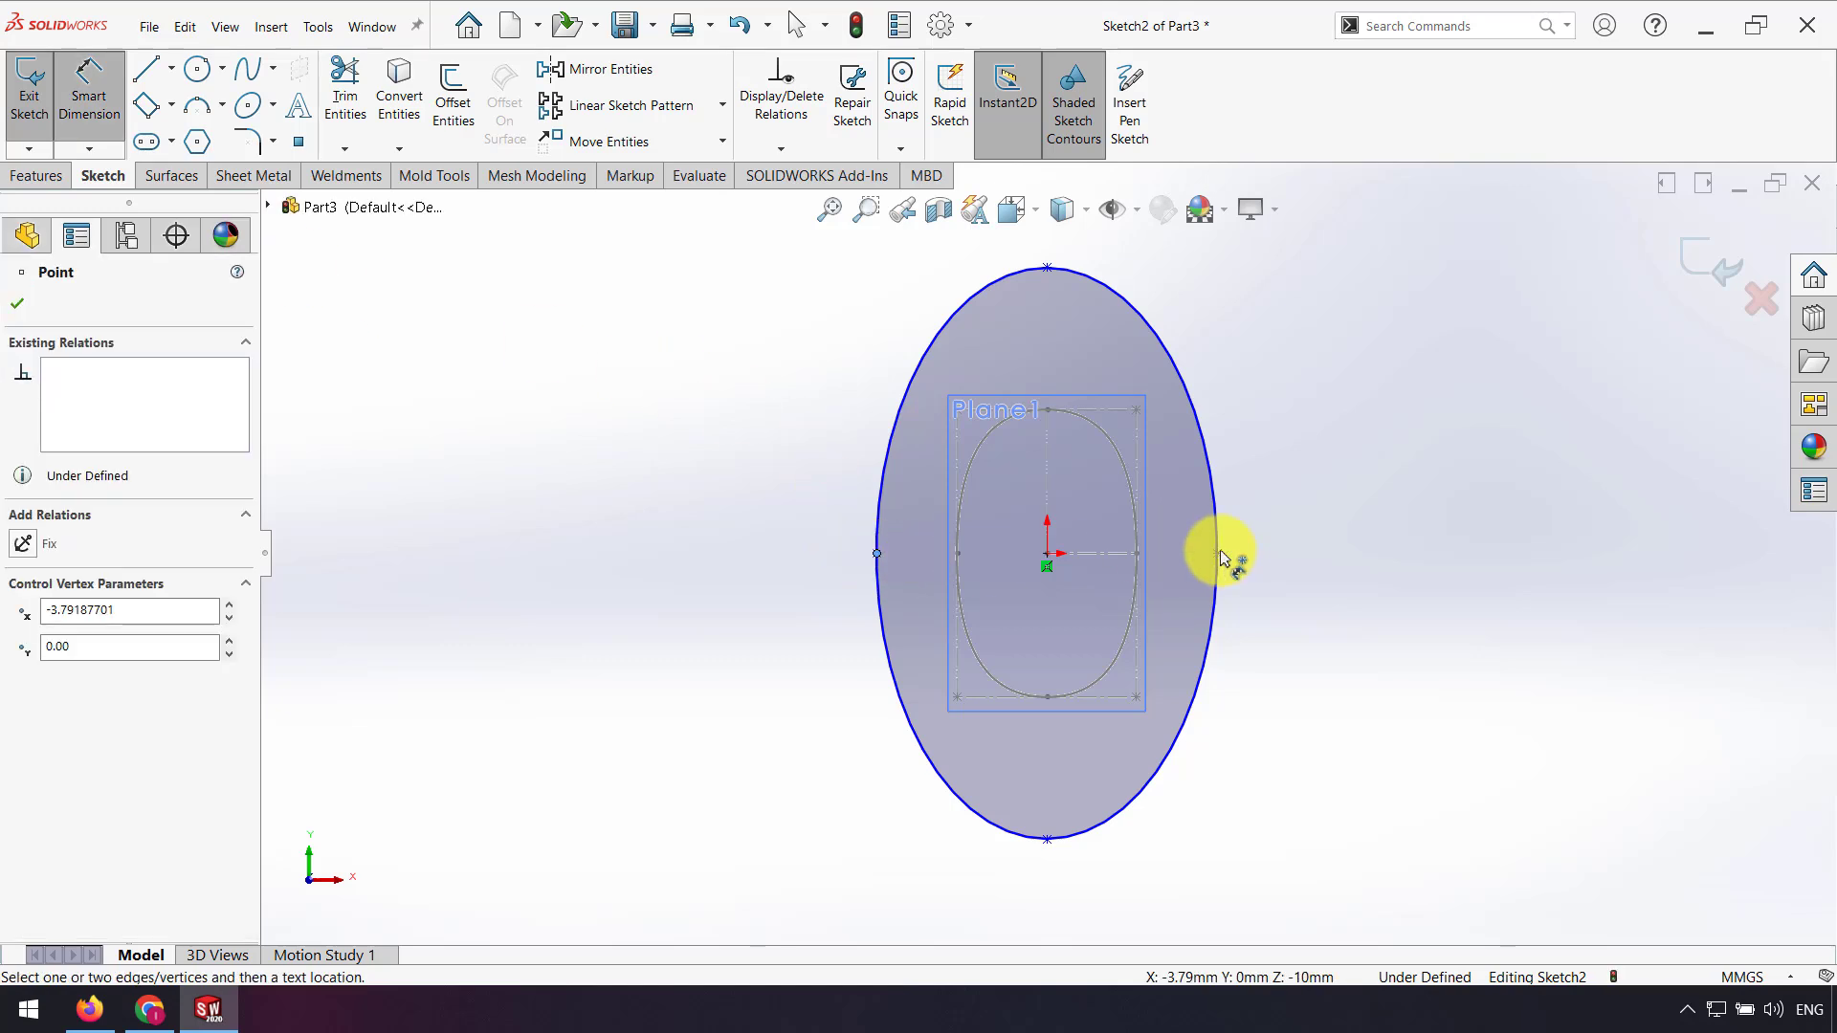
scroll(1192, 525, up, 4)
click(1066, 381)
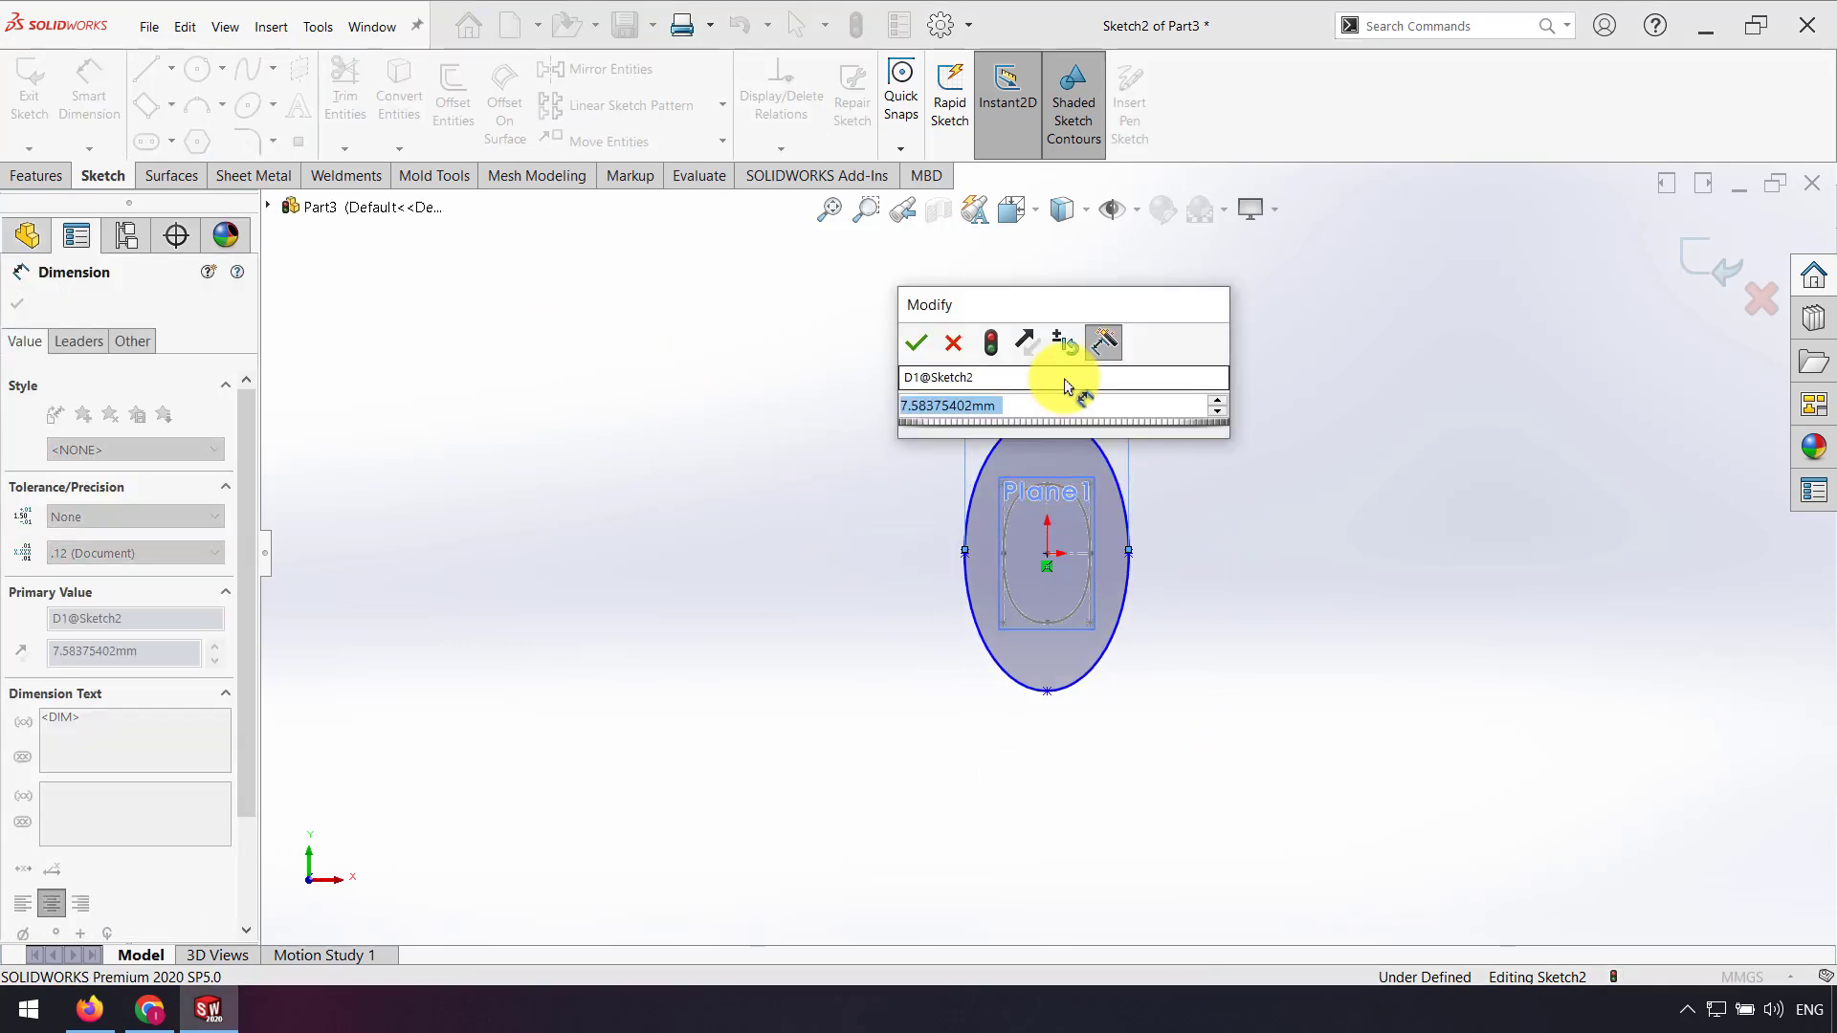
text(10)
key(Return)
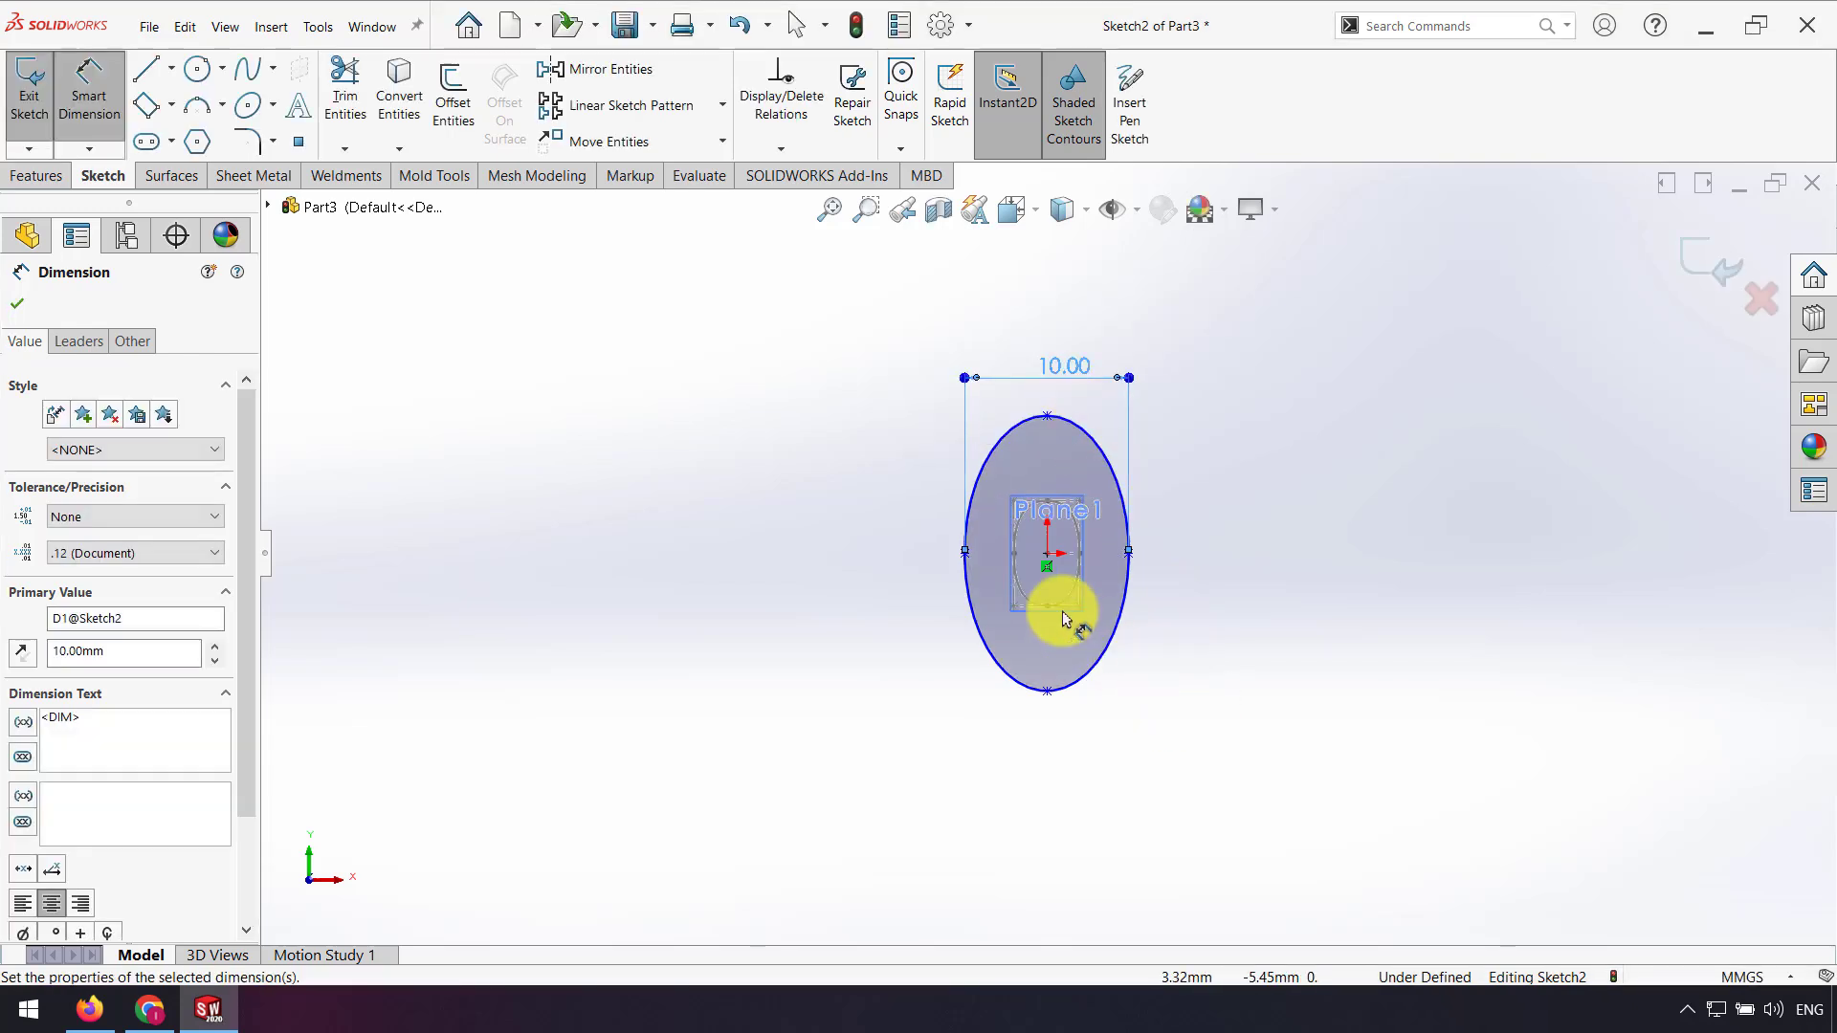
Step: Set the ellipse's width to 13 mm and move that dimension farther above the ellipse
double_click(1066, 366)
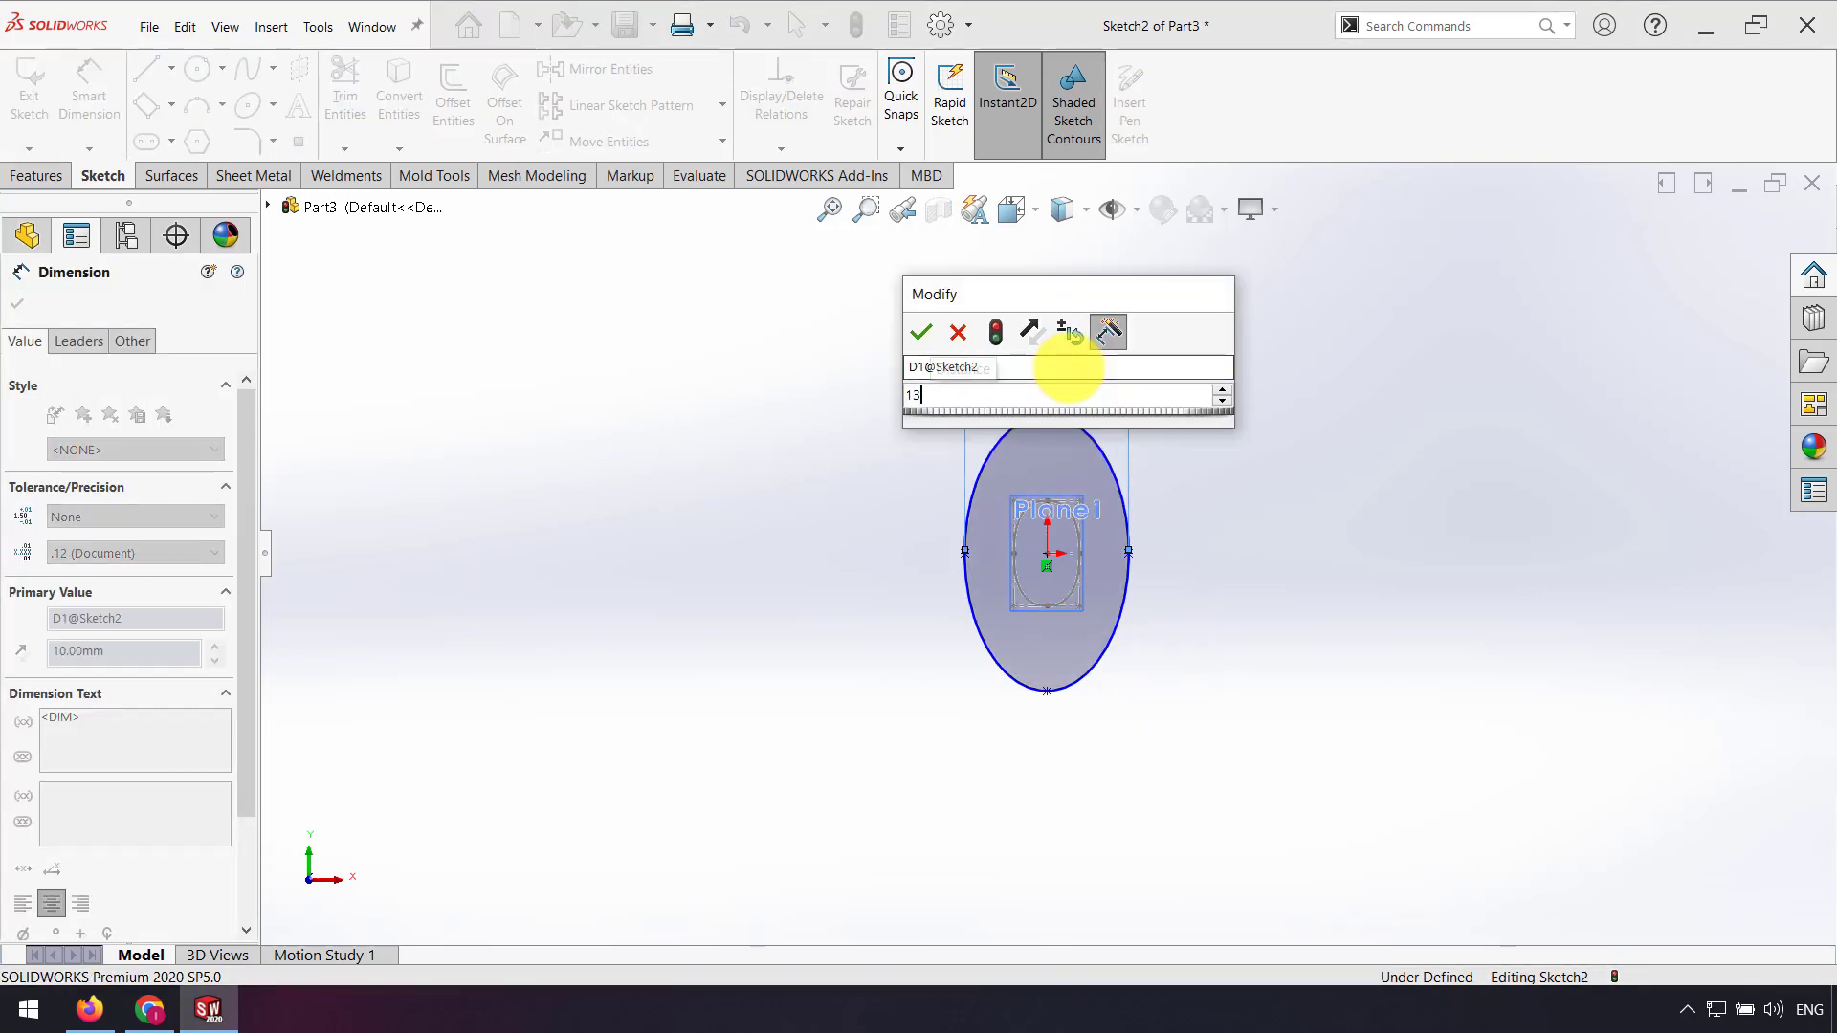
text(13)
key(Return)
click(1242, 626)
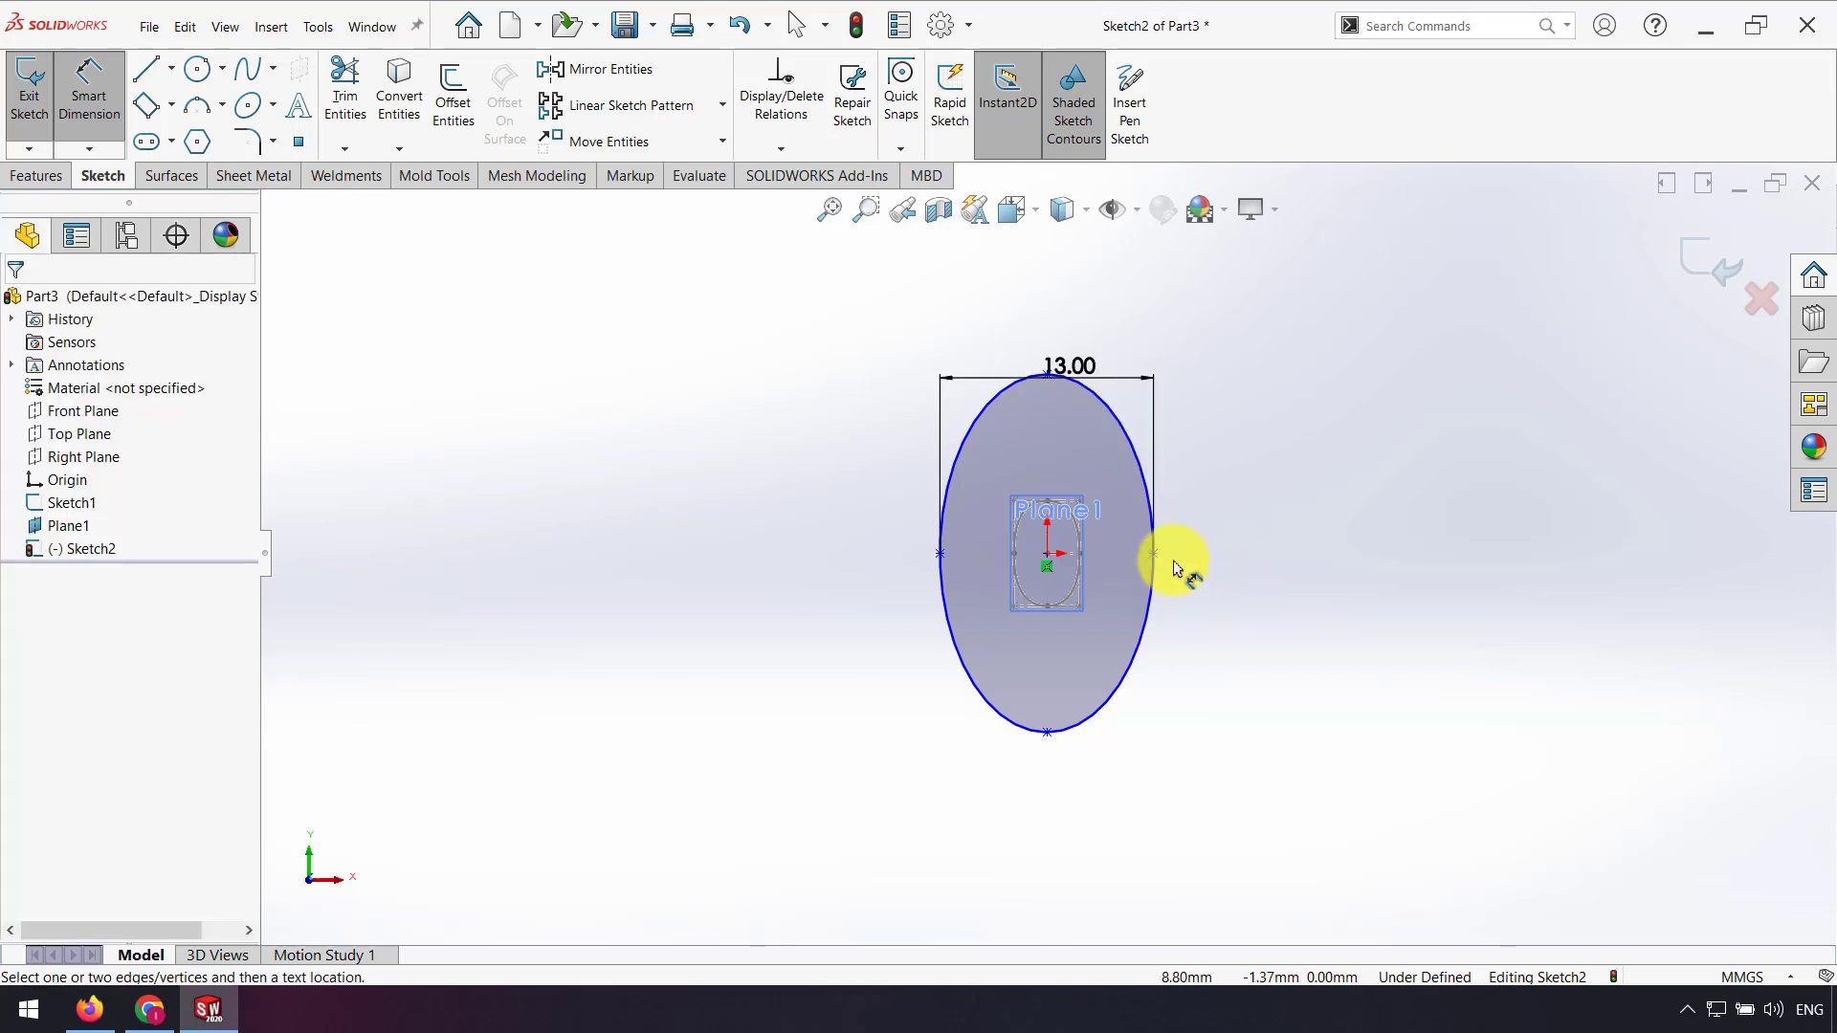
drag(1065, 367, 1075, 314)
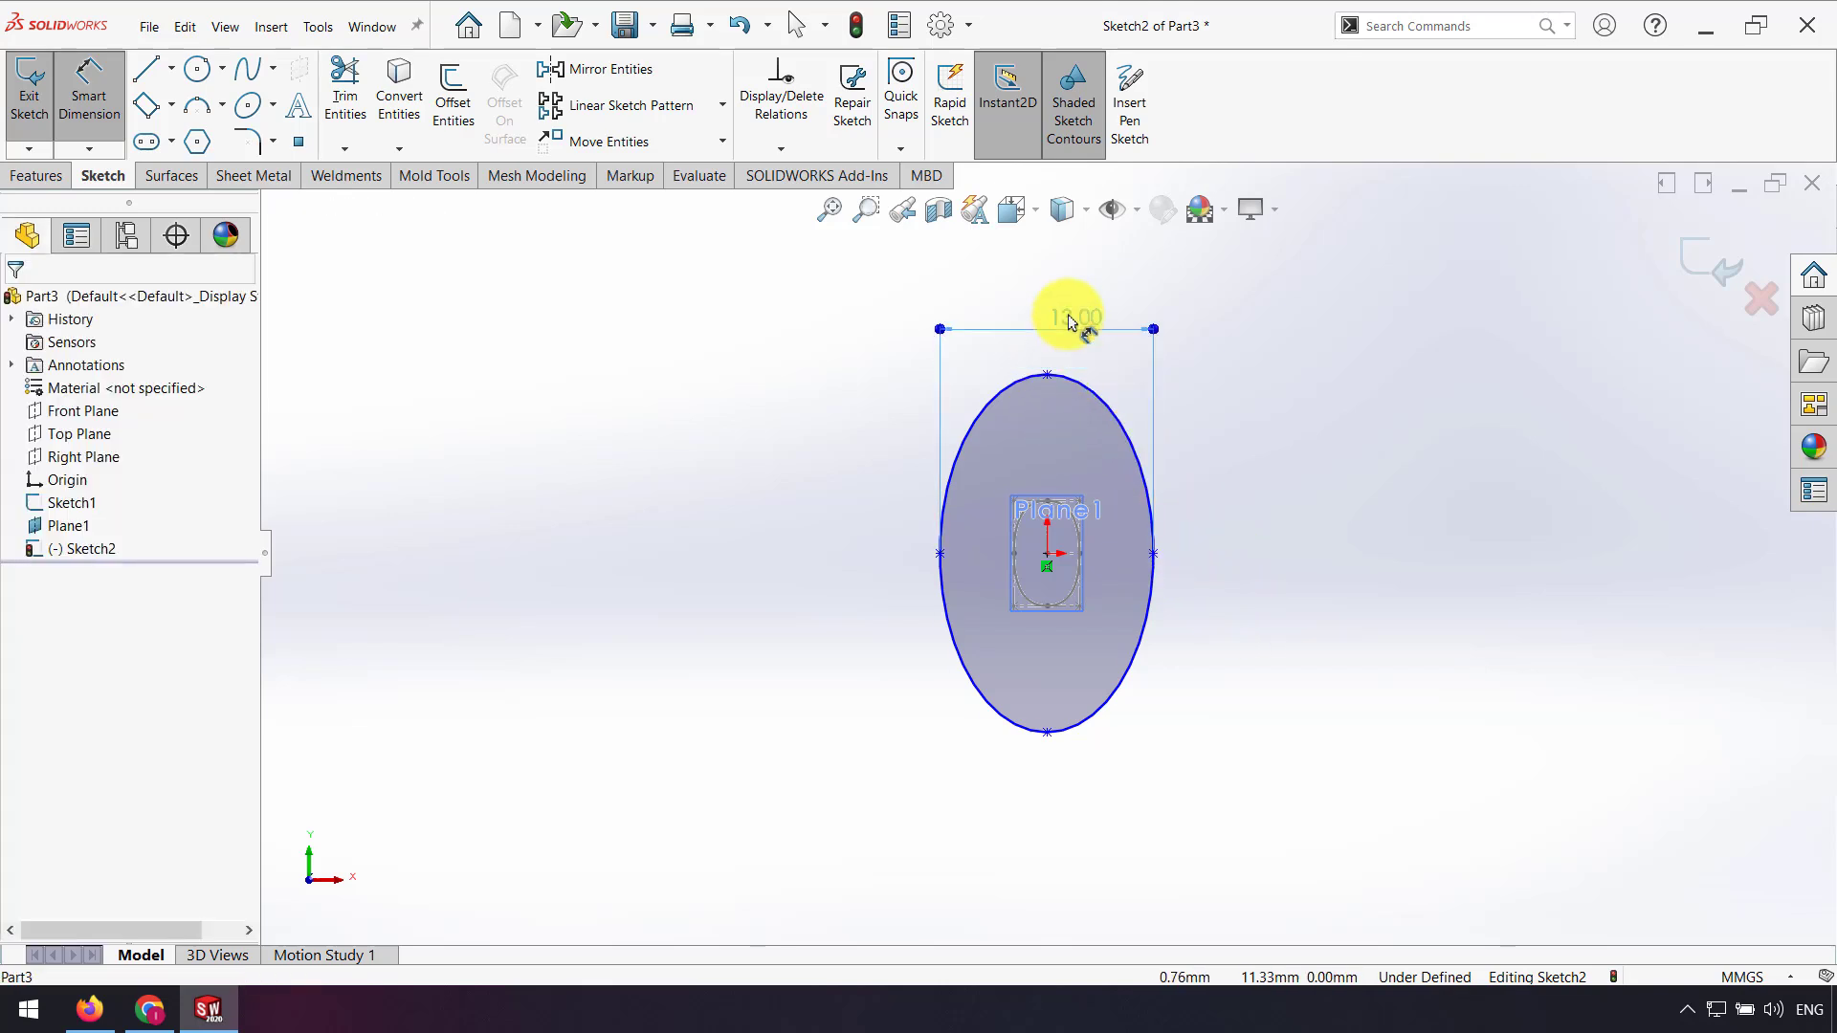
Step: Dimension the ellipse's overall height between its upper and lower points at 18 mm
click(1052, 388)
click(1048, 732)
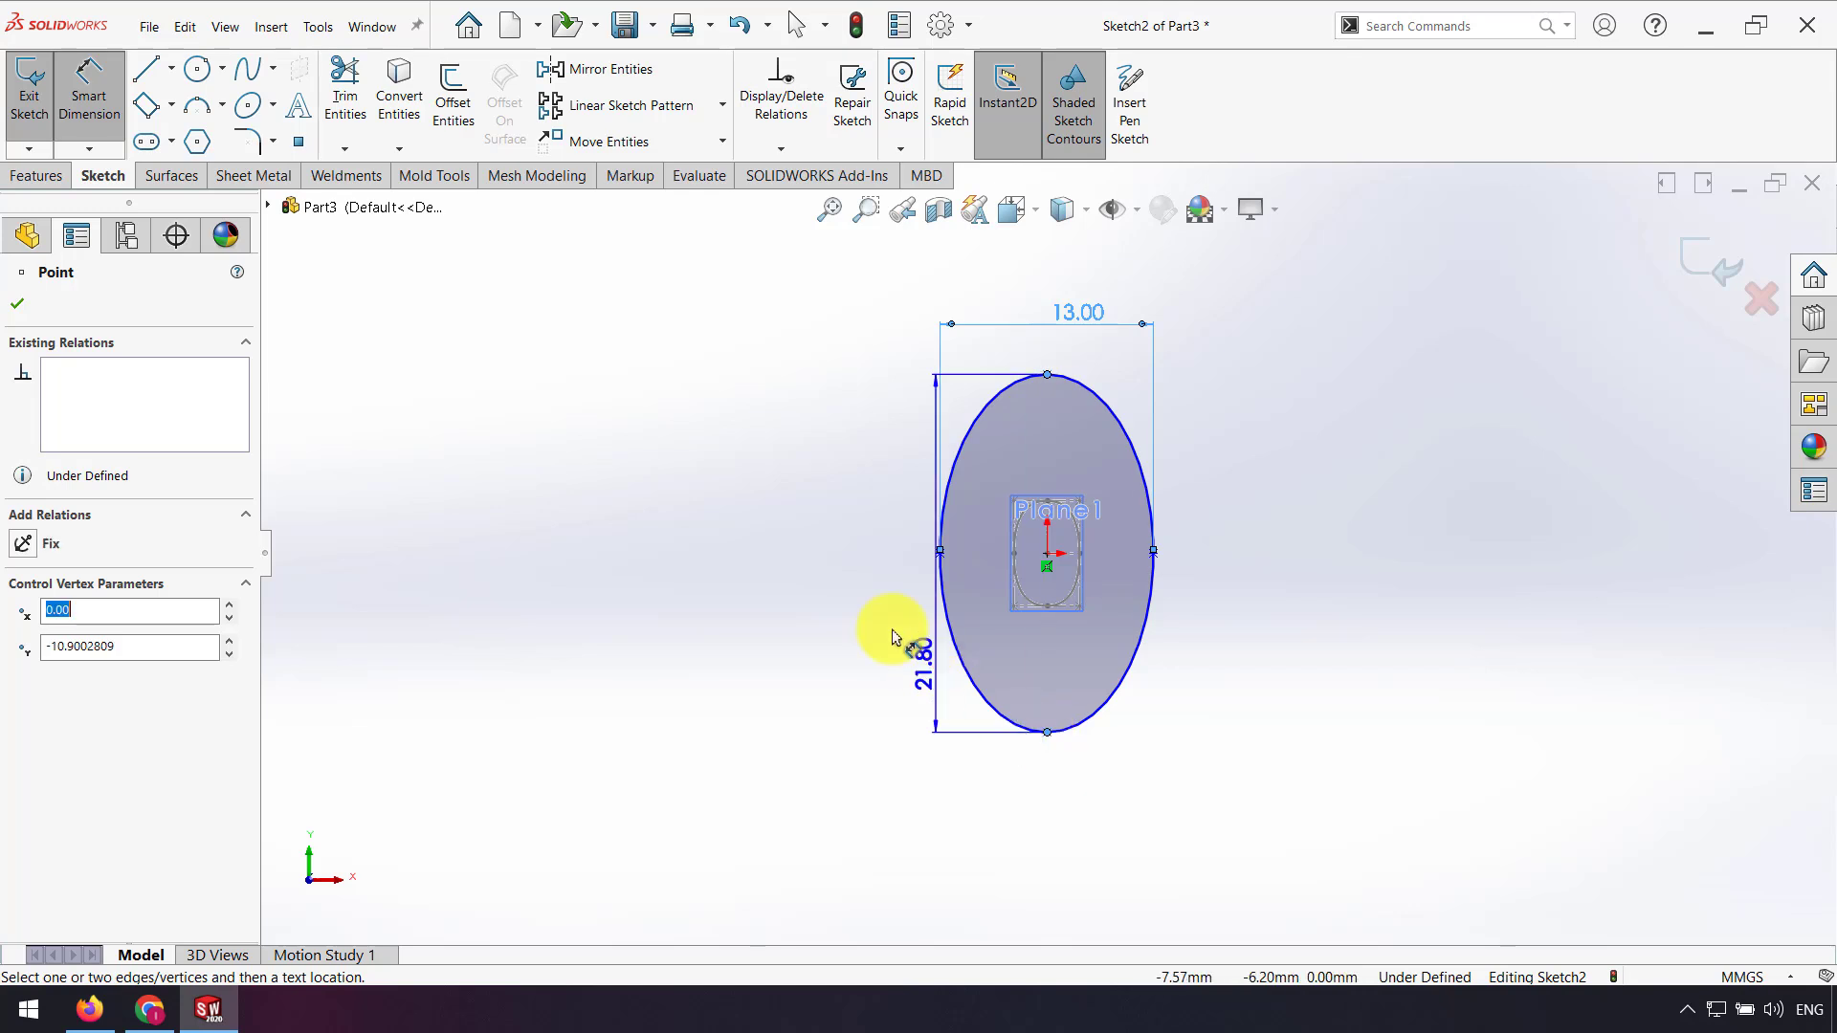
click(829, 574)
text(18)
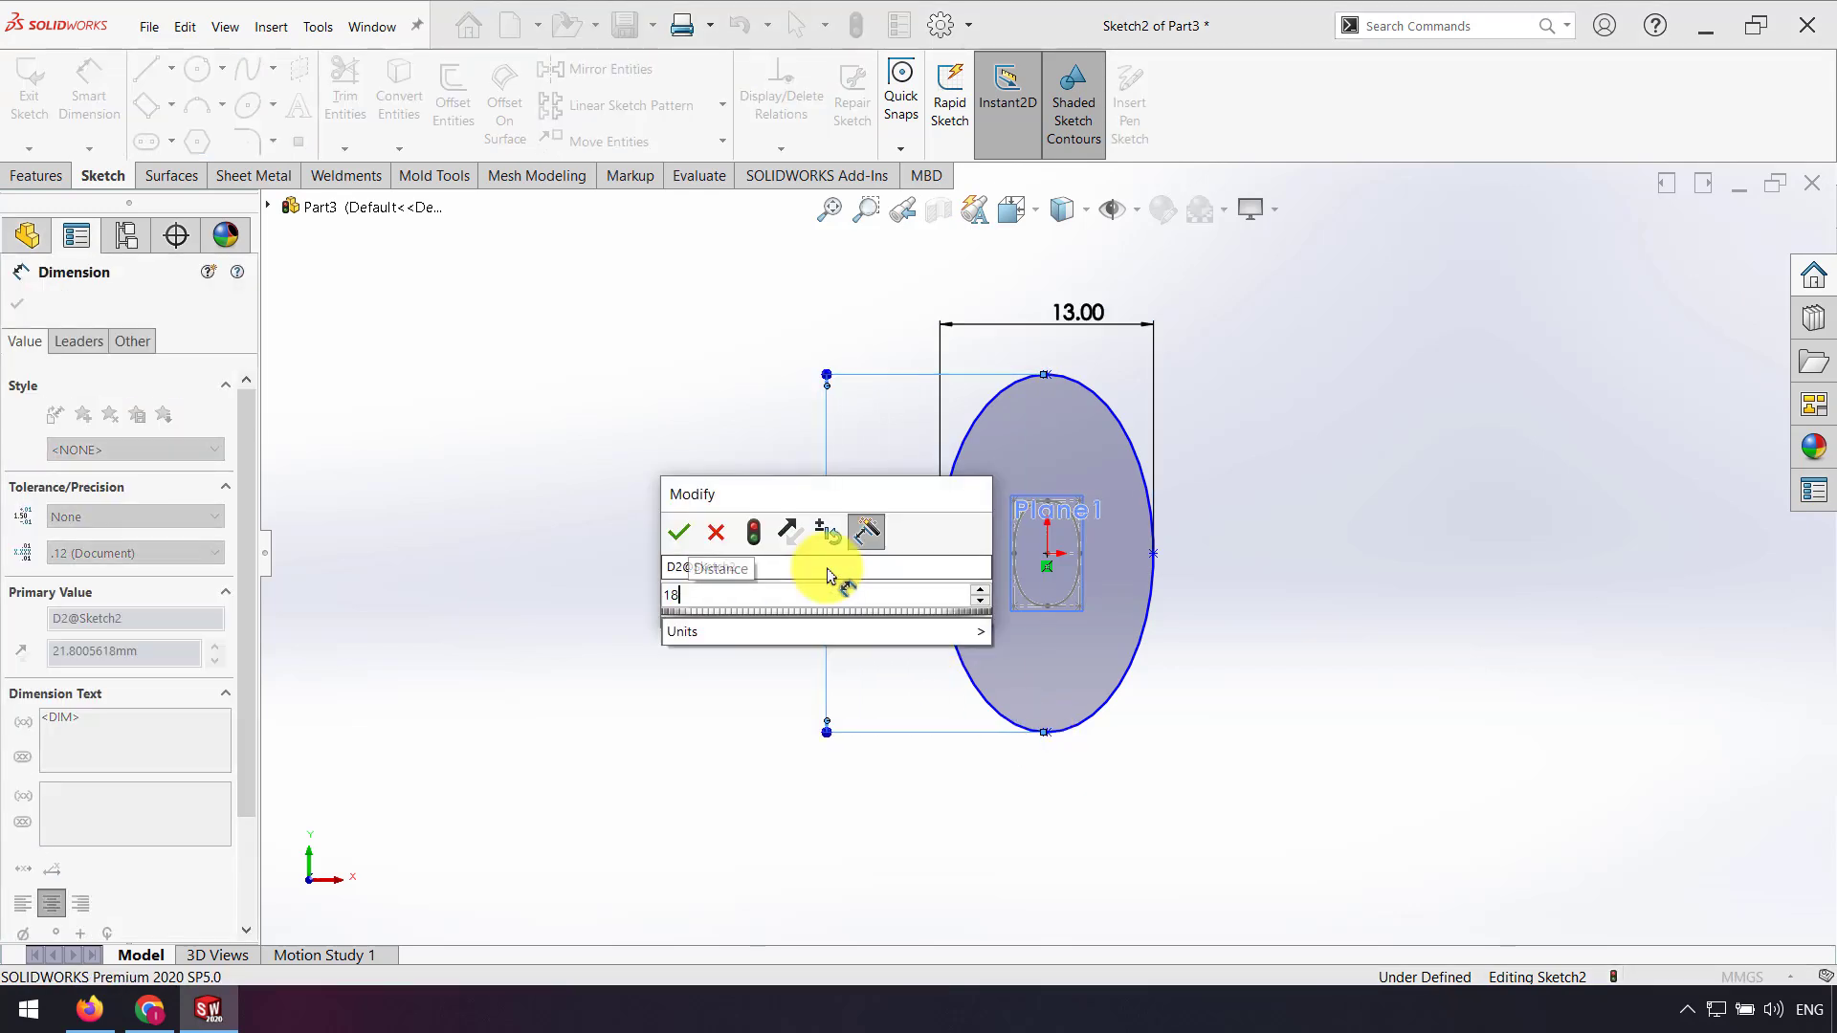
key(Return)
key(Escape)
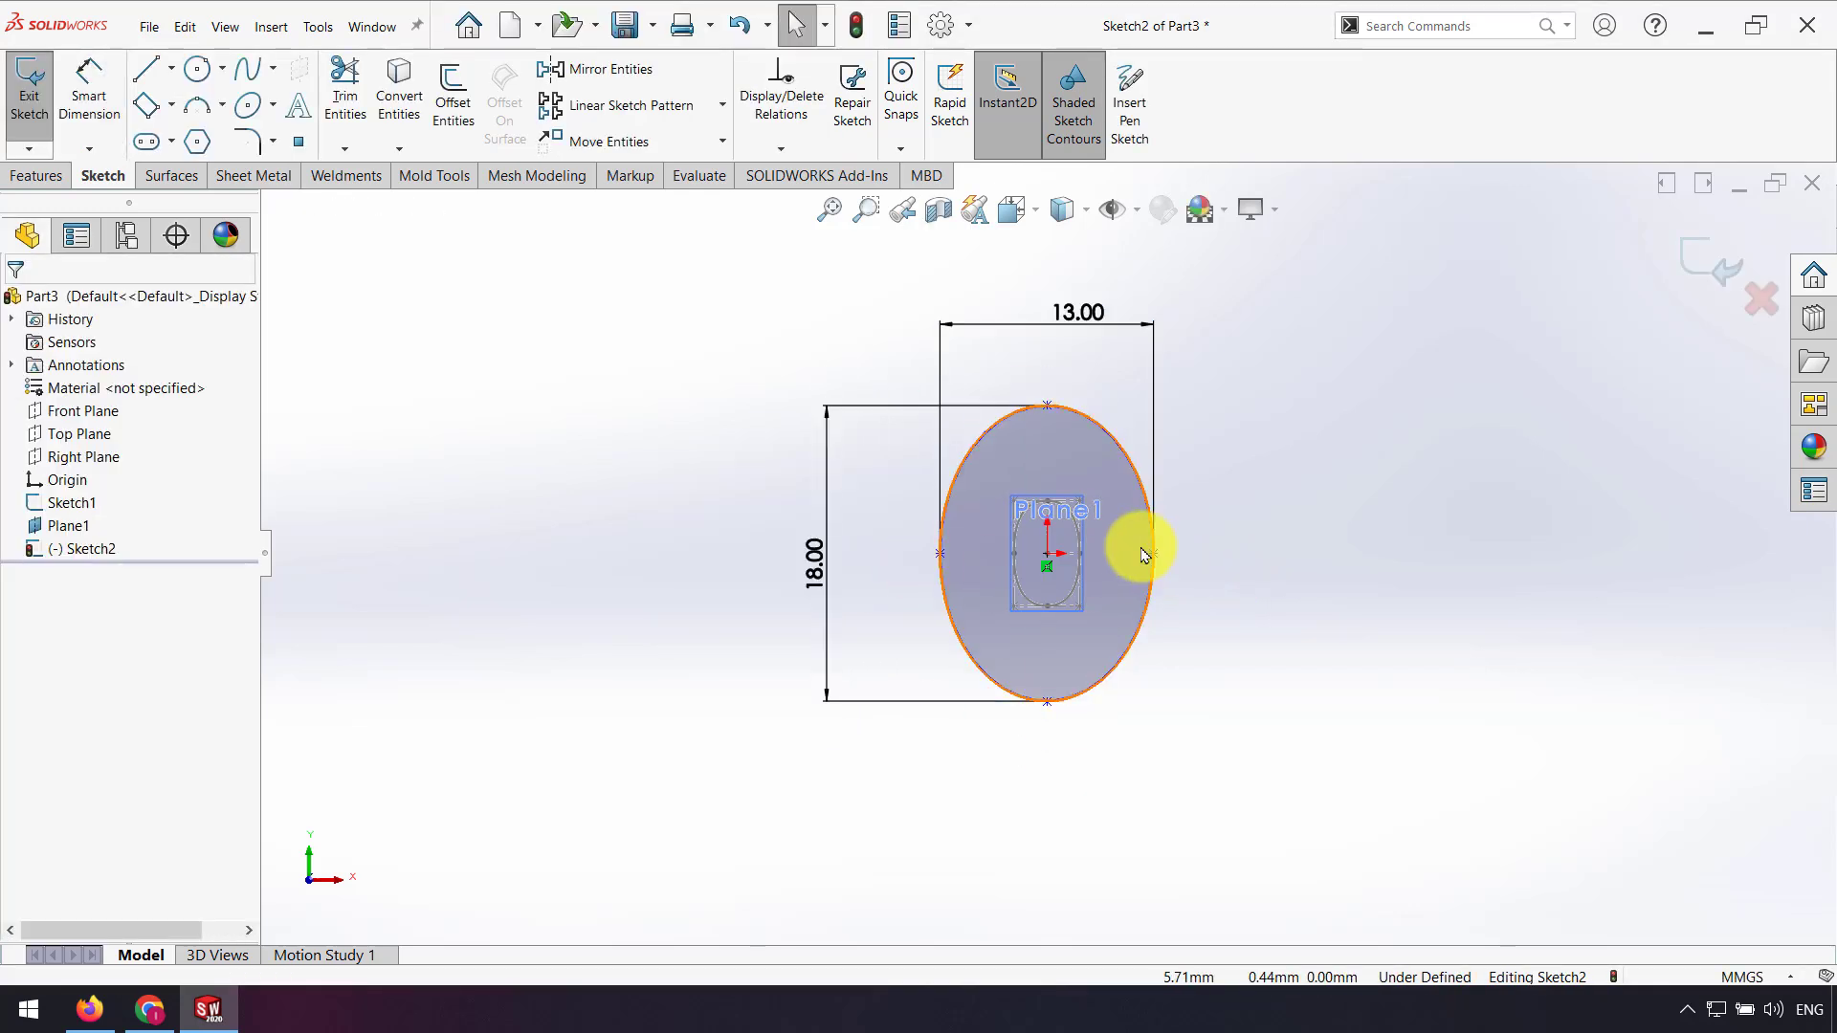
Step: Make the ellipse's side point horizontal with its centre and finish the sketch
click(1153, 554)
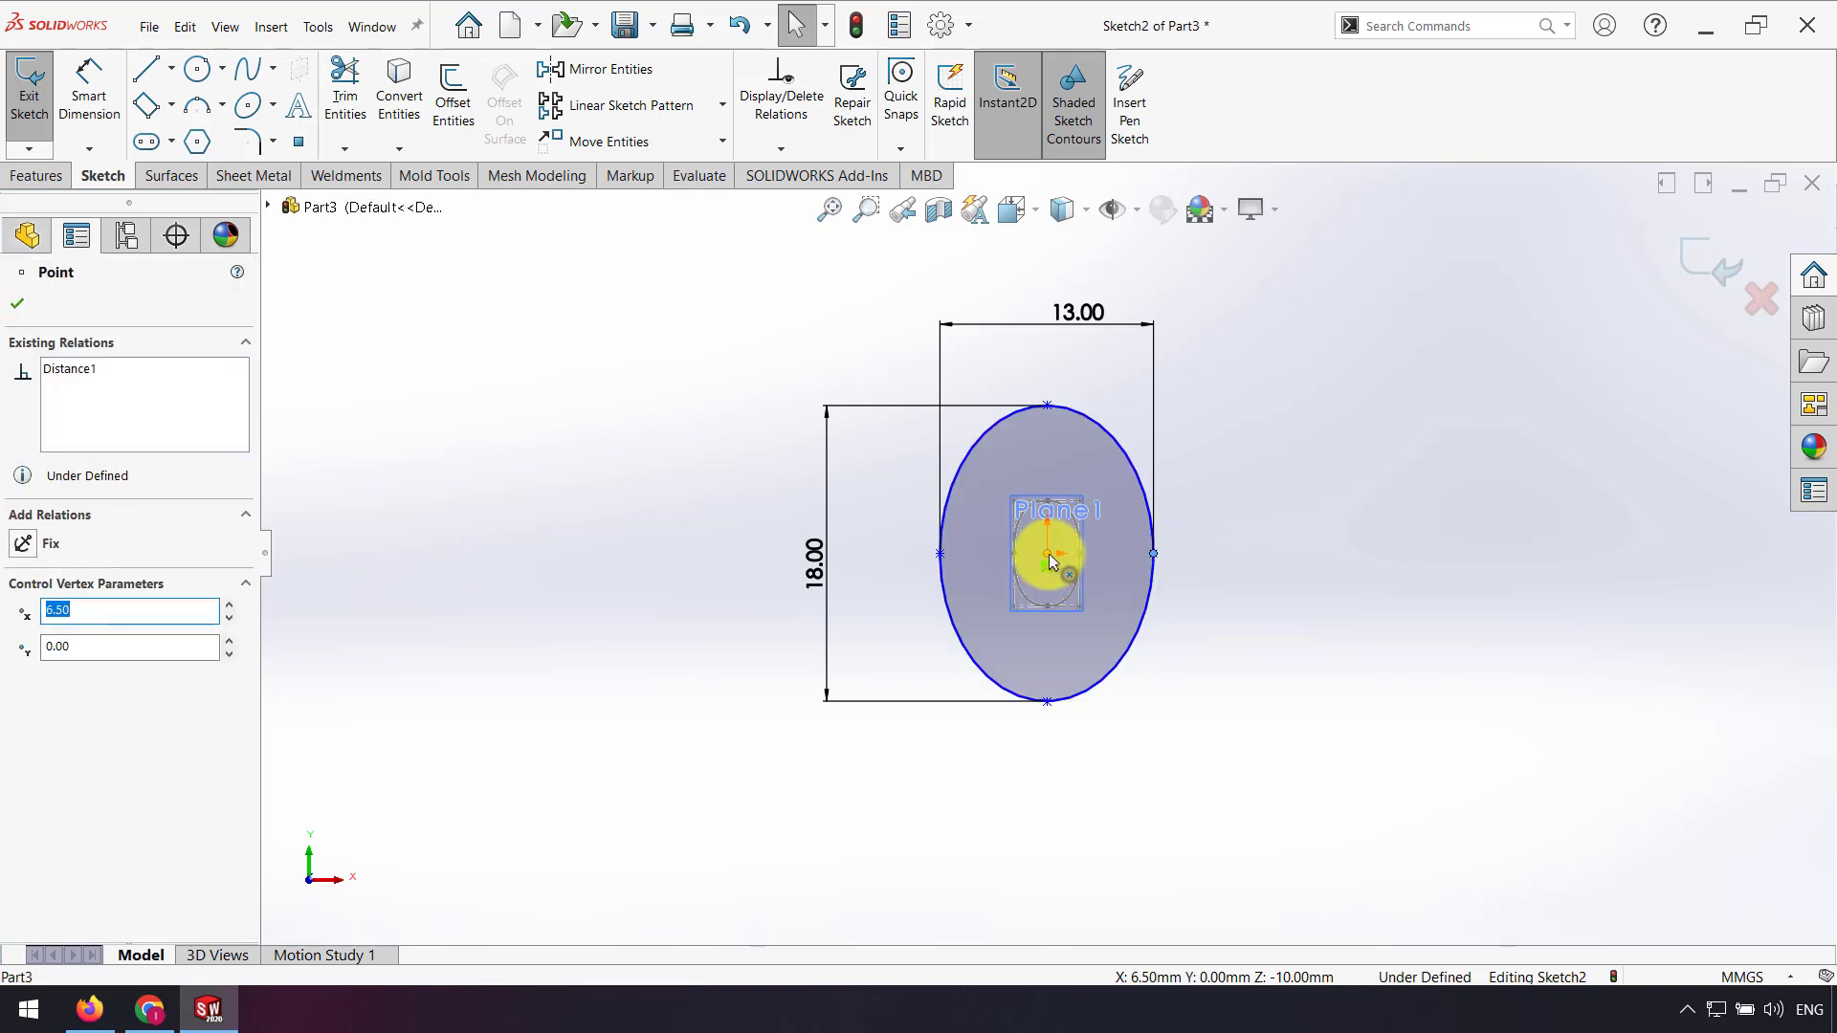
ctrl+click(1050, 562)
click(1207, 474)
click(1552, 553)
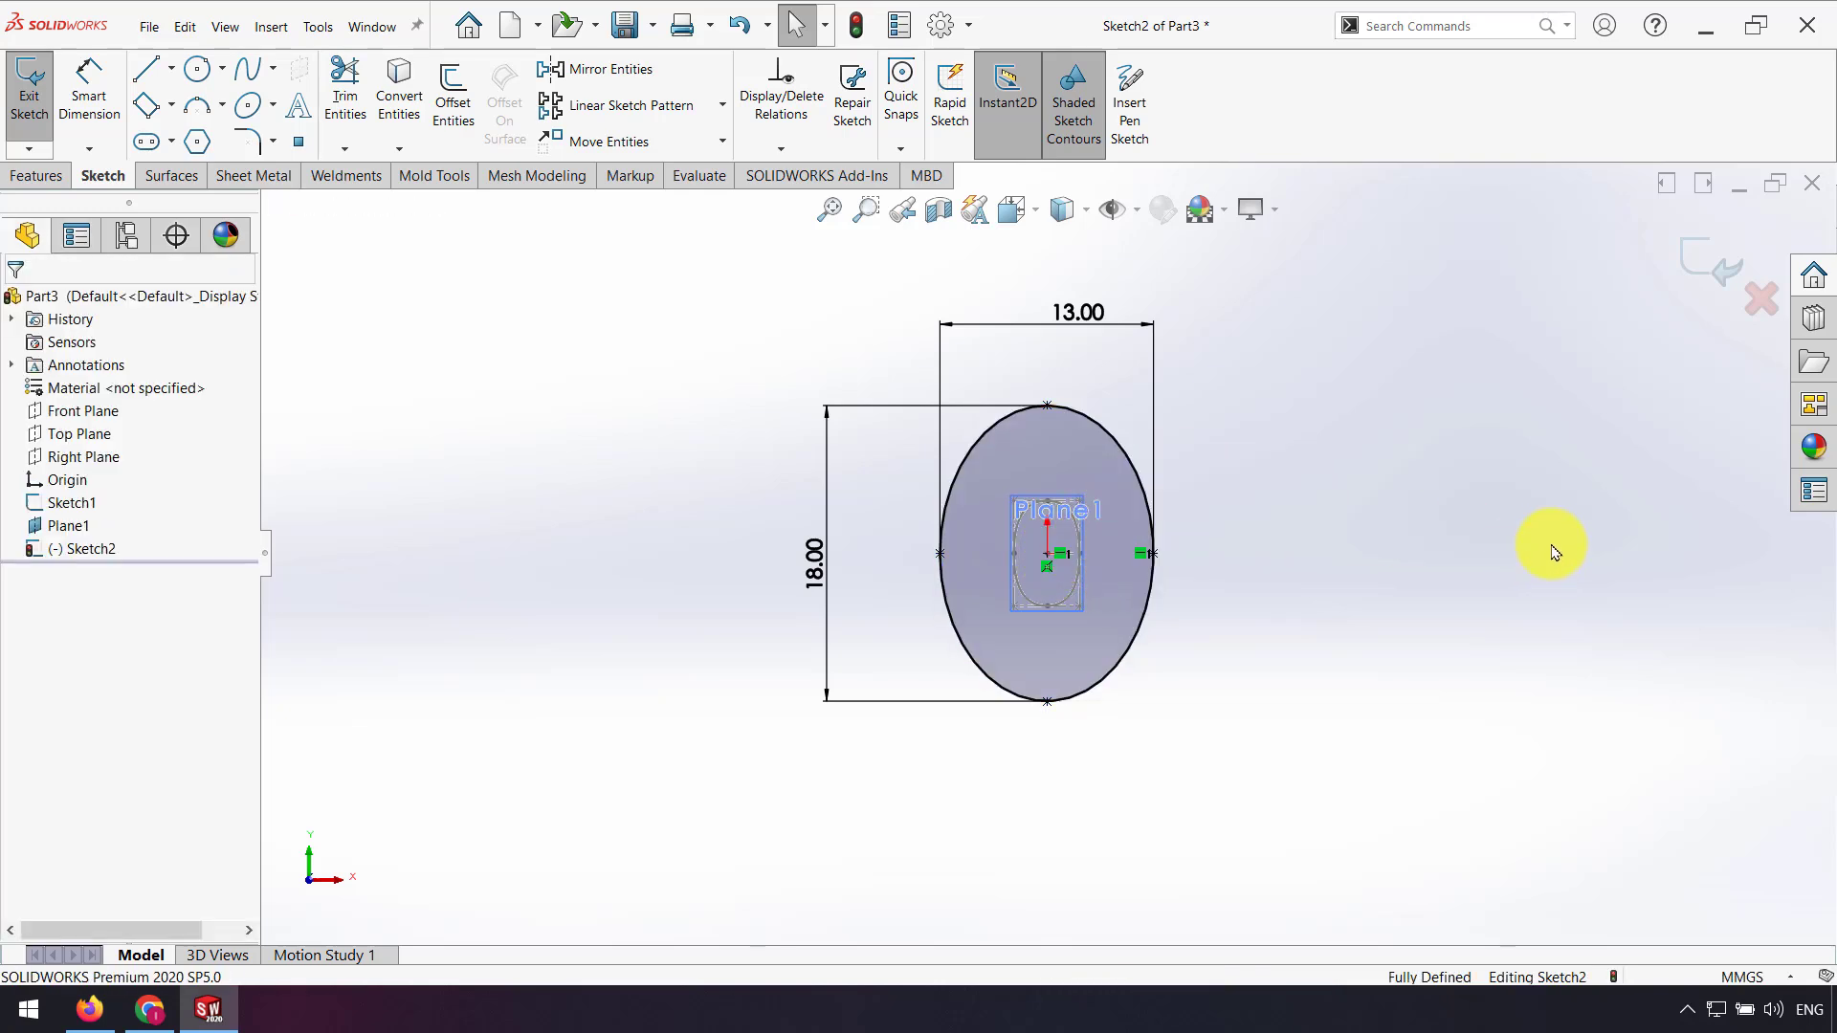
click(1713, 271)
Step: Hide the offset plane that carries the large ellipse
mouse_move(1058, 656)
middle_down()
mouse_move(939, 648)
mouse_move(927, 691)
middle_up()
click(1179, 713)
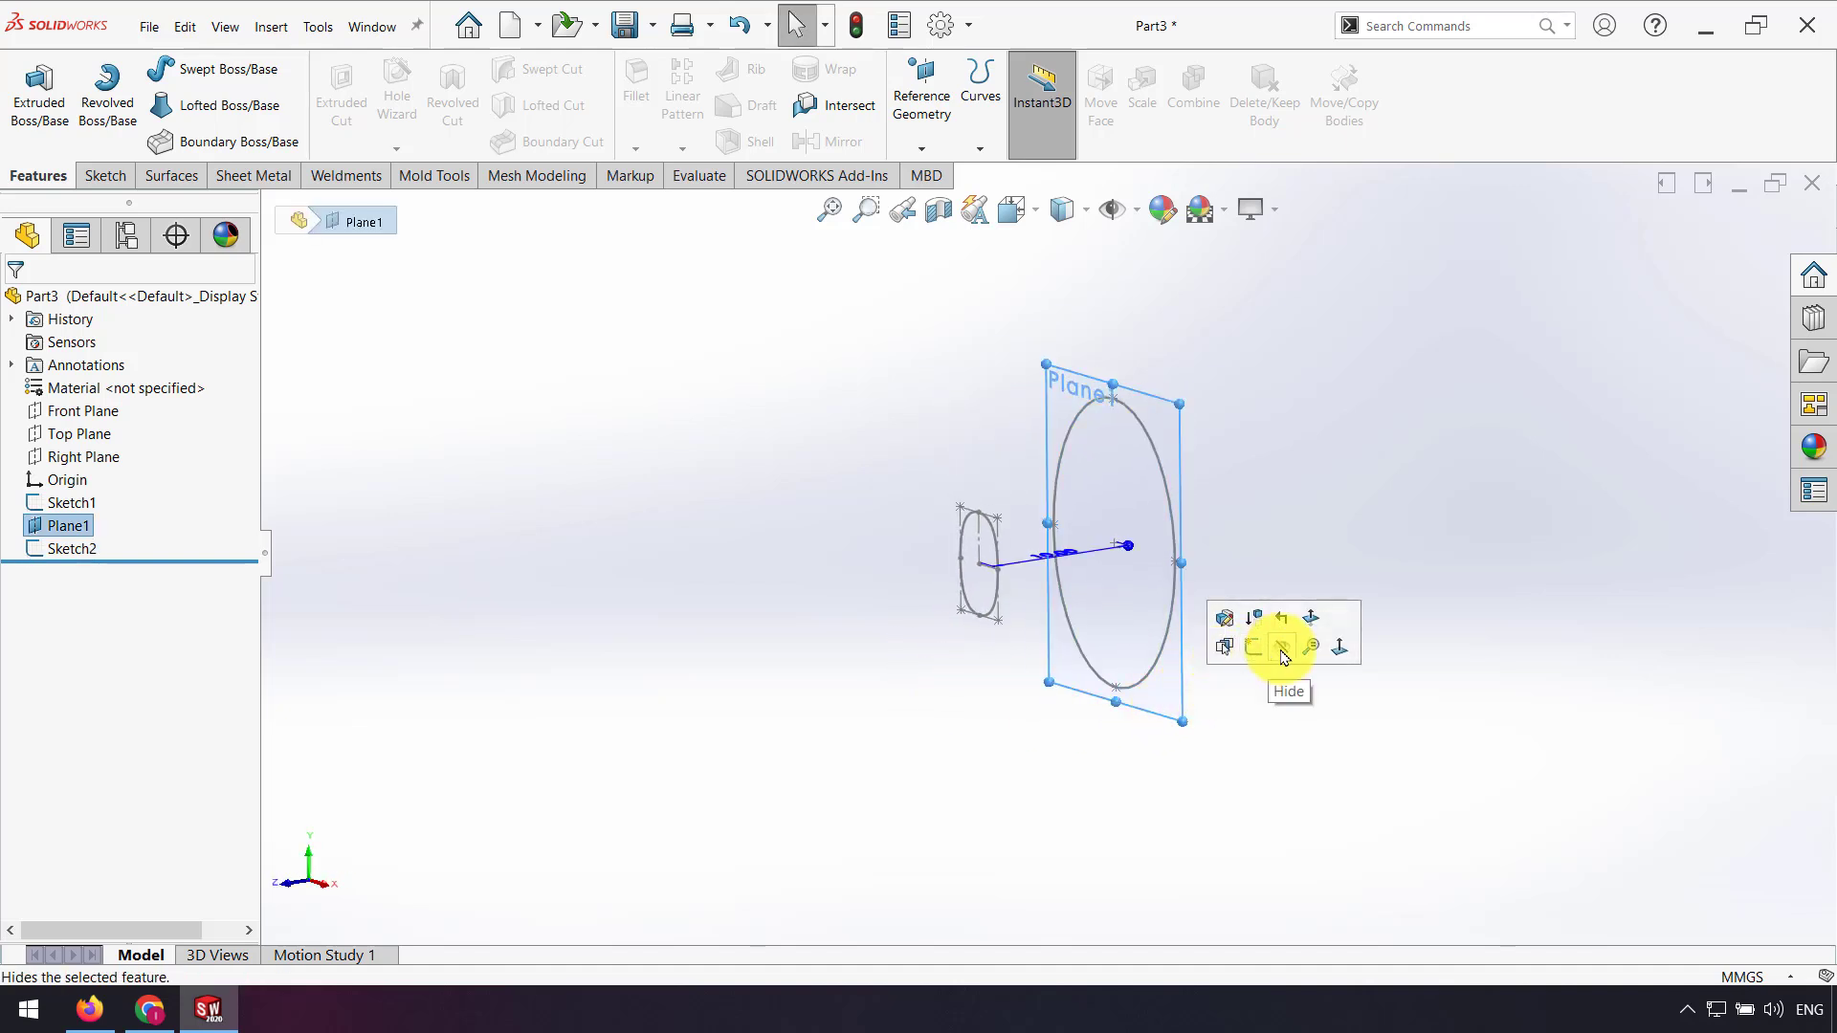
click(1277, 653)
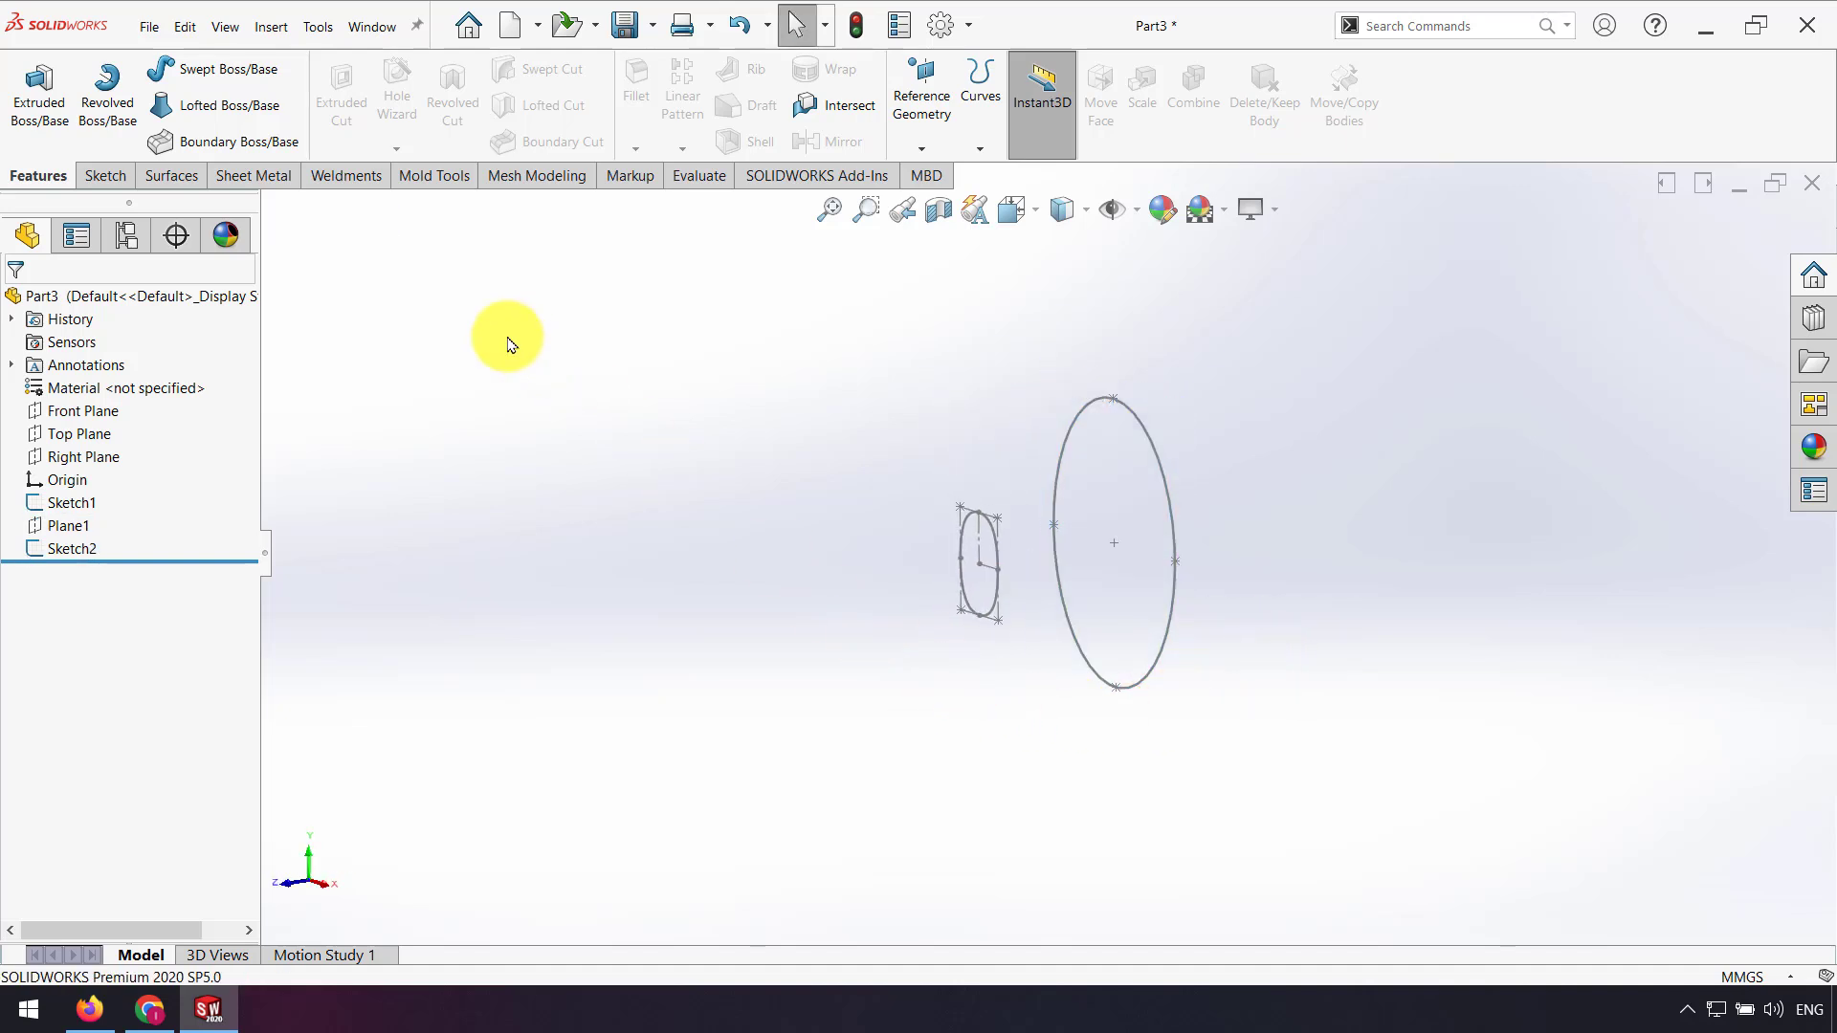
Step: Loft a surface from the small oval to the large ellipse, with the end constraint set to Normal To Profile
click(174, 176)
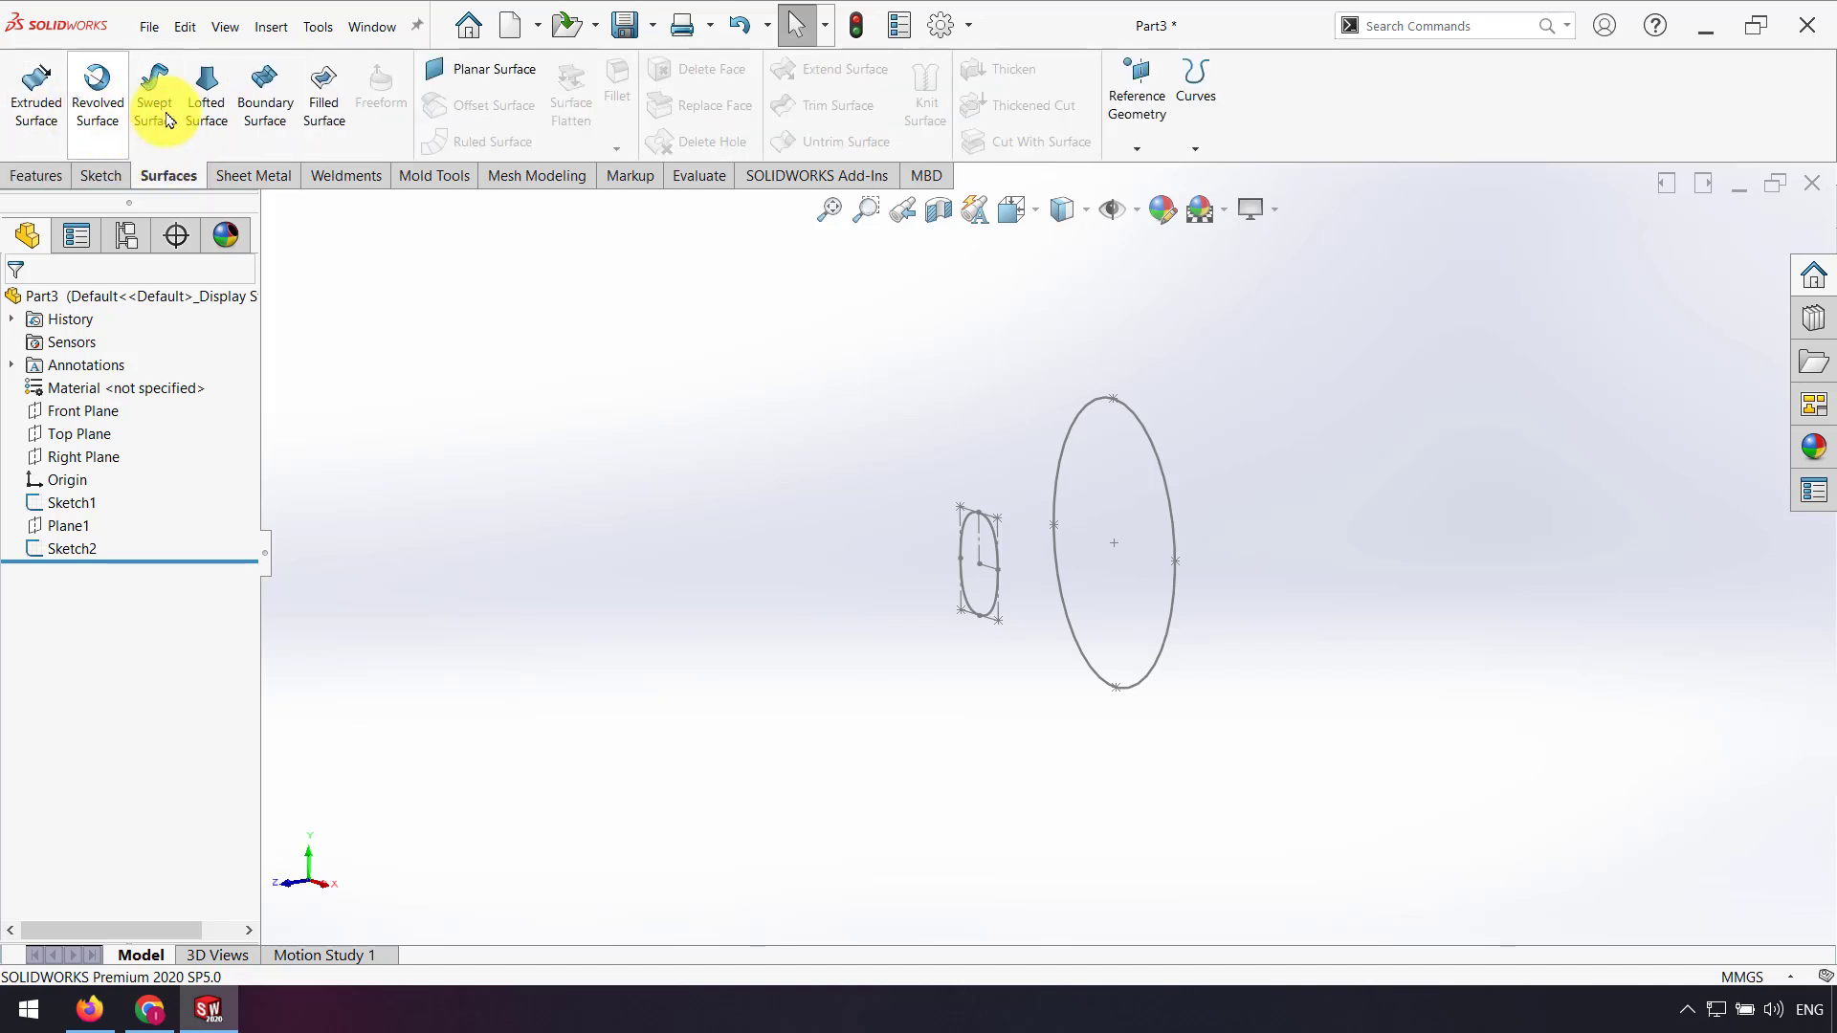
click(995, 540)
click(1175, 503)
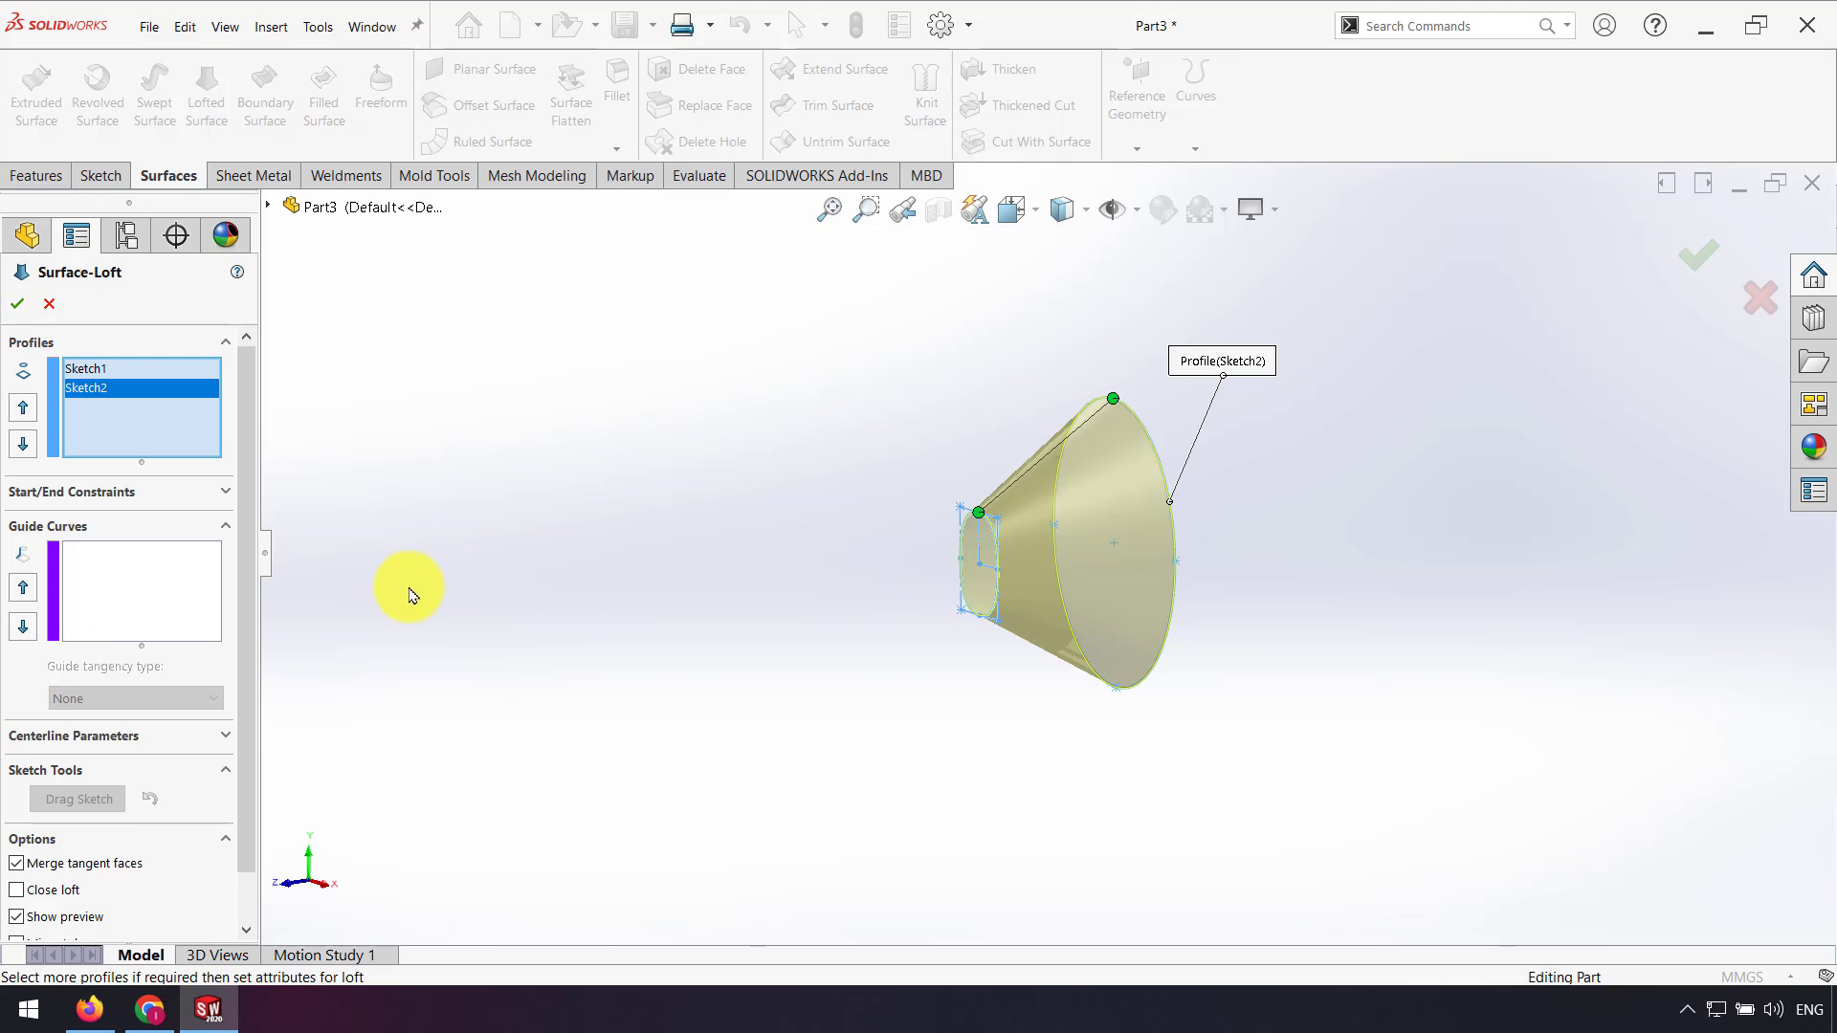
click(147, 495)
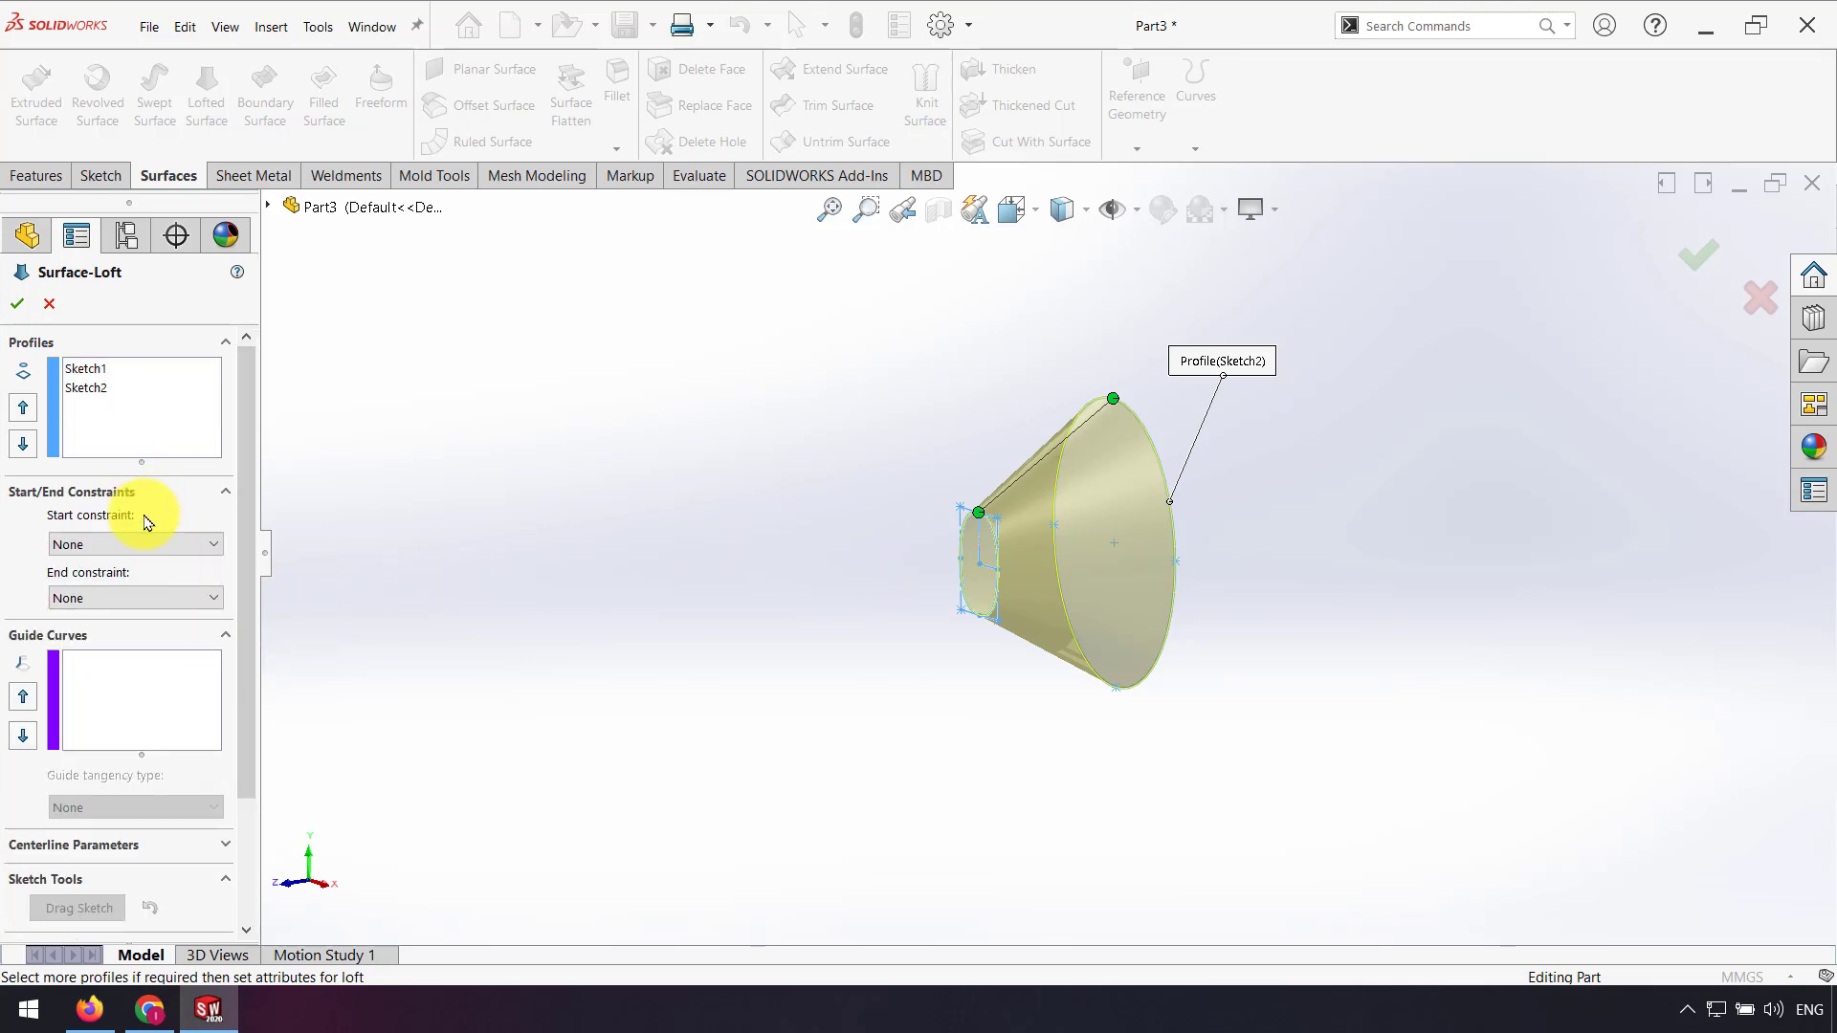
click(122, 596)
click(113, 645)
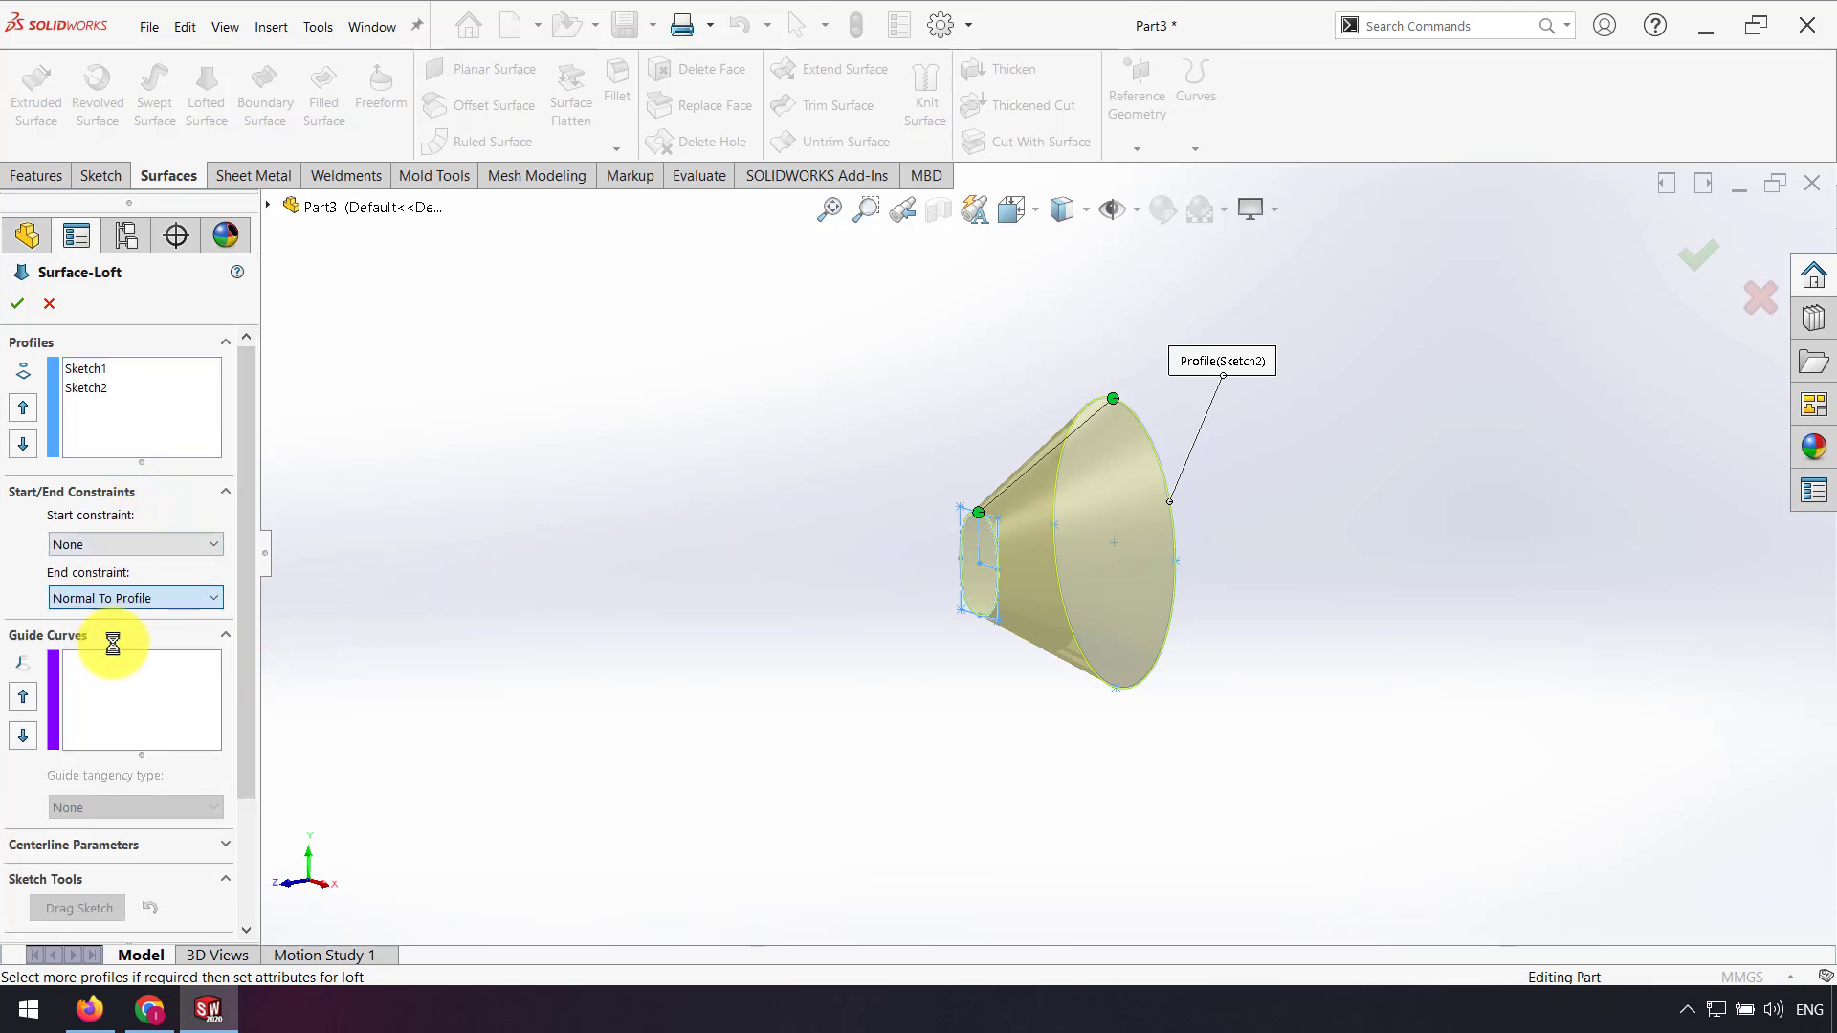
scroll(1107, 553, down, 3)
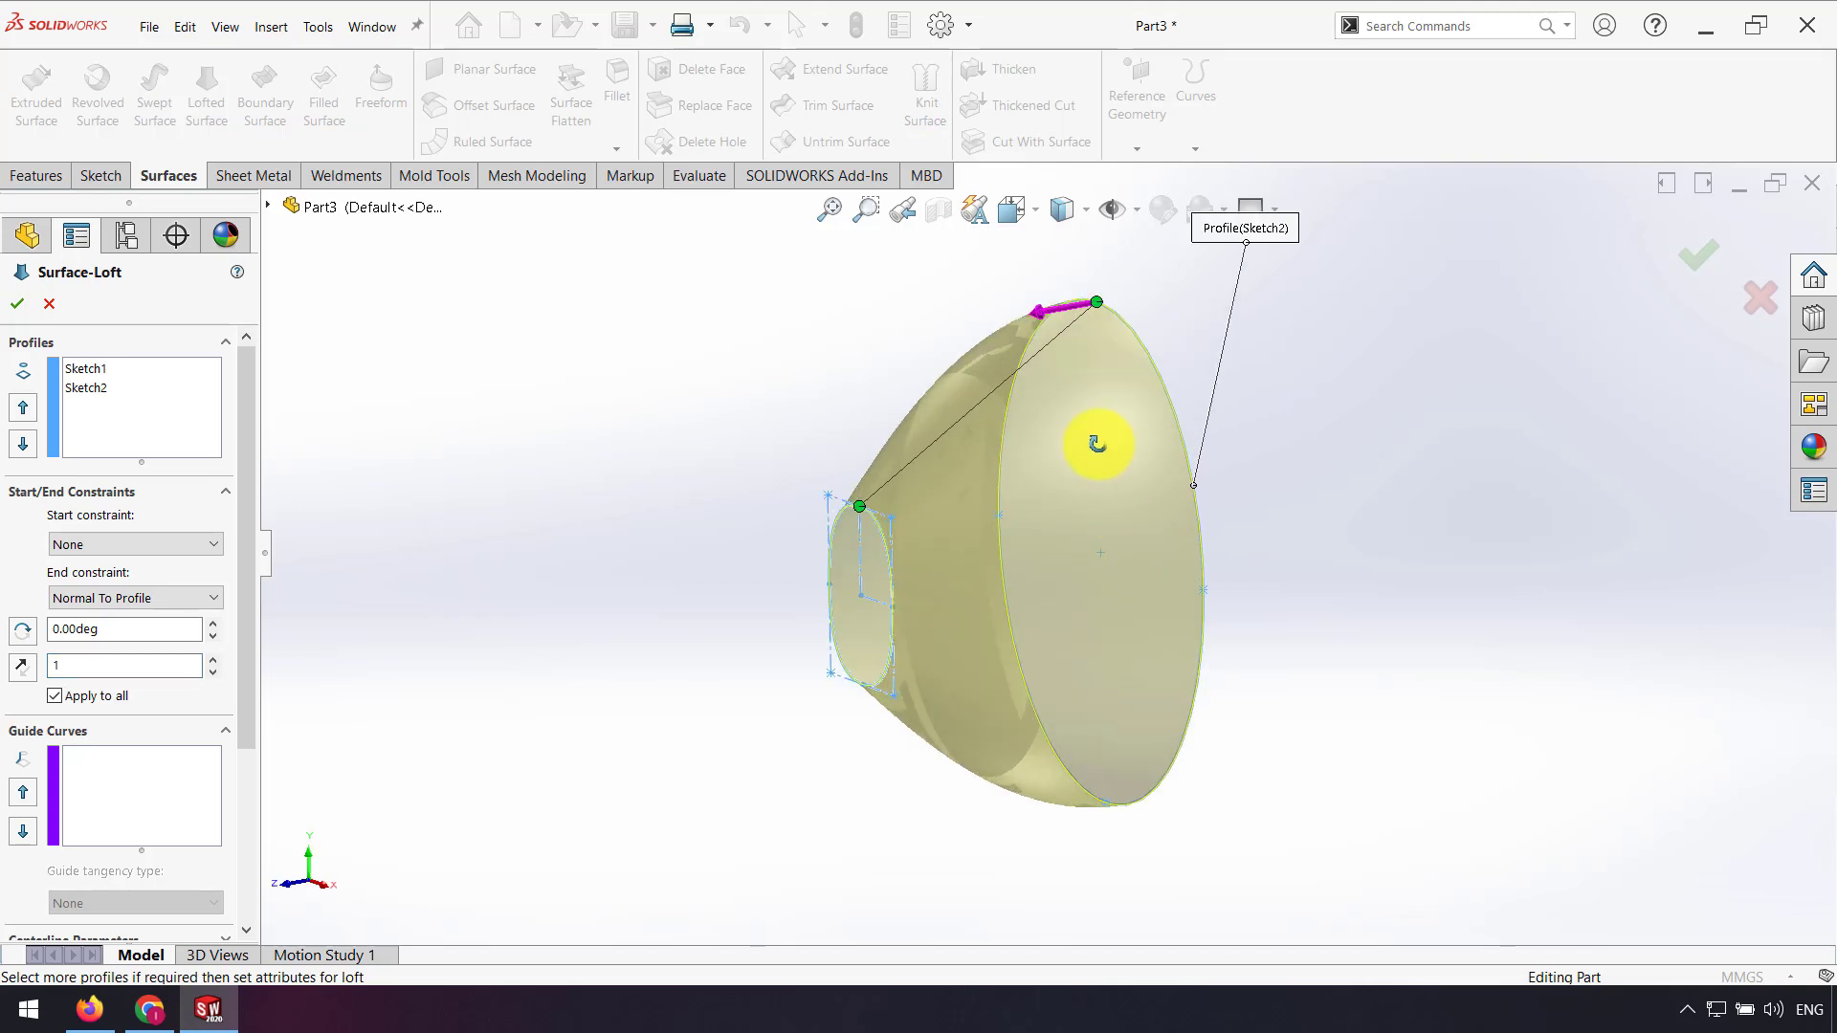
mouse_move(1098, 443)
middle_down()
mouse_move(1078, 439)
mouse_move(1132, 455)
middle_up()
scroll(1152, 480, up, 2)
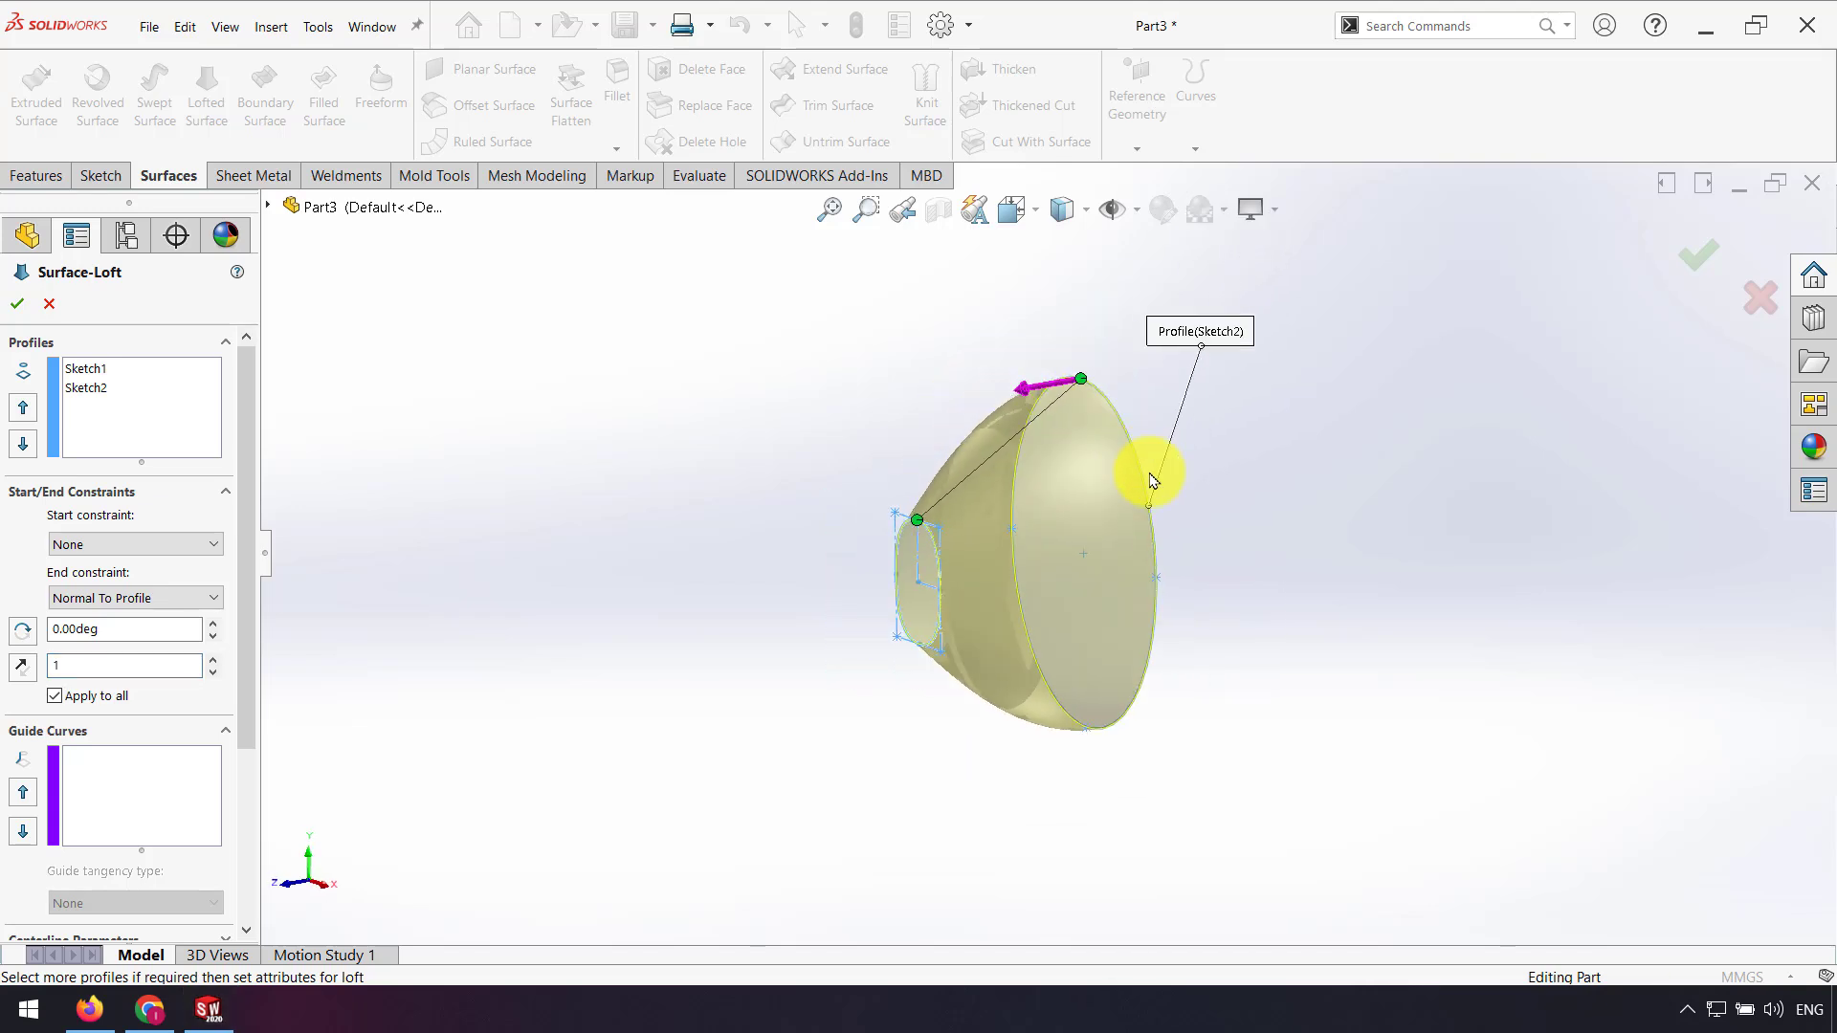
click(1691, 269)
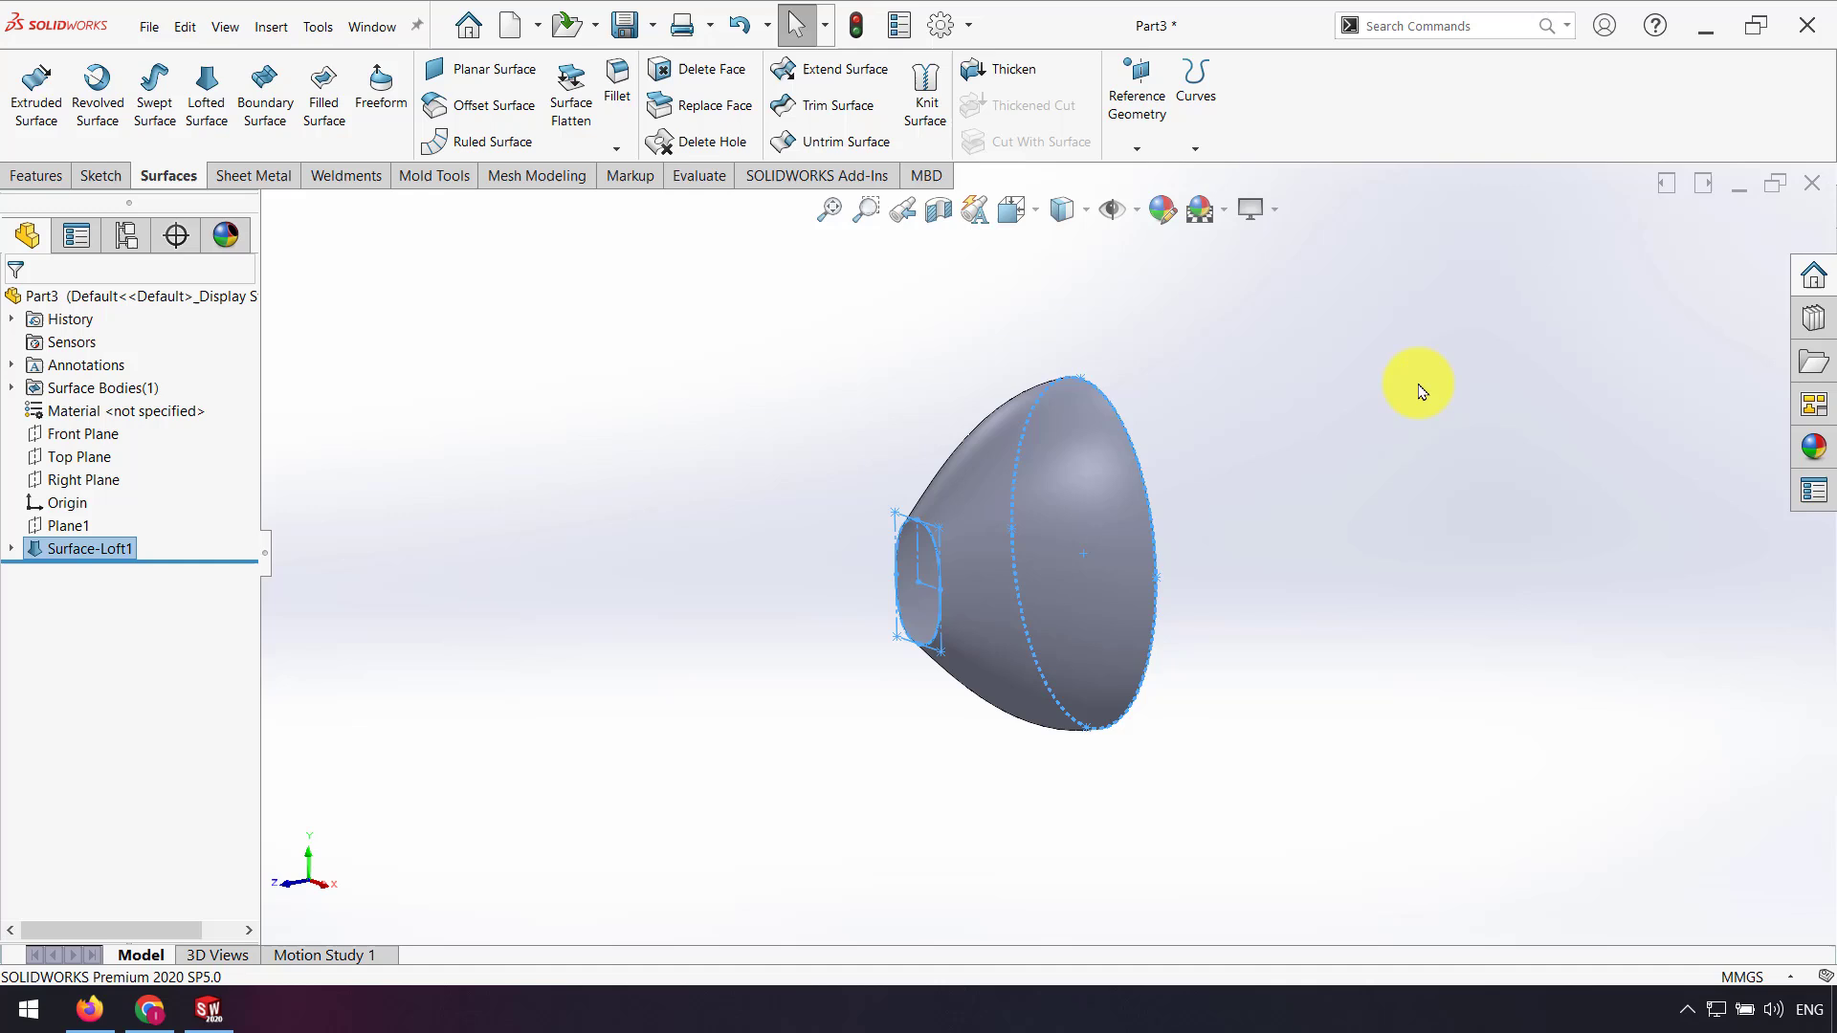
click(1338, 426)
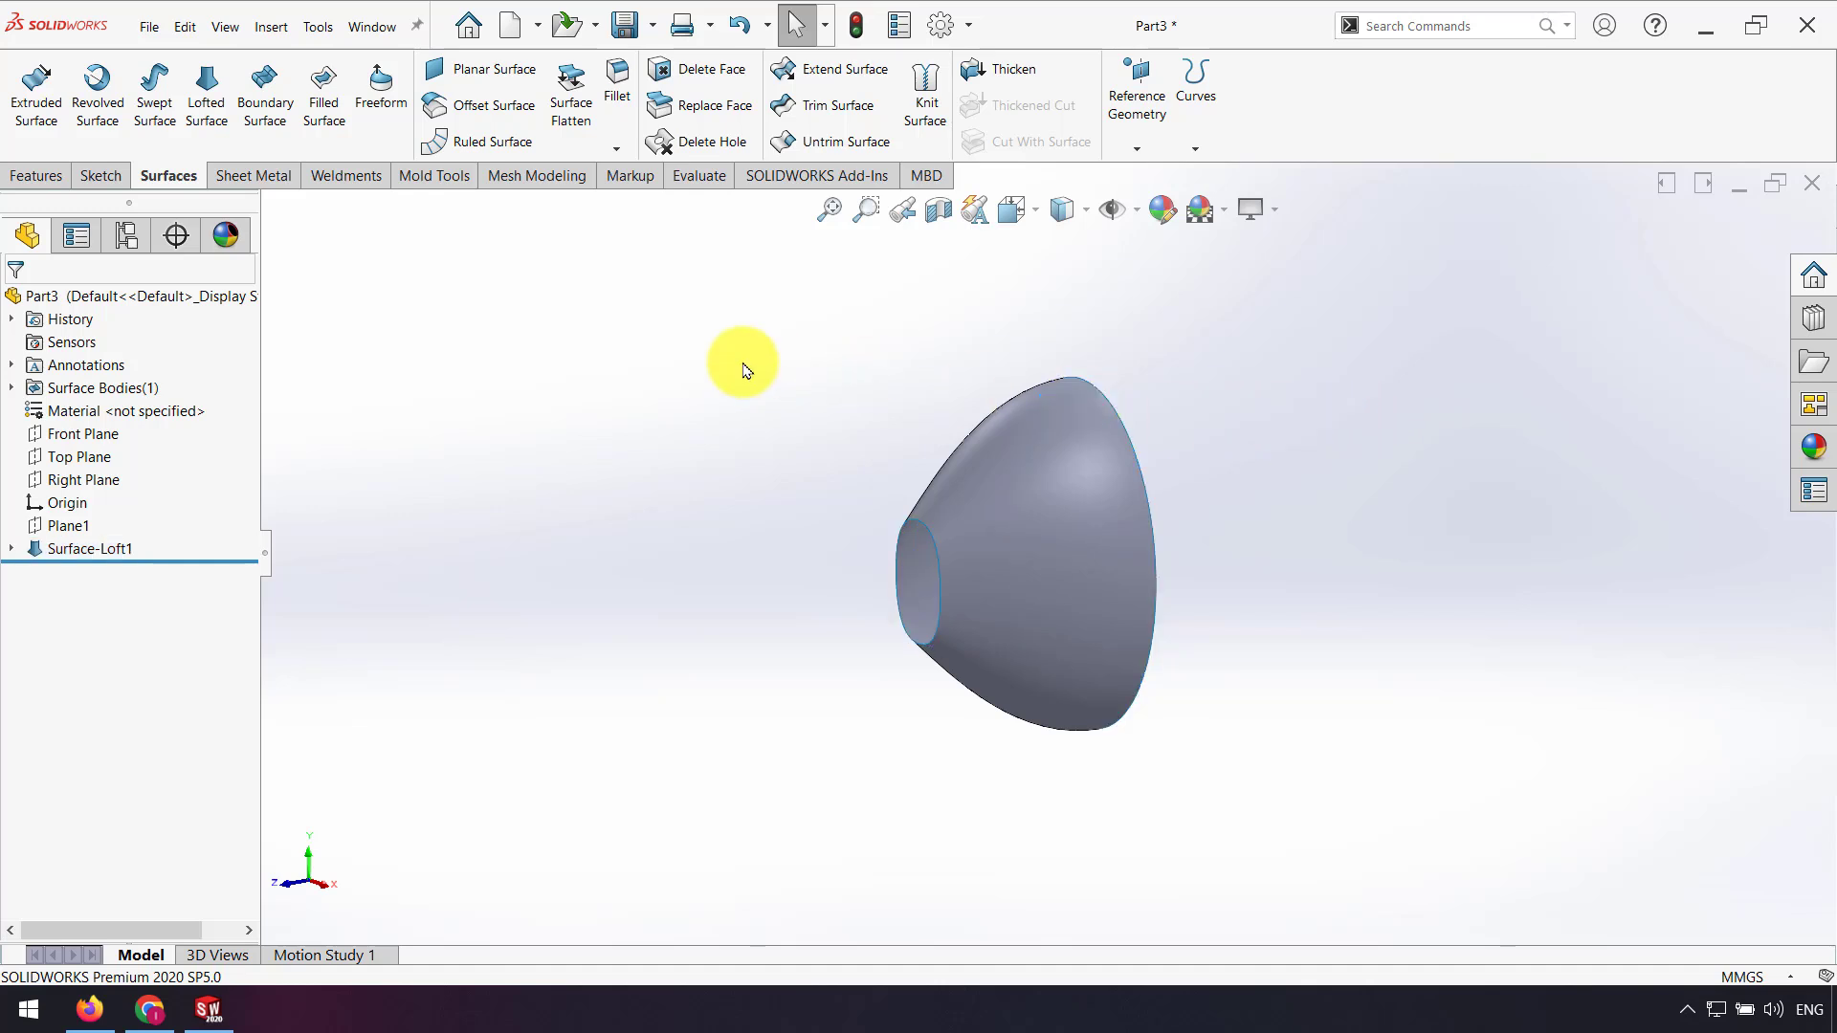
Step: Extend the lofted surface from its large open edge by a distance of 5 mm, using the Same surface extension type
click(832, 69)
middle_drag(1189, 447, 1105, 503)
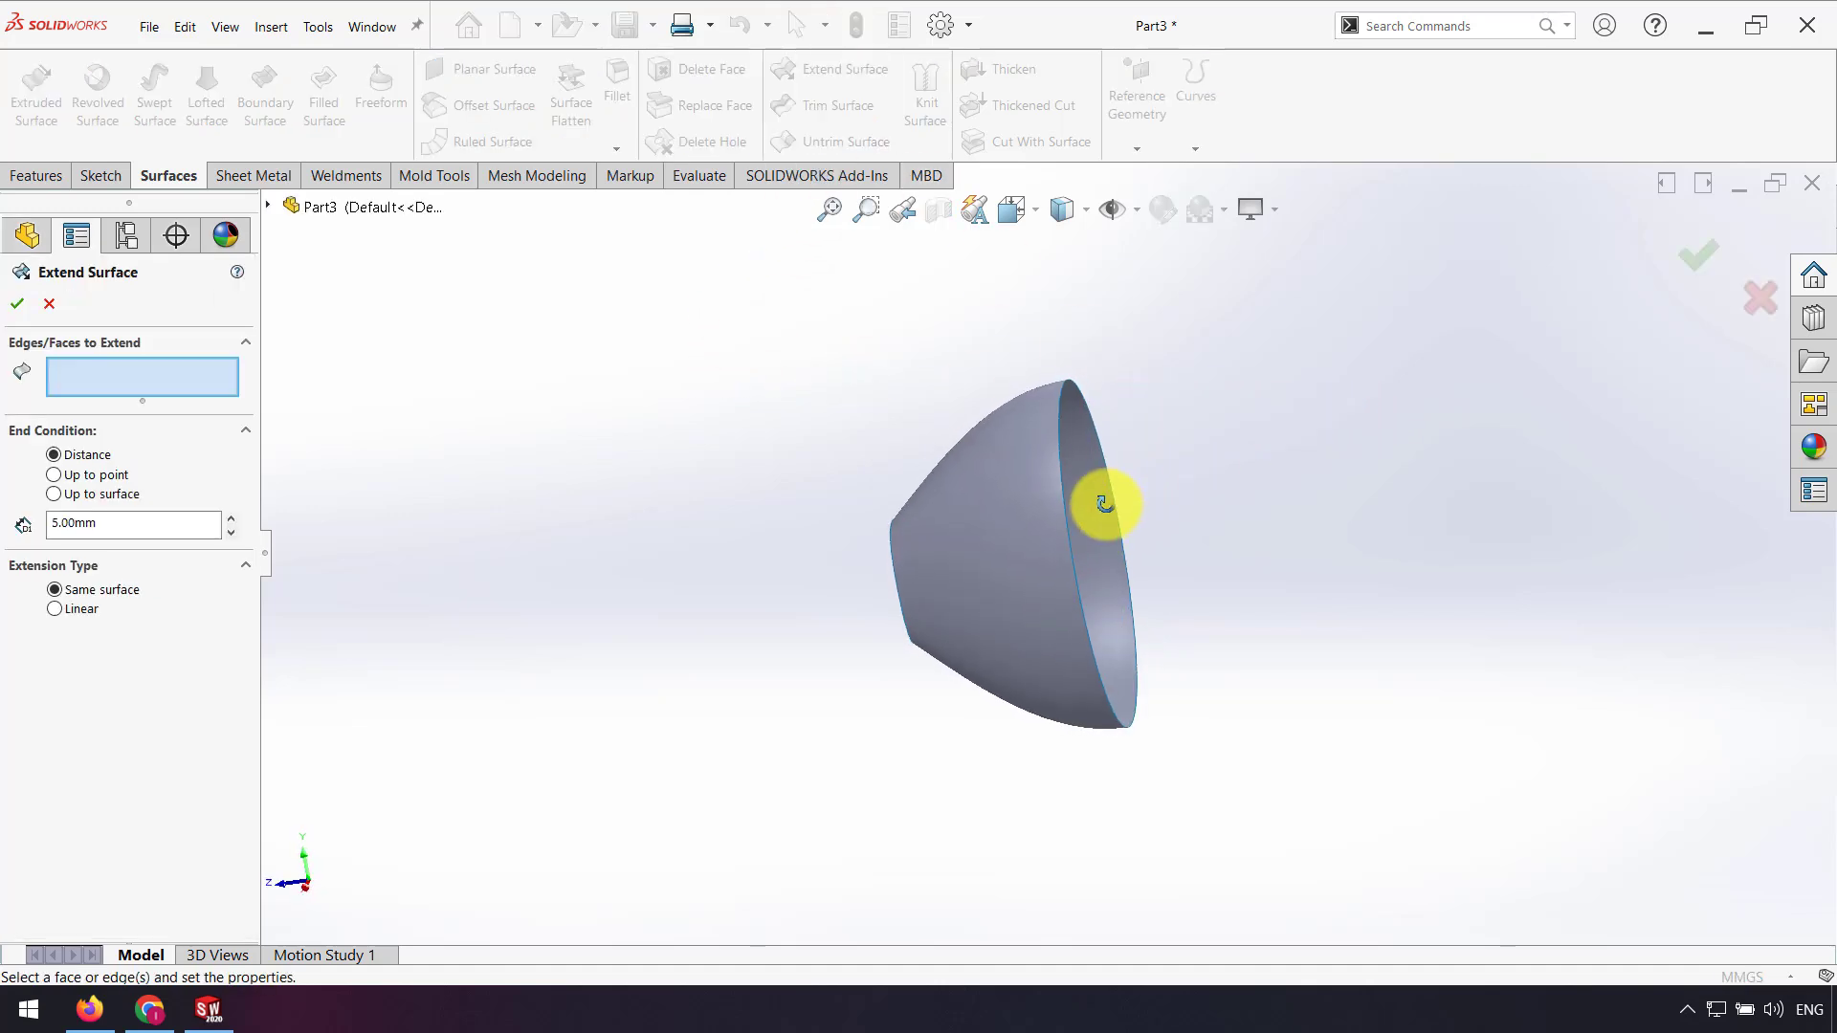
click(1090, 414)
drag(102, 523, 2, 528)
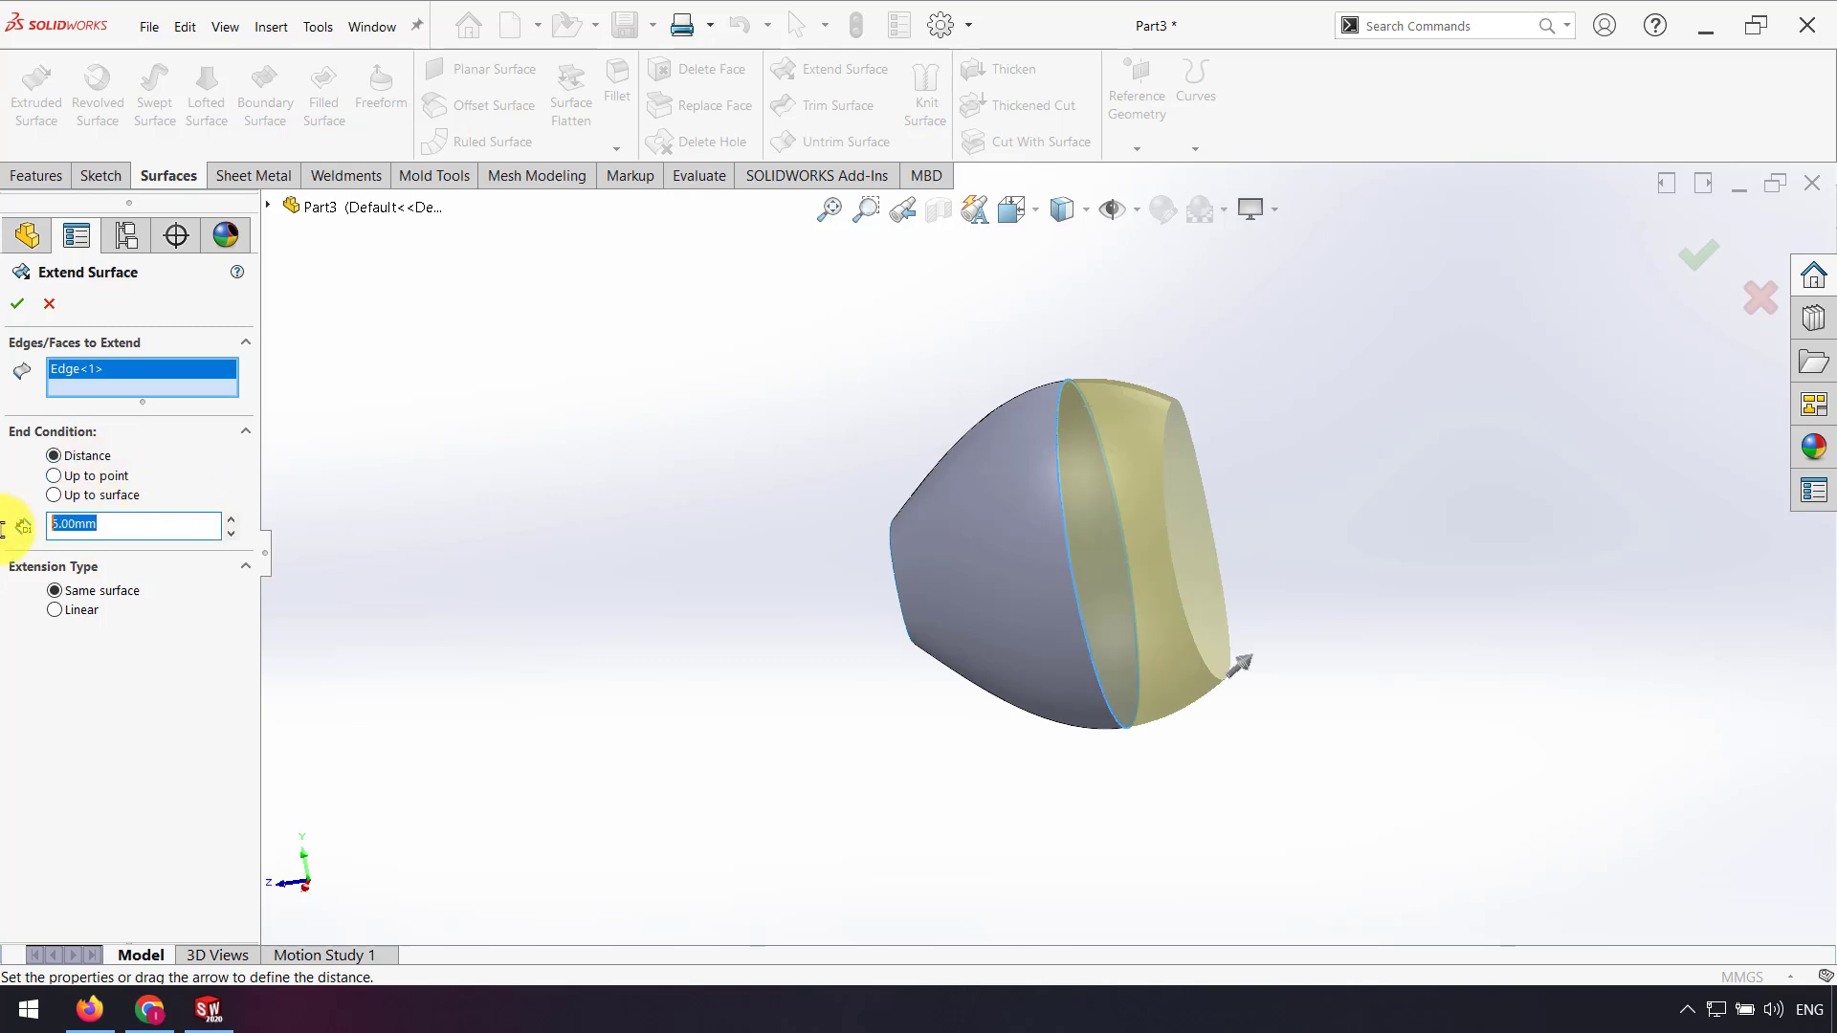
click(17, 306)
Step: Close the large open end with a filled surface on its edge, using the Curvature edge setting
middle_drag(933, 539, 697, 427)
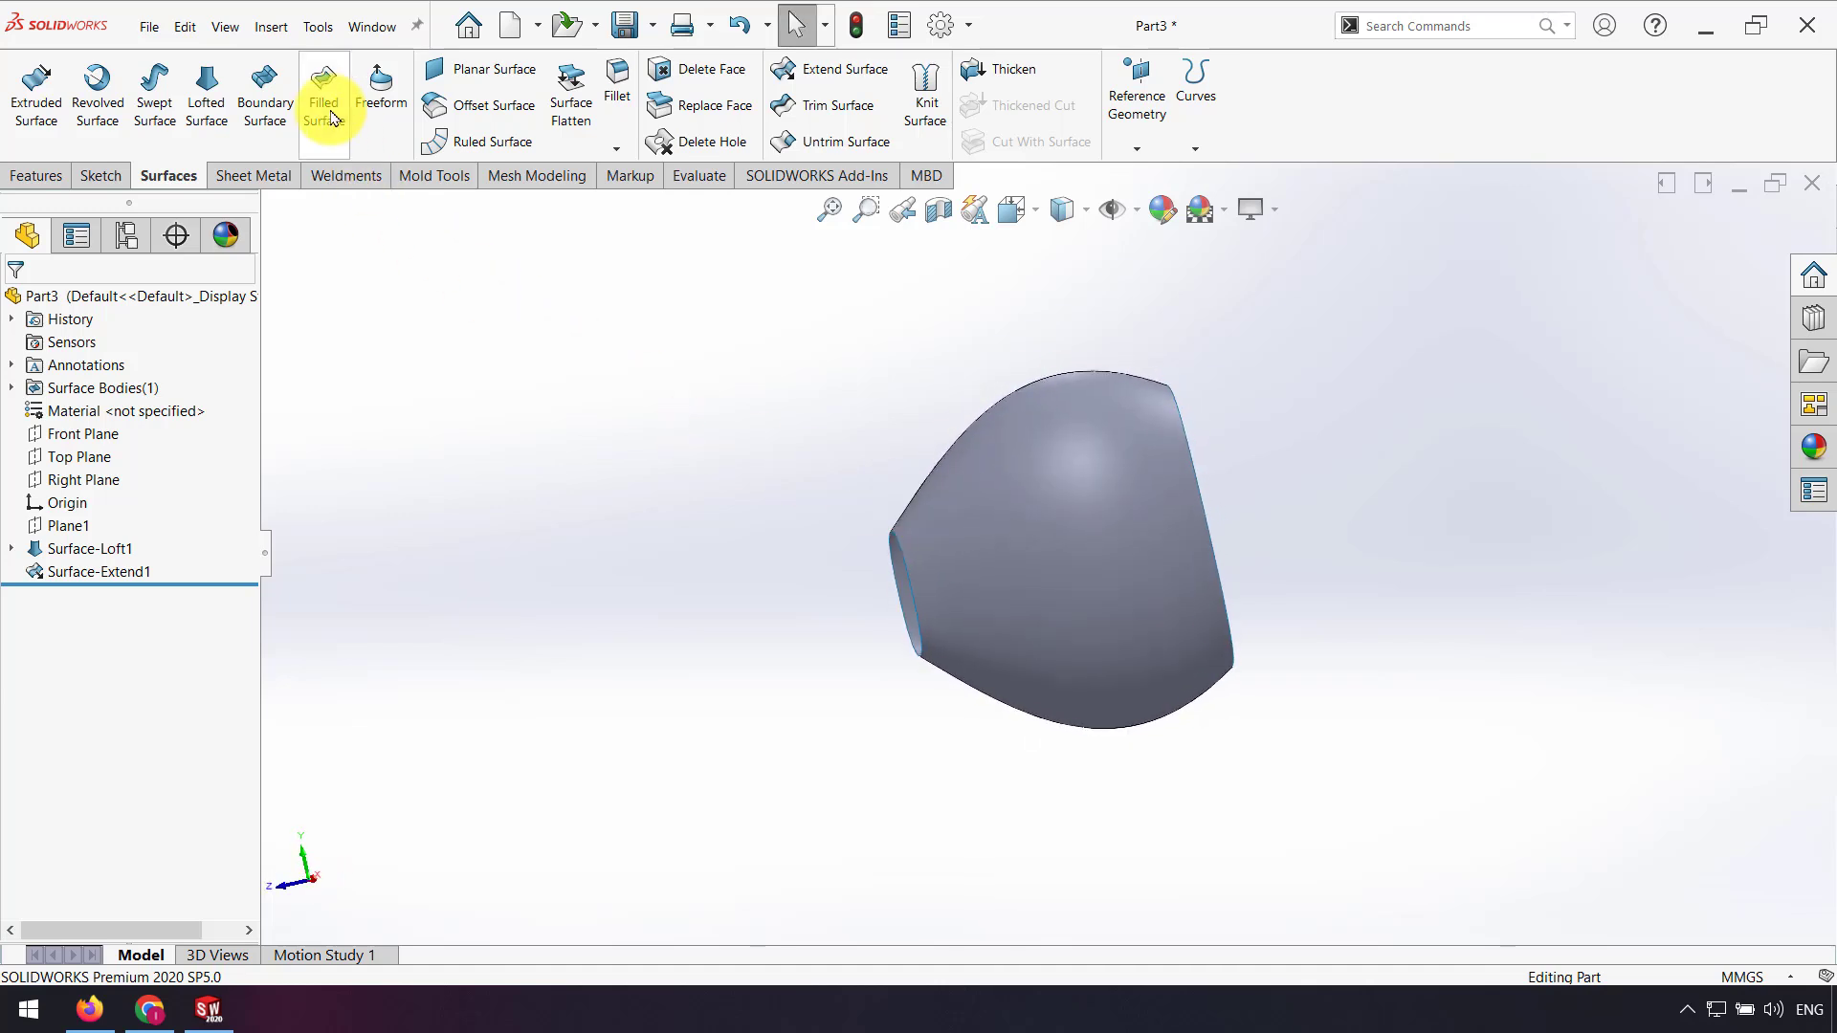
middle_drag(1296, 469, 992, 553)
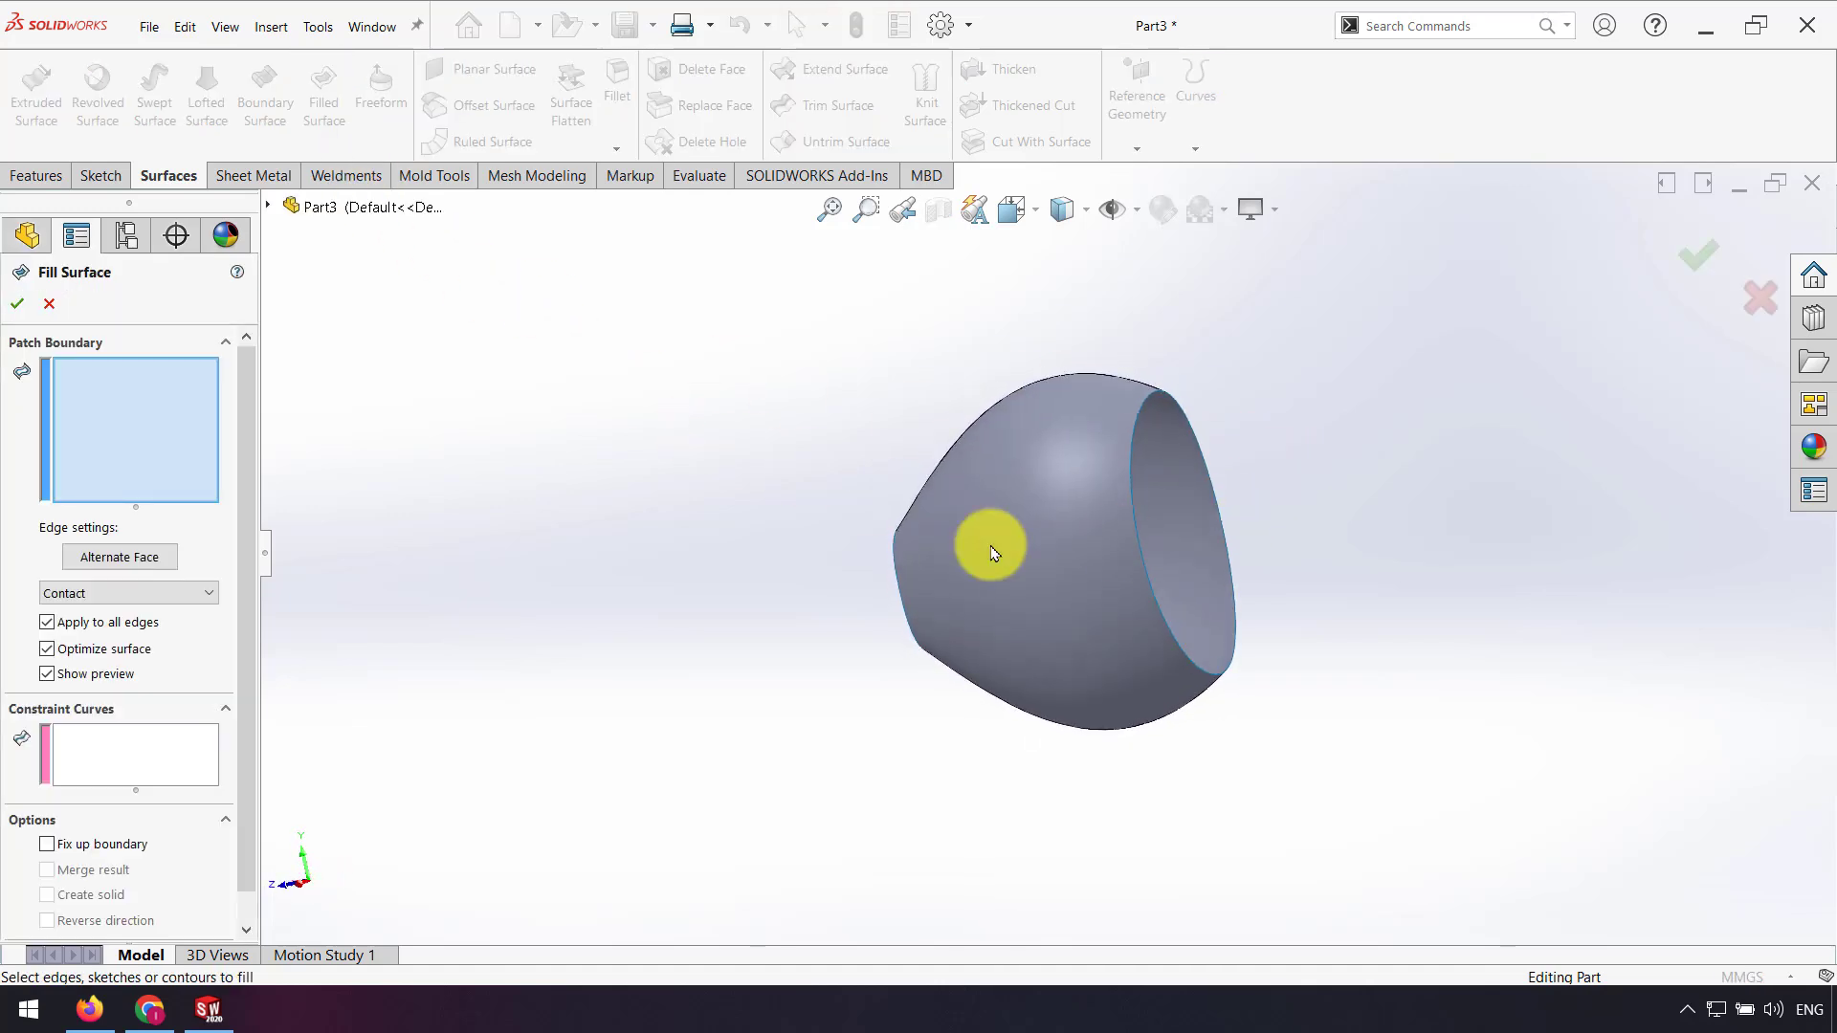
click(163, 593)
click(90, 639)
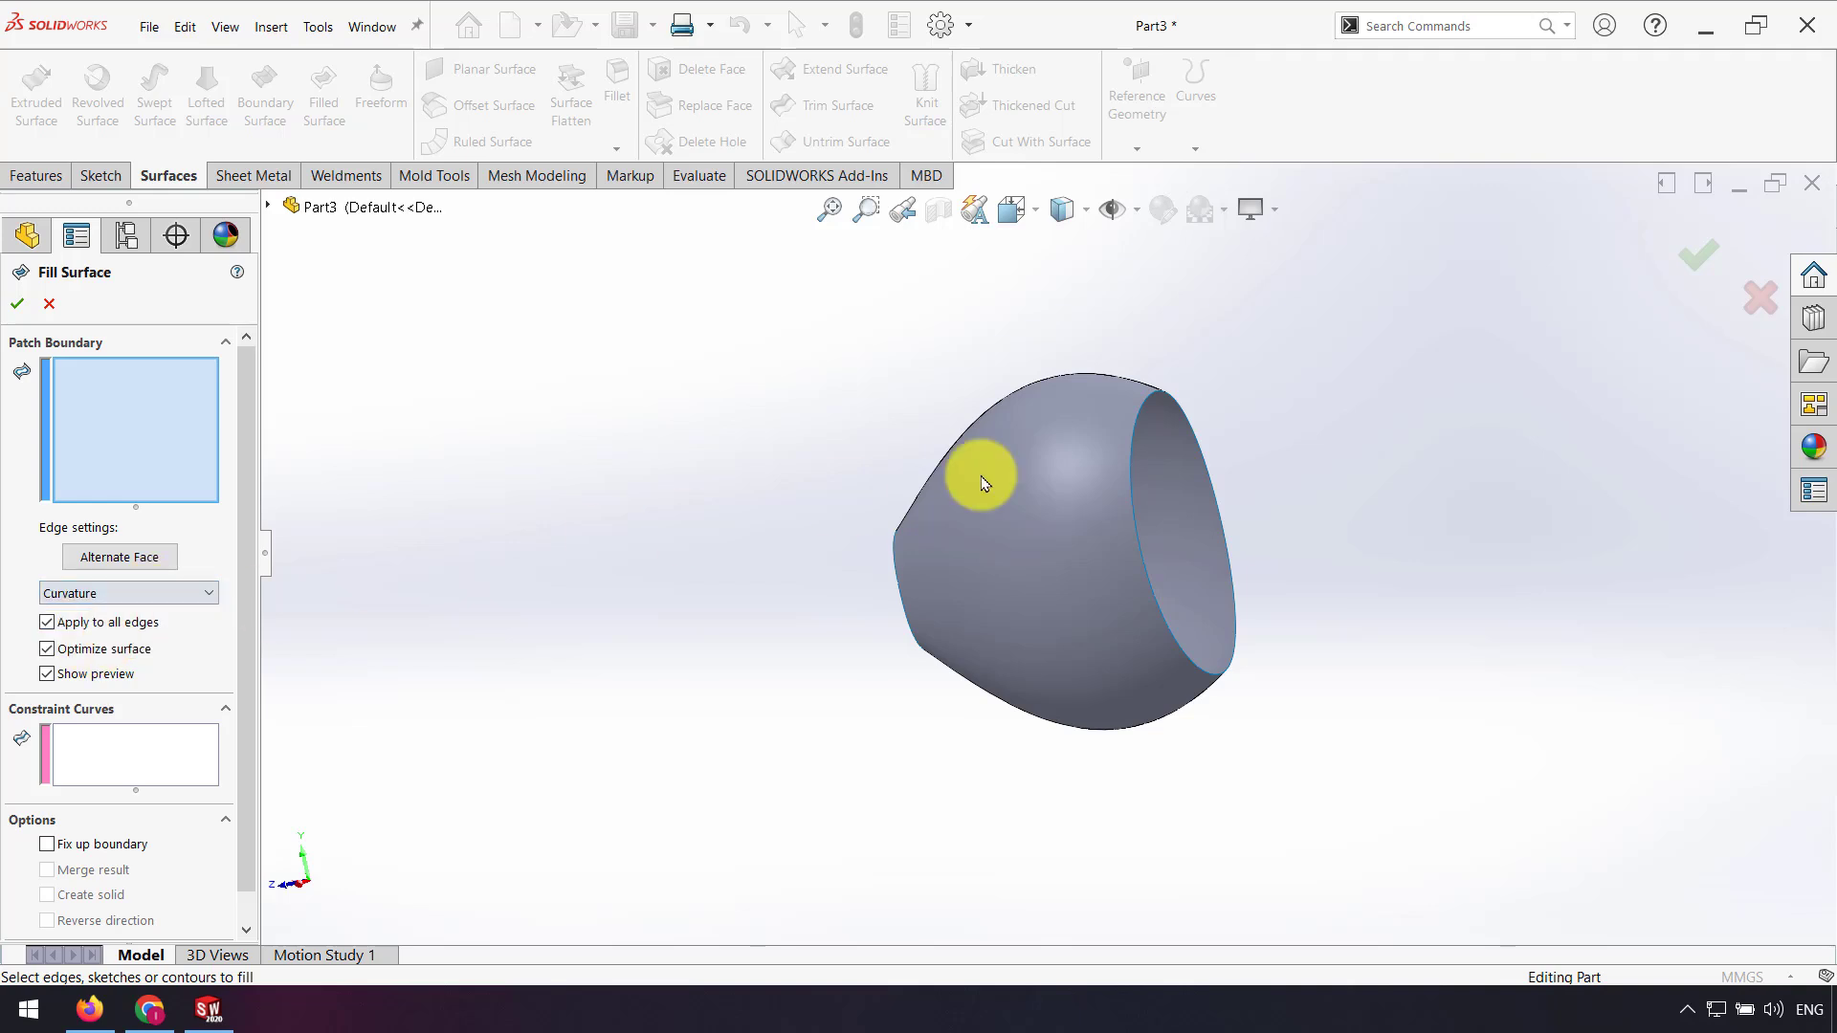
click(1157, 395)
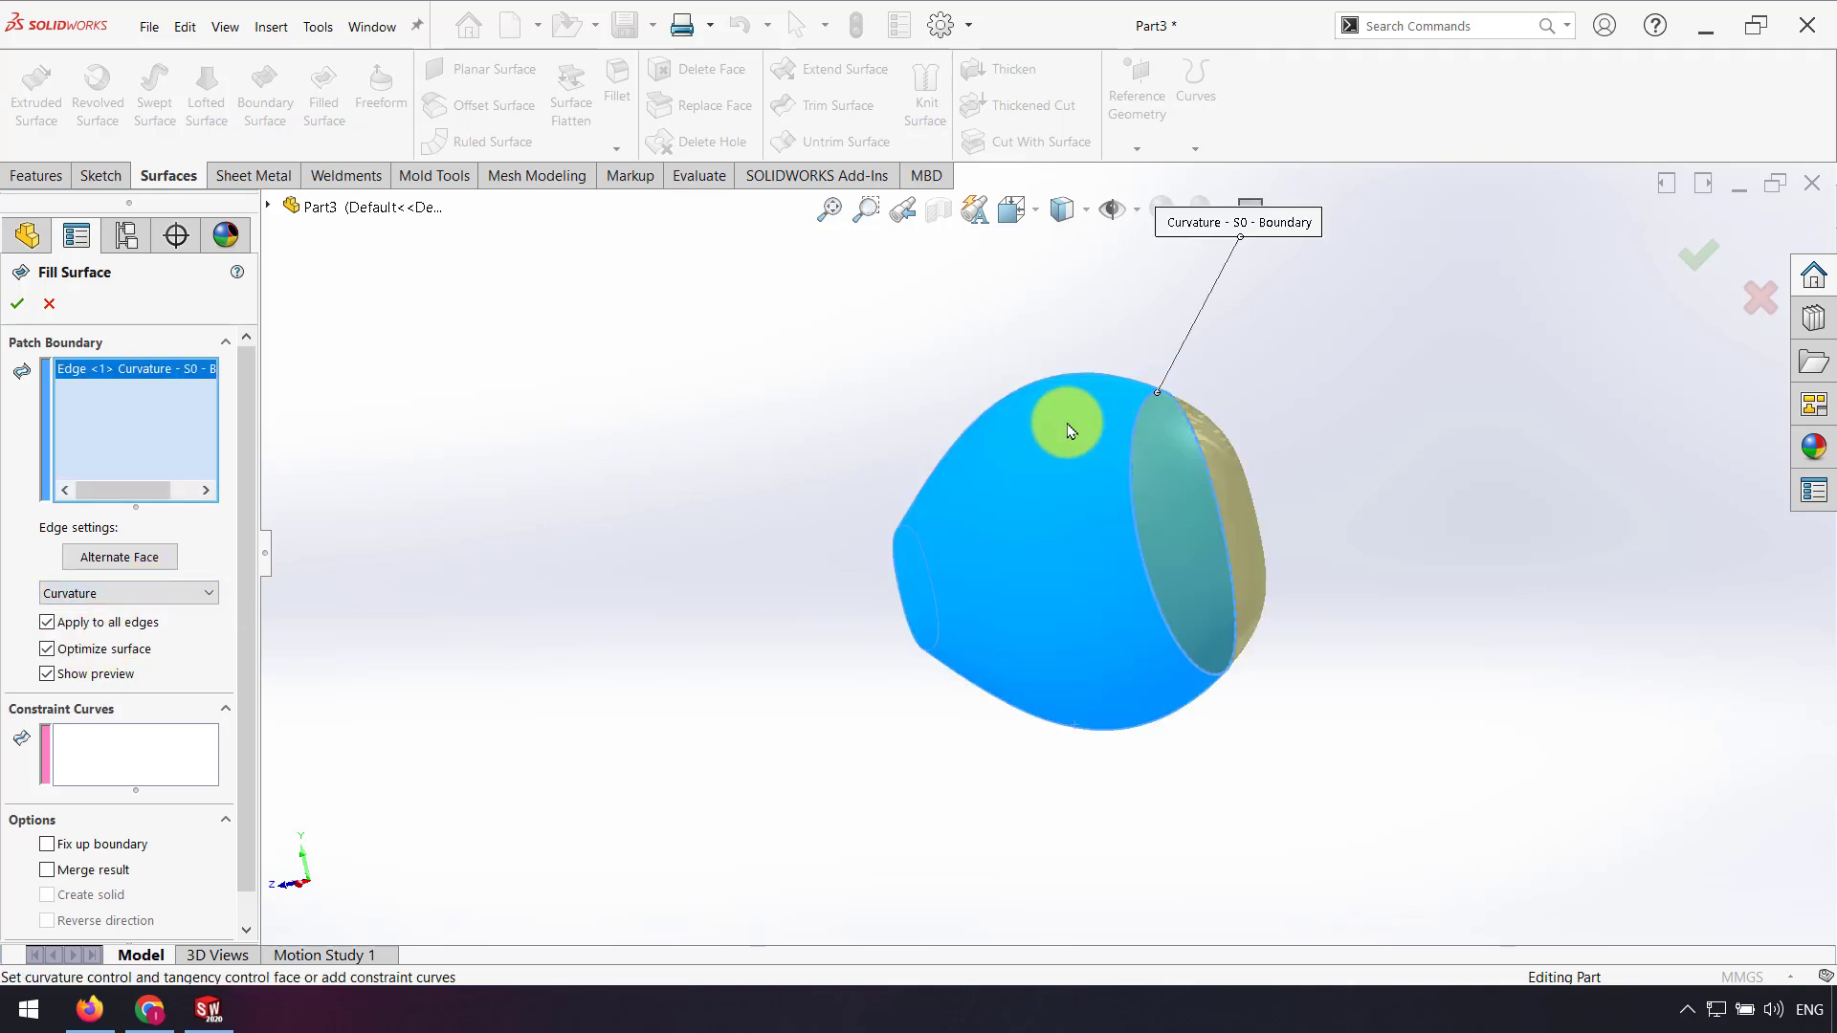
middle_drag(1049, 424, 890, 520)
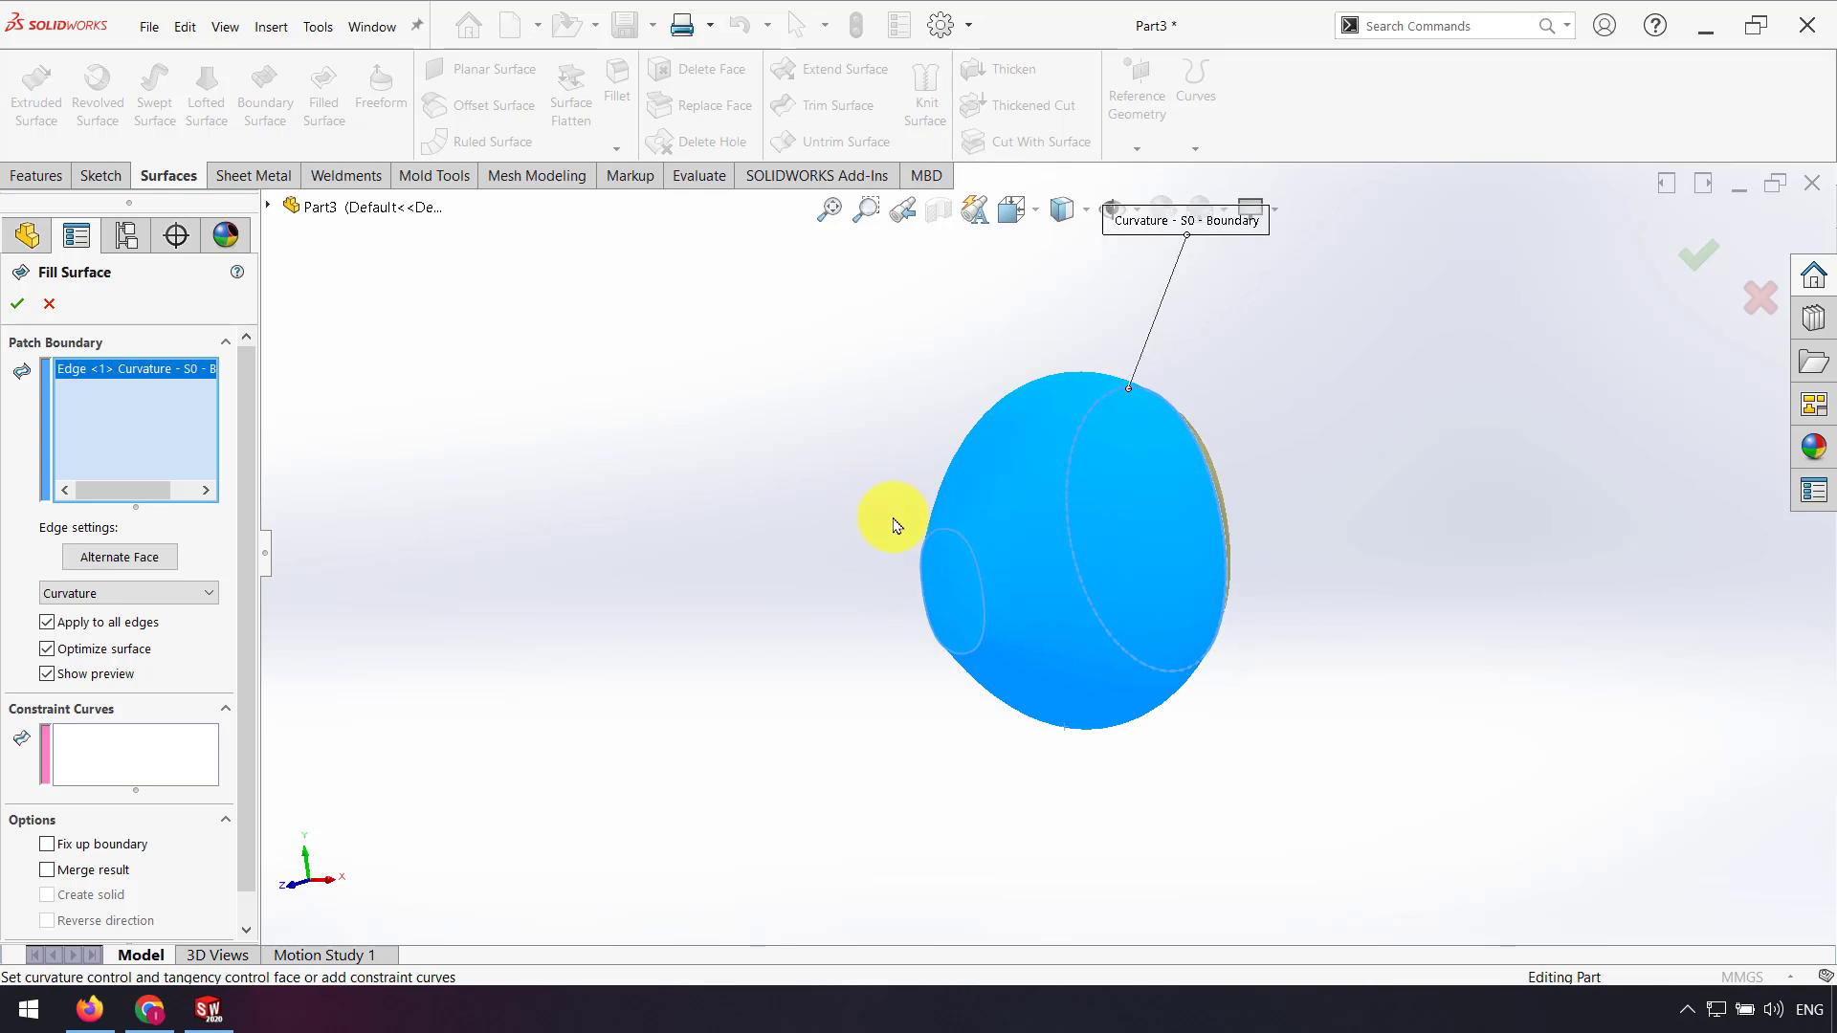
click(15, 304)
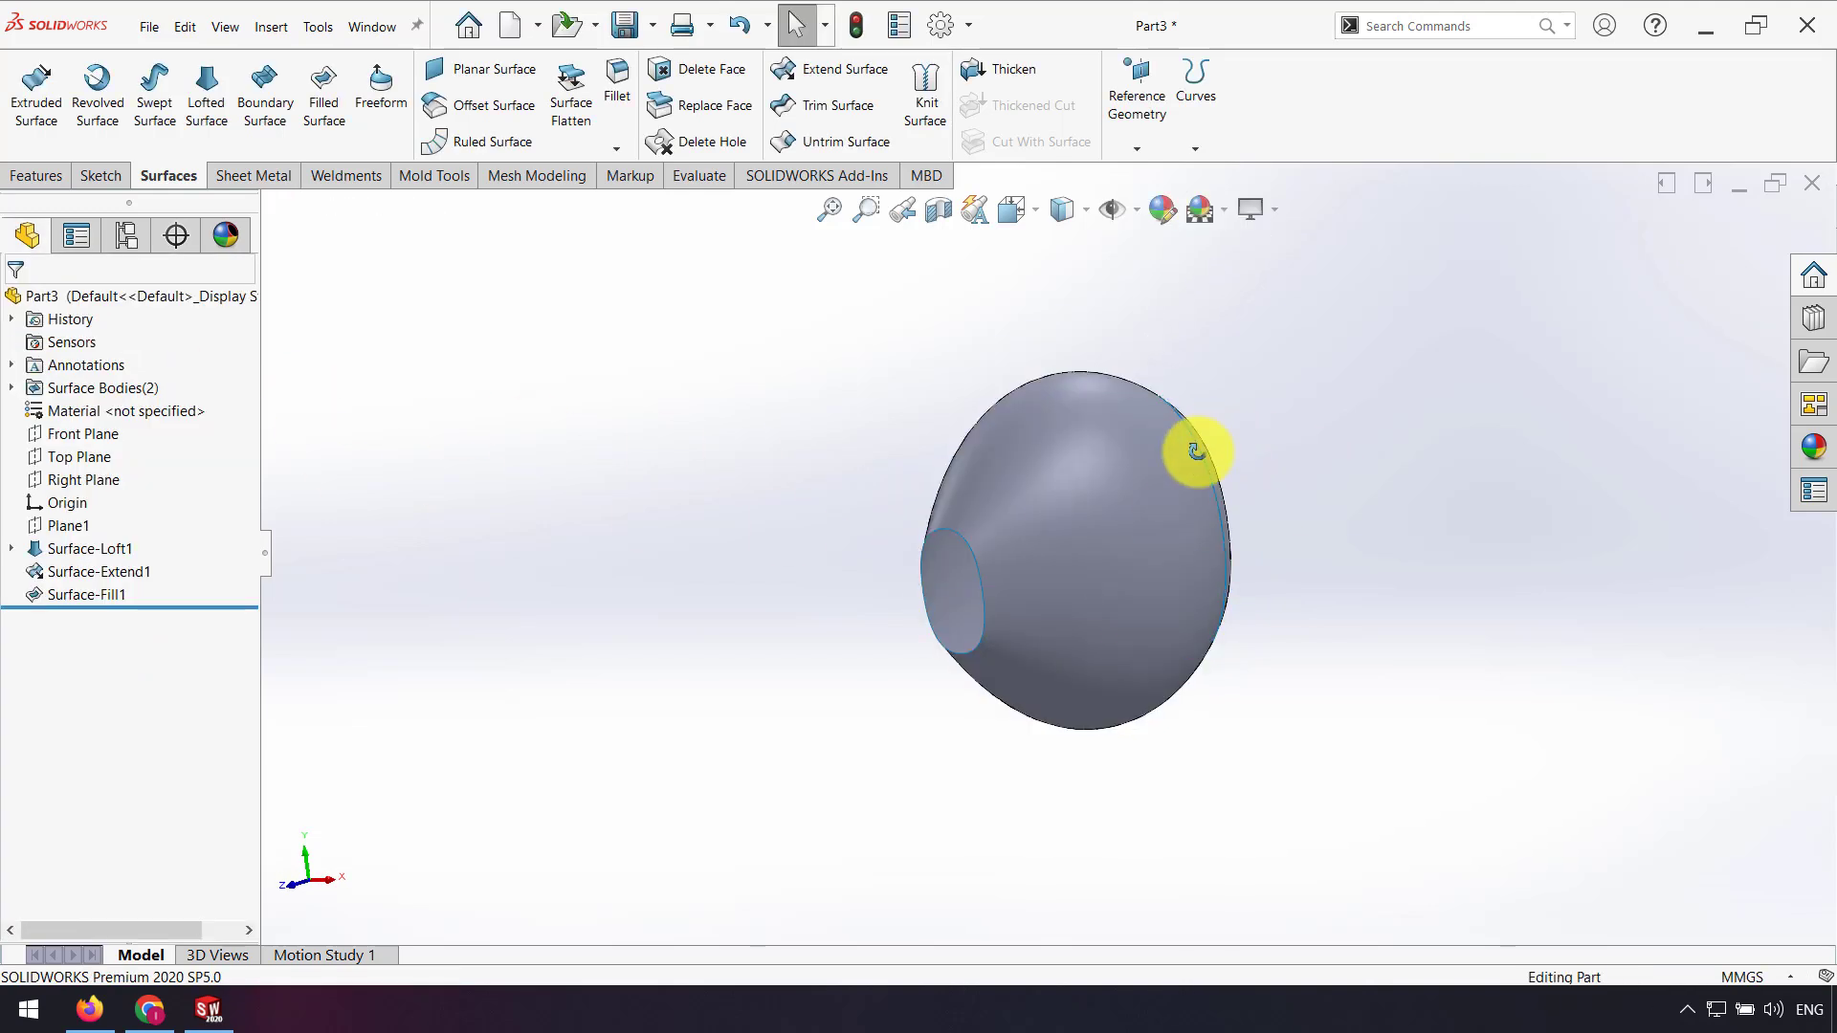
Step: Close the small oval opening with a planar surface bounded by its edge
middle_drag(1196, 449, 862, 485)
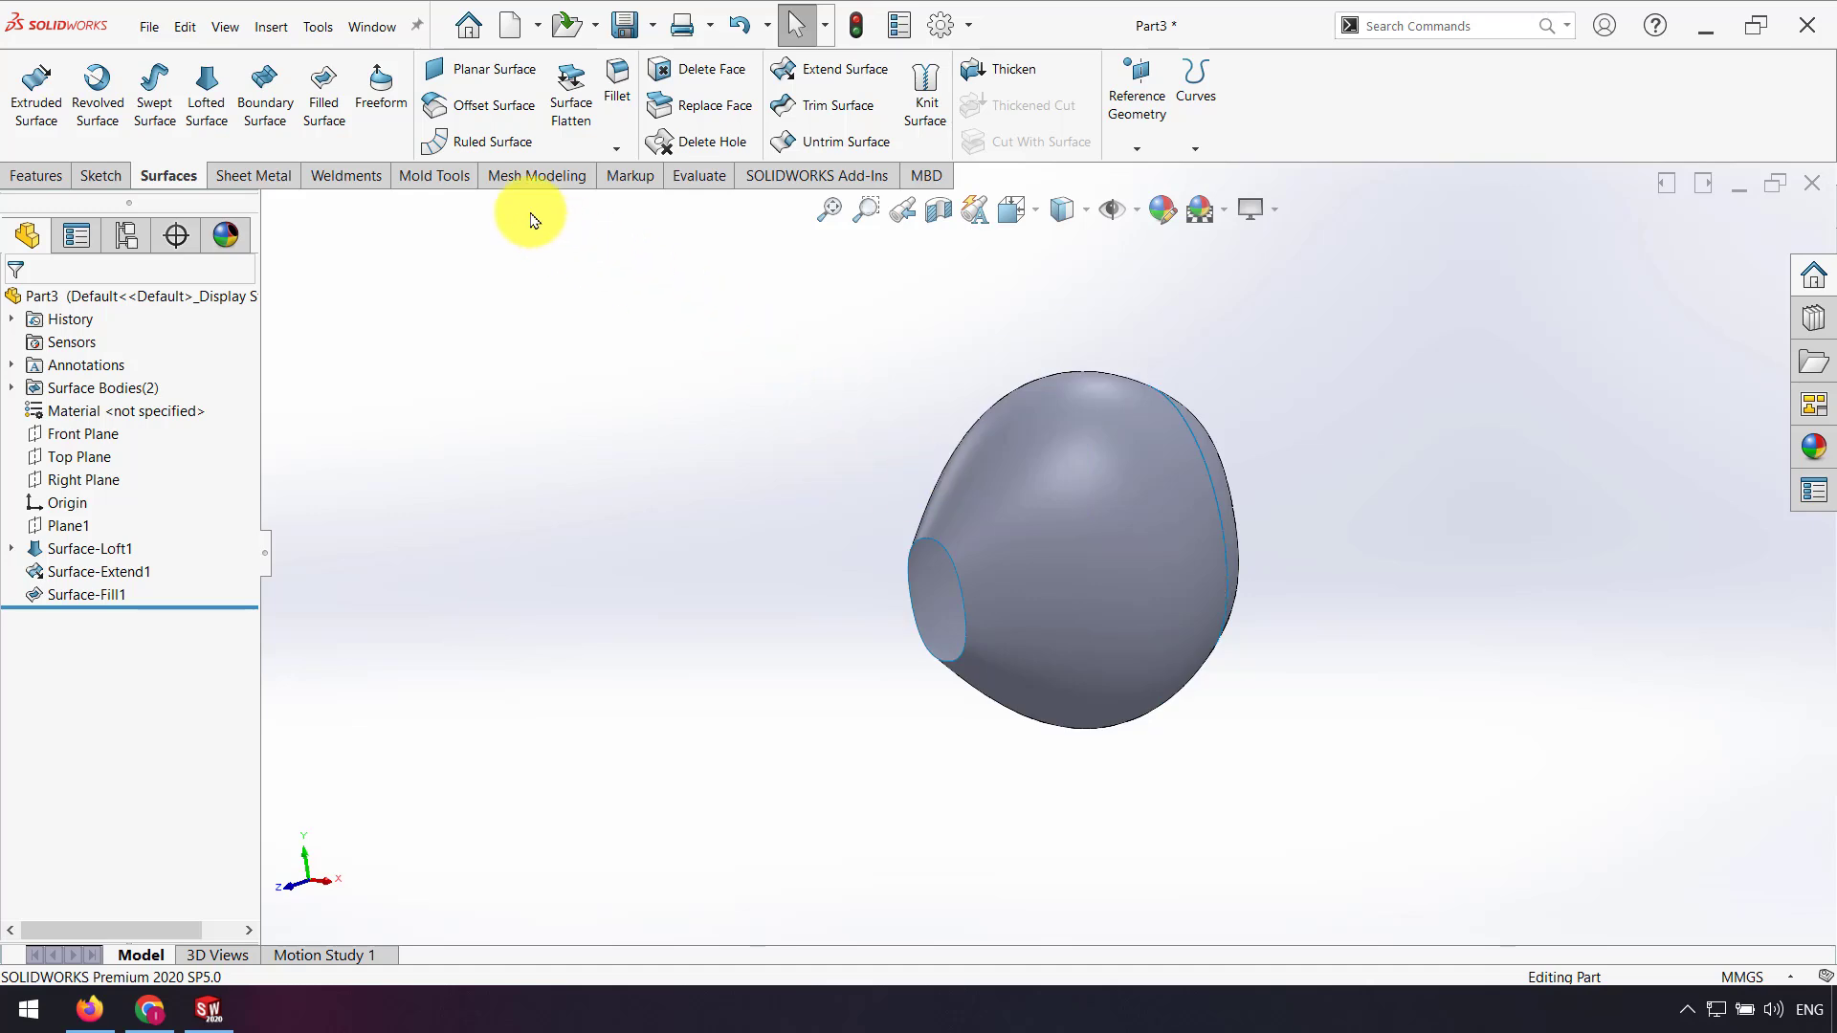
click(450, 69)
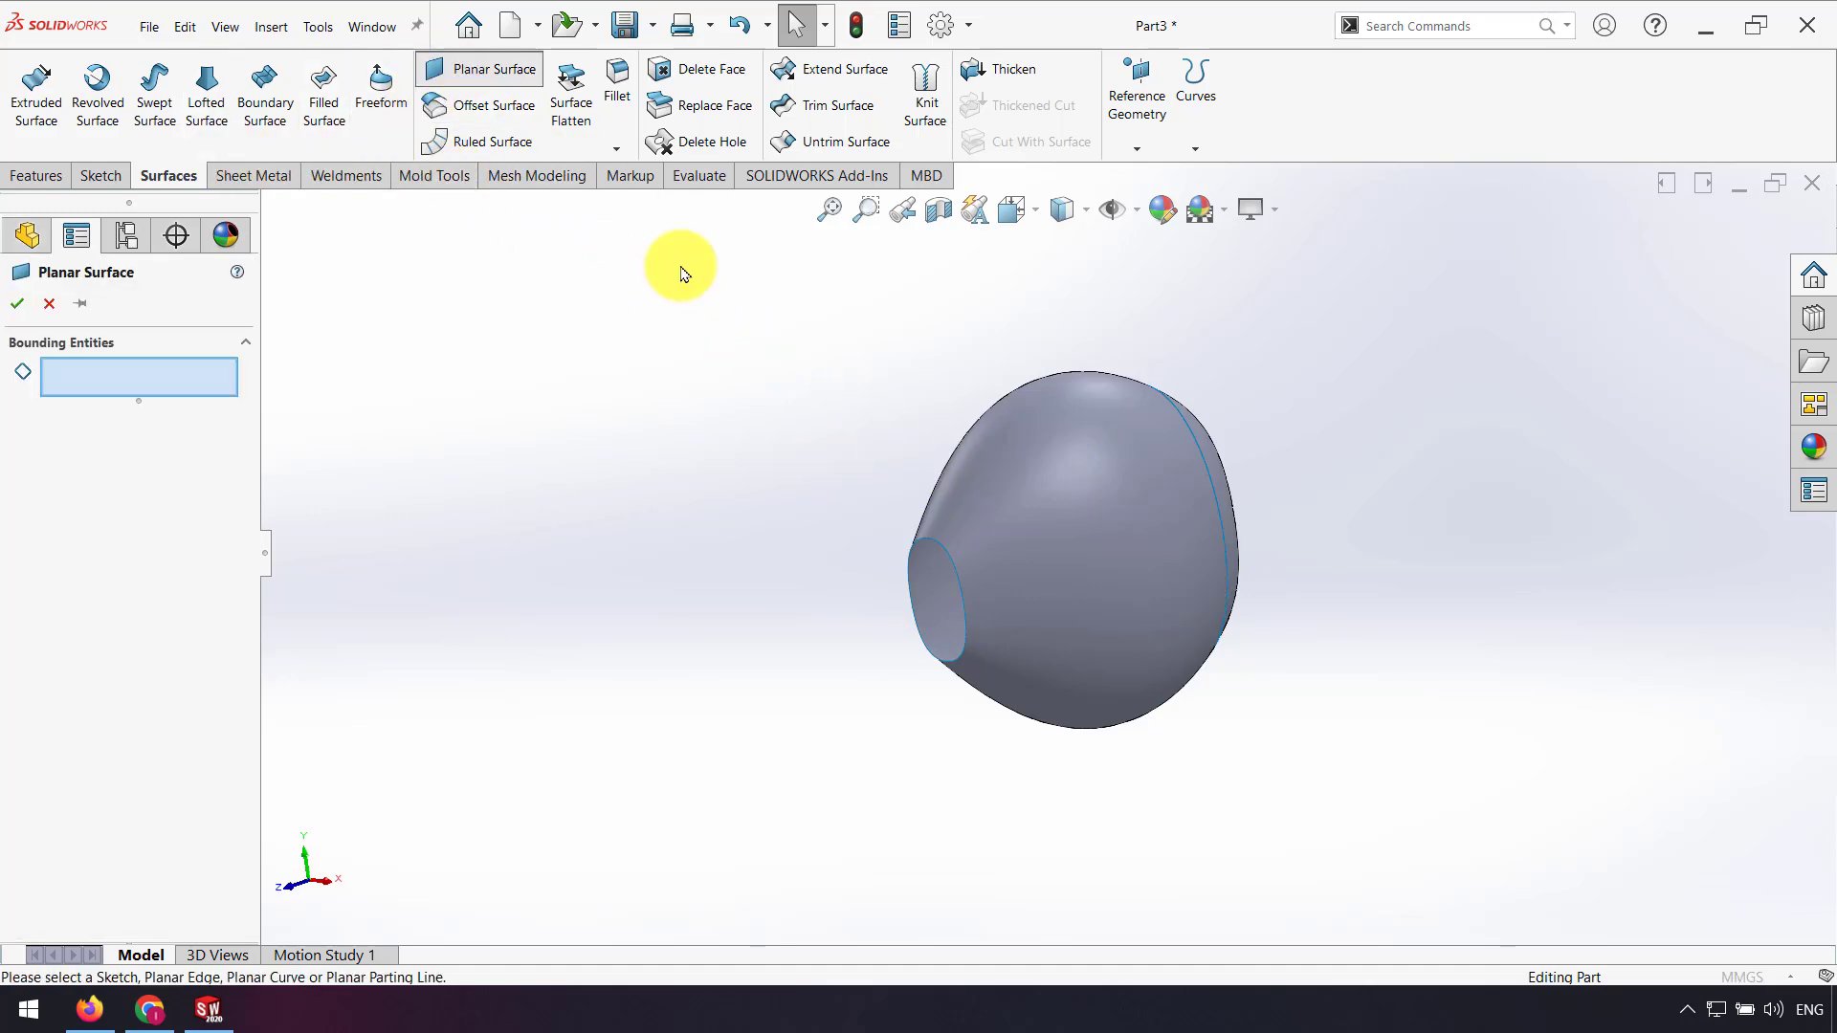
click(935, 538)
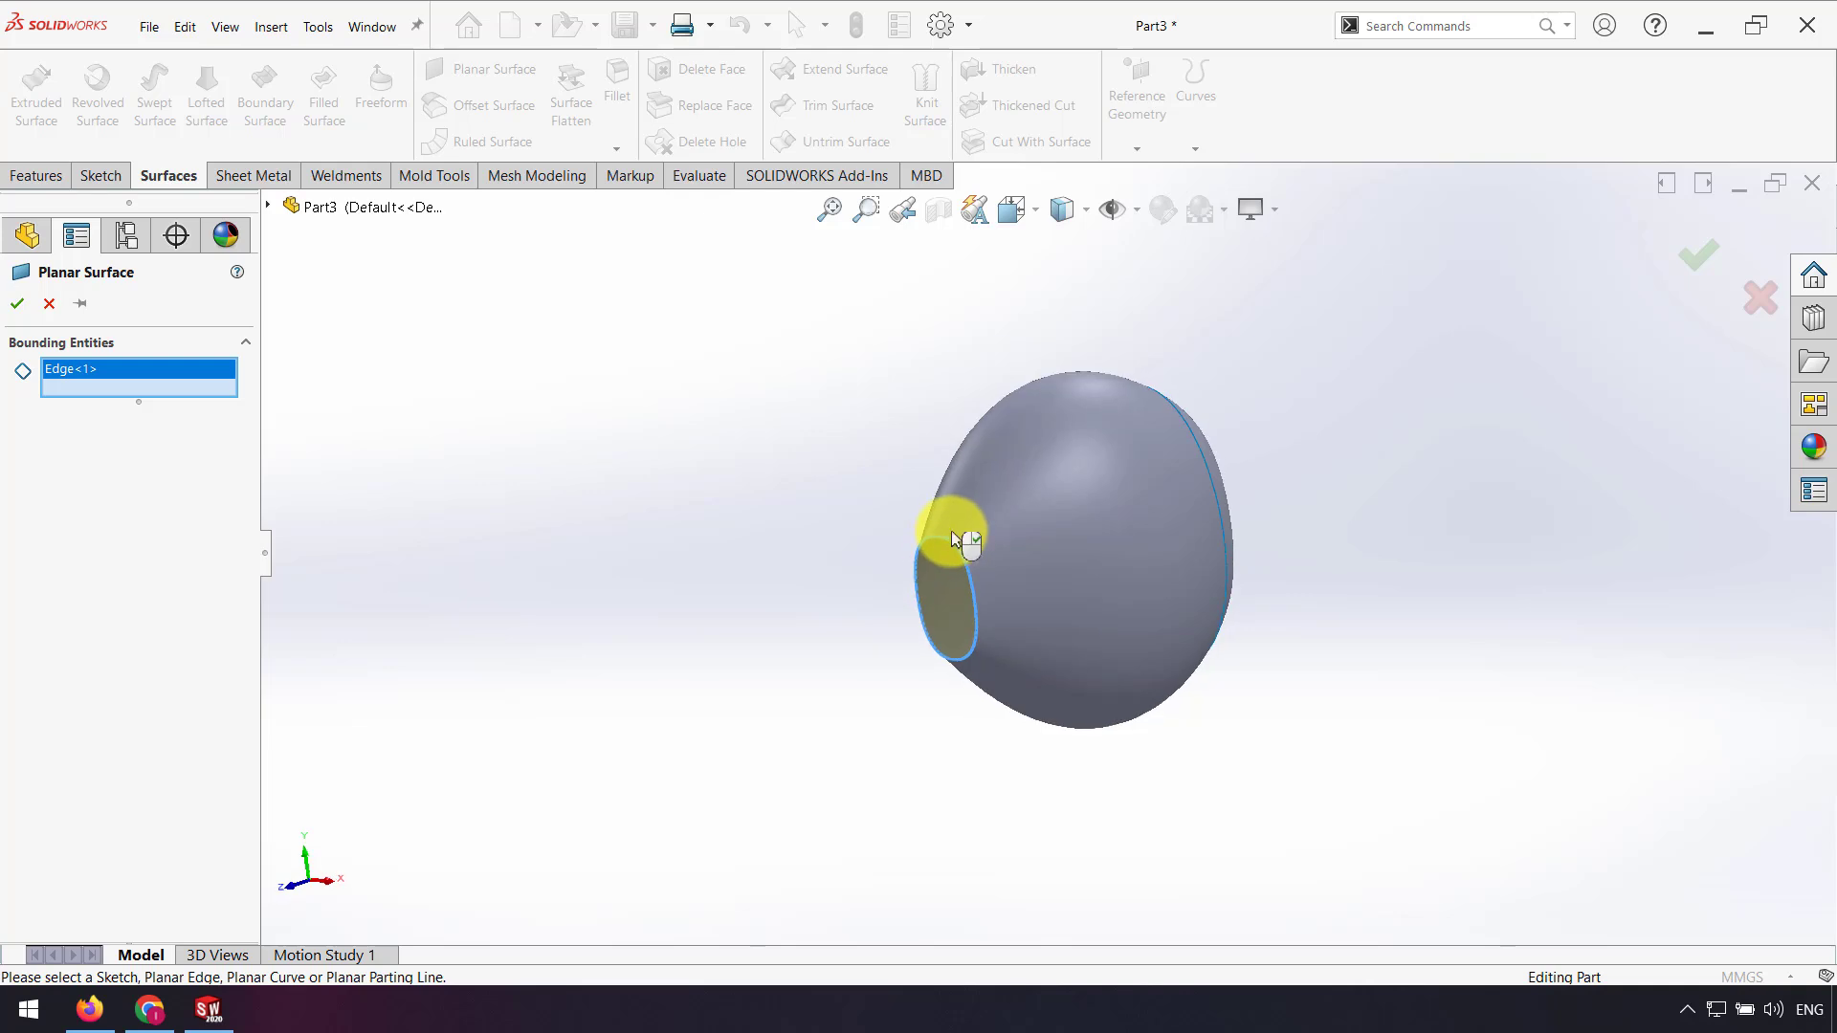
scroll(951, 530, down, 5)
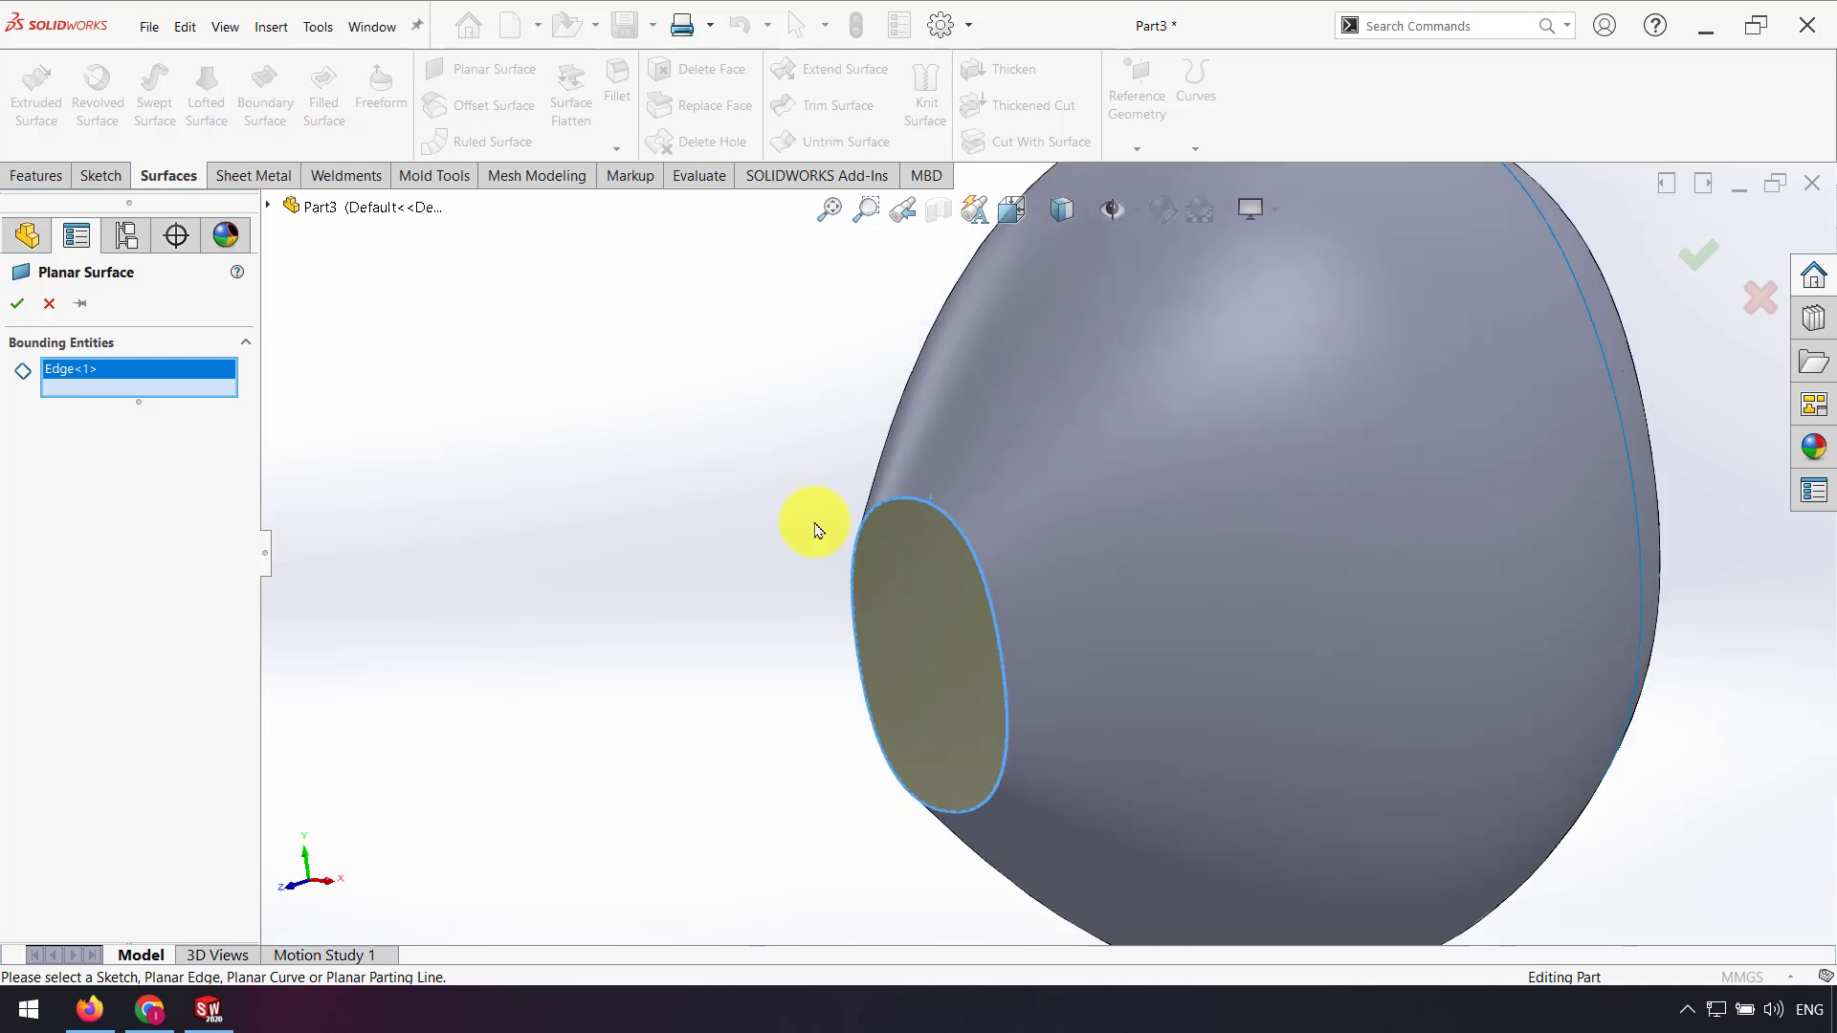
click(17, 306)
Step: Start a sketch on the small planar end face and convert its oval edge into a sketch curve
click(910, 580)
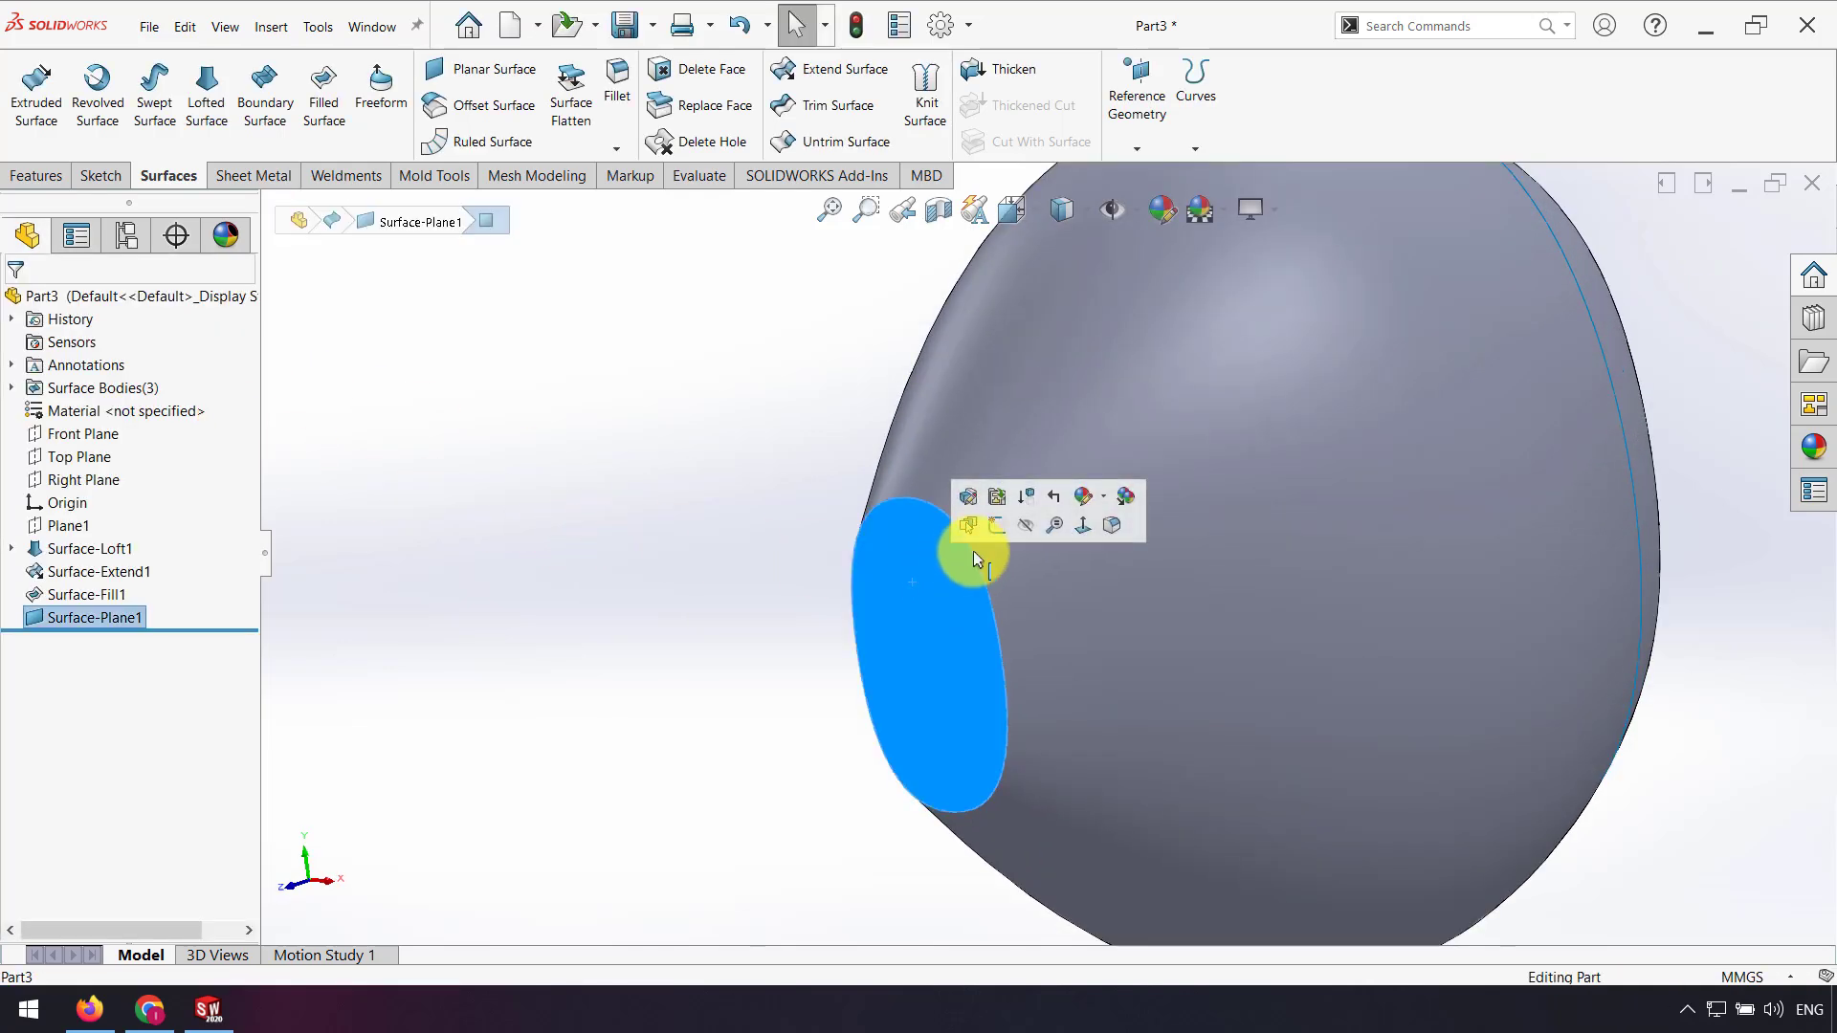
click(991, 527)
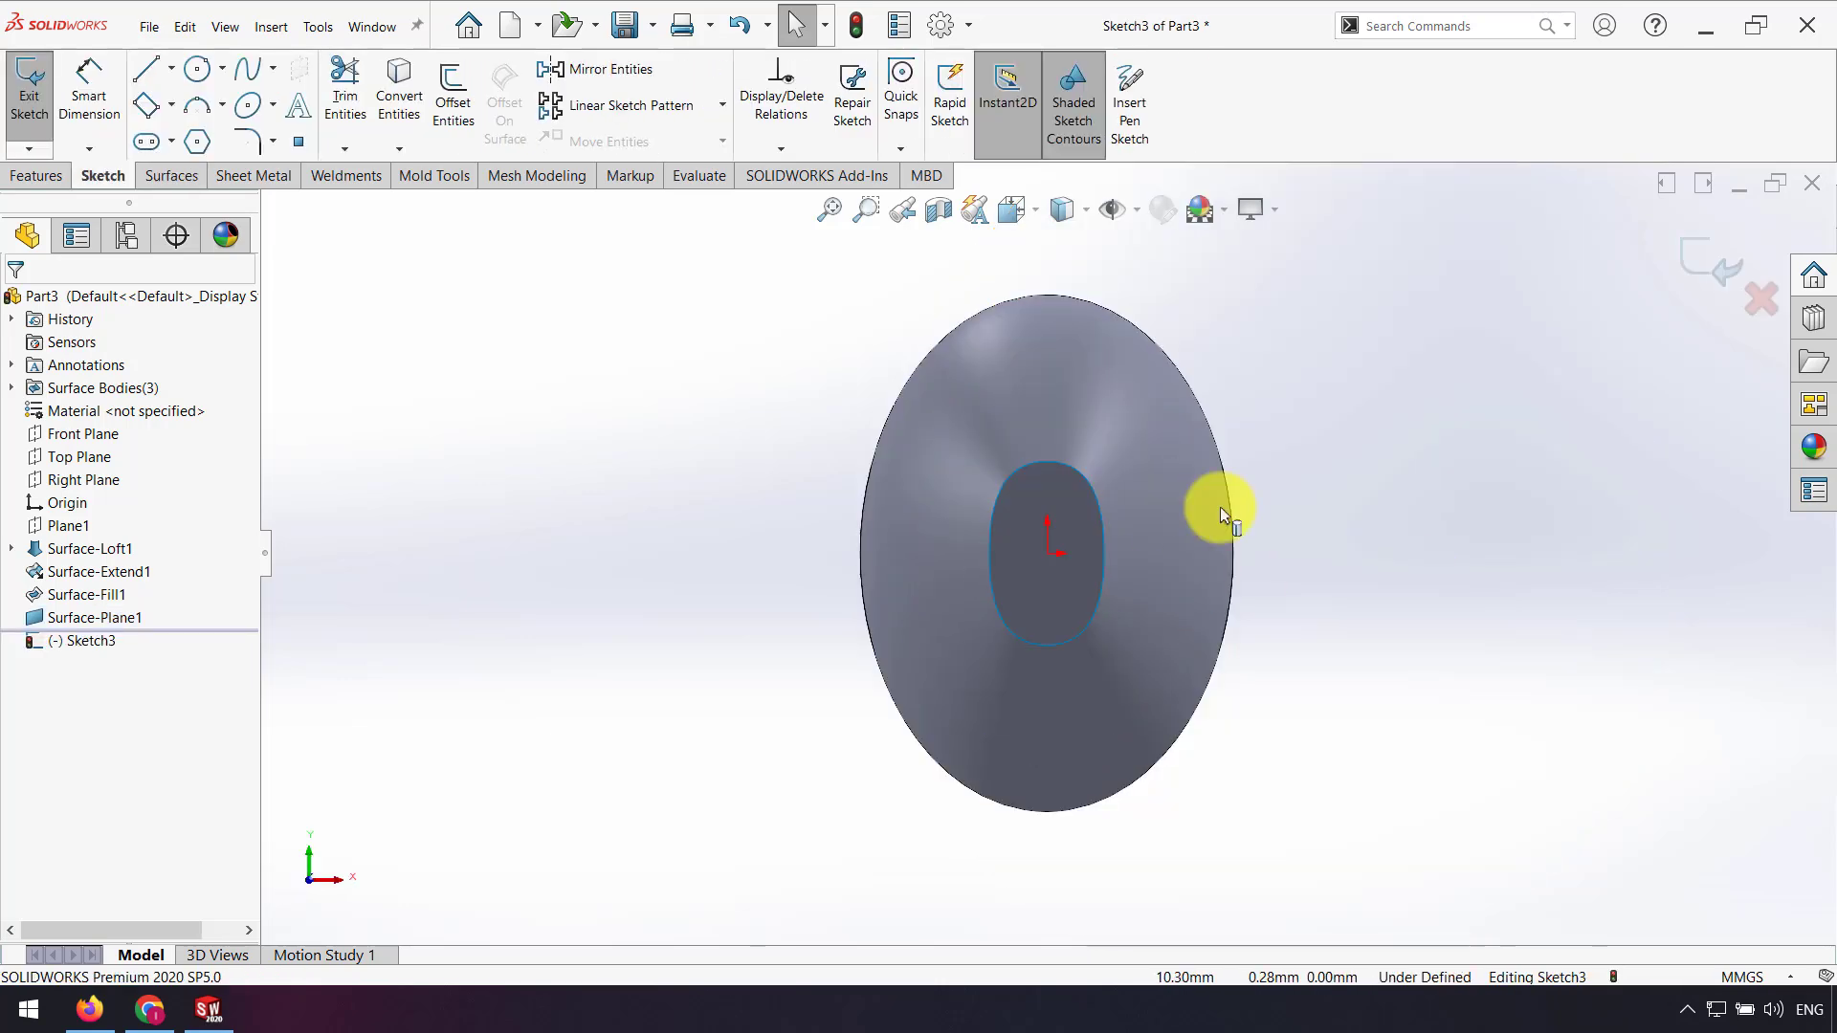
click(1054, 461)
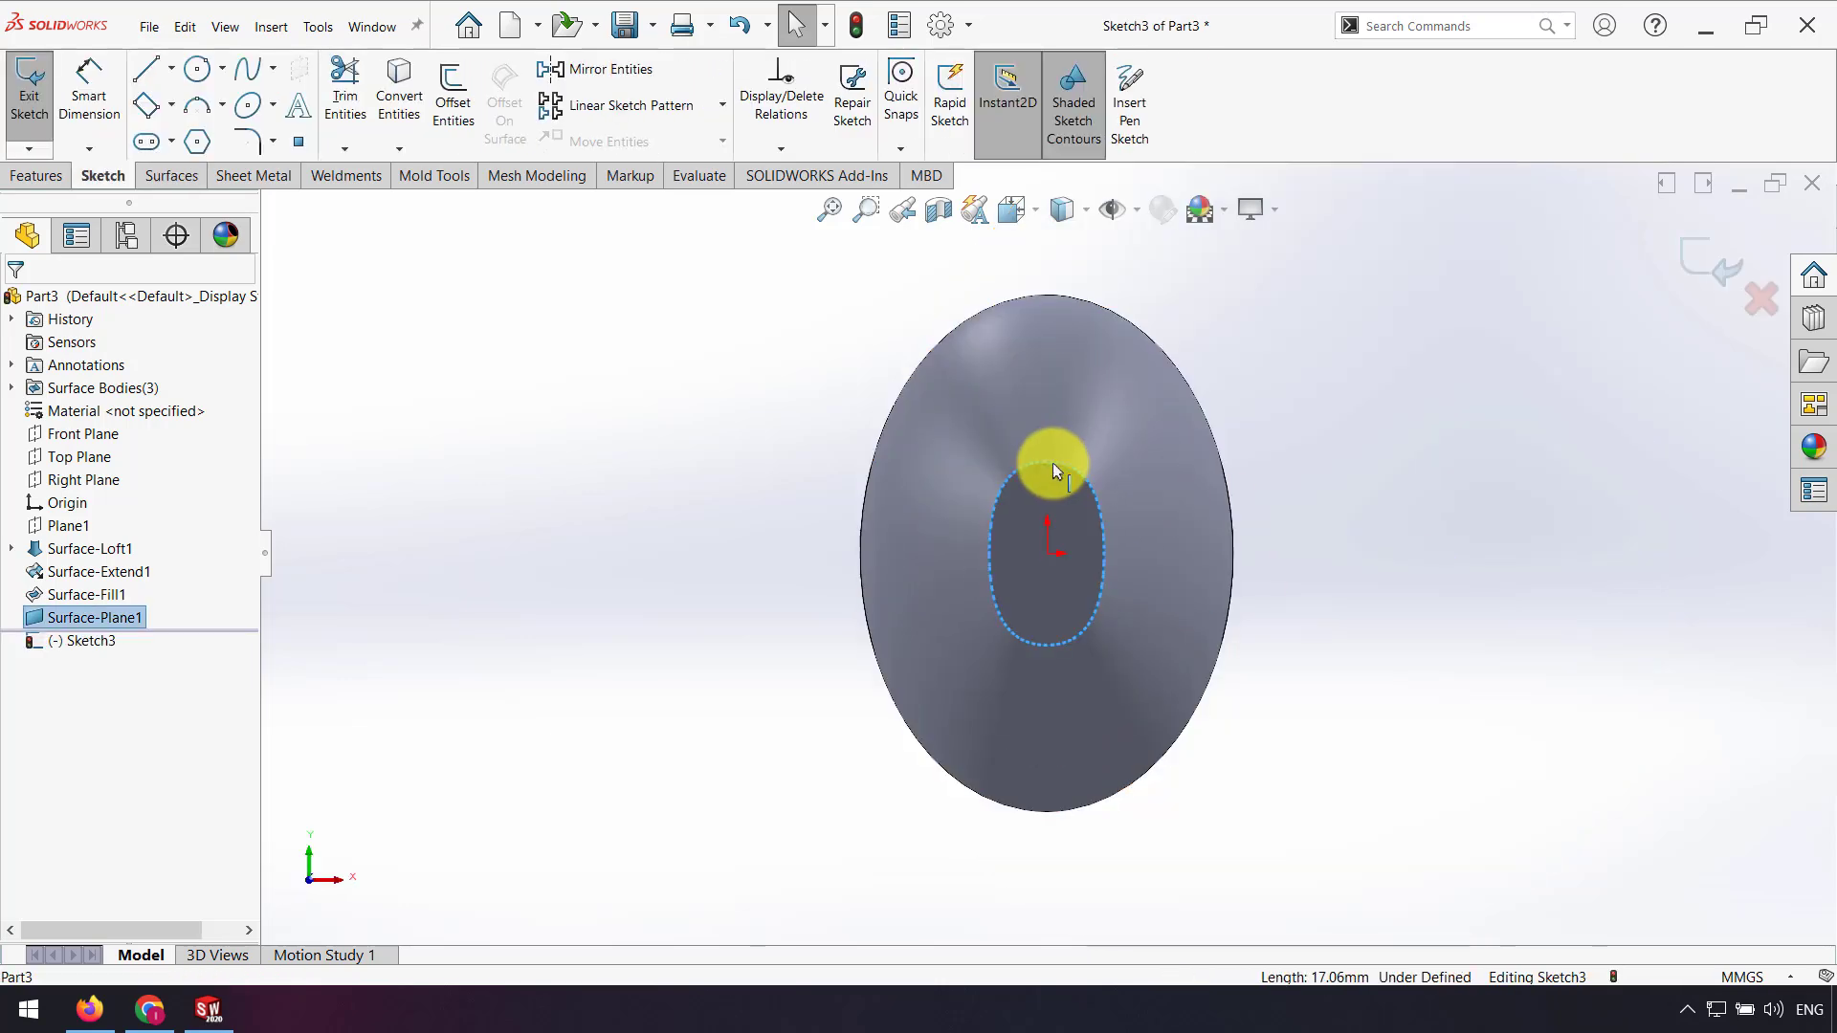
click(406, 110)
Step: Offset the converted oval inward by 0.5 mm with the direction reversed, turning the base geometry into construction geometry
click(454, 103)
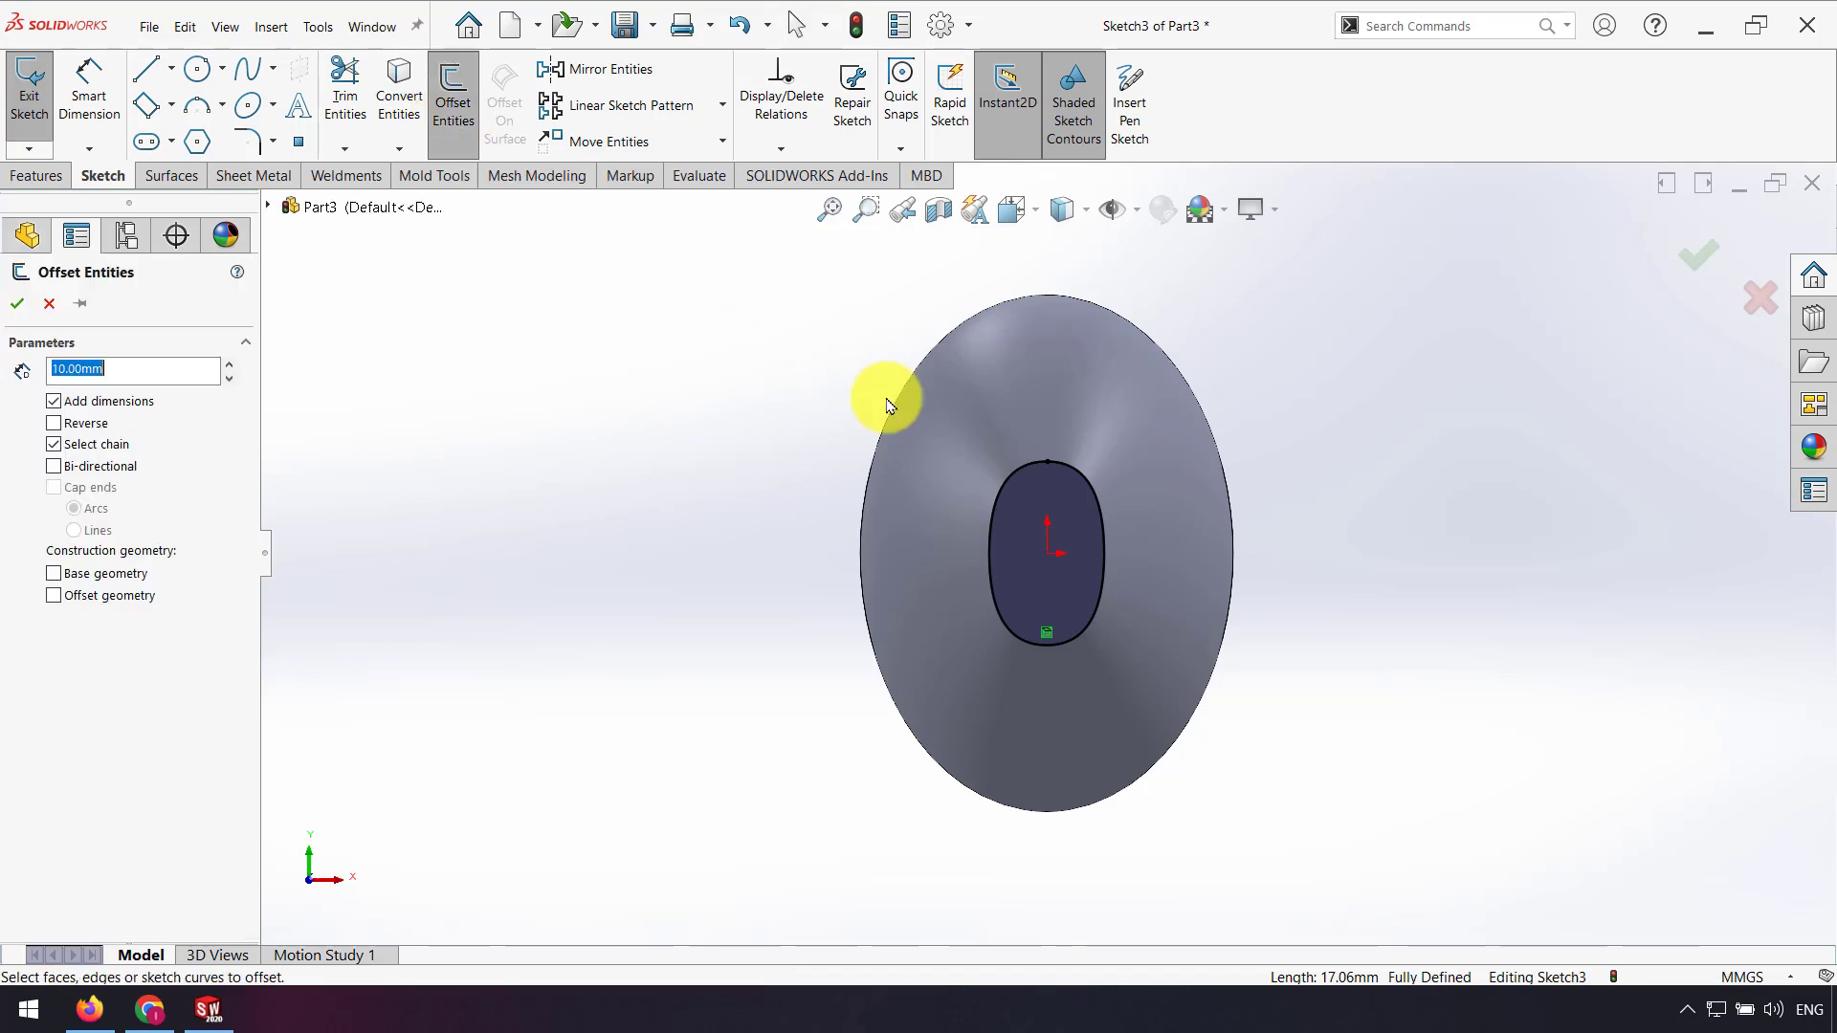
click(1031, 465)
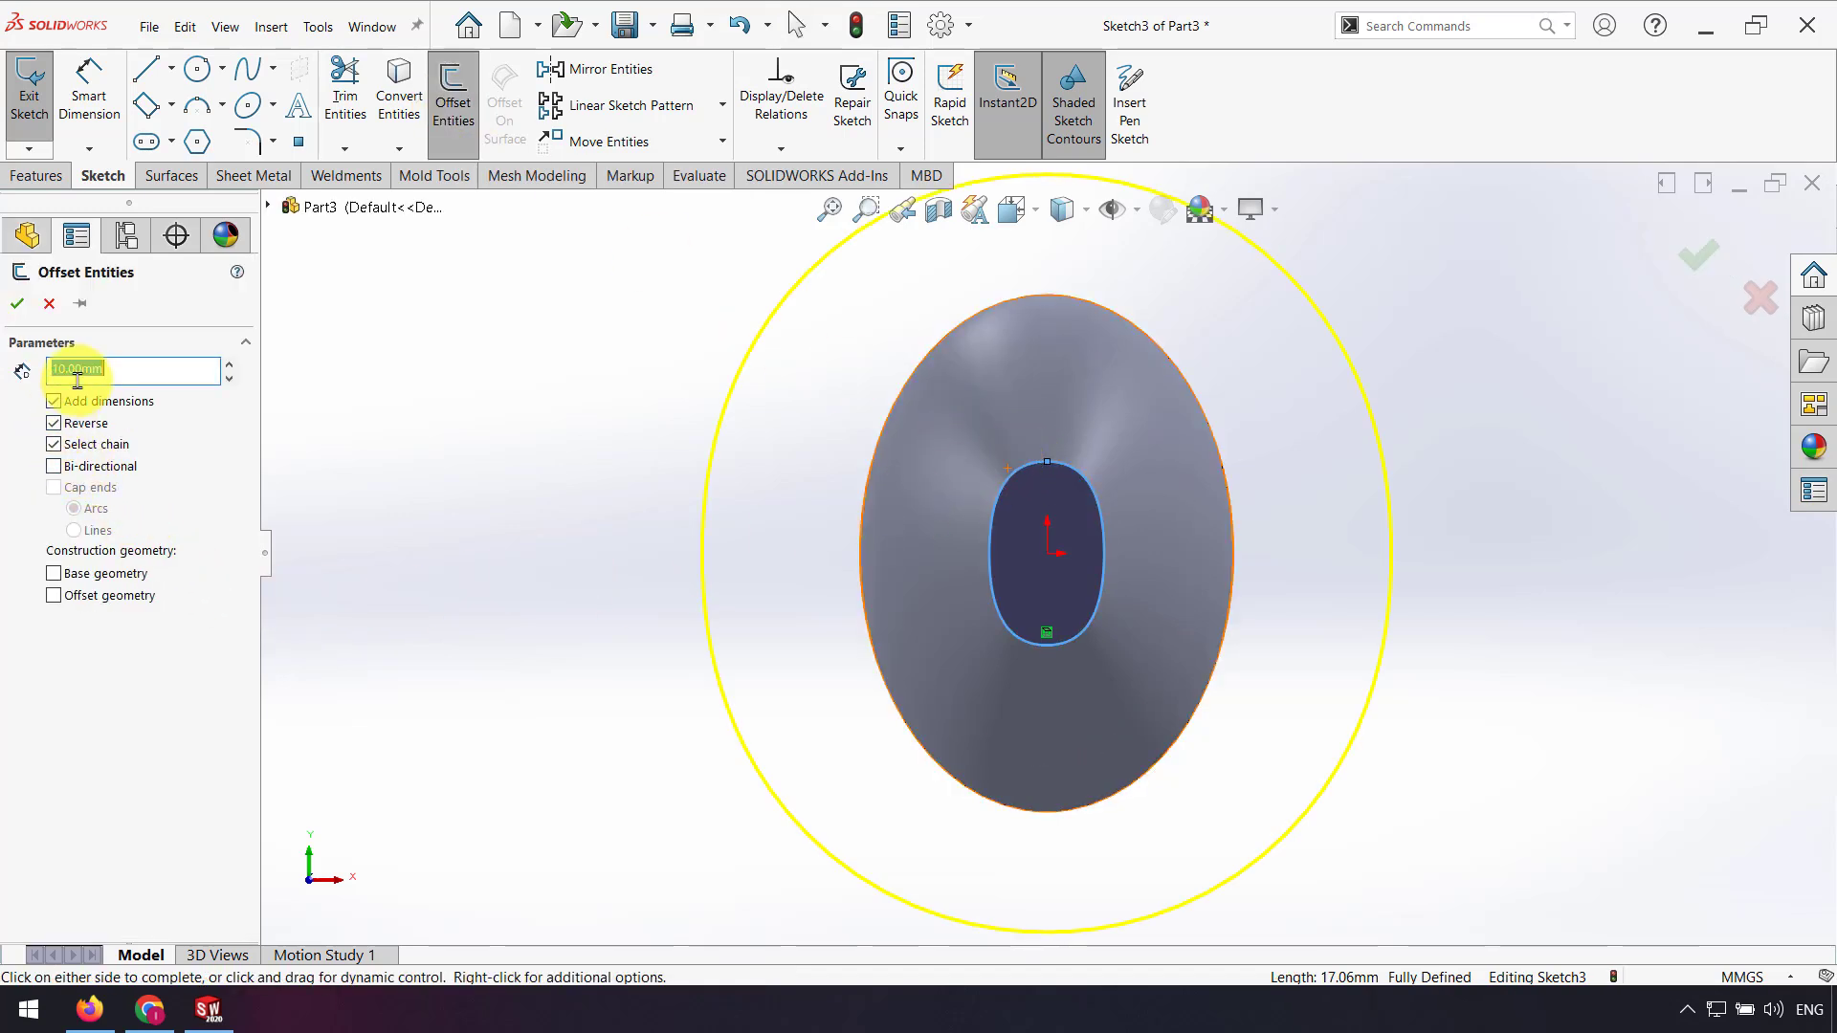
text(1)
key(Return)
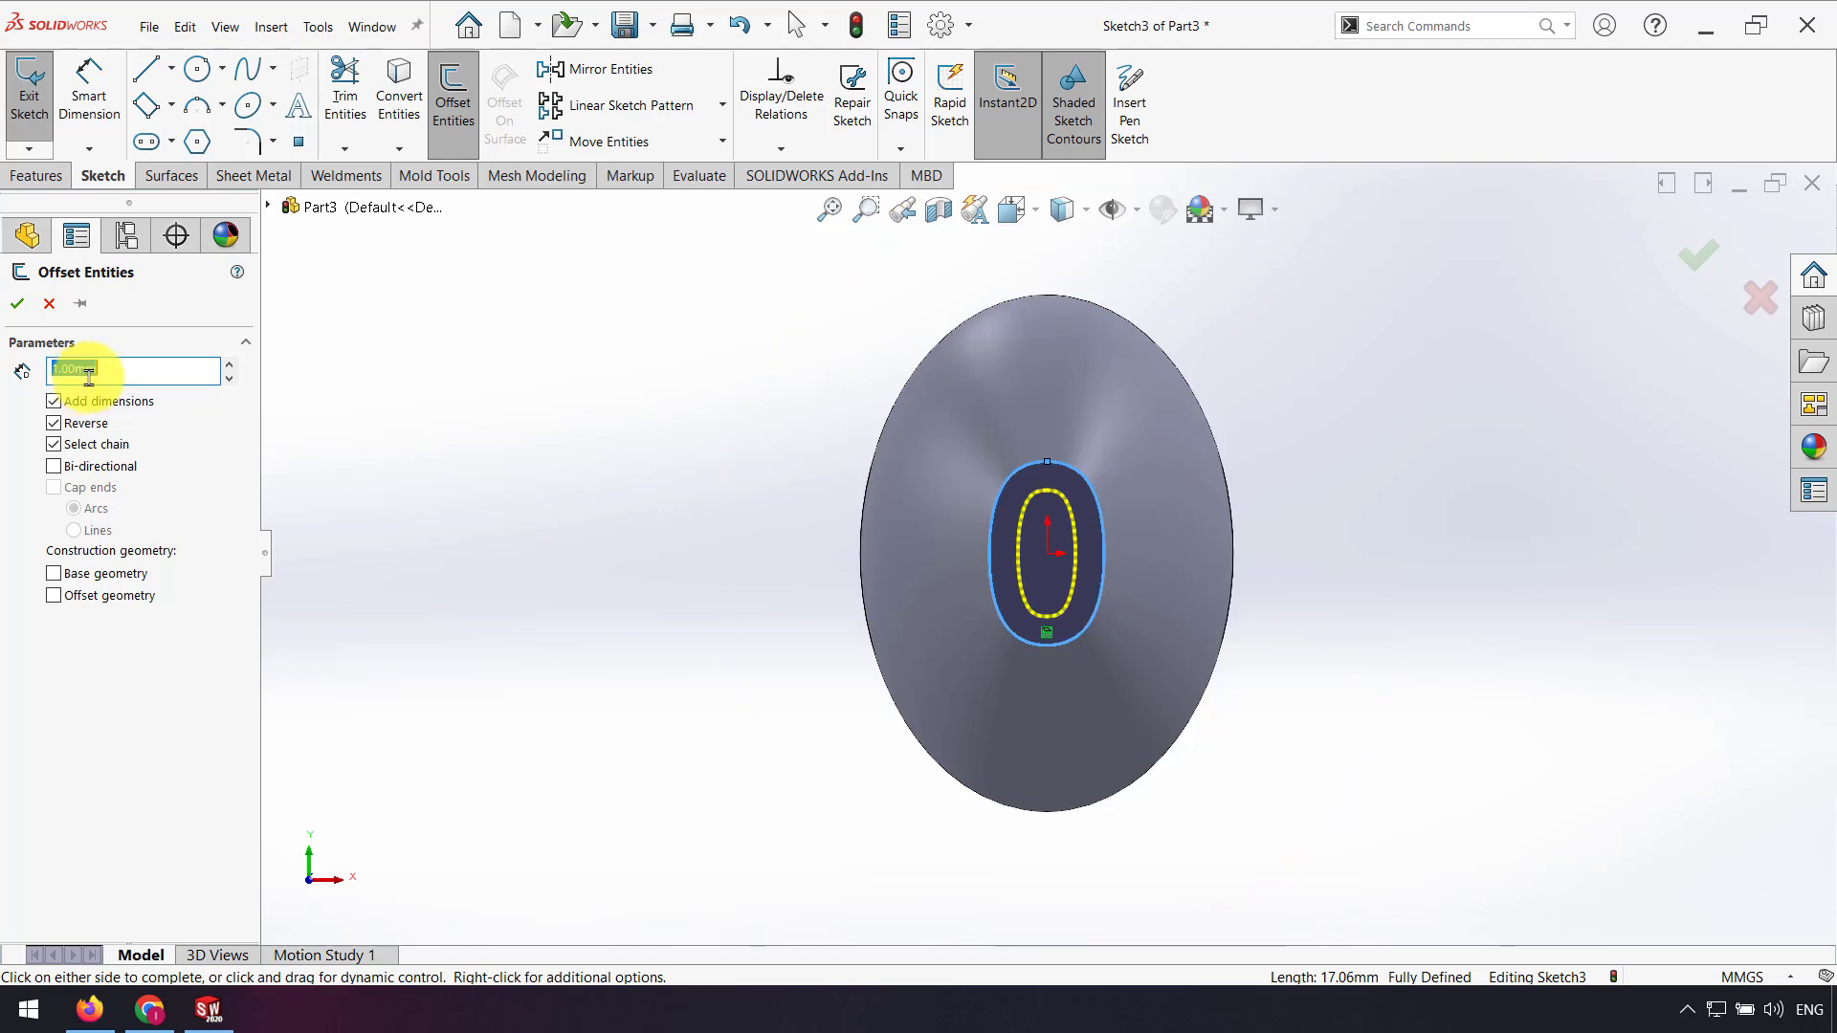
text(0.3)
key(Return)
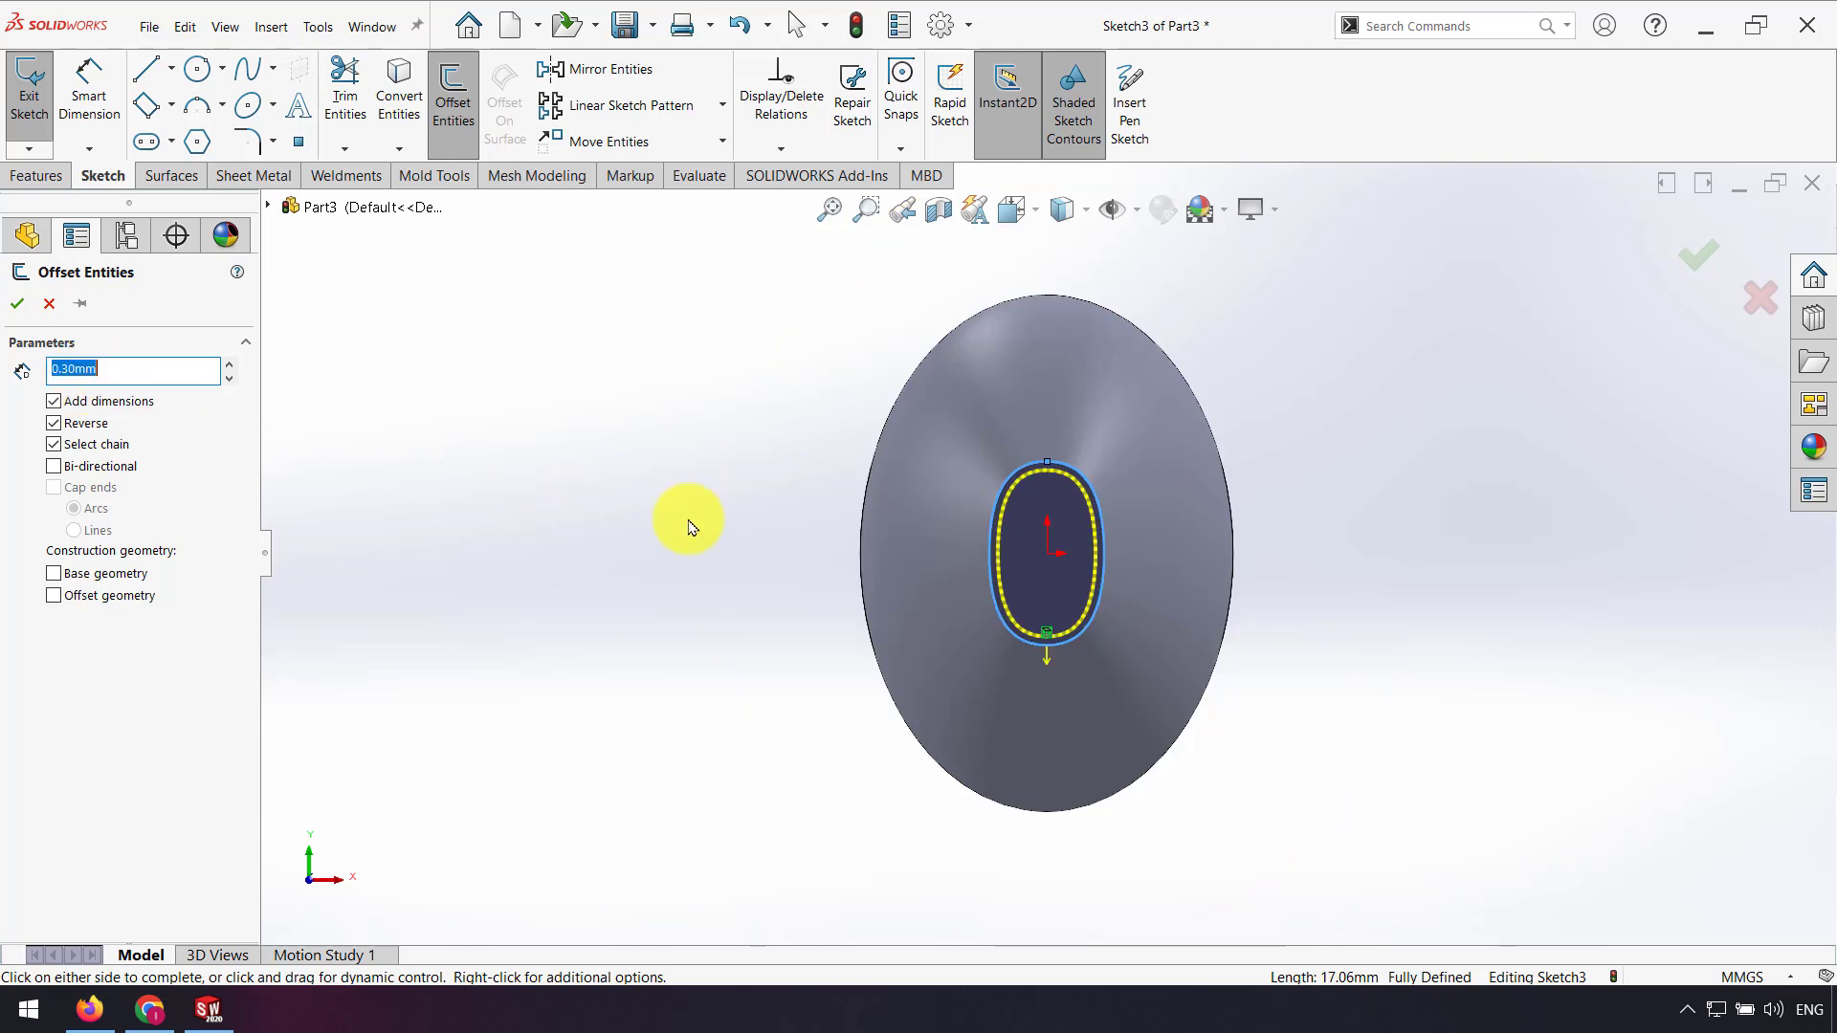
text(0.5)
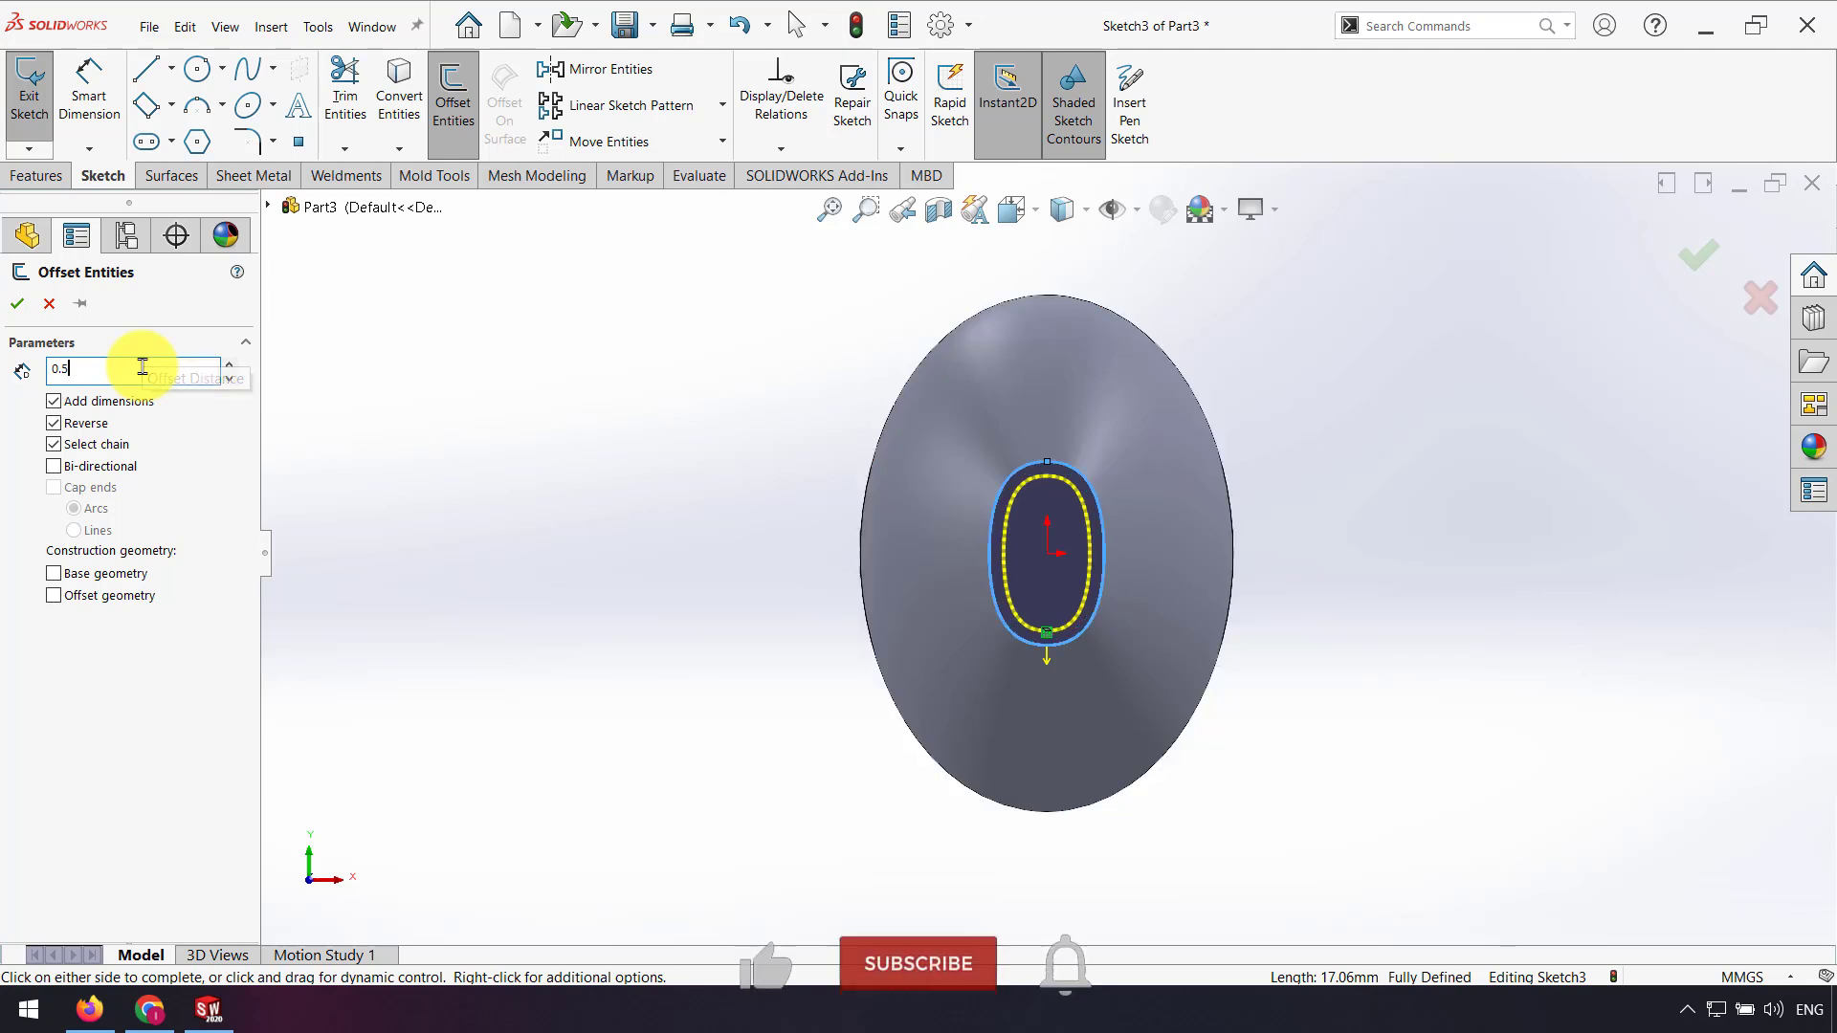
key(Return)
scroll(1041, 564, down, 2)
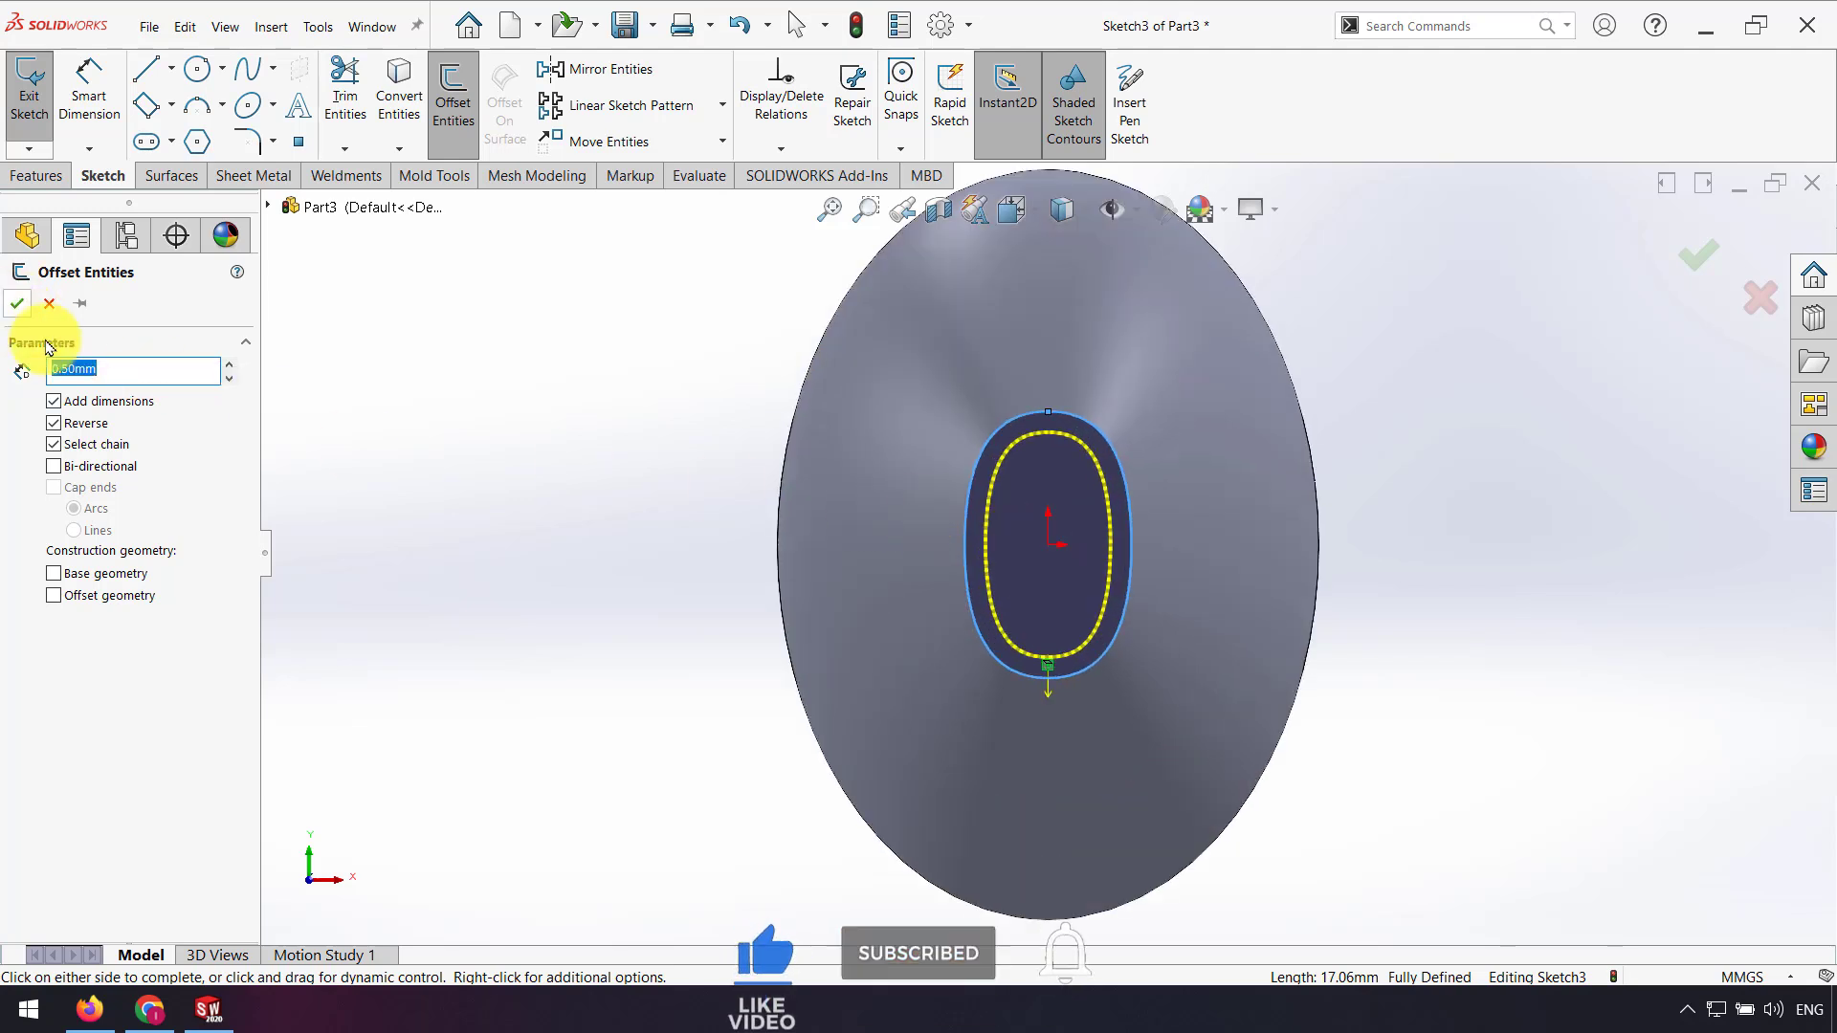
click(63, 575)
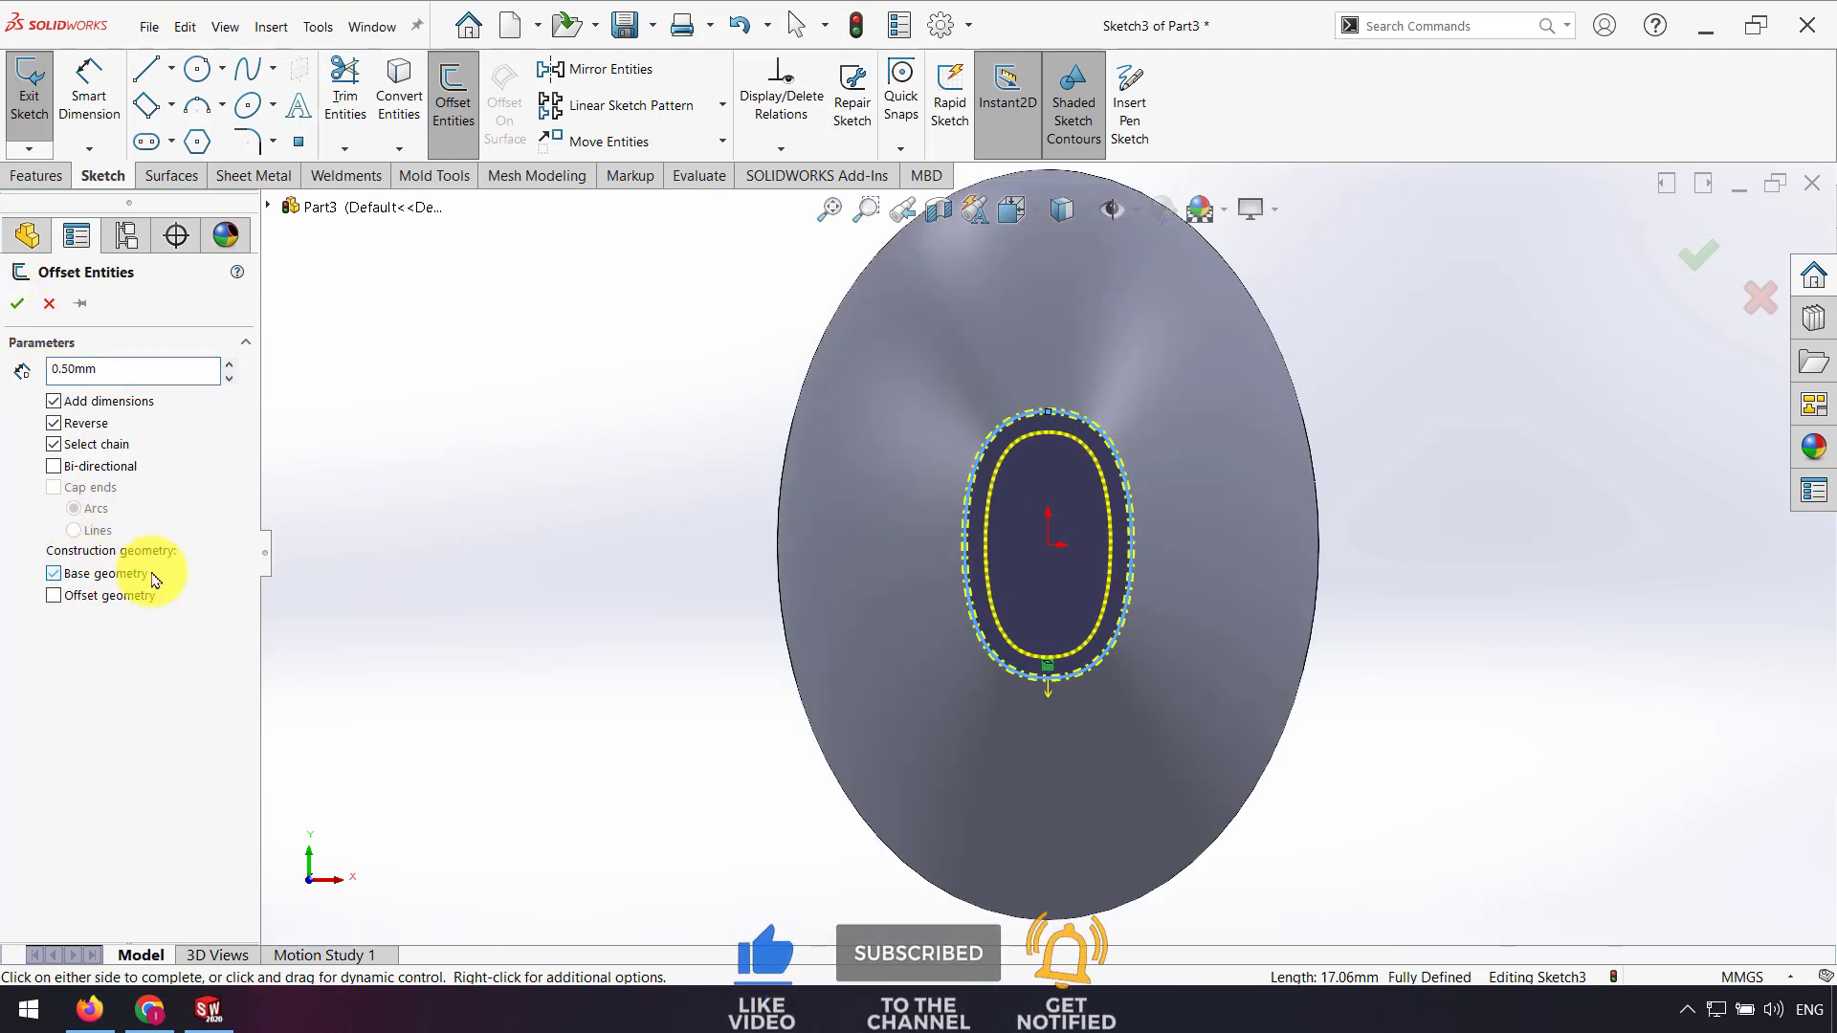
click(1694, 252)
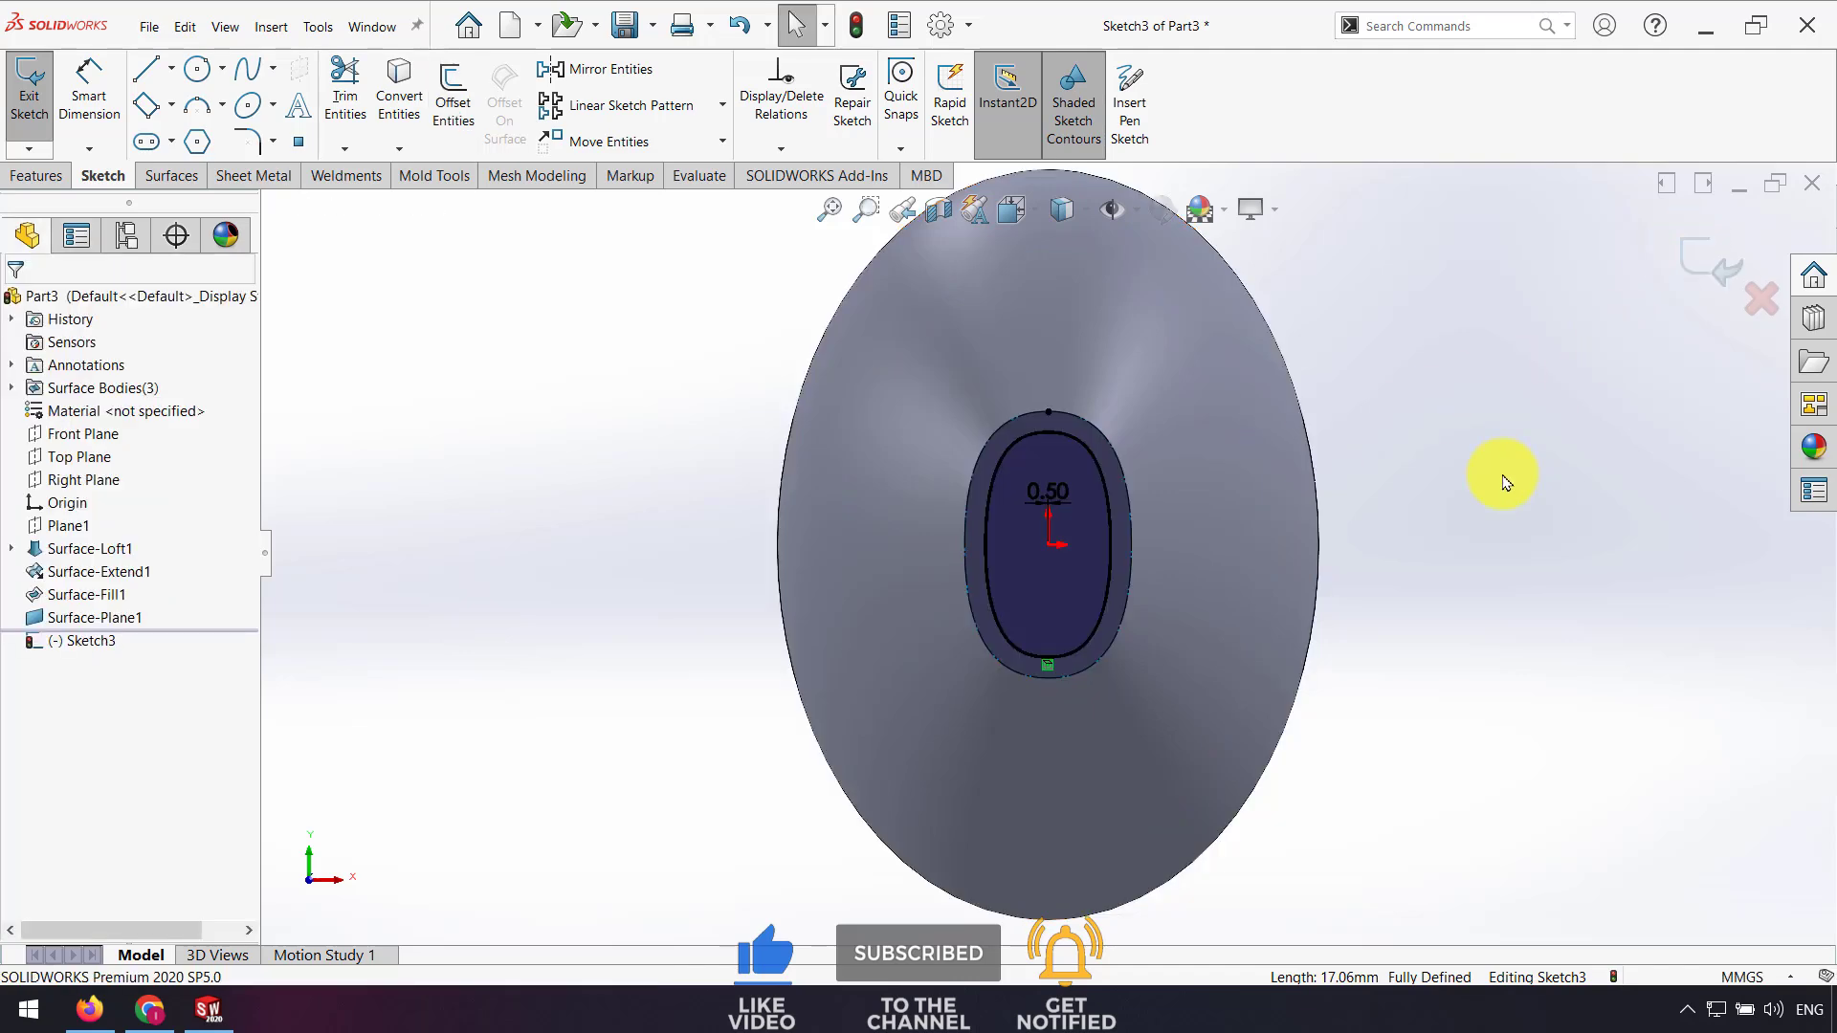
Step: Finish the sketch and trim the planar end face with the inset oval, keeping the outer ring
middle_drag(1301, 498, 695, 433)
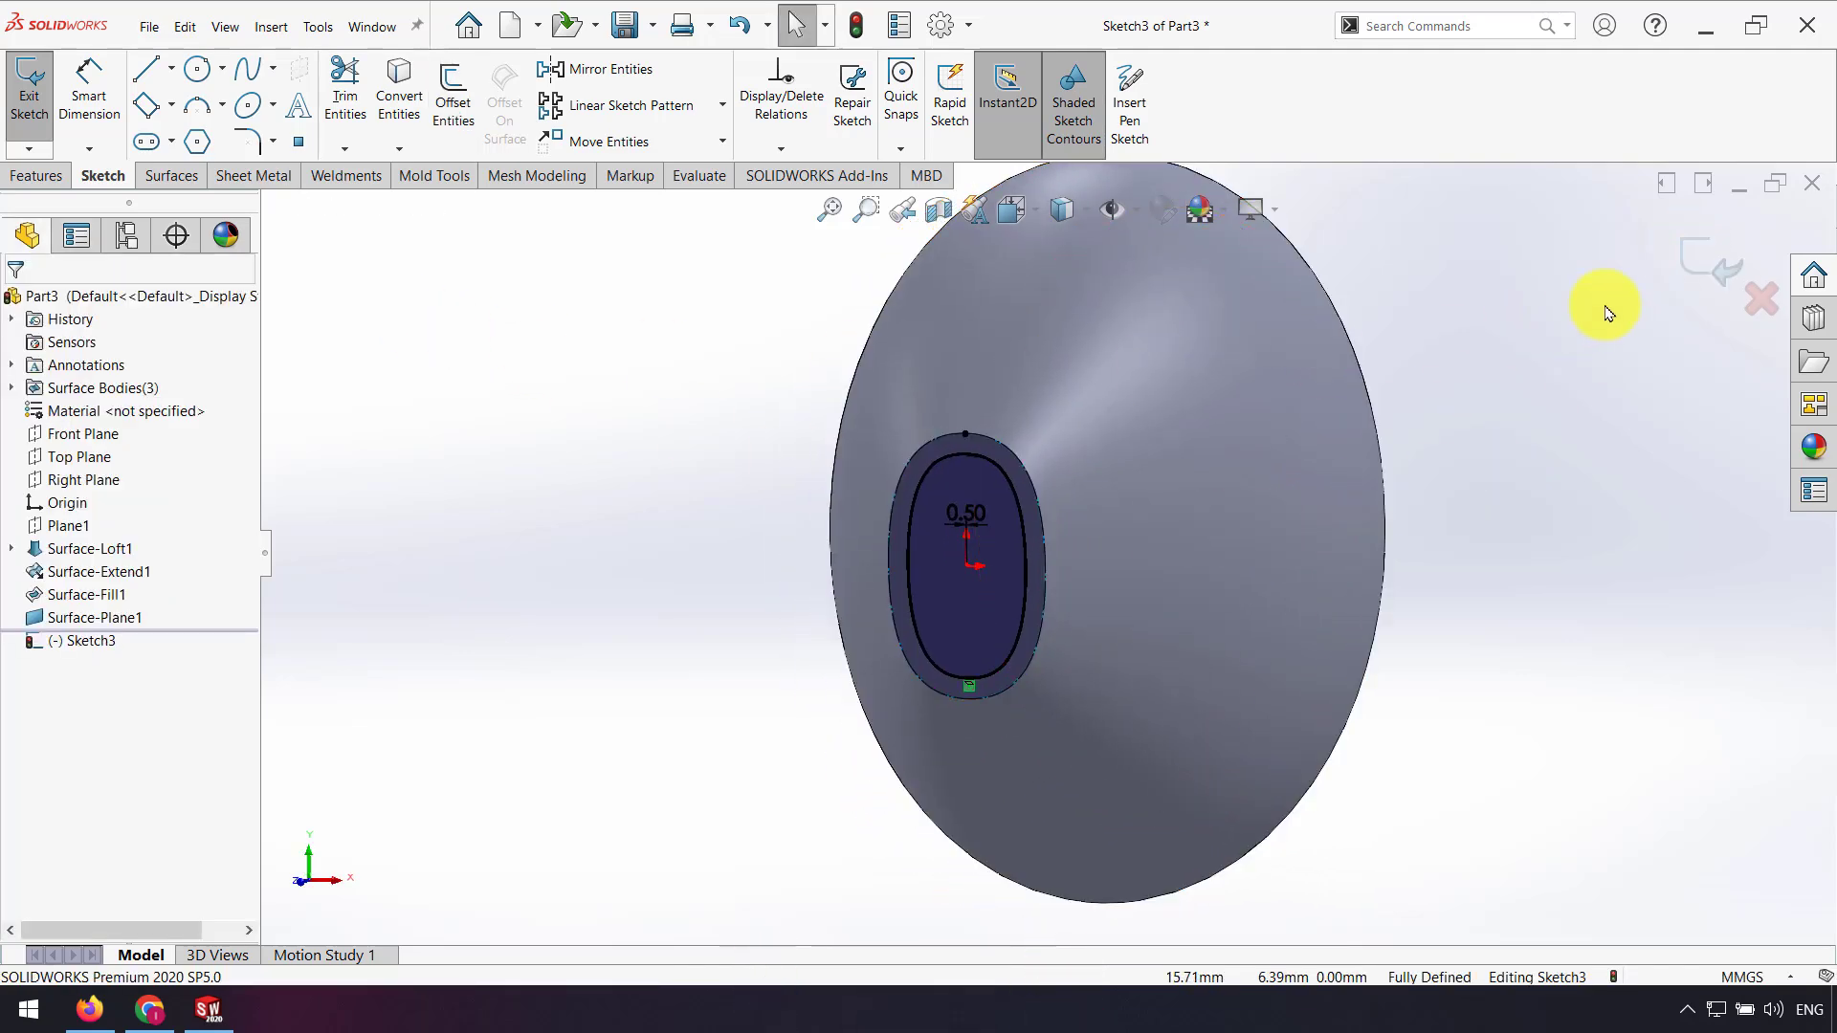
click(1694, 253)
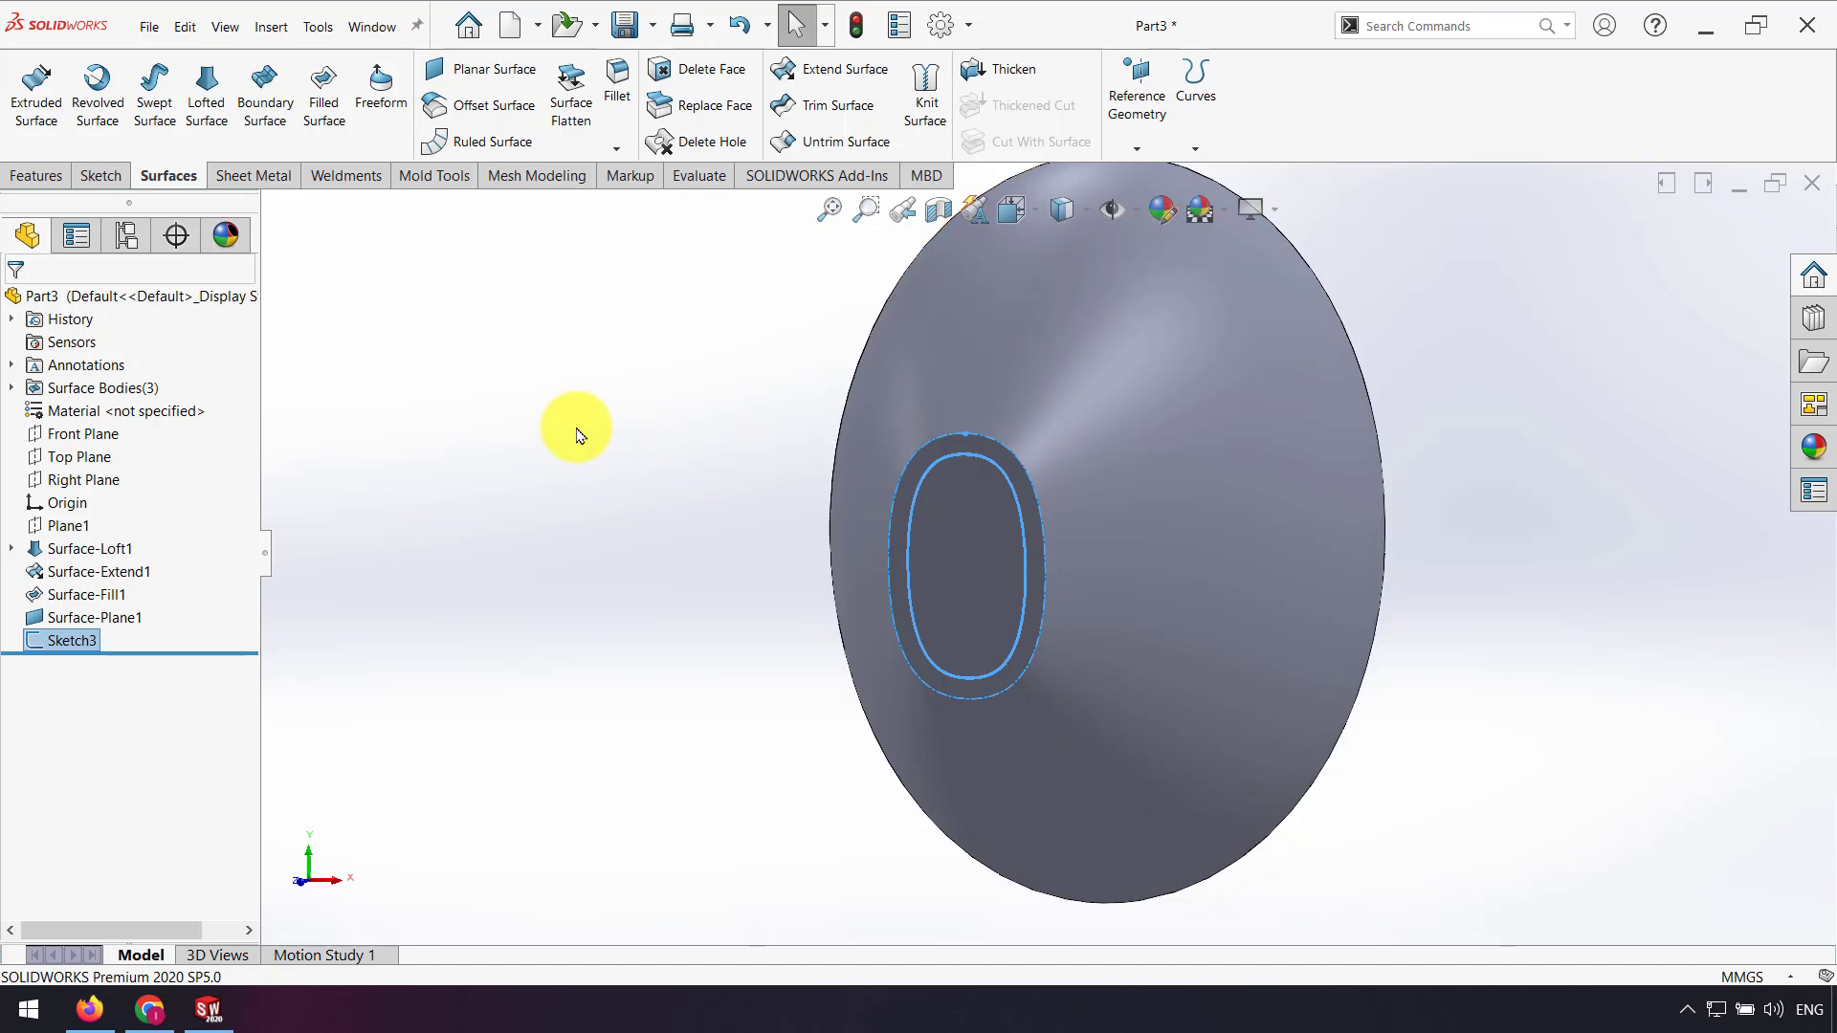
click(820, 117)
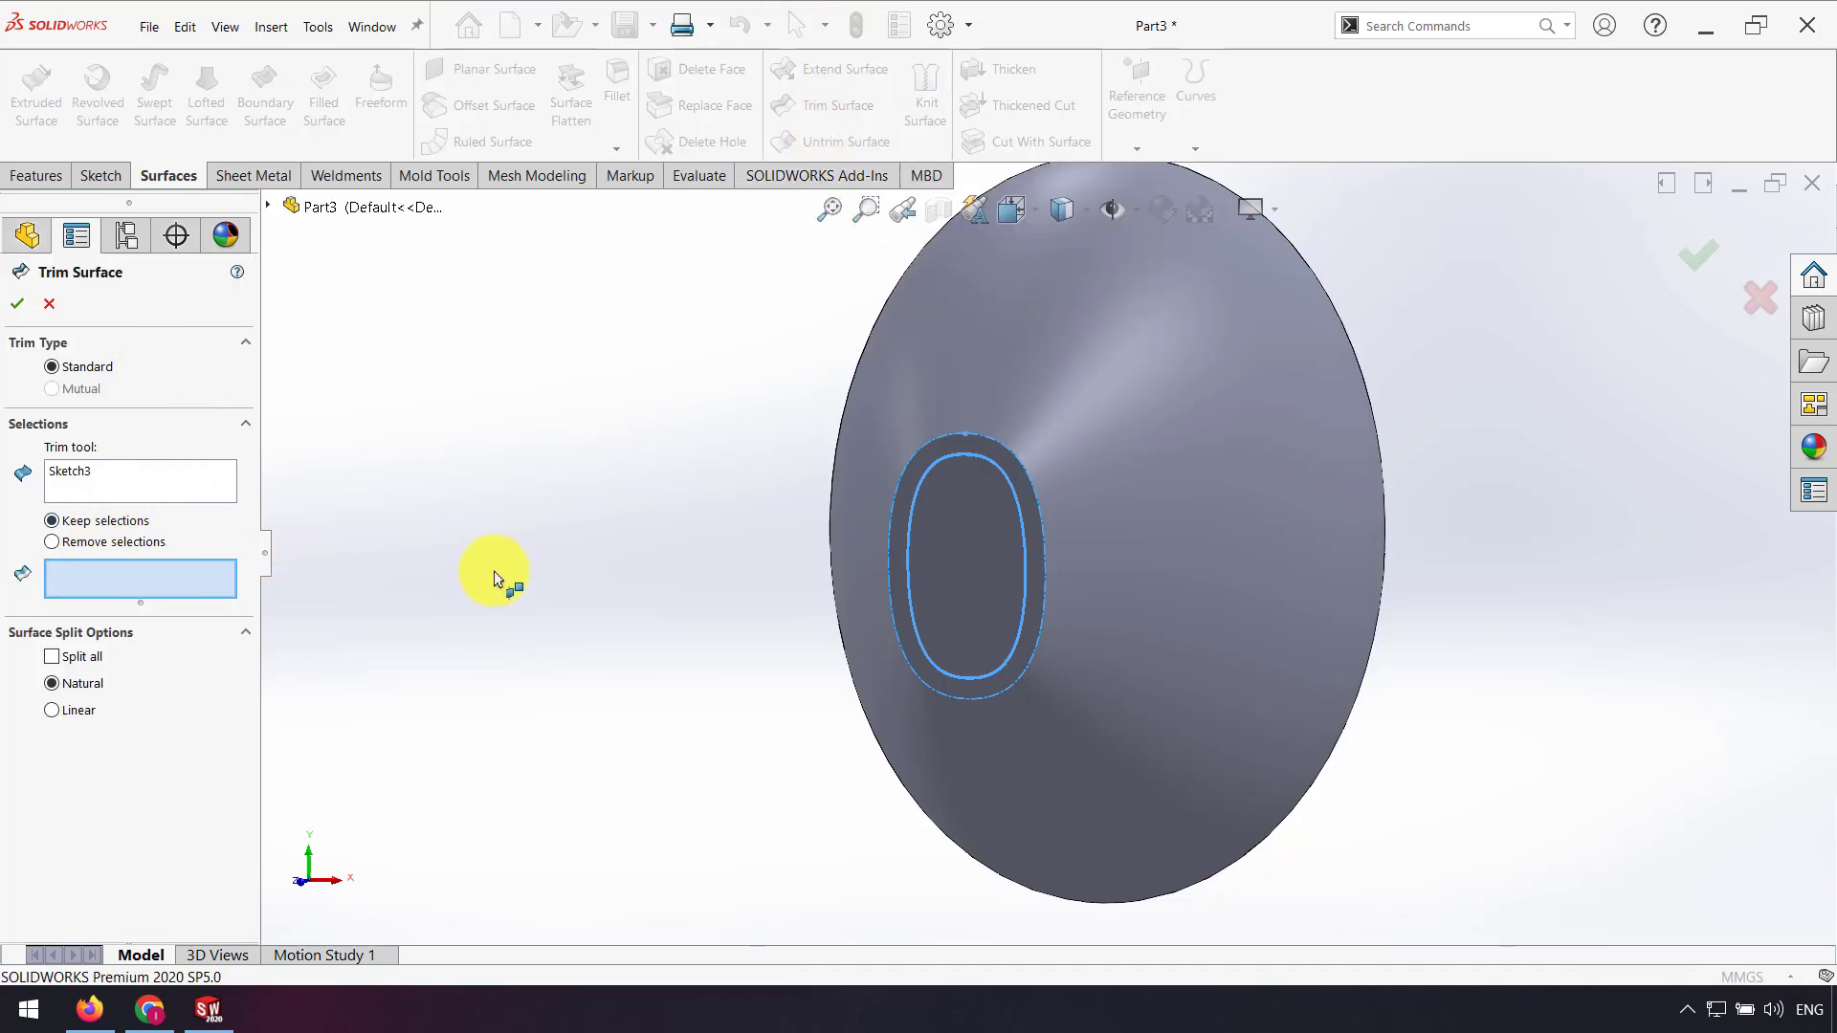
click(1031, 556)
click(1689, 267)
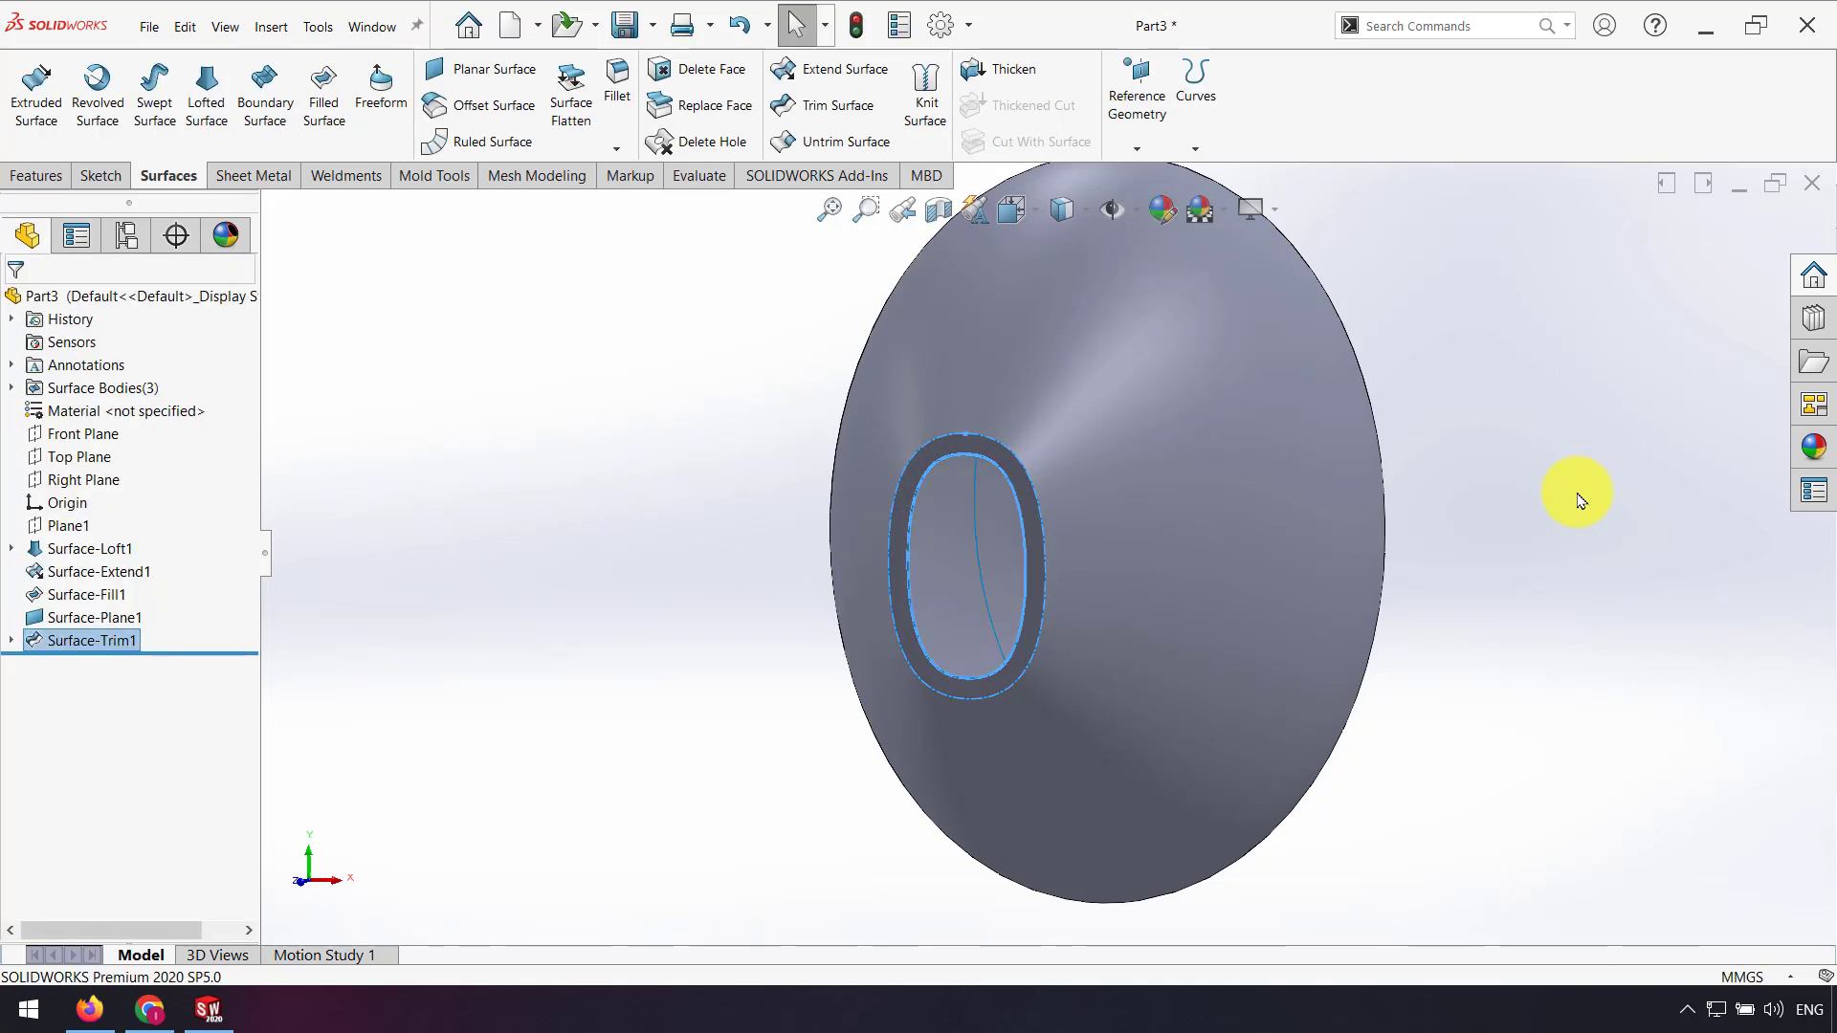
Step: Set up a Perpendicular to Vector ruled surface on the ring's inner oval edge, with the Right Plane as reference vector
mouse_move(1522, 463)
middle_down()
mouse_move(1528, 499)
mouse_move(1489, 451)
middle_up()
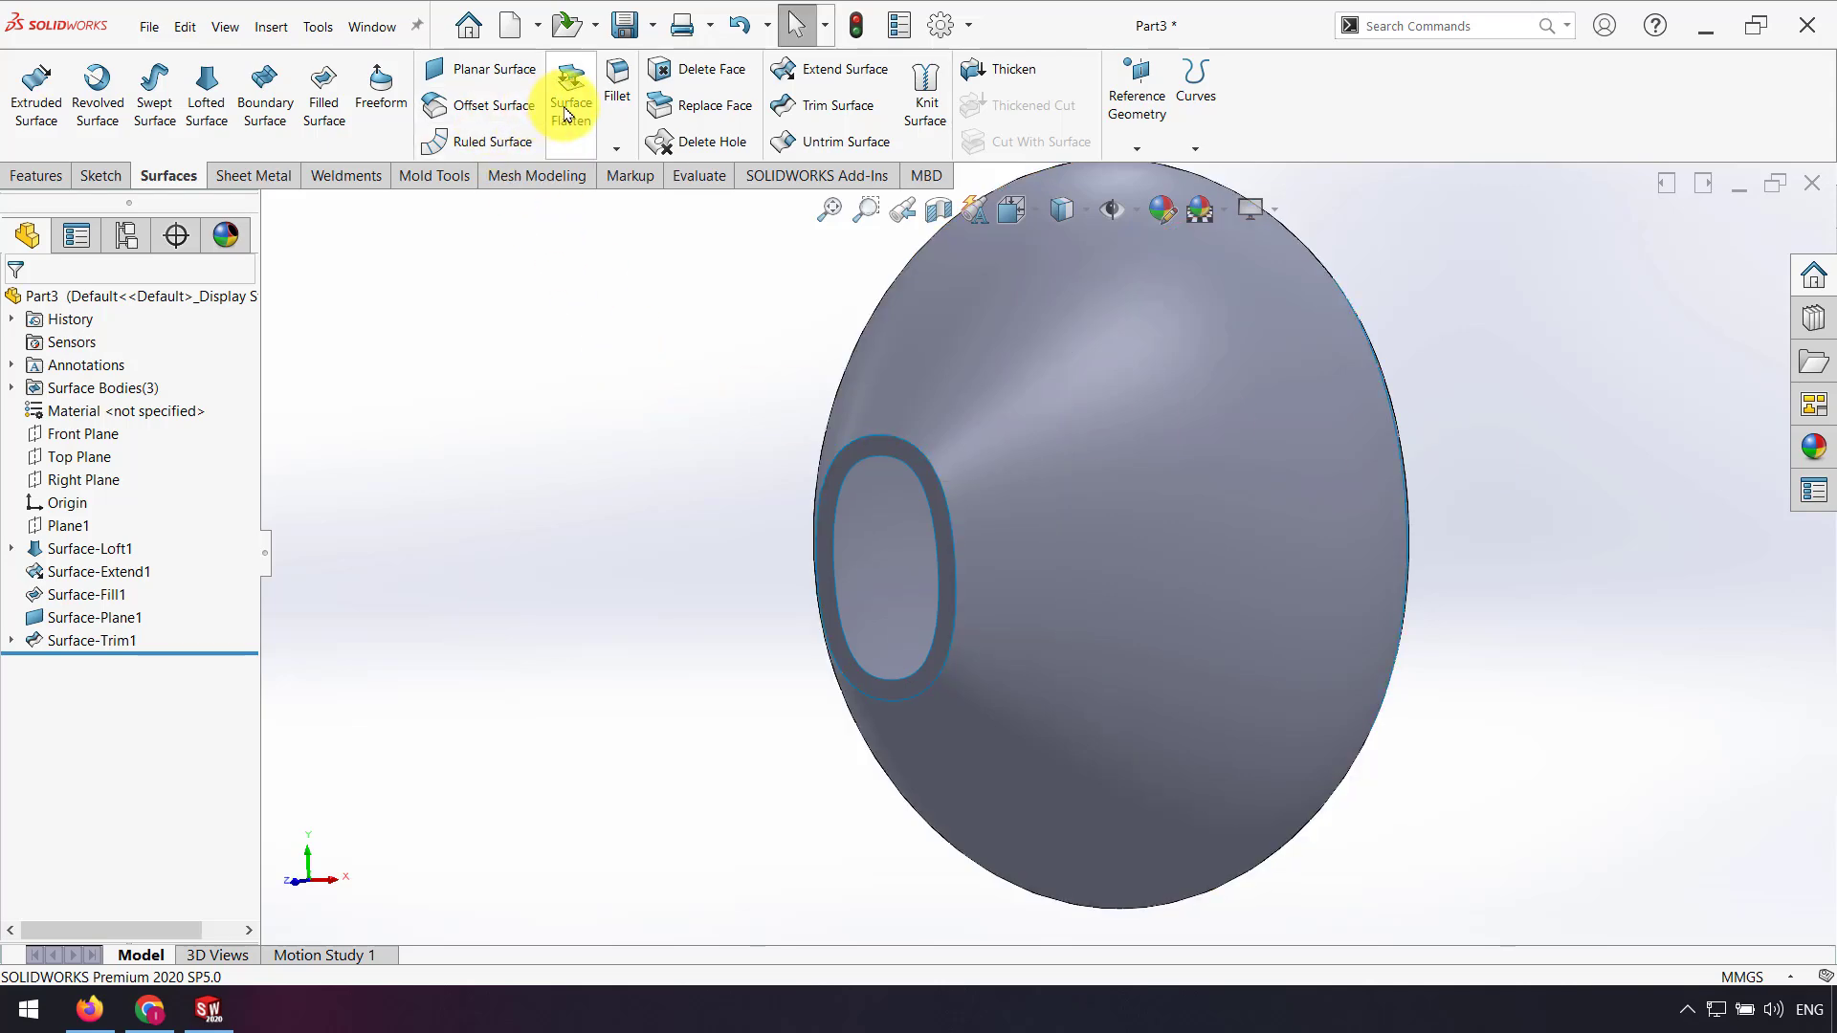
click(492, 142)
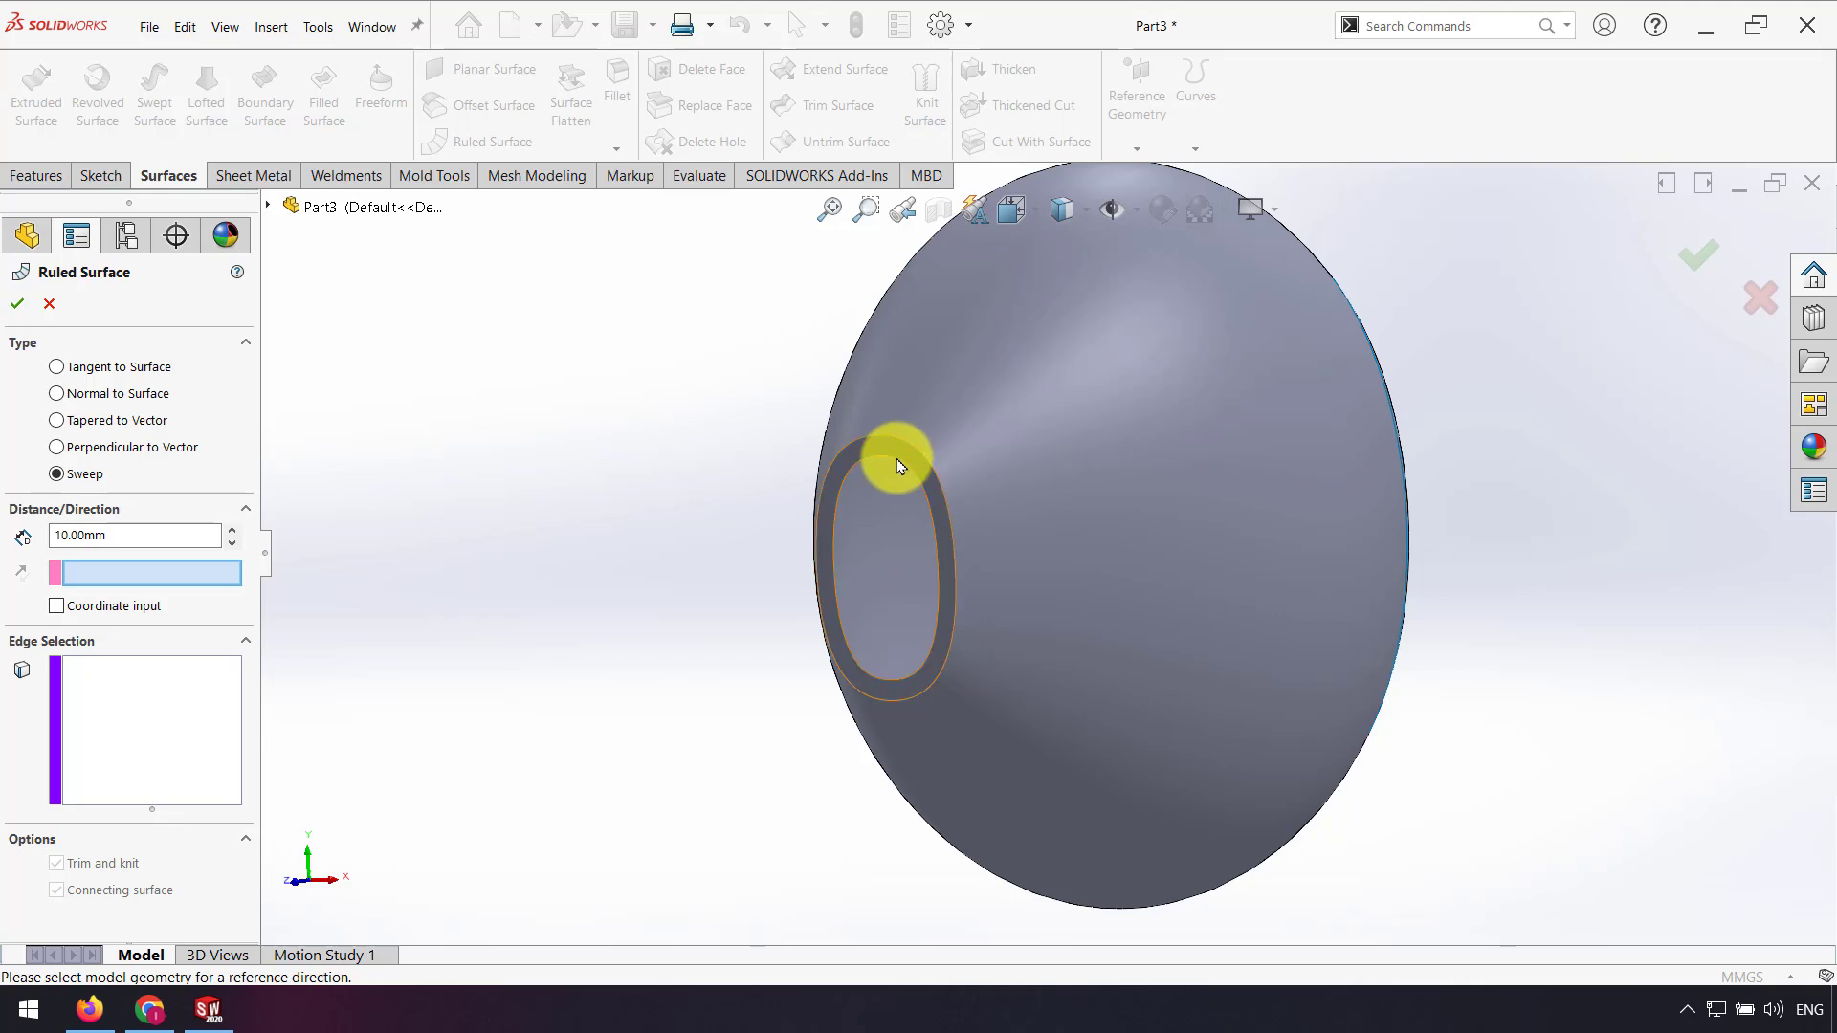
scroll(900, 466, down, 5)
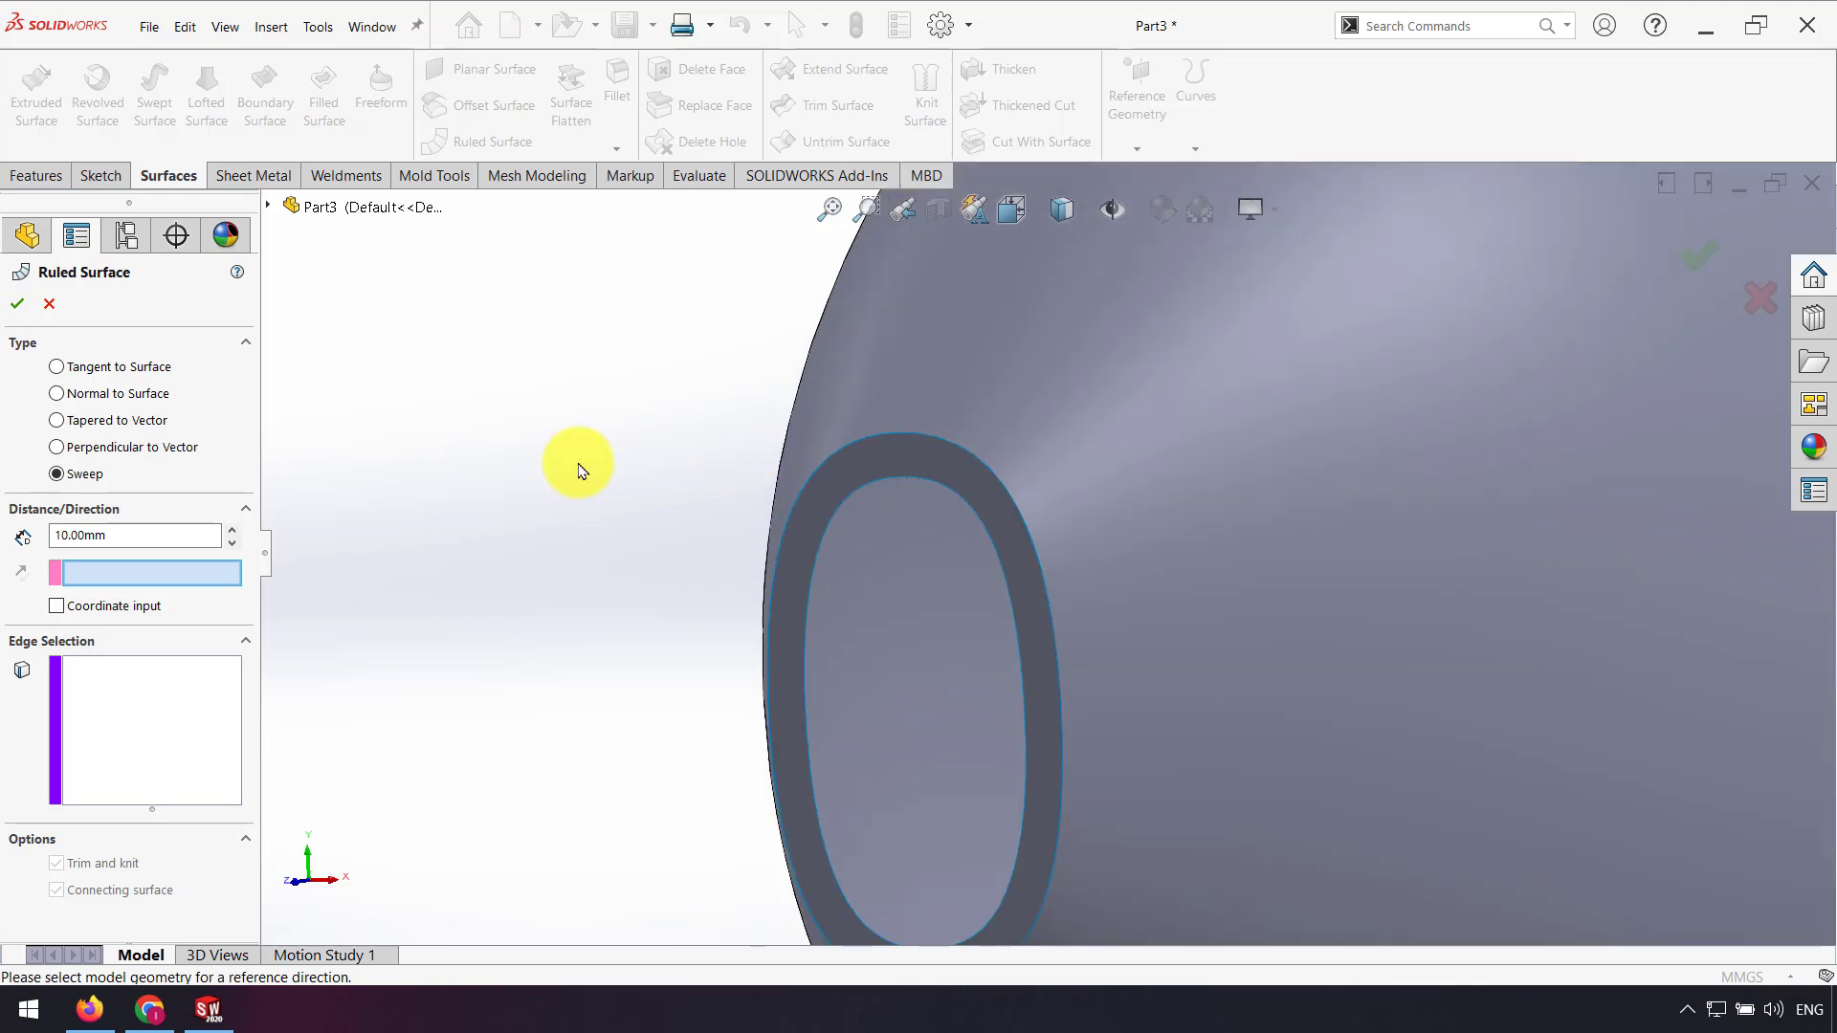
click(146, 397)
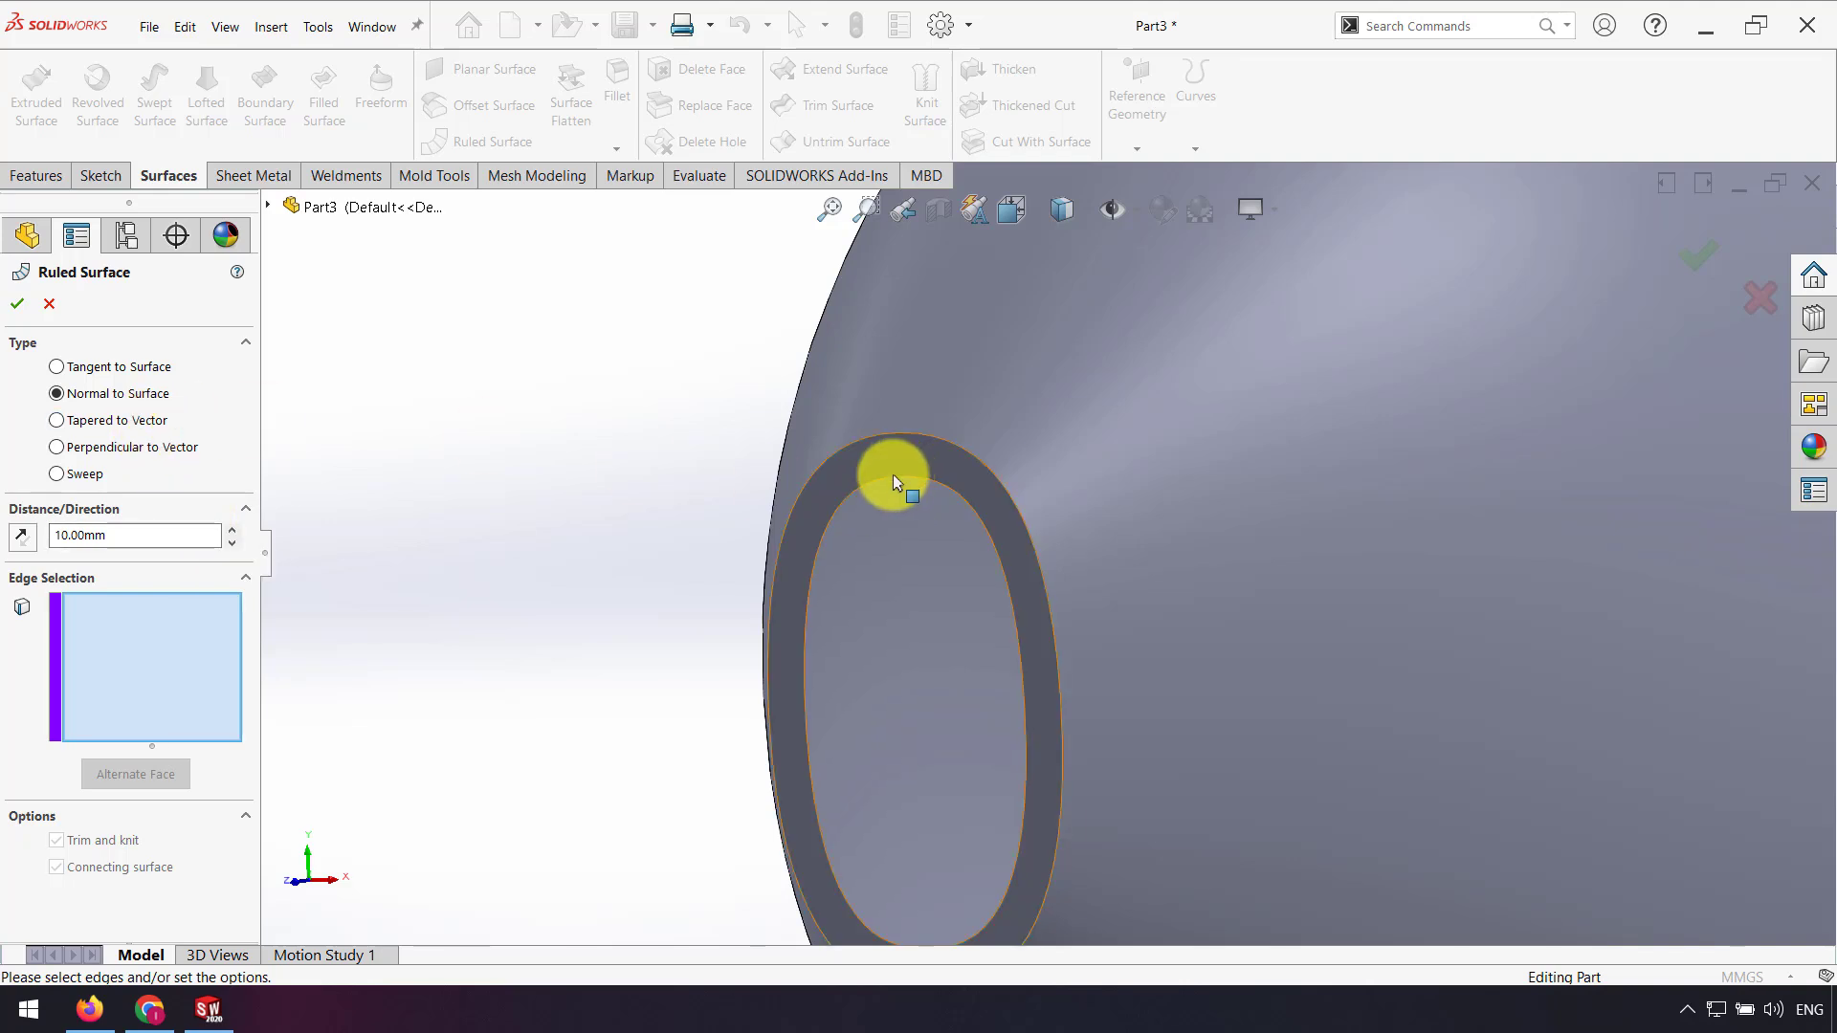
scroll(890, 479, up, 6)
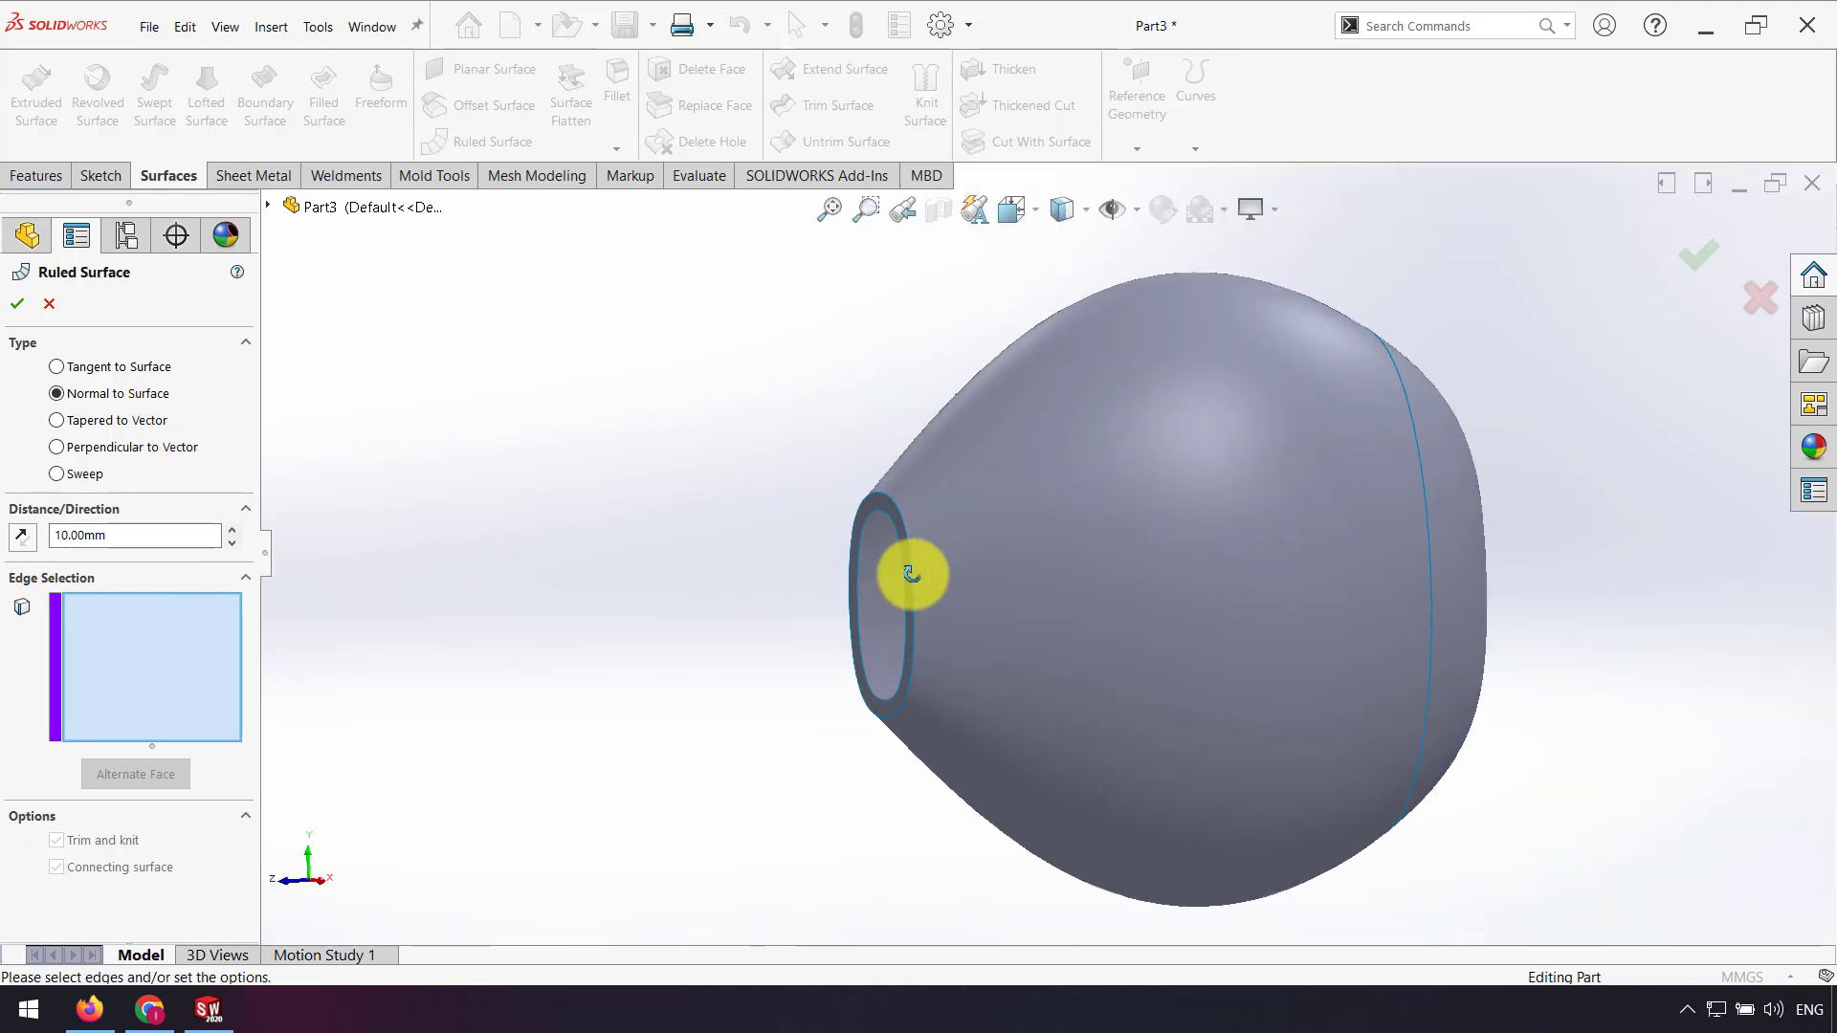
middle_drag(882, 714, 891, 745)
scroll(891, 745, down, 2)
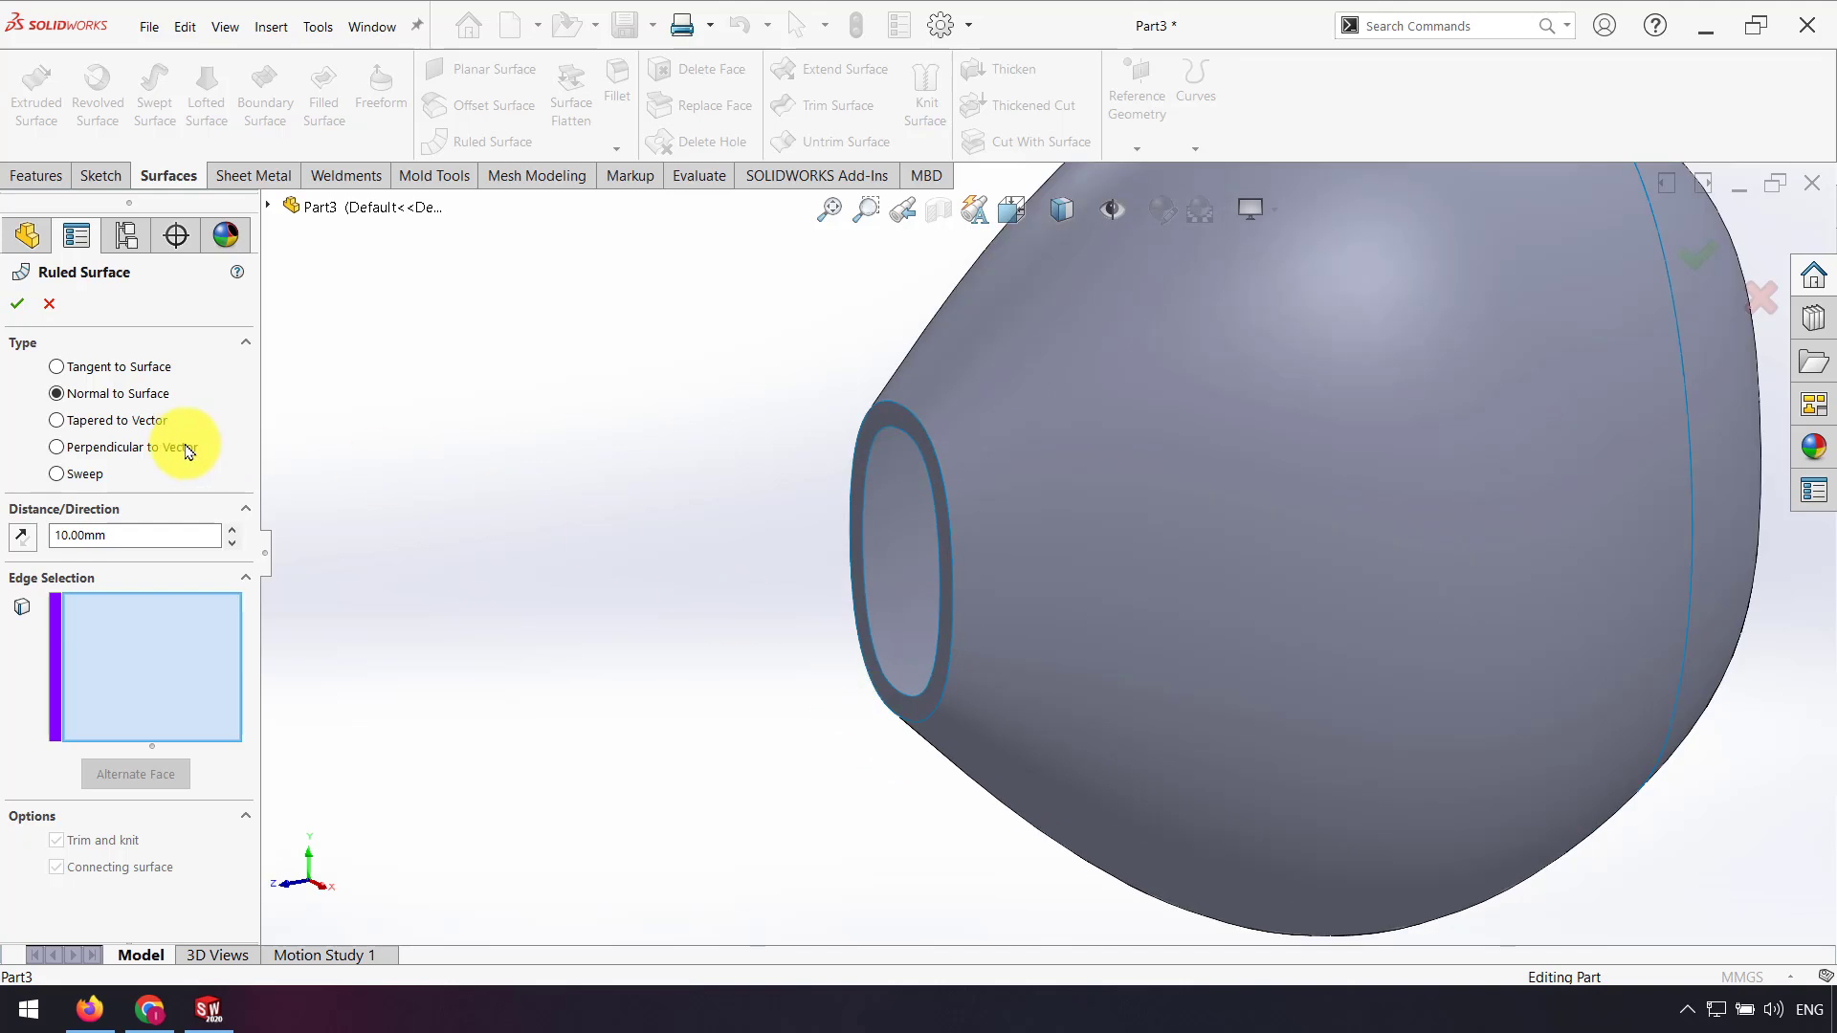
click(154, 450)
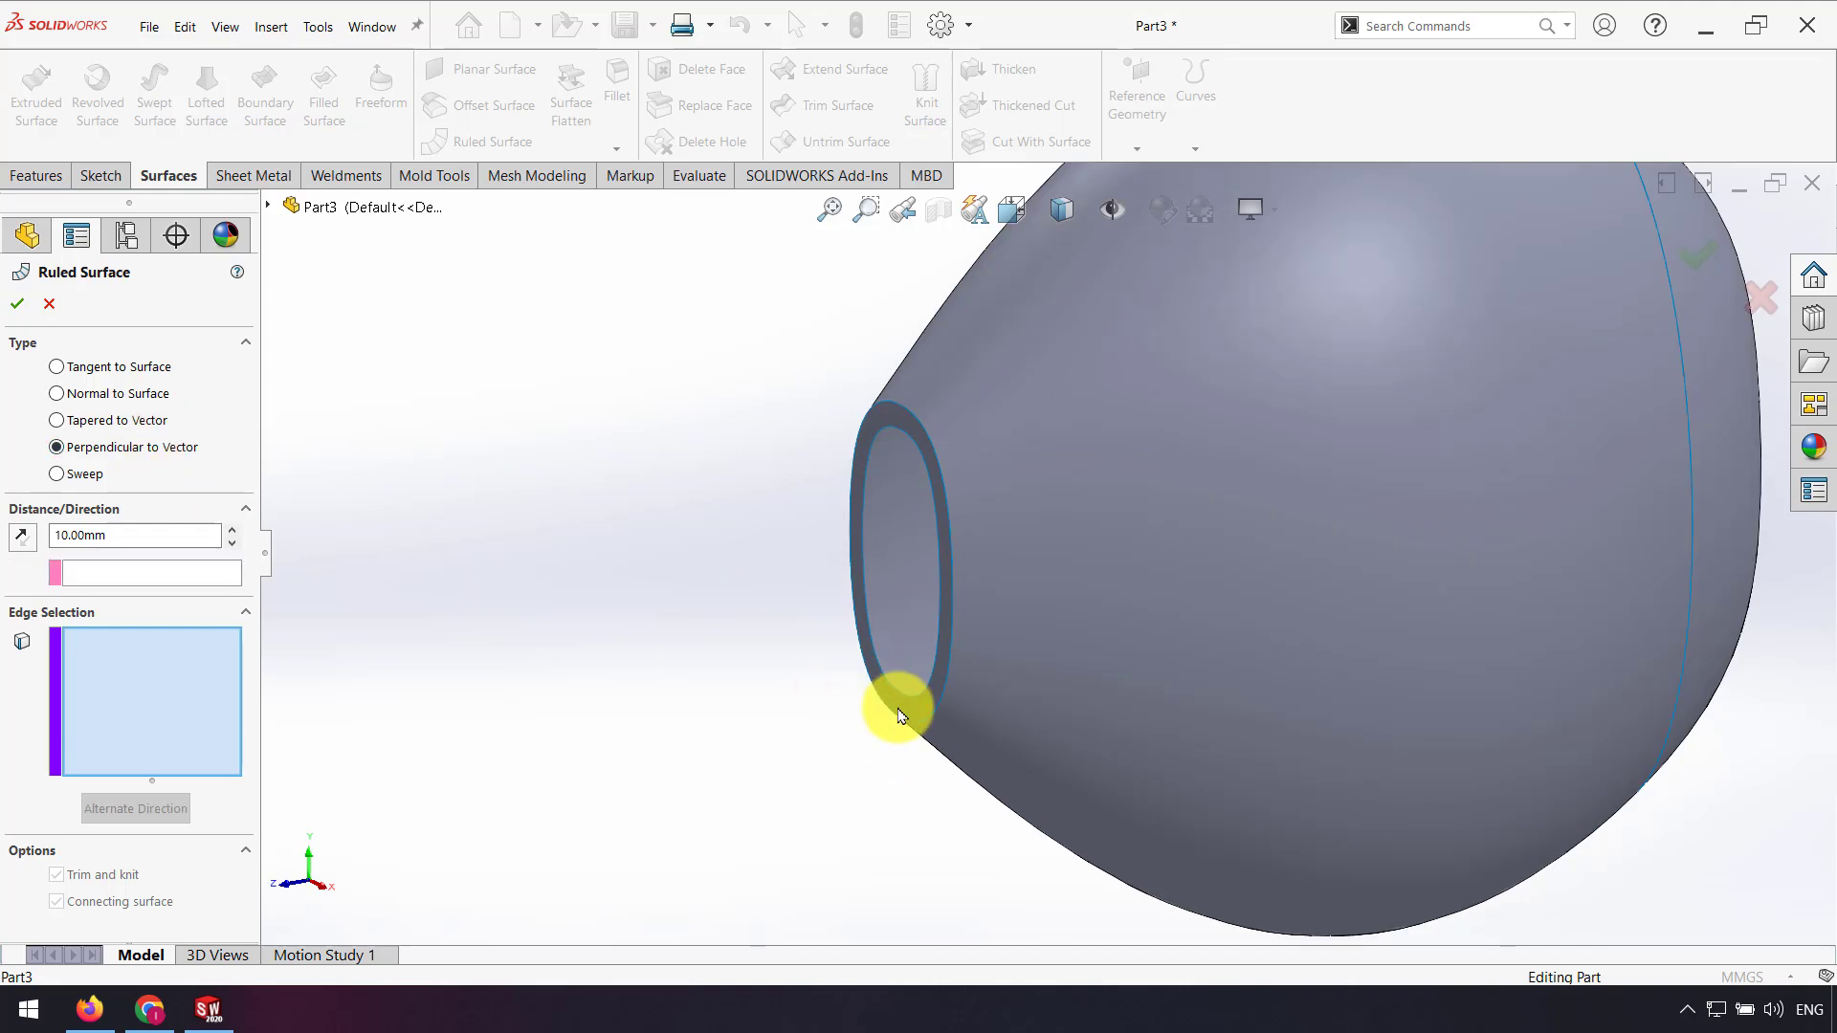
click(909, 692)
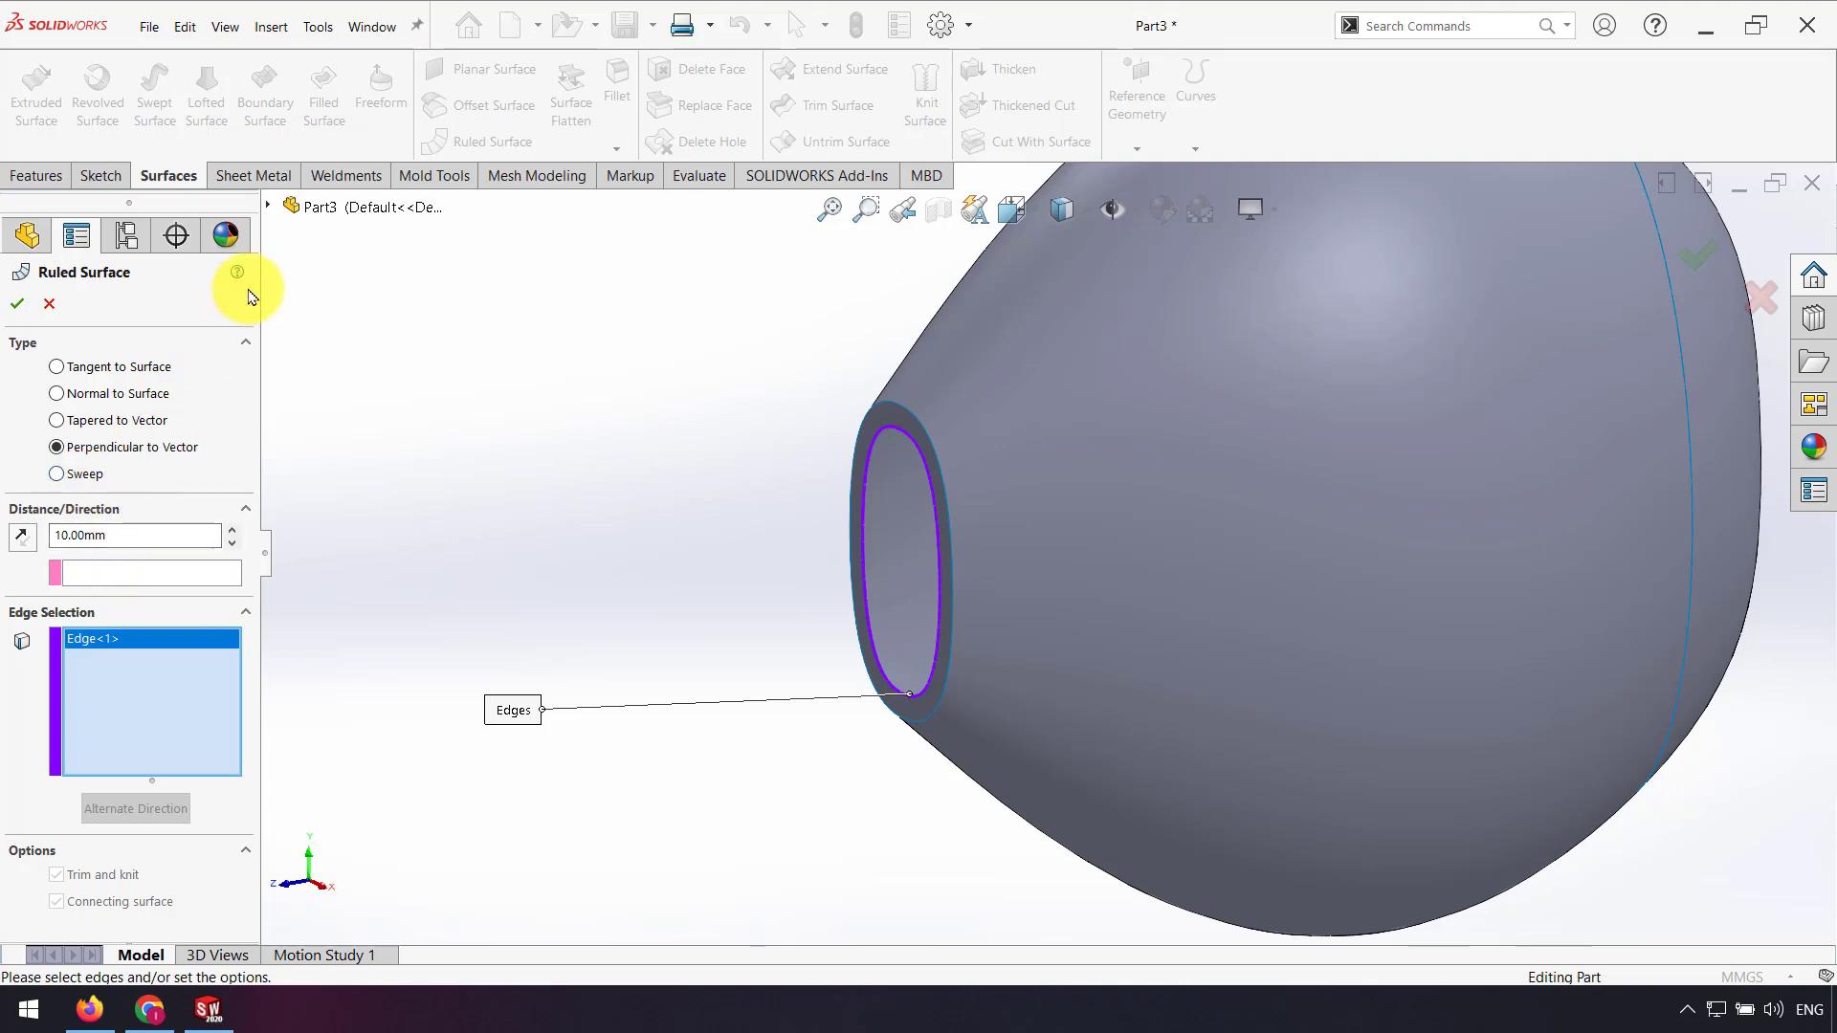
click(269, 206)
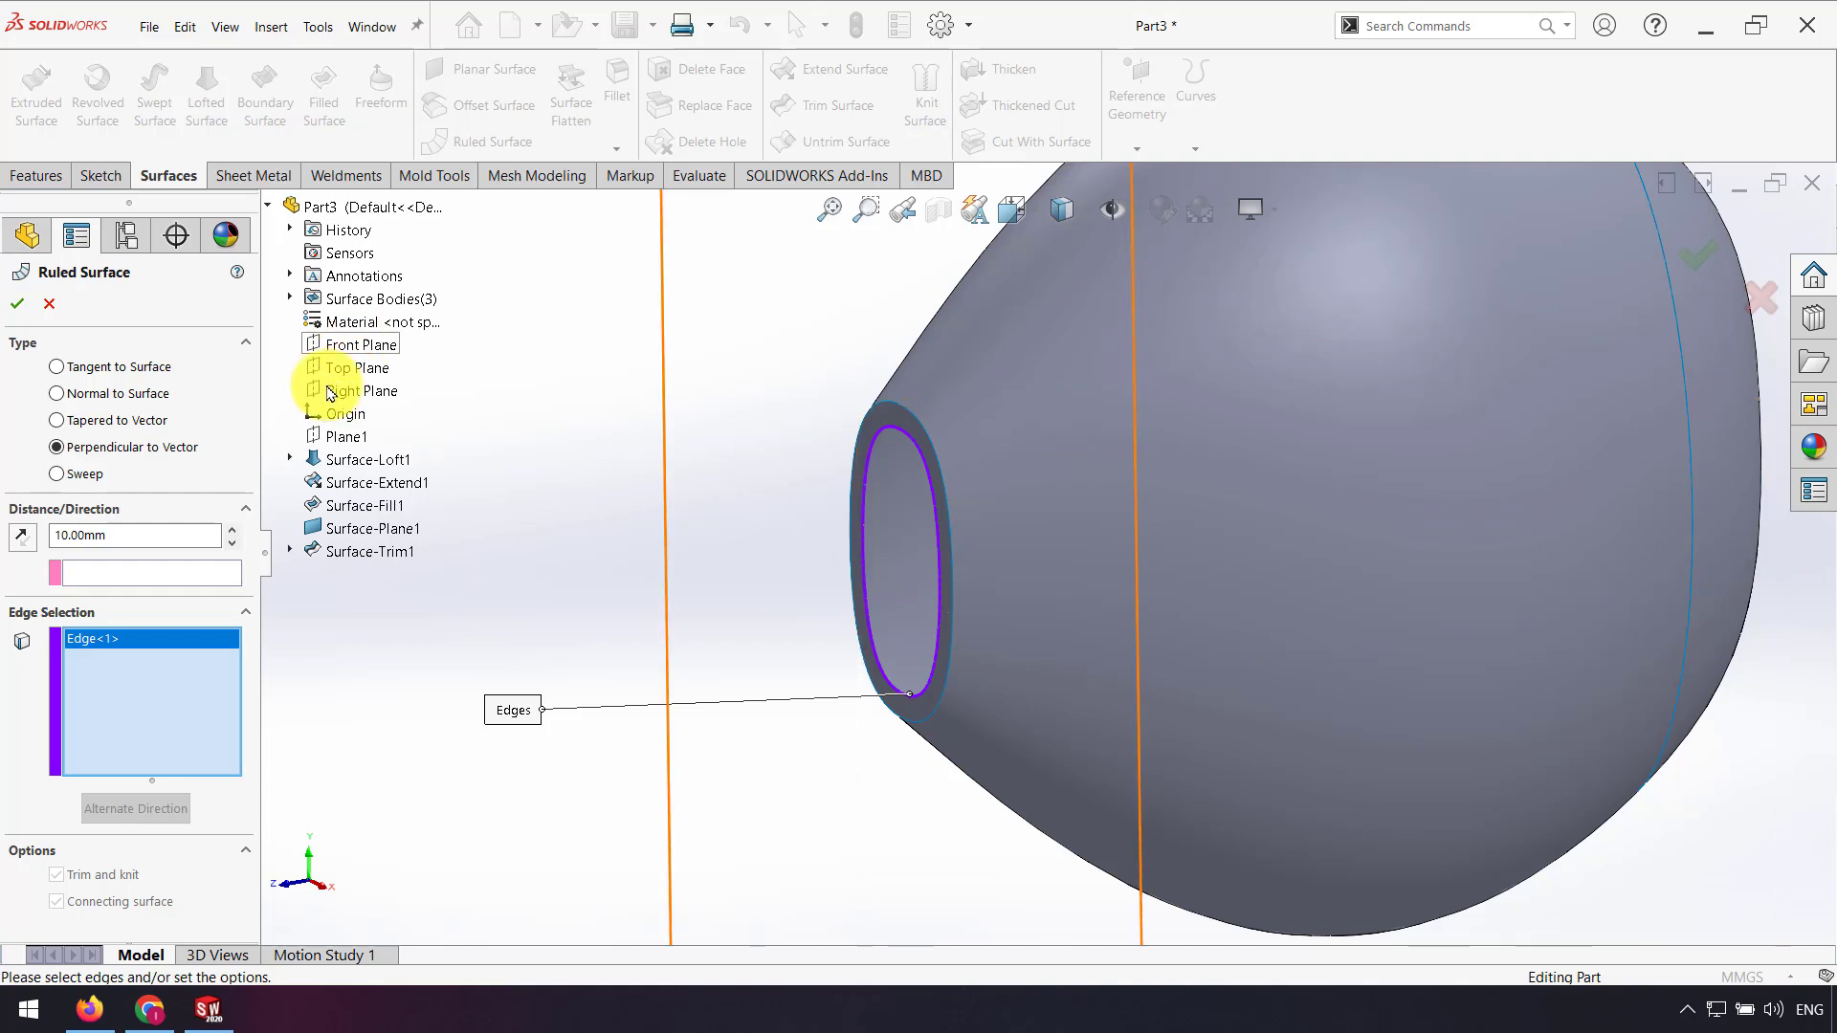
click(191, 573)
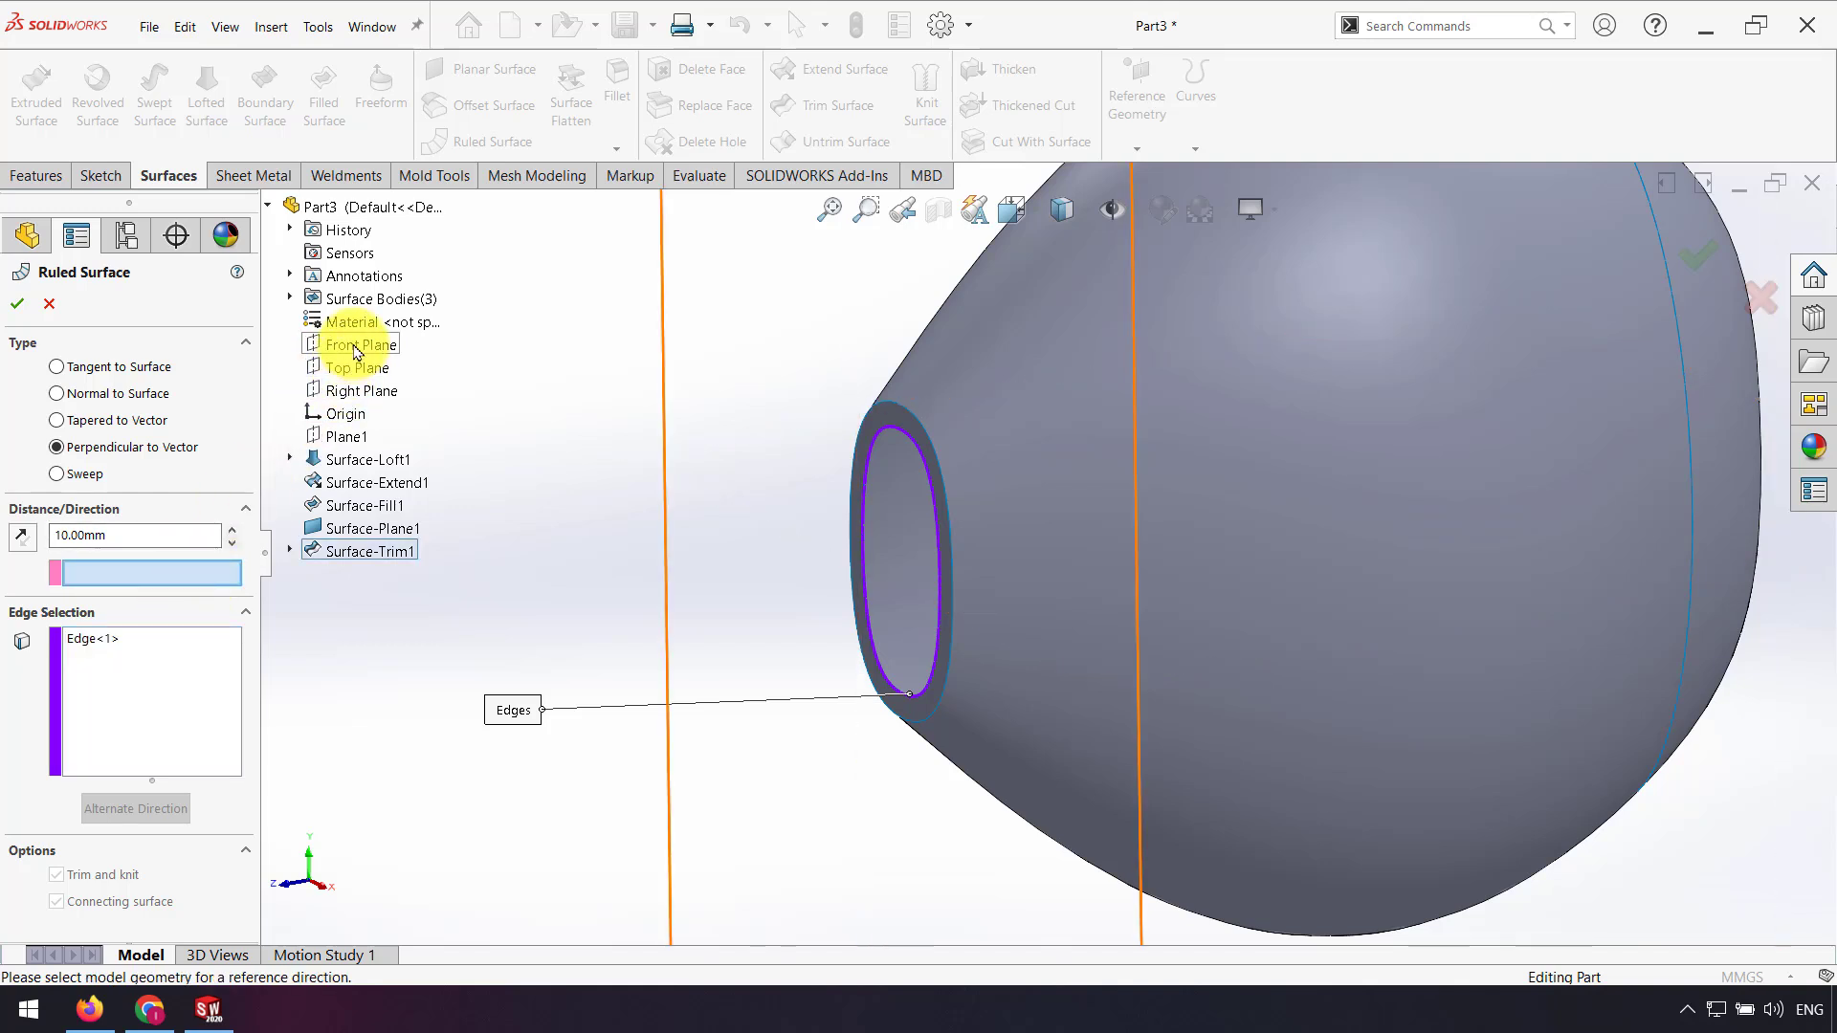
click(360, 392)
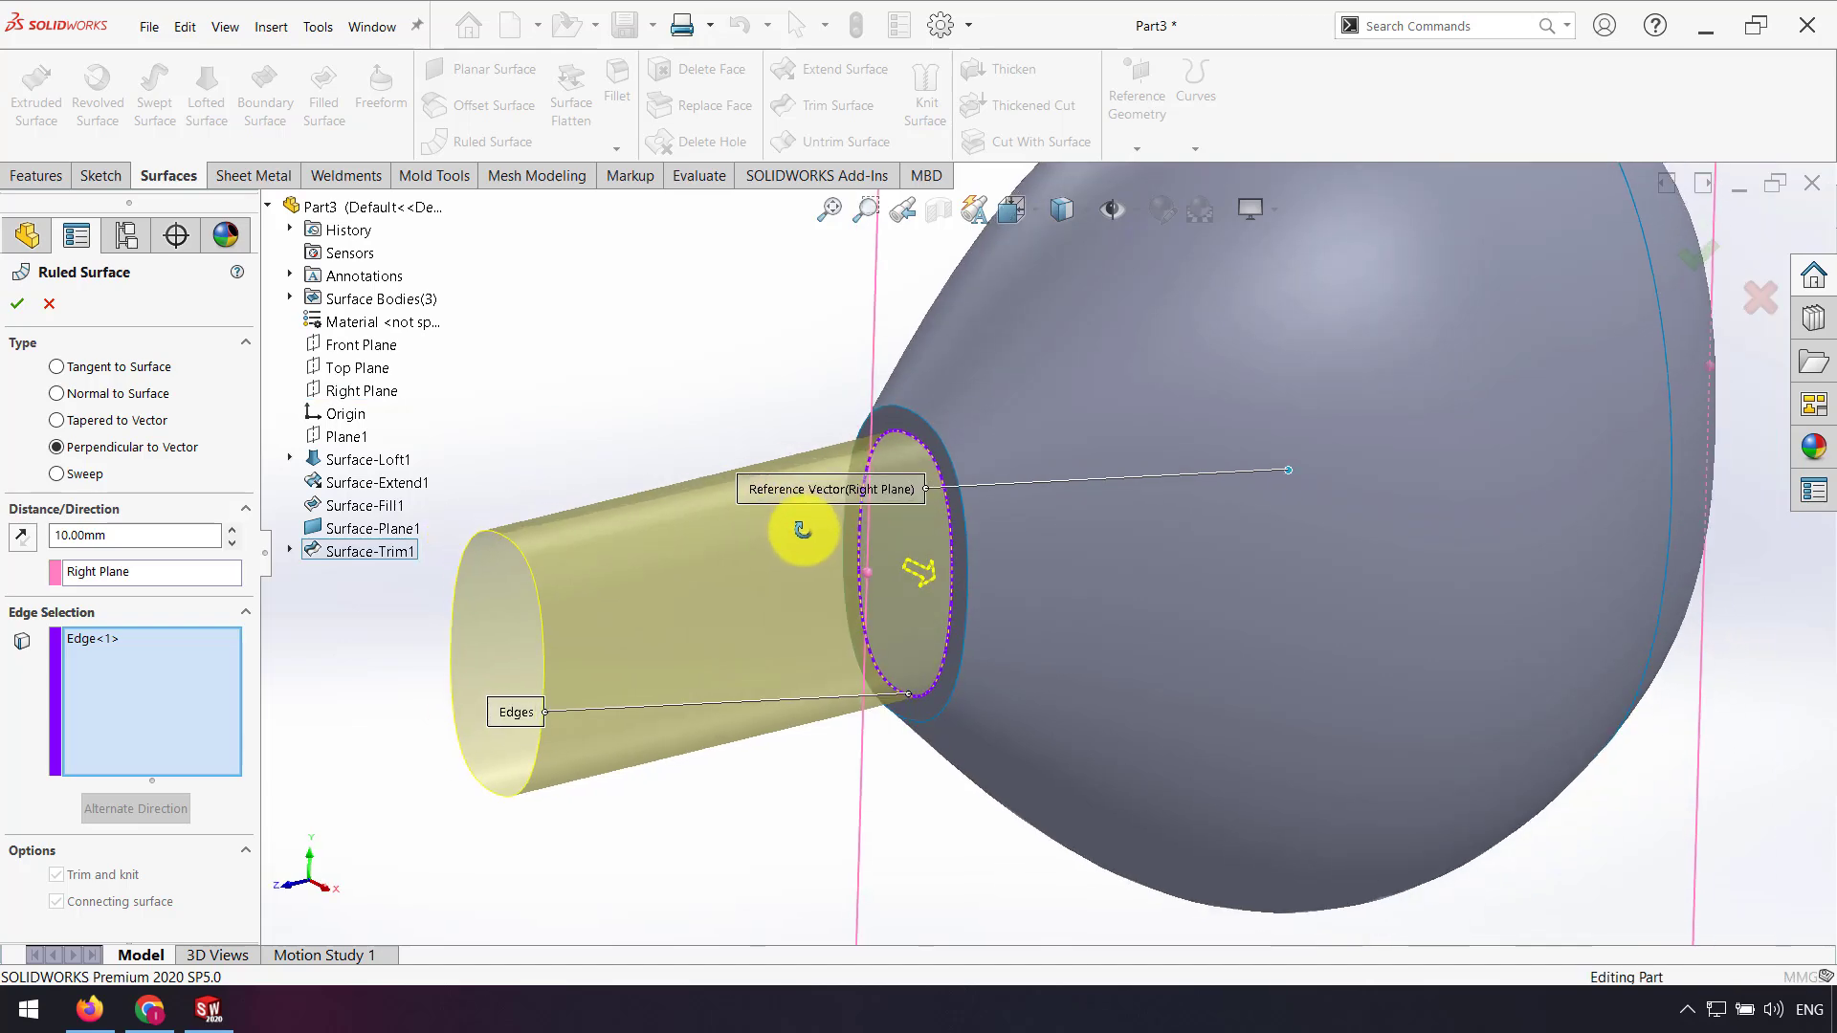
Step: Reverse the ruled surface into the bulb, set its distance to 1 mm and create it
mouse_move(802, 529)
middle_down()
mouse_move(910, 475)
mouse_move(813, 502)
middle_up()
click(21, 536)
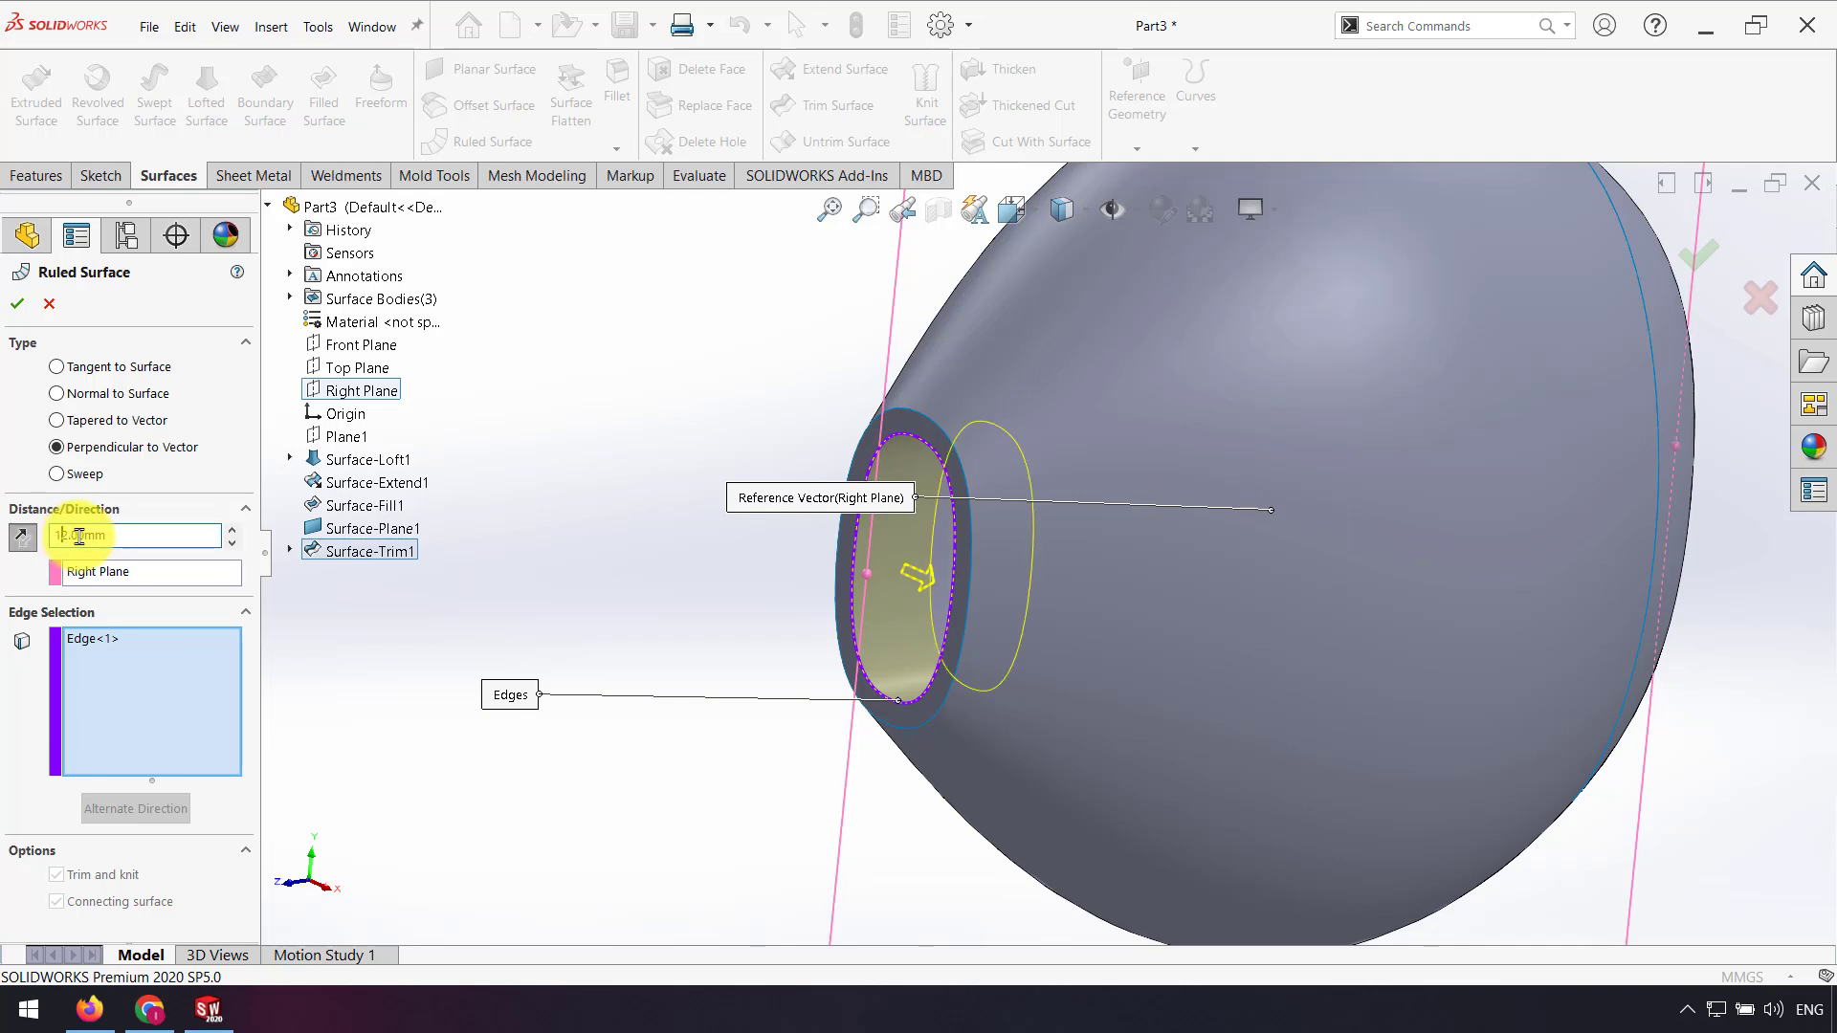
drag(116, 541, 12, 553)
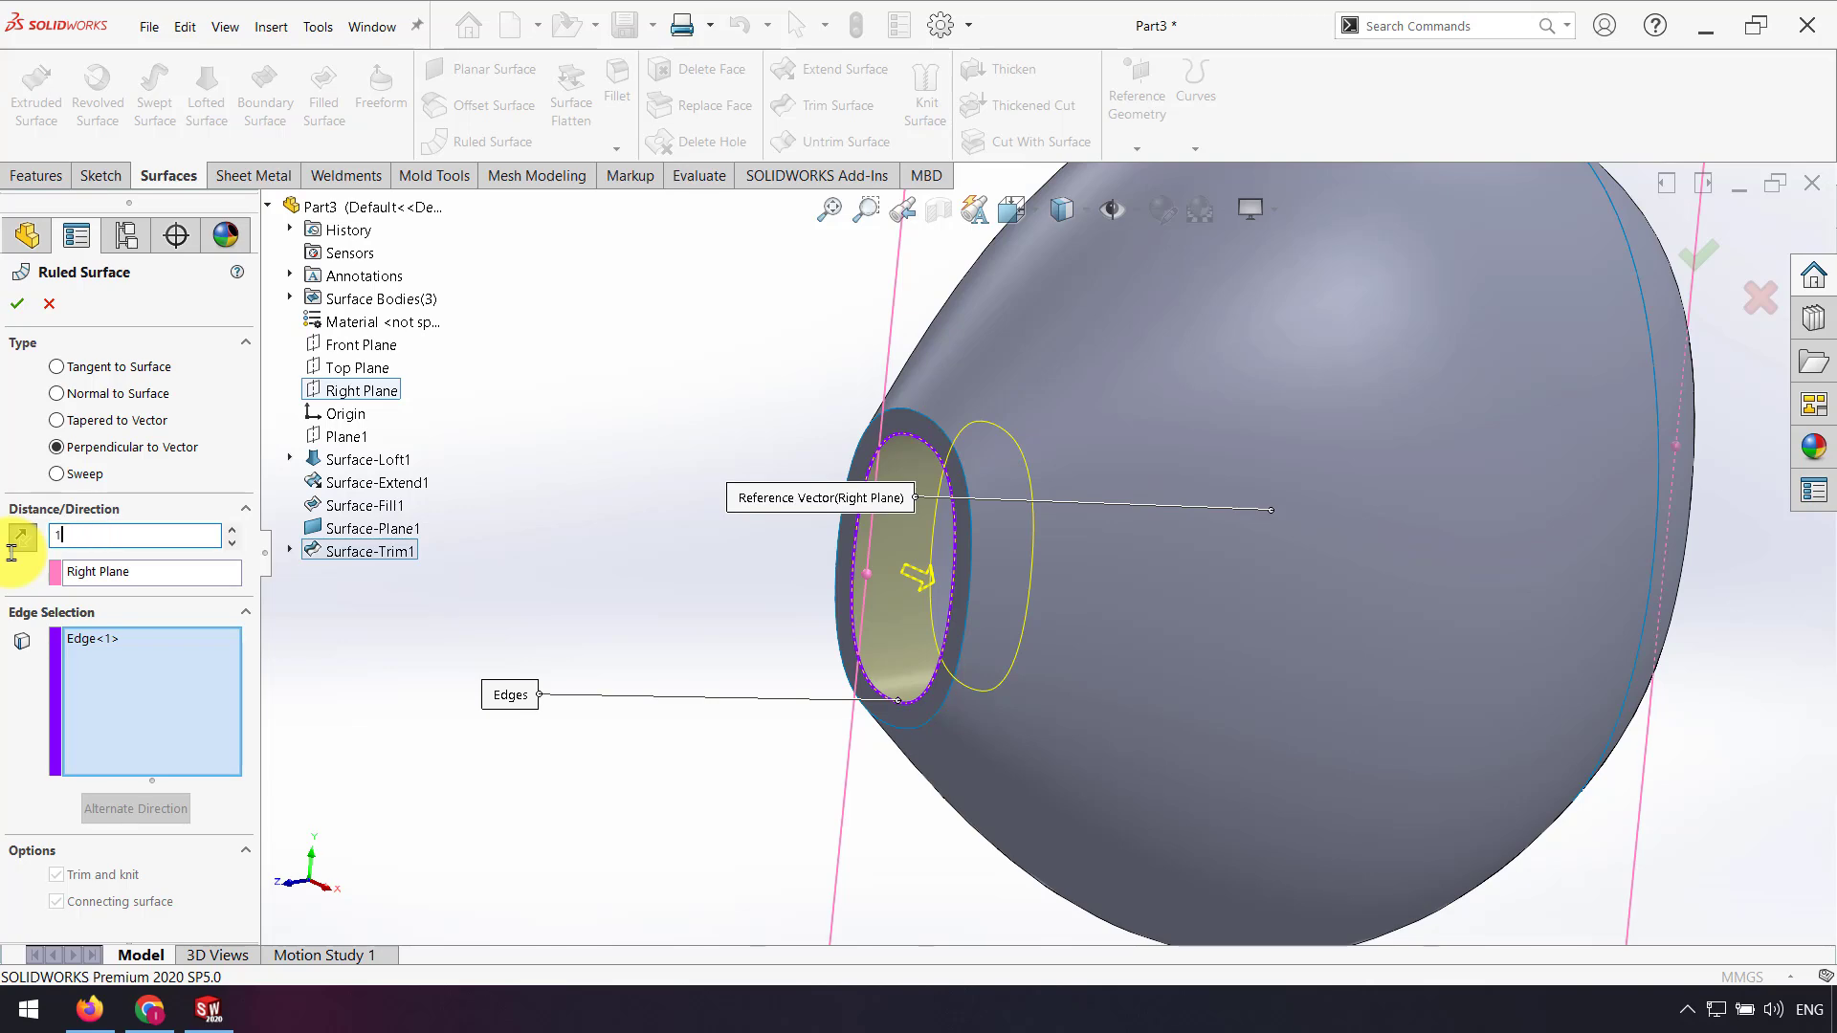
text(1)
key(Return)
middle_drag(922, 470, 895, 529)
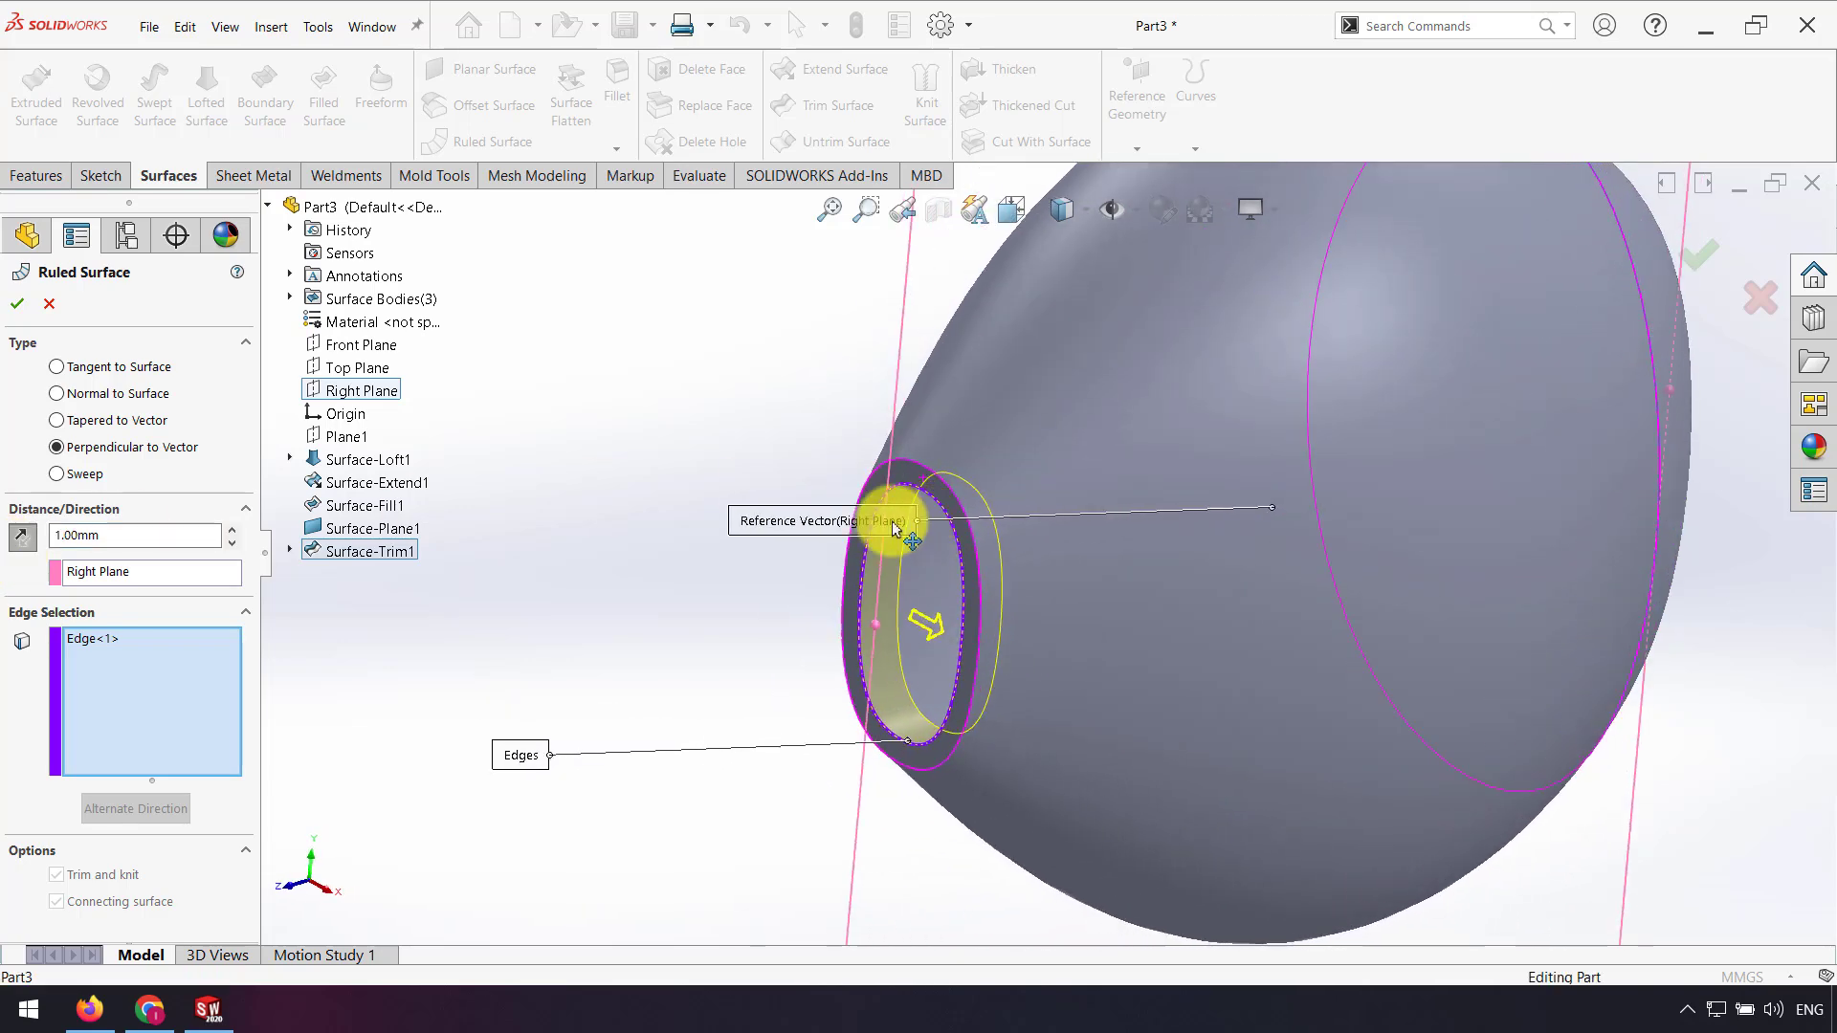
click(17, 304)
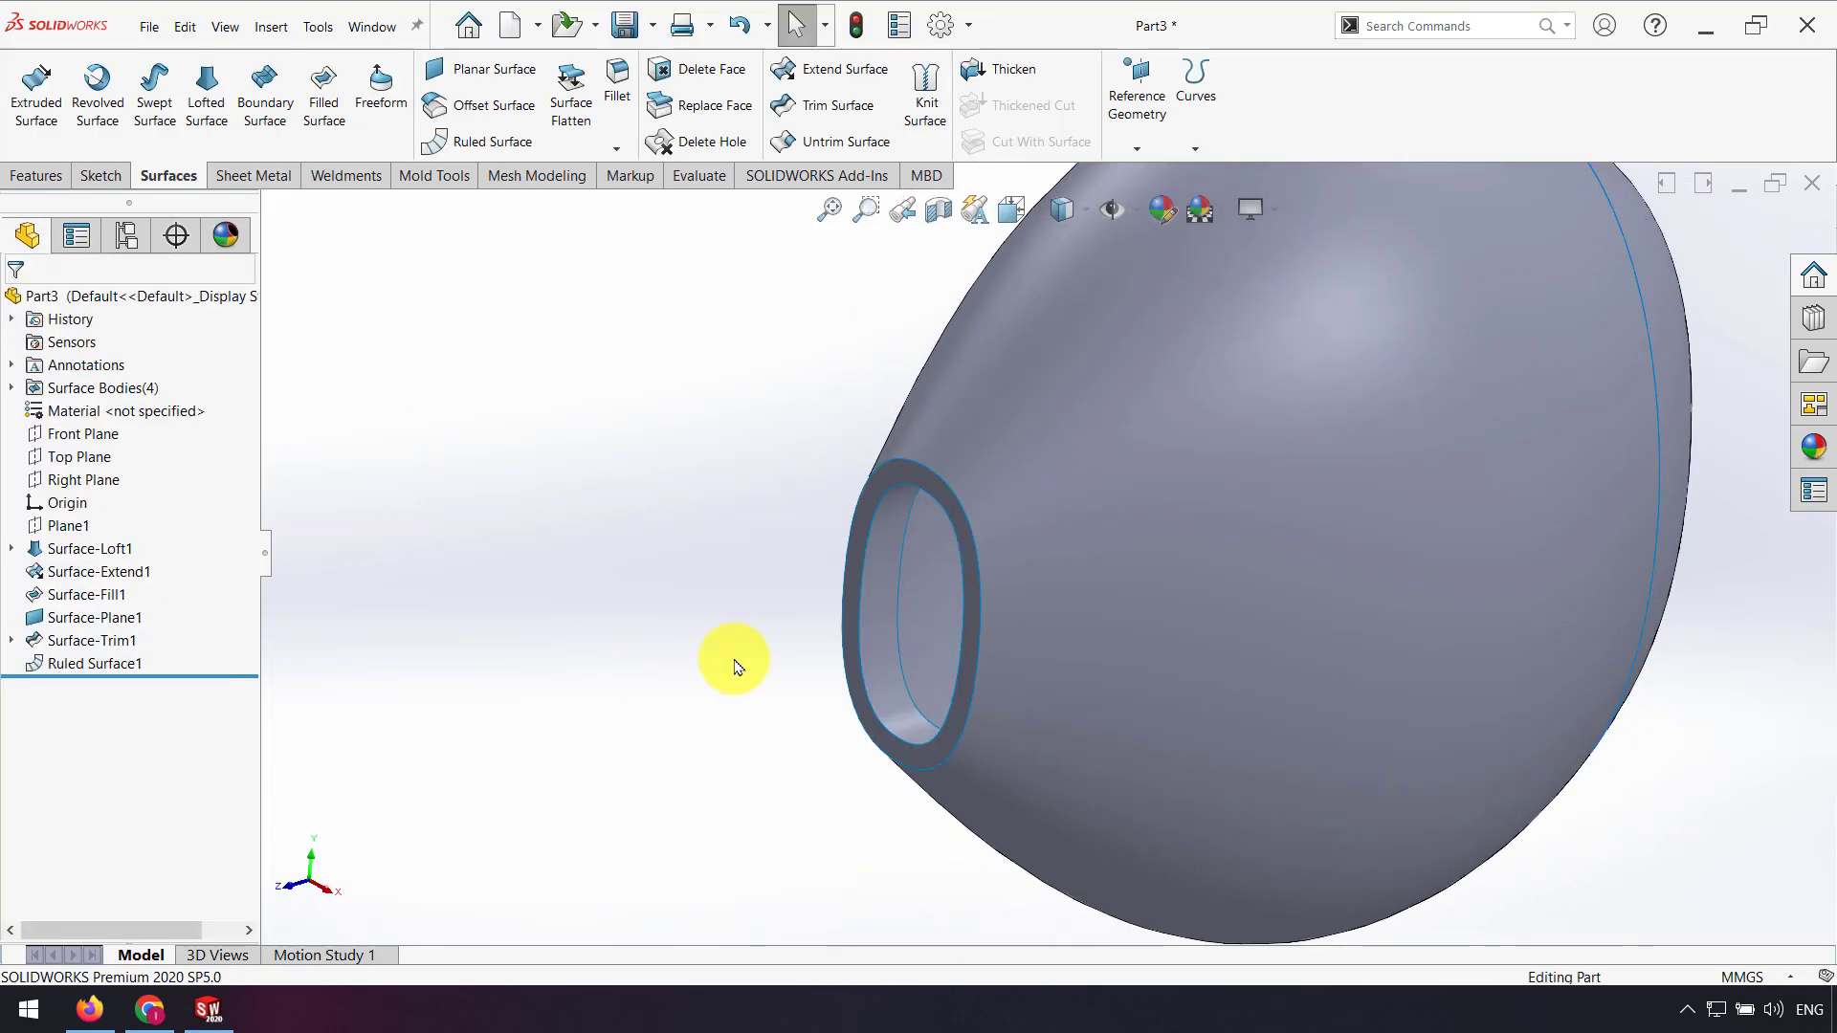
Step: Close the inner end of the ruled surface with a planar surface bounded by its oval edge
middle_drag(730, 665, 679, 534)
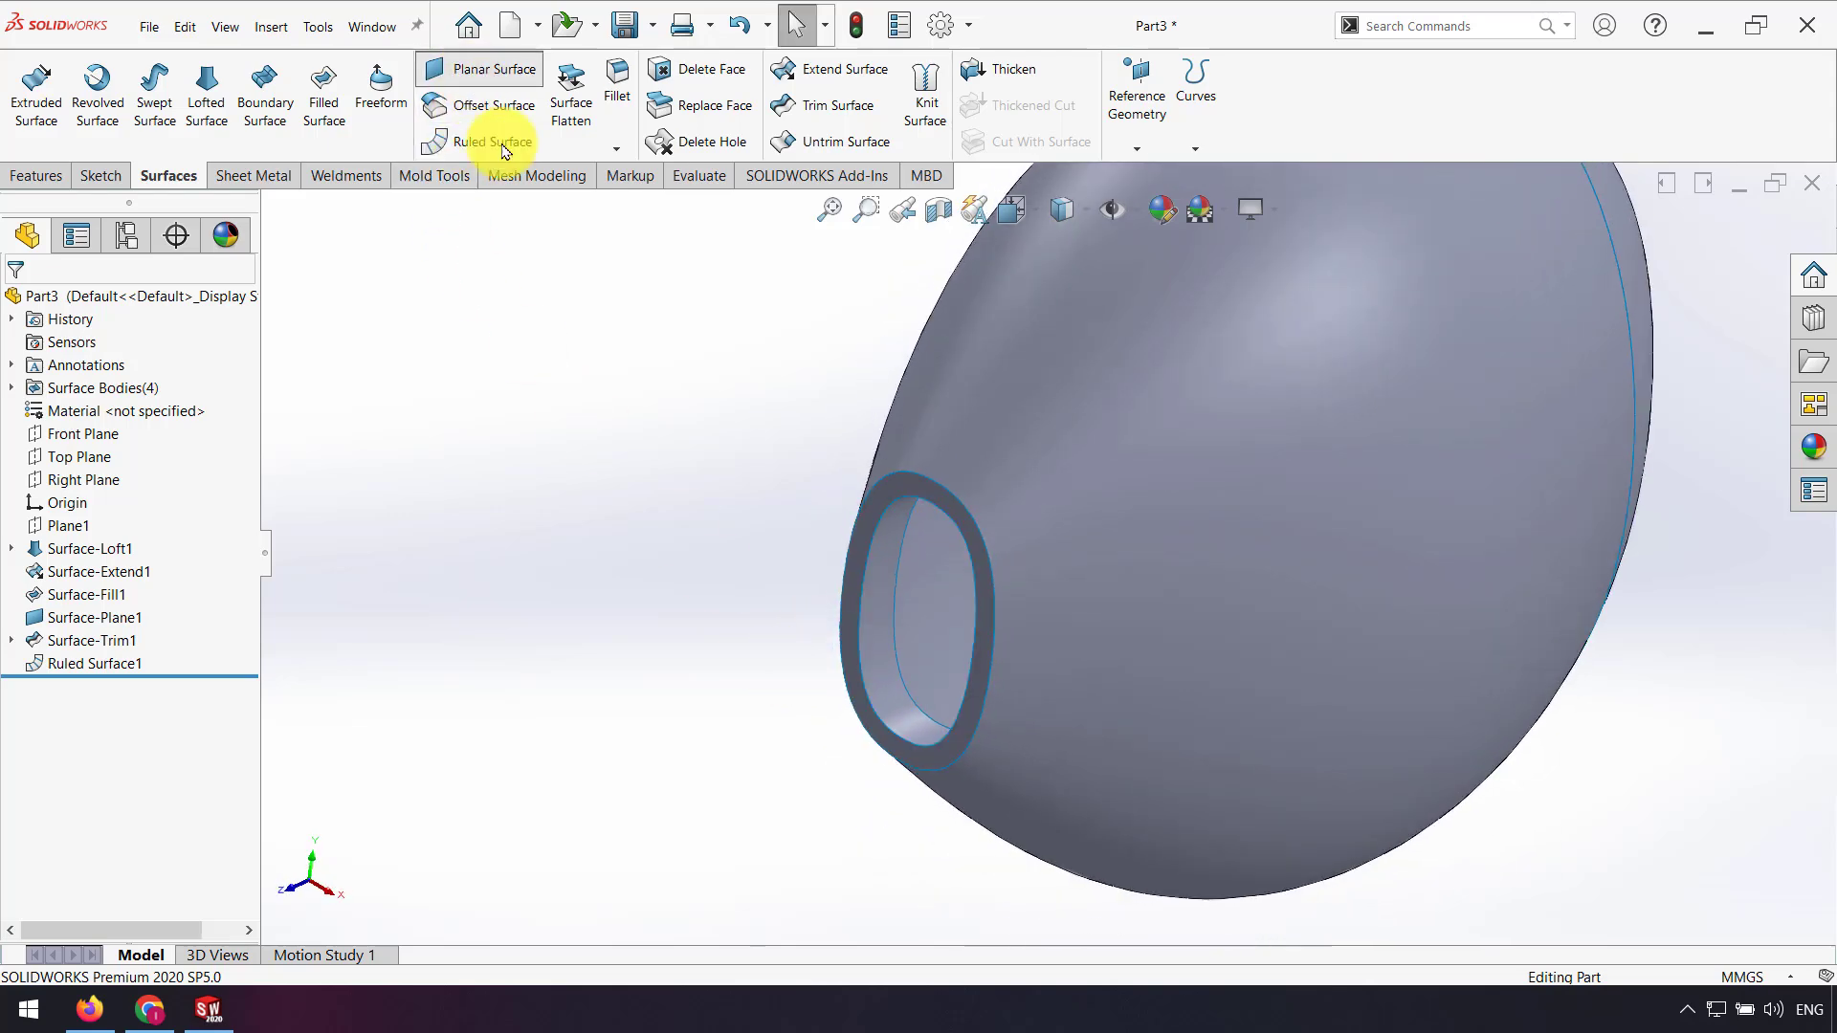
click(478, 69)
click(907, 699)
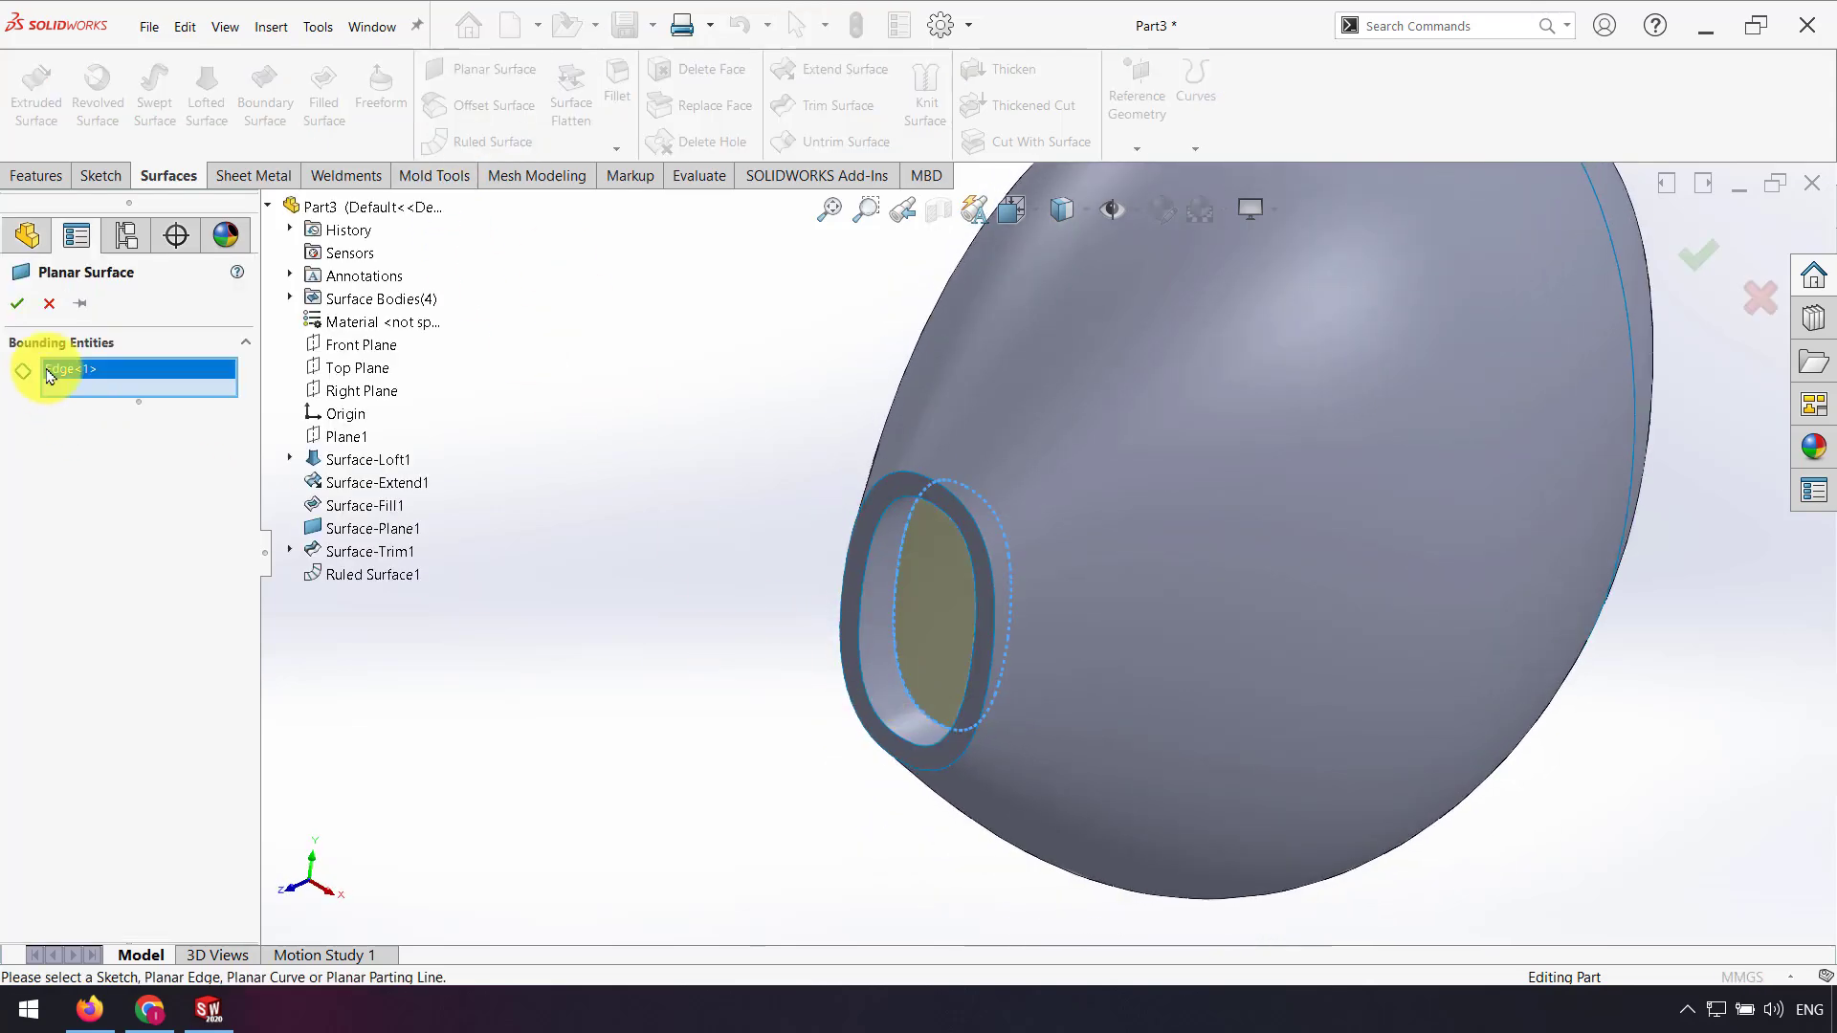
middle_drag(822, 631, 852, 540)
scroll(833, 578, up, 4)
scroll(1459, 454, down, 2)
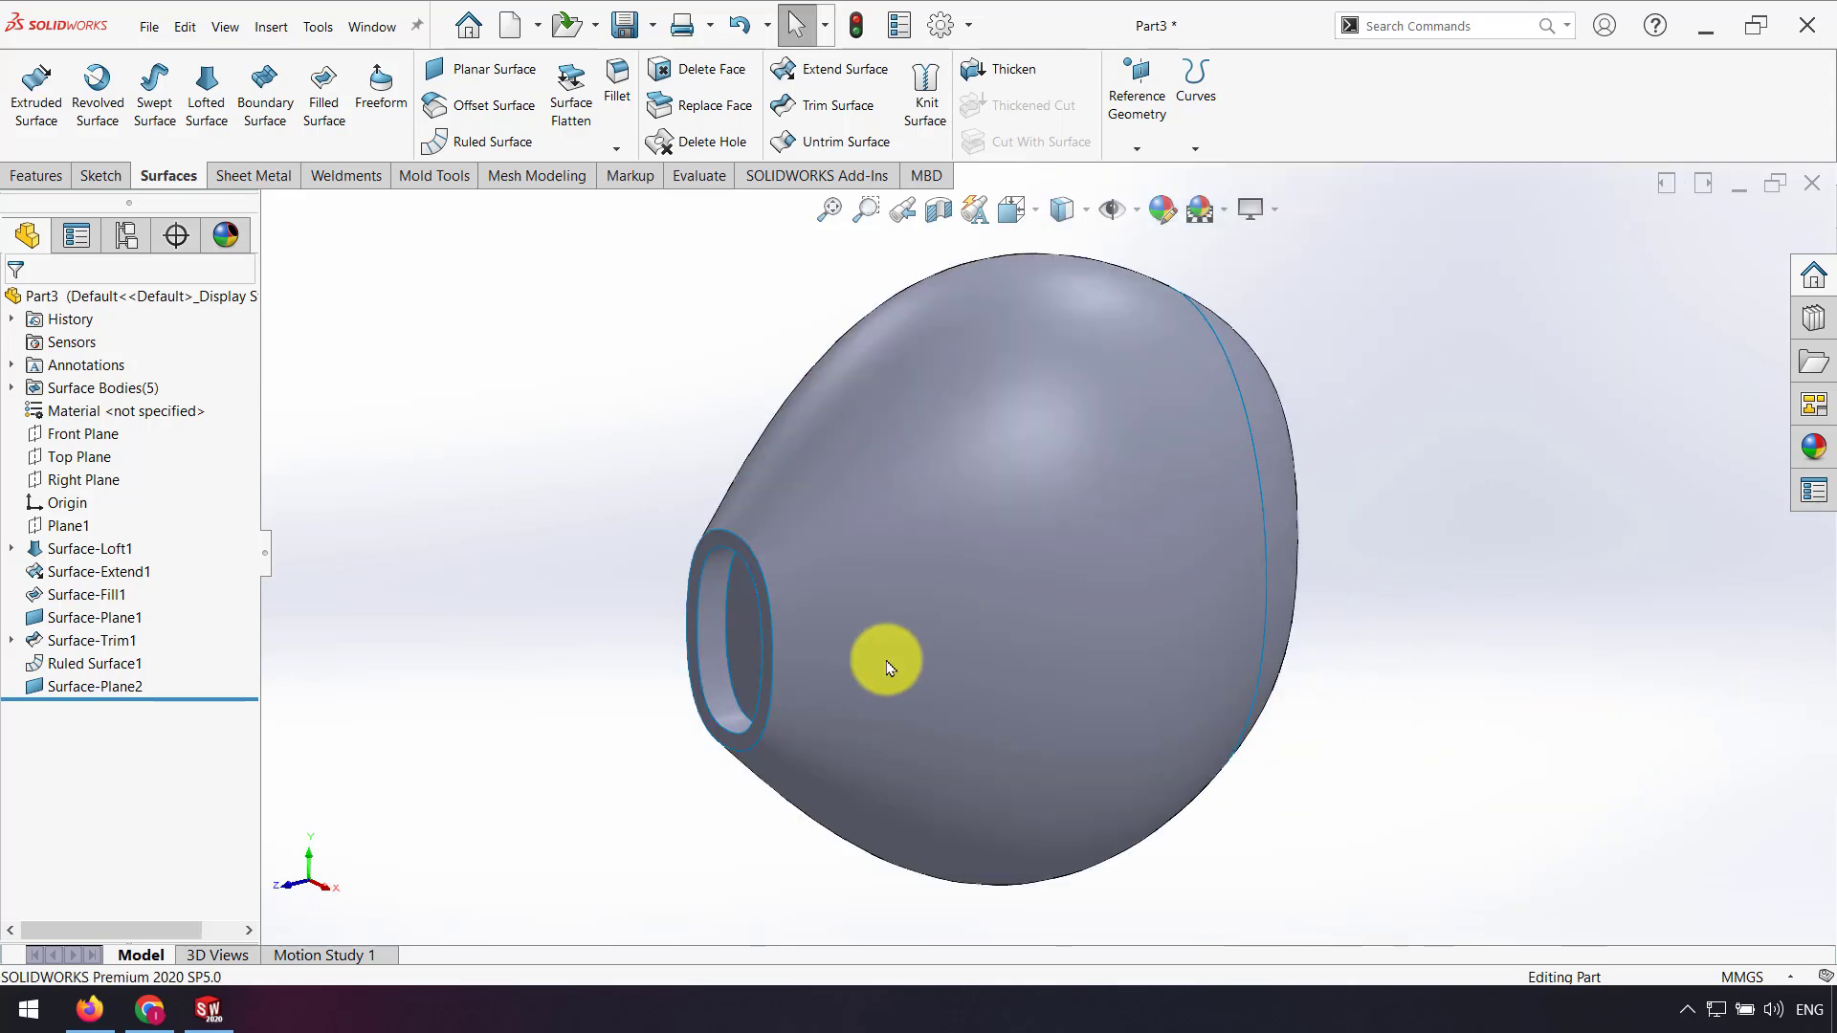
Step: Knit the filled cap, the main bulb surface, the recess floor, the ruled wall and the end ring into one surface body
mouse_move(887, 660)
middle_down()
mouse_move(934, 663)
mouse_move(869, 691)
middle_up()
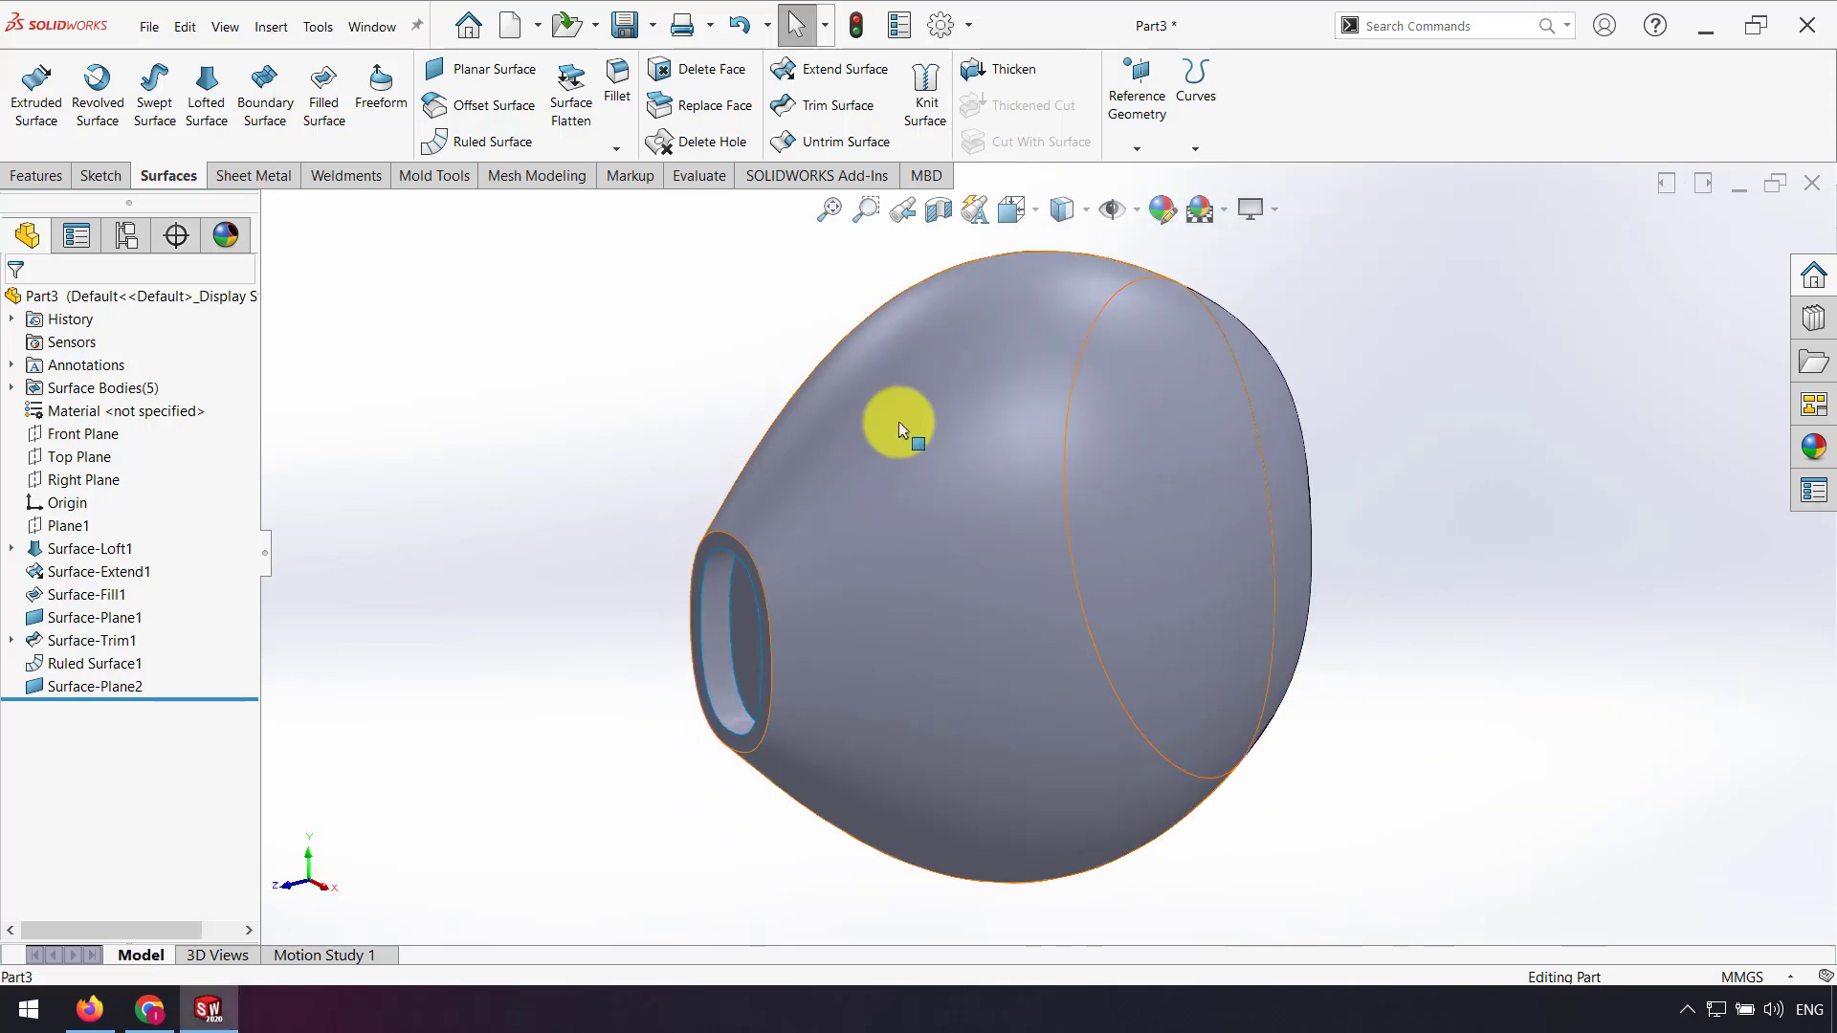
click(925, 91)
click(1255, 383)
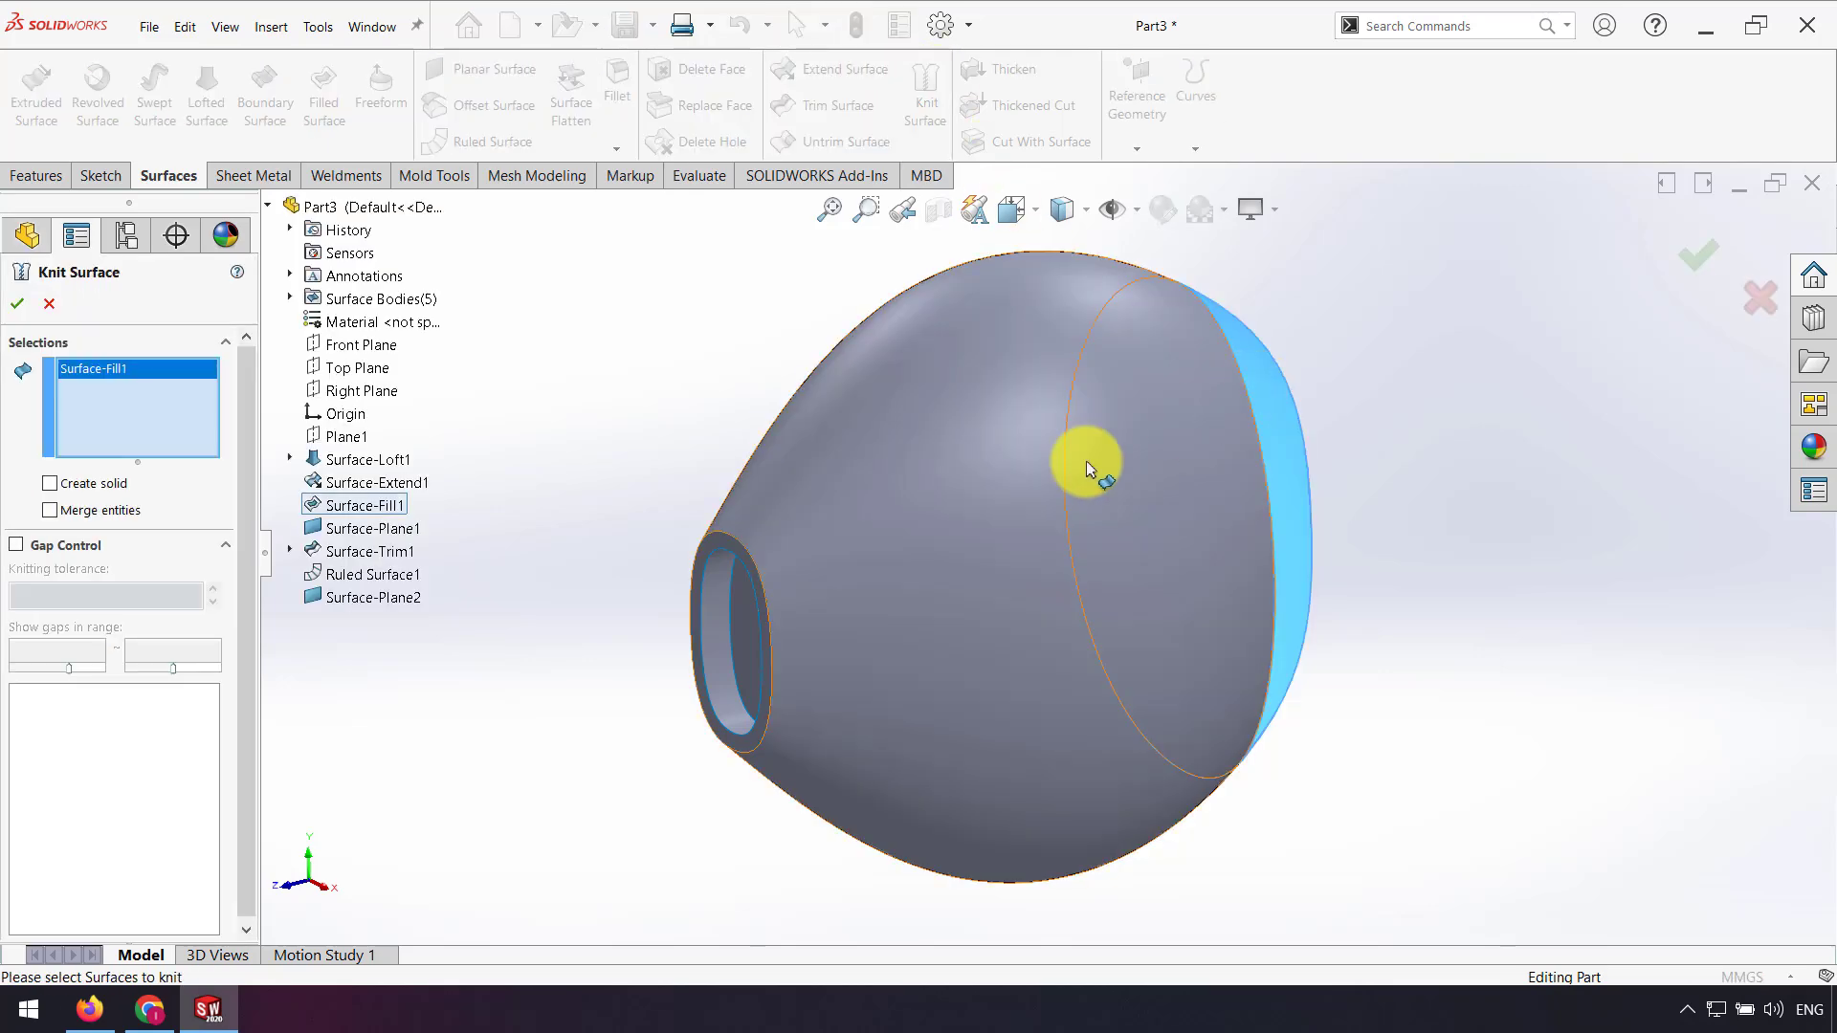
click(1087, 461)
scroll(756, 624, down, 4)
click(895, 639)
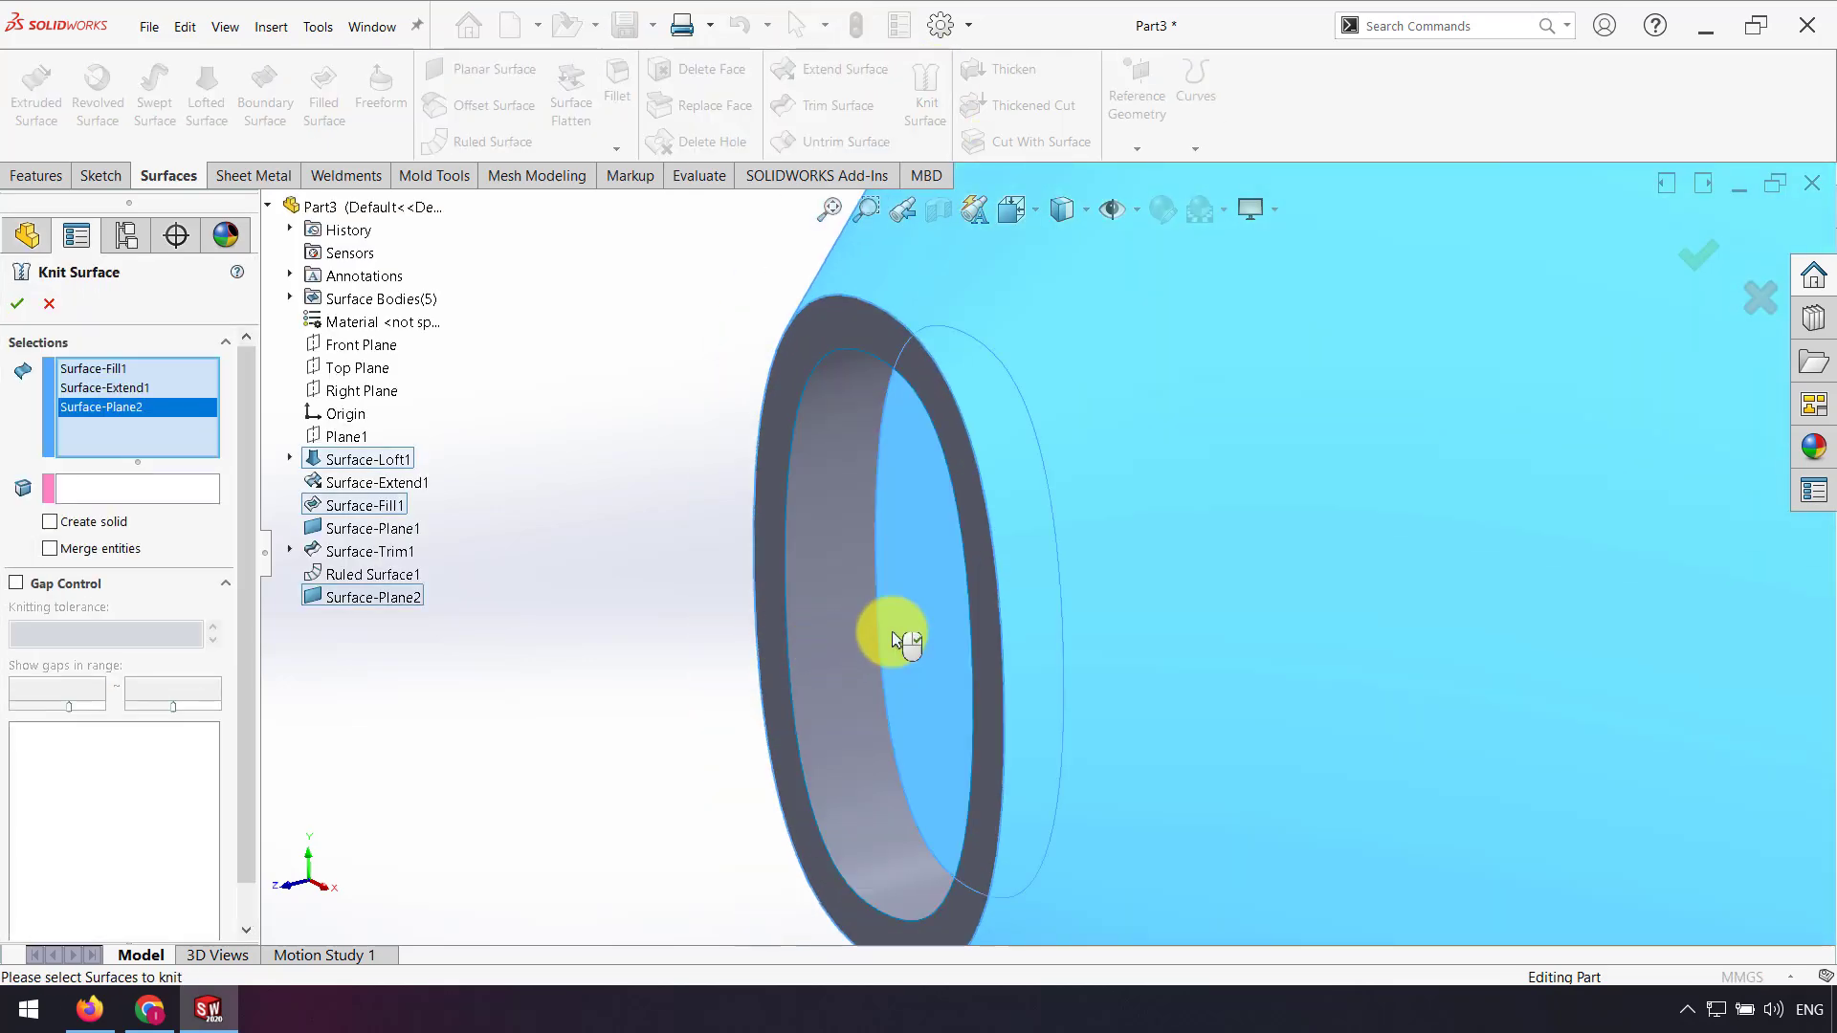
click(811, 643)
click(767, 645)
scroll(763, 632, up, 5)
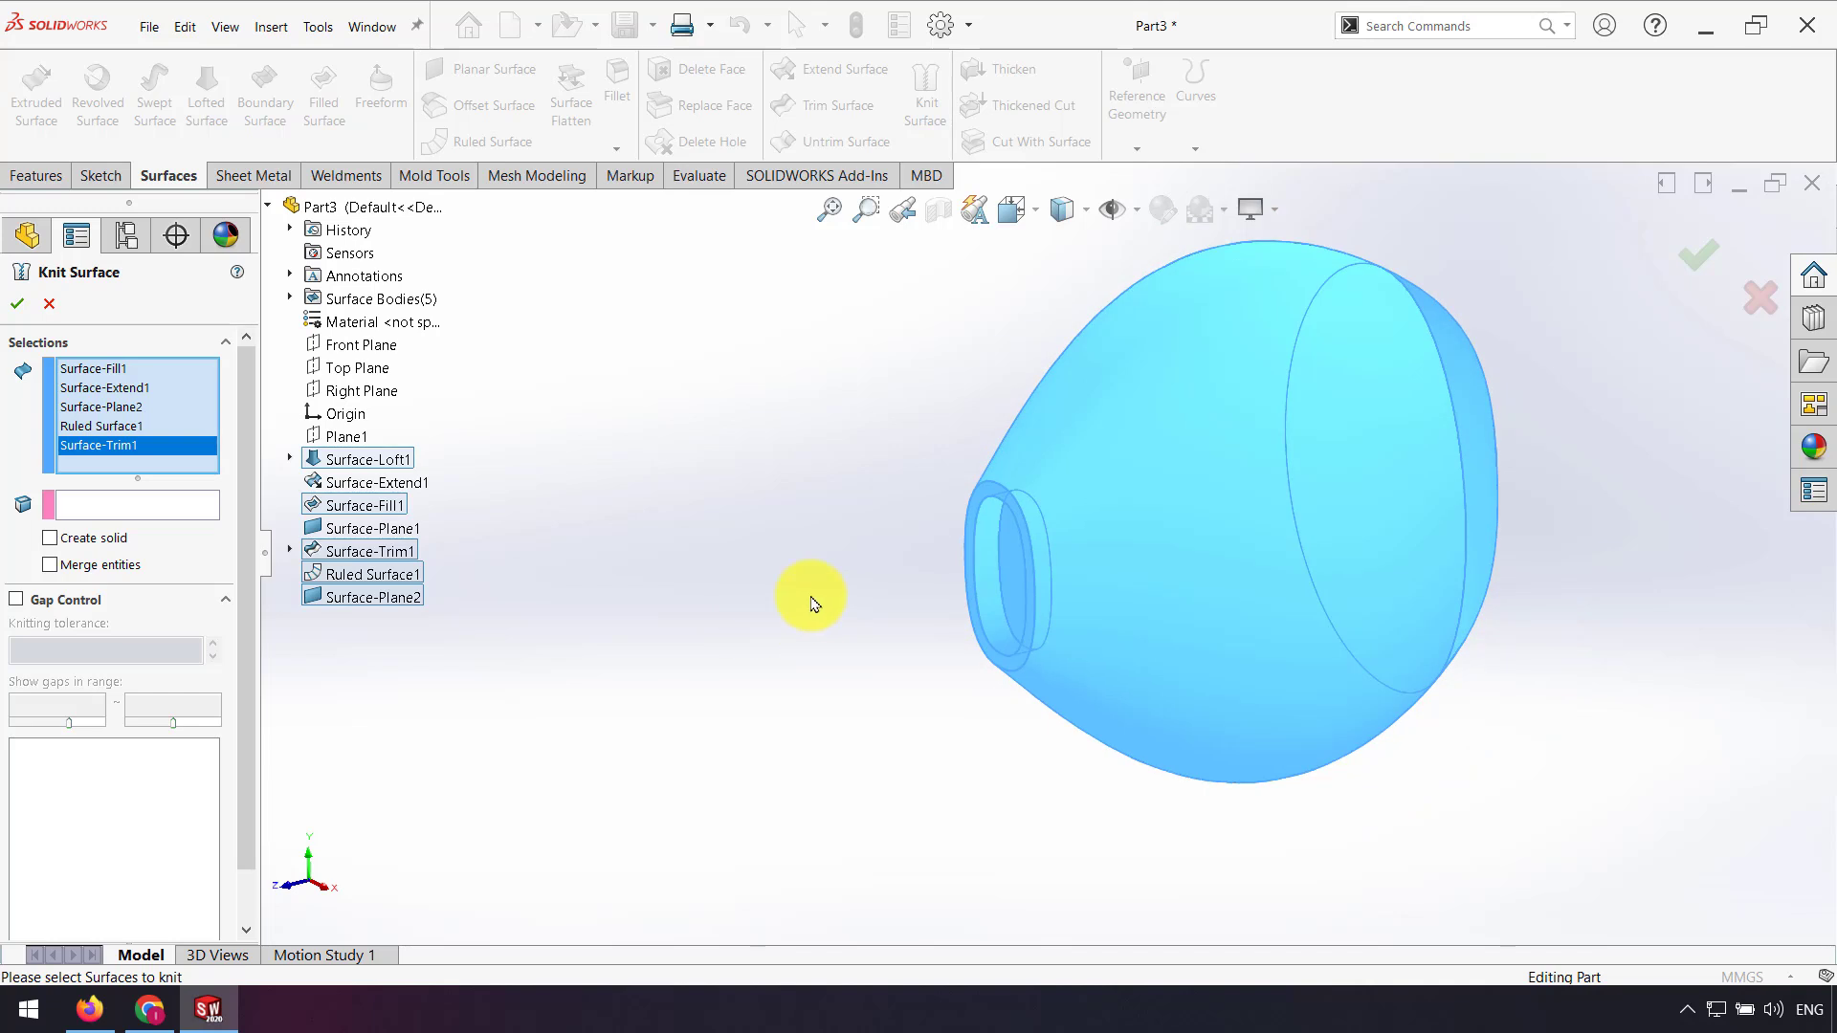
click(16, 305)
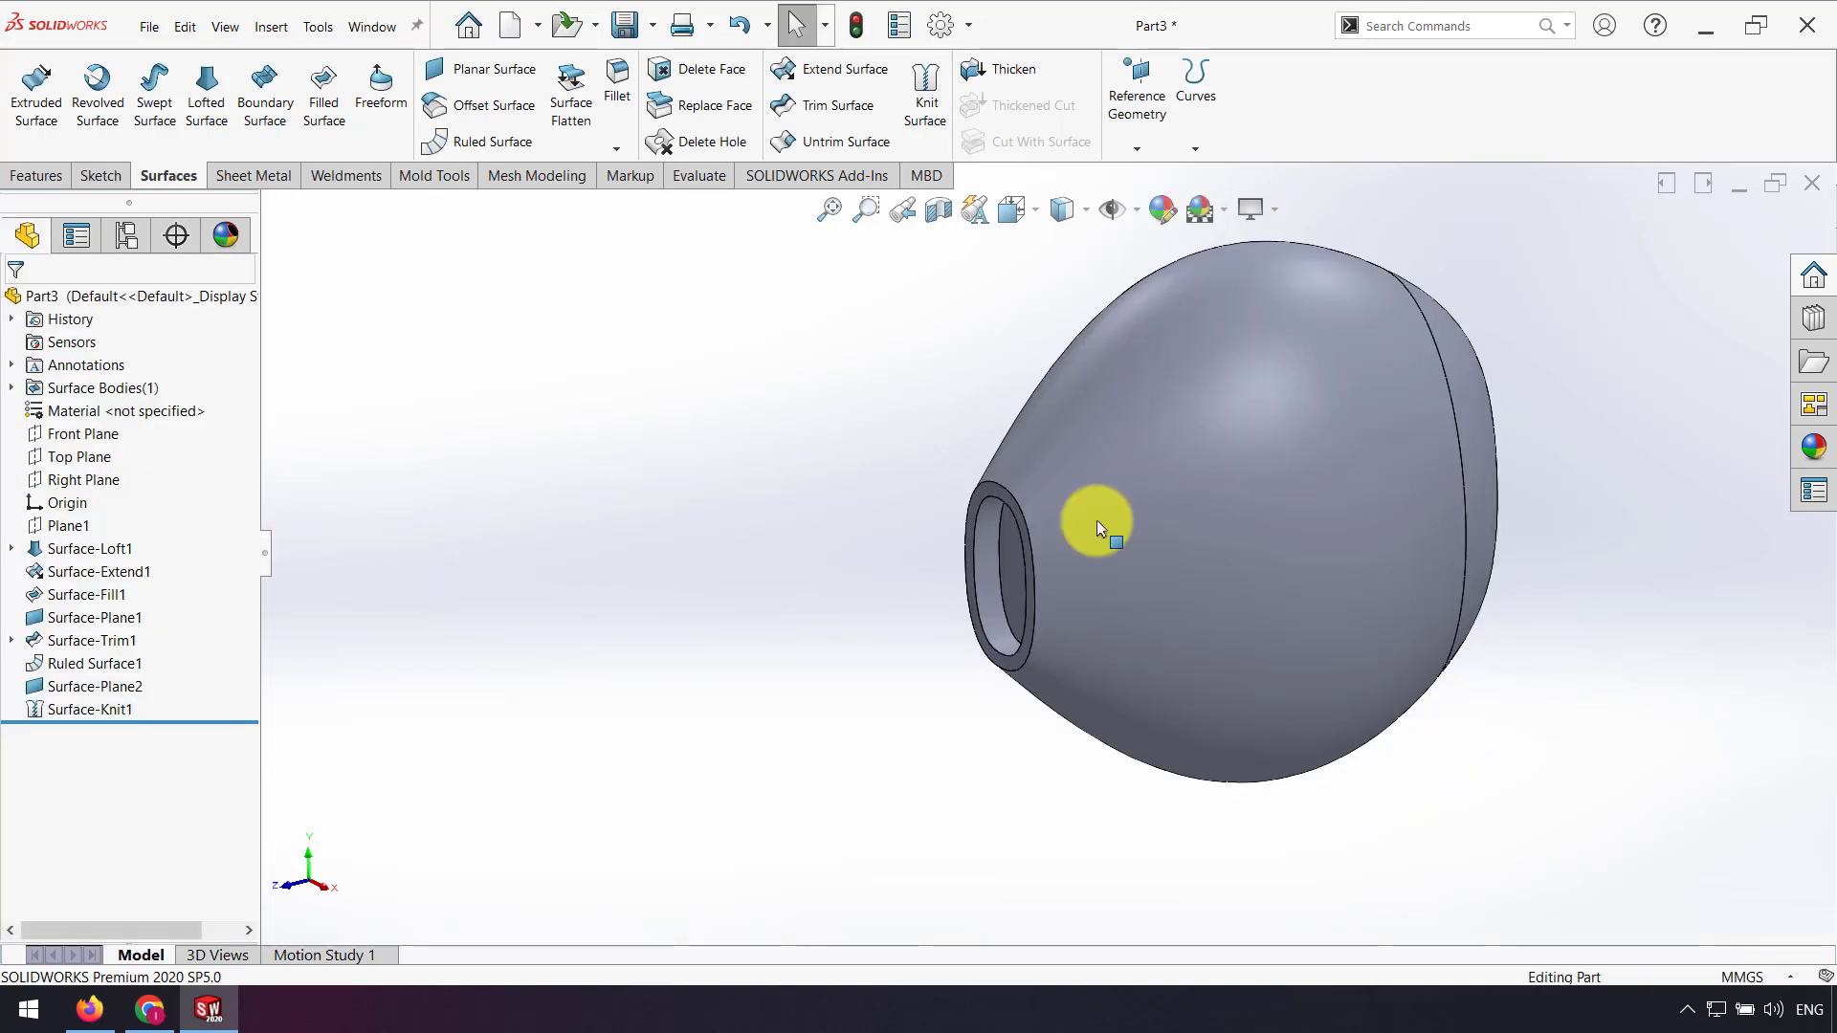
Step: On the Top Plane, sketch a vertical line down to the bulb's middle, continued by a tangent arc ending about 8 mm sideways from the origin
middle_drag(1096, 526, 1387, 504)
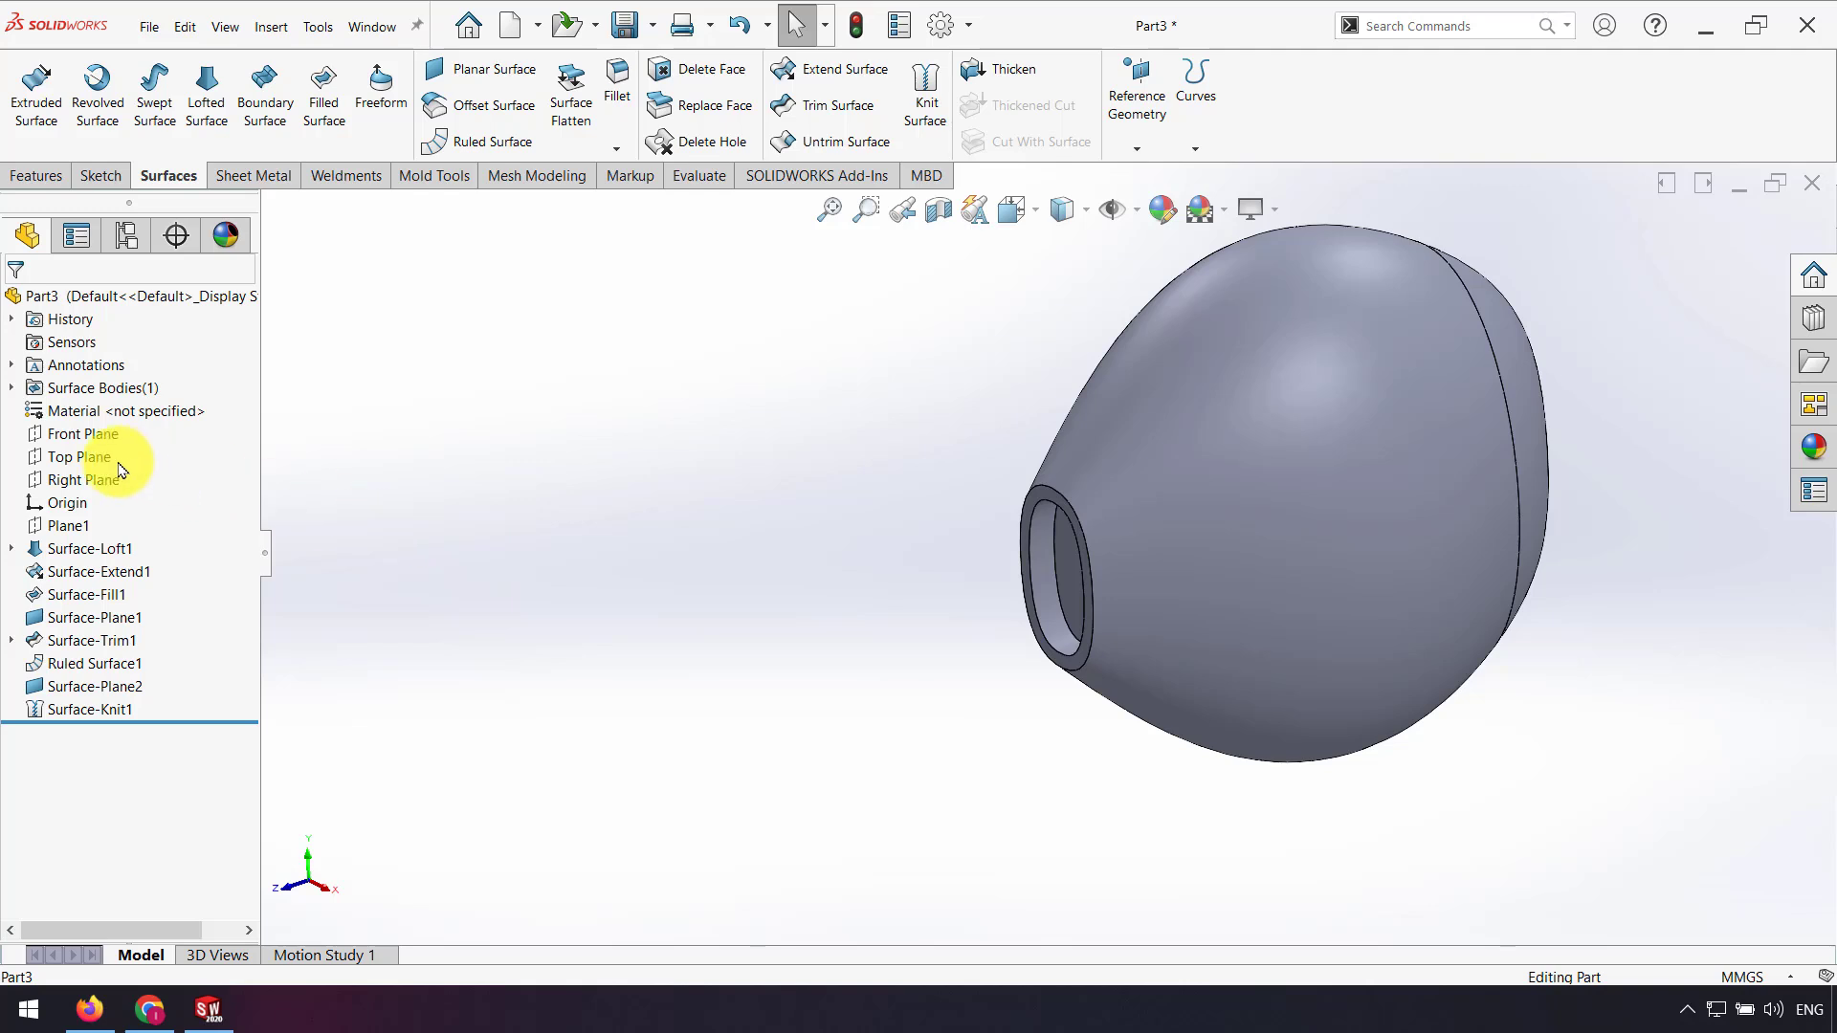
click(87, 457)
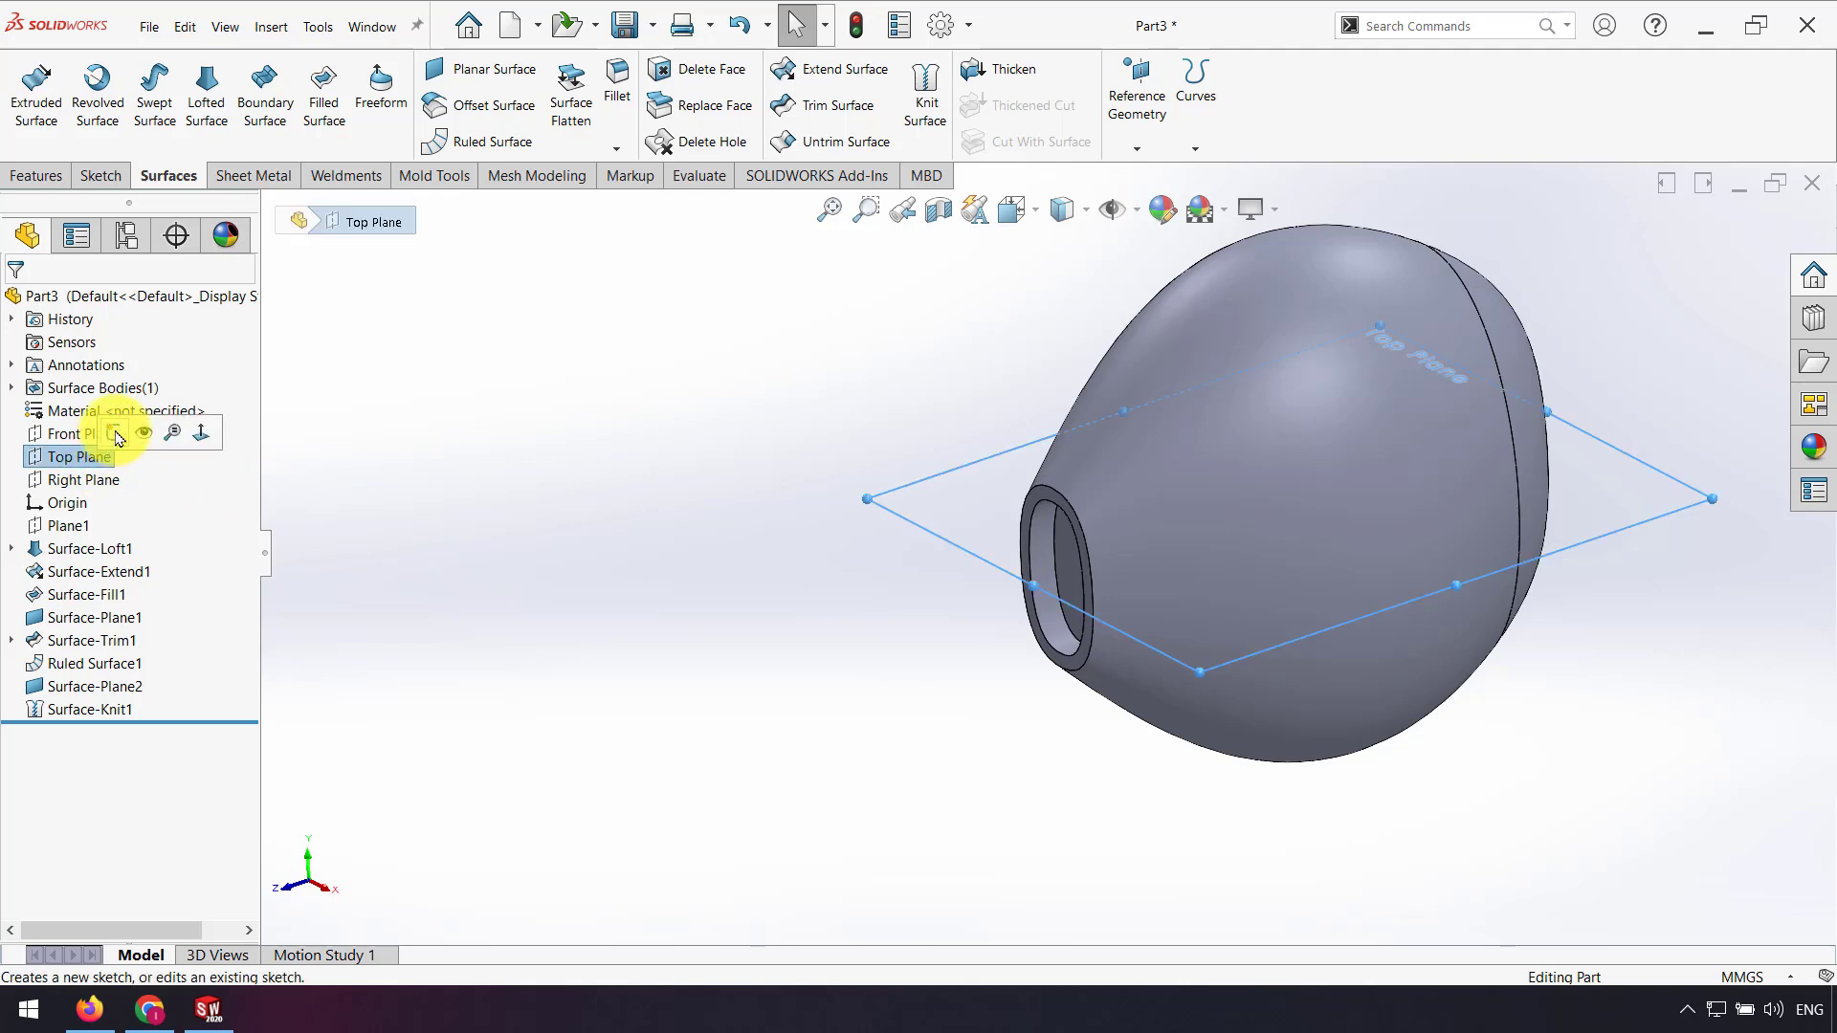
click(114, 412)
click(1454, 558)
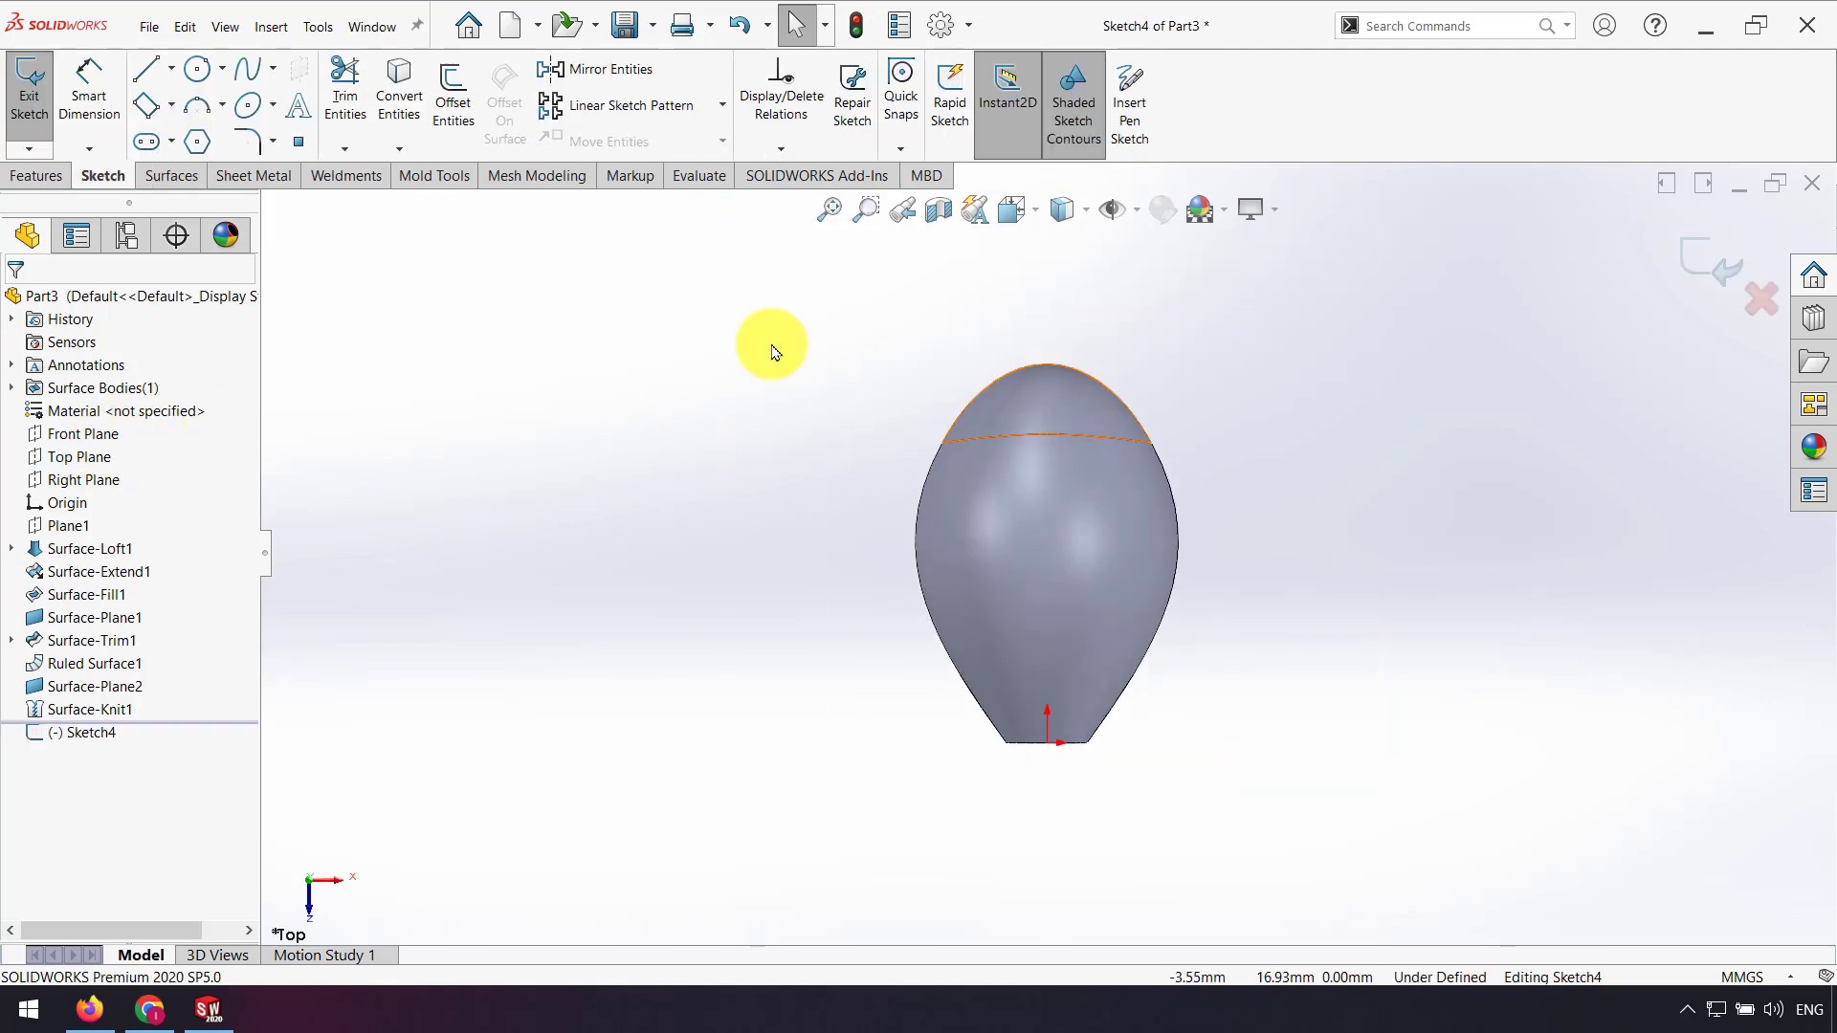
click(147, 69)
click(1071, 328)
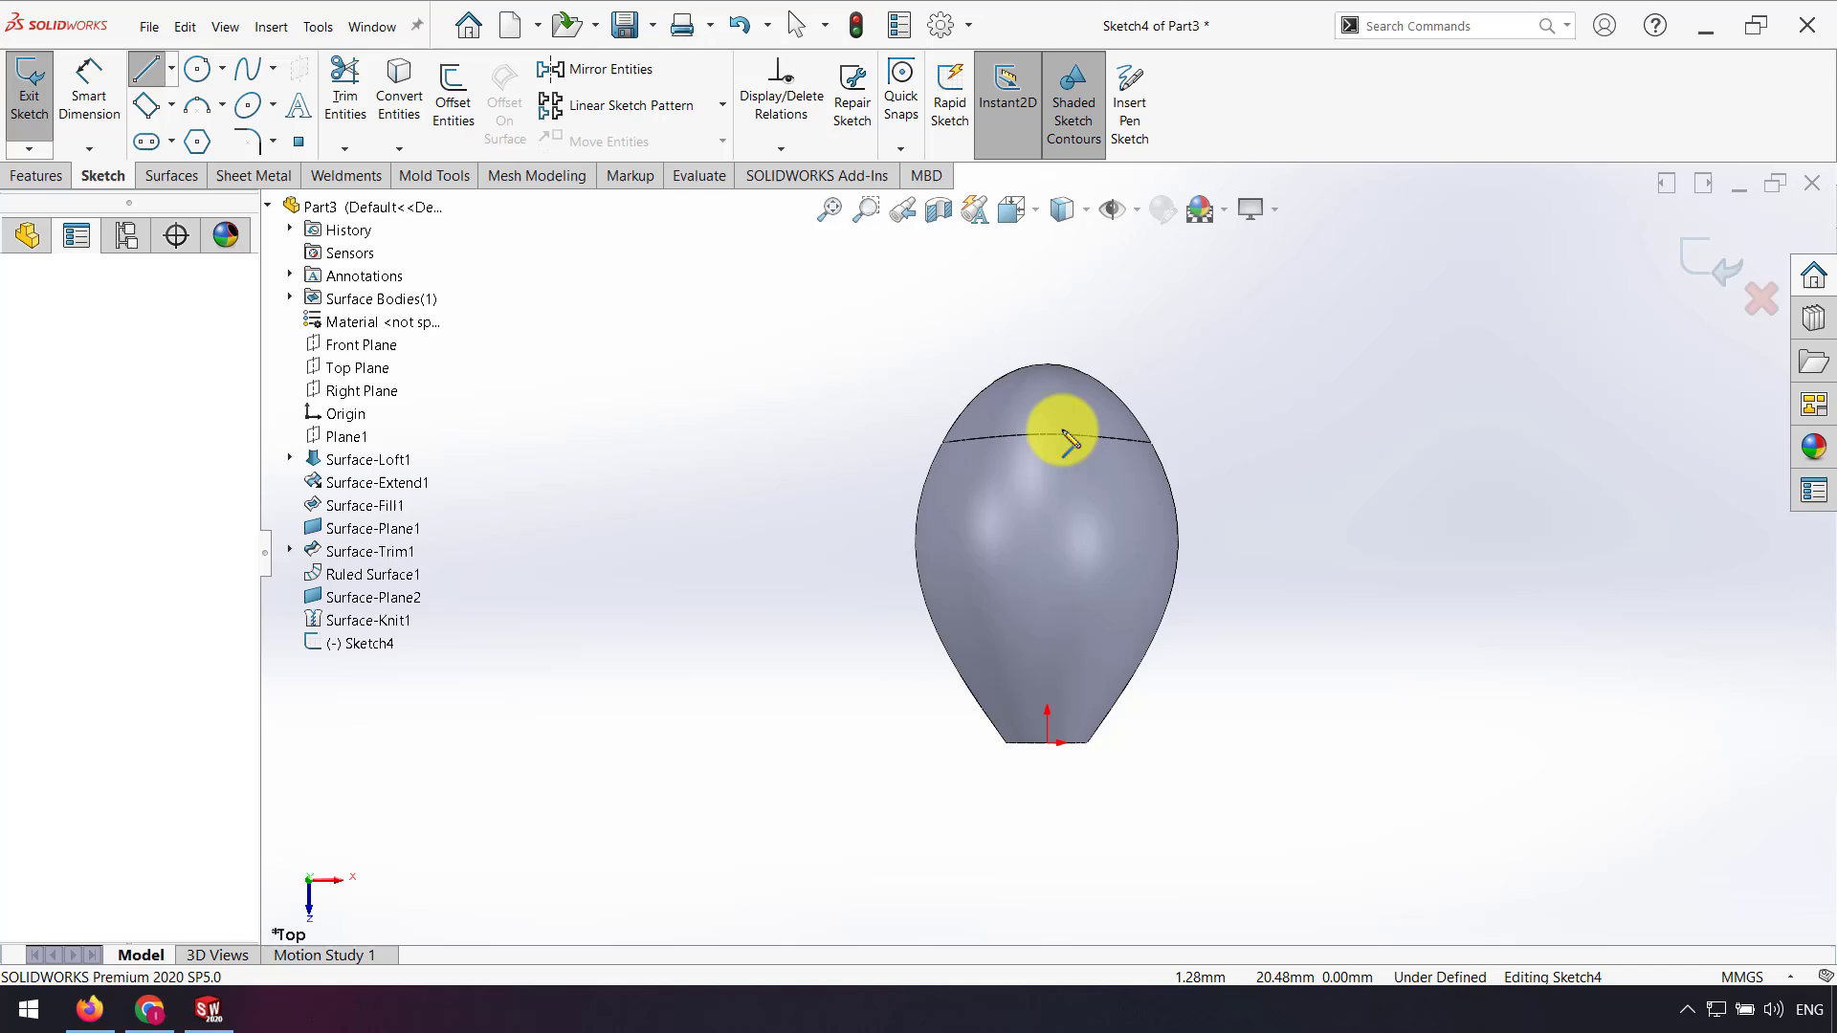
click(1074, 543)
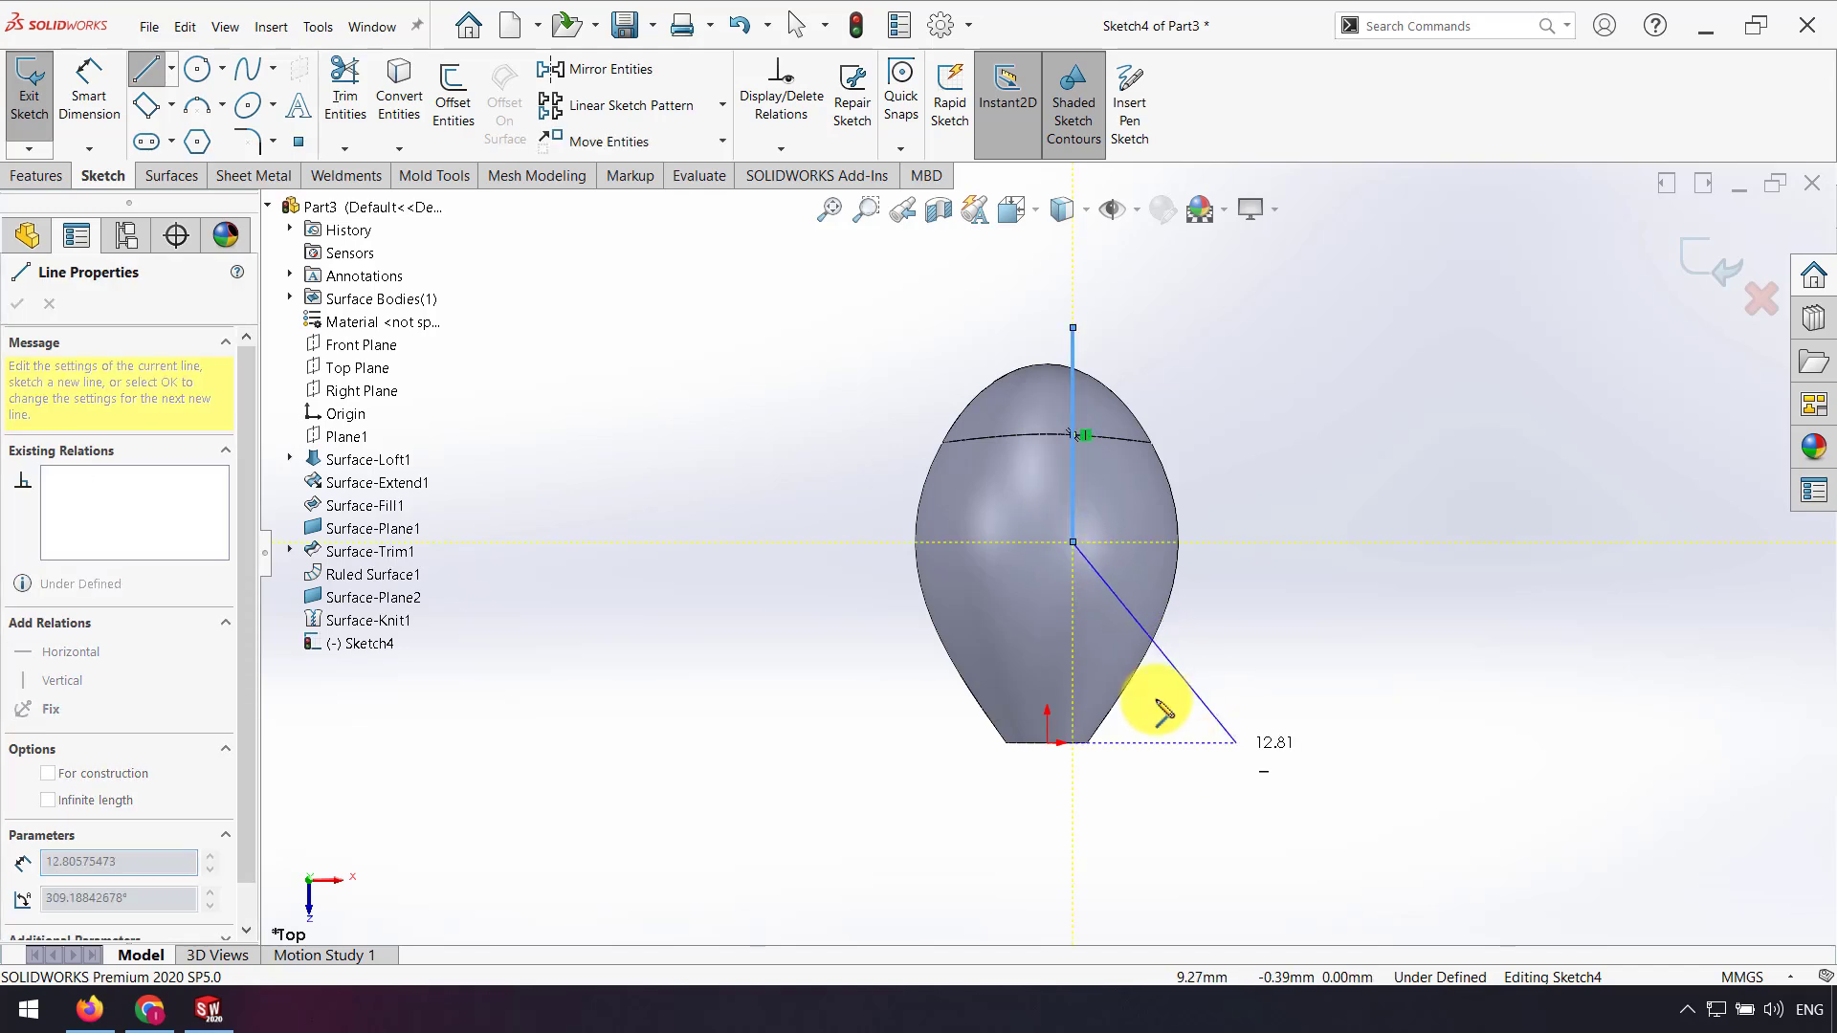
click(1210, 744)
key(Escape)
key(Escape)
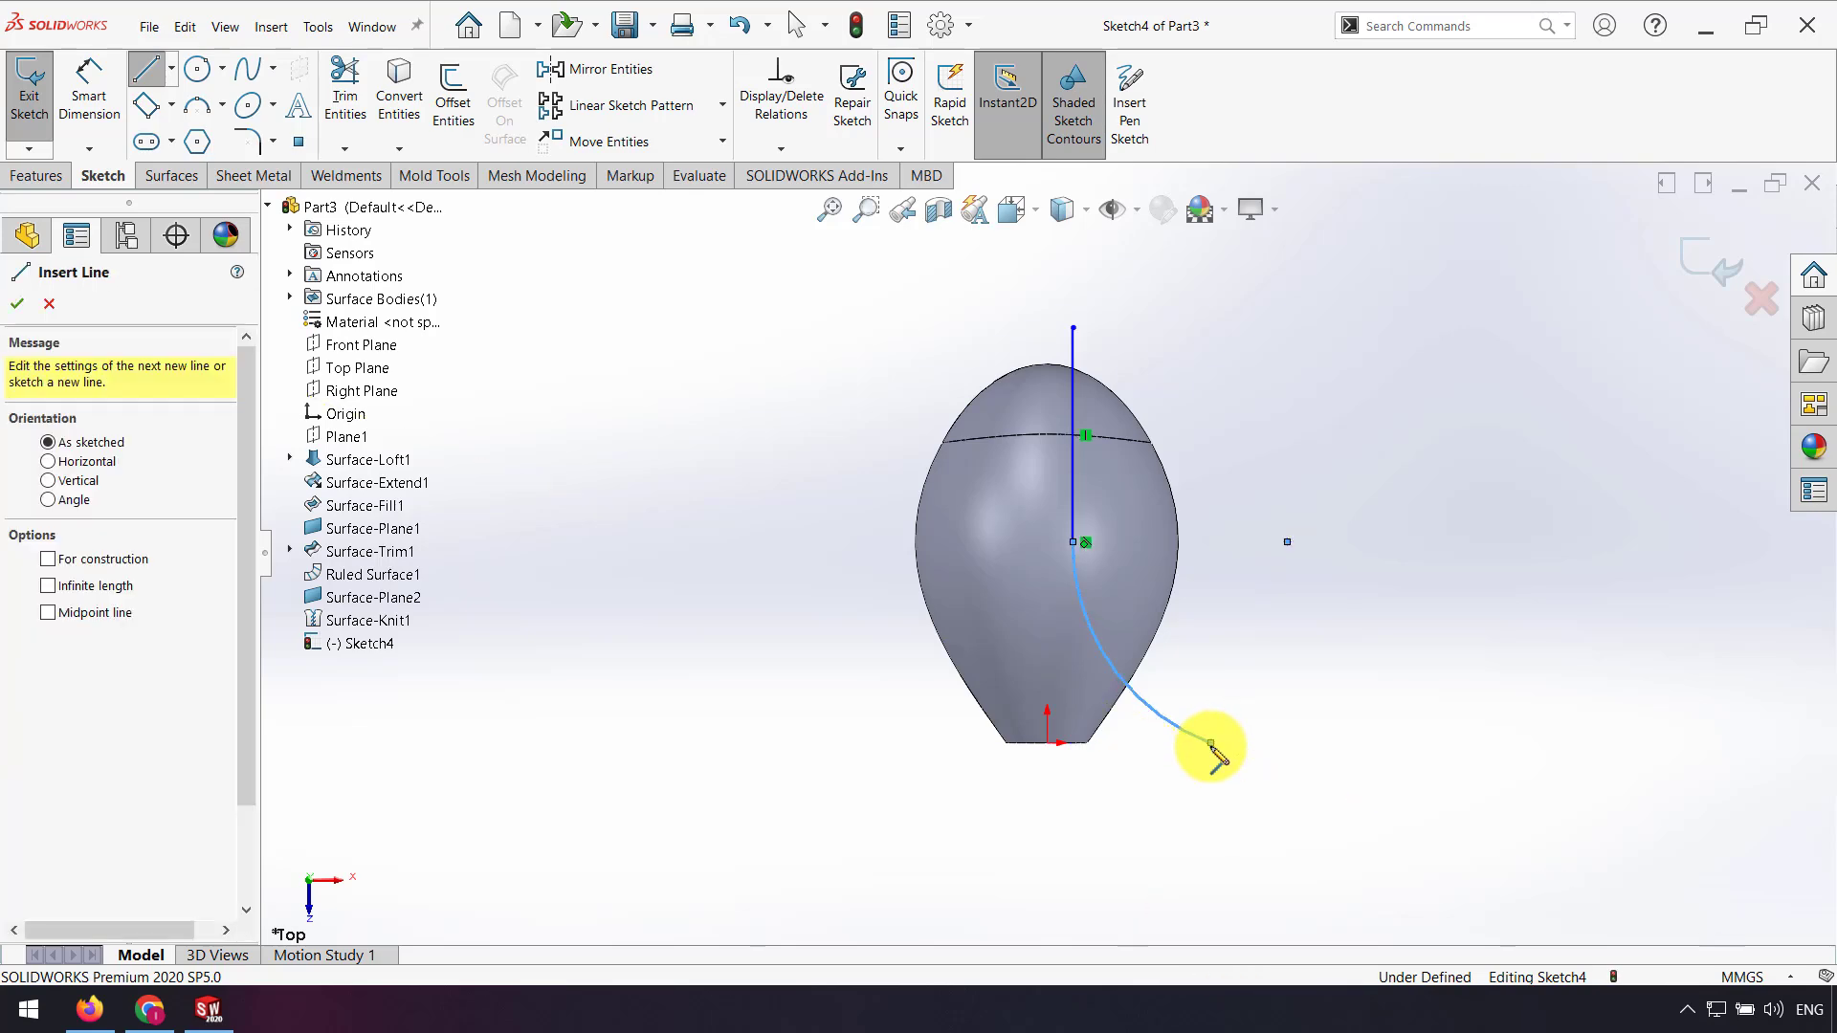
Step: Make the arc's free endpoint horizontal with the origin
click(1210, 744)
ctrl+click(1045, 744)
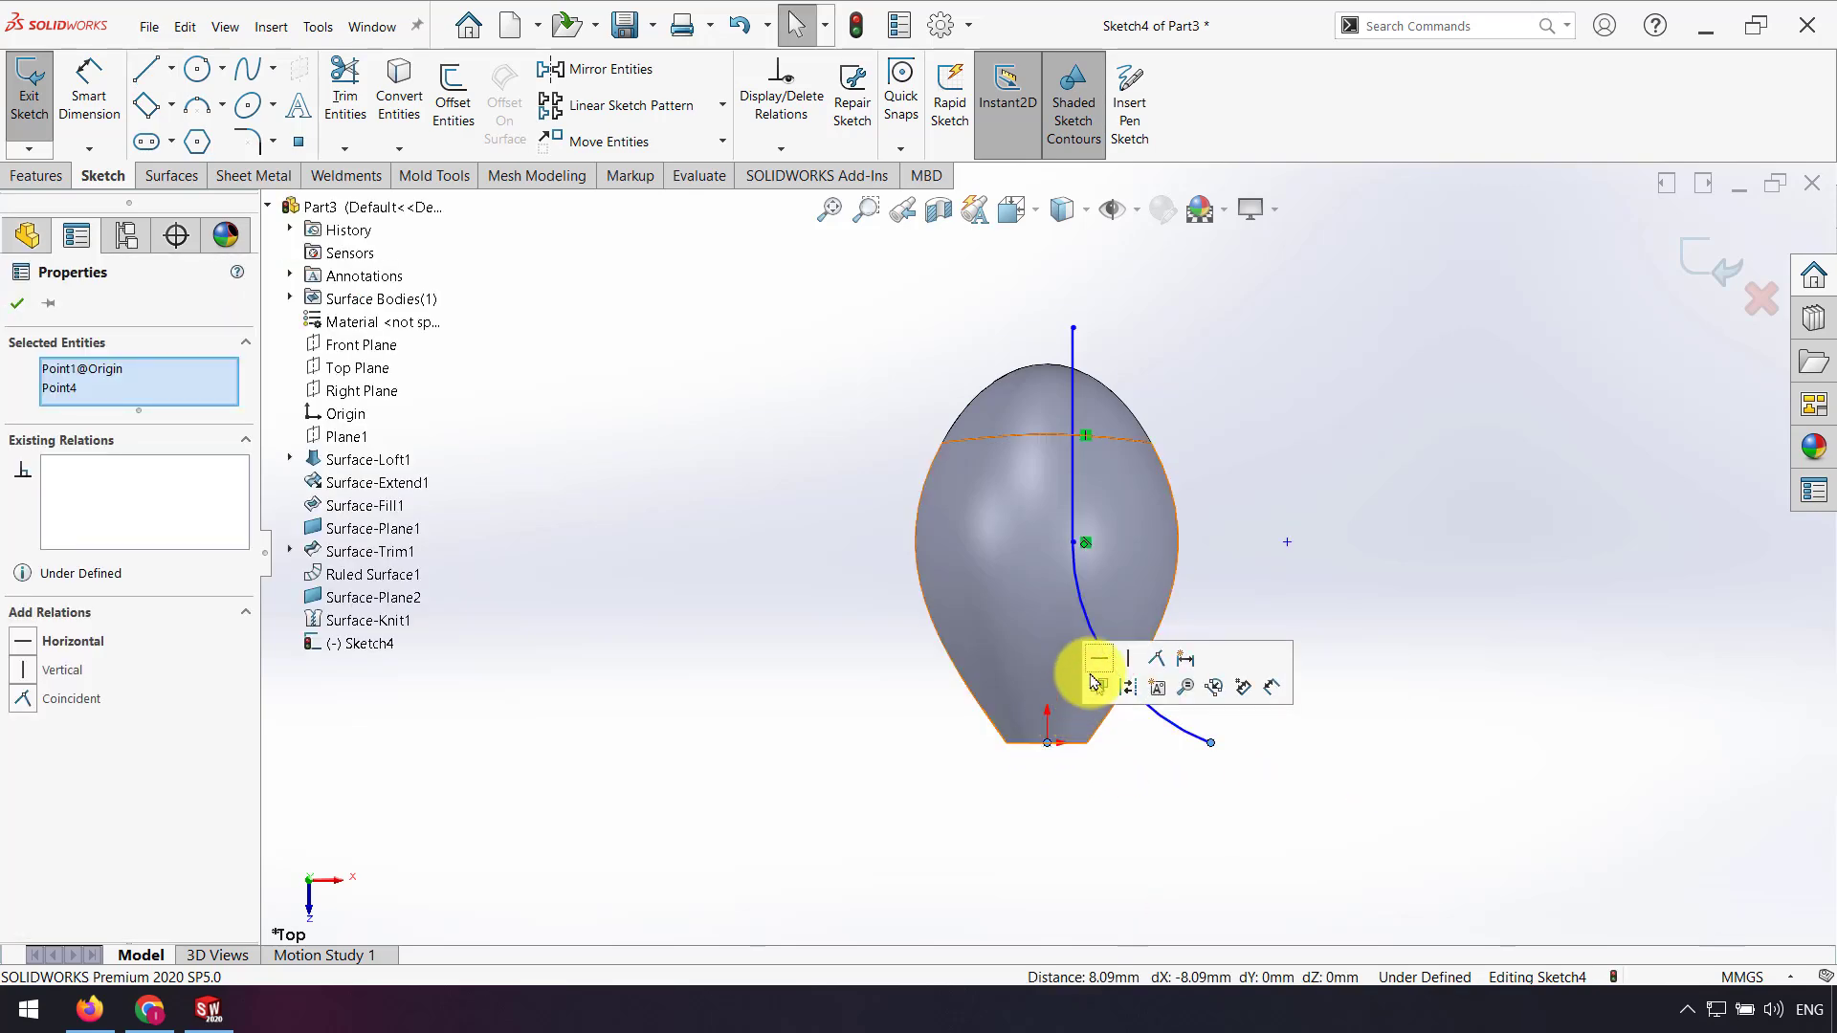
click(1099, 658)
click(1131, 794)
Step: Dimension the tangent arc of the profile with a 15 mm radius
click(88, 91)
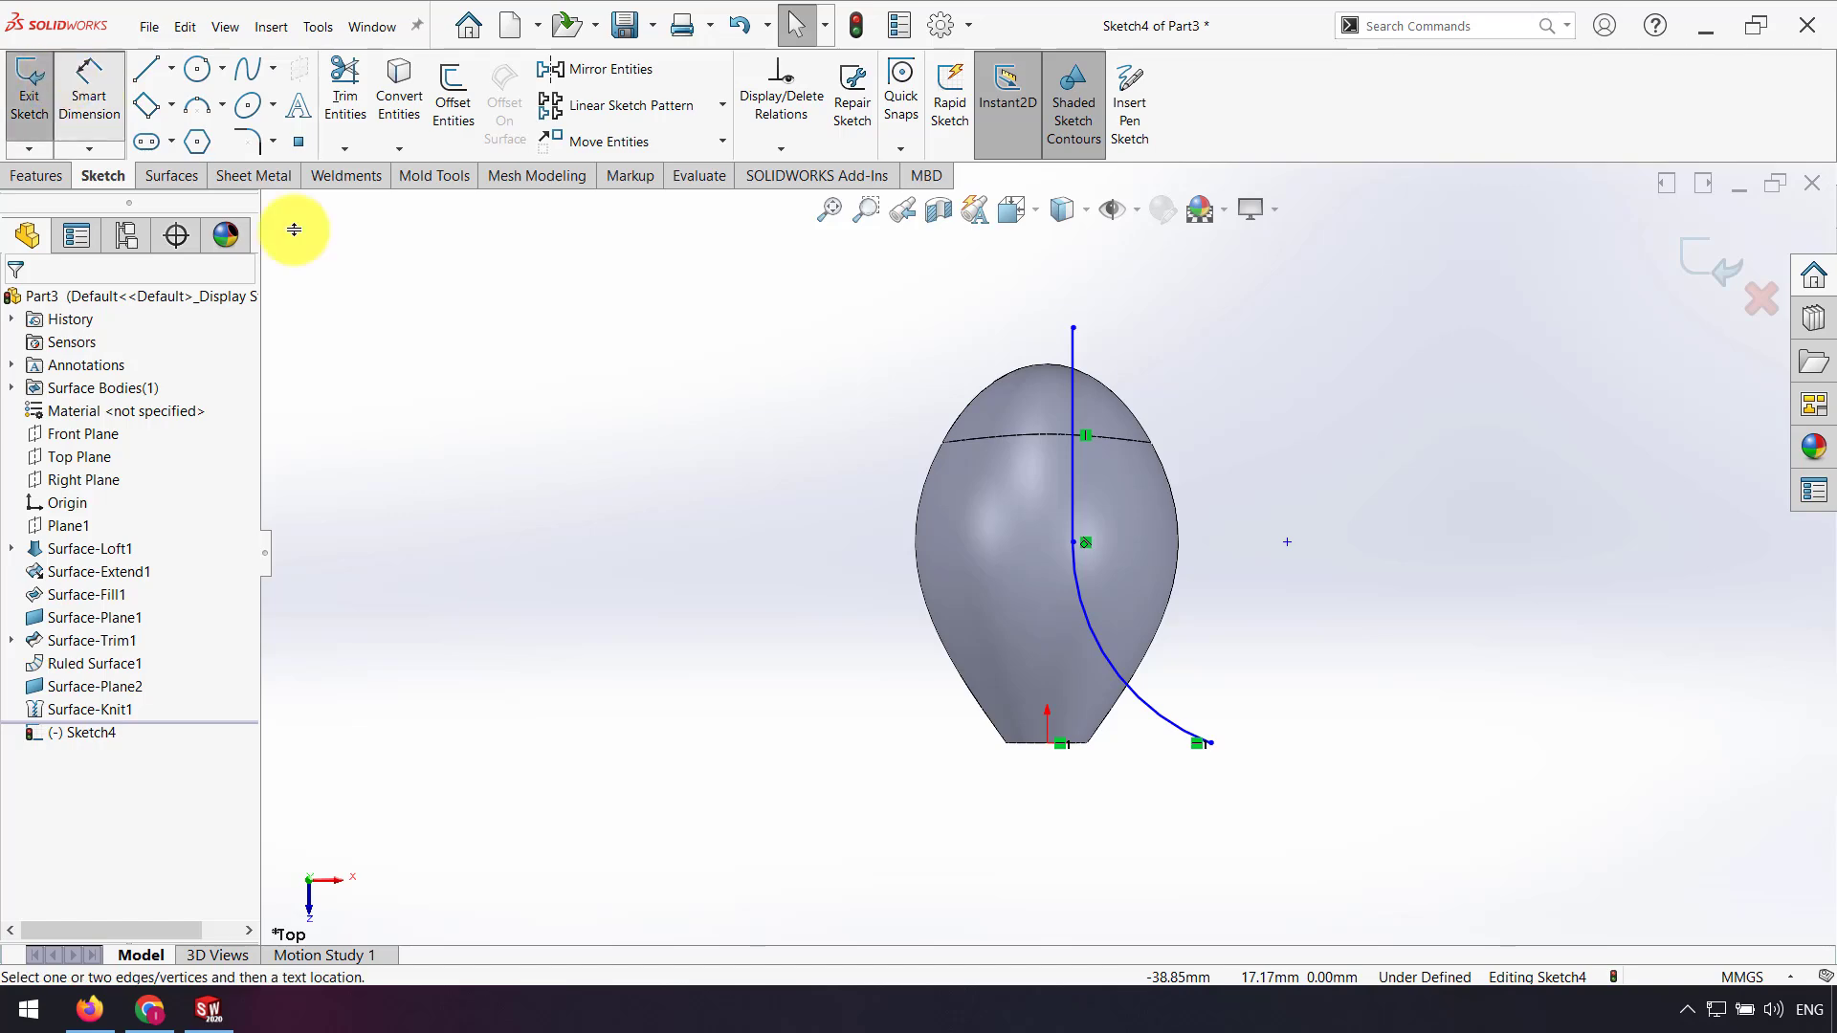
click(1148, 708)
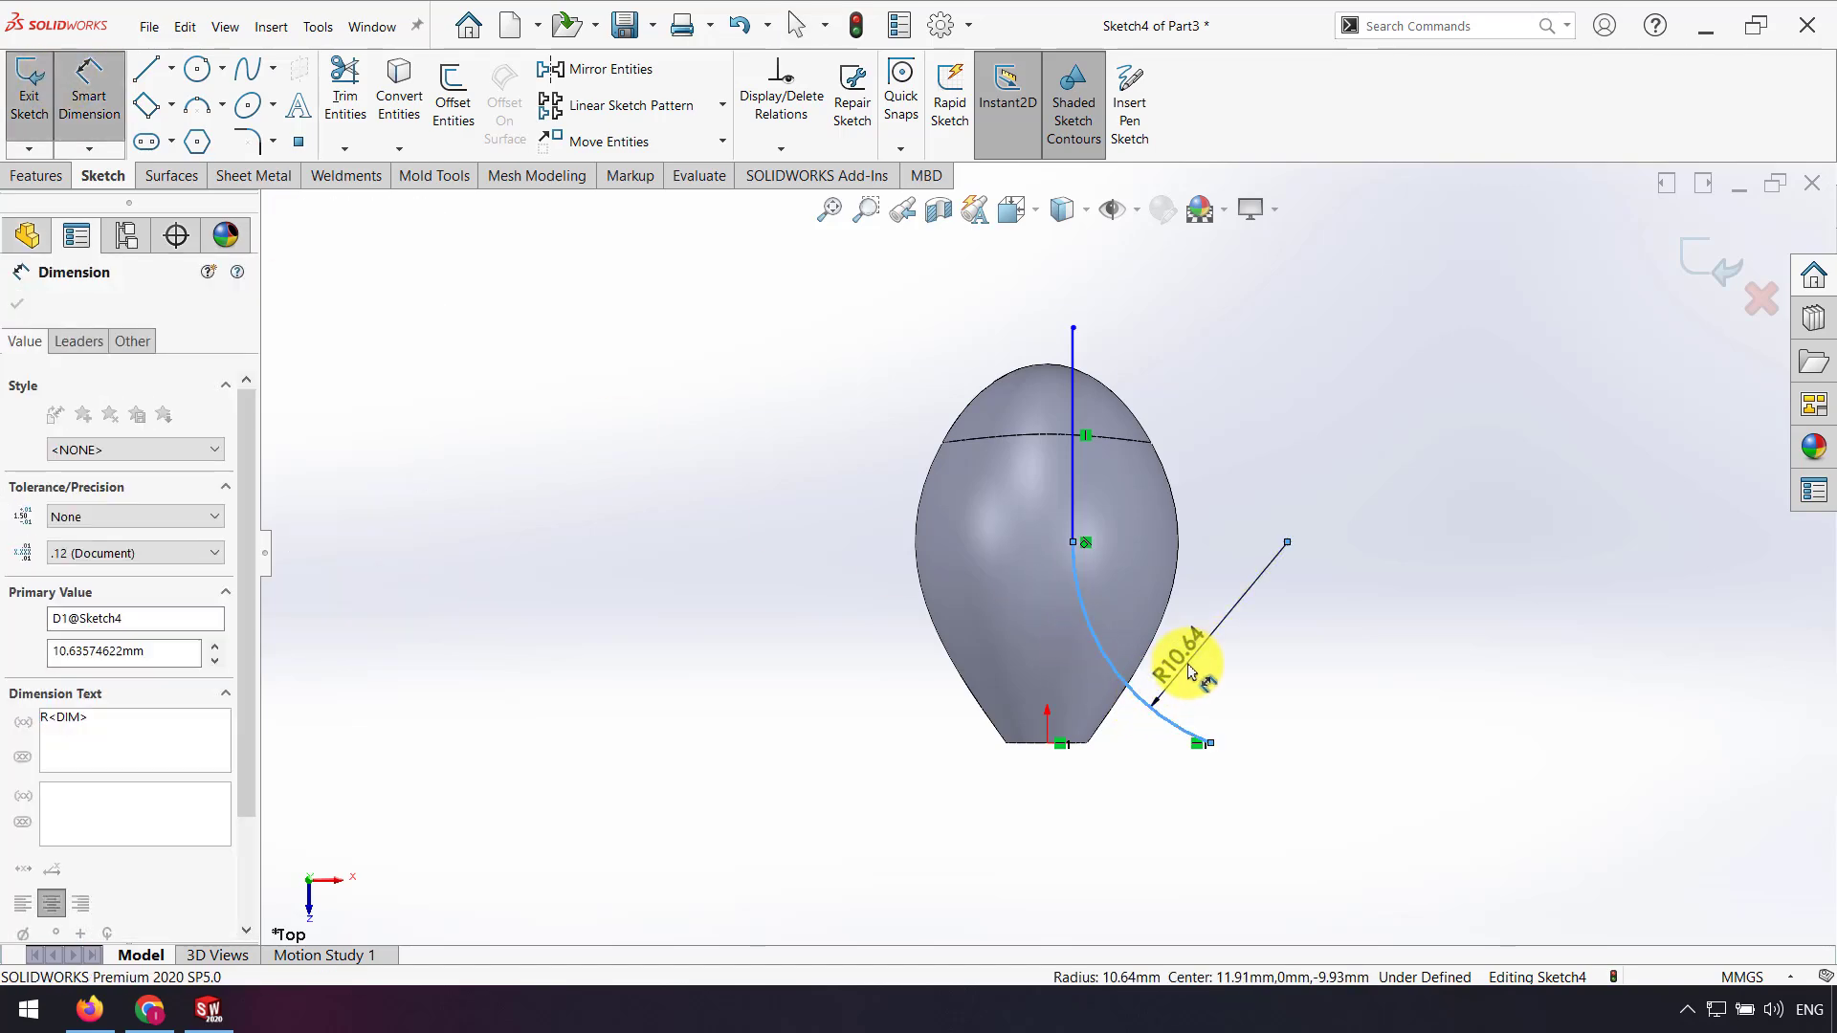
click(1189, 659)
text(15)
key(Return)
click(1192, 510)
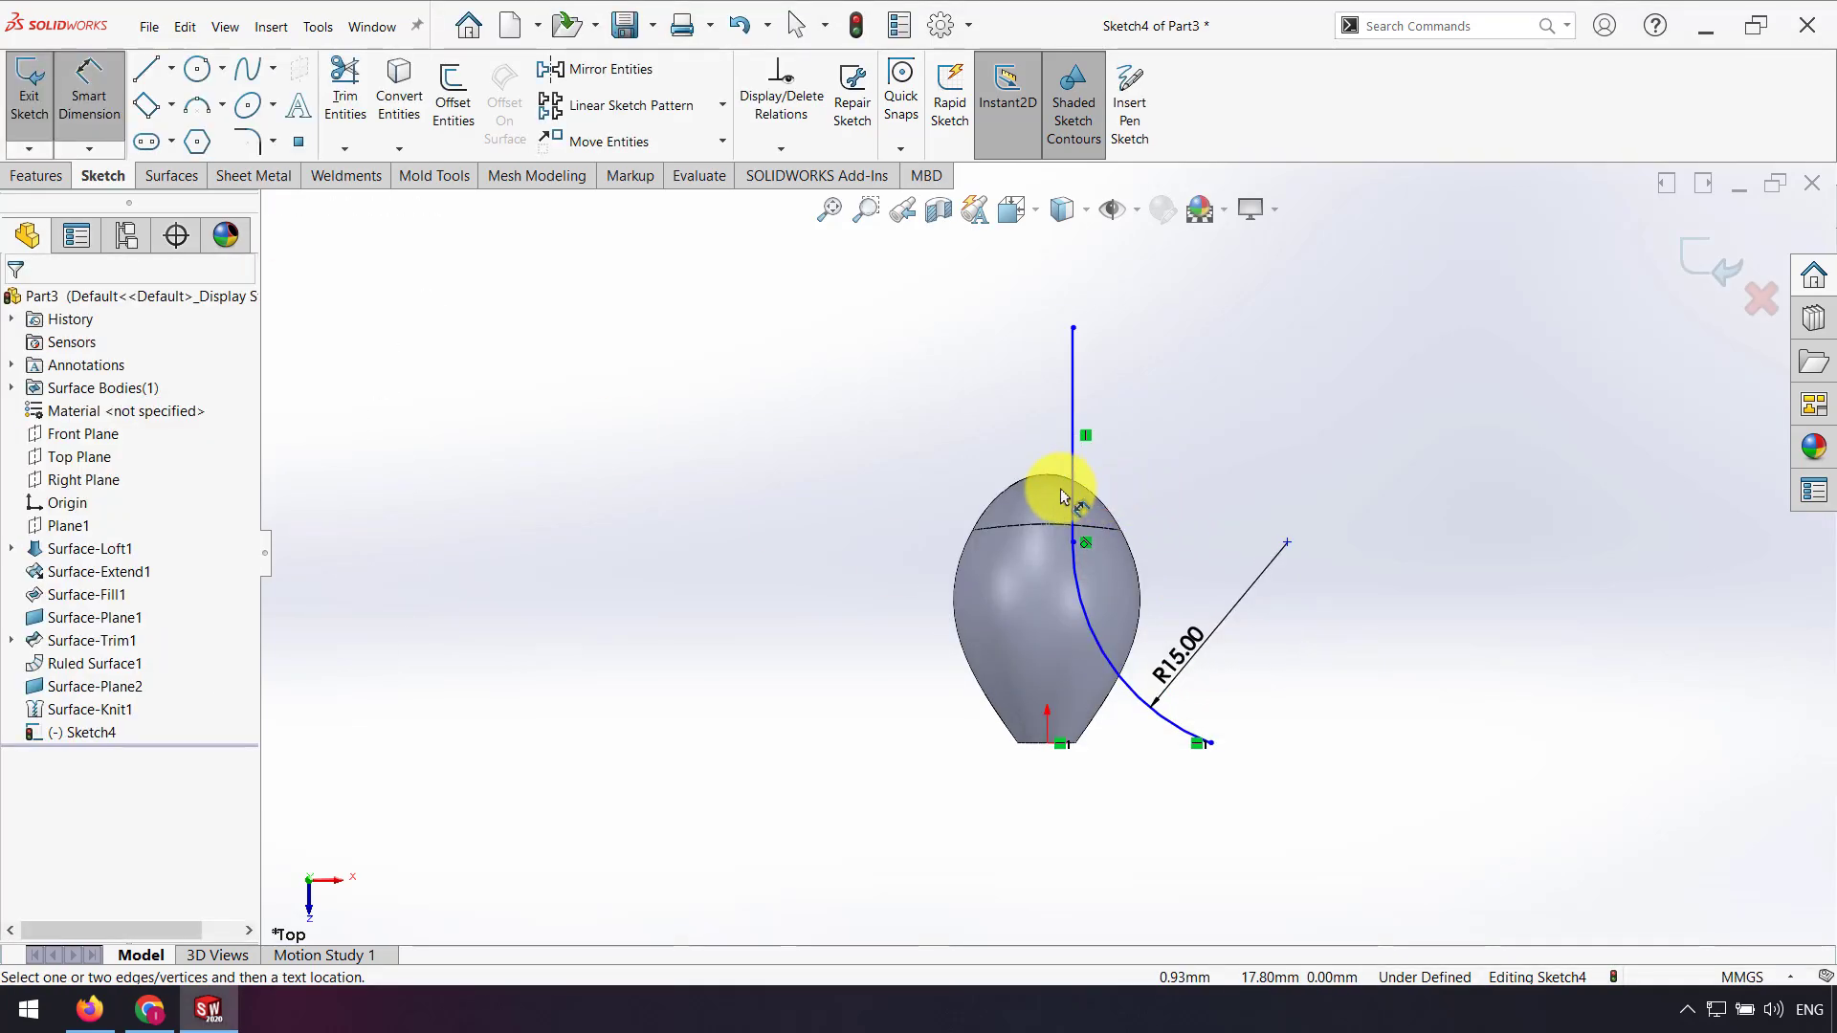
Step: Dimension the vertical line at 1.2 mm sideways from the origin
click(1073, 498)
click(1048, 749)
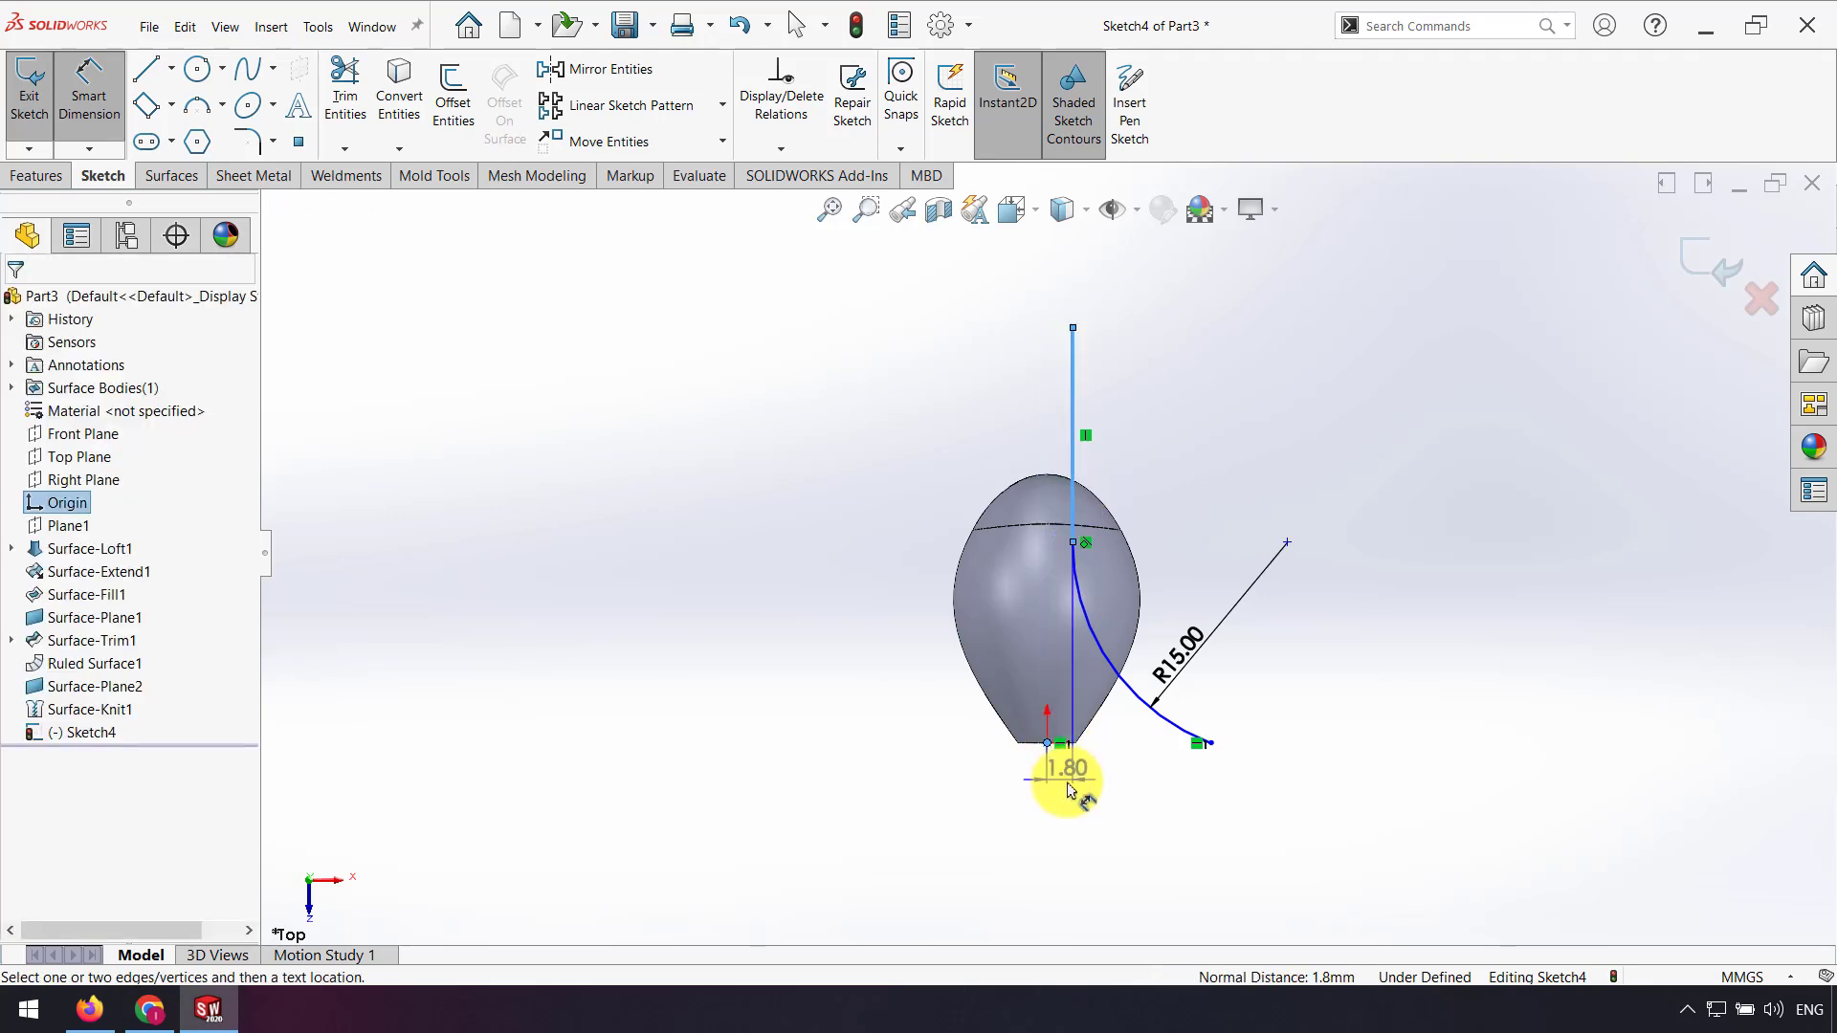
click(1057, 409)
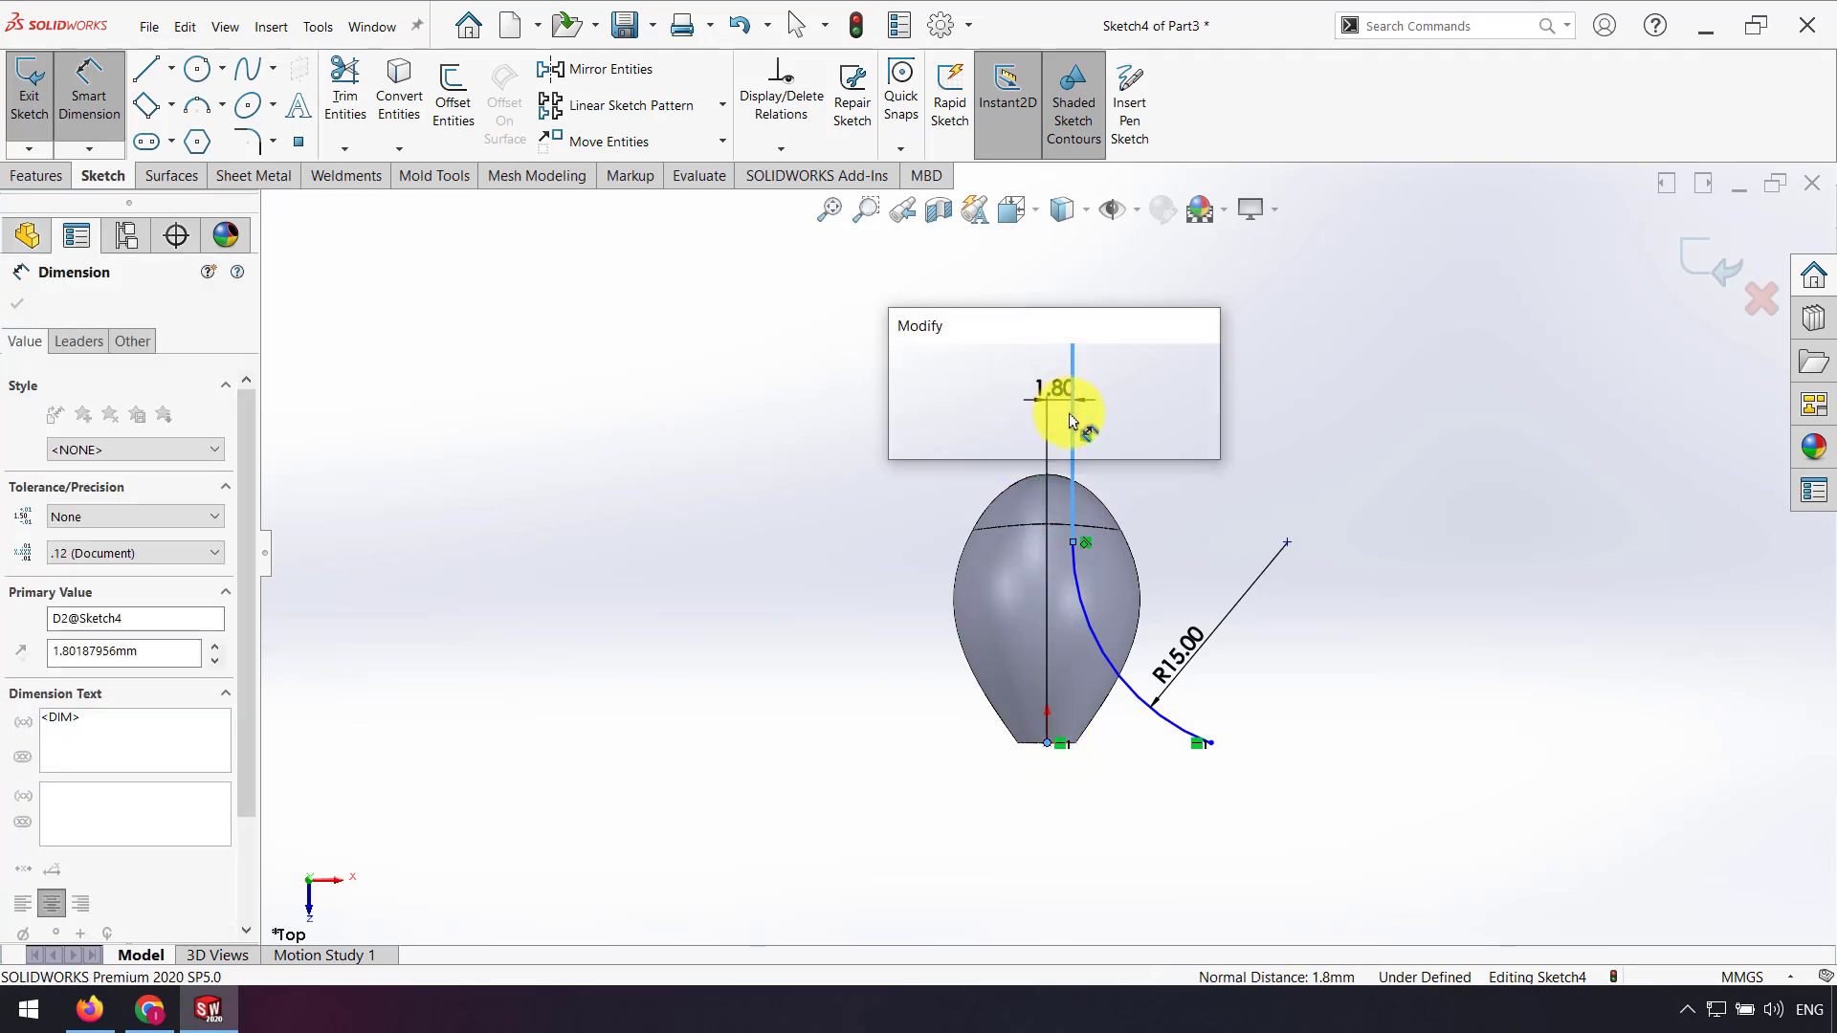
text(1.2)
key(Return)
click(1094, 419)
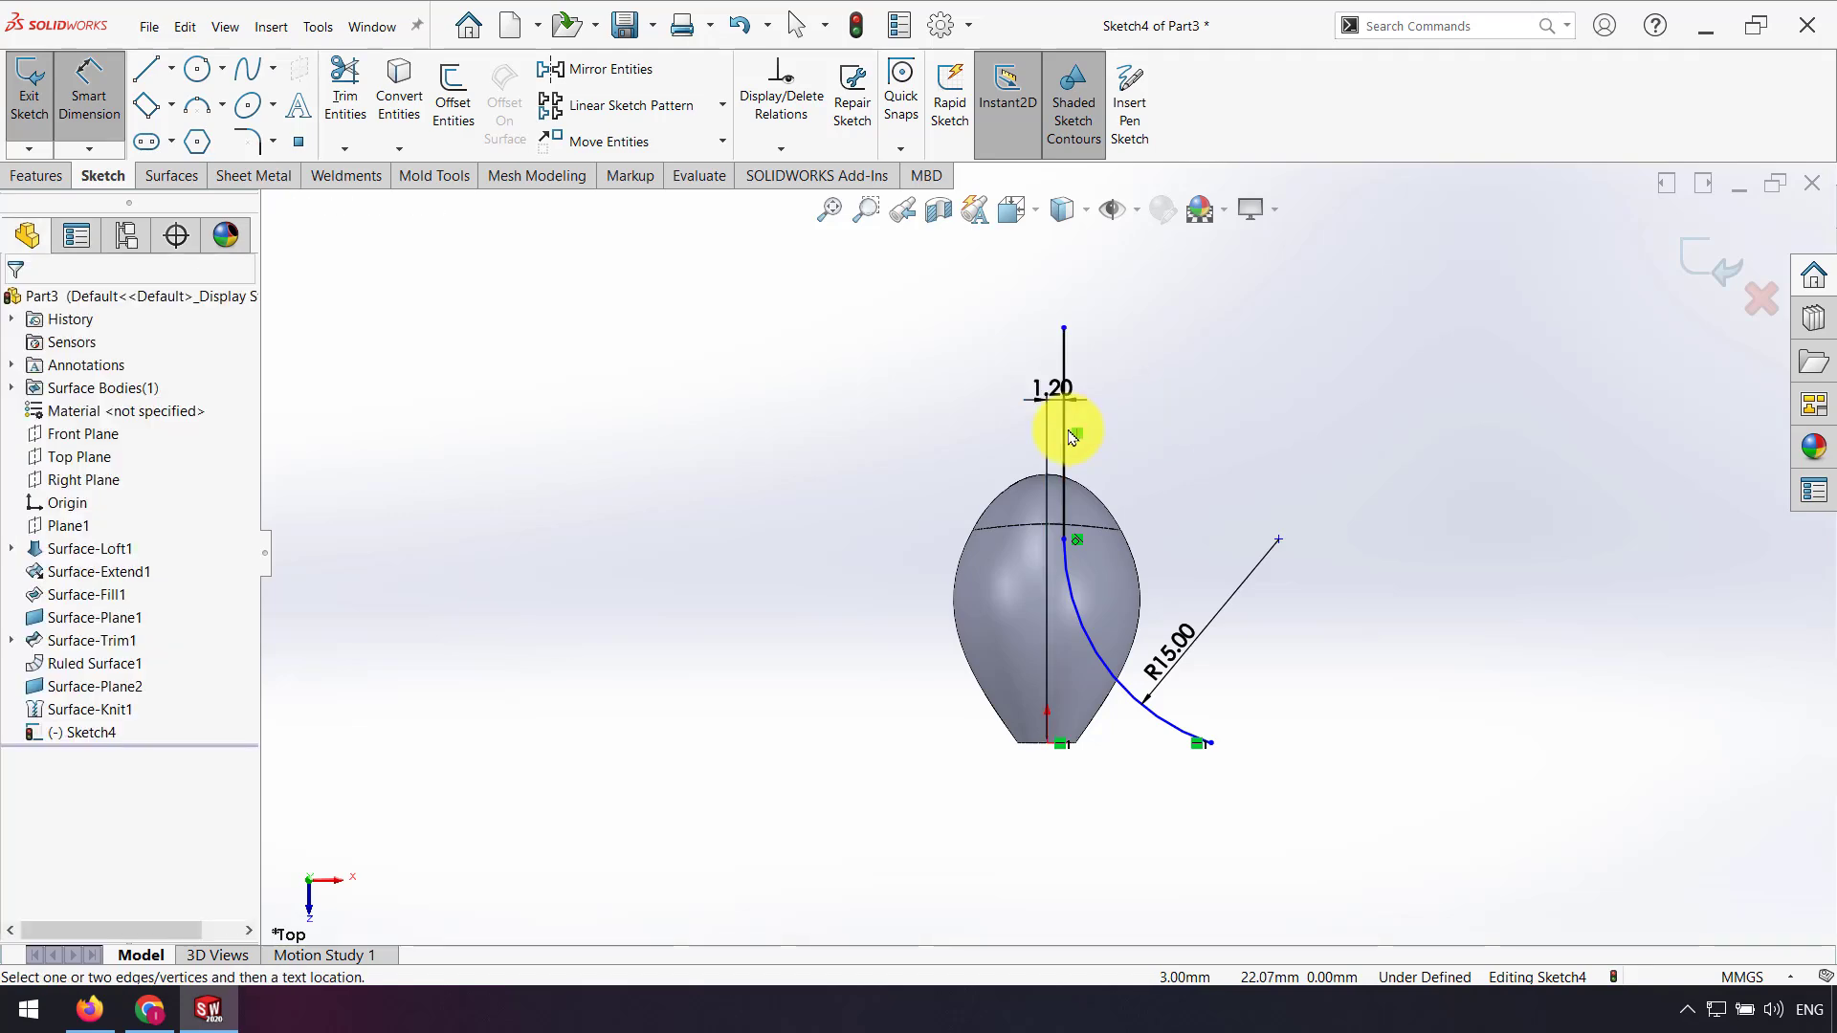
Step: Set the length of the profile's vertical line to 10 mm
click(977, 430)
text(10)
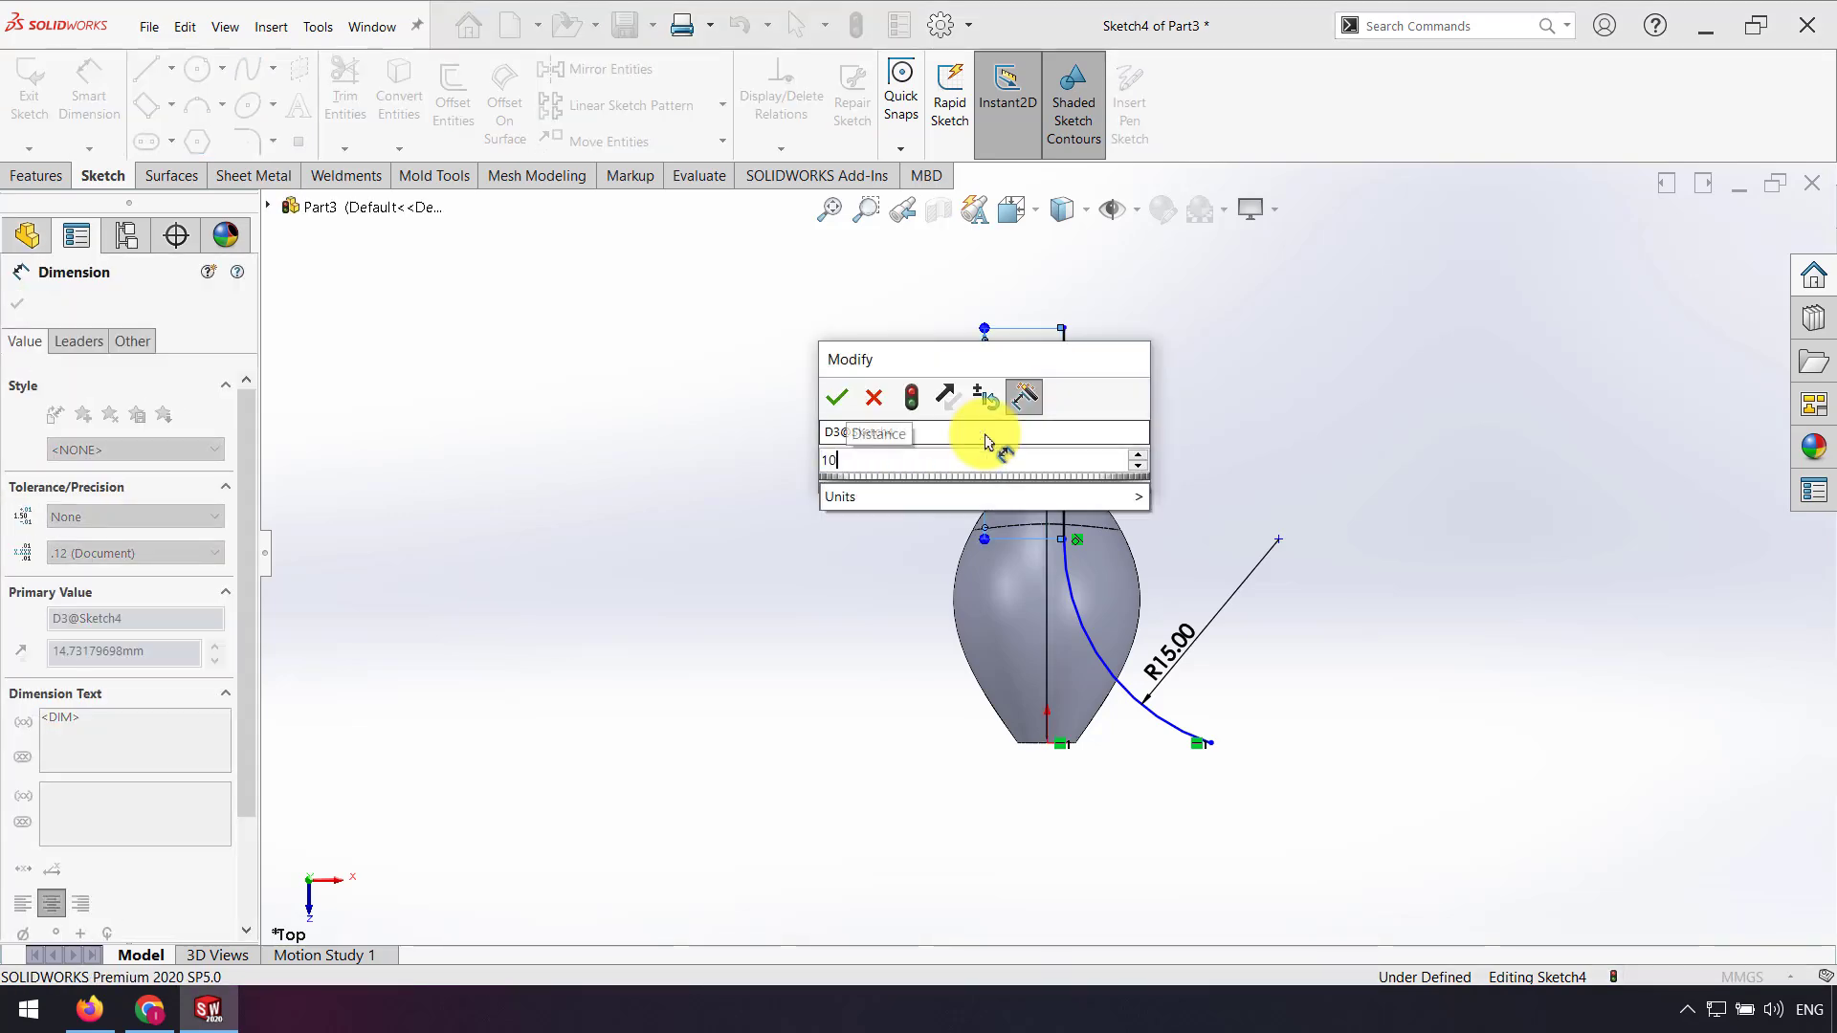
key(Return)
click(1217, 778)
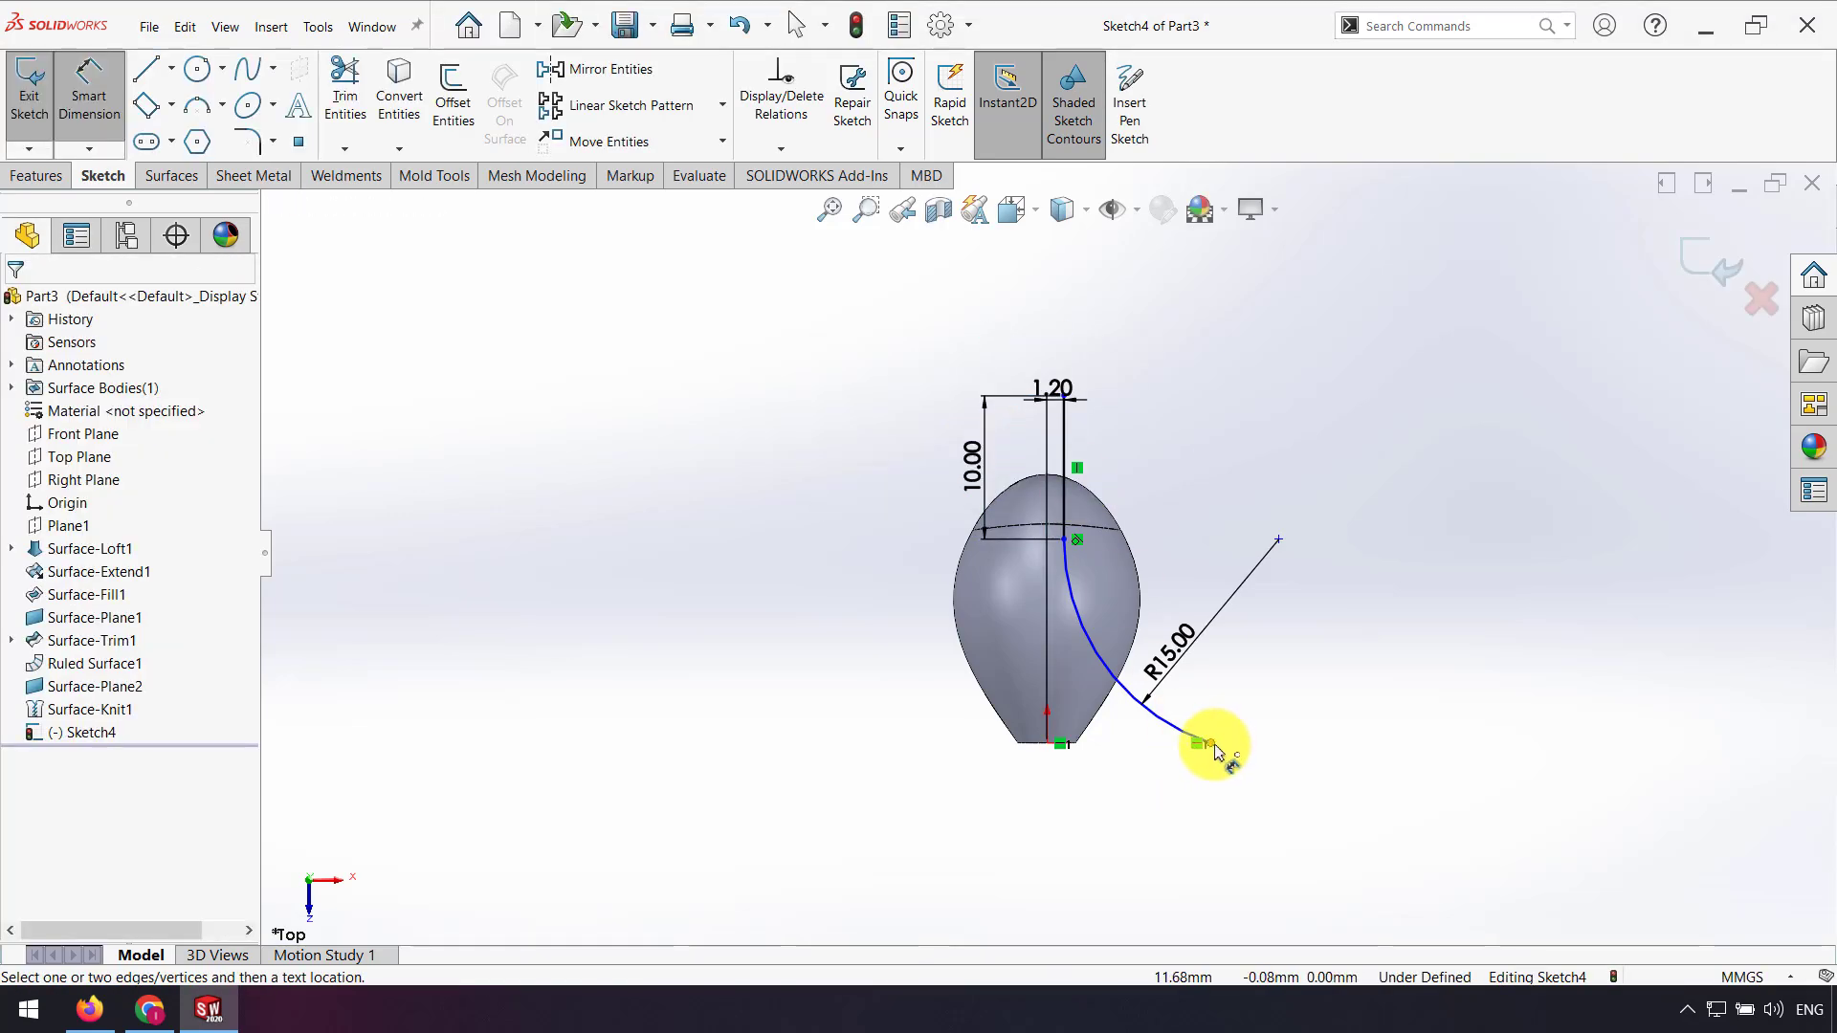
Step: Dimension the arc's free endpoint at 6 mm from the origin and finish the profile sketch
click(1211, 745)
click(1050, 755)
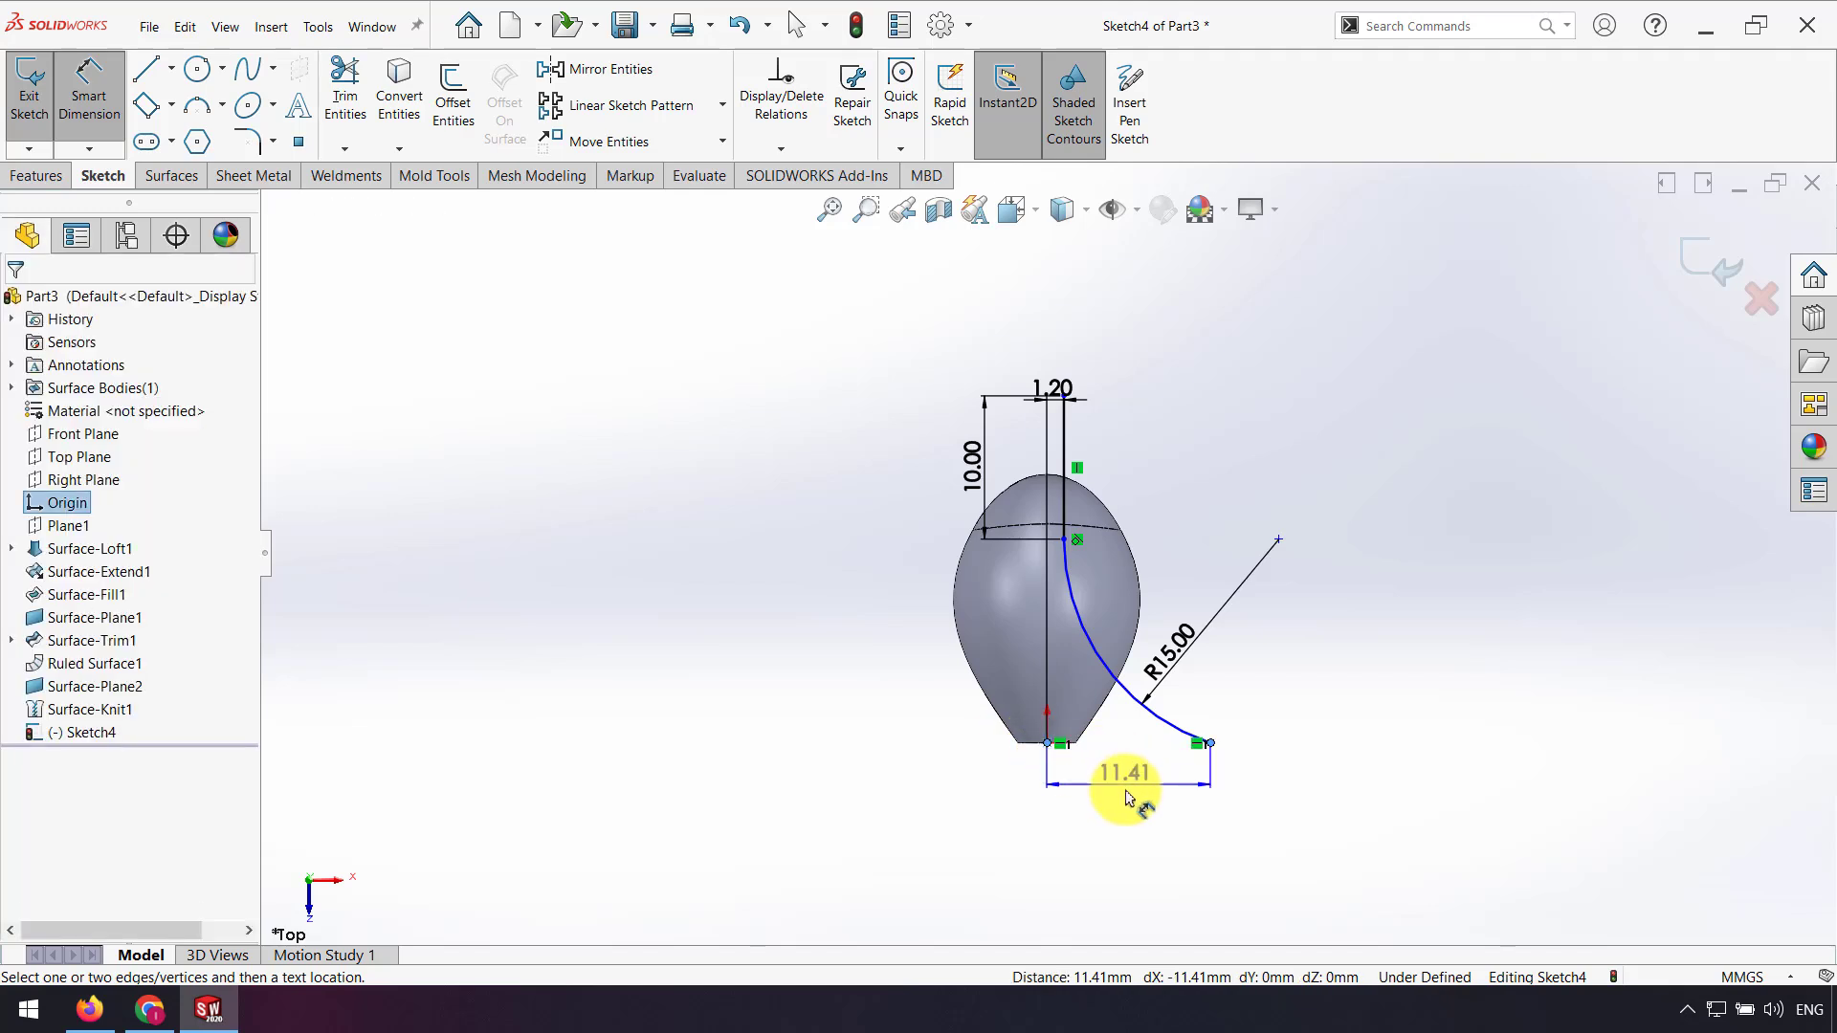
click(1182, 811)
text(6)
key(Return)
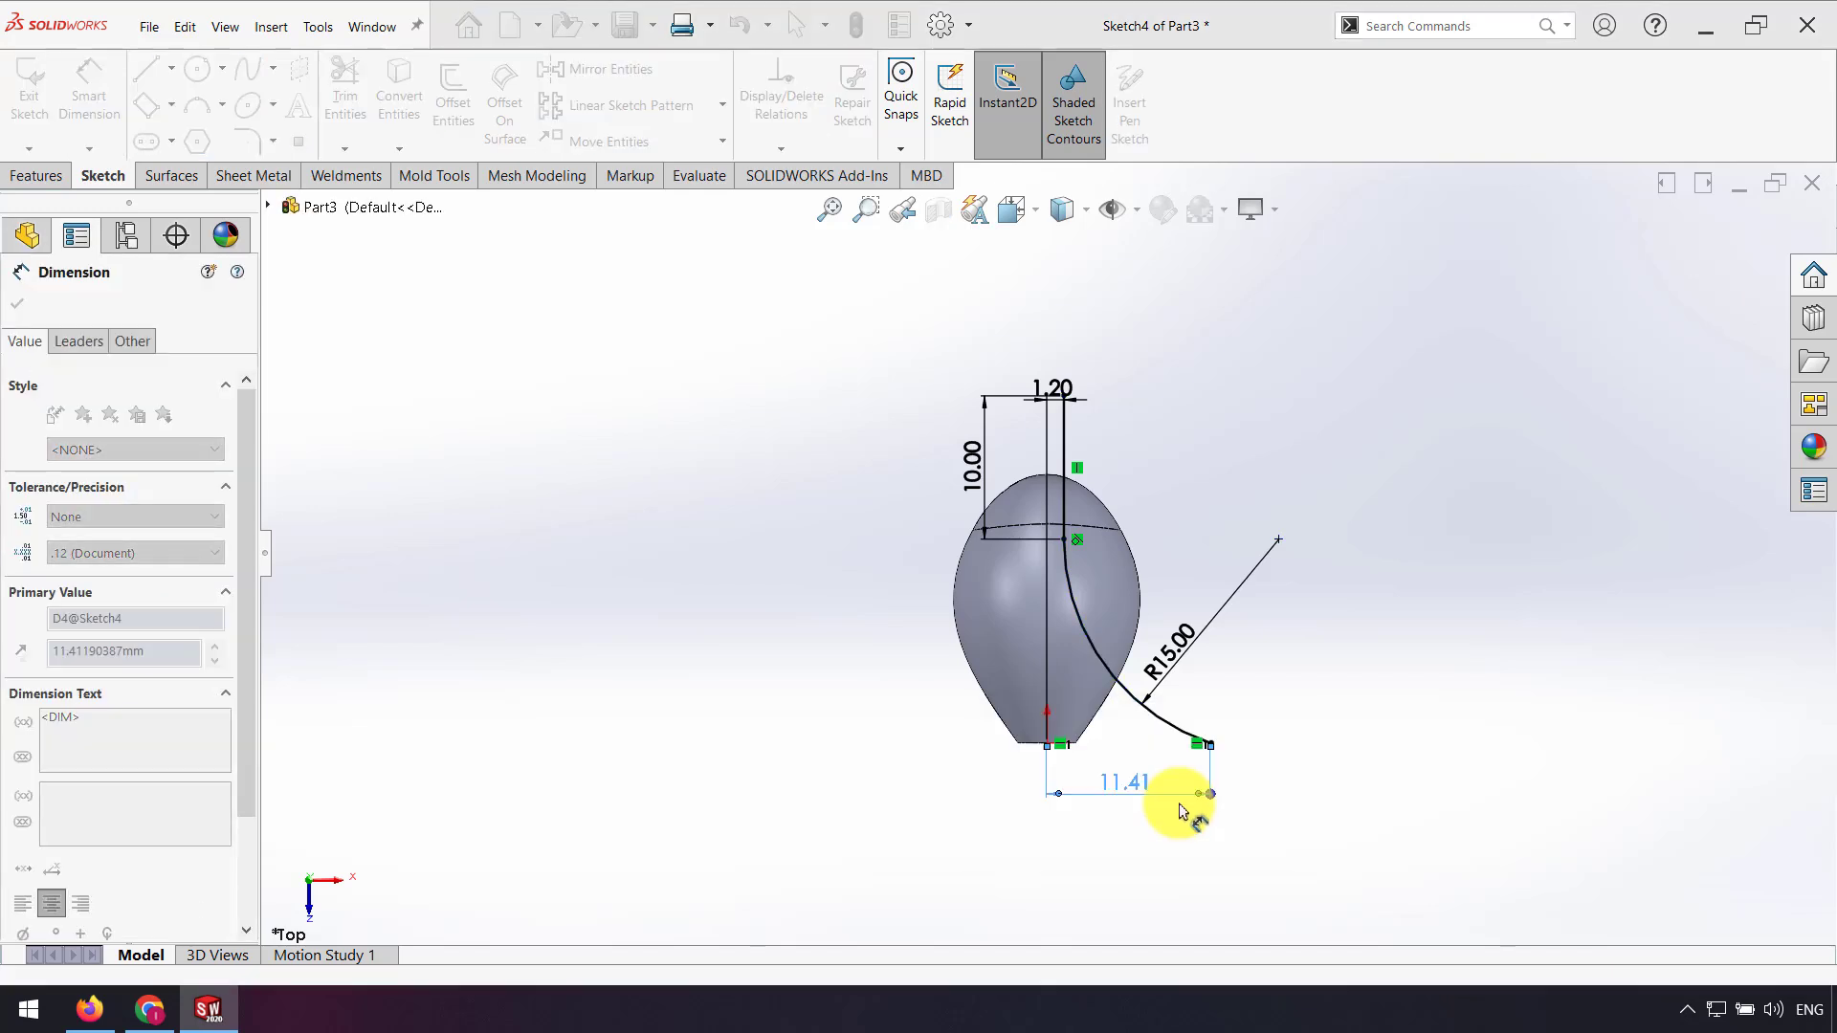
scroll(1165, 771, up, 2)
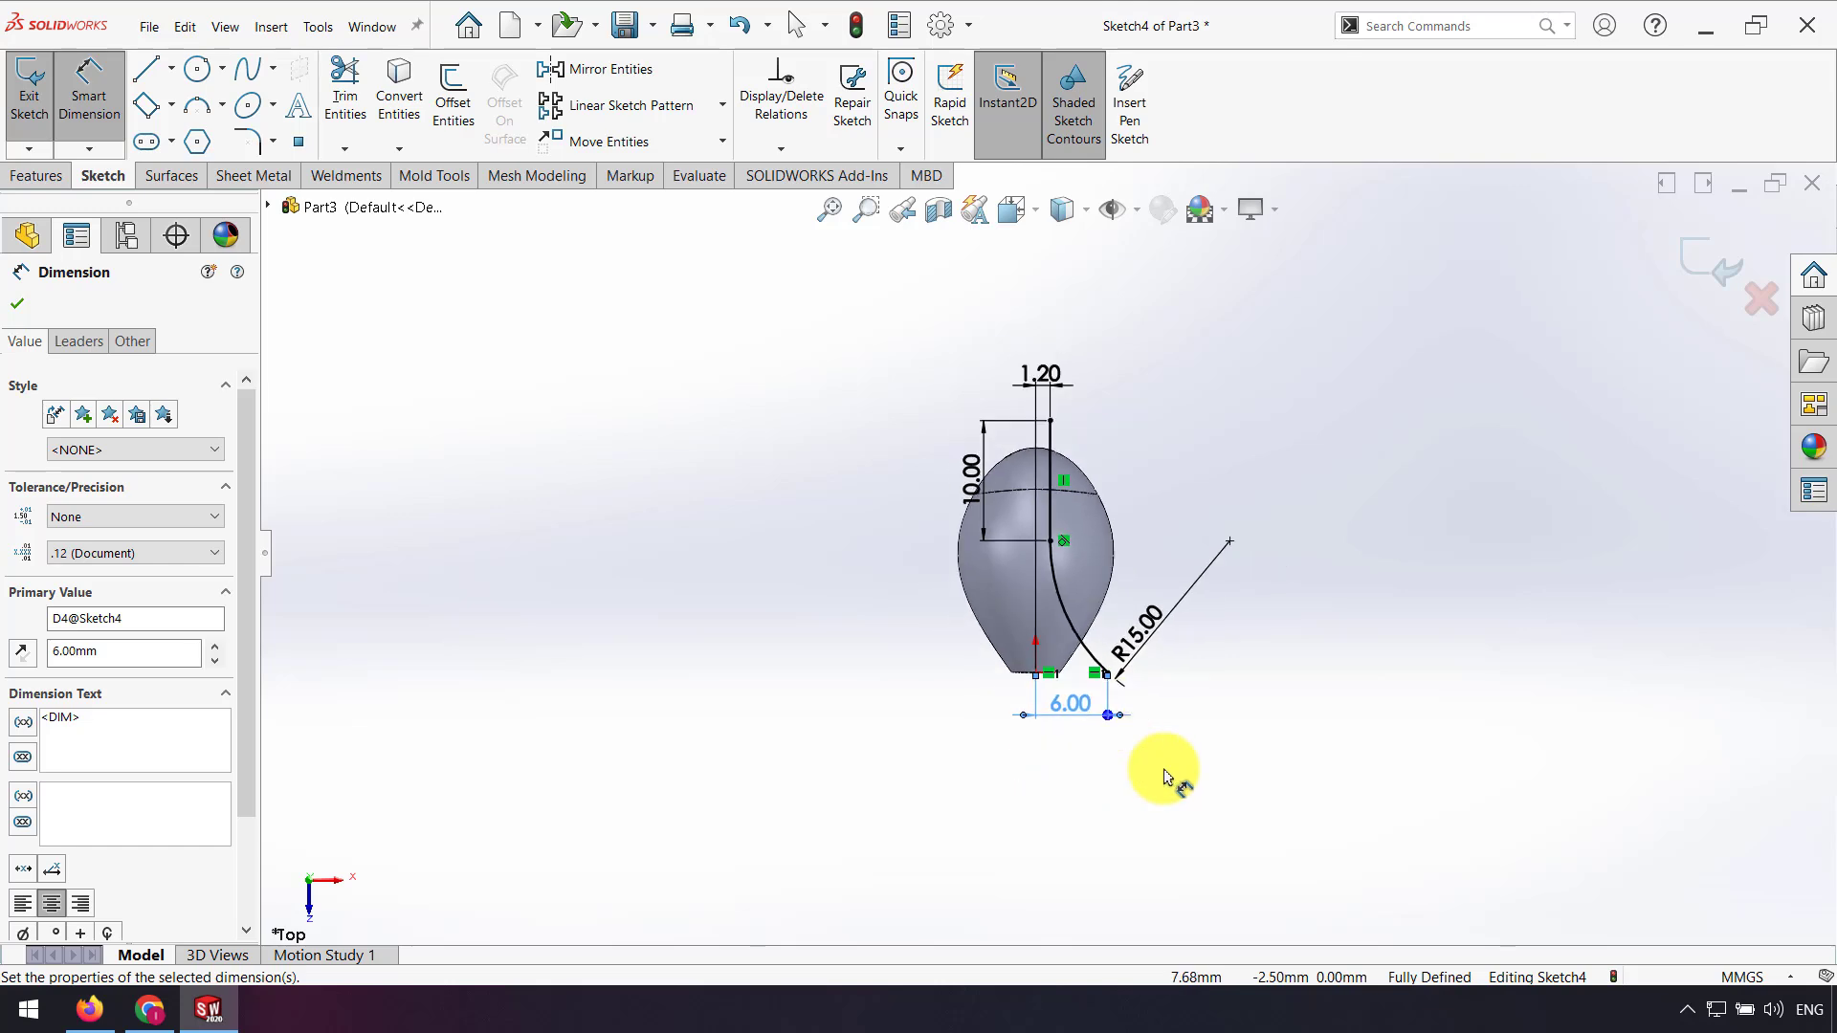
click(1702, 257)
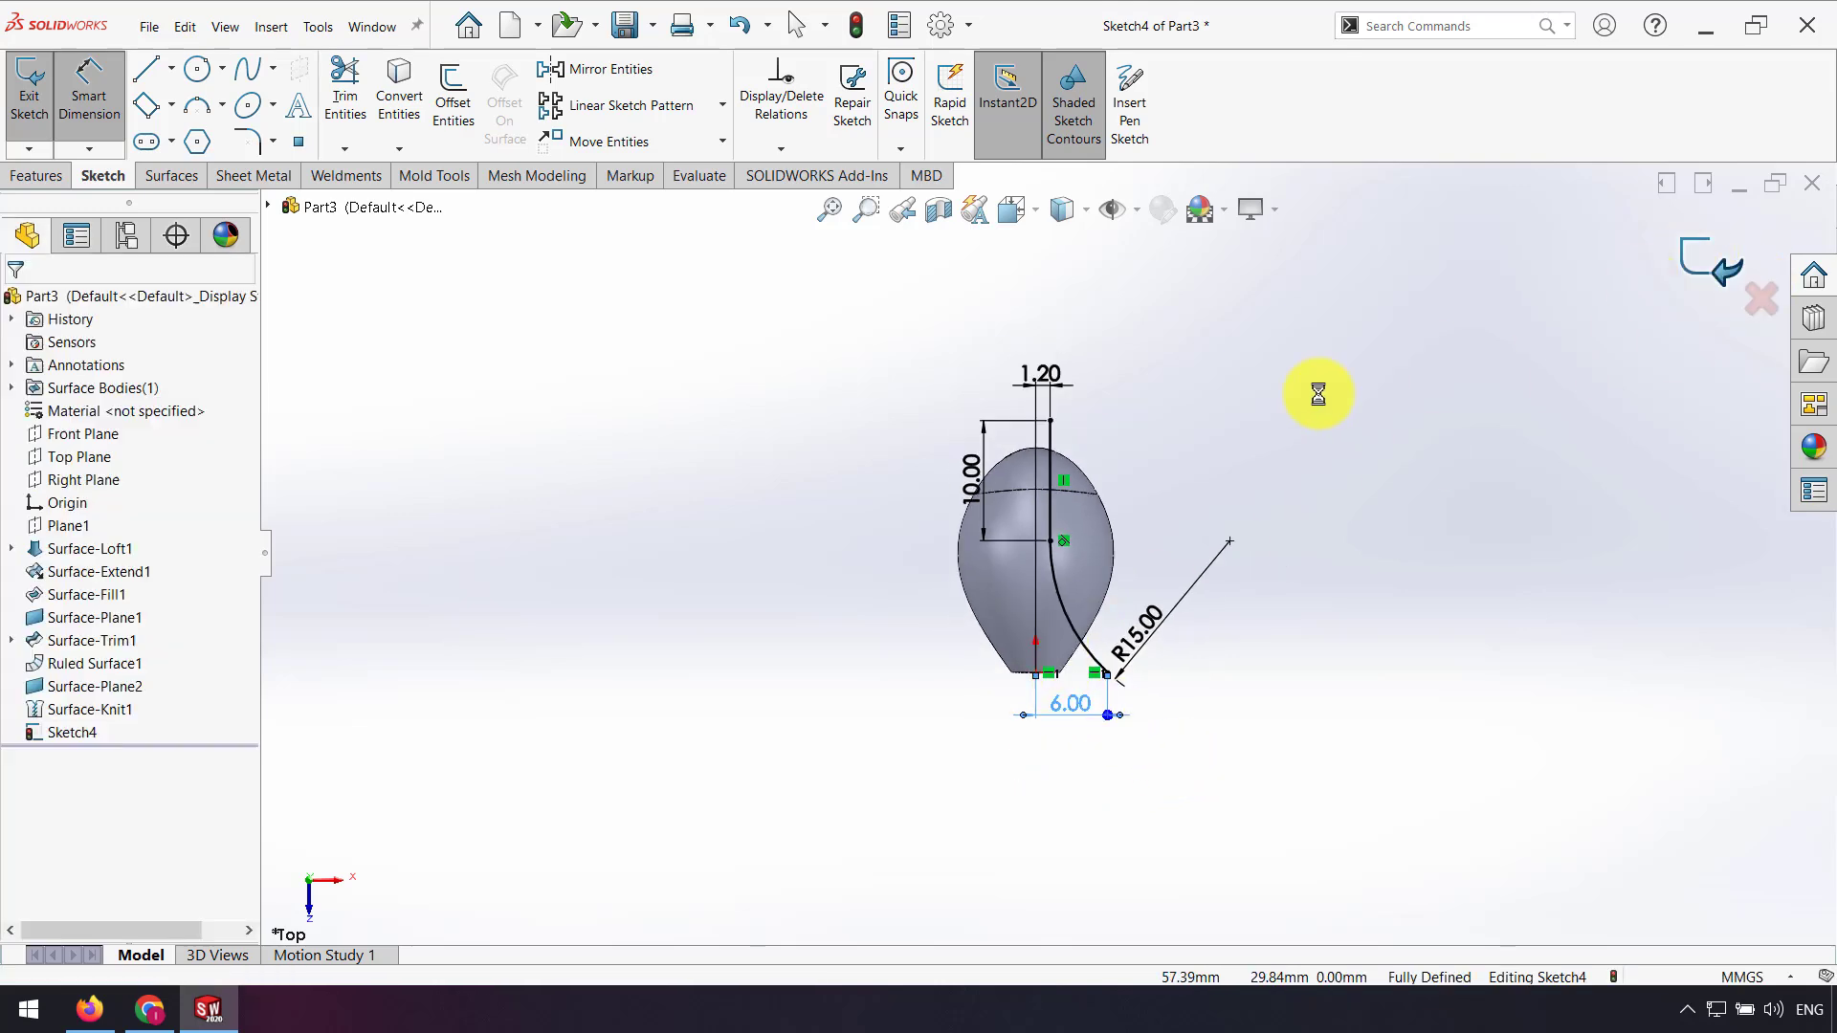
Step: Trim the knitted bulb surface with the line-and-arc sketch, keeping the portion that contains the recessed oval end
click(835, 105)
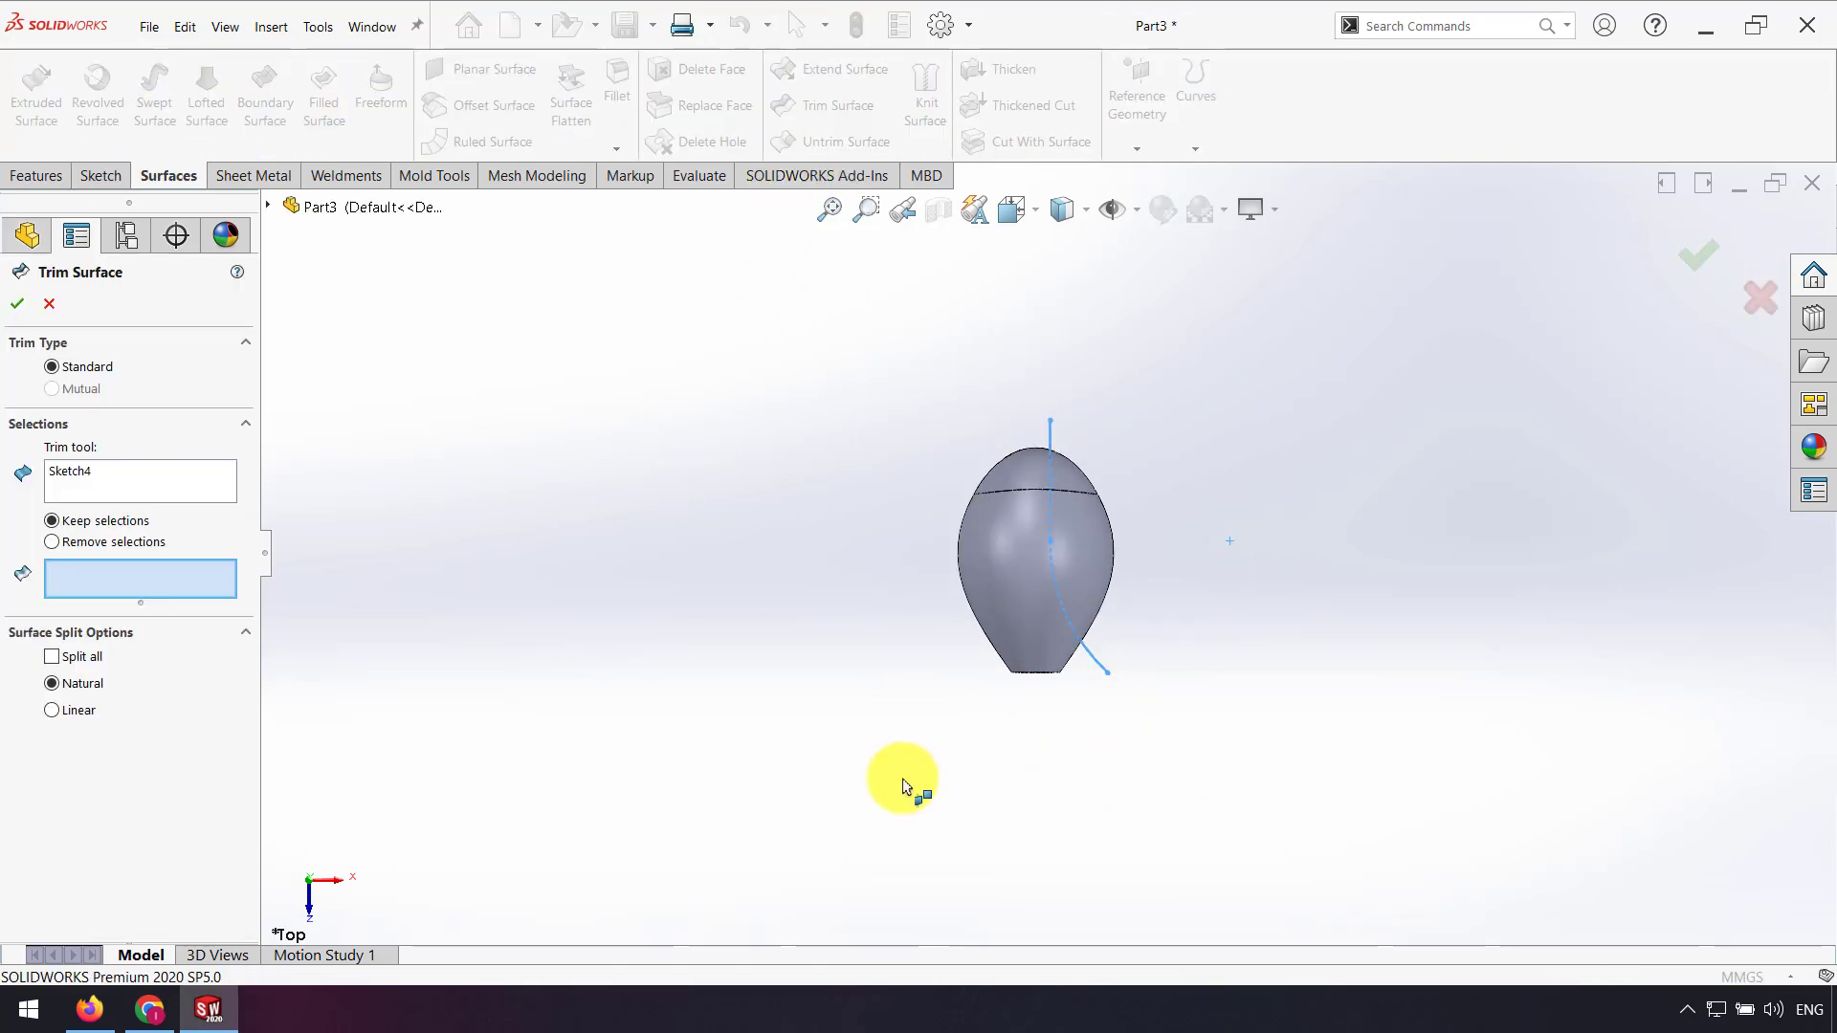
mouse_move(902, 771)
middle_down()
mouse_move(923, 583)
mouse_move(832, 533)
mouse_move(450, 612)
middle_up()
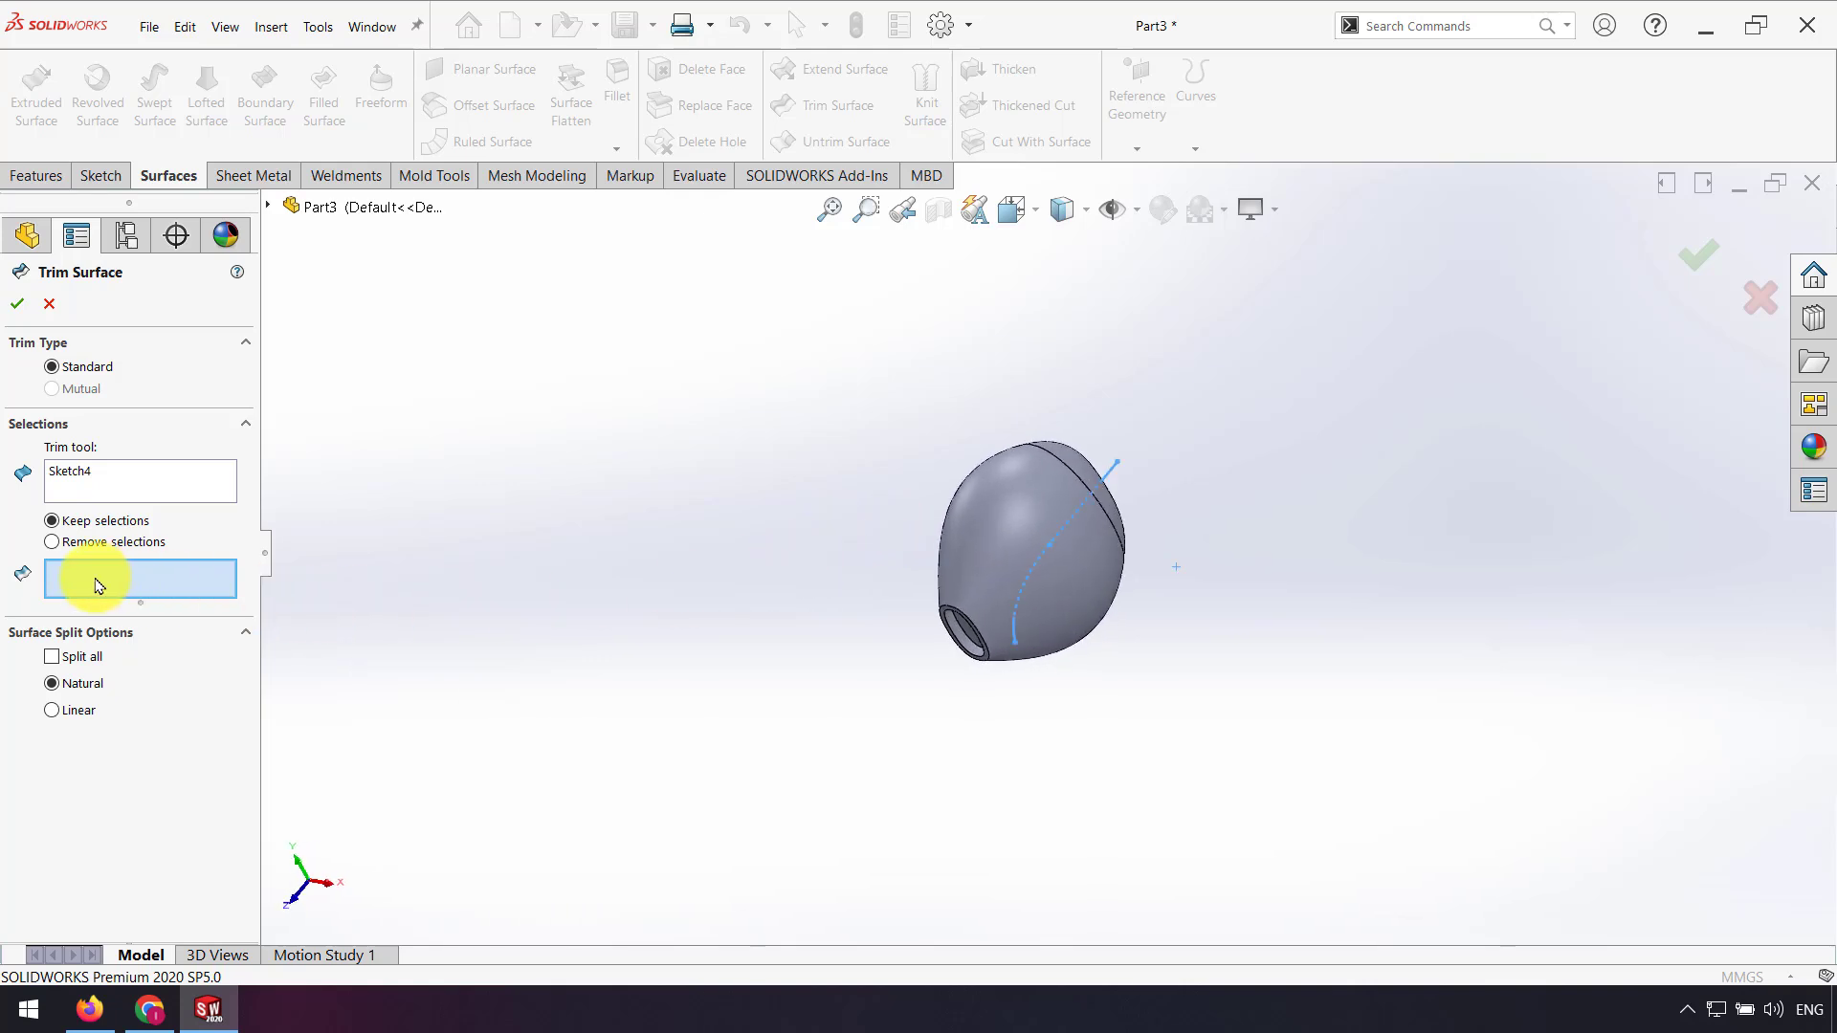
click(966, 565)
middle_drag(976, 504, 1738, 272)
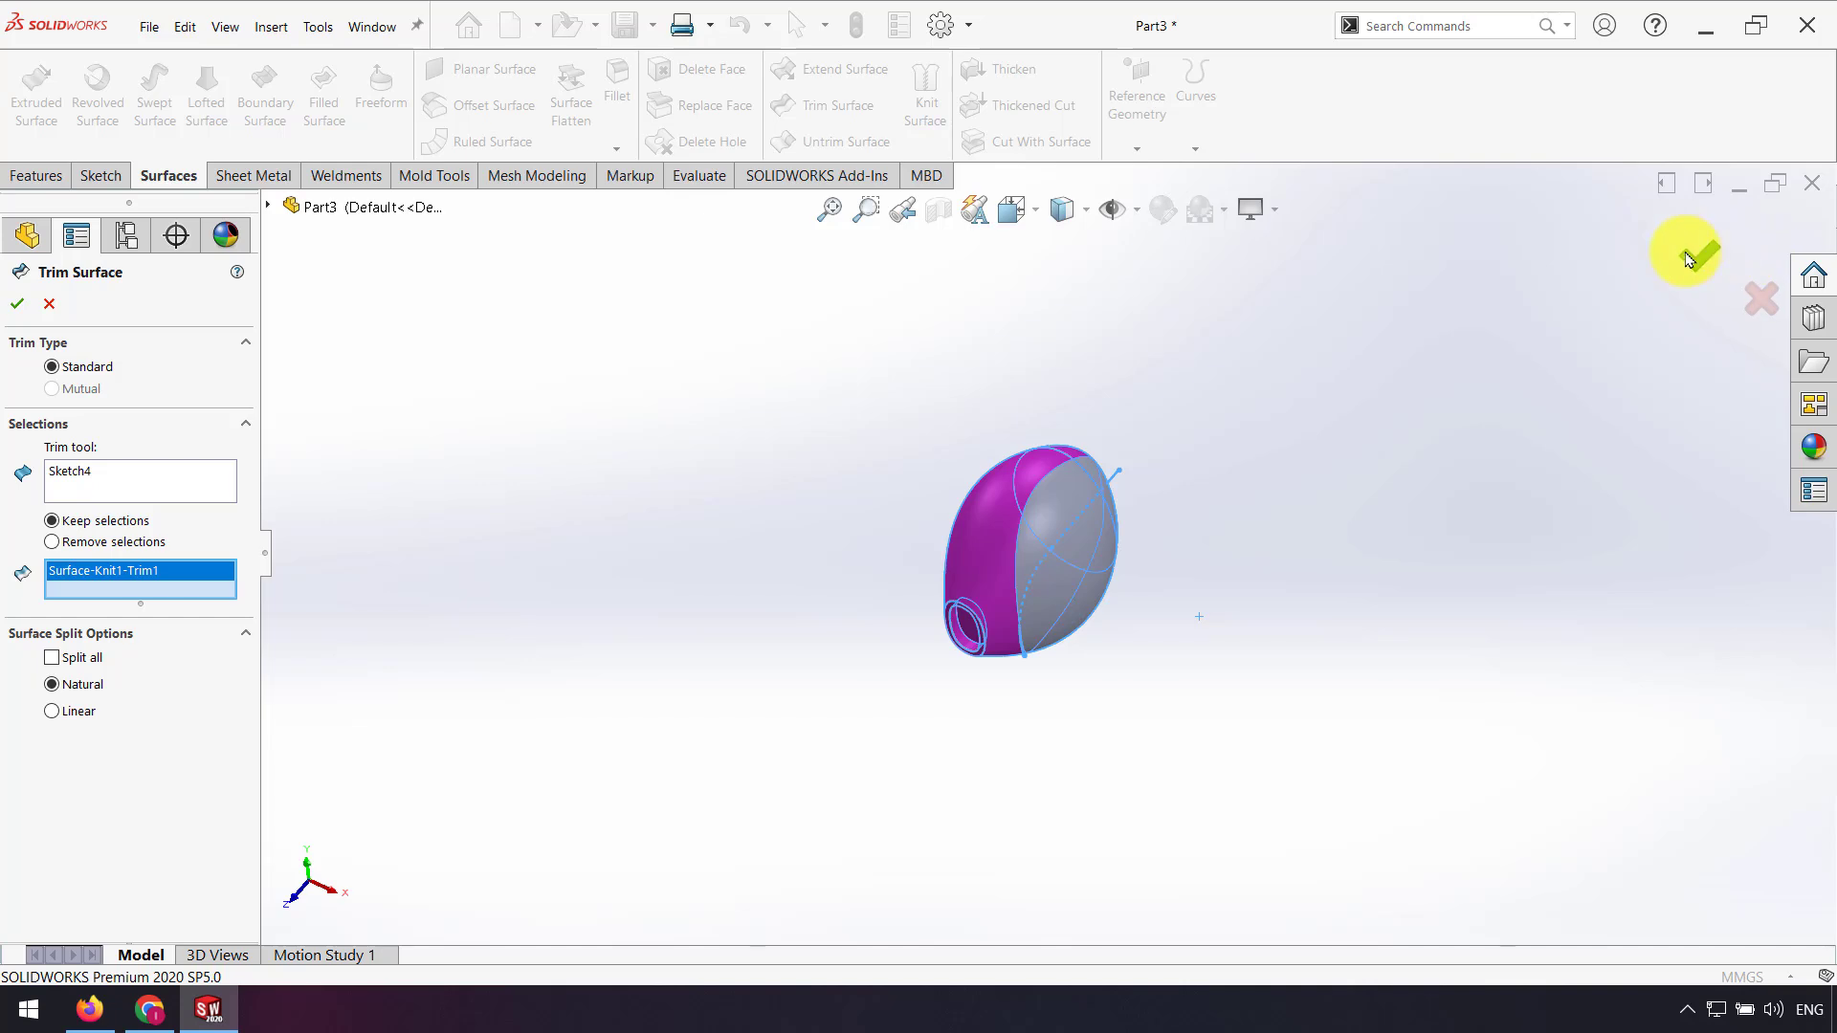
click(1688, 259)
Step: On the Top Plane, sketch a circle about 6.8 mm in diameter beside the trimmed body's open side
middle_drag(935, 689, 892, 608)
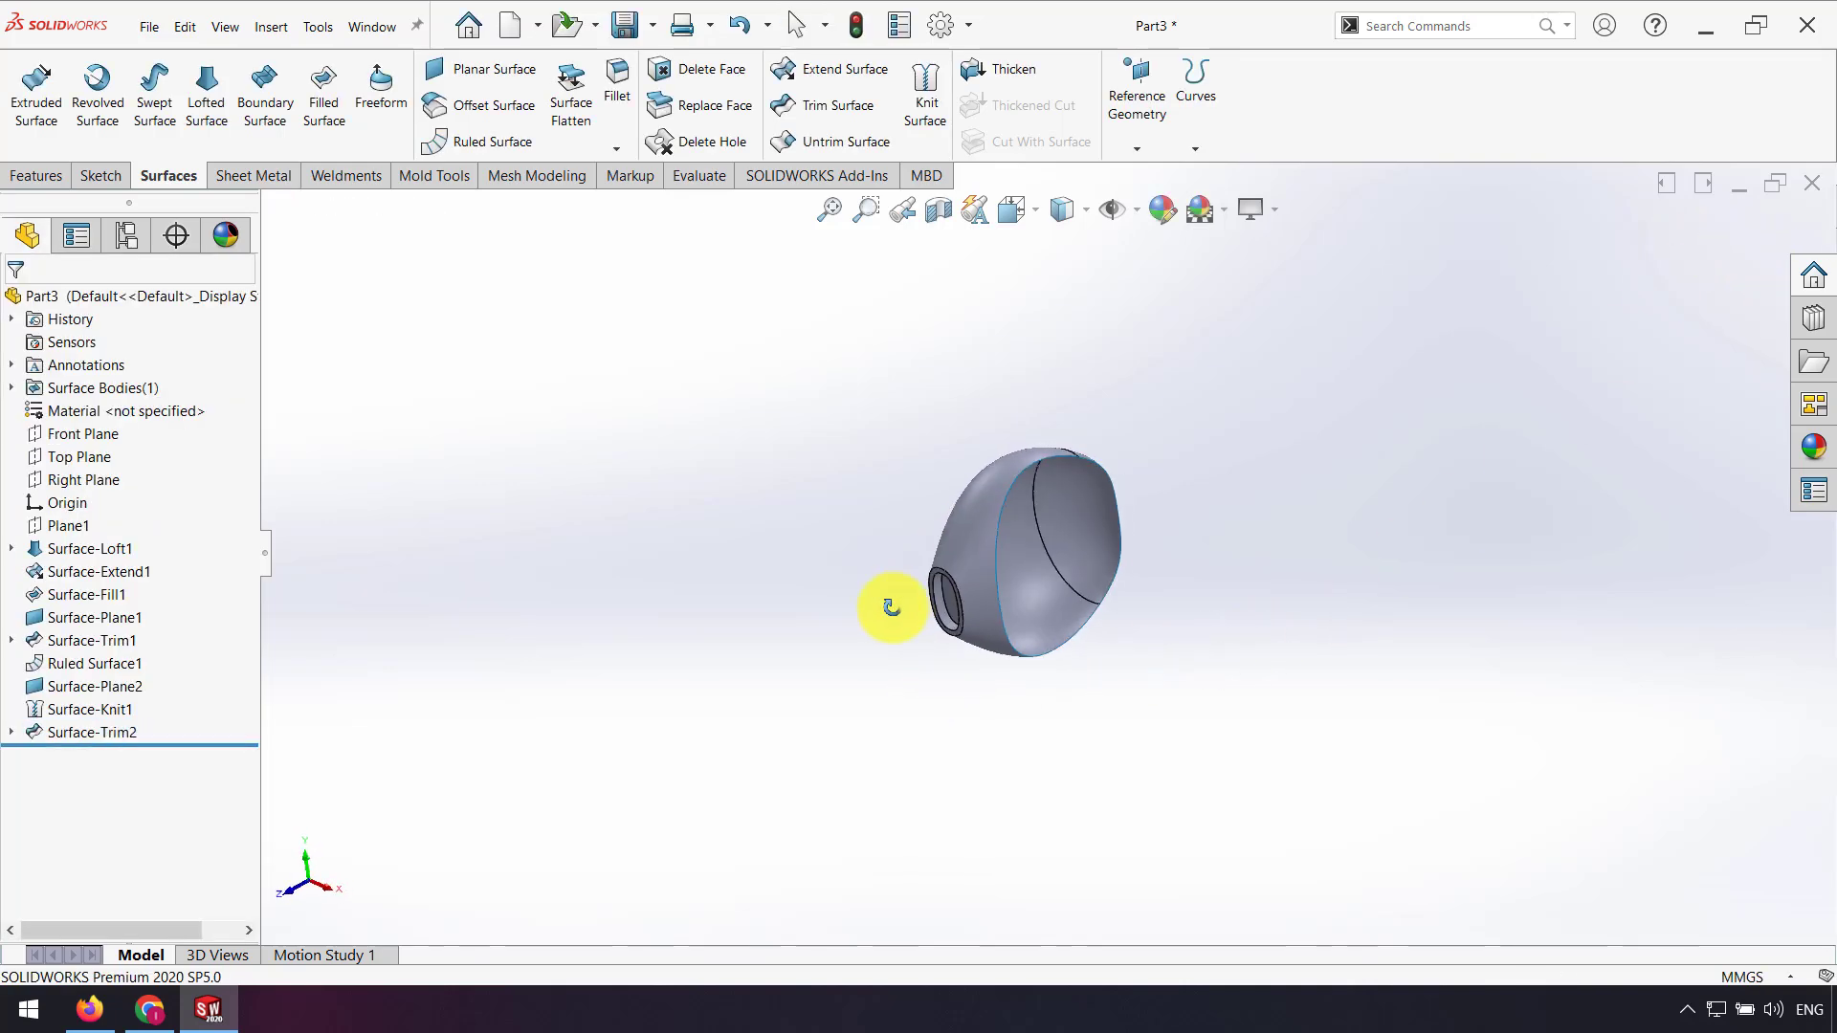
click(81, 457)
click(100, 440)
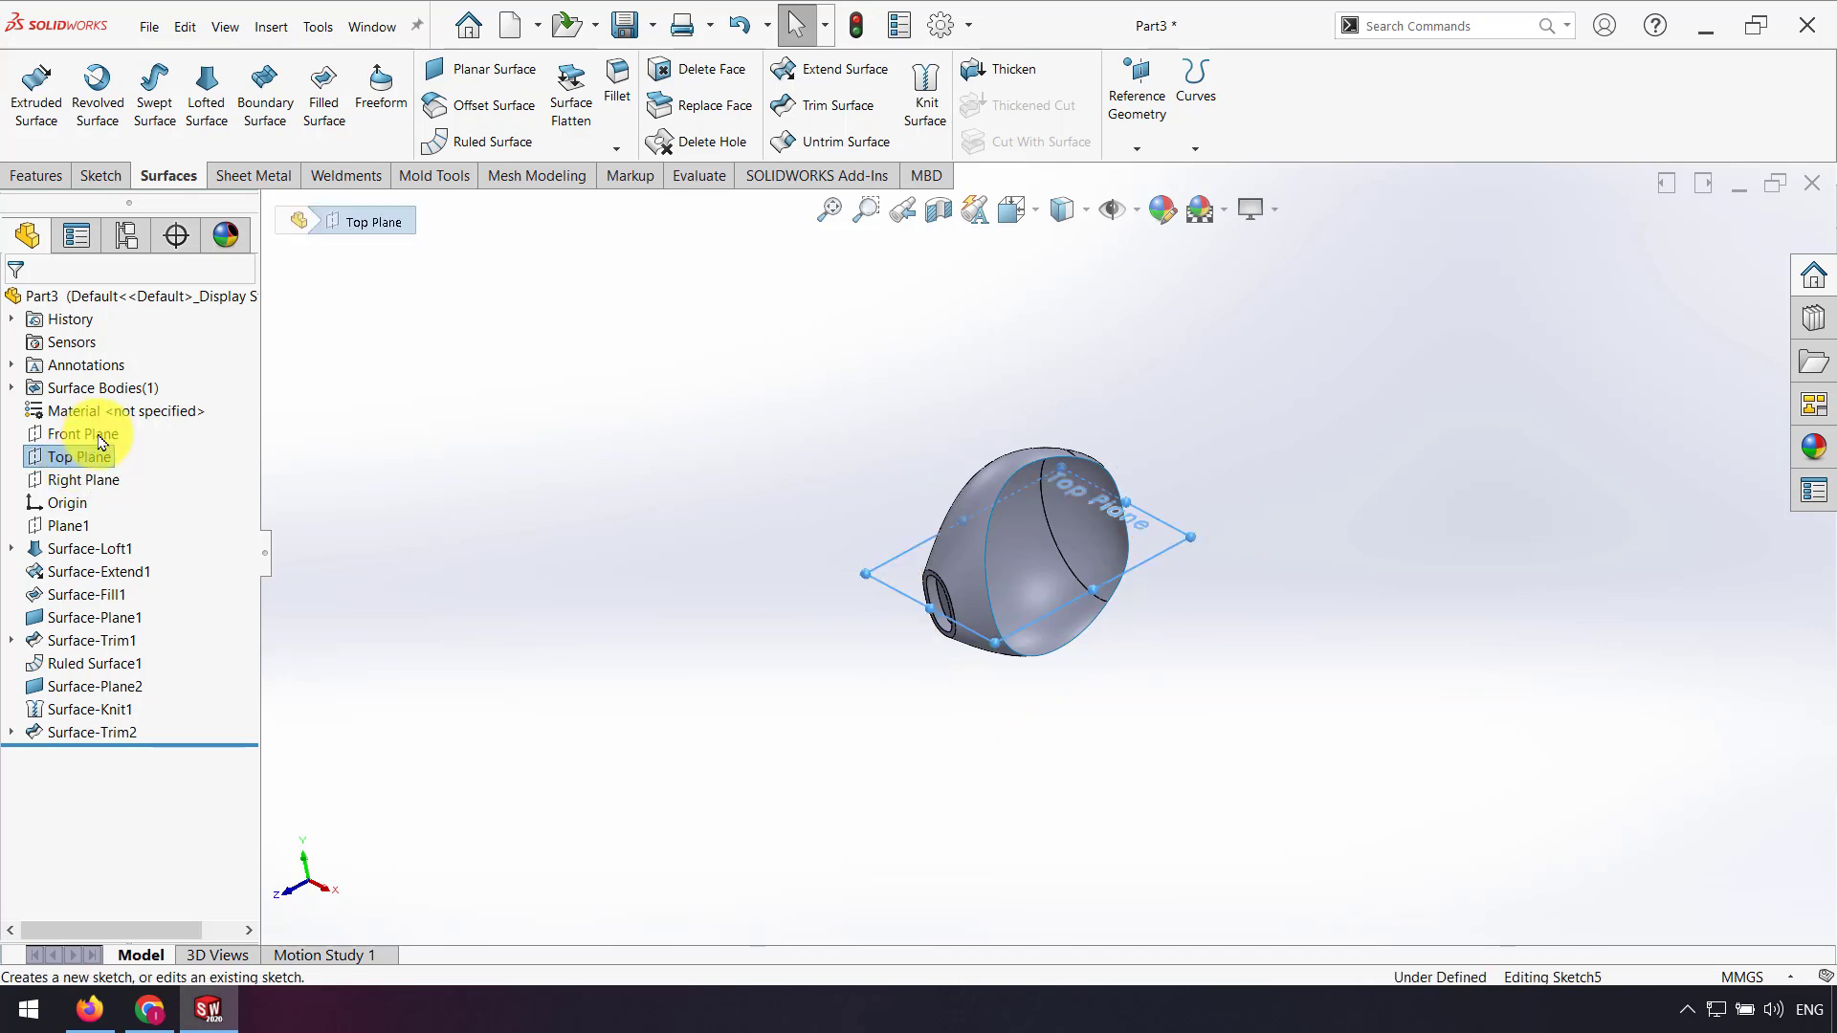
click(199, 69)
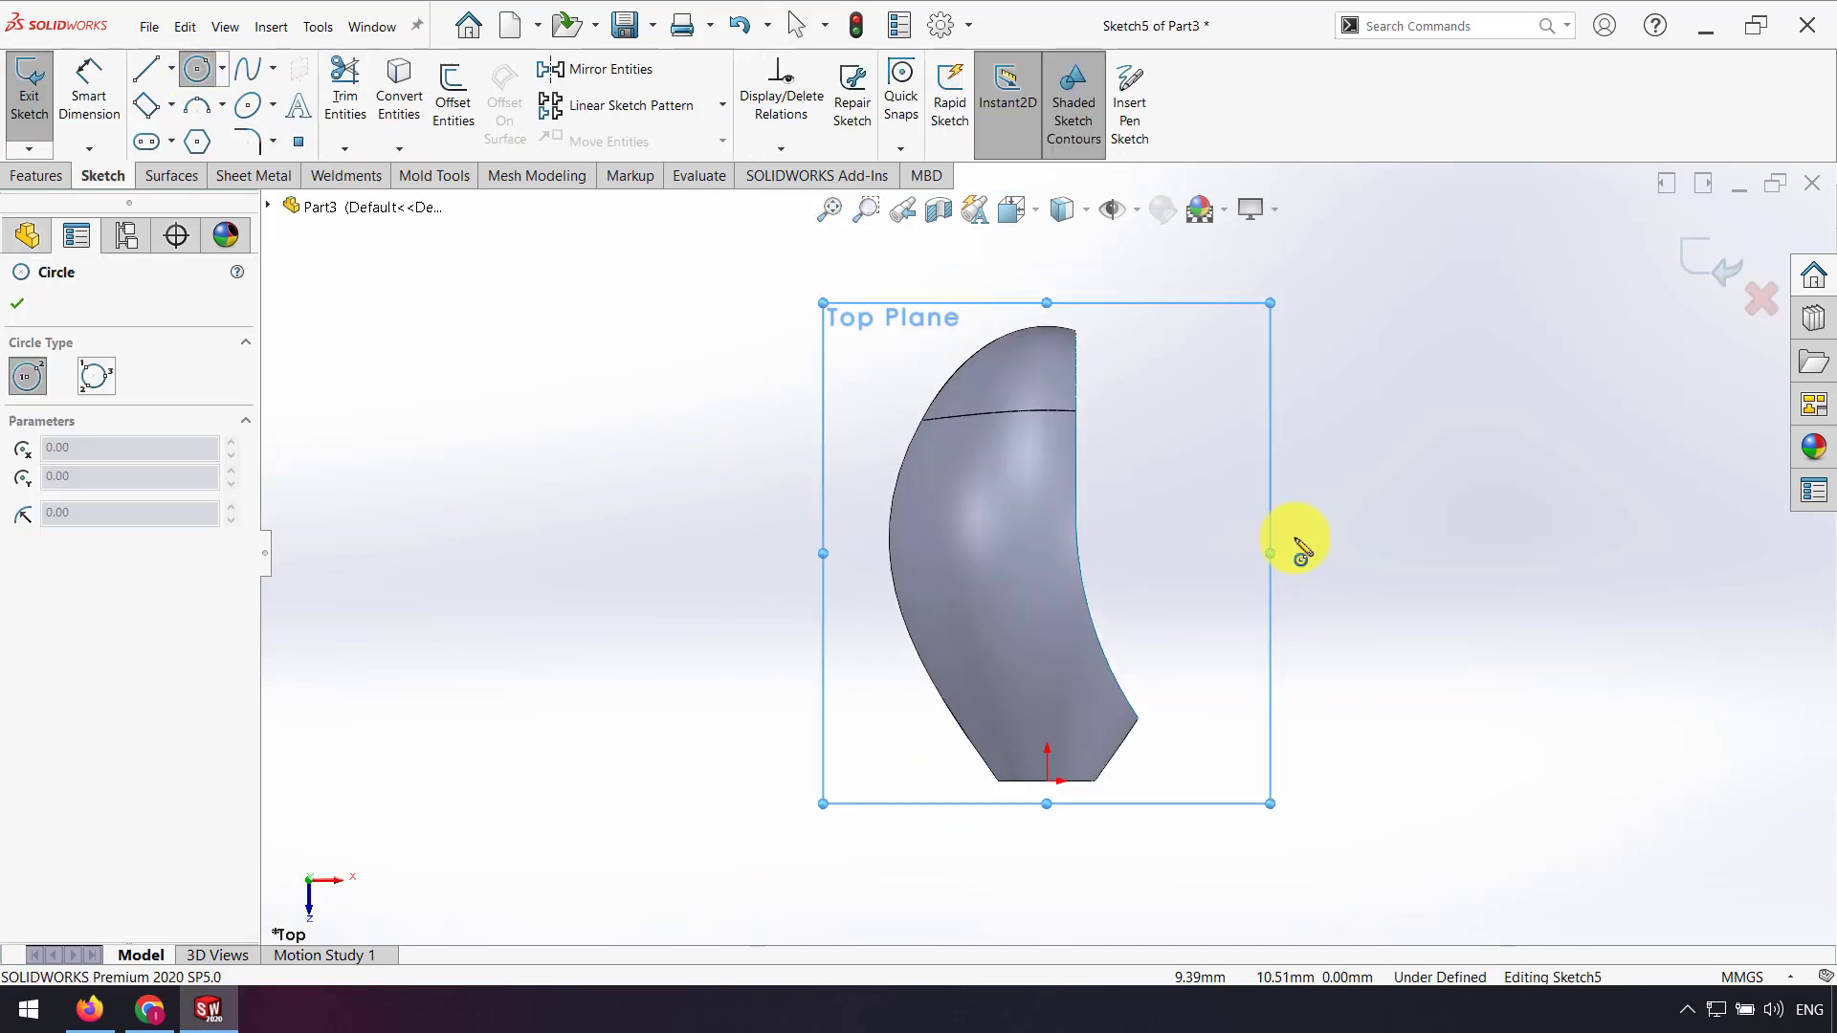
click(1222, 499)
click(1230, 574)
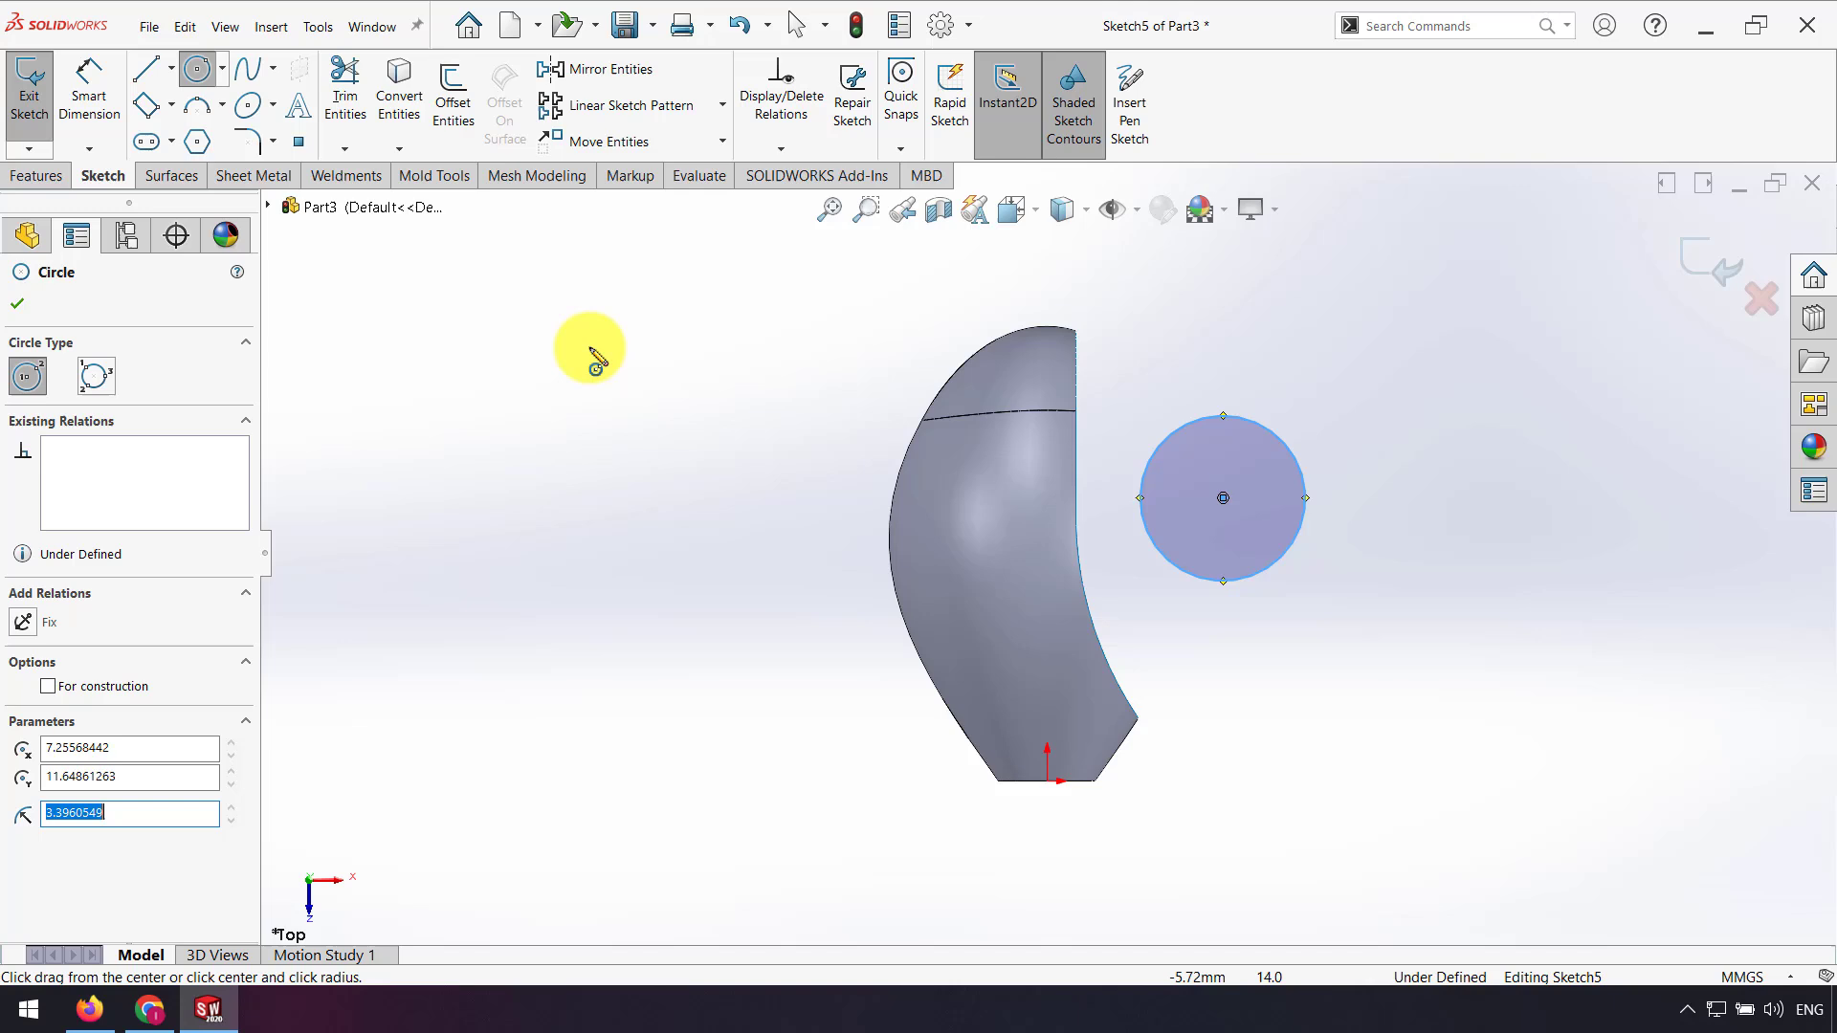
Step: Set the circle's diameter to 8 mm
click(110, 84)
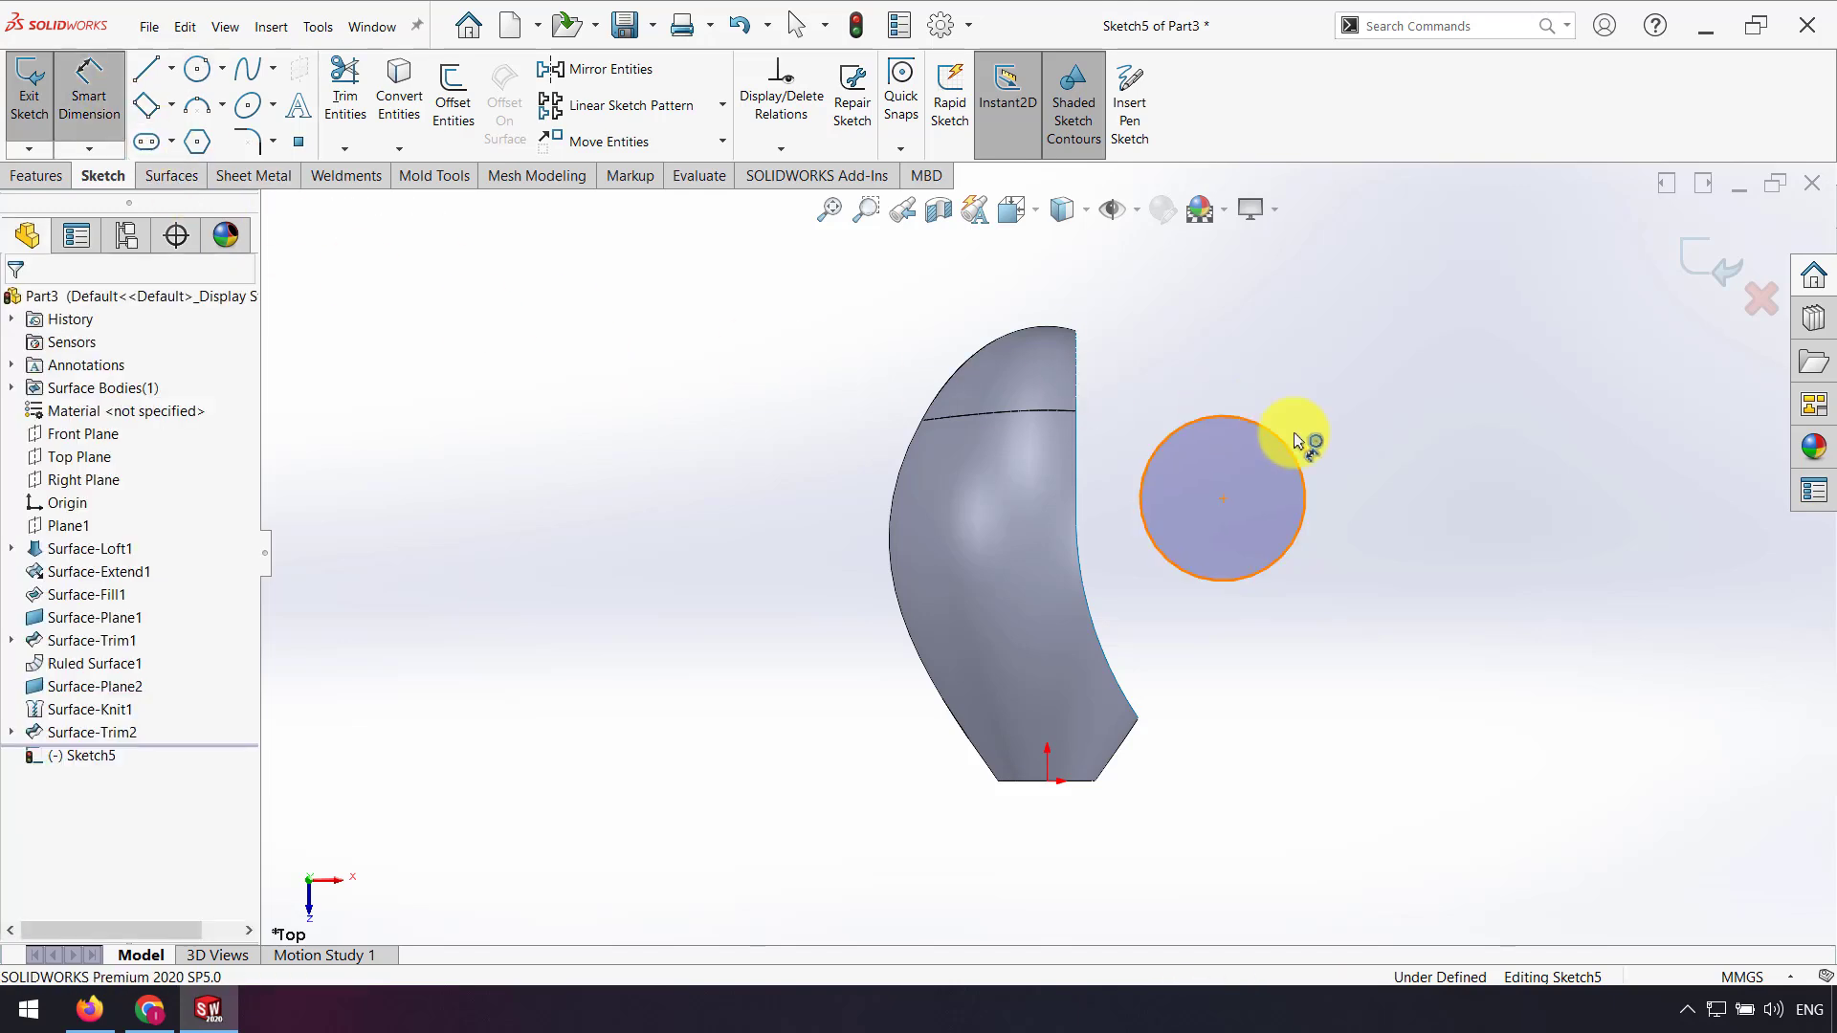
click(1297, 441)
click(1420, 448)
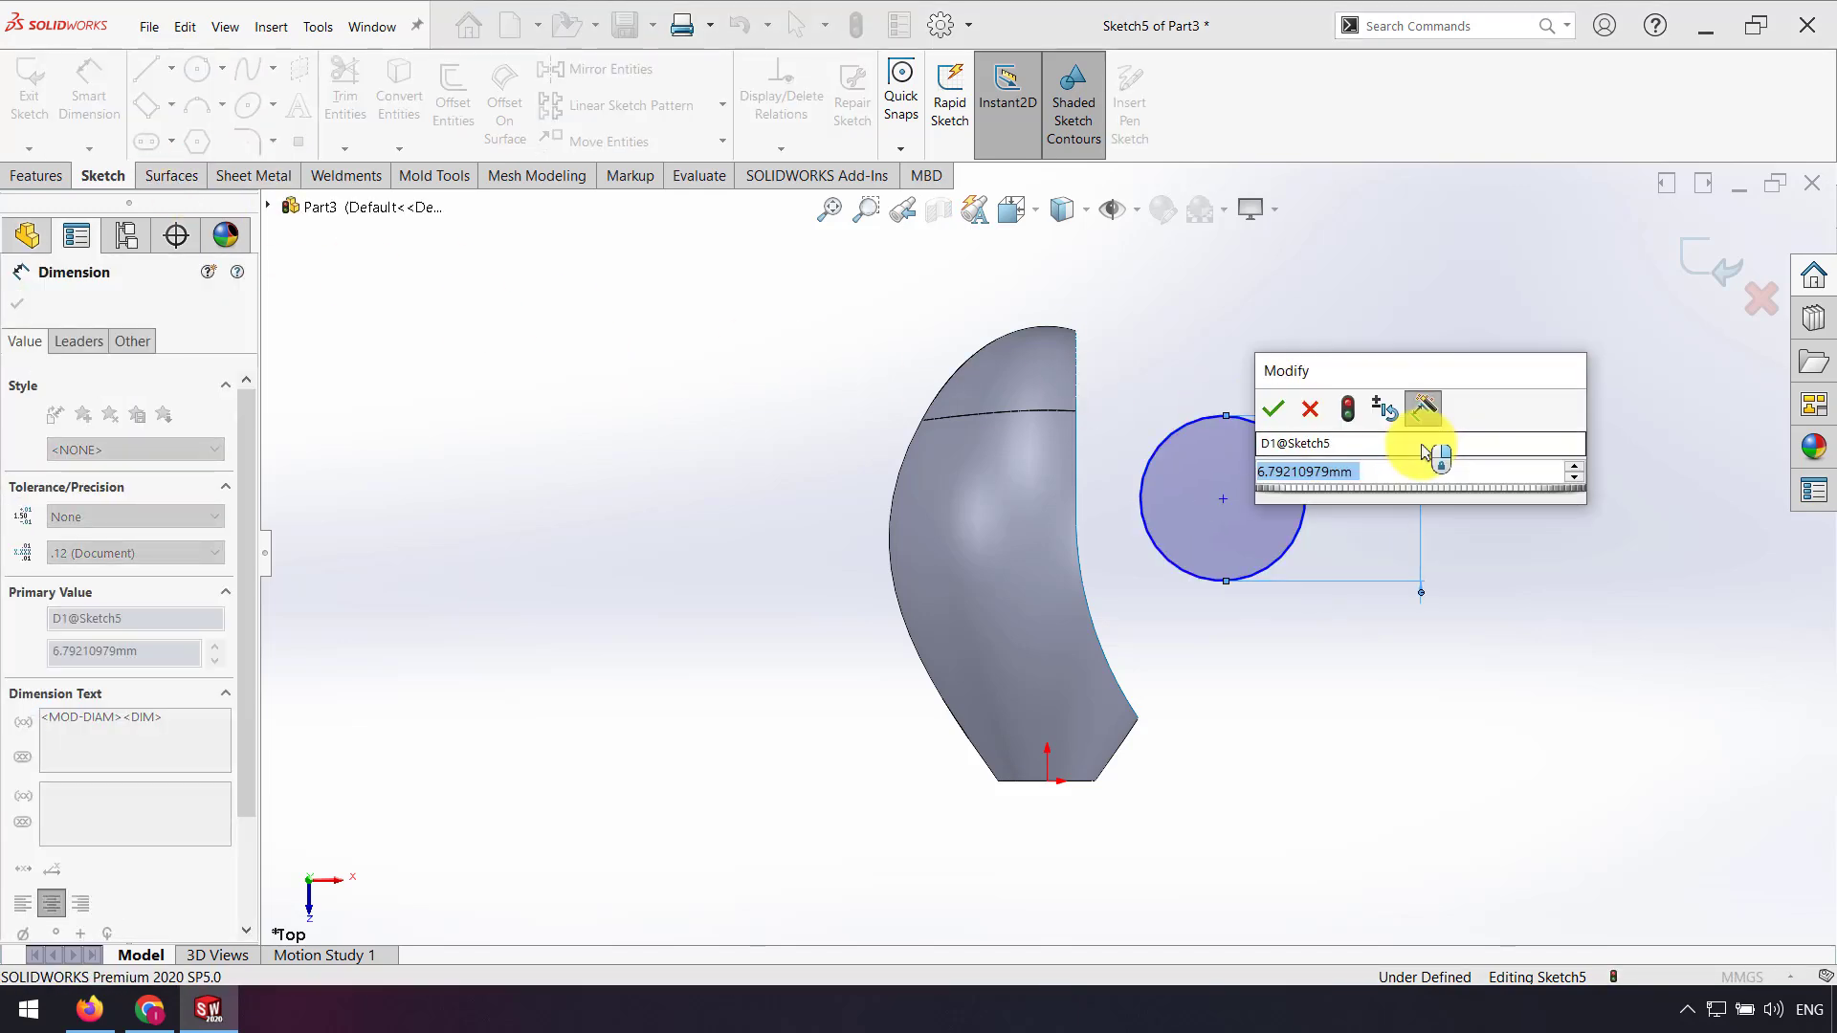
text(8)
key(Return)
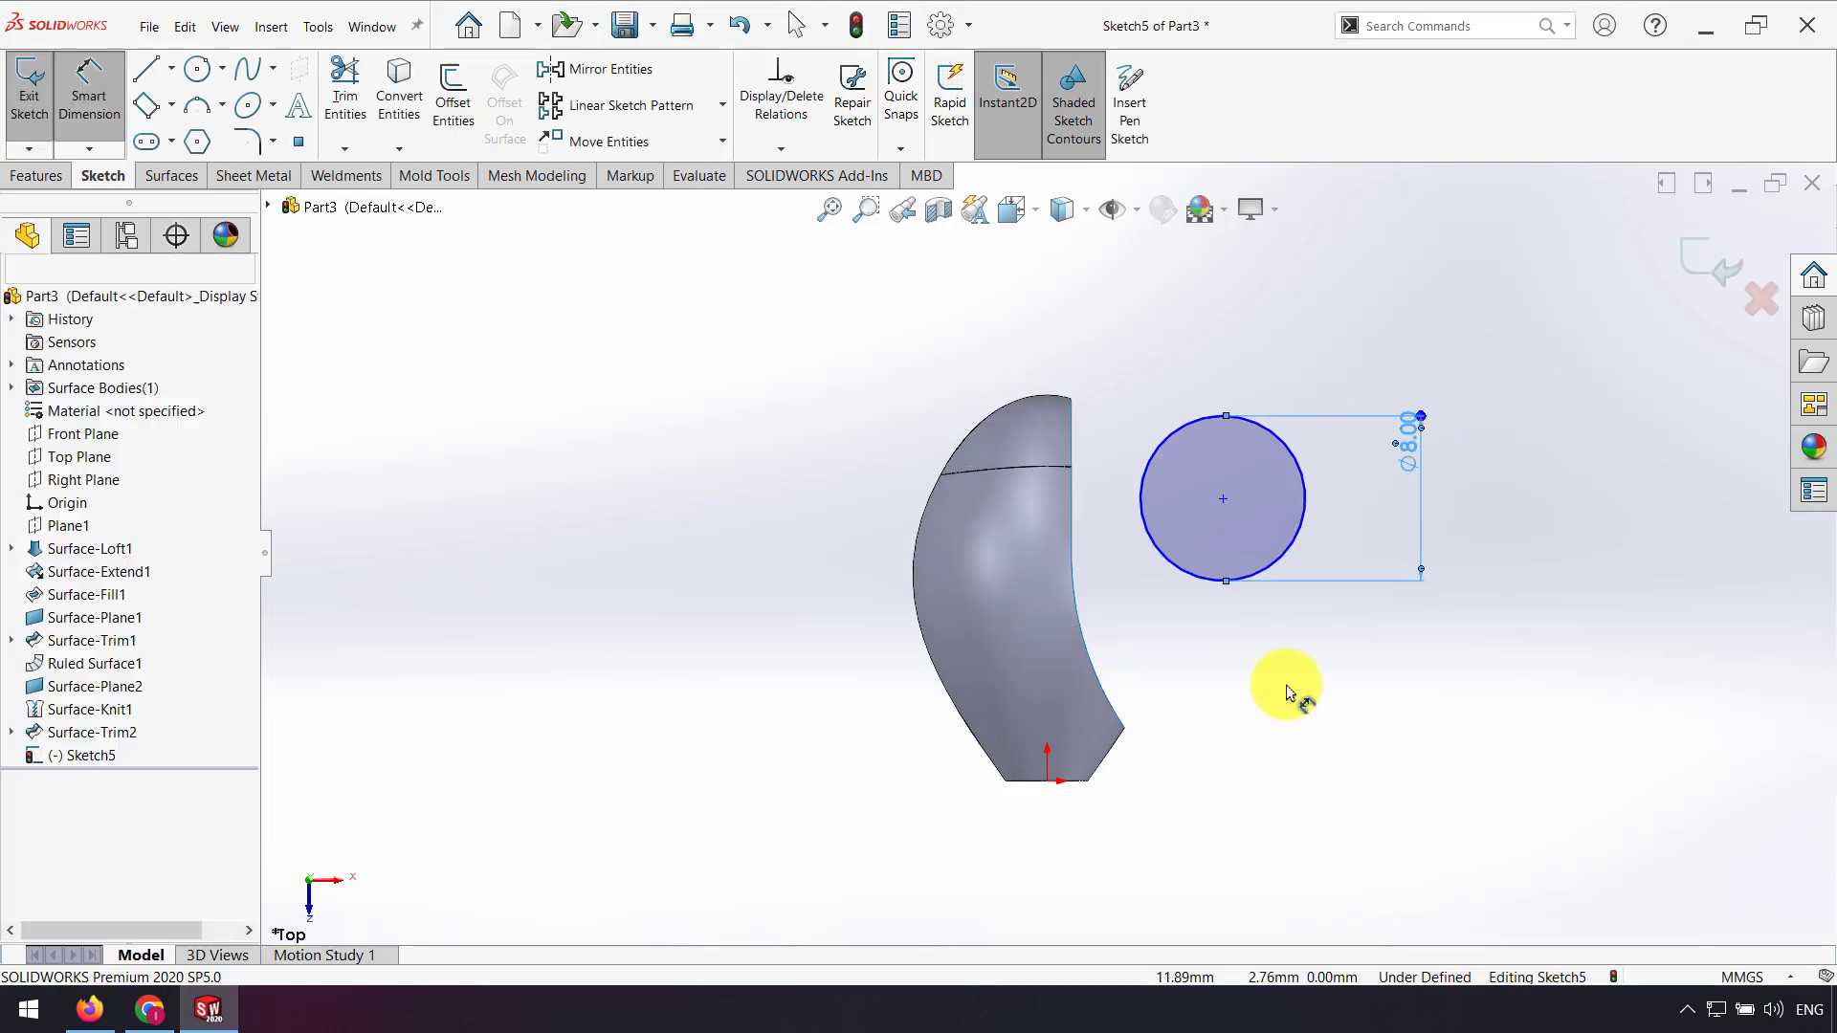
Step: Dimension the circle's centre at 9 mm horizontally from the origin
click(1217, 515)
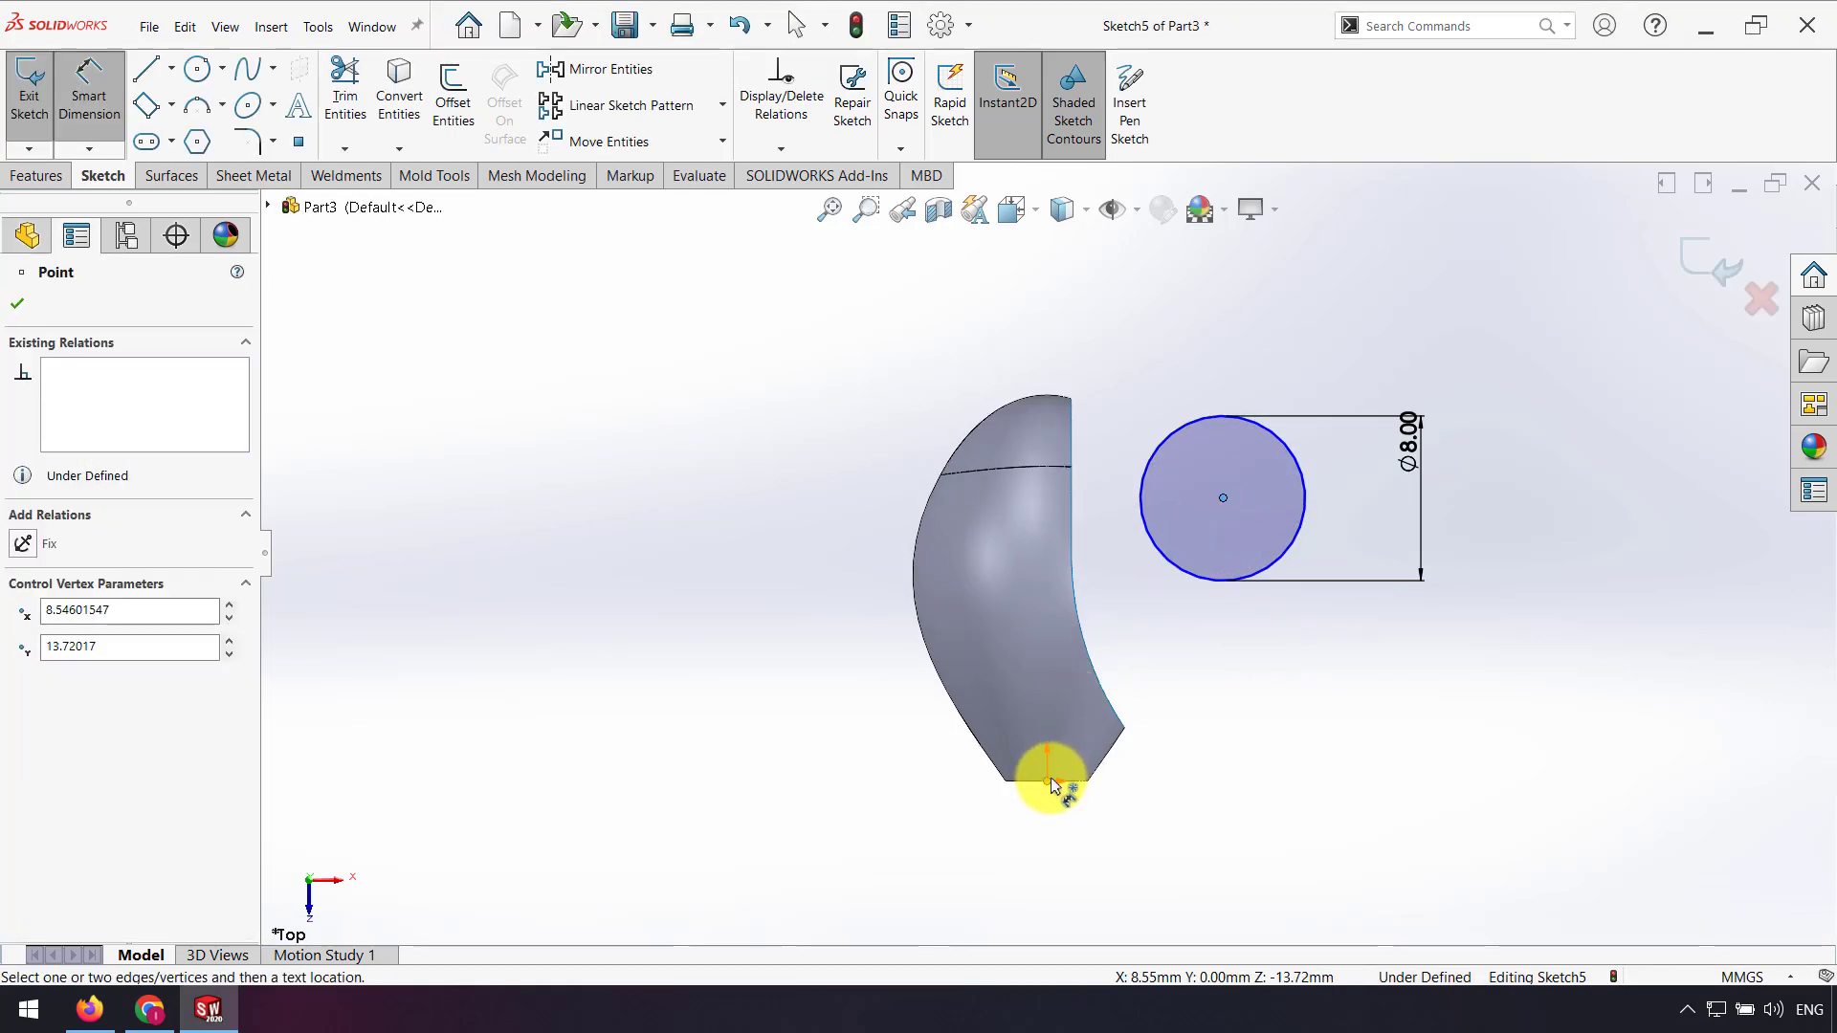
click(1049, 783)
click(1139, 828)
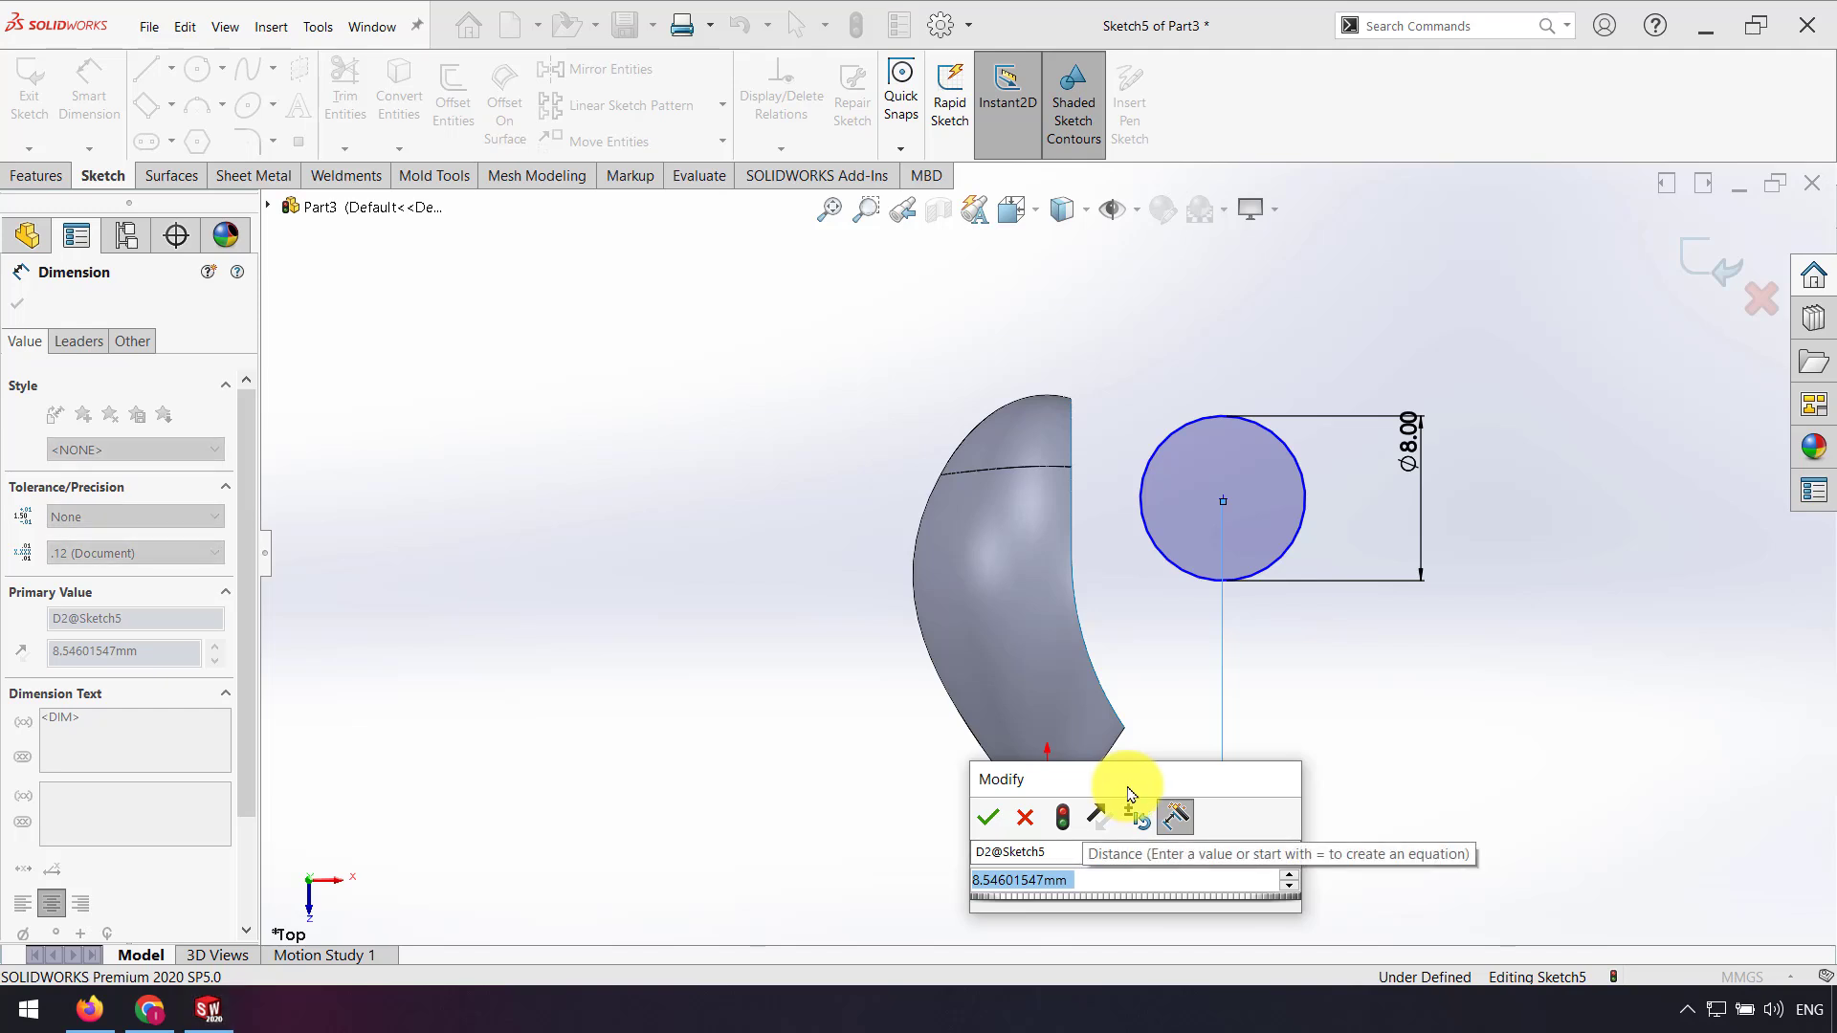
text(9)
key(Return)
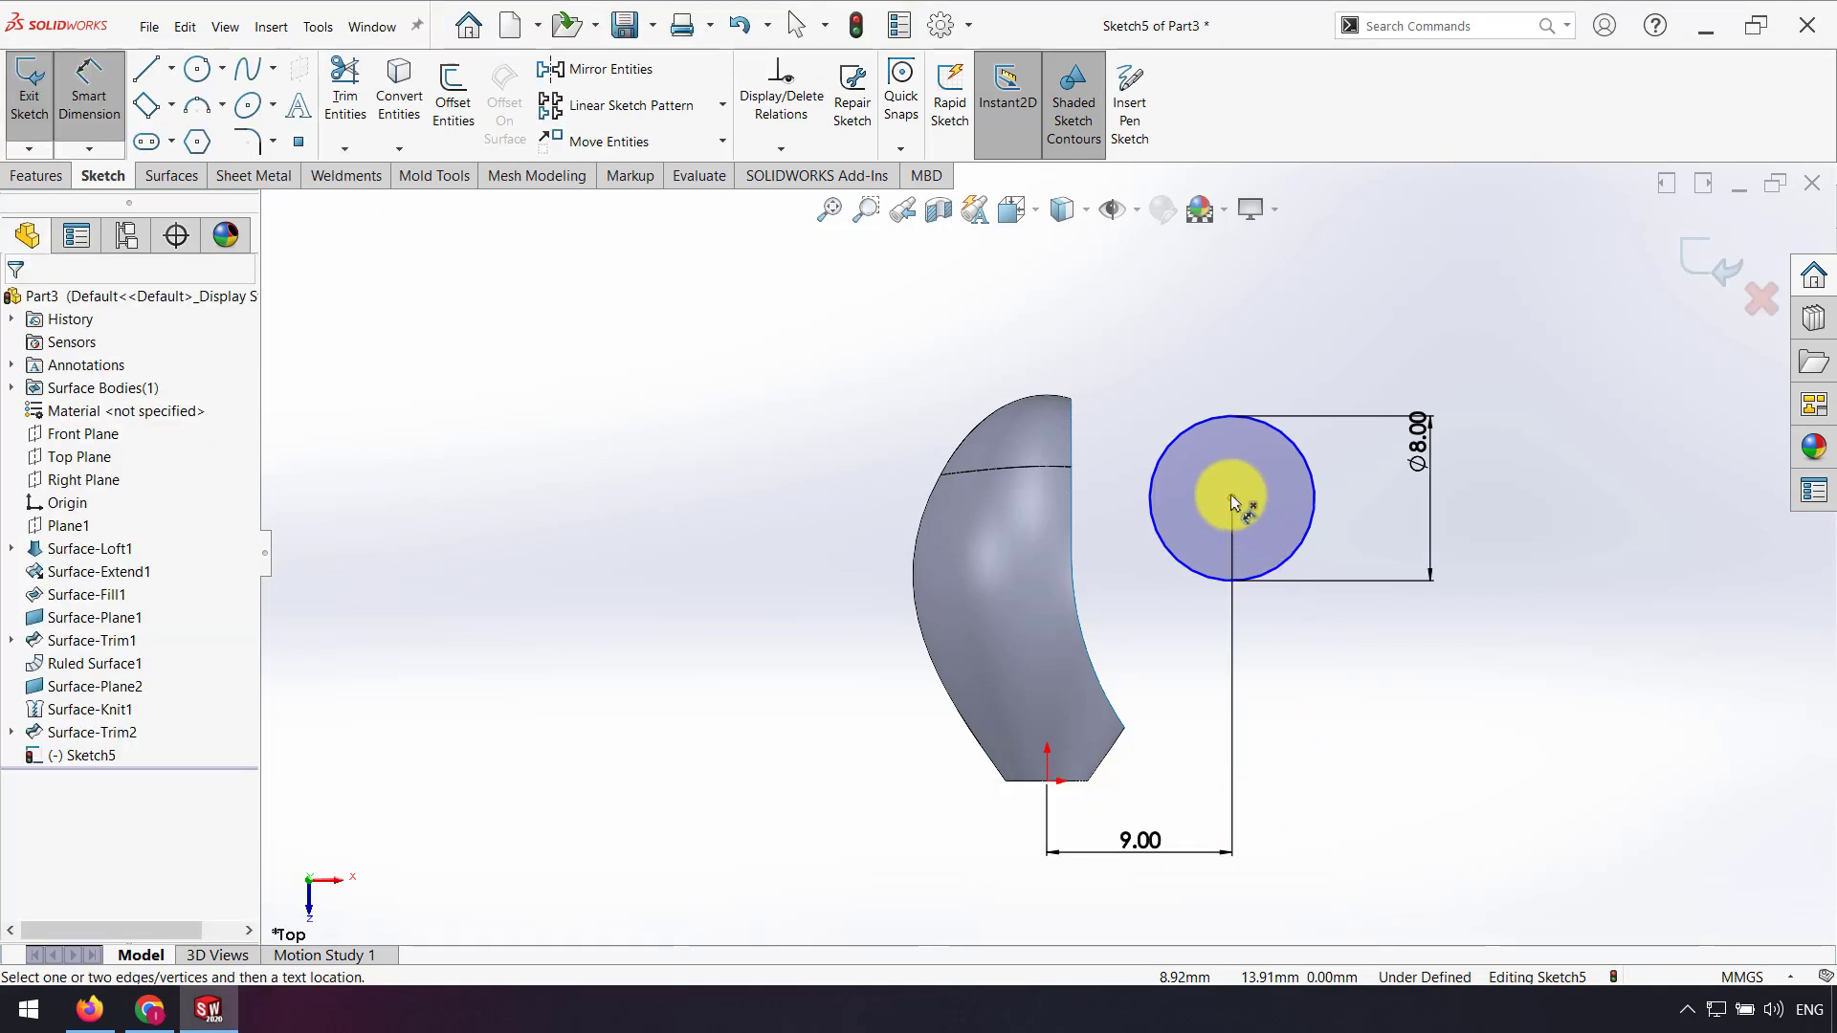
Step: Dimension the circle's centre at 12 mm vertically from the origin and finish the sketch
click(1233, 498)
click(1047, 783)
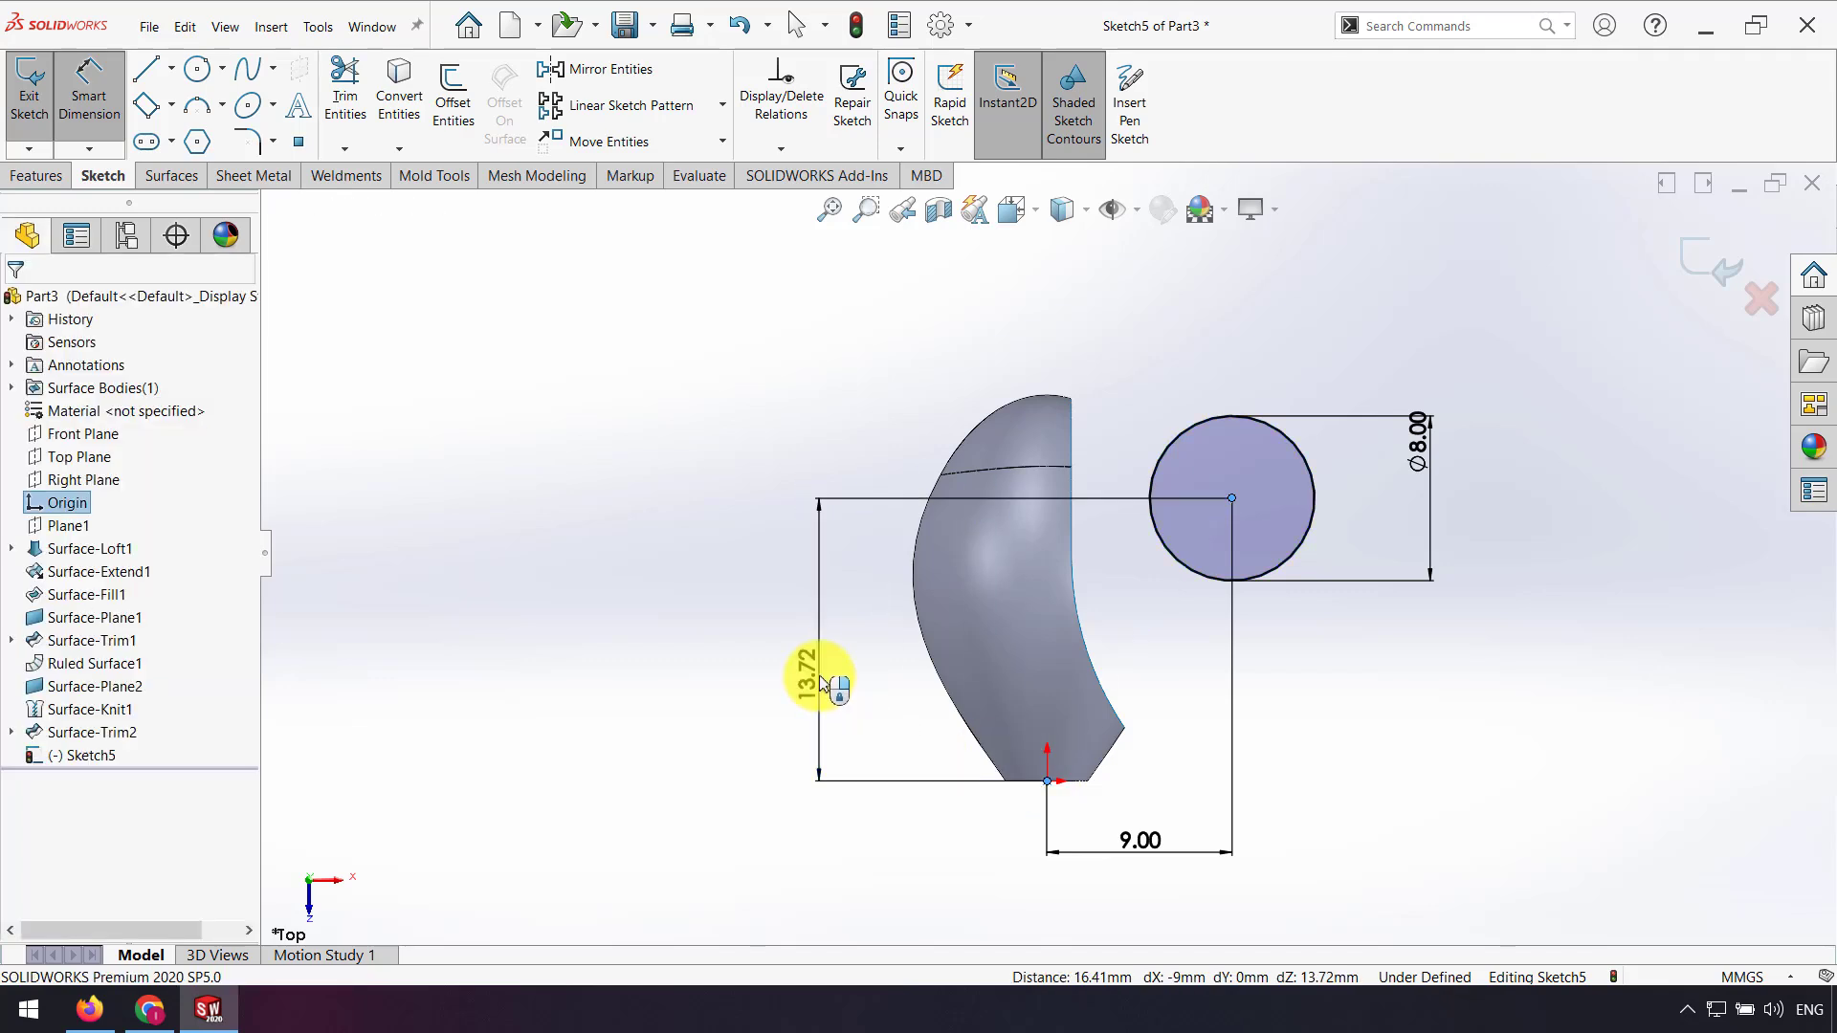
click(820, 681)
text(12)
key(Return)
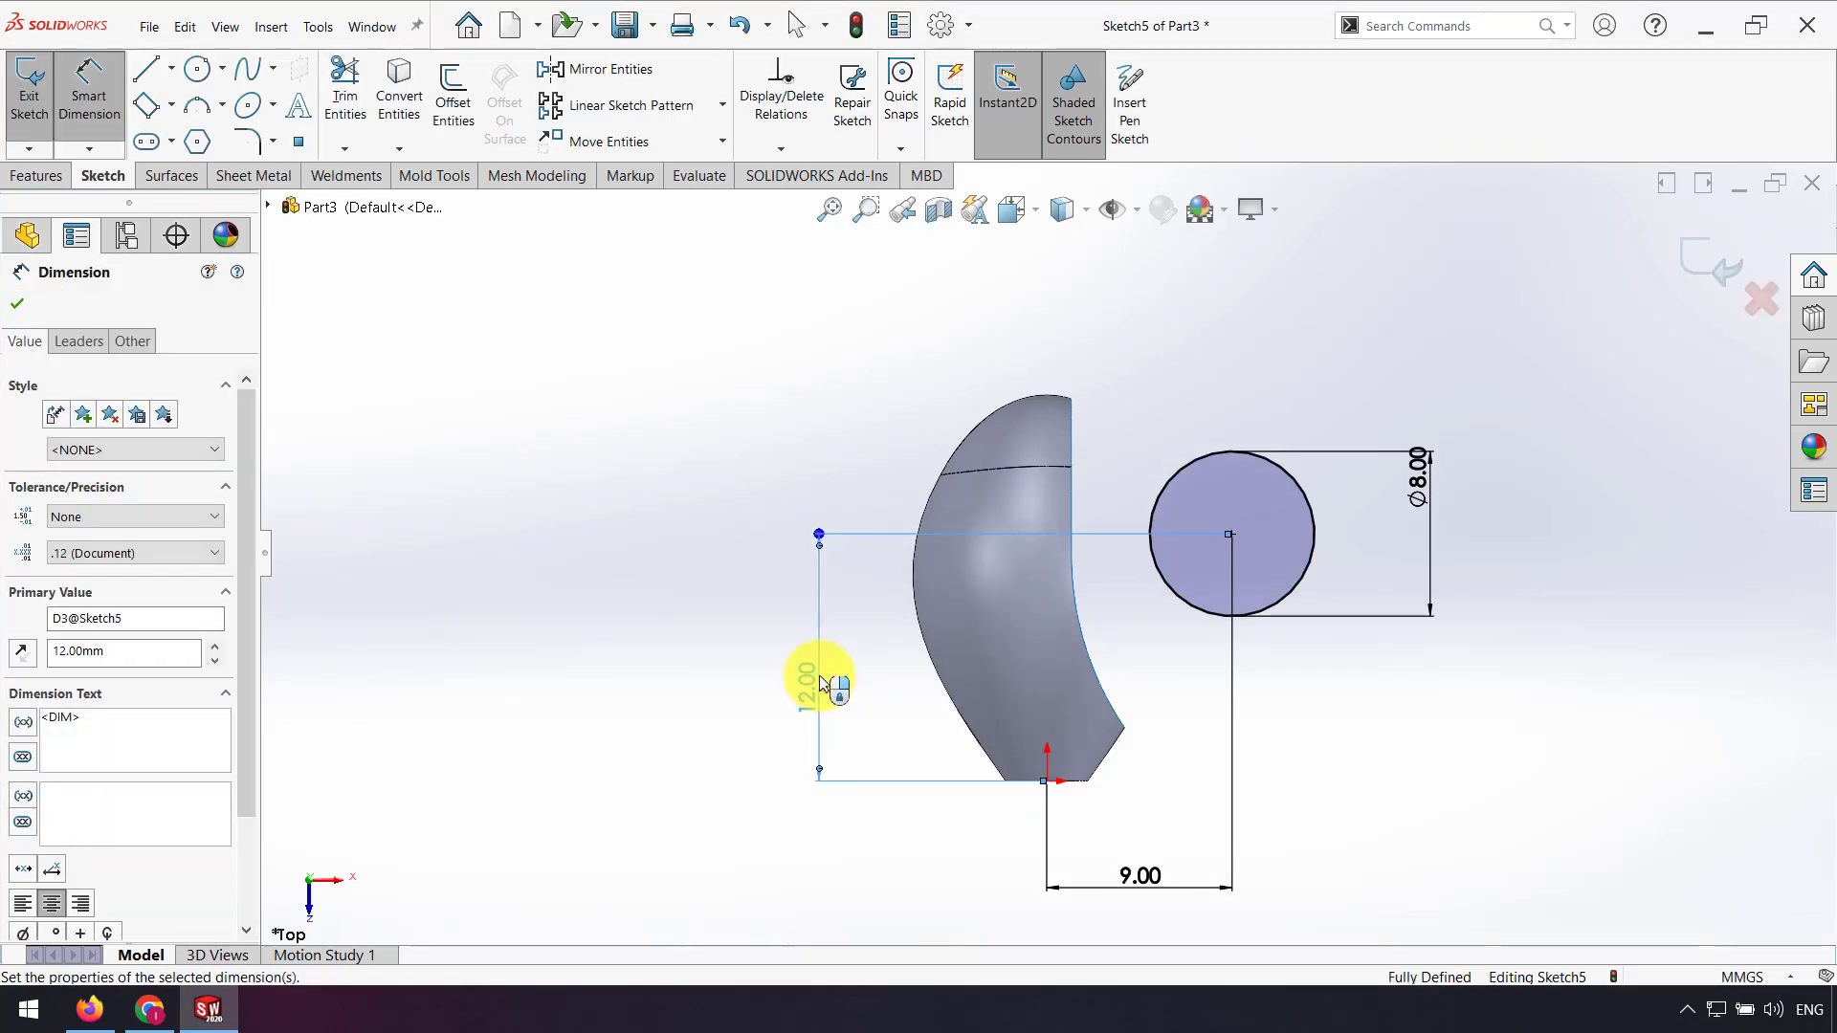
click(1344, 807)
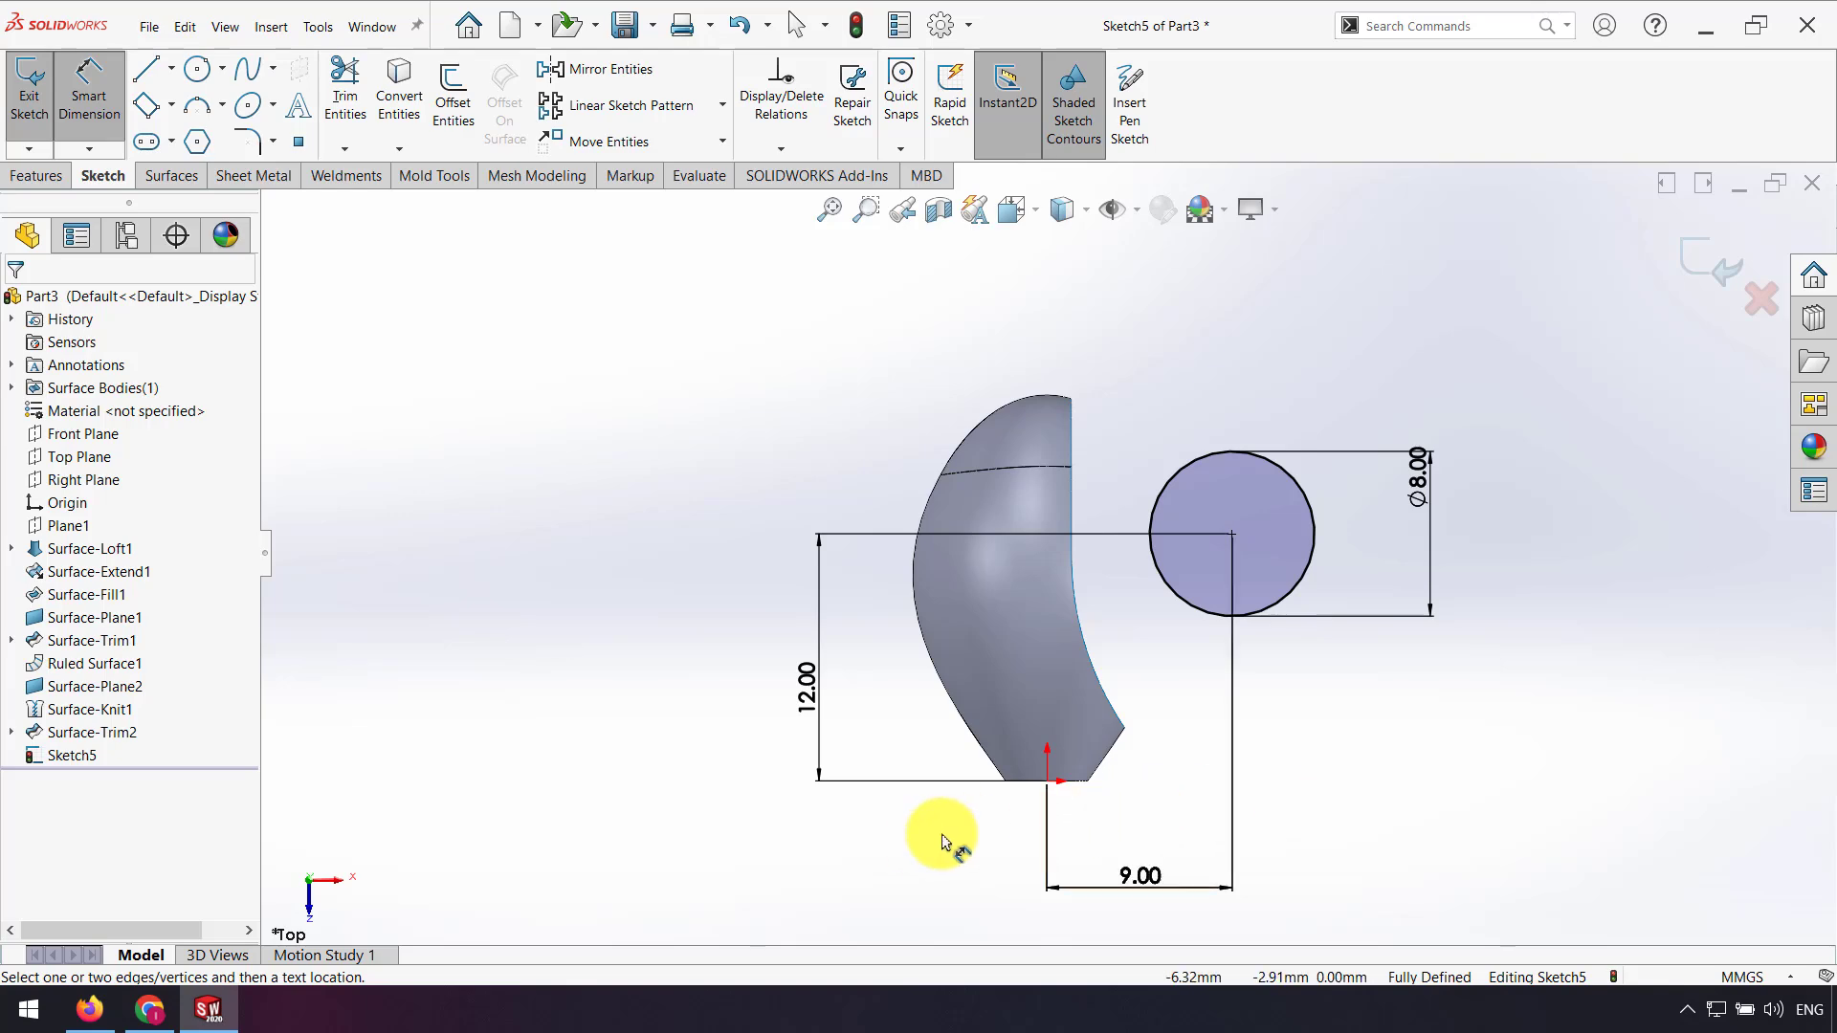
click(1694, 258)
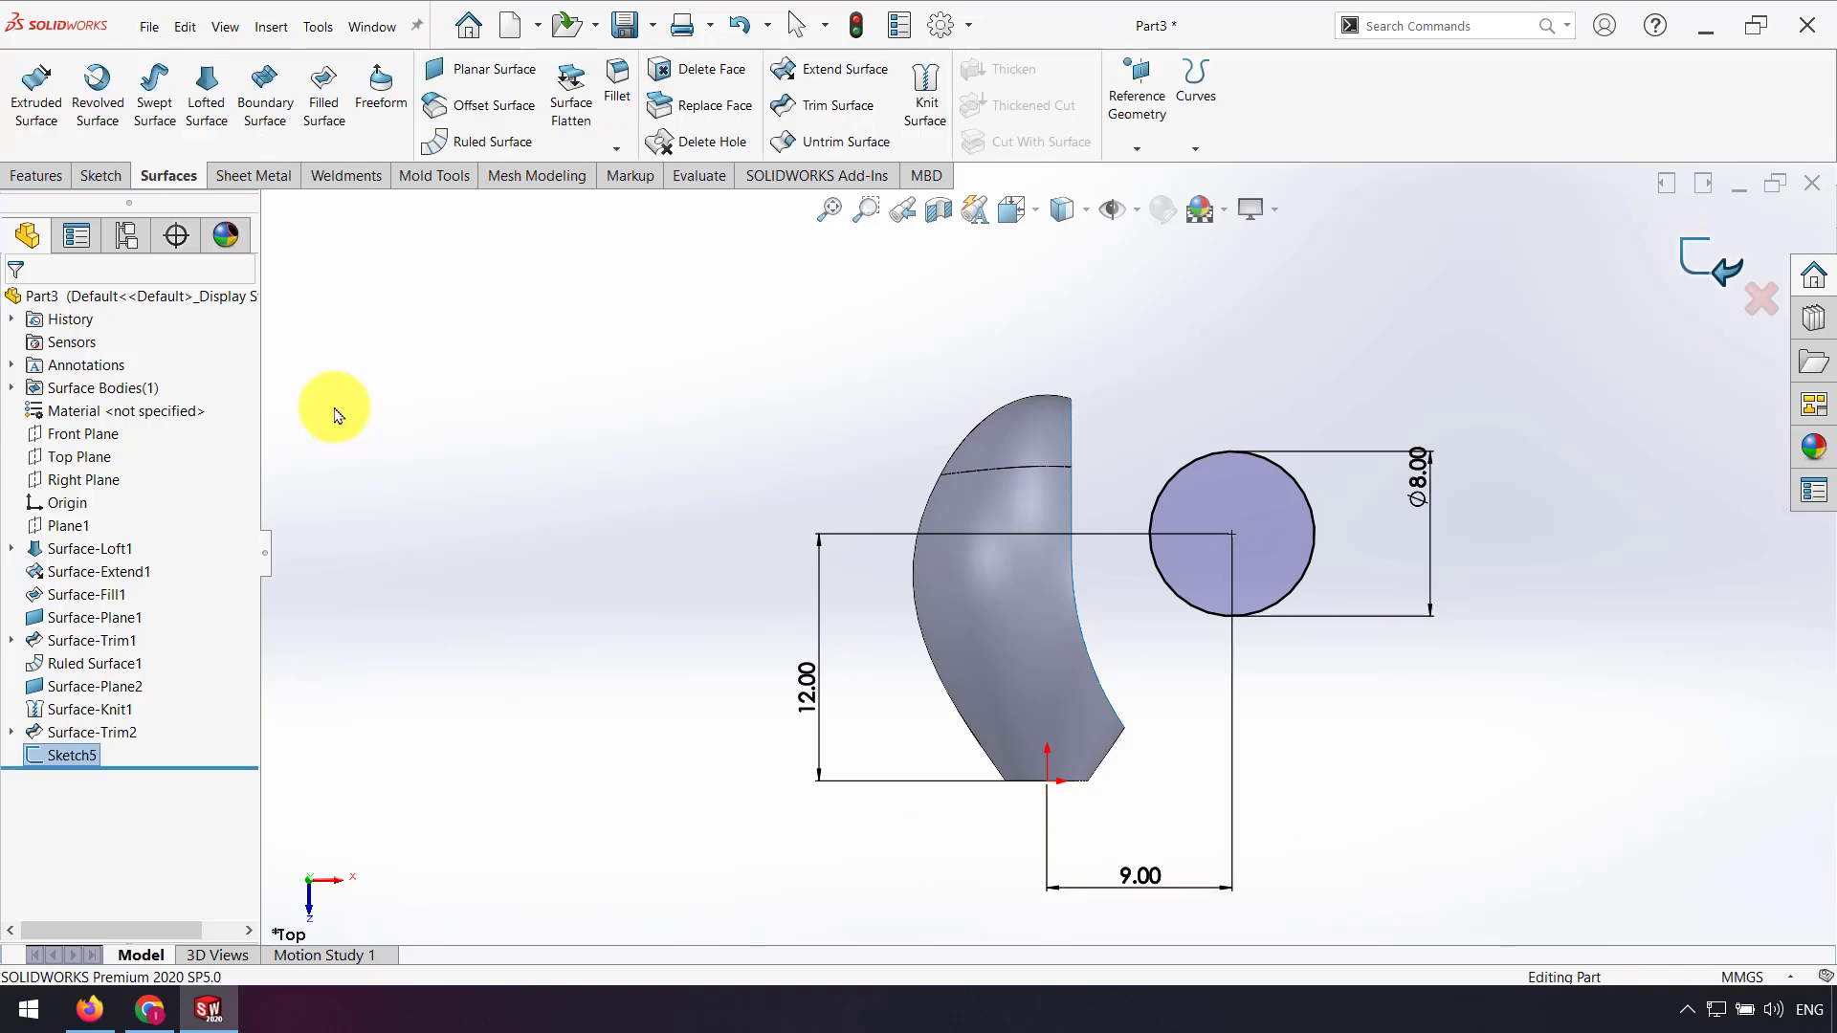
Step: Set up a surface extrusion of the circle with a 5 mm start offset and a 25 mm blind depth
click(49, 94)
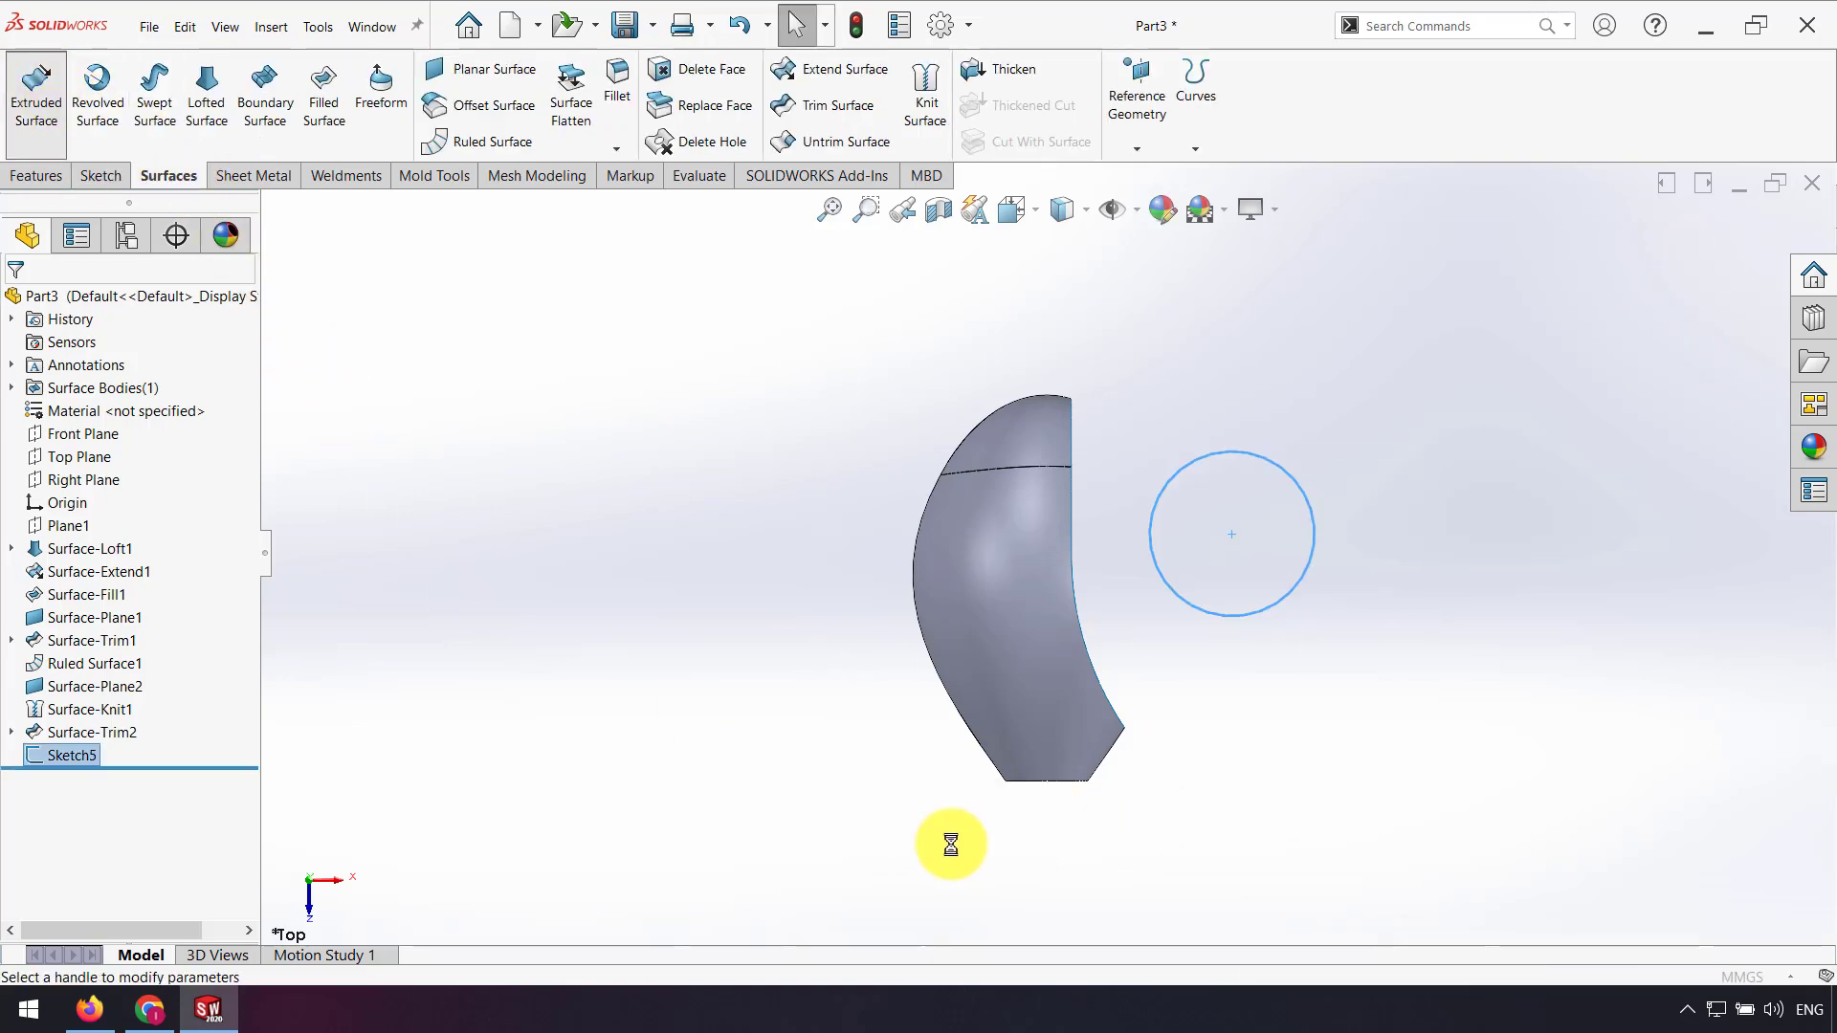
middle_drag(976, 824, 955, 674)
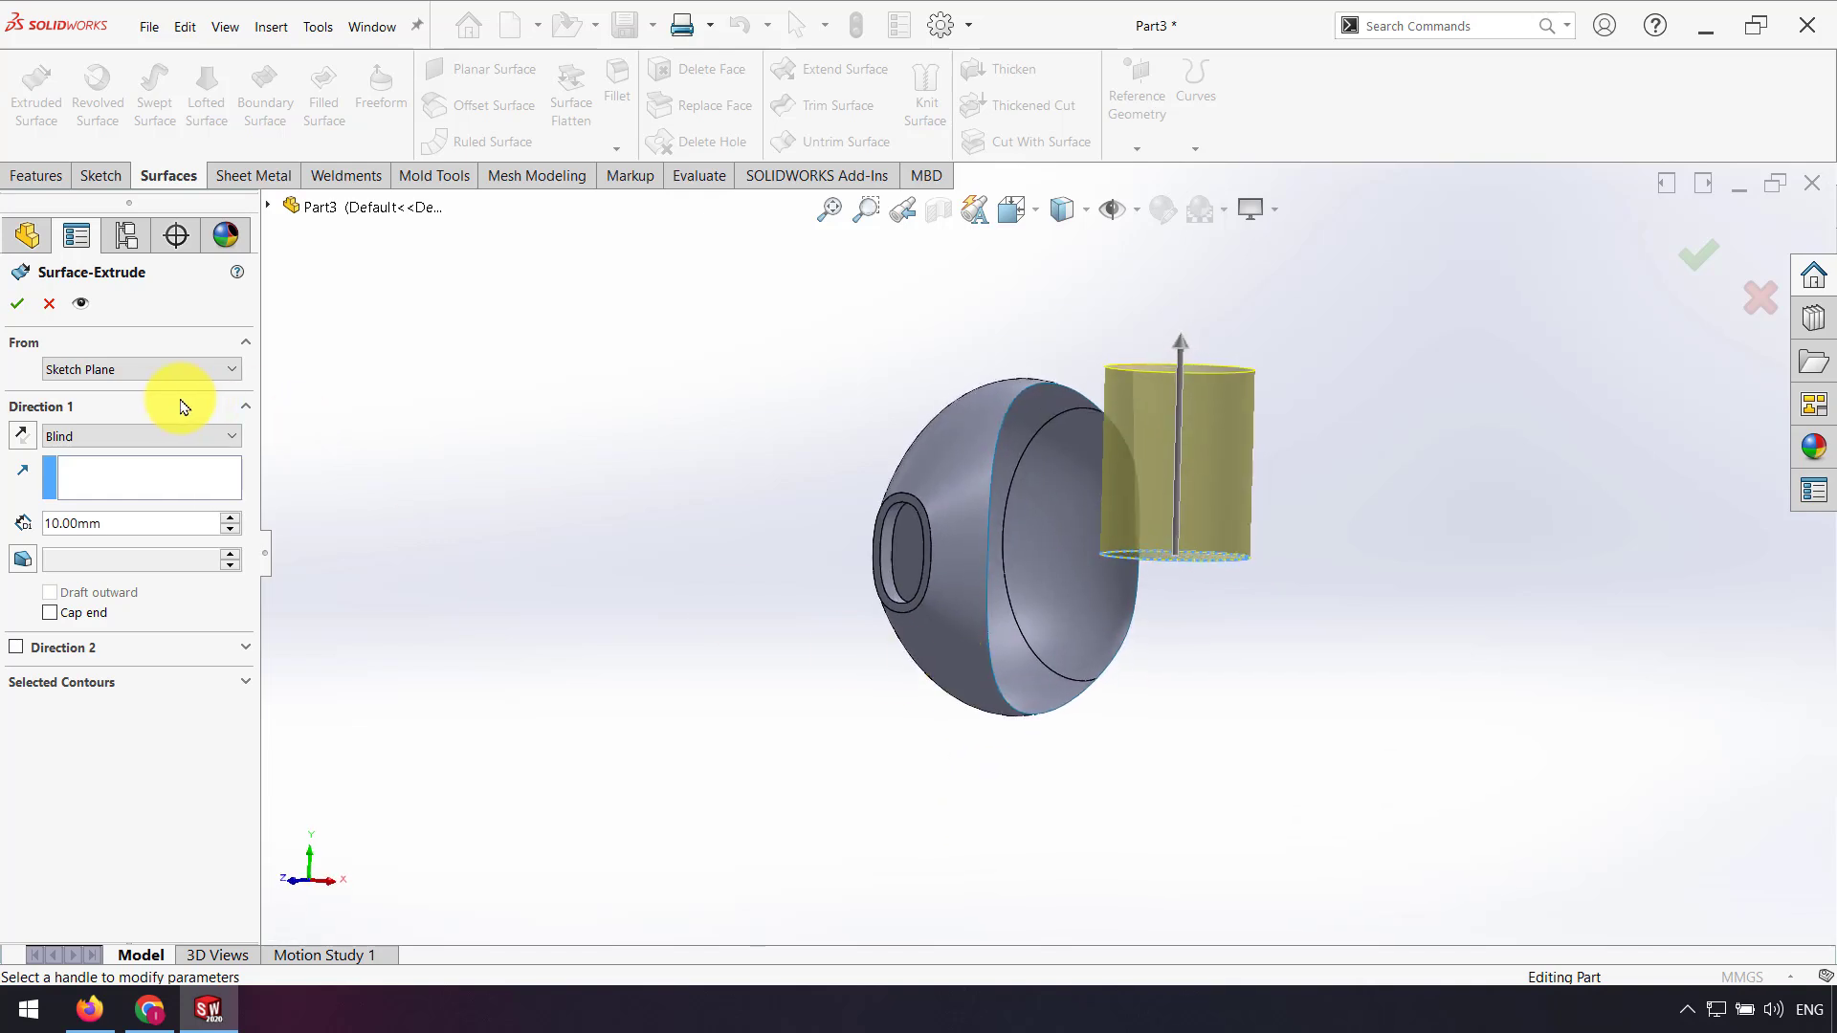
click(144, 370)
click(67, 435)
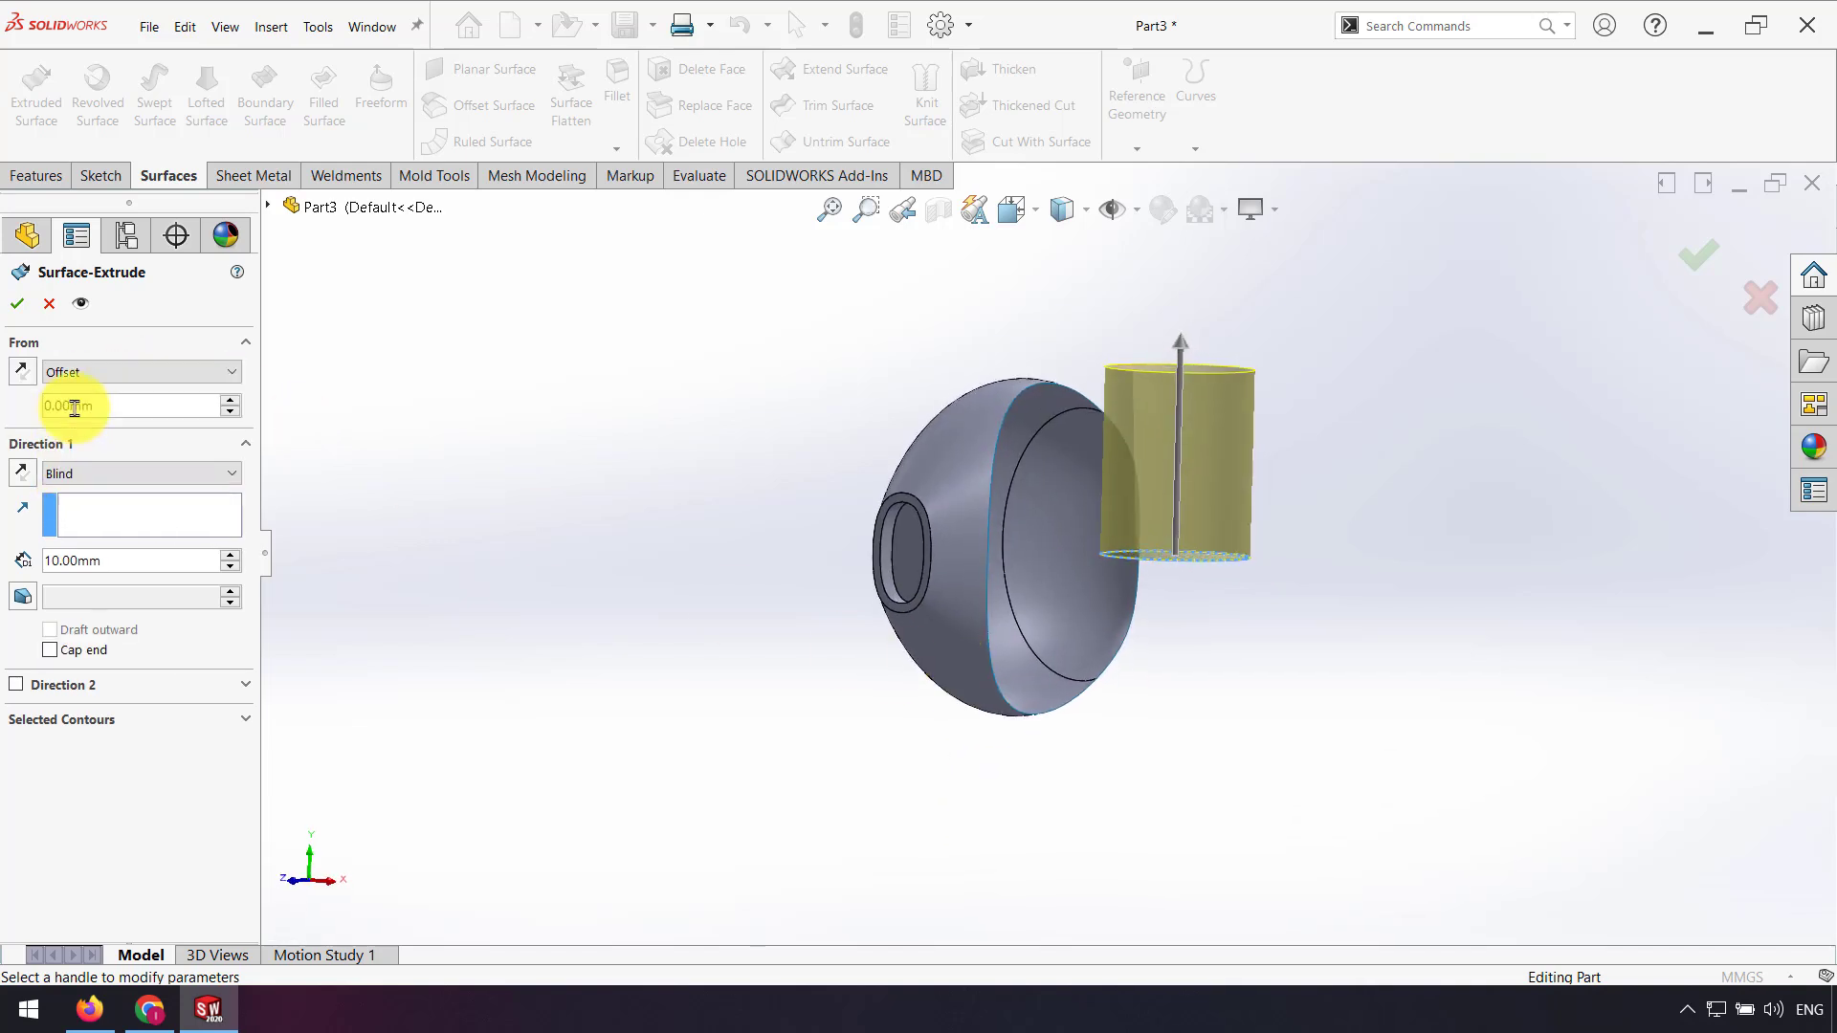
text(5)
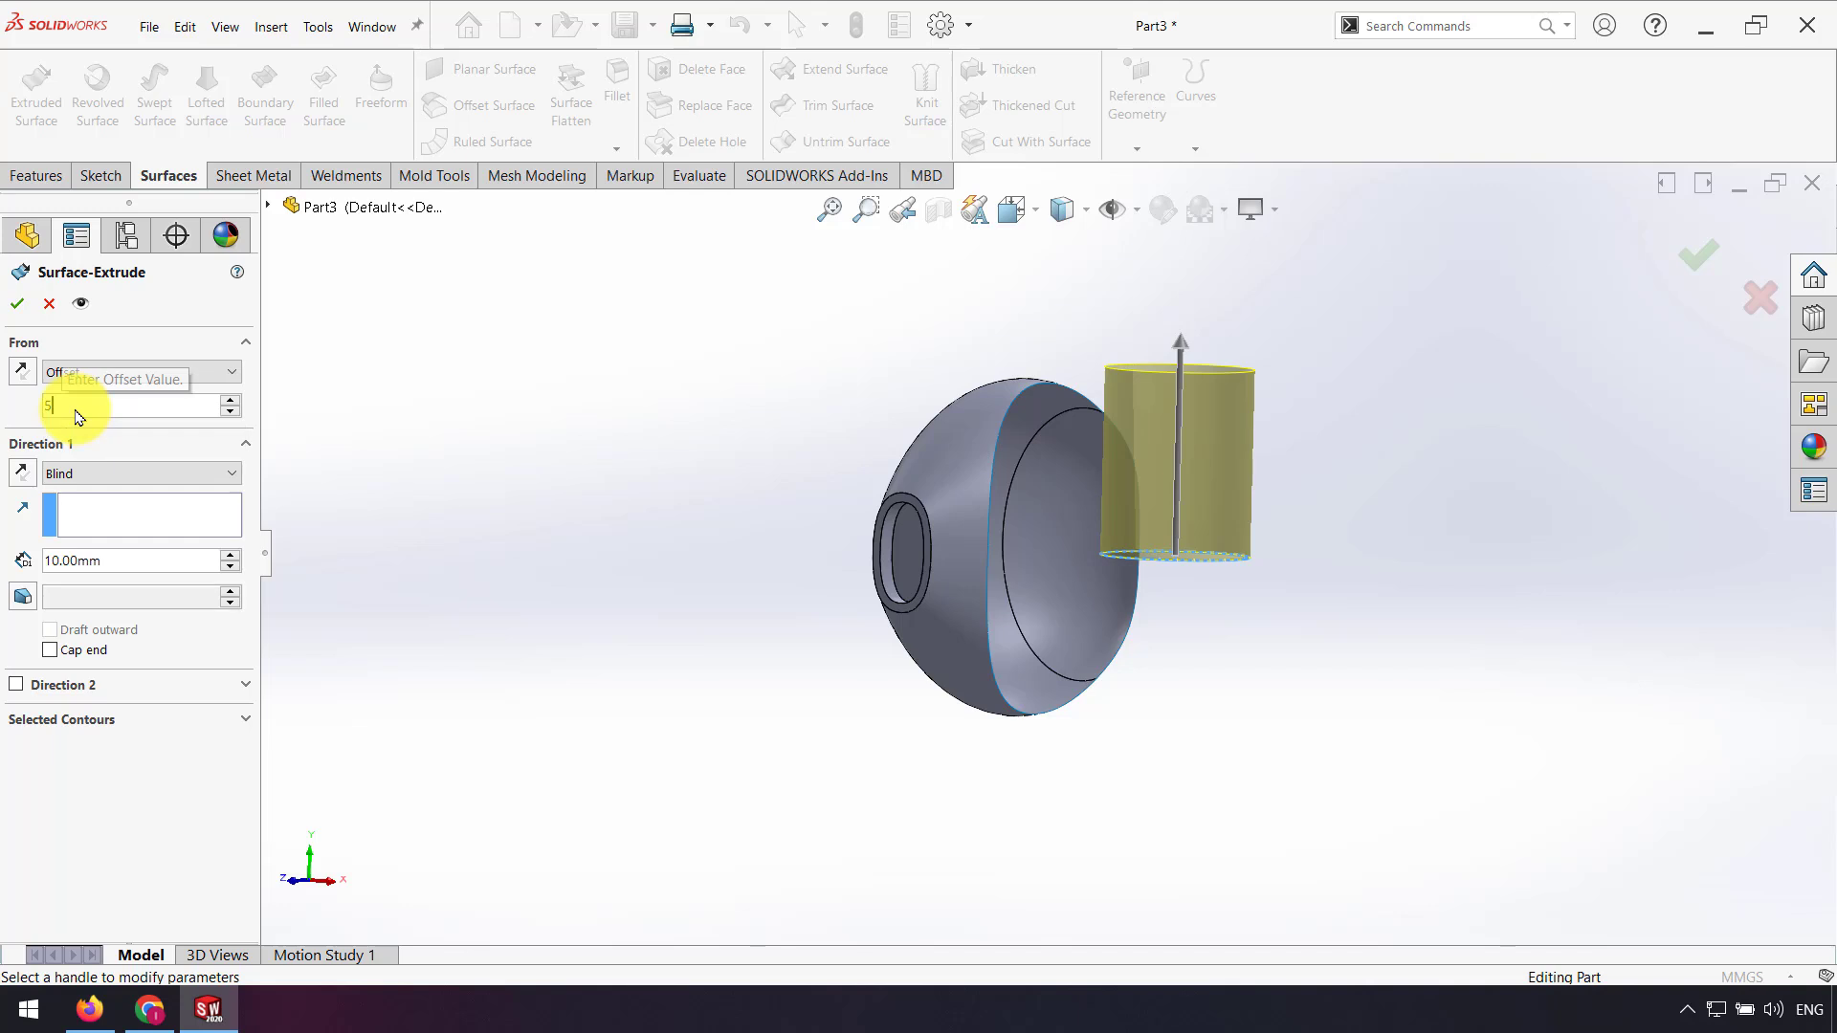
key(Return)
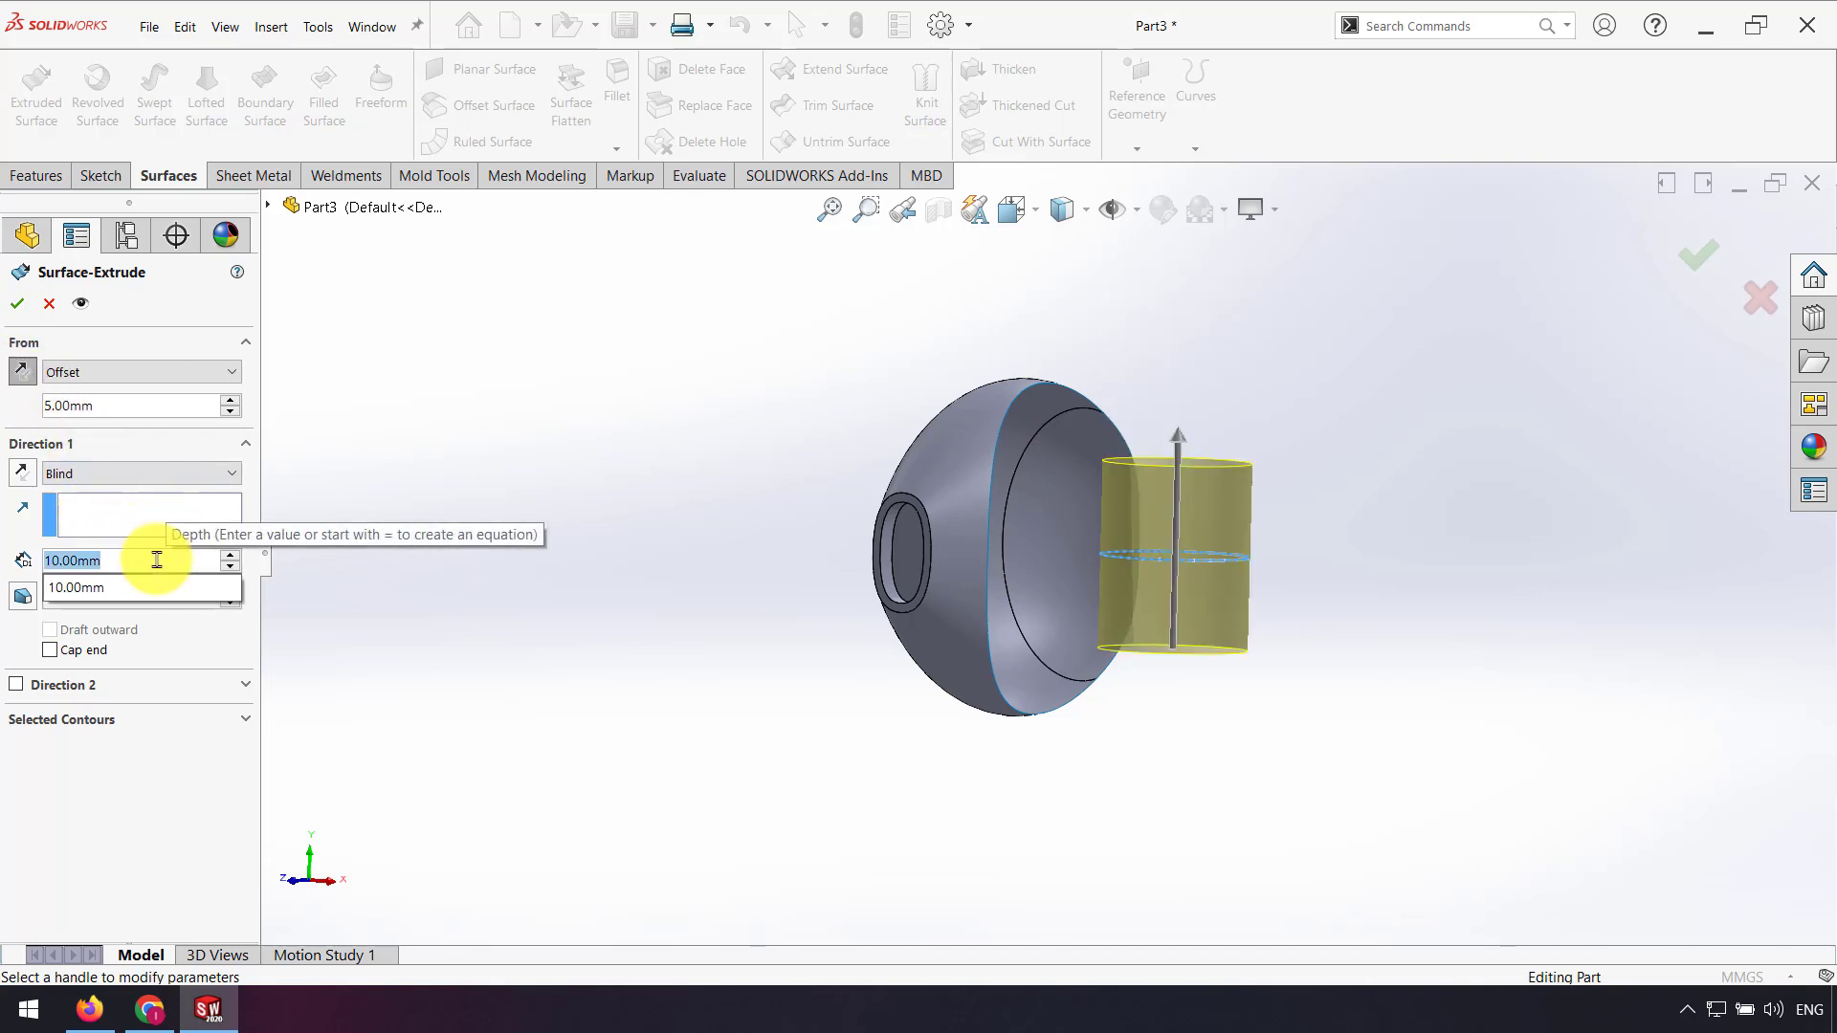
text(25)
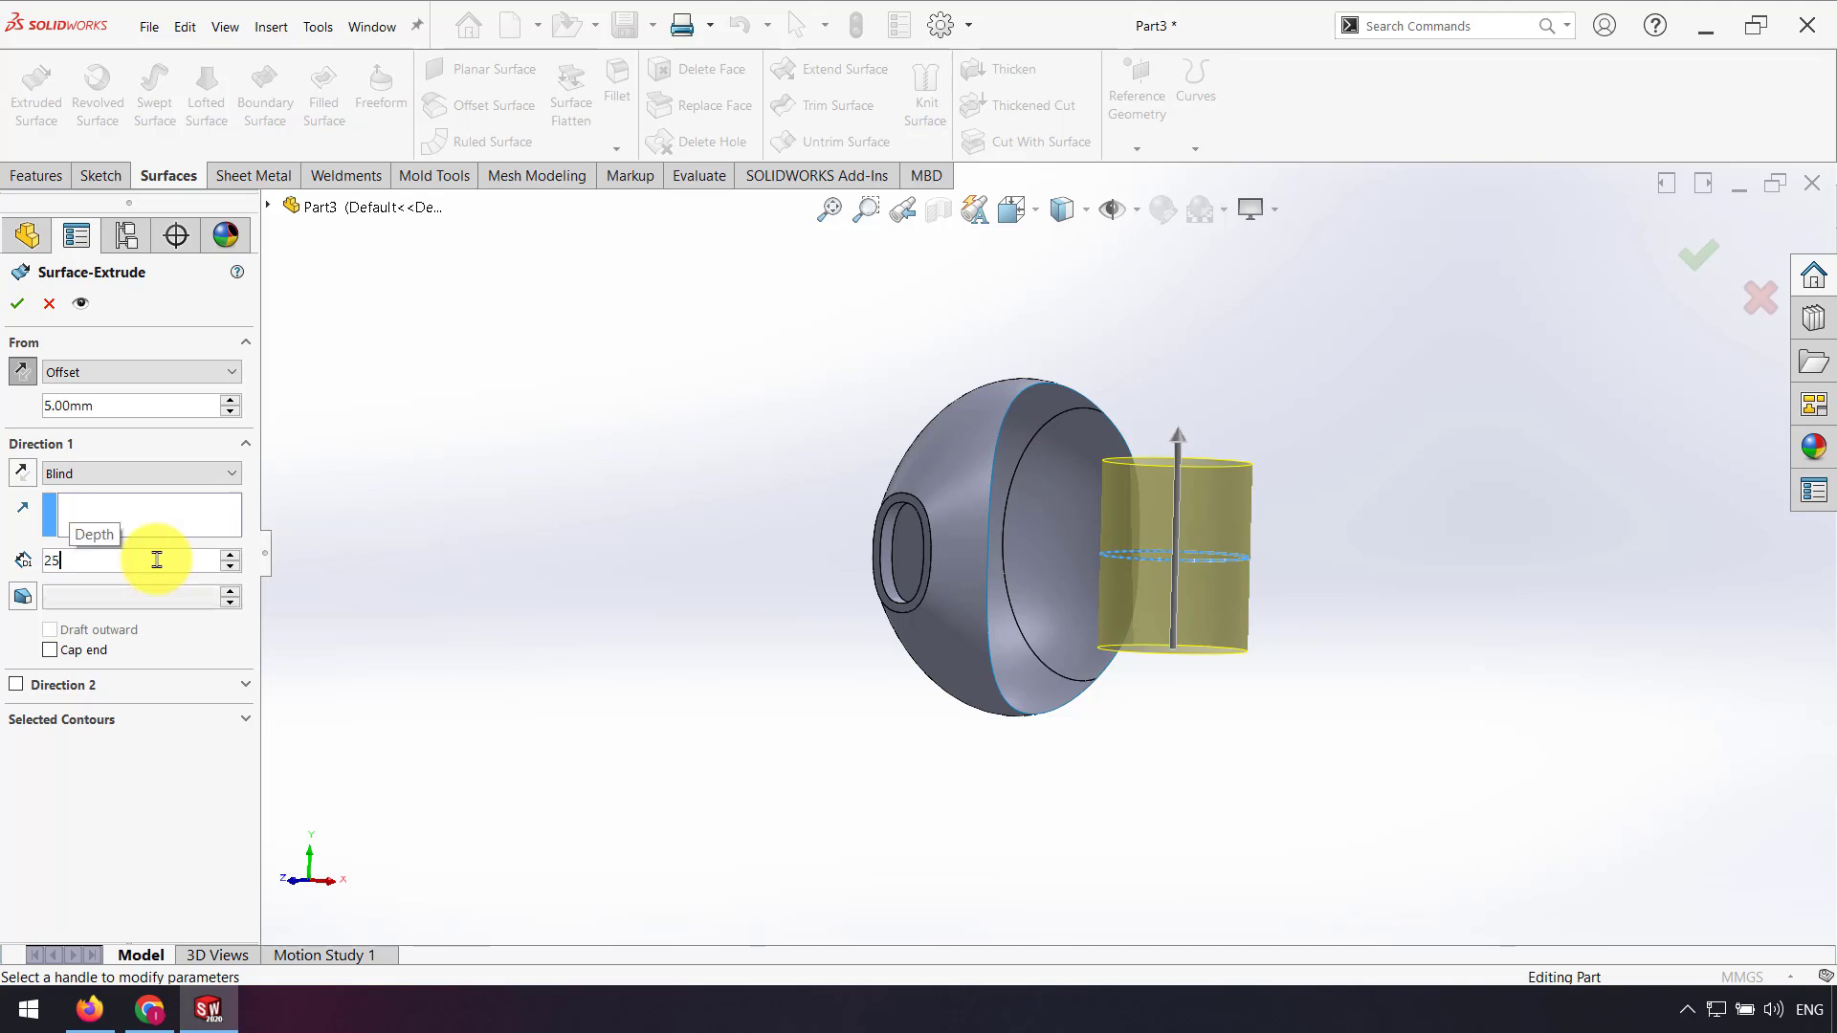
key(Return)
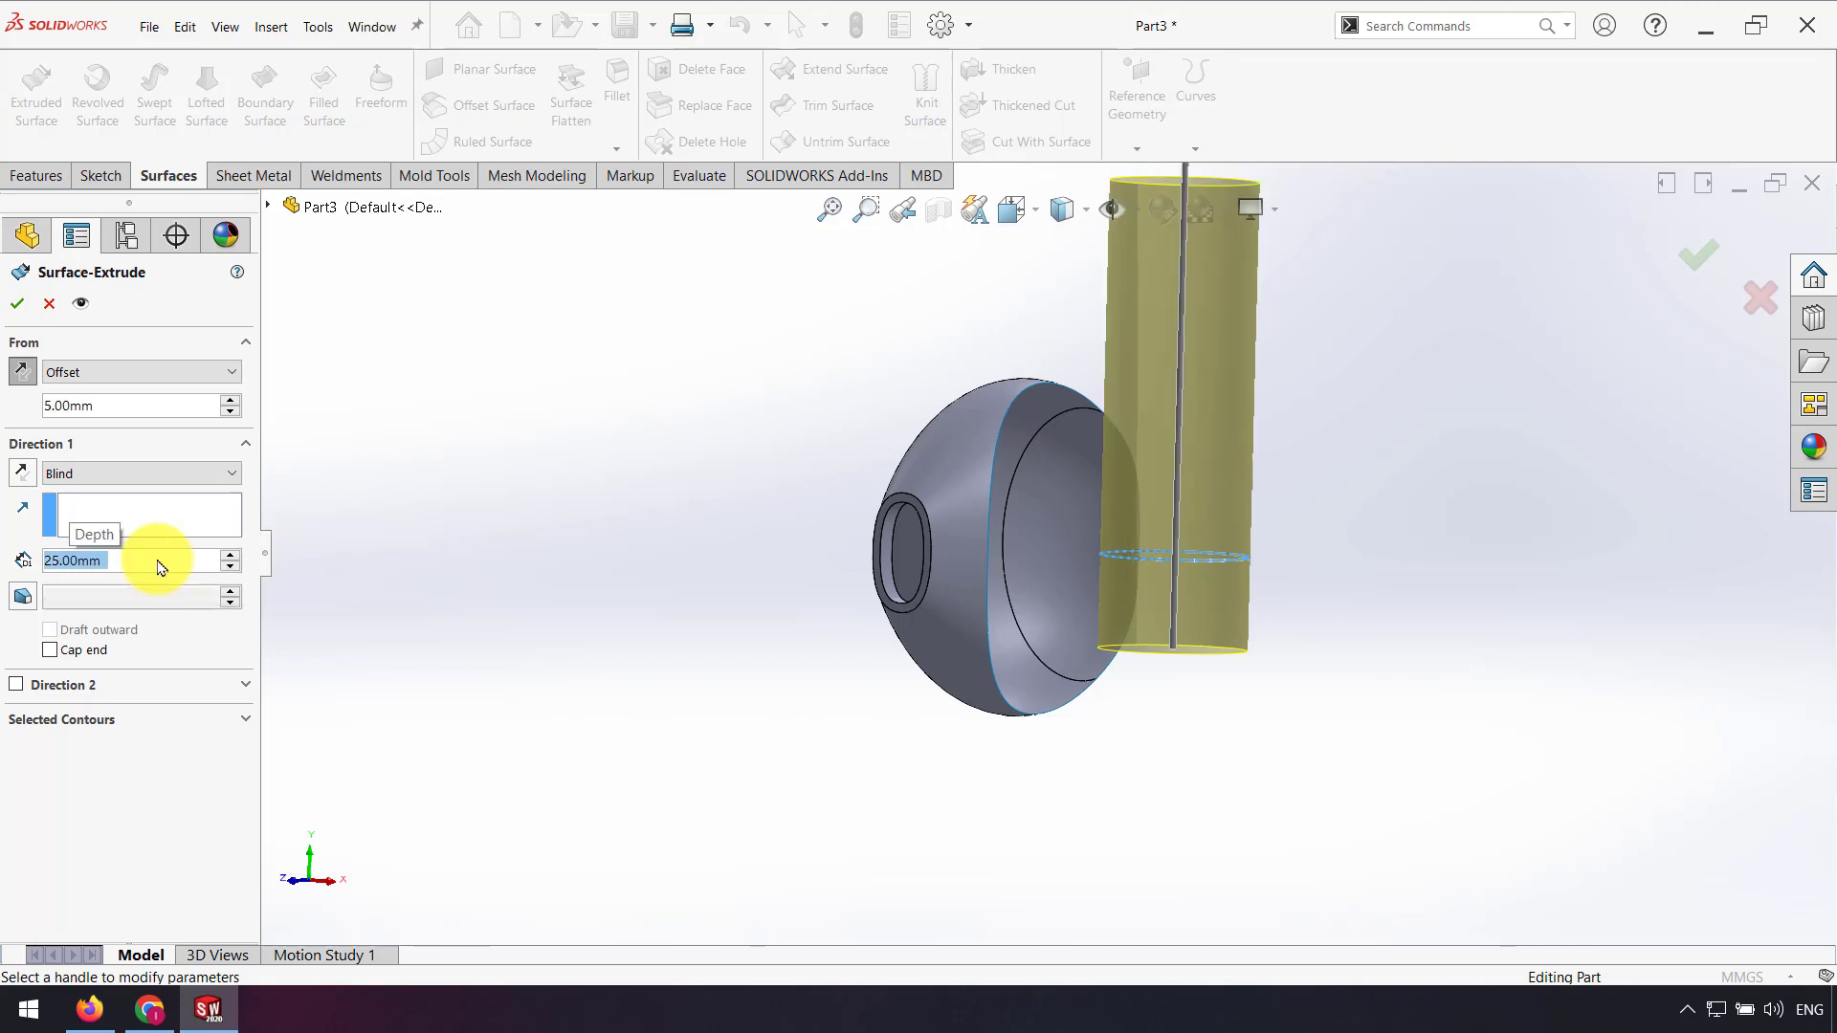
Step: Orient both the start offset and the extrusion direction downward, away from the bulb, and finish the cylindrical surface
click(34, 377)
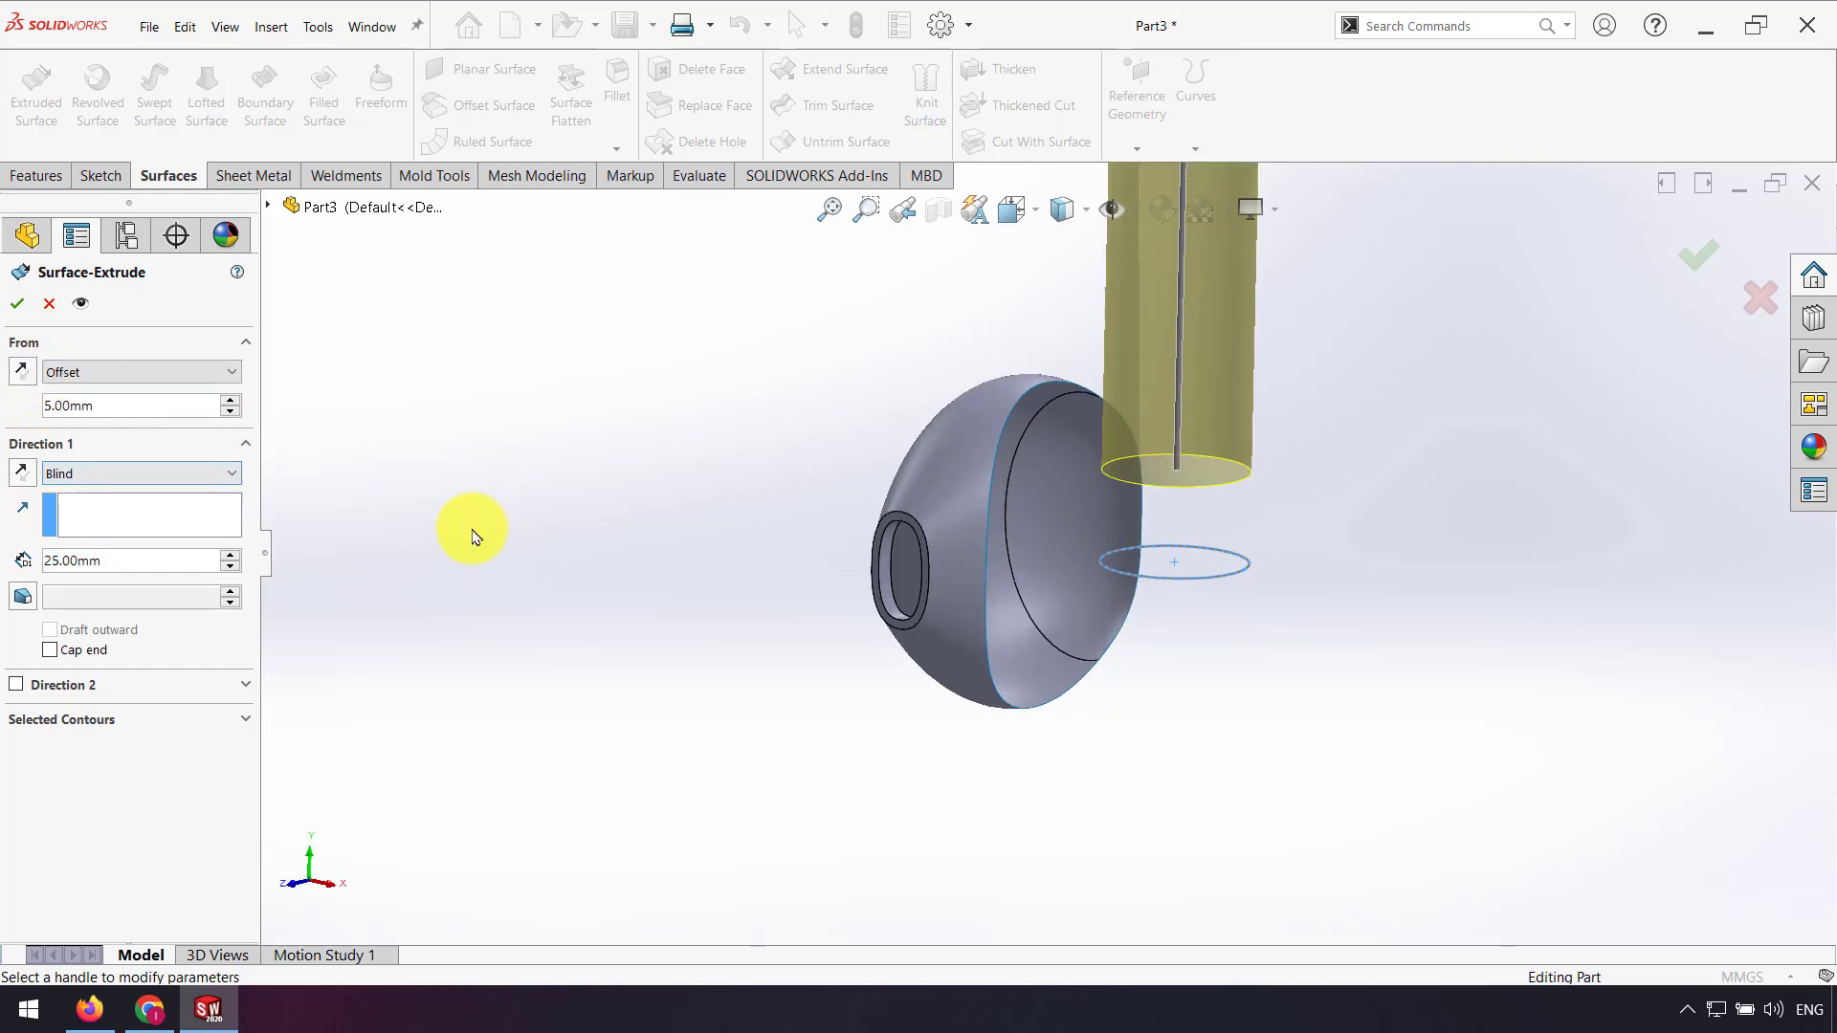
click(23, 474)
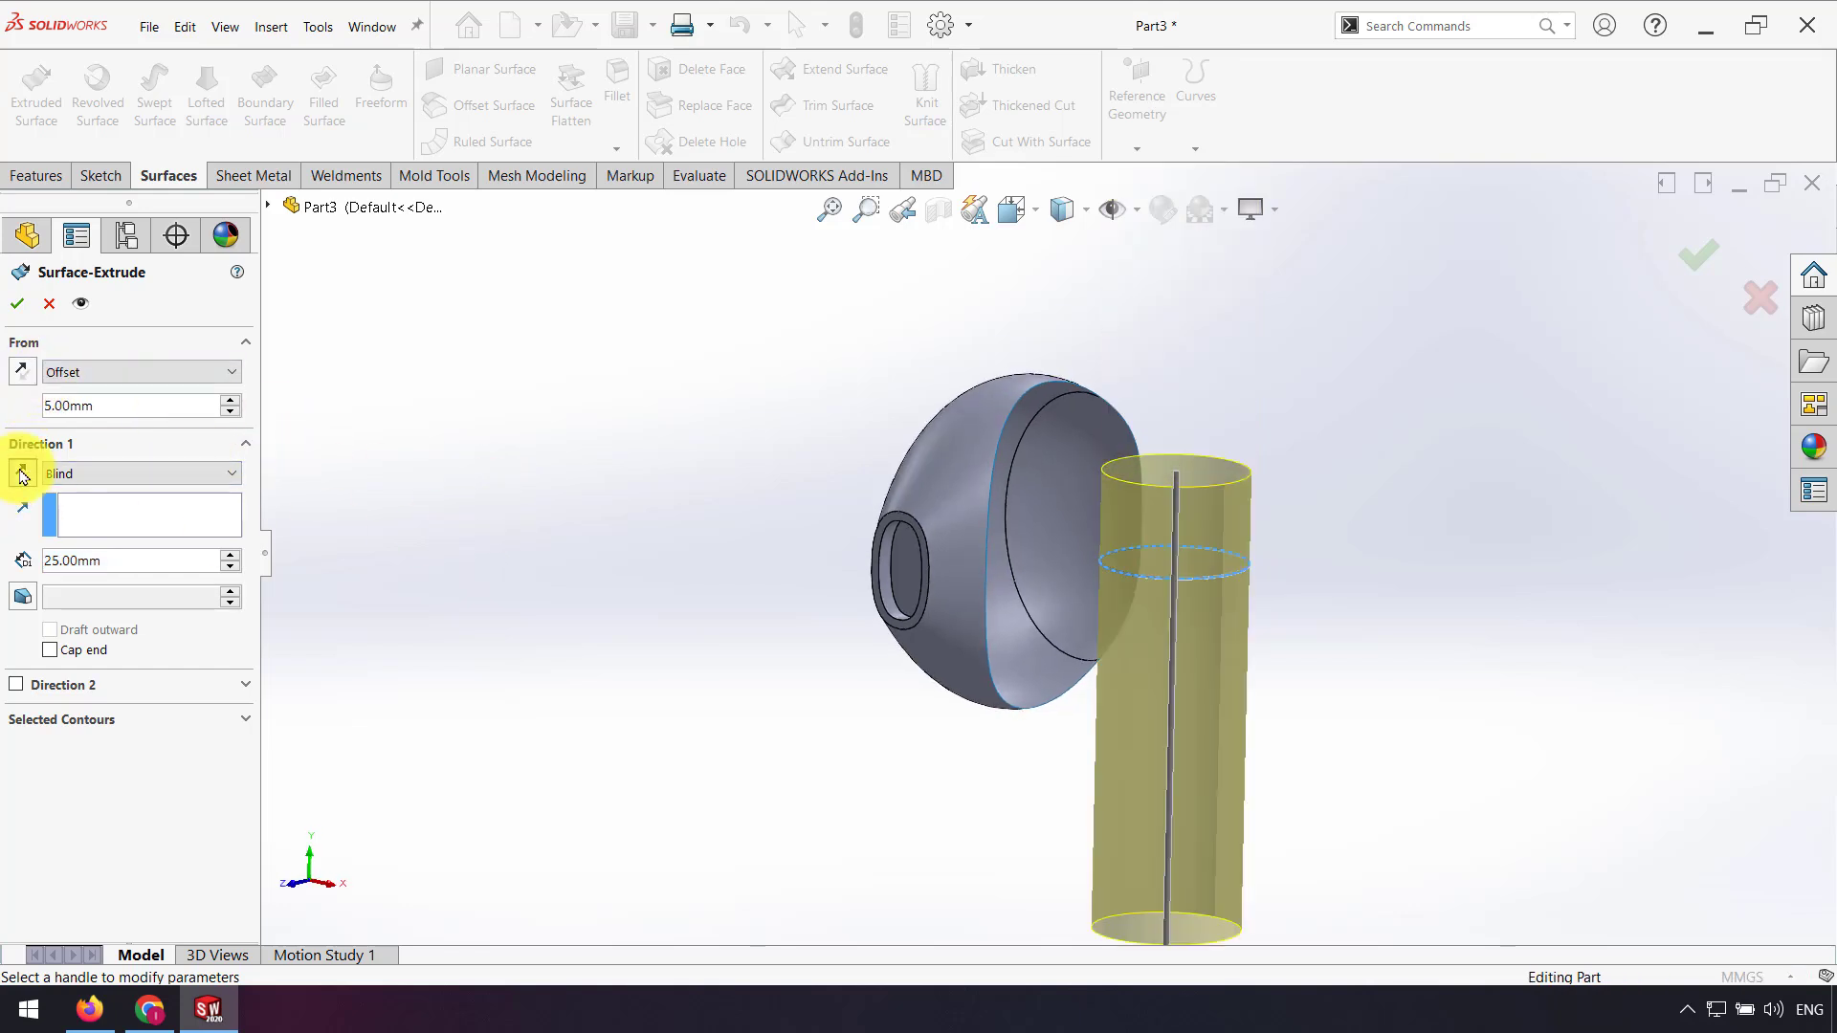
click(32, 378)
middle_drag(533, 641, 1283, 612)
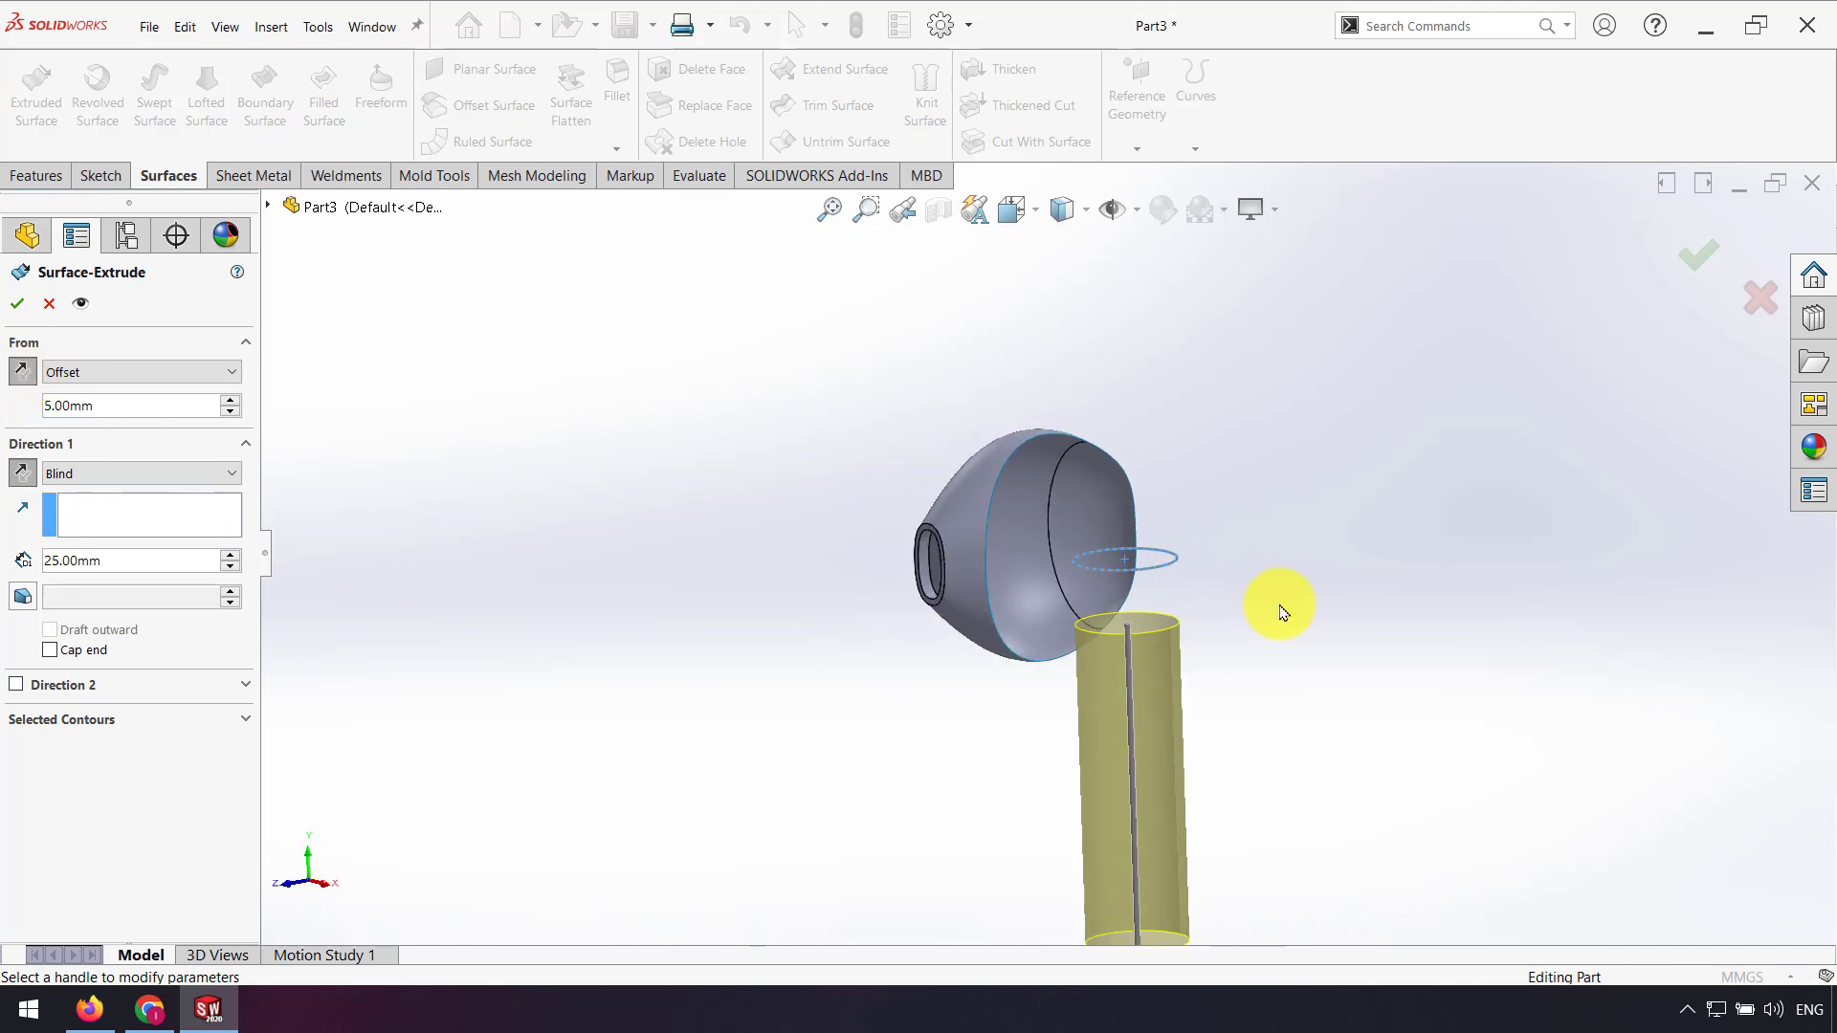
click(1688, 260)
Step: Rotate the trimmed bulb body 25° about the X axis with Move/Copy Body
middle_drag(1355, 574, 1177, 586)
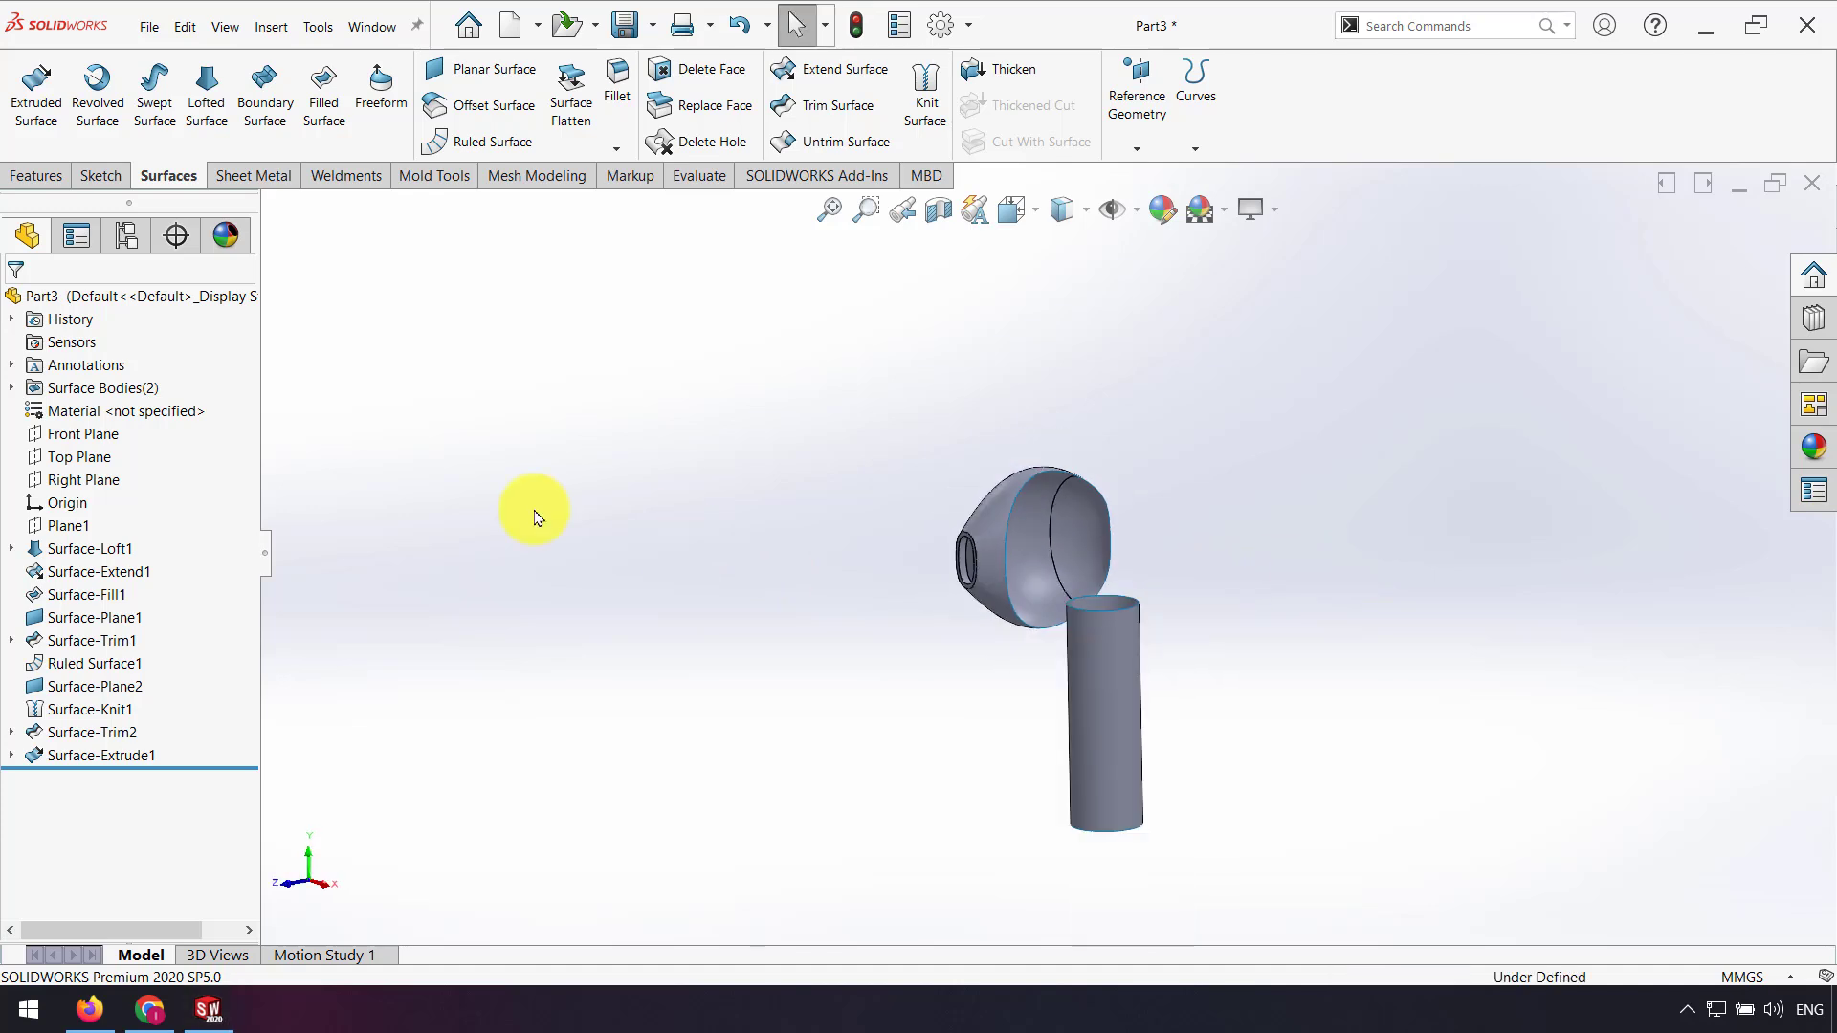
click(270, 26)
mouse_move(297, 114)
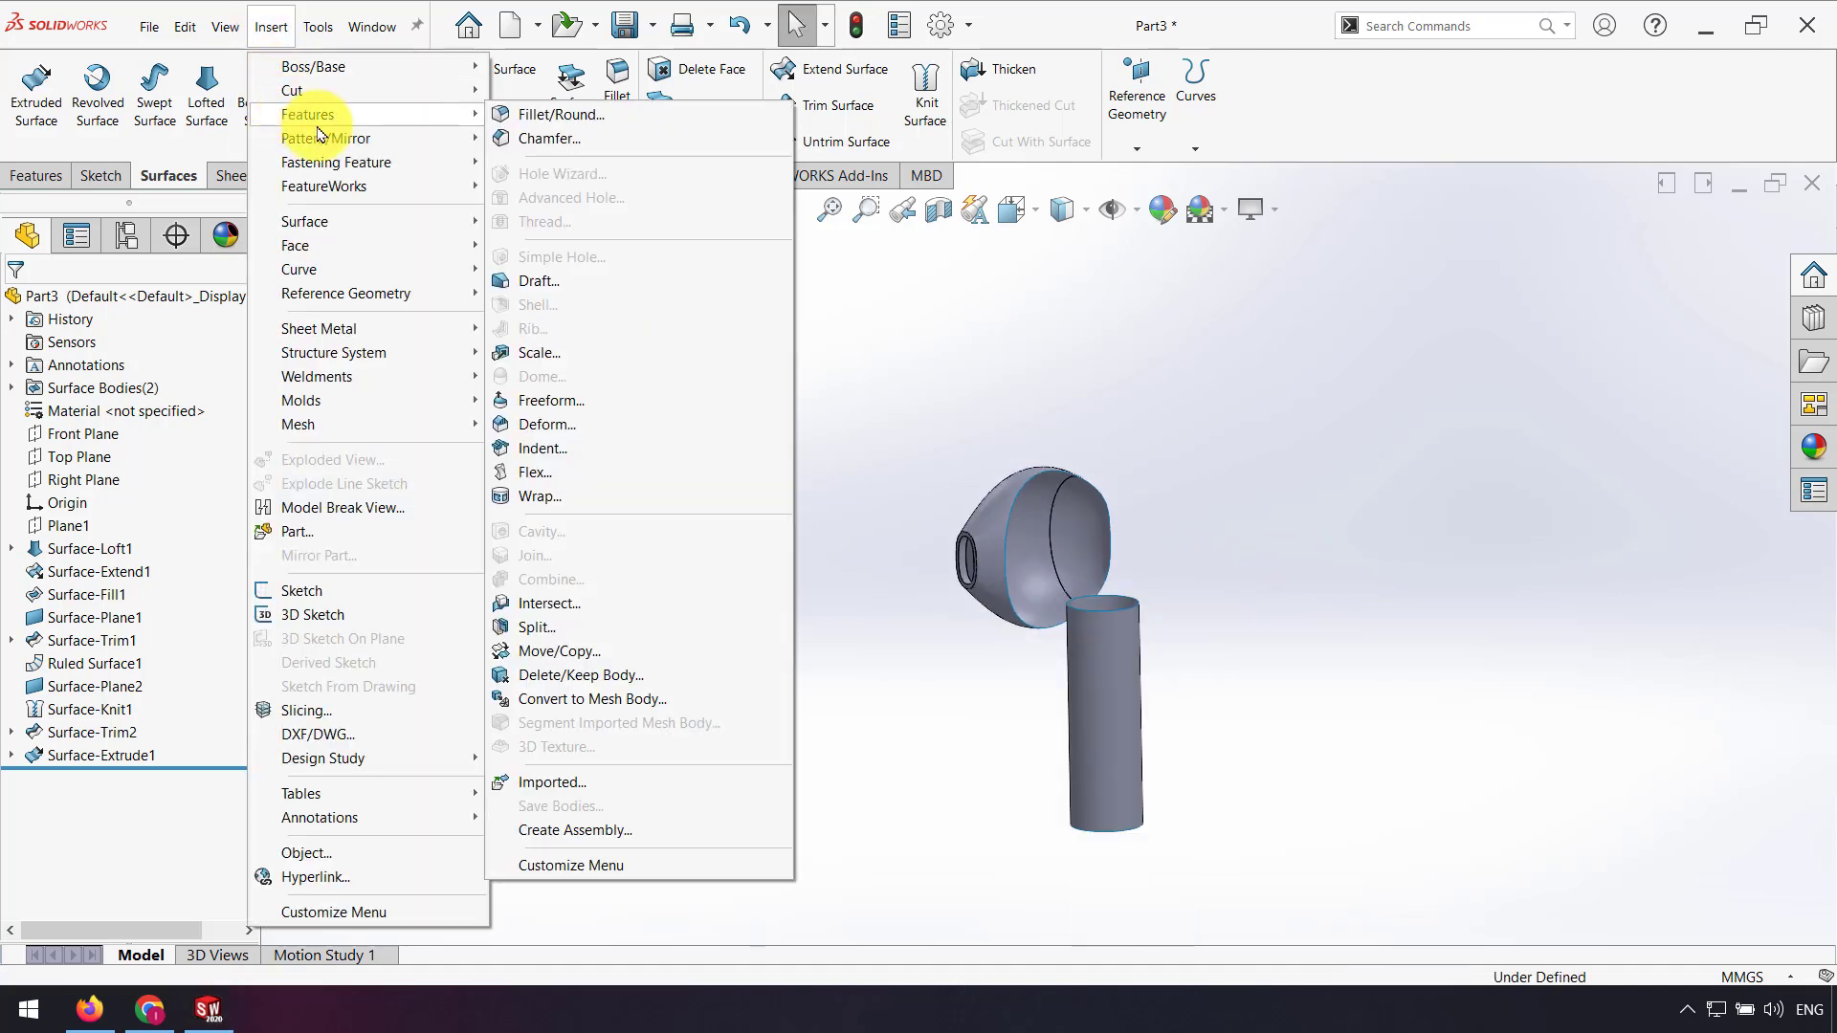
click(560, 652)
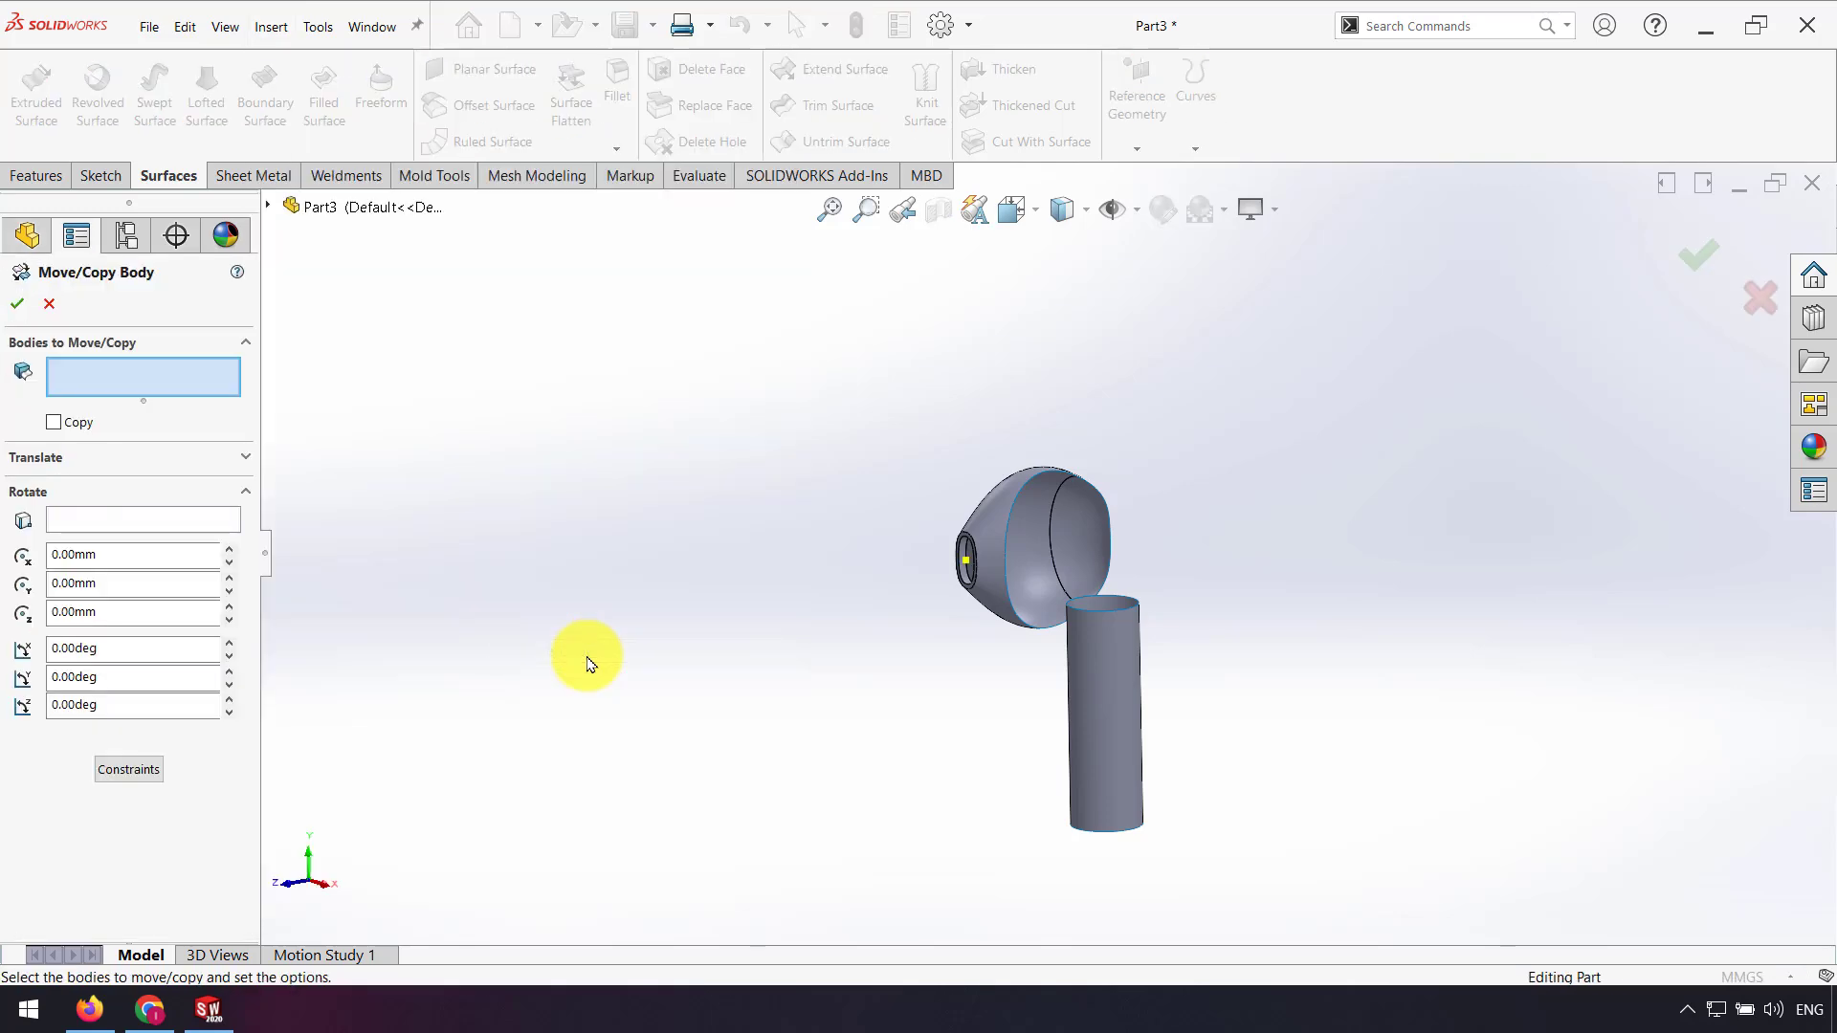
click(1008, 584)
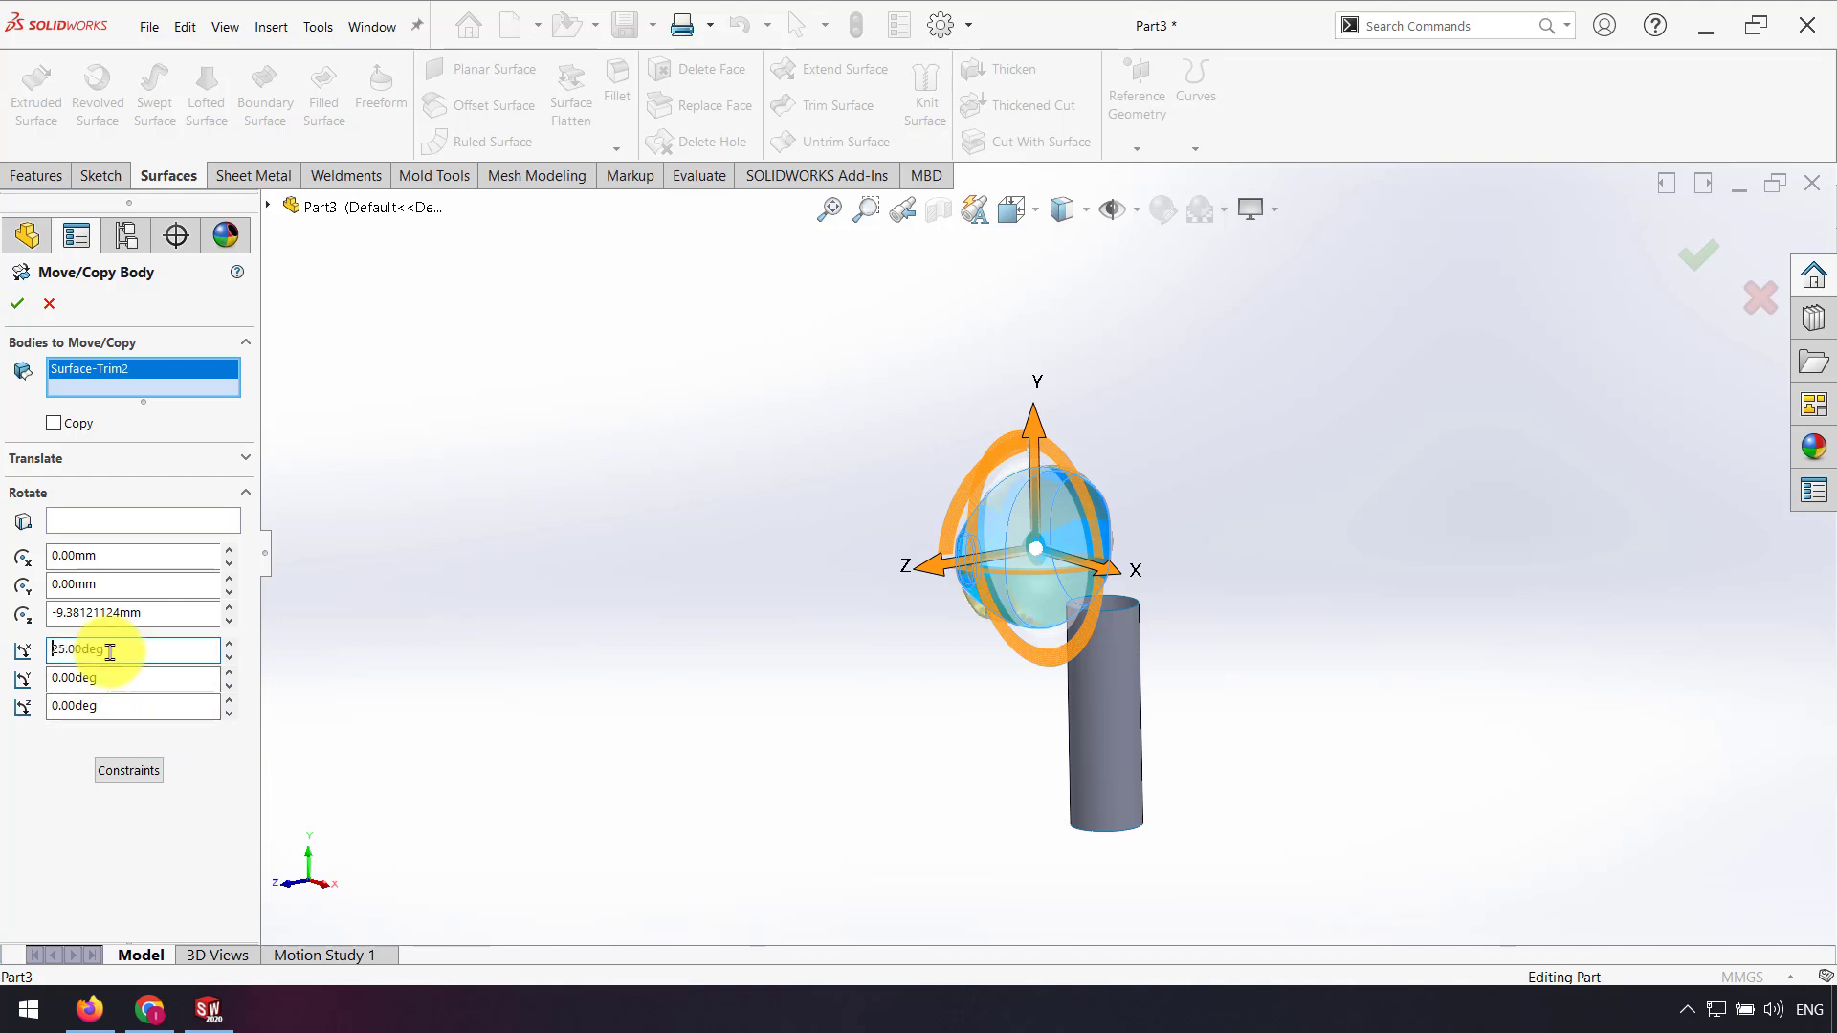
scroll(1054, 662, down, 2)
middle_drag(1152, 532, 1203, 524)
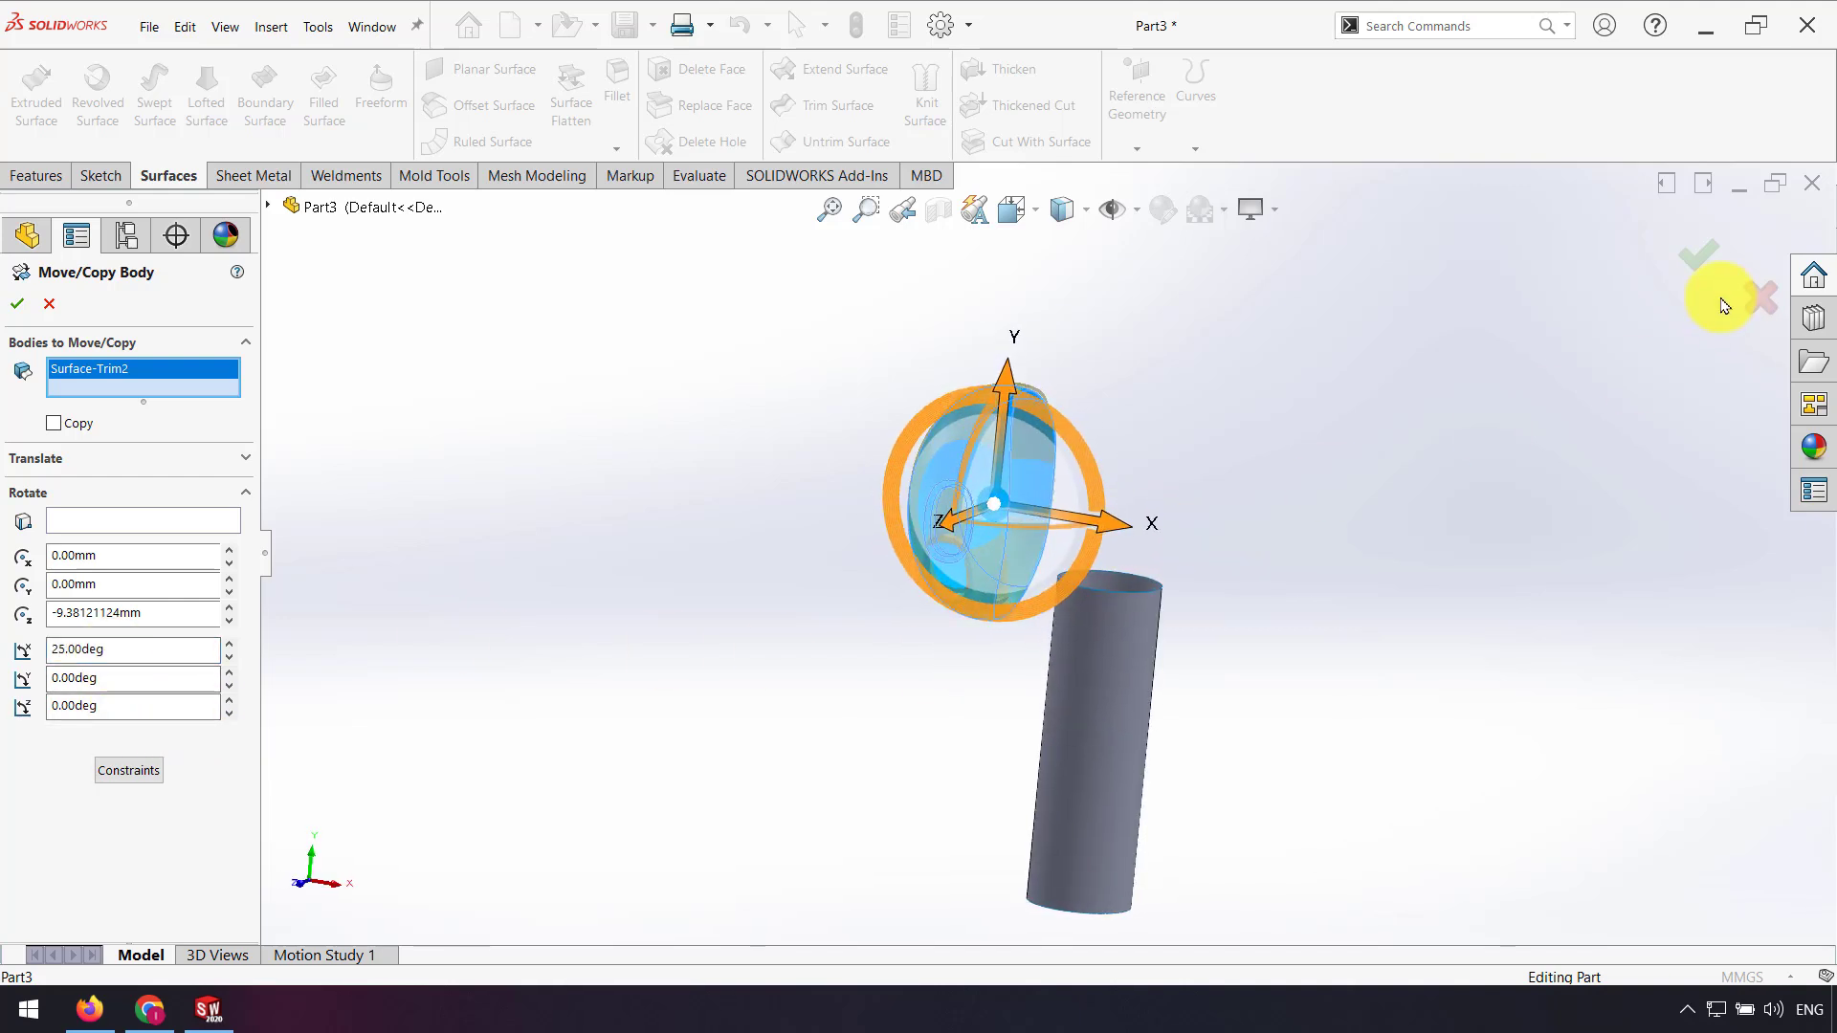
key(Return)
Step: Set up a surface loft from the closed edge loop of the bulb's opening to the cylinder's upper circular edge
middle_drag(1075, 615, 729, 639)
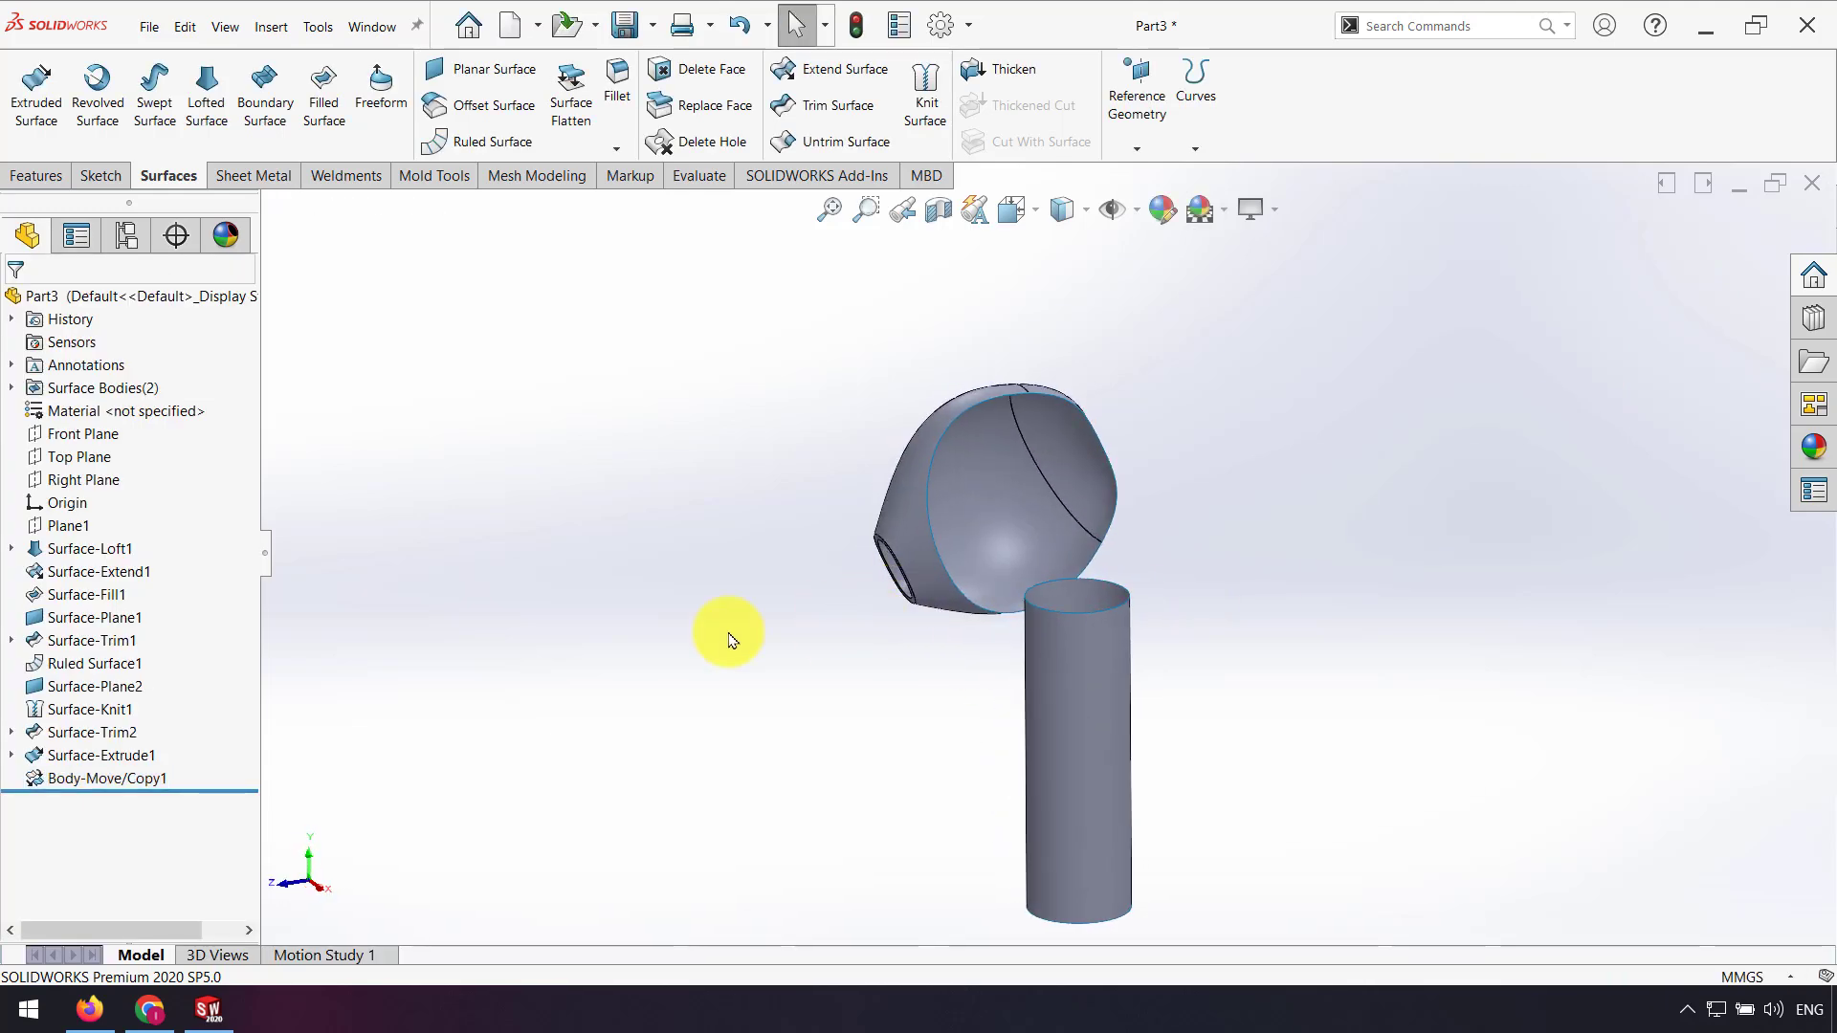
click(206, 92)
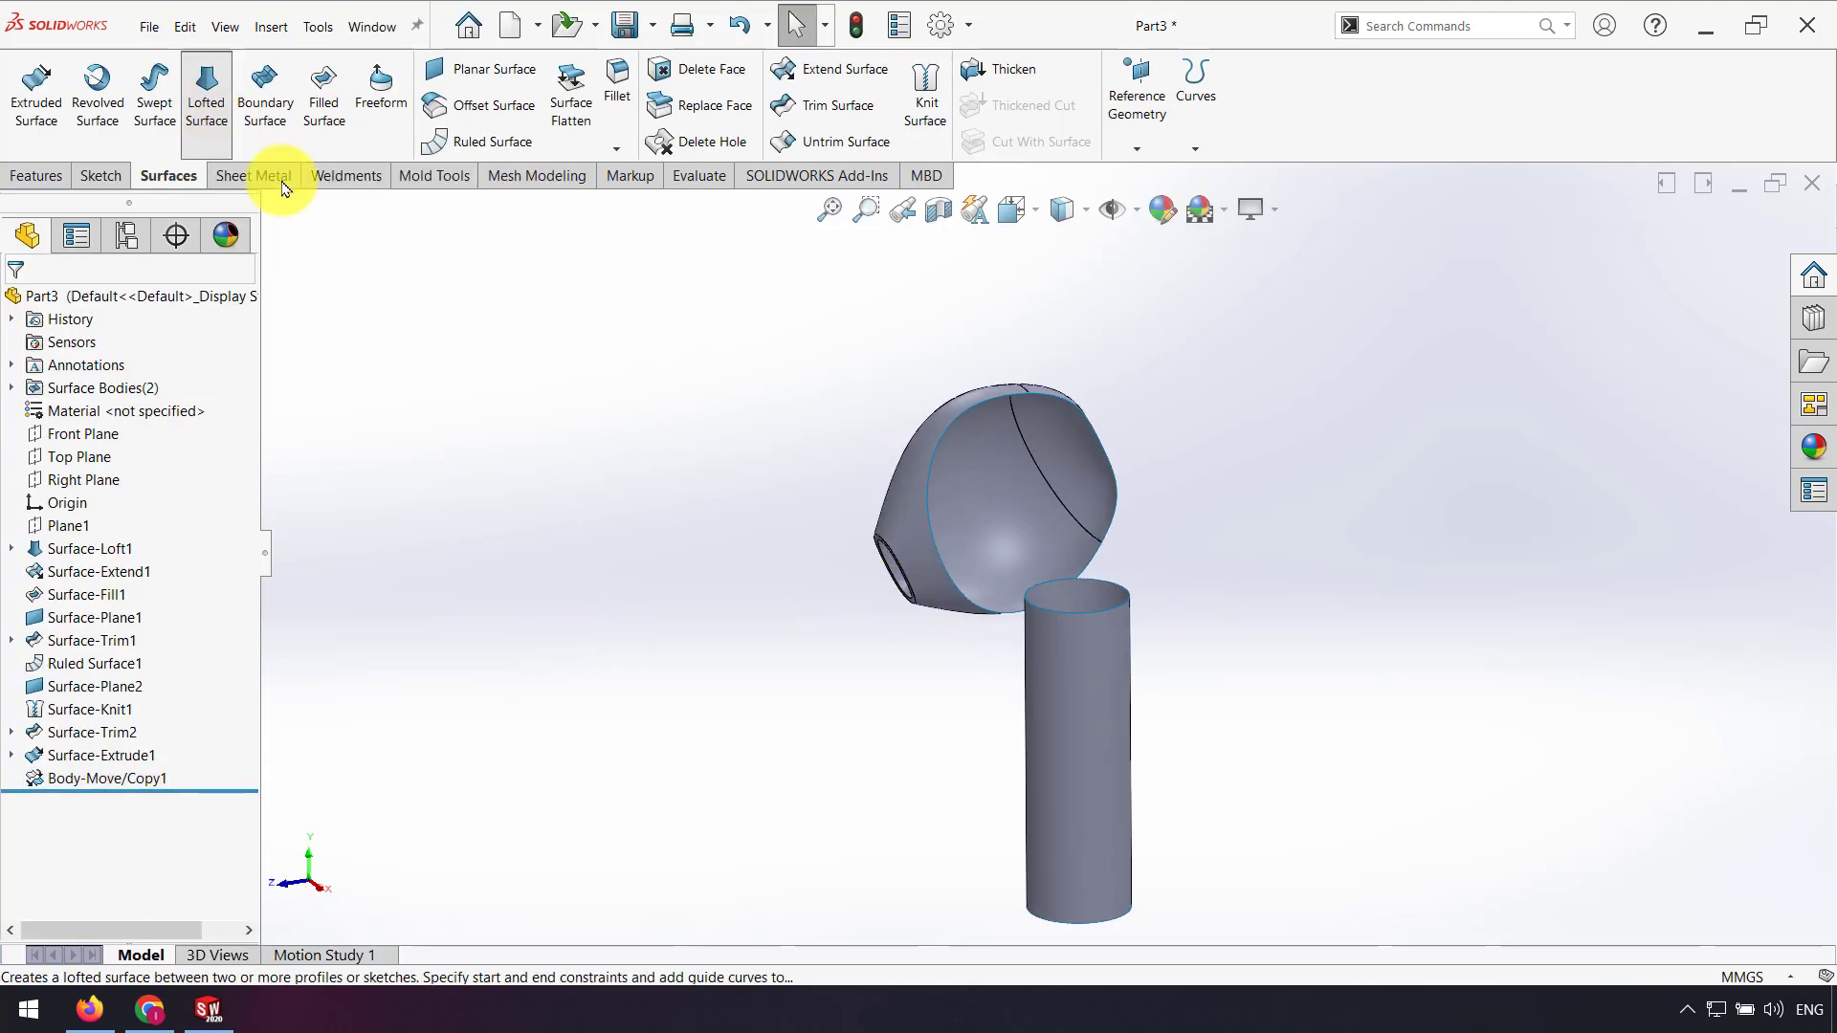
right_click(1319, 482)
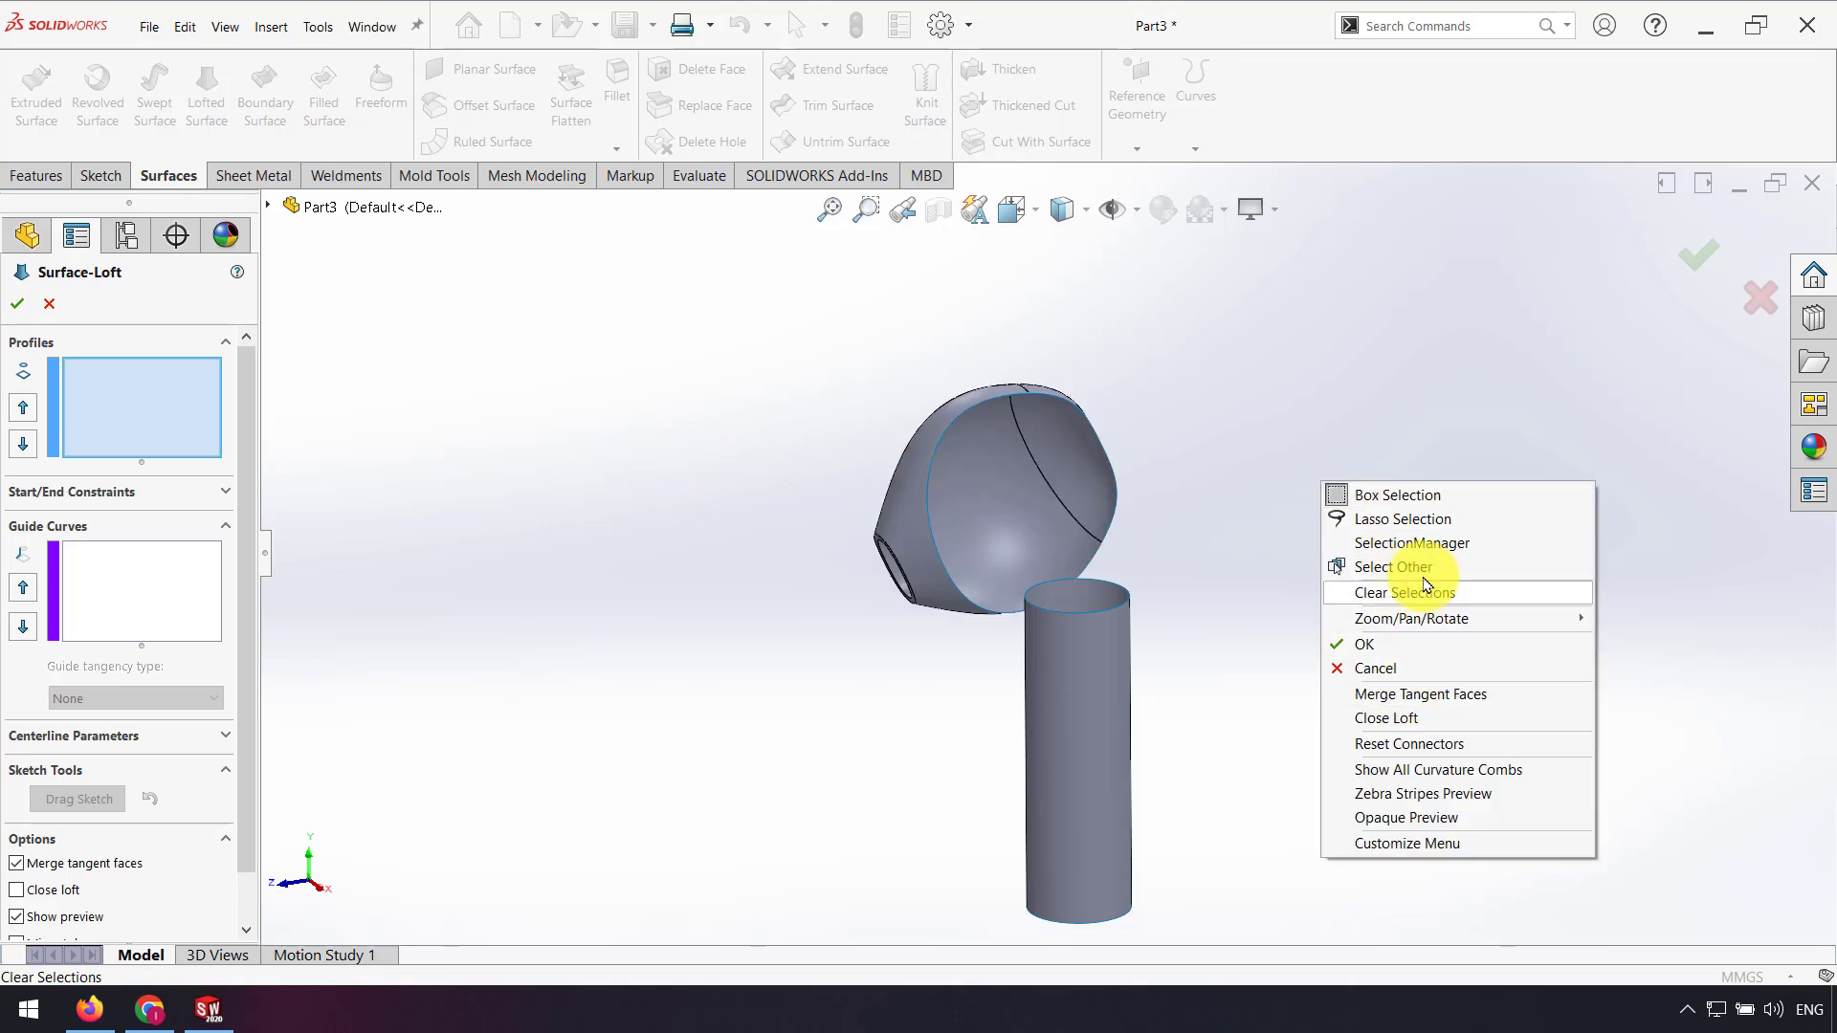
click(1415, 542)
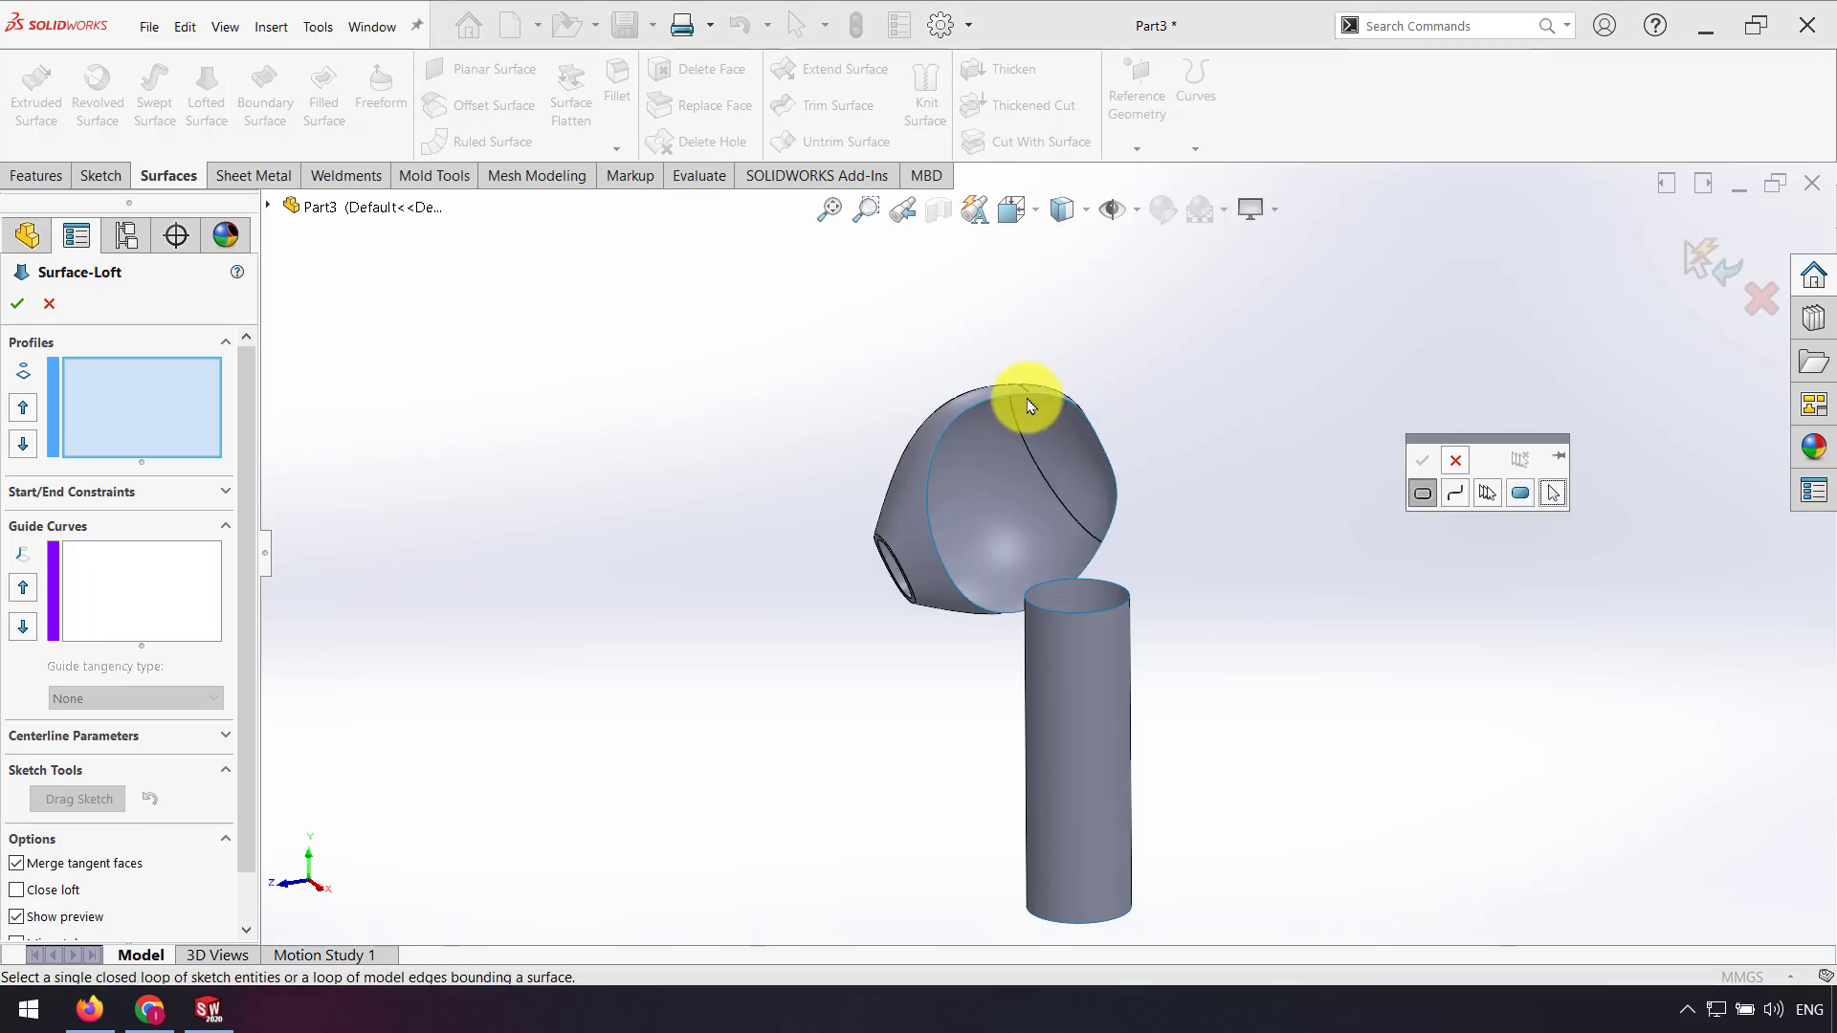
click(1027, 401)
click(1423, 460)
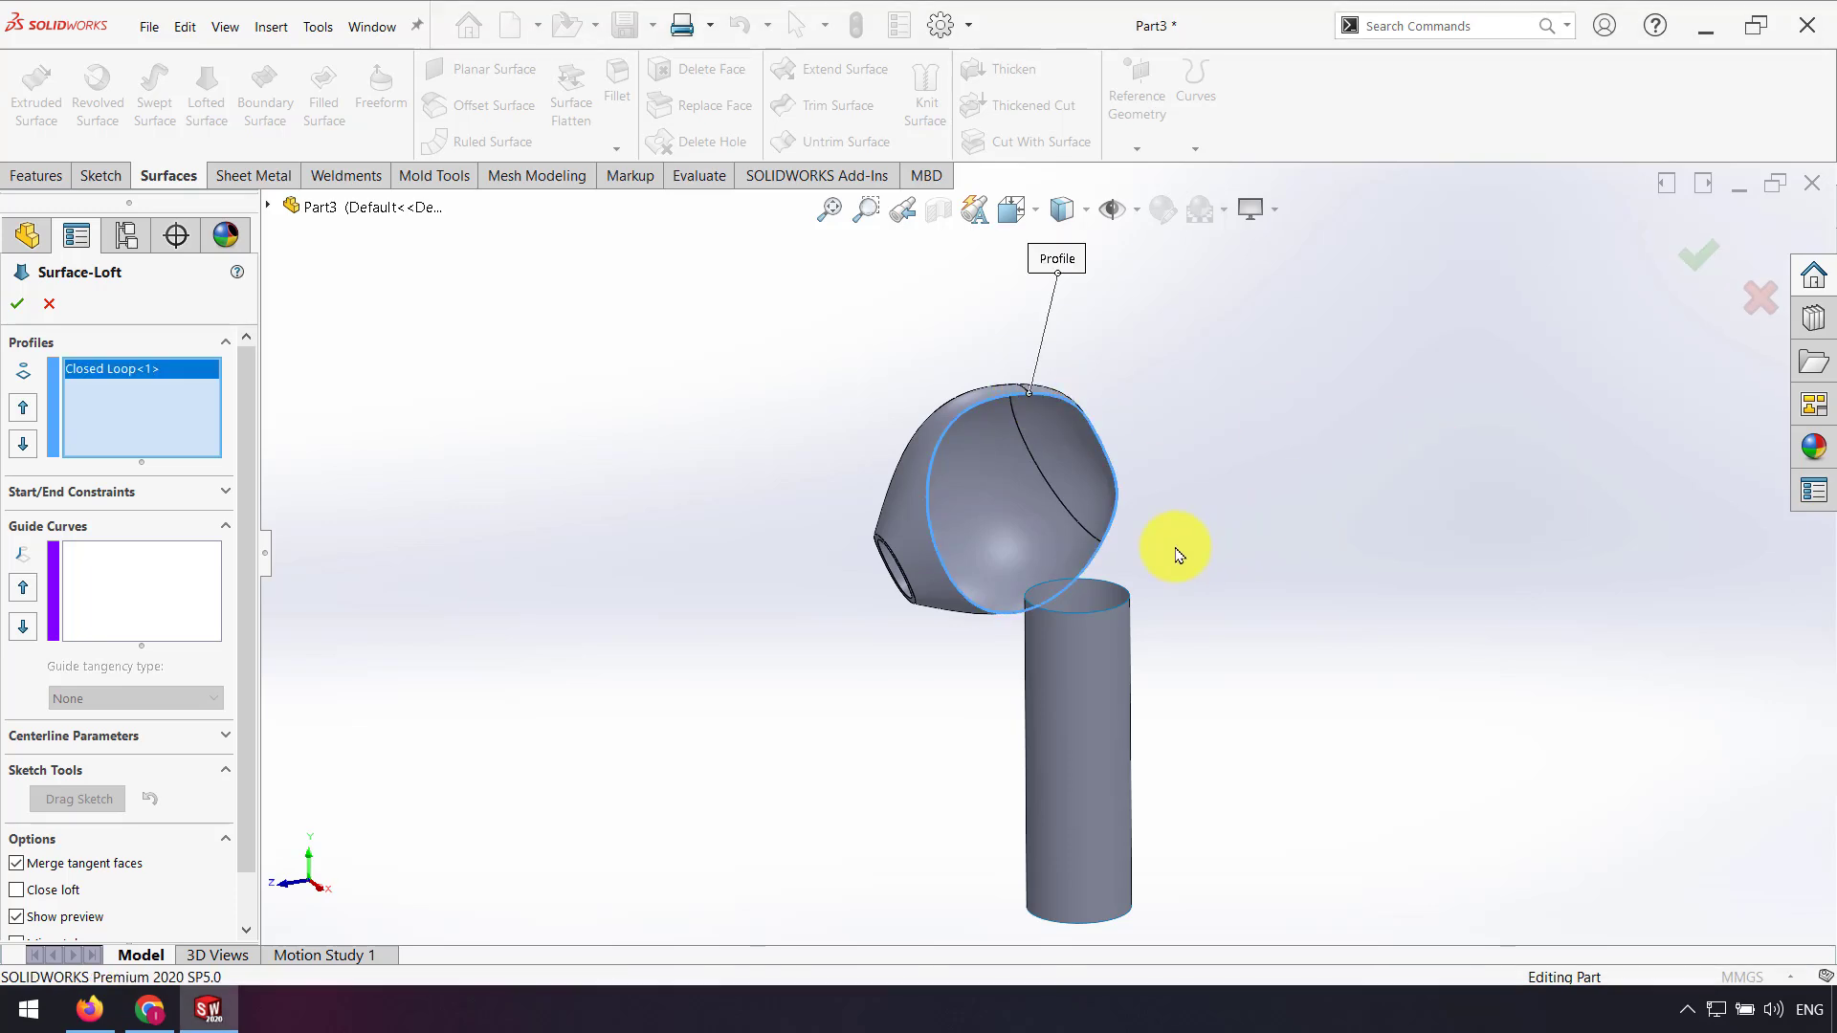
middle_drag(1178, 555, 1184, 505)
click(1125, 641)
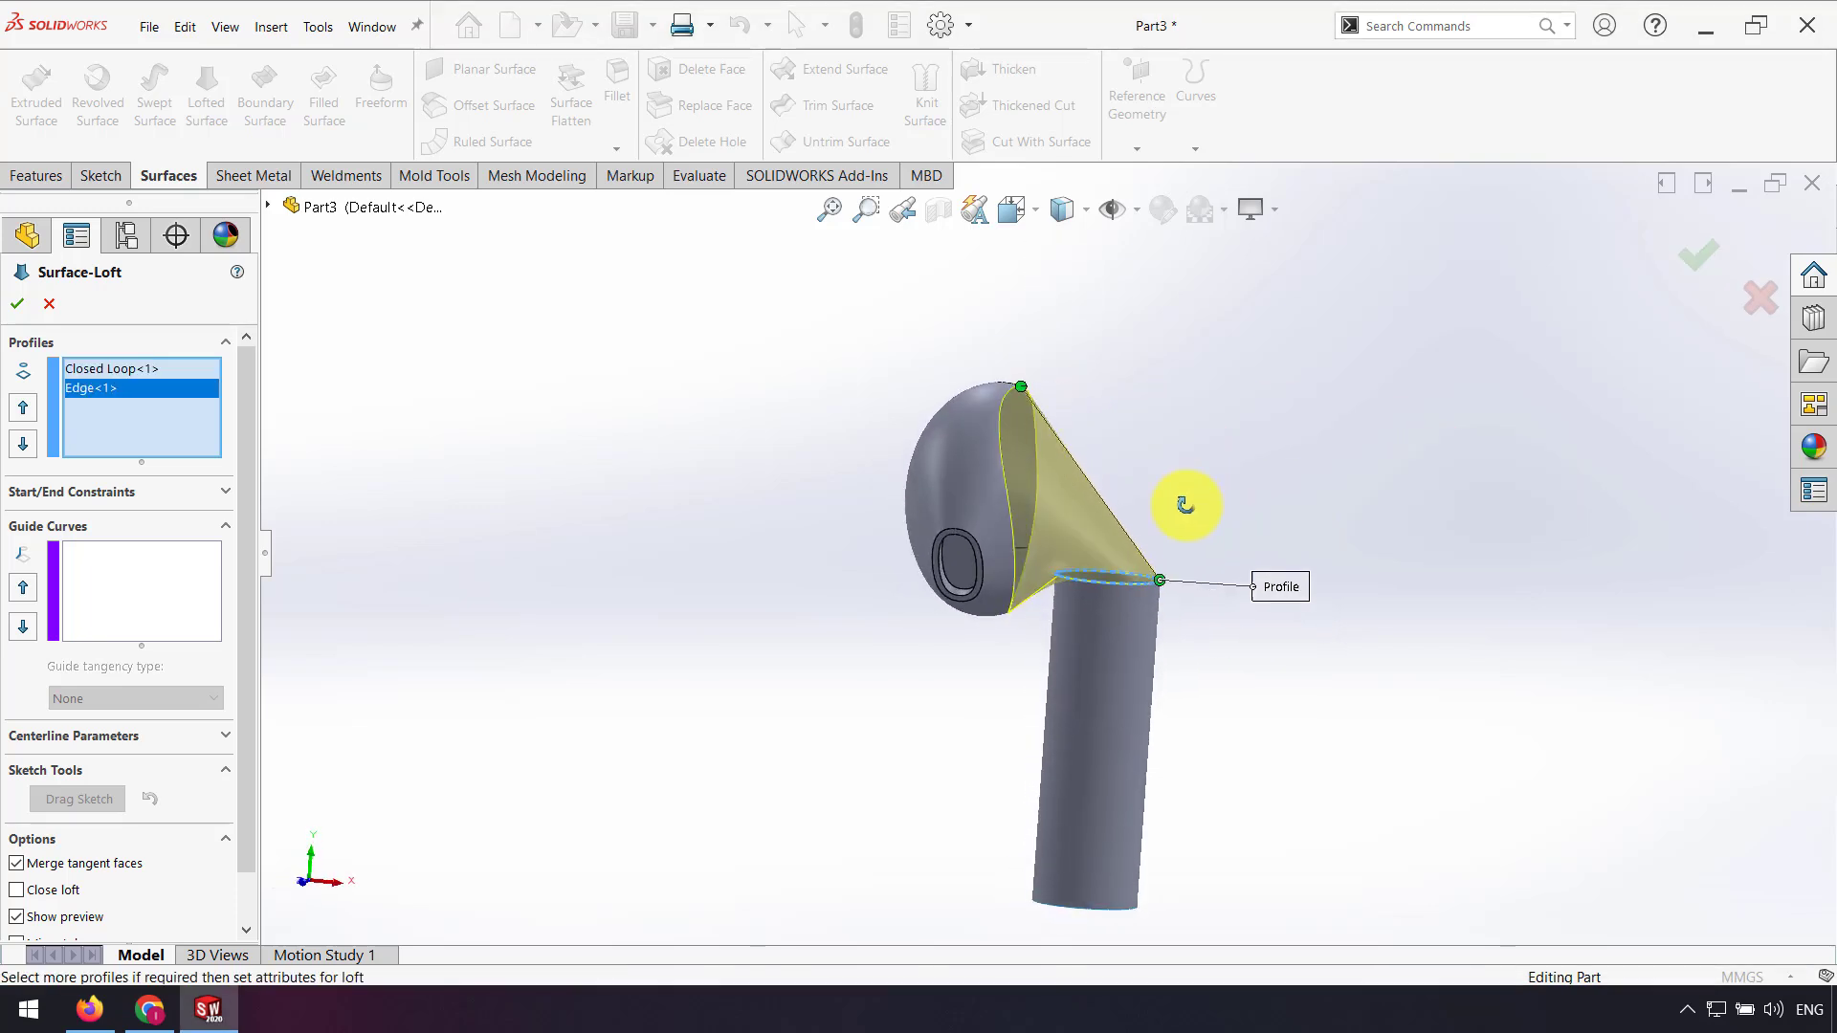
Step: Set the loft's start constraint to Tangency To Face and its end constraint to Normal To Profile, and finish the loft
click(119, 492)
click(101, 598)
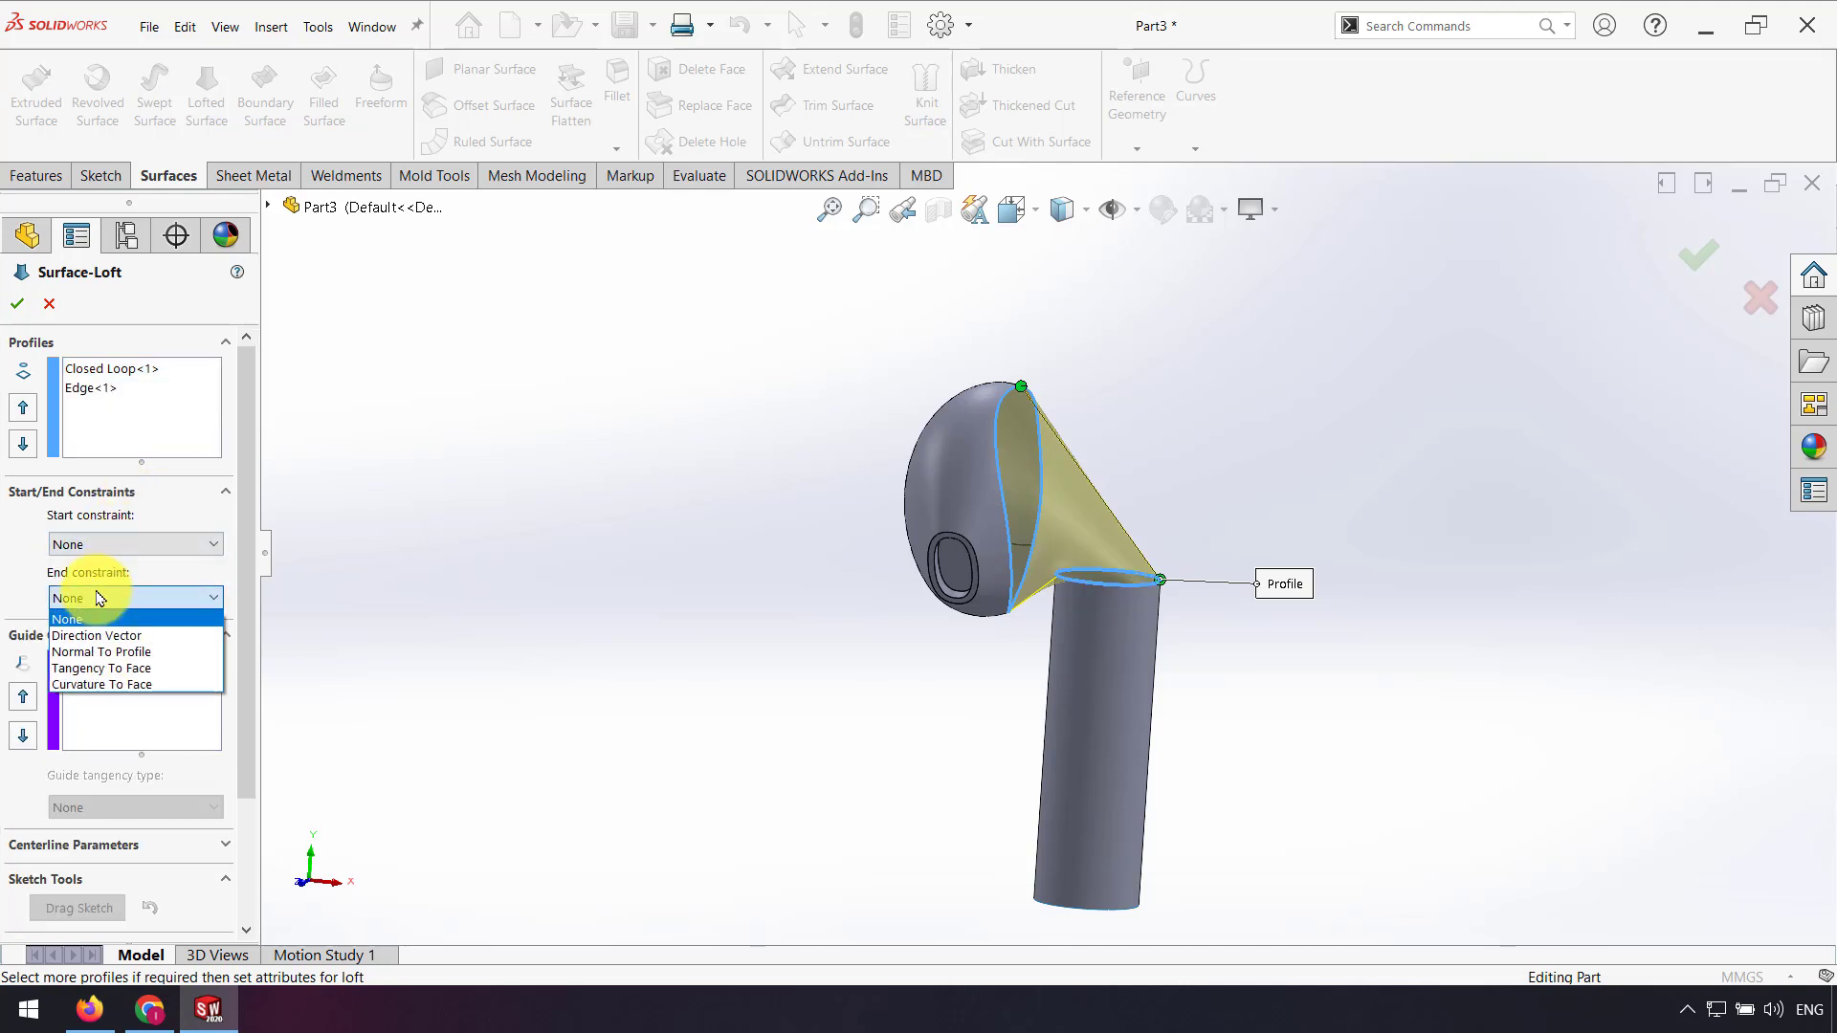
click(167, 652)
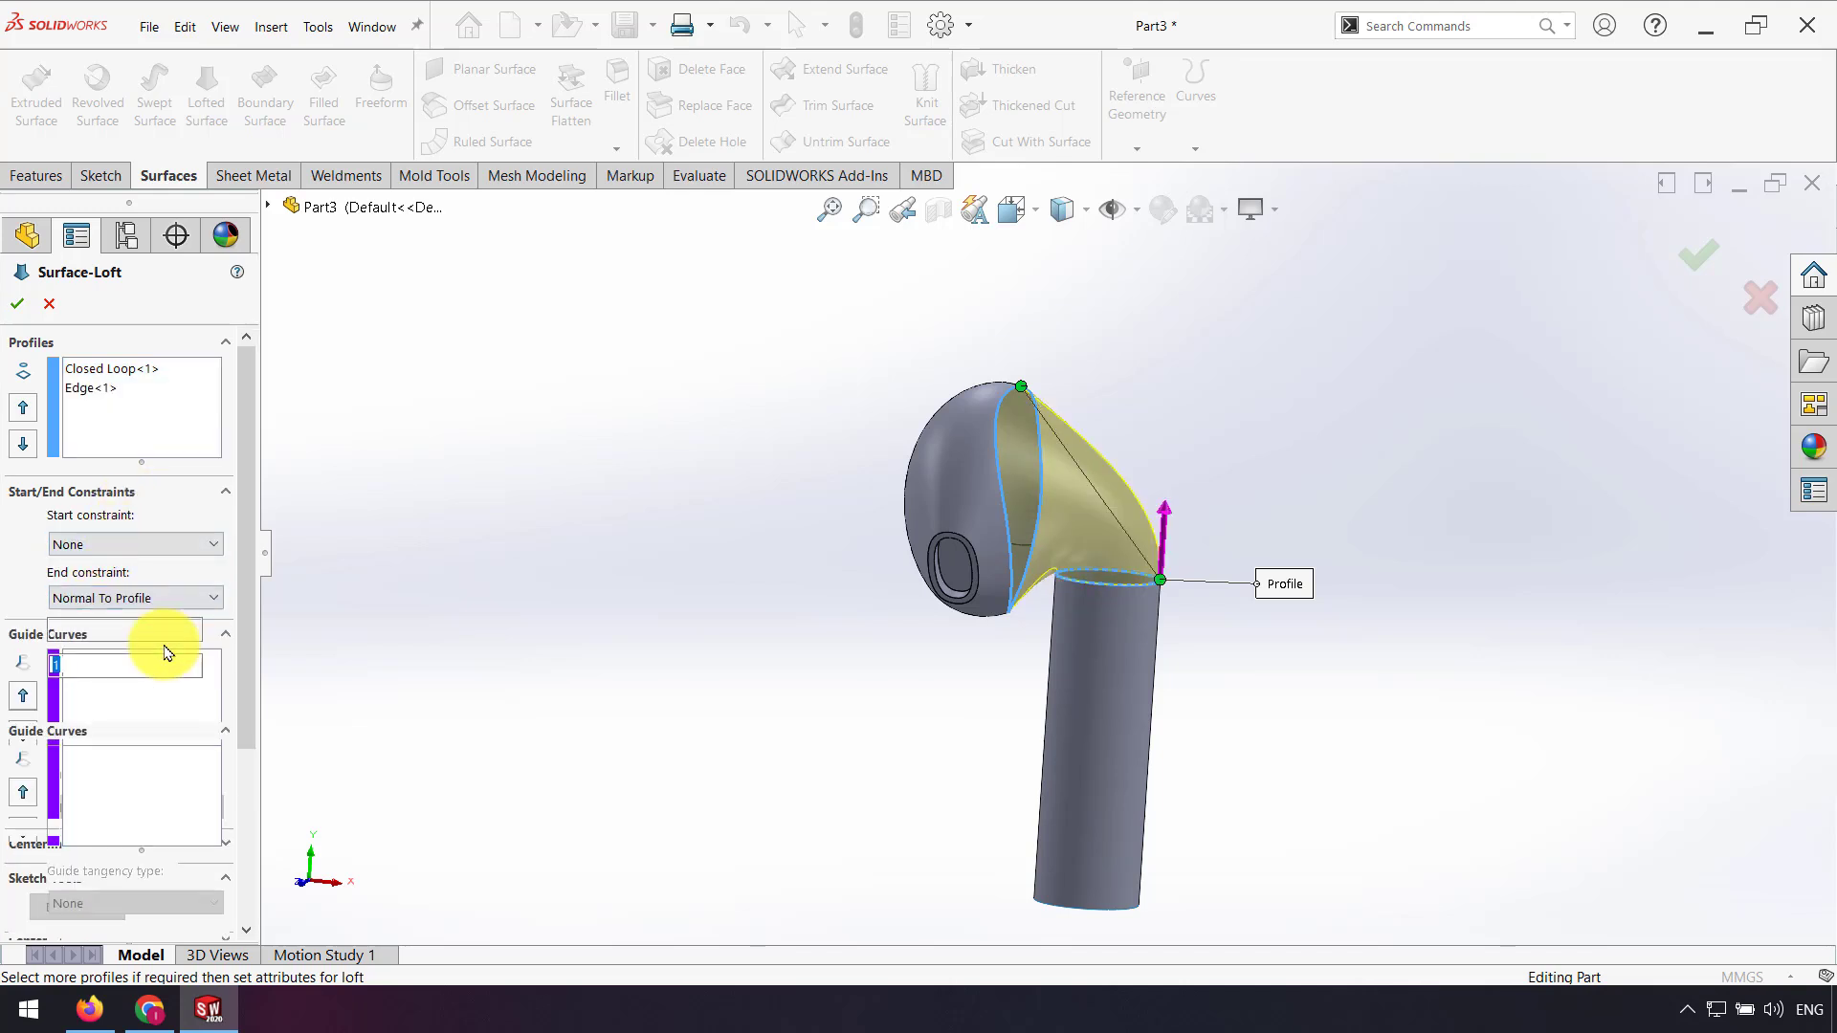
click(122, 544)
click(124, 597)
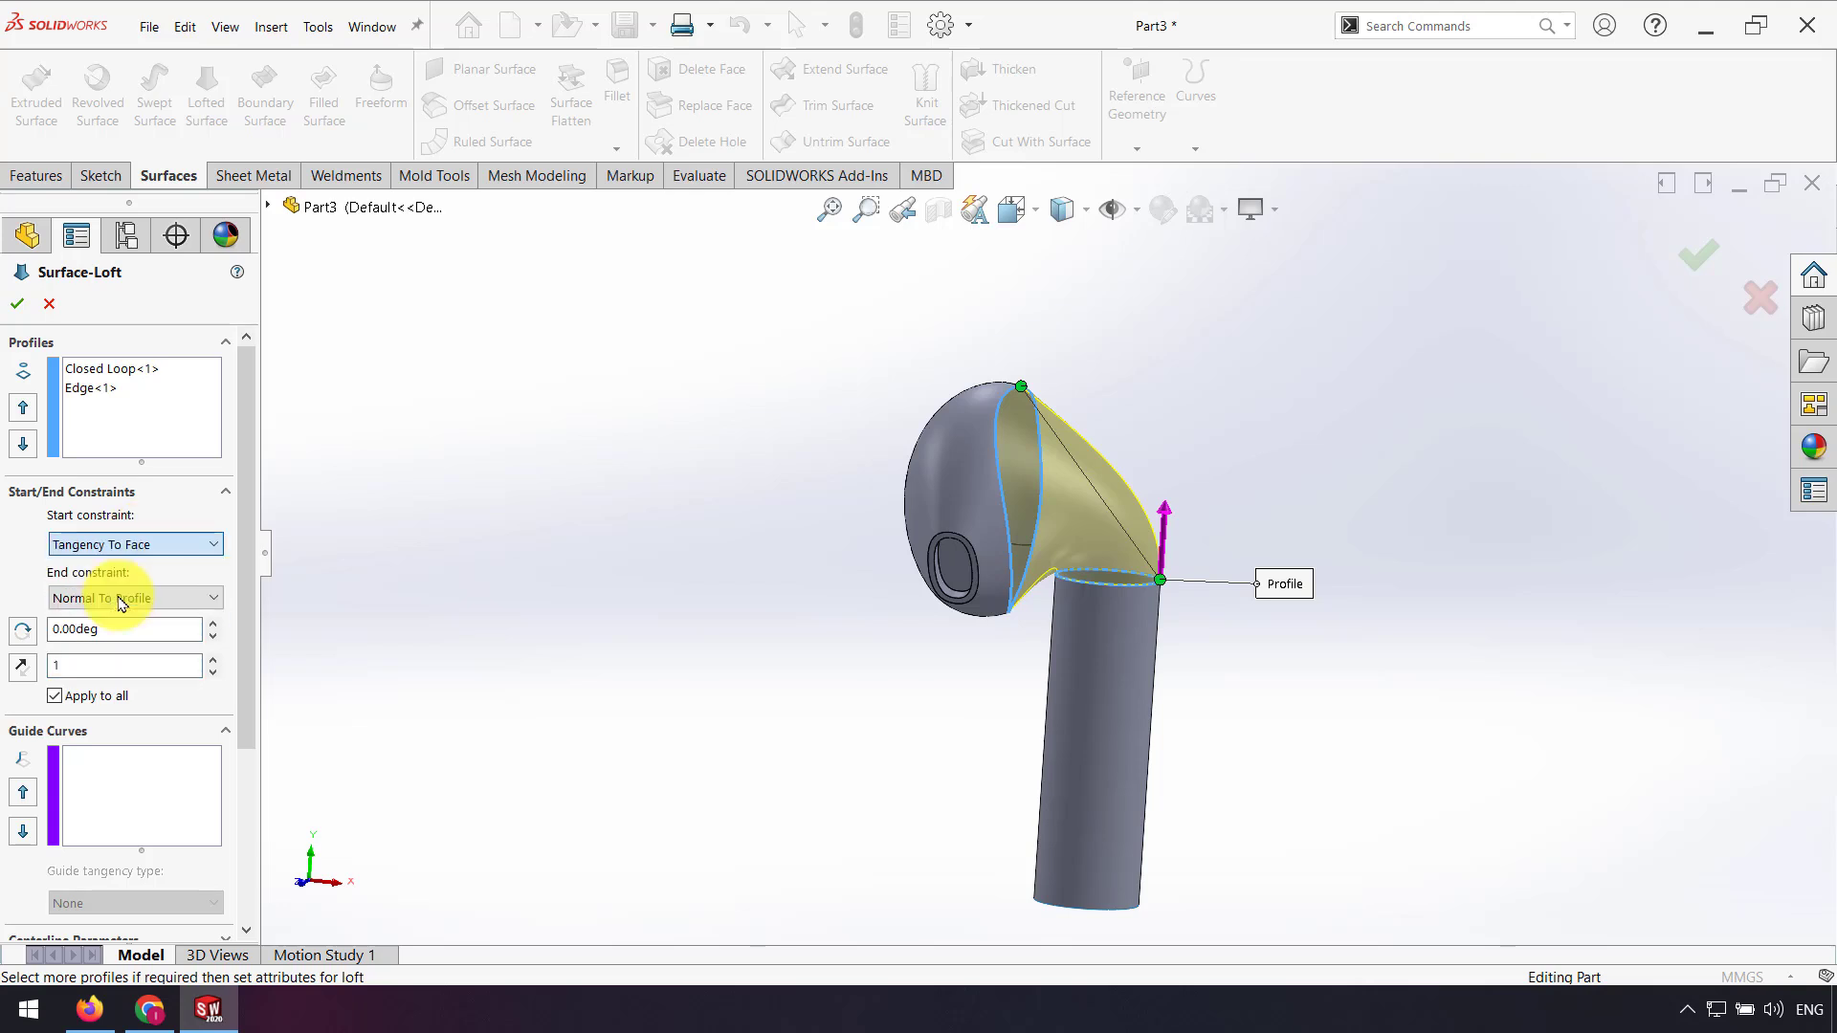
click(1692, 258)
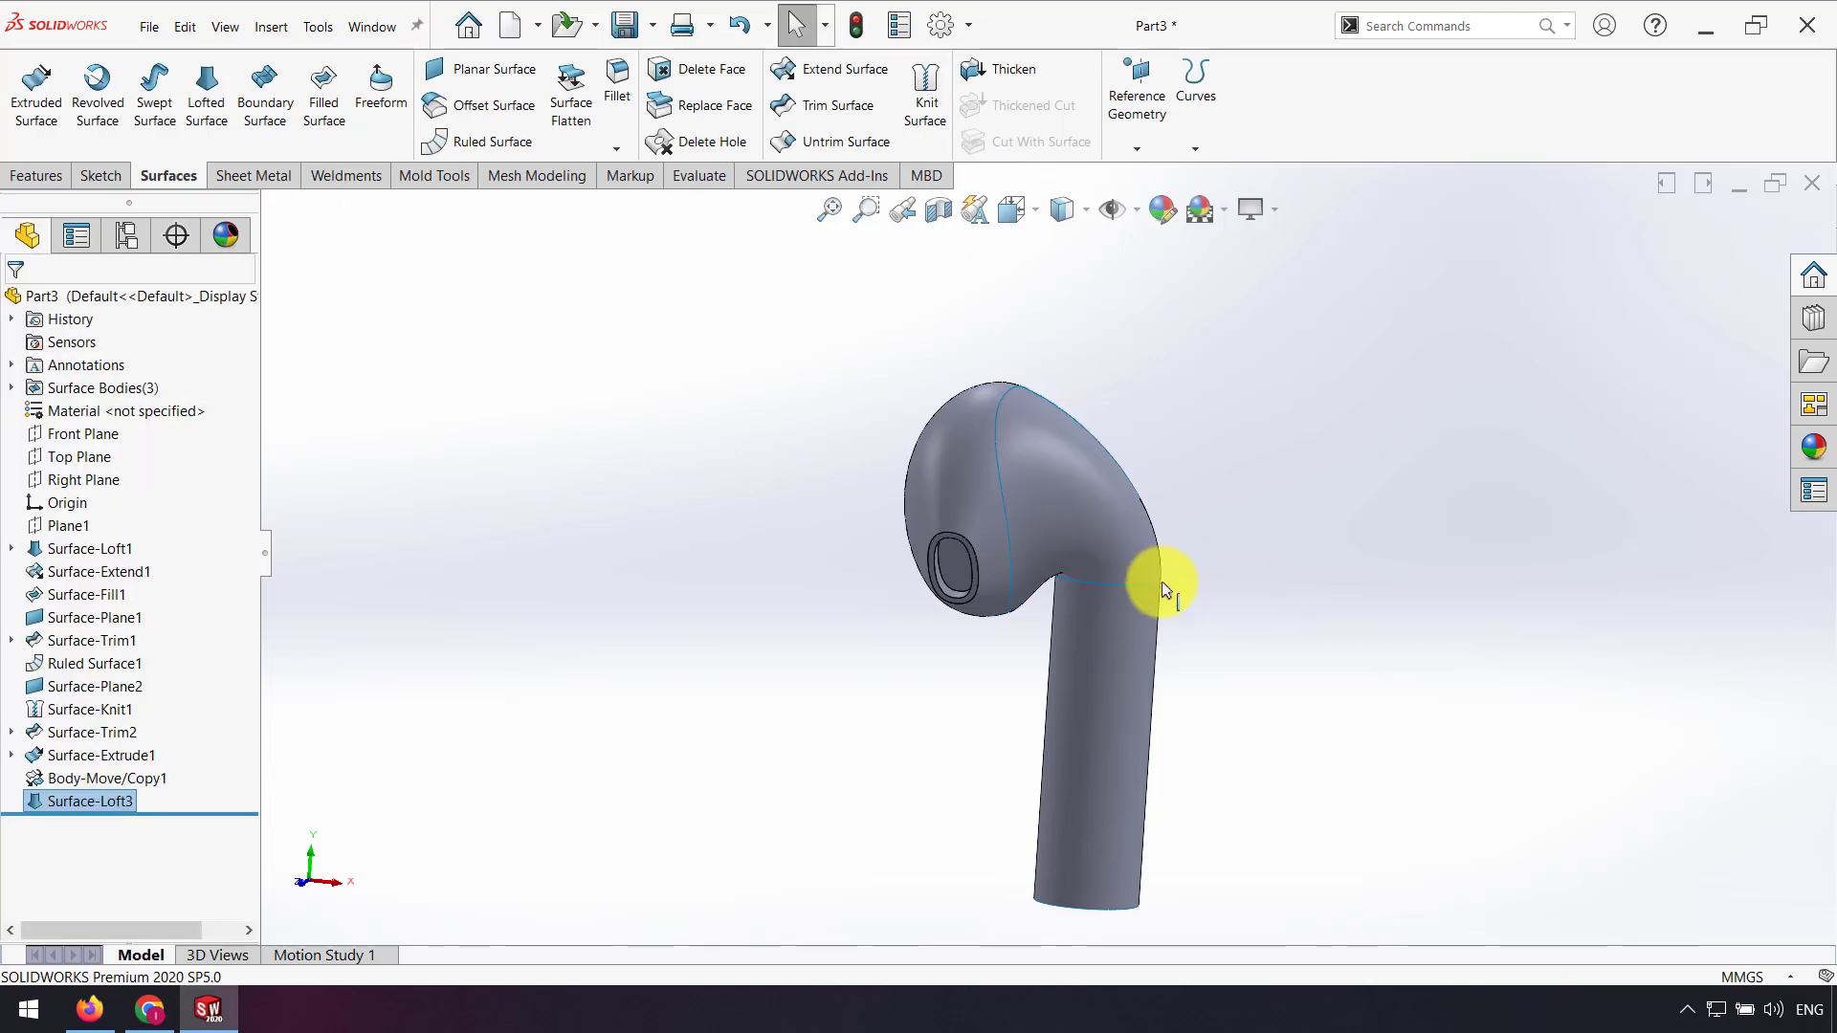
Step: Close the open lower end of the cylindrical stem with a planar surface bounded by its circular edge
middle_drag(1161, 586, 957, 581)
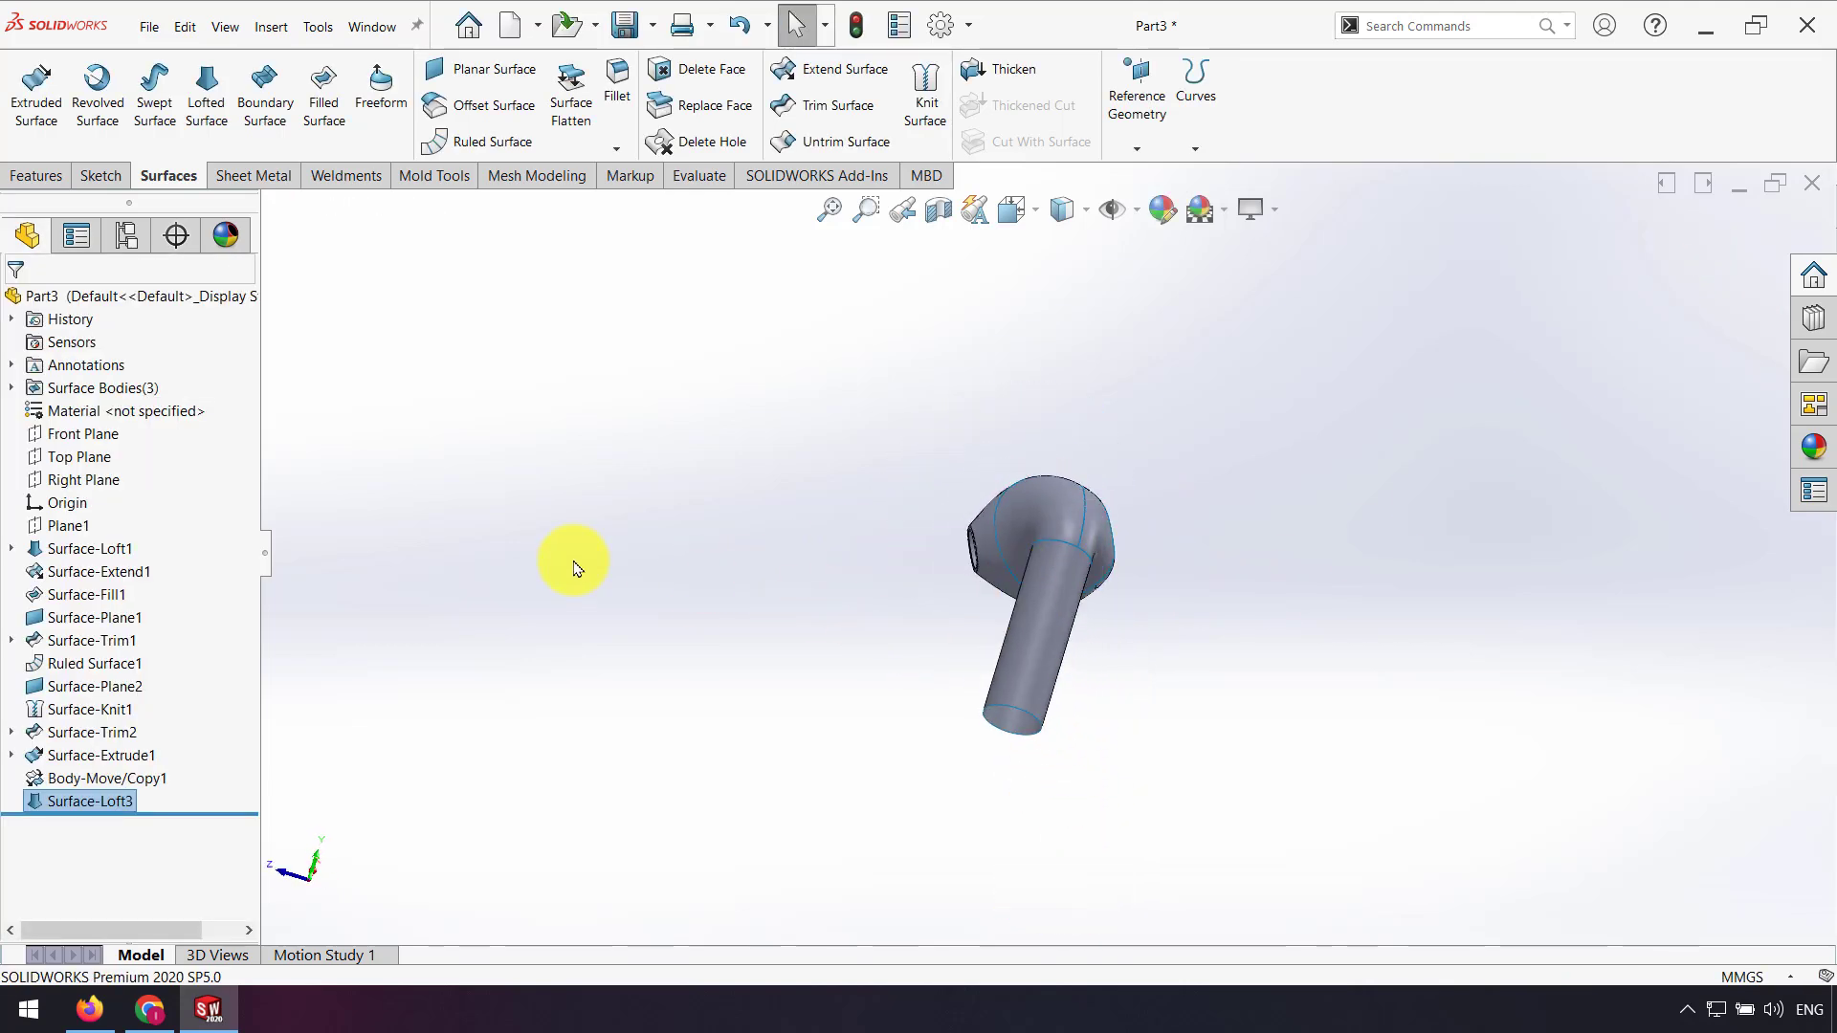
click(463, 70)
scroll(1060, 672, down, 3)
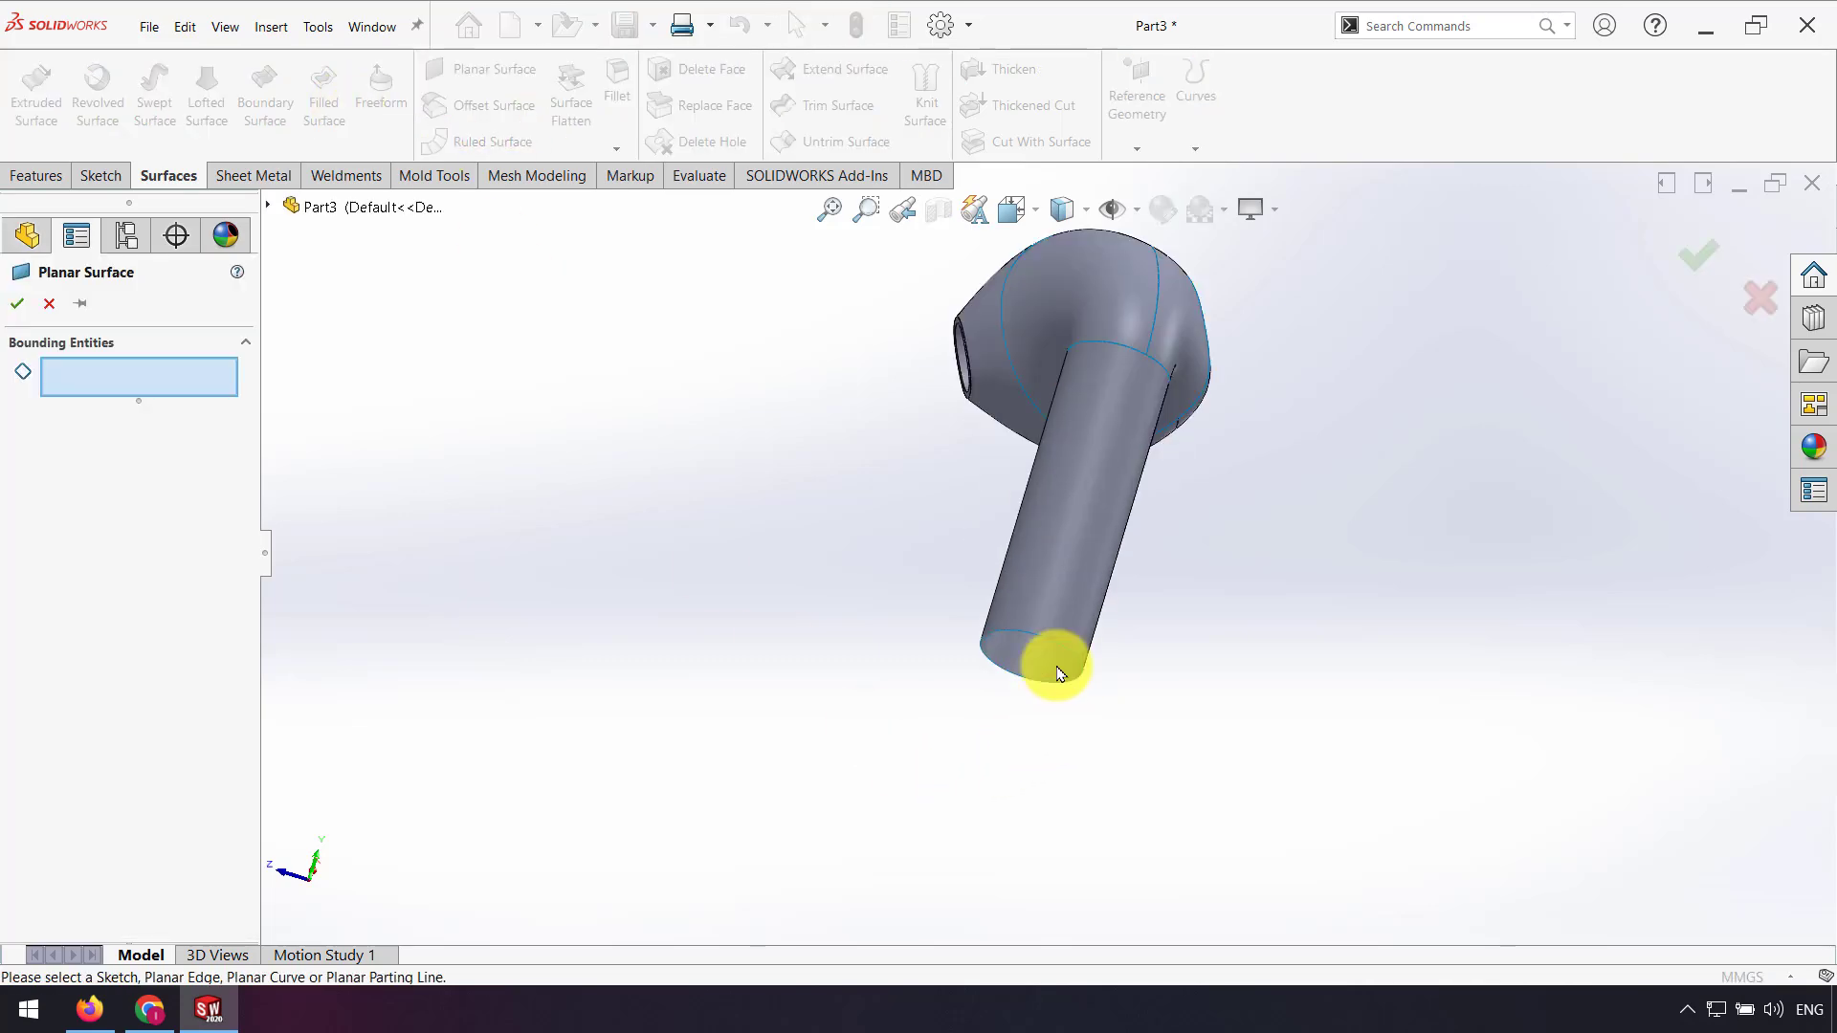
click(1039, 639)
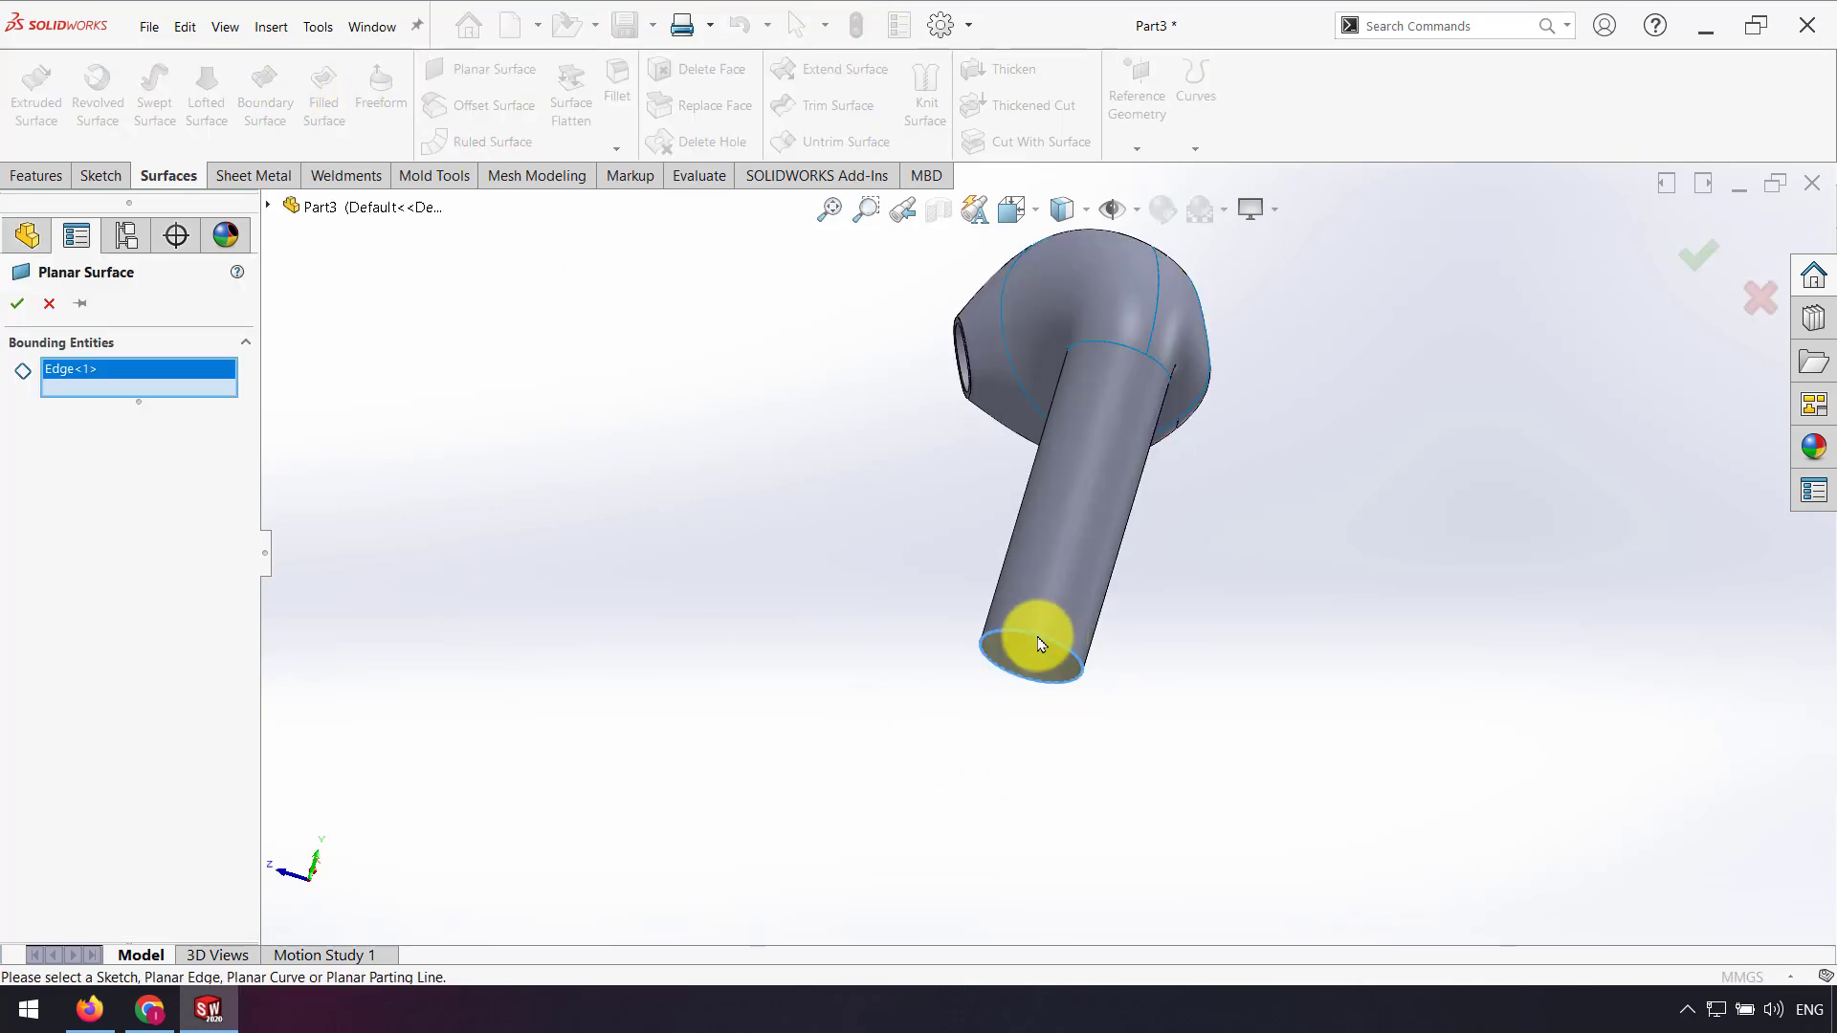
click(17, 303)
Step: Knit the planar end cap, cylindrical stem, lofted transition and rotated bulb into one surface body
click(927, 115)
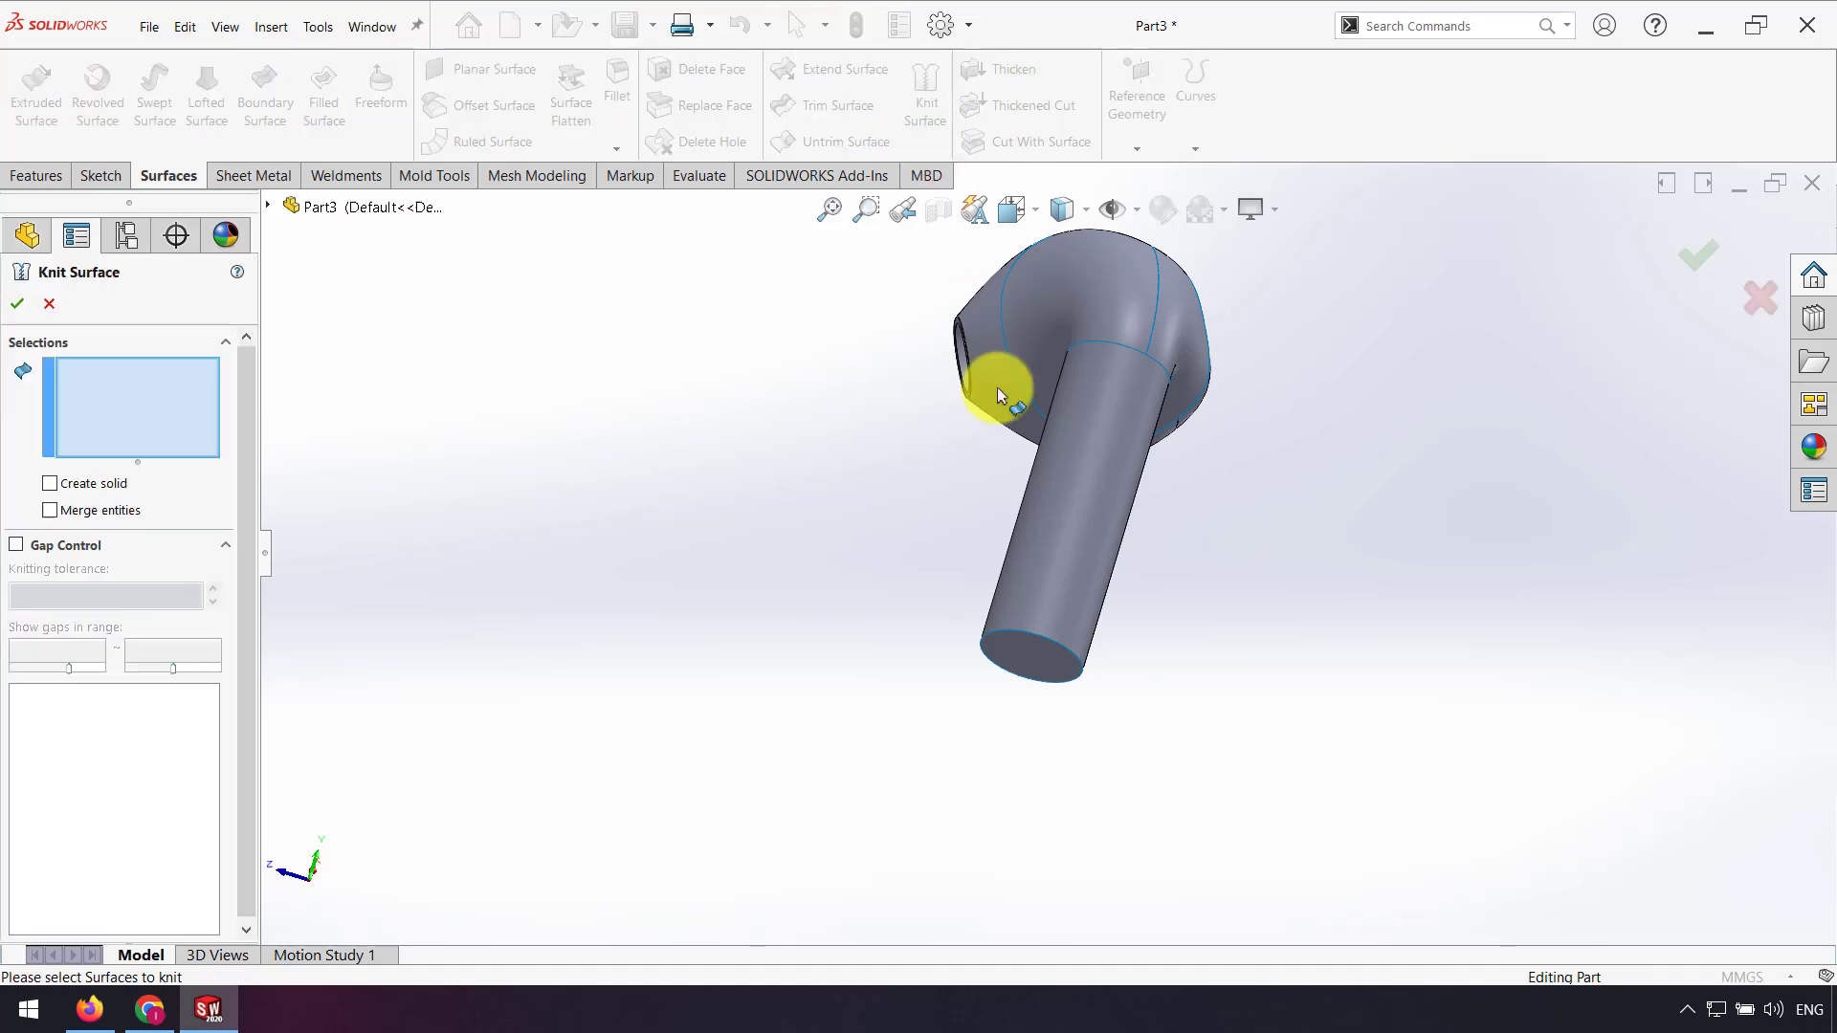
click(1046, 663)
click(1089, 438)
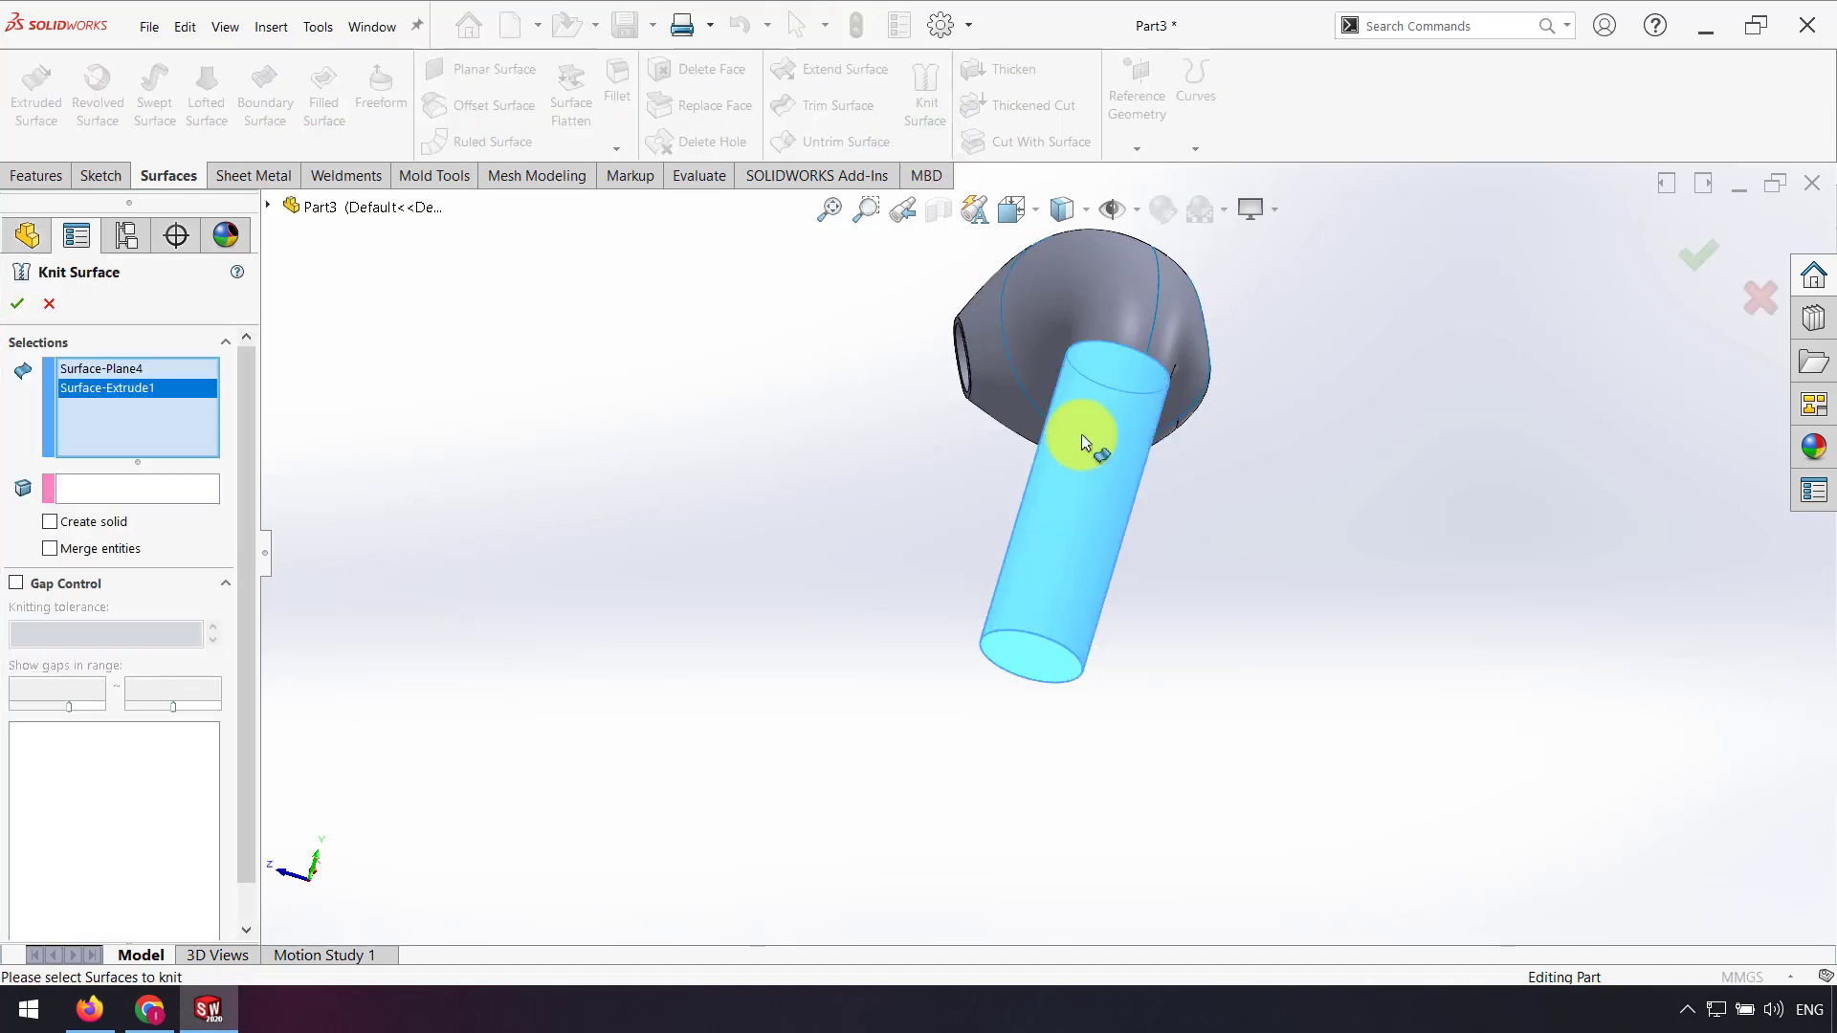
click(1073, 285)
middle_drag(1073, 285, 1013, 410)
click(1022, 378)
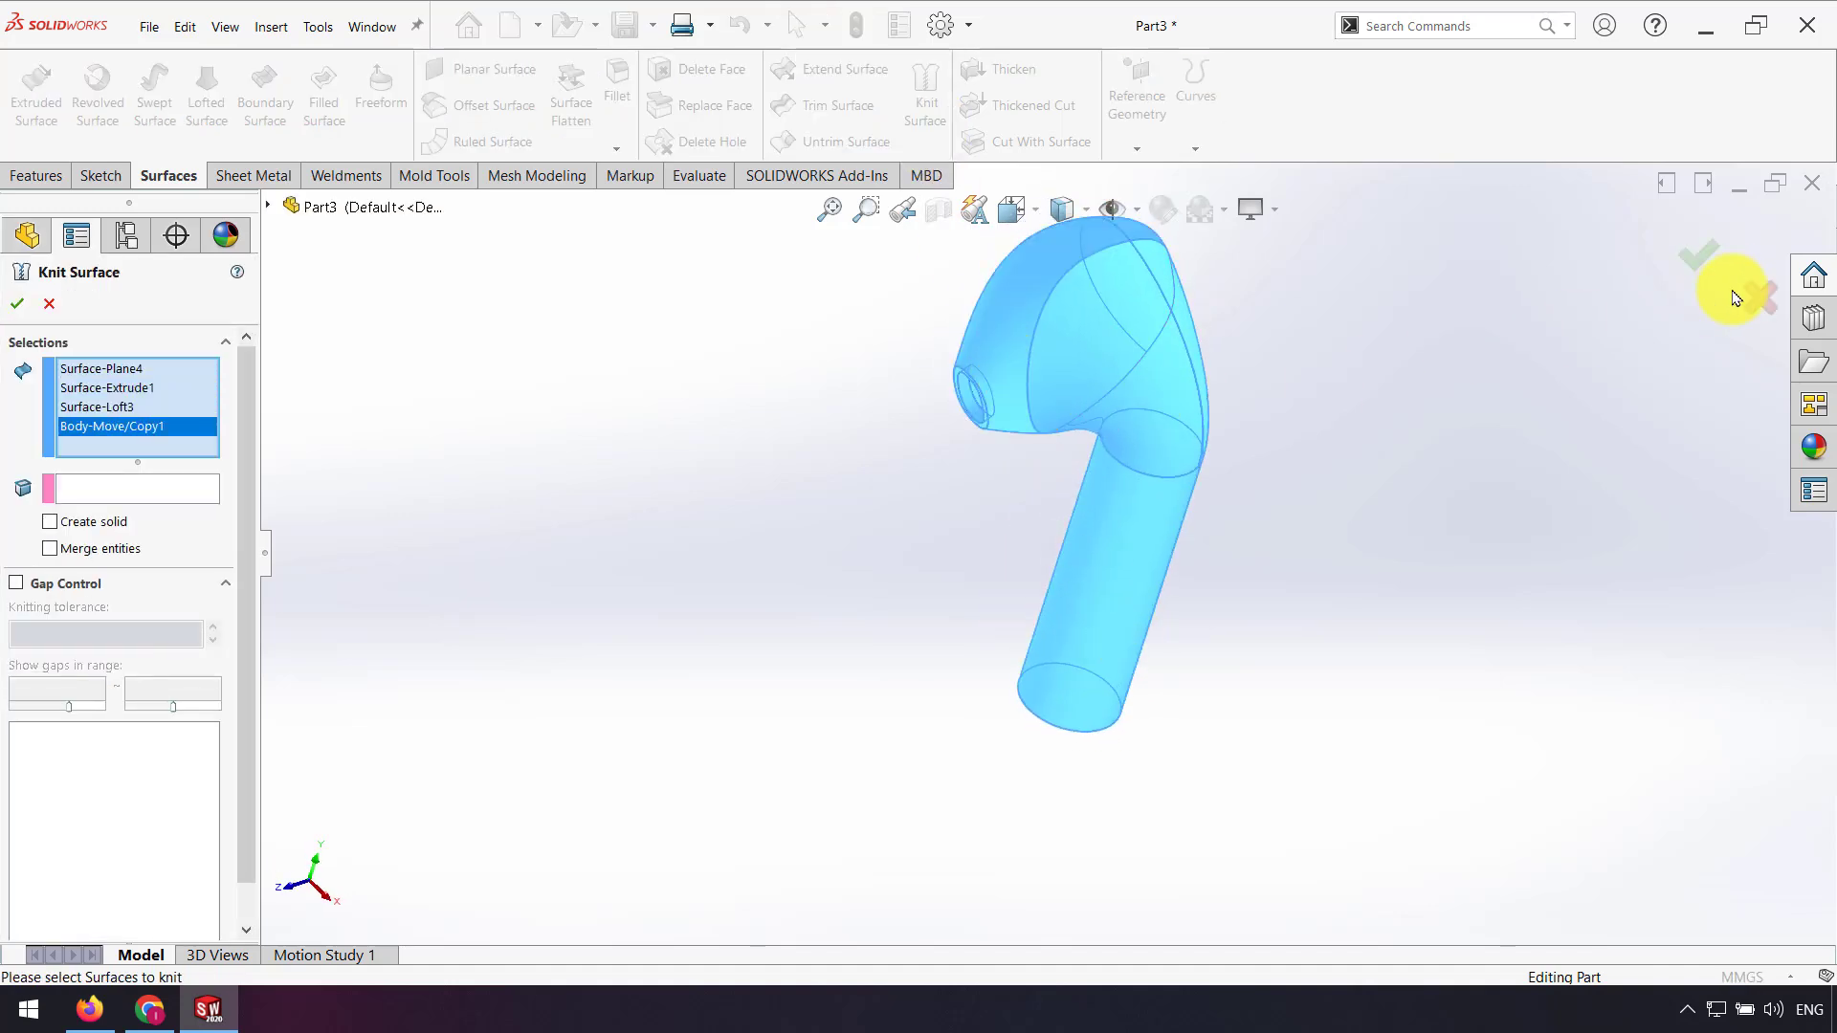
click(1701, 267)
Step: Fillet the circular edge at the stem's lower end with a 1.5 mm radius
middle_drag(1158, 833, 1115, 579)
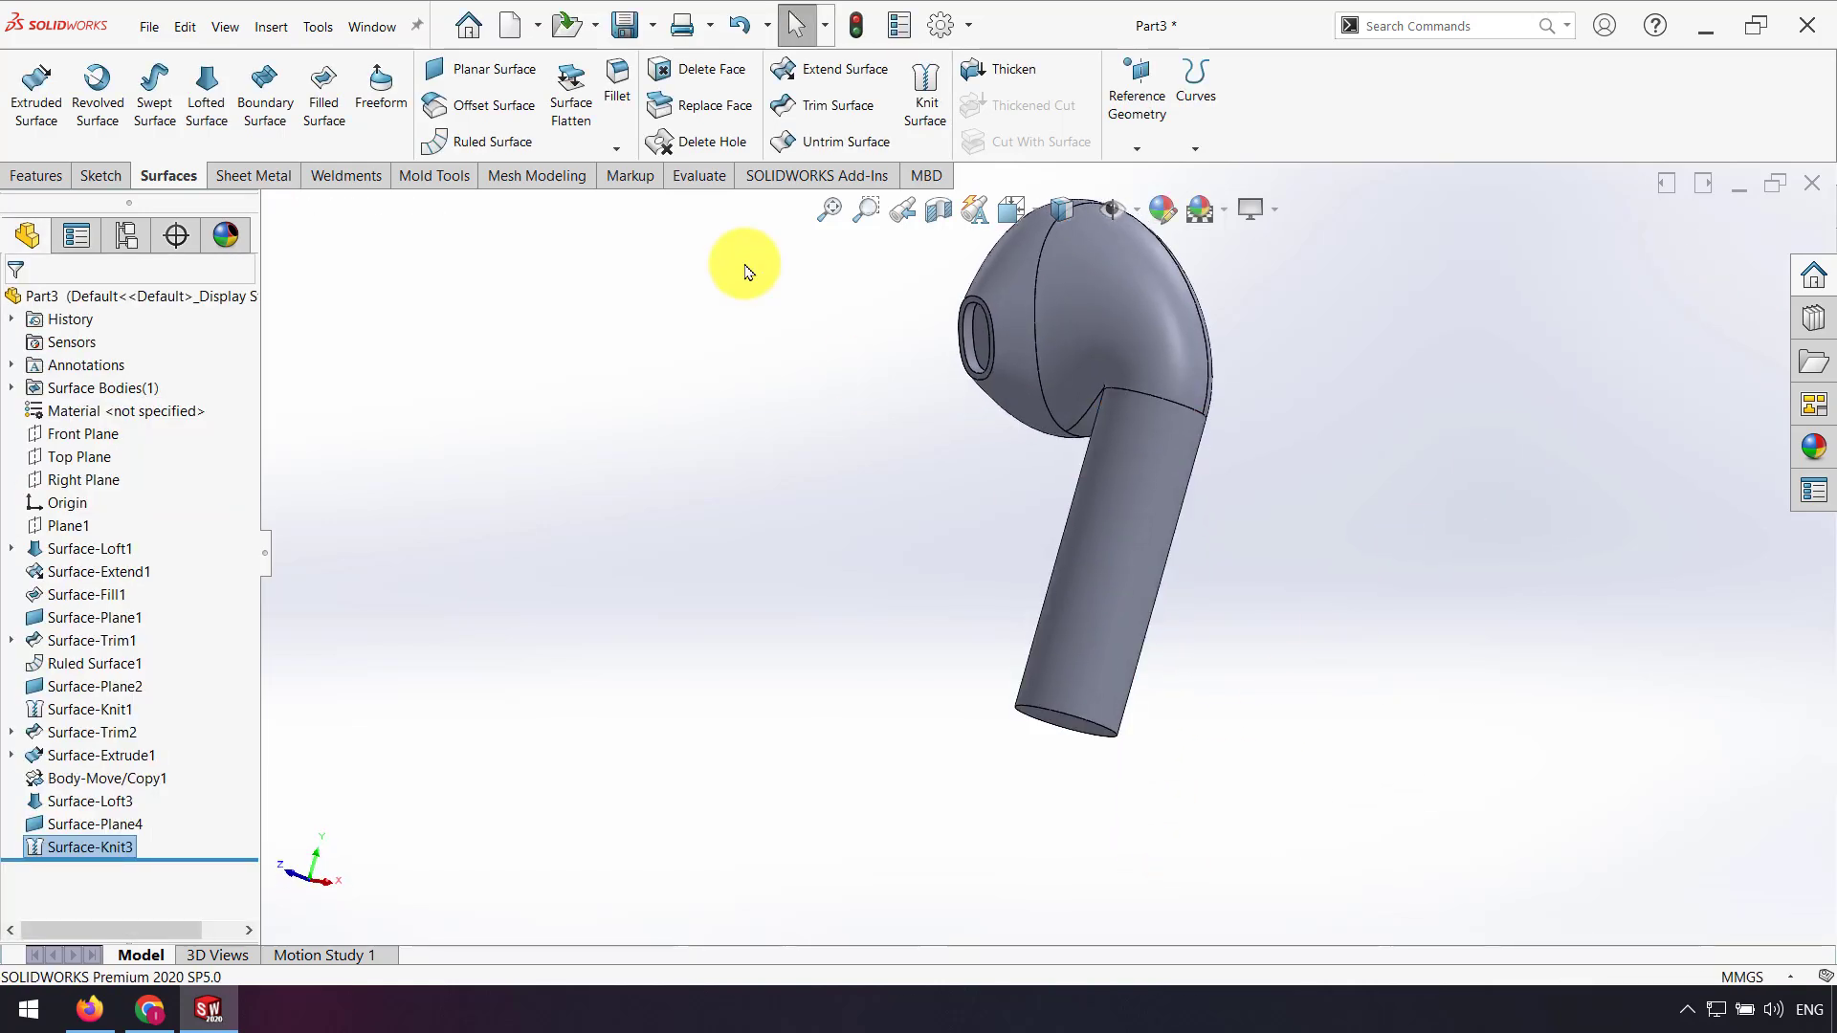
scroll(1094, 663, down, 3)
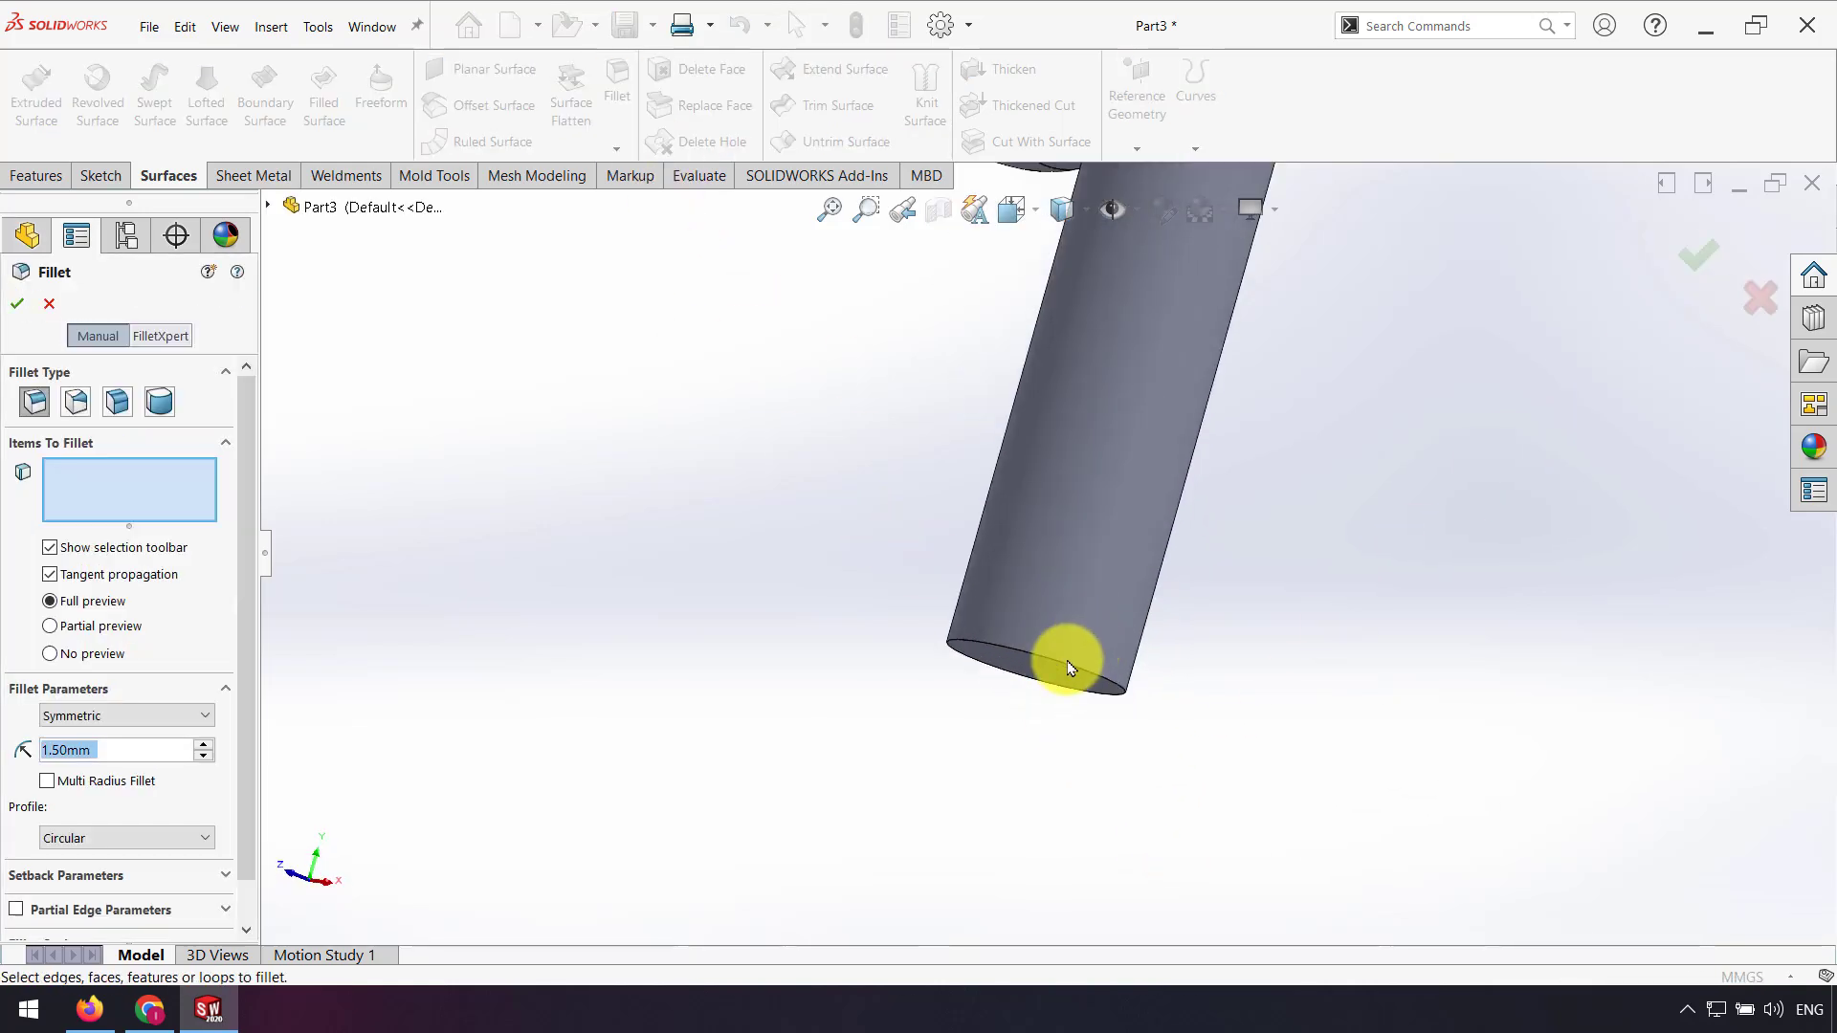
click(1060, 670)
middle_drag(644, 685, 325, 737)
click(28, 305)
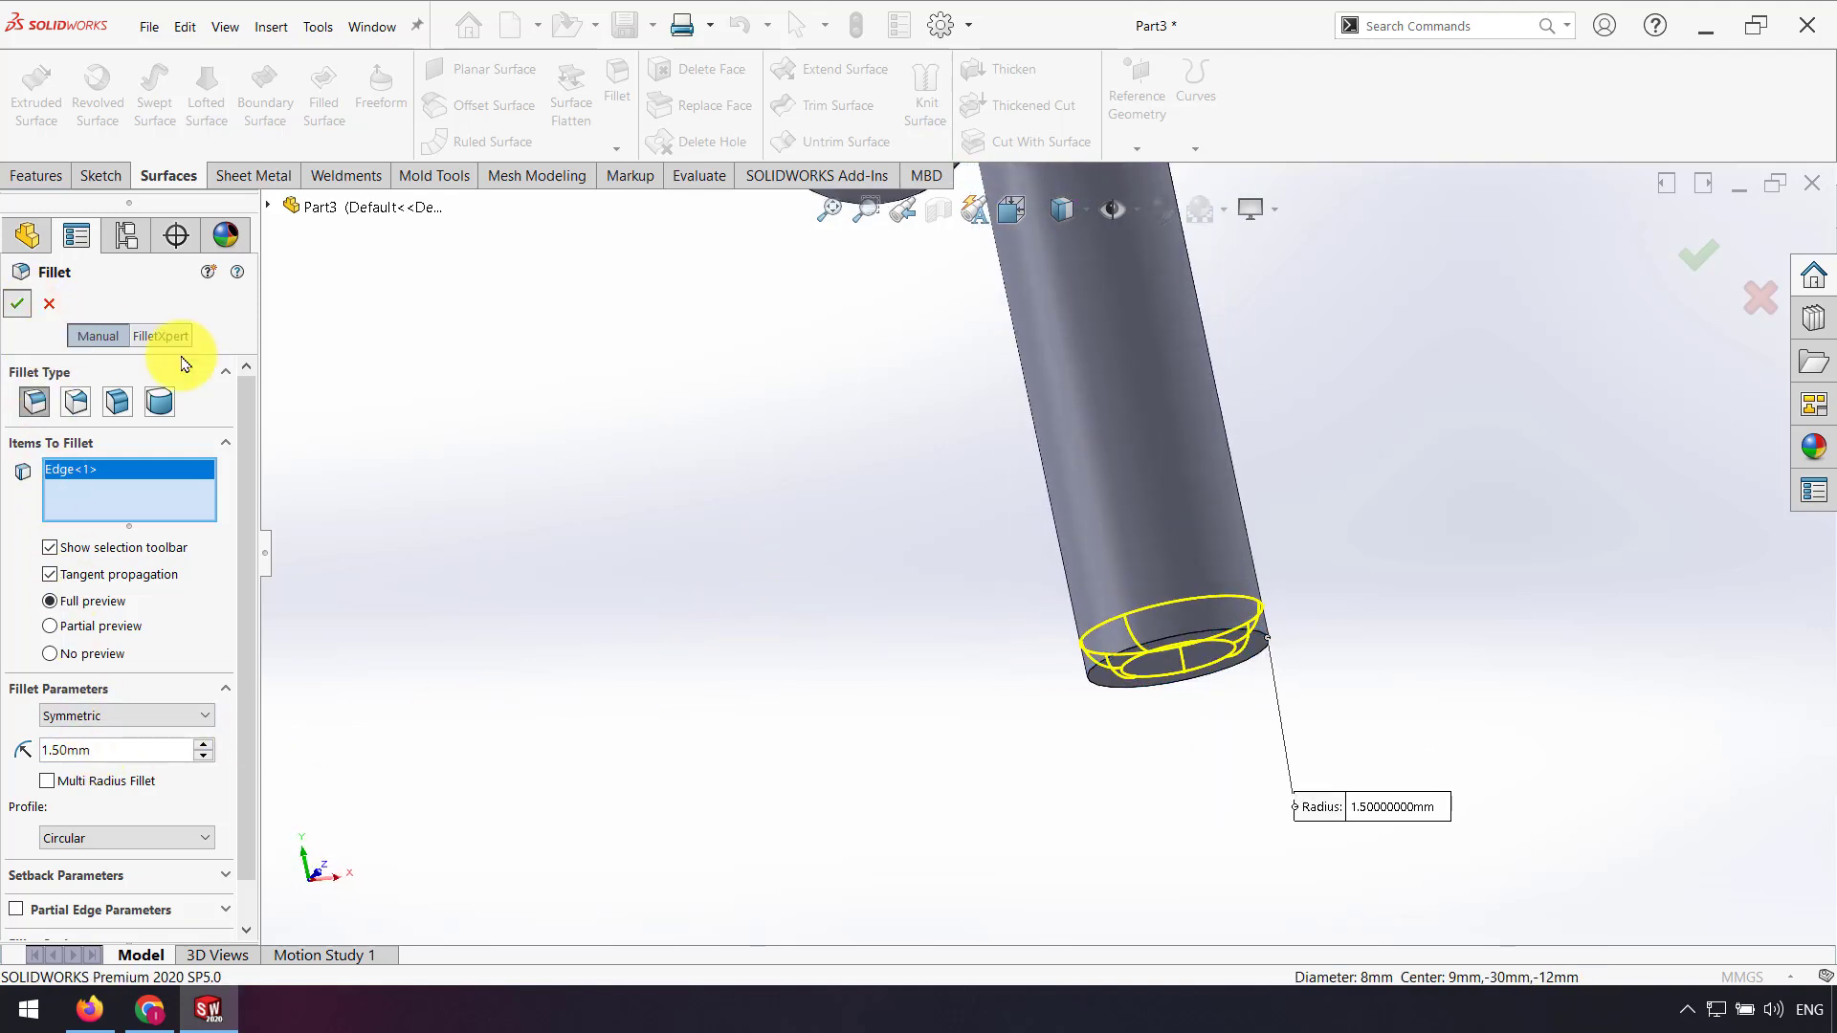
scroll(919, 431, up, 3)
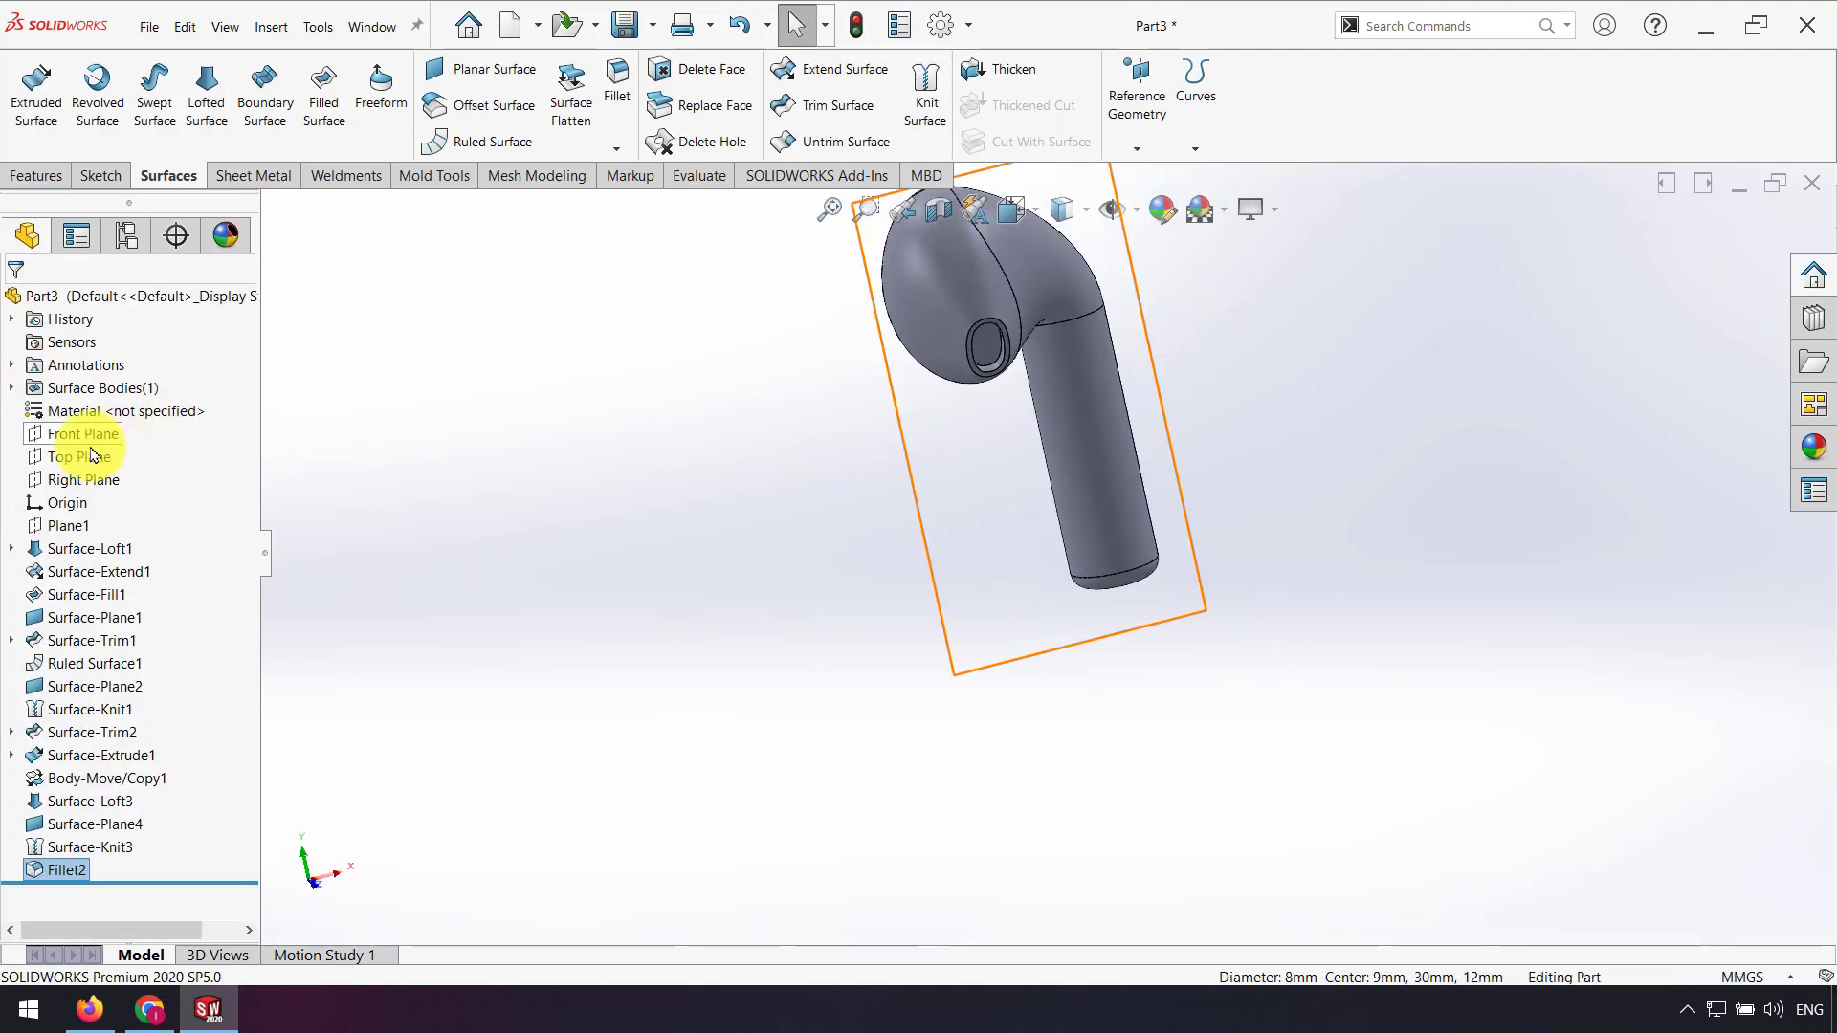
Step: On the Right Plane, viewed from the opposite side, sketch a sloping straight slot on the bulb, about 7.25 mm between centres and 4 mm wide
click(84, 479)
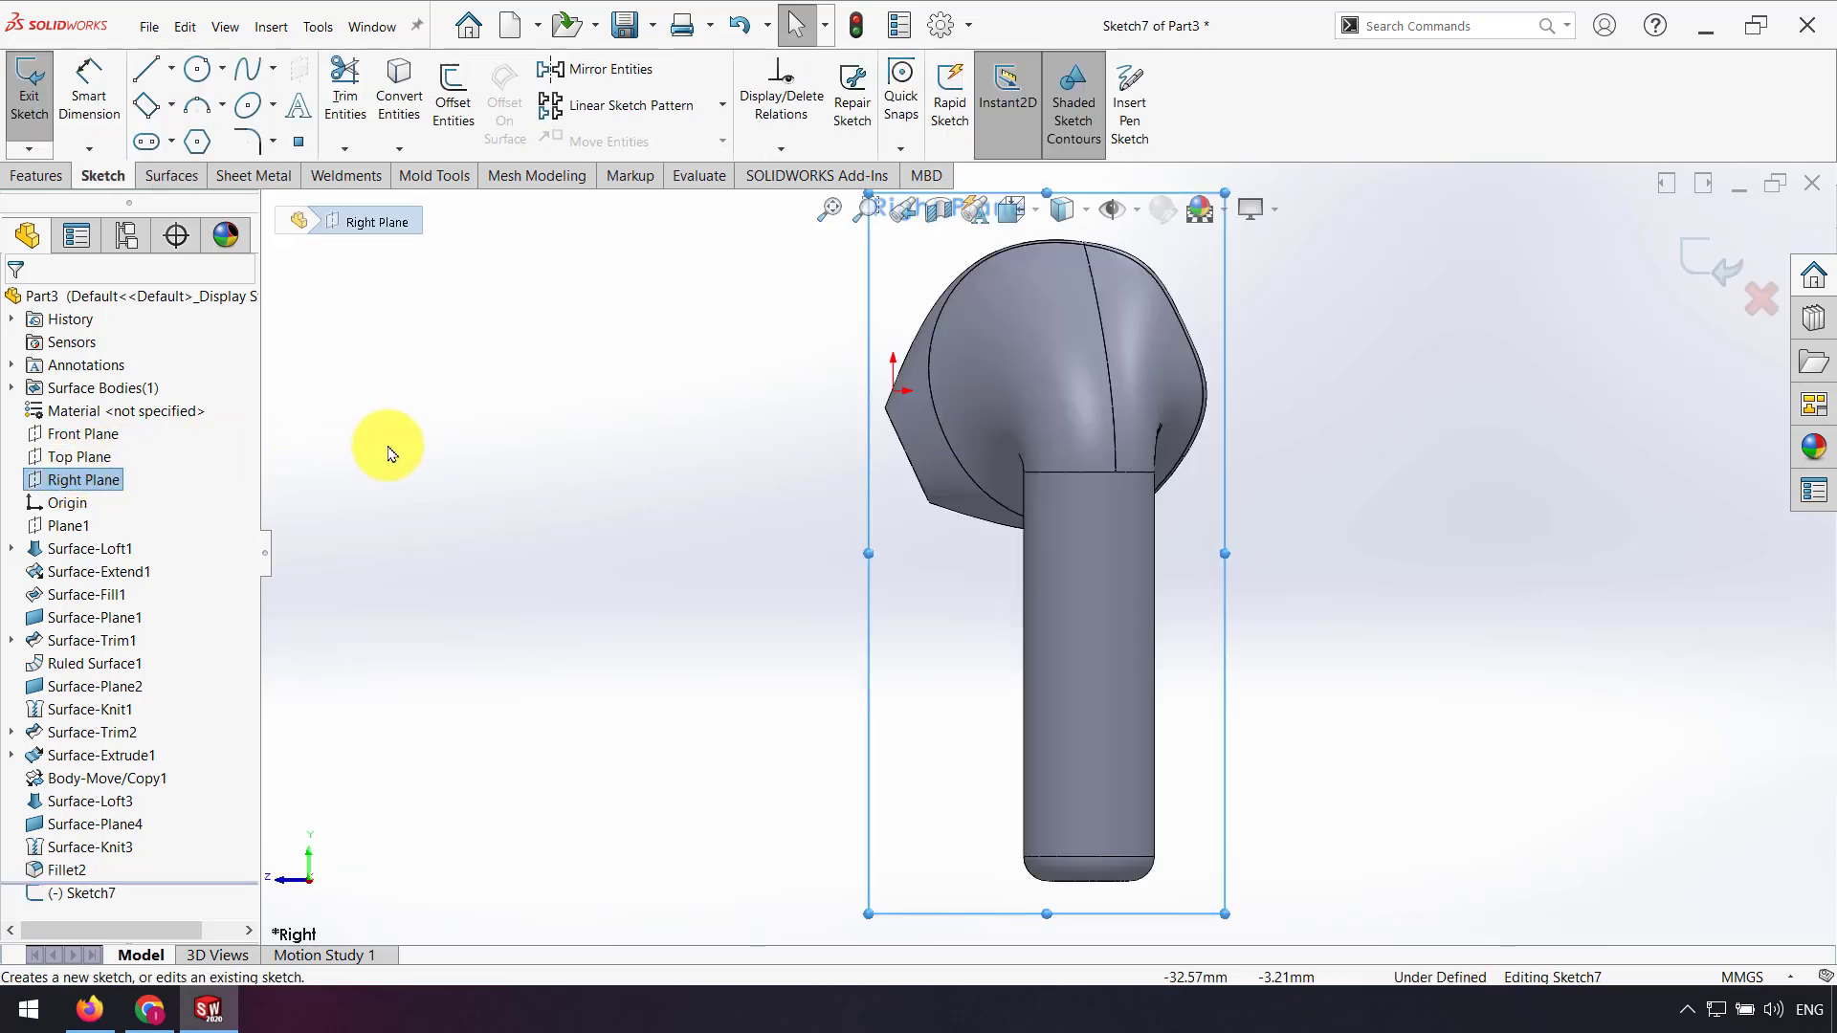
key(ctrl+3)
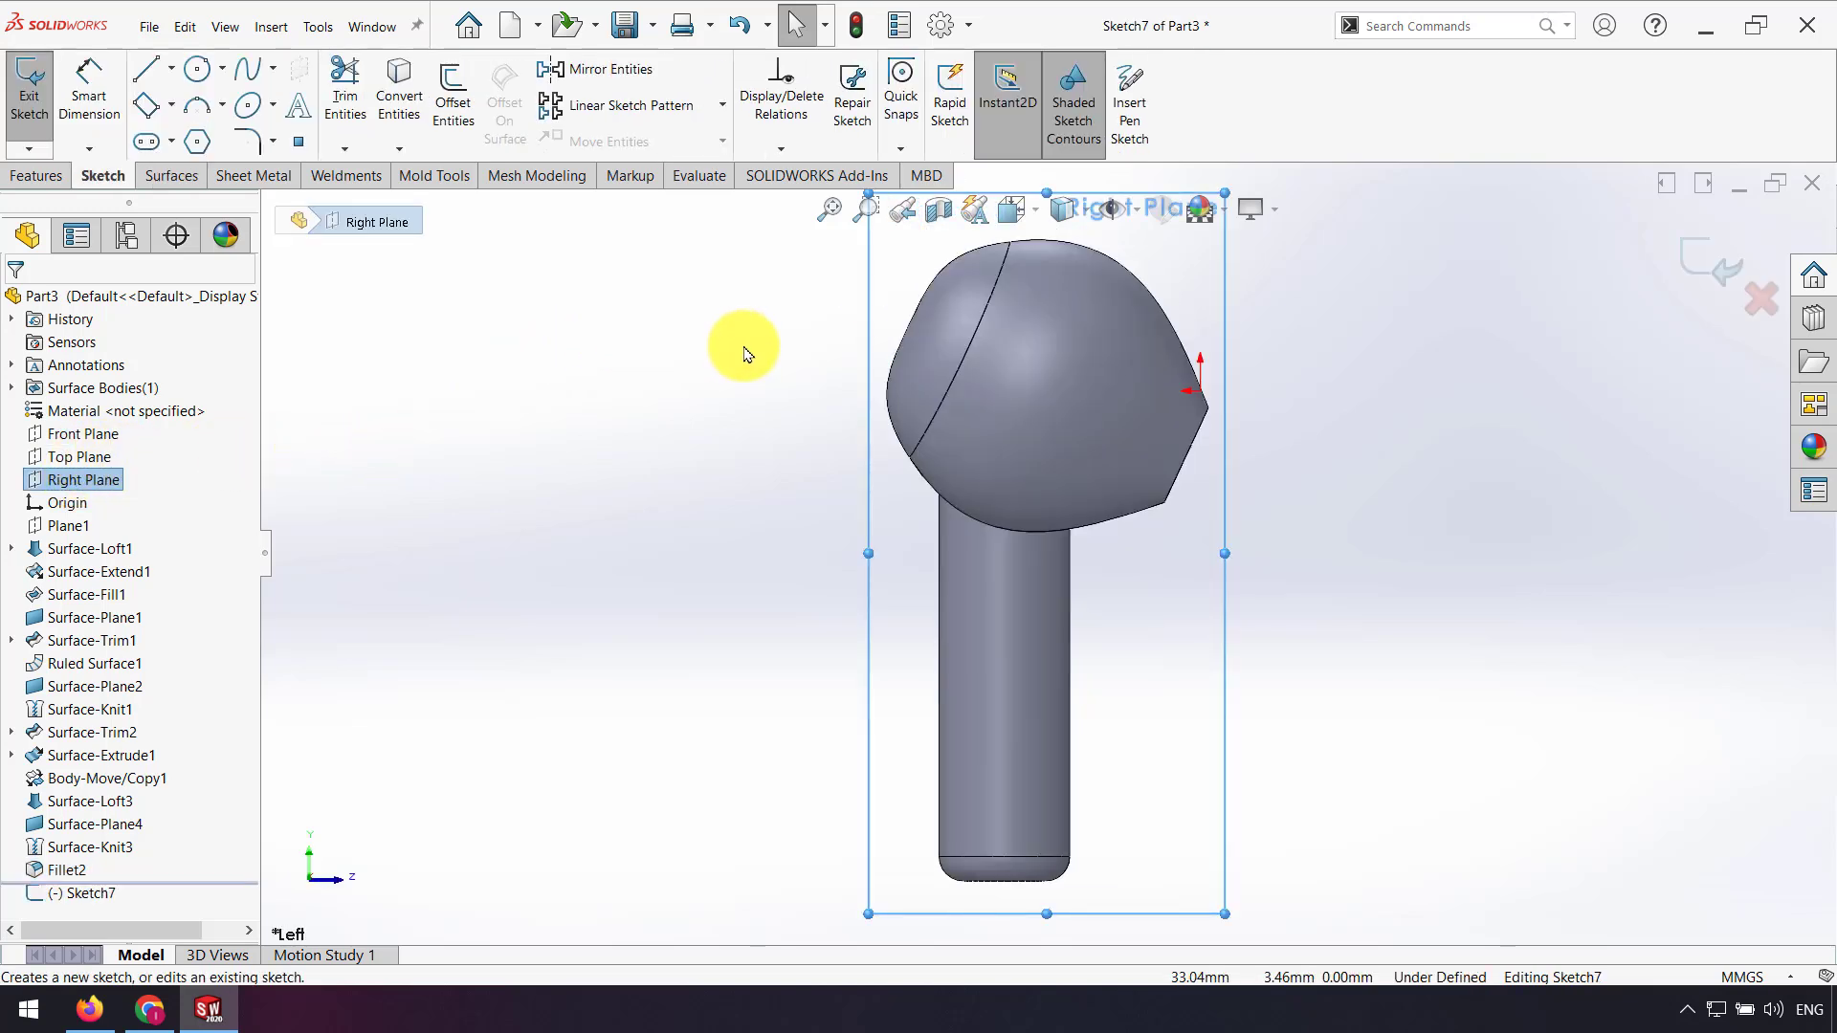
click(1425, 481)
click(146, 142)
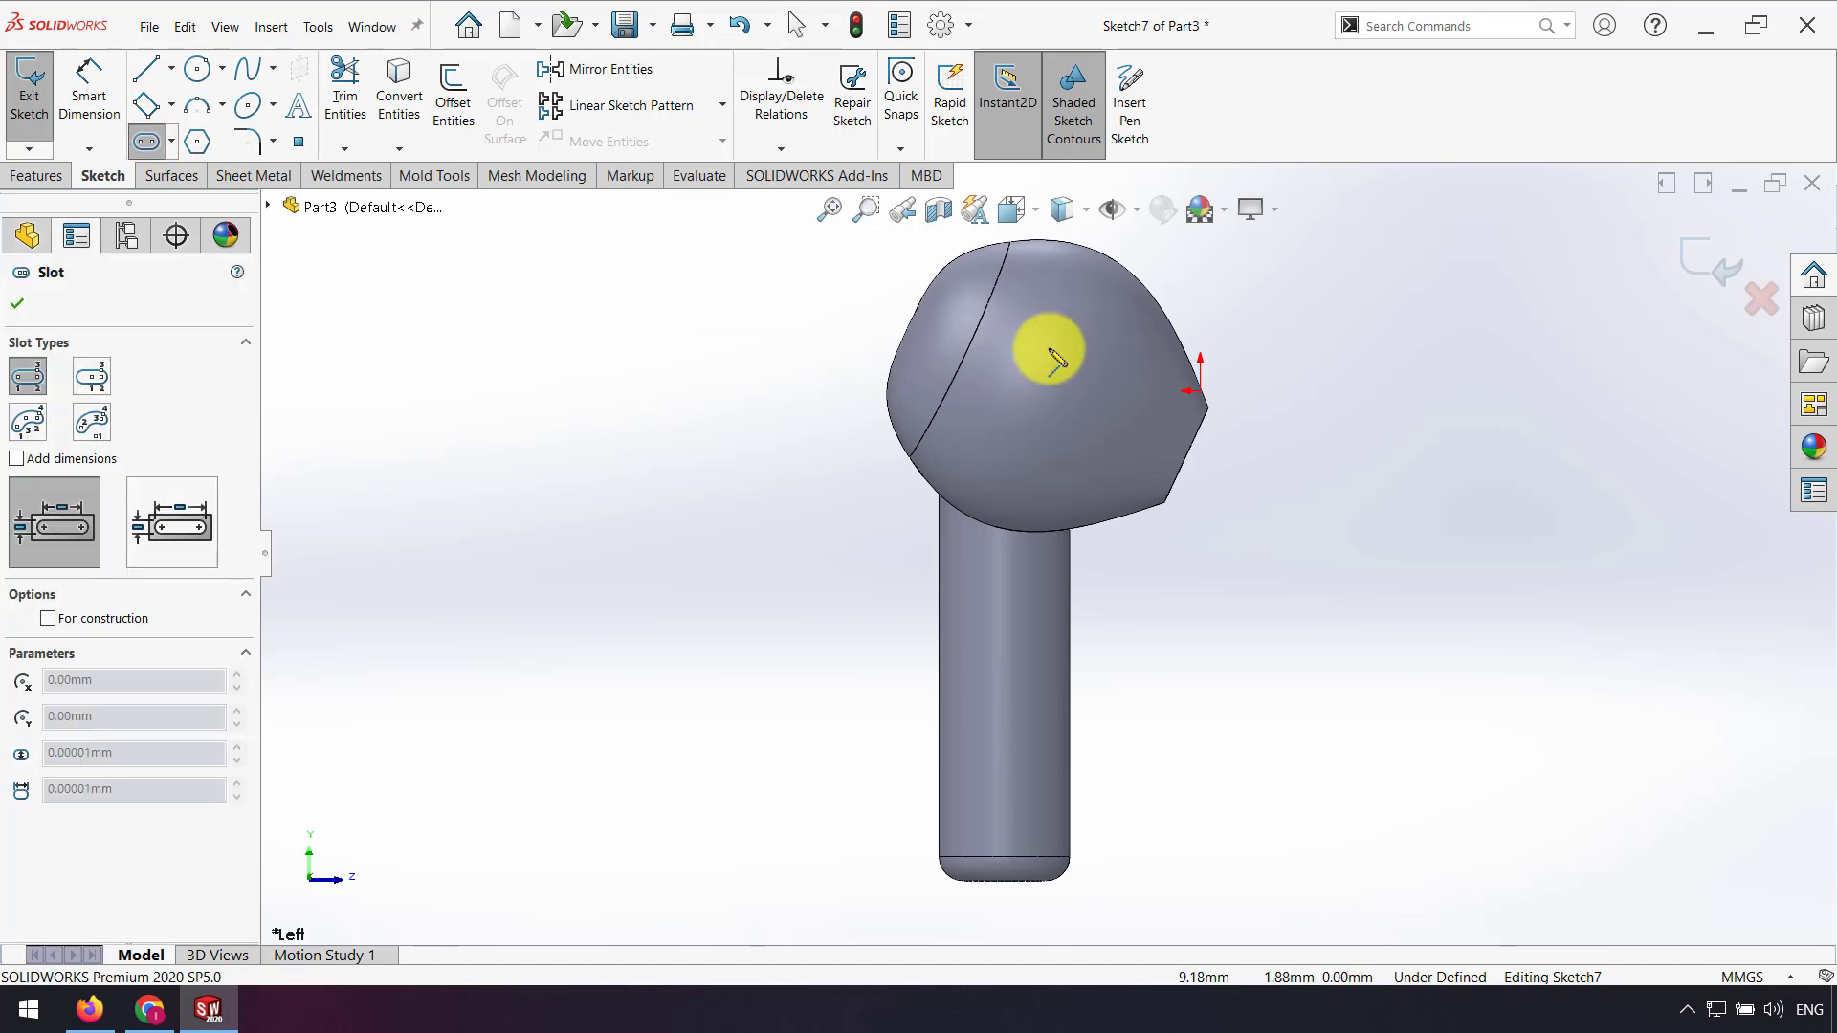
click(1043, 334)
click(1142, 398)
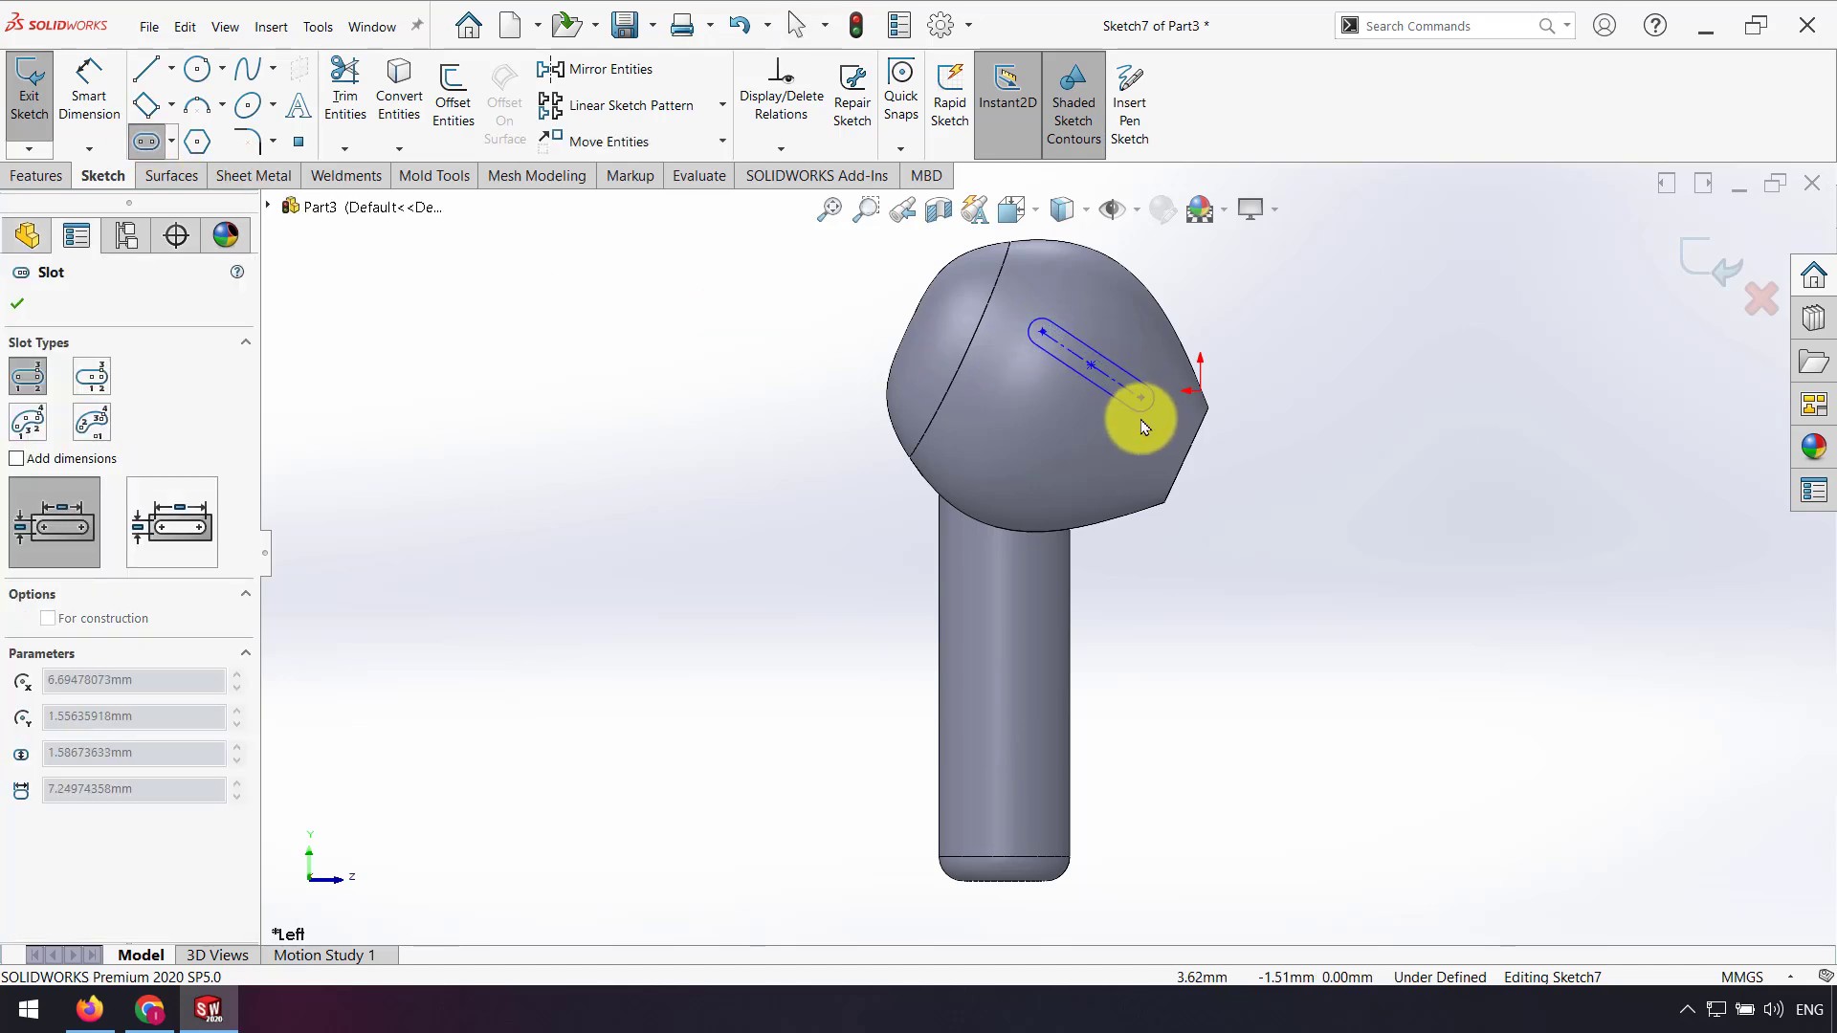
click(1133, 426)
Step: Dimension the angle between the slot's centreline and the horizontal and set it to 25 degrees
click(49, 122)
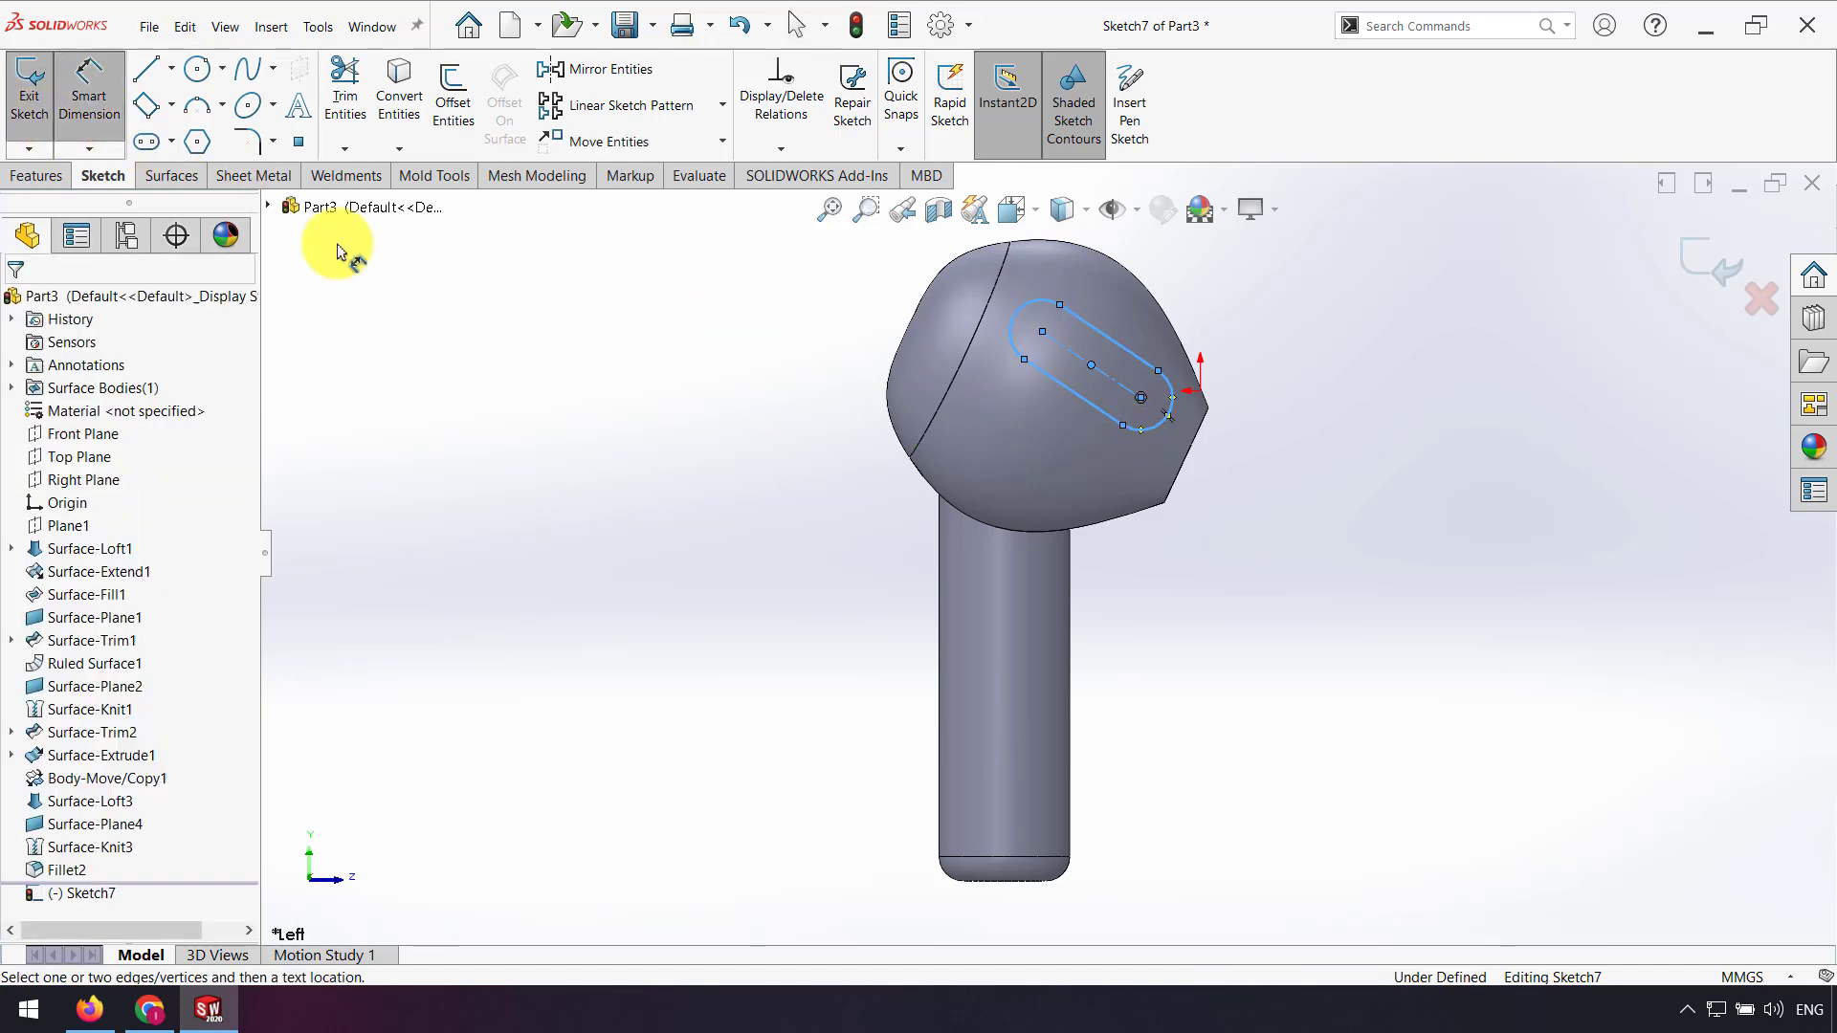
click(1059, 347)
click(1043, 330)
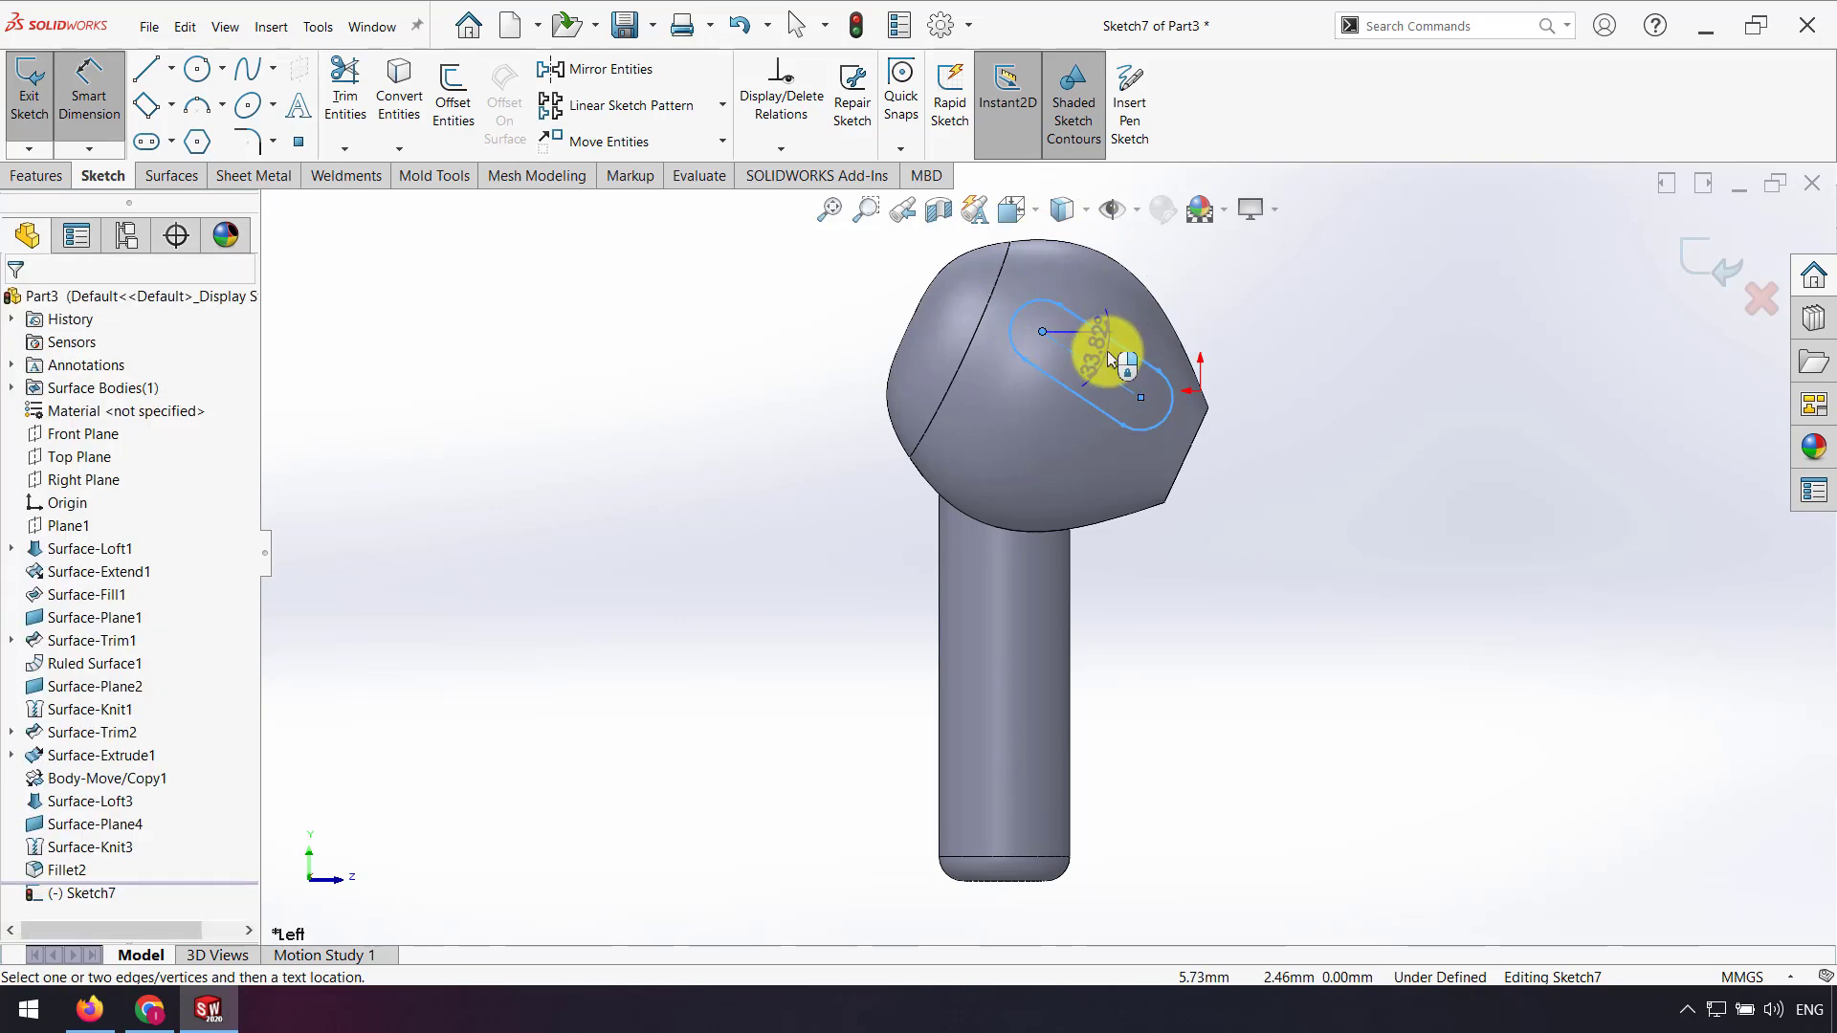
click(1110, 357)
text(25)
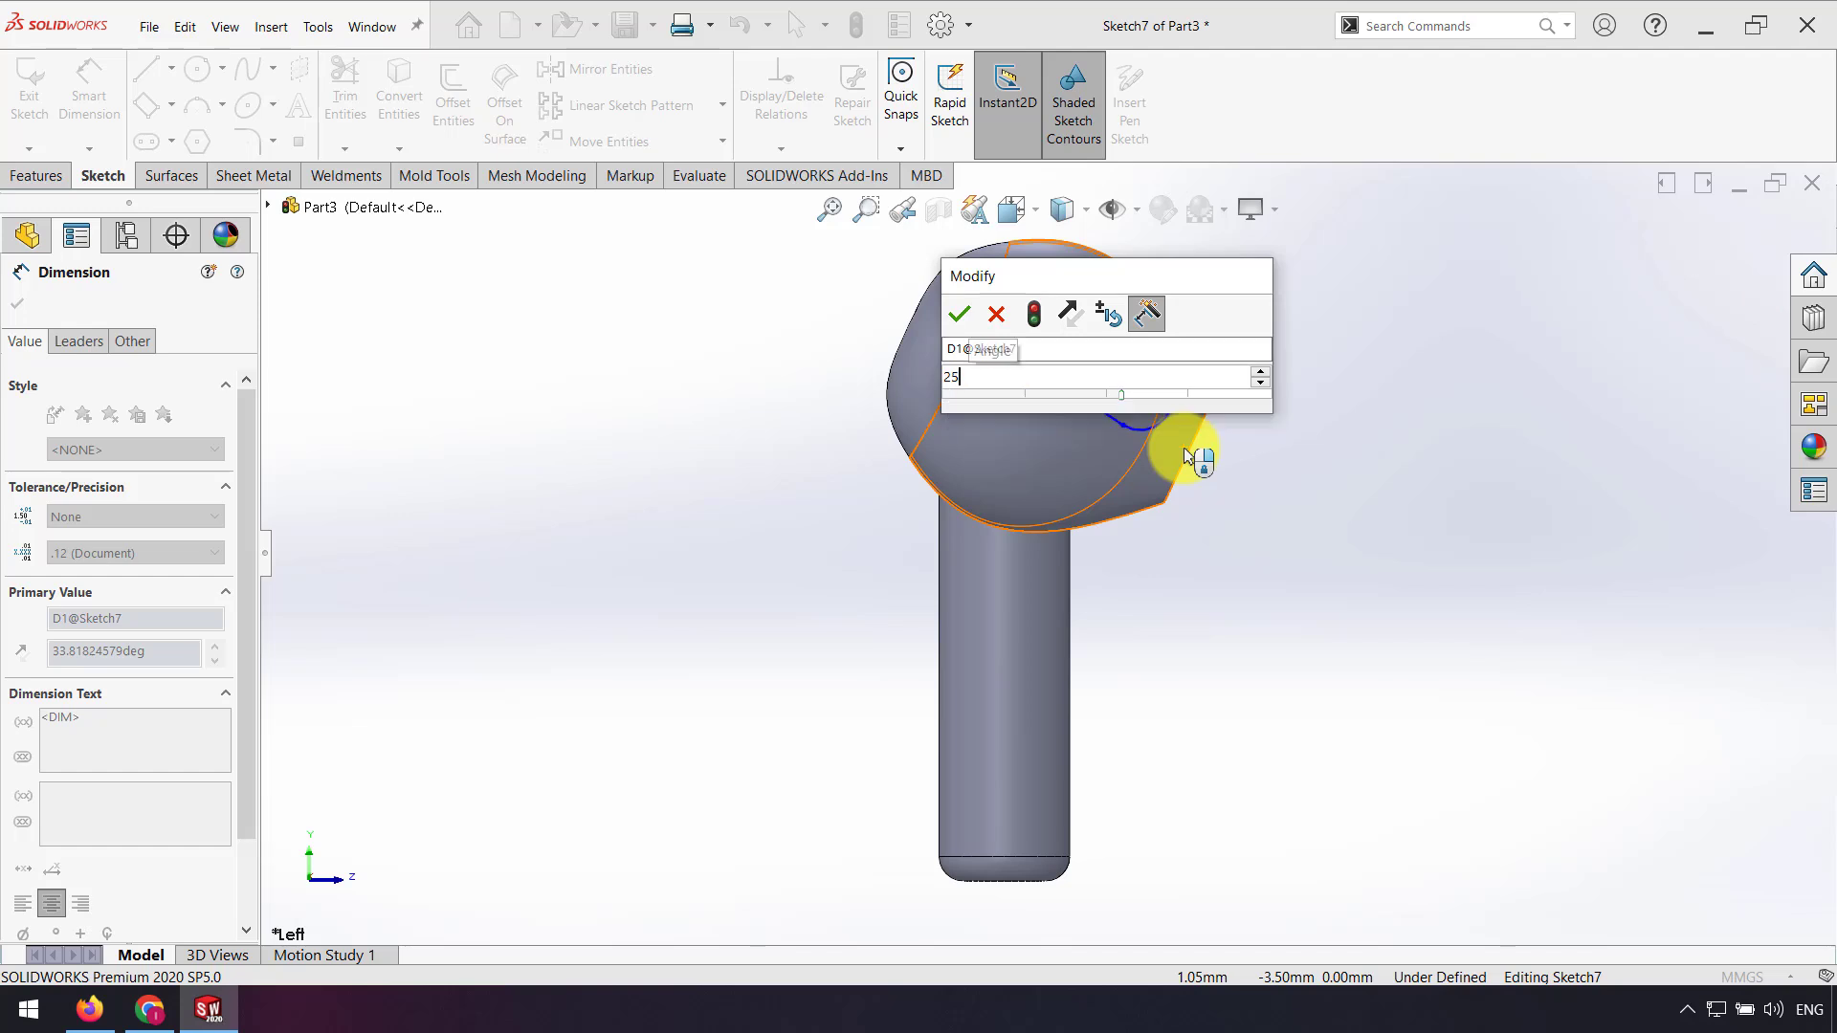
key(Return)
Step: Dimension the slot's centre-to-centre length and set it to 6.5 mm
scroll(1087, 461, down, 3)
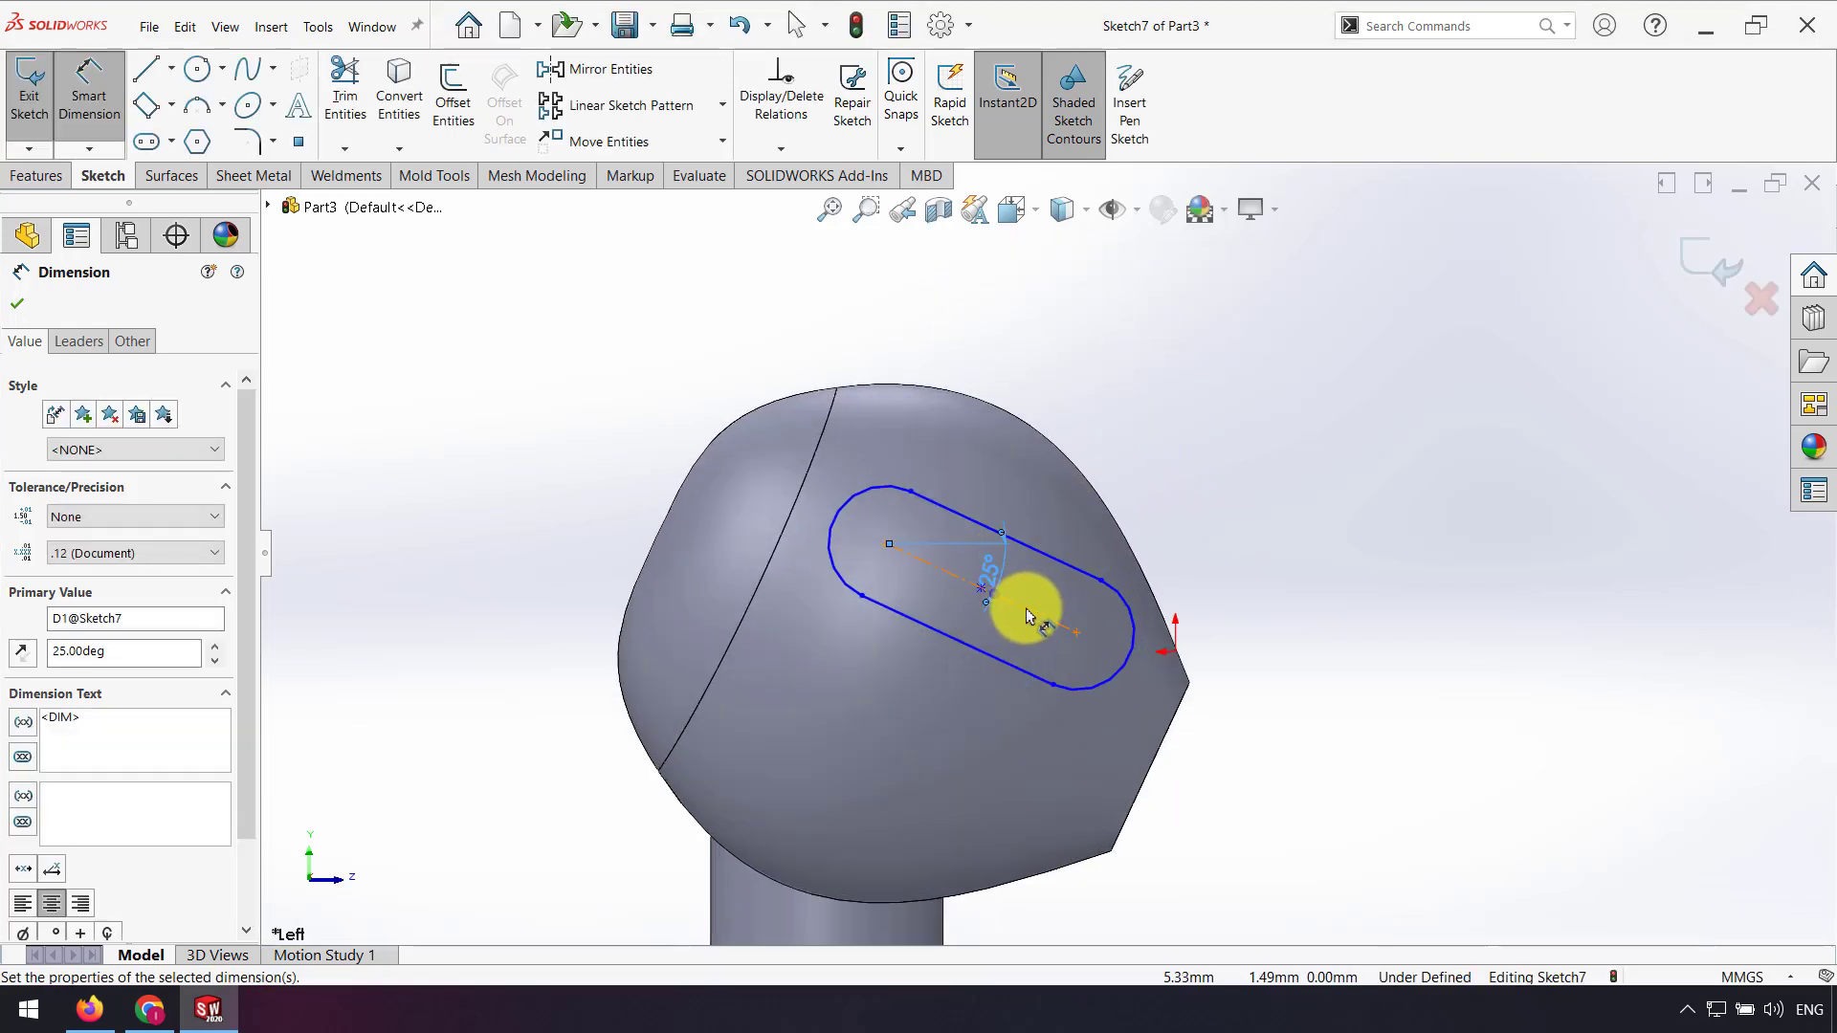
click(1110, 363)
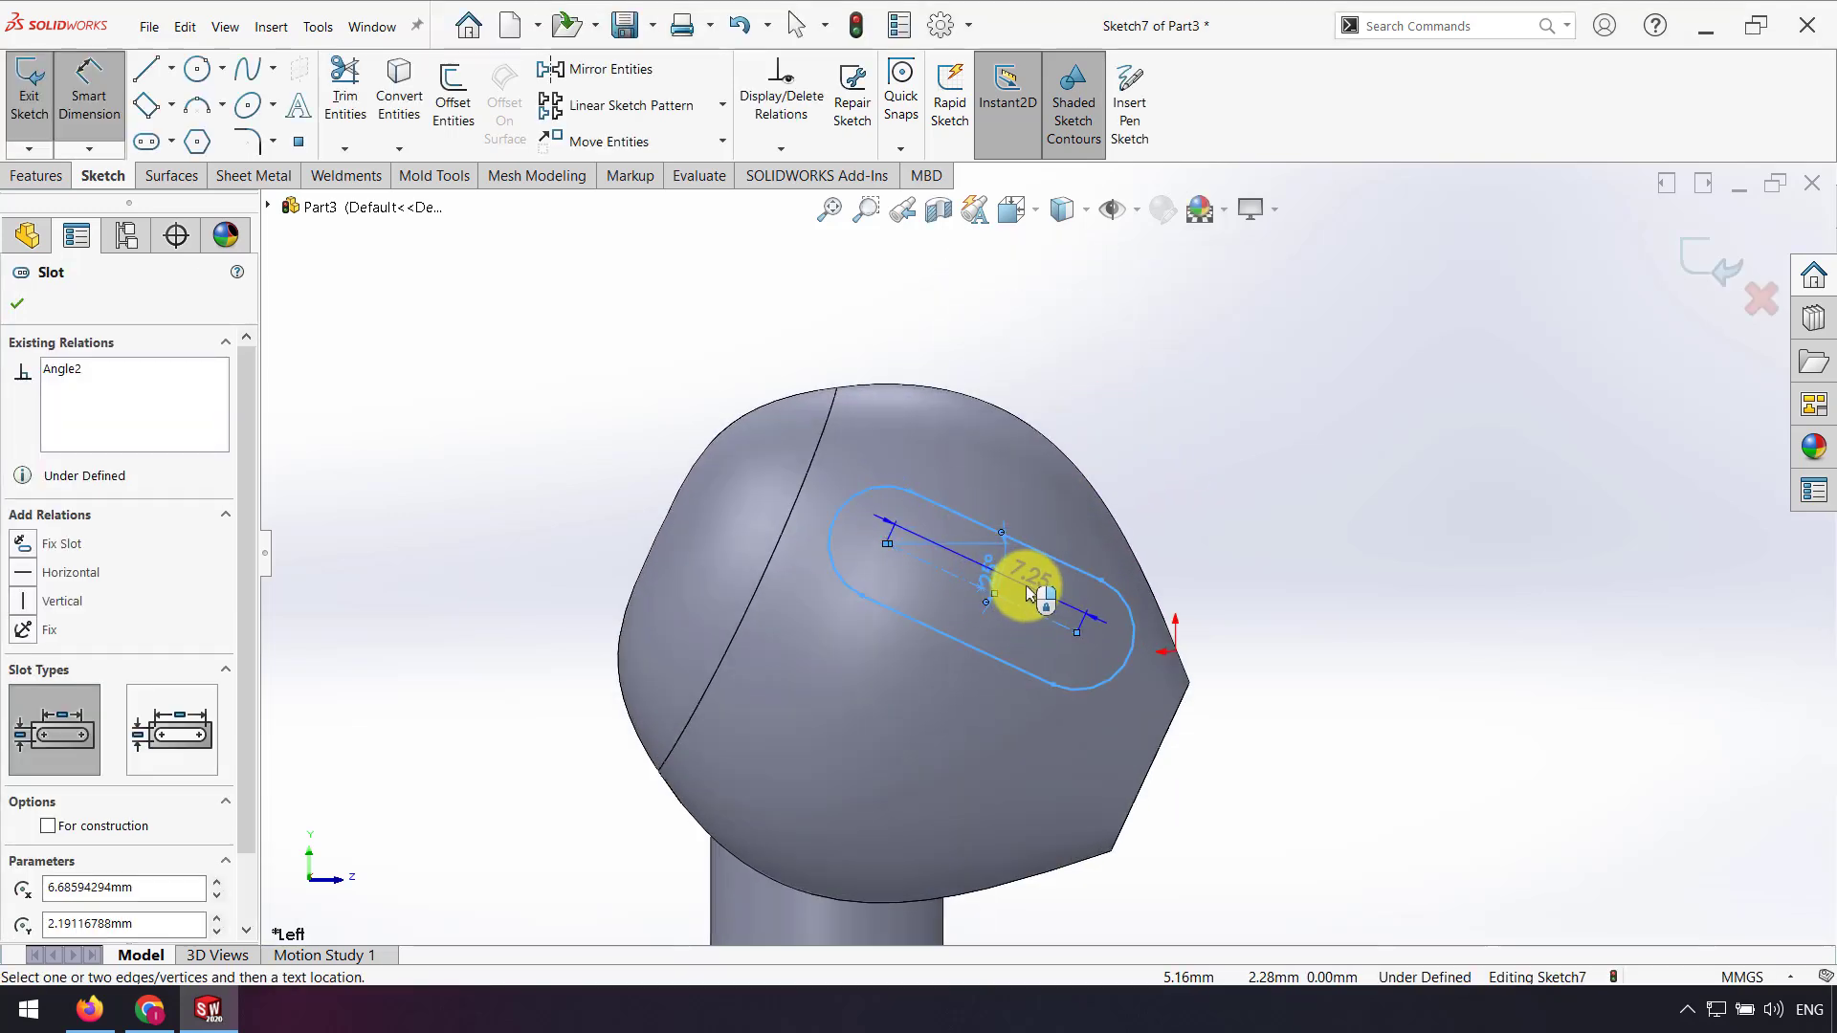
click(1127, 616)
click(1129, 615)
text(9)
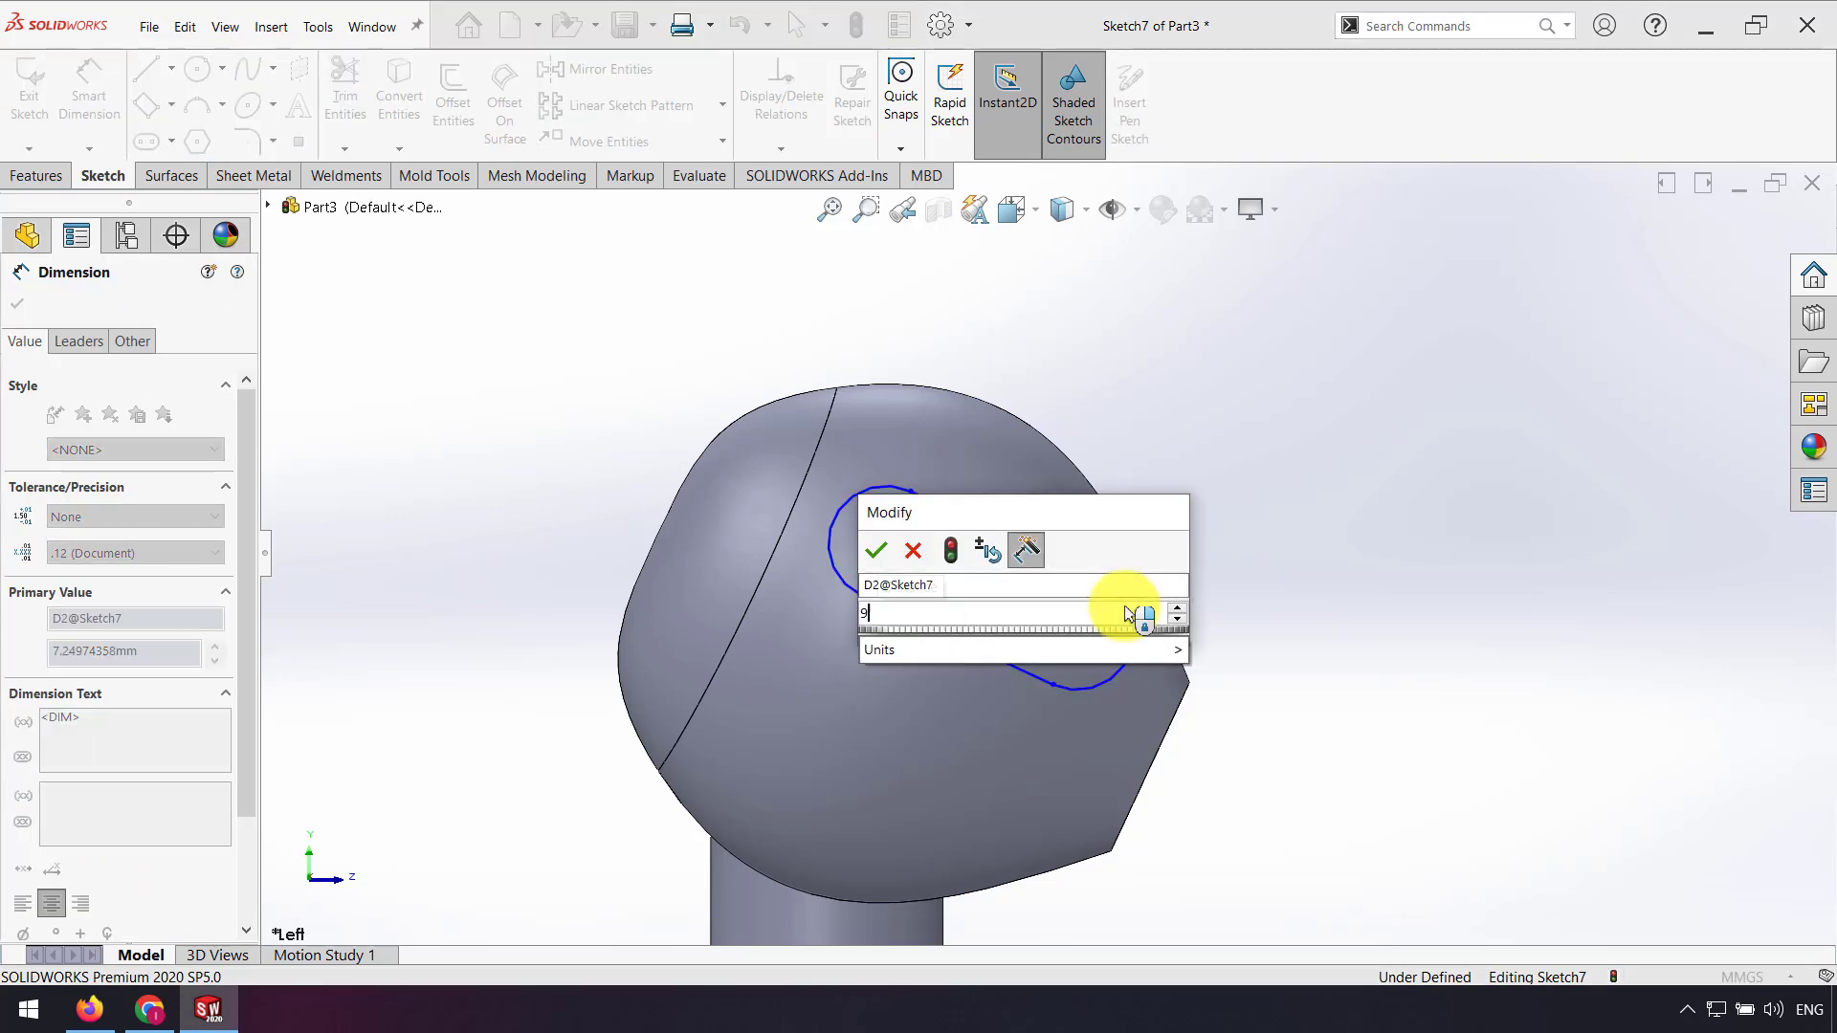
text(.5)
key(Return)
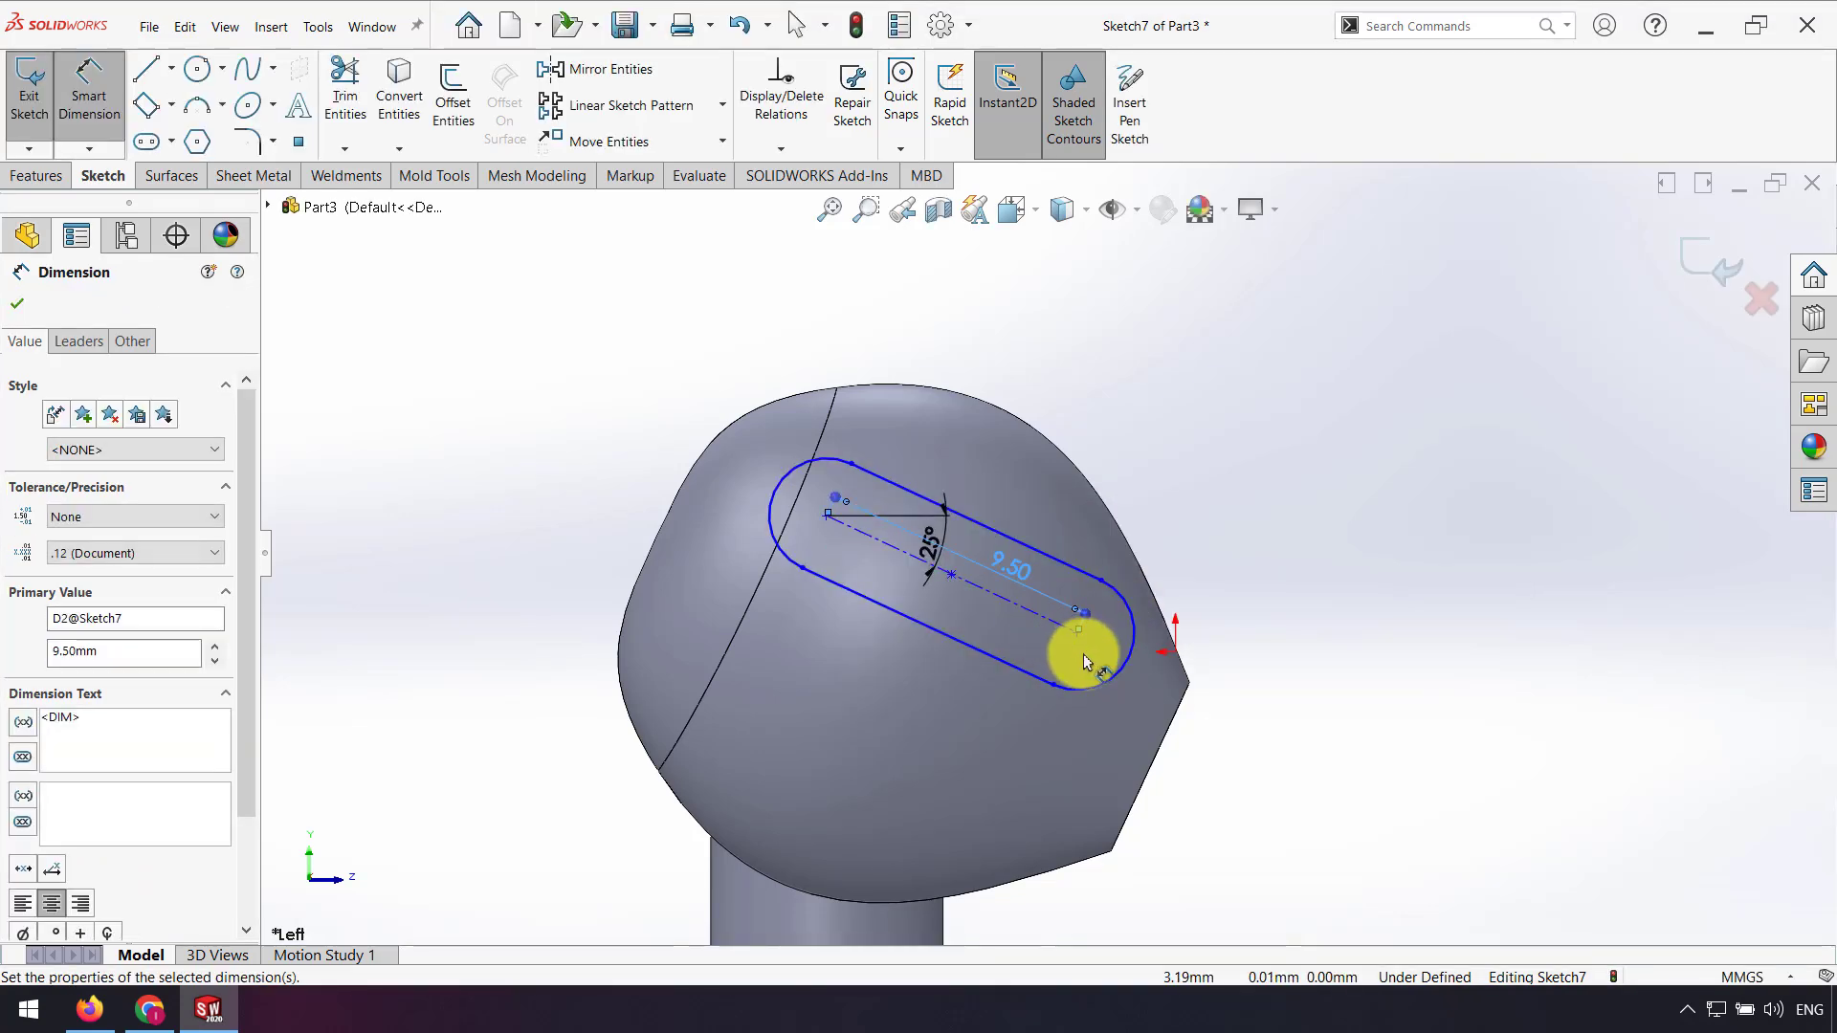
double_click(1016, 571)
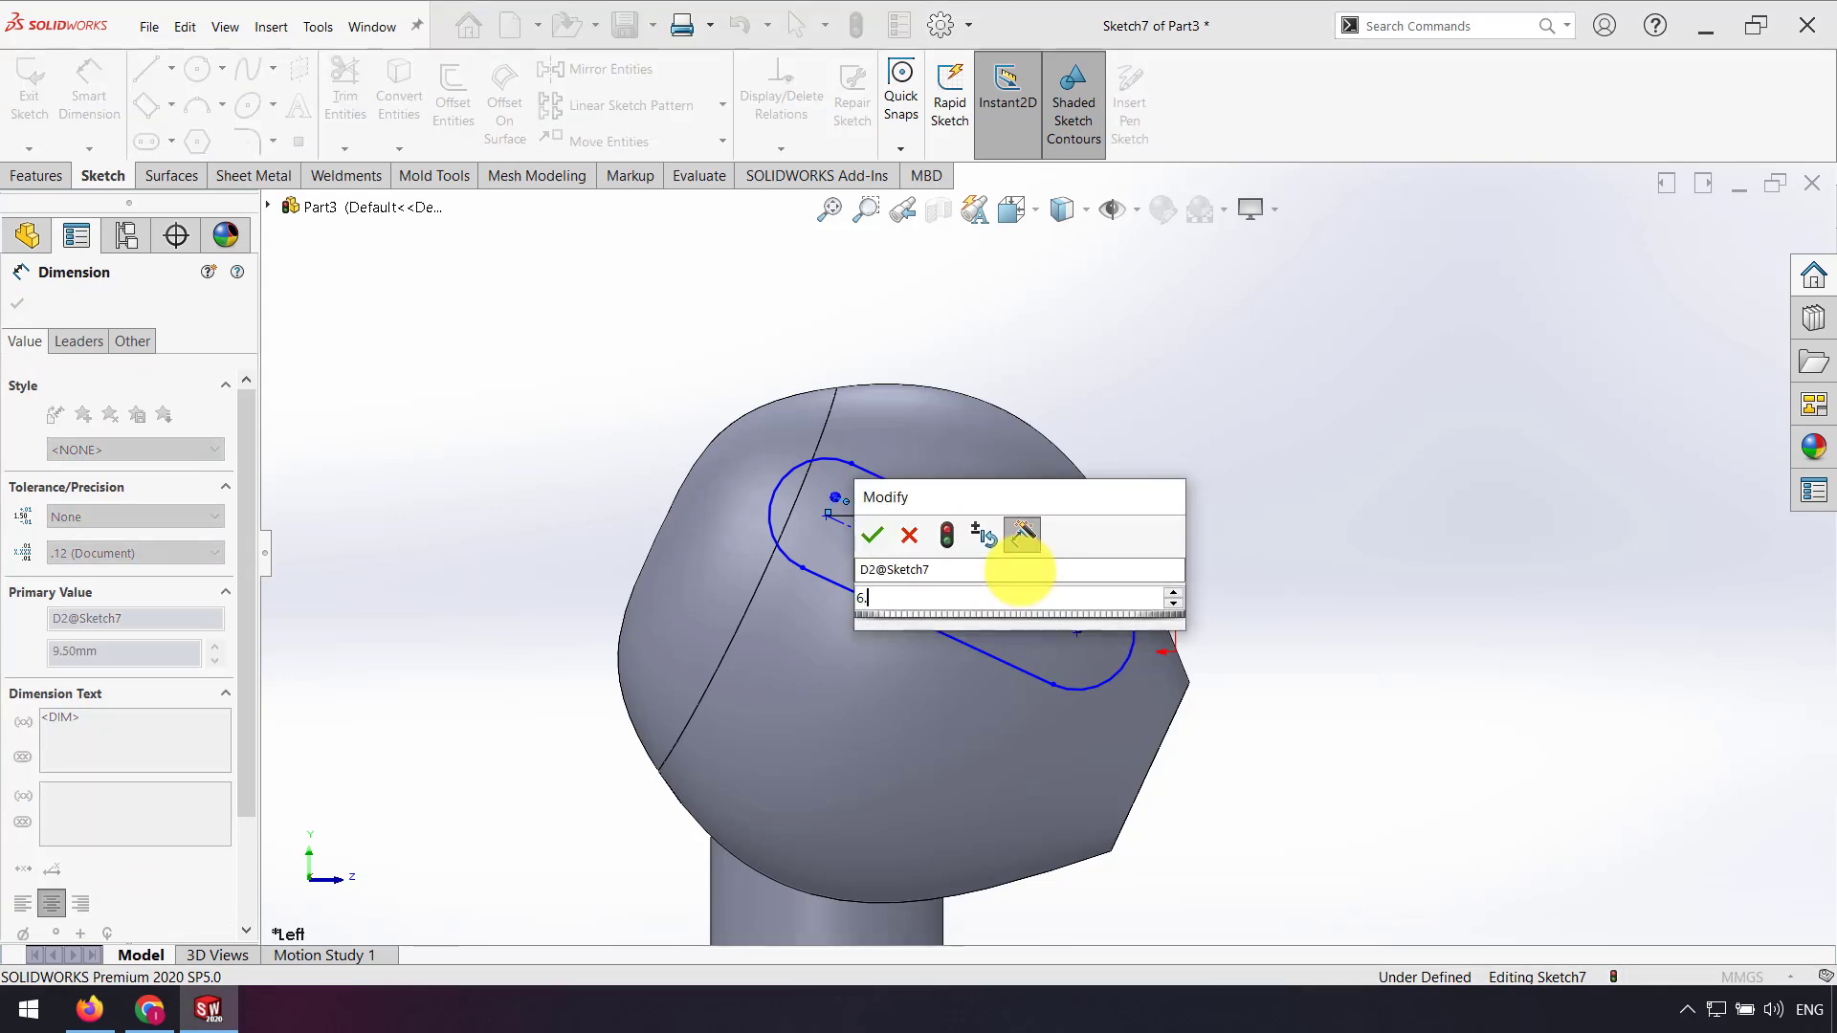
text(6.5)
key(Return)
click(1172, 675)
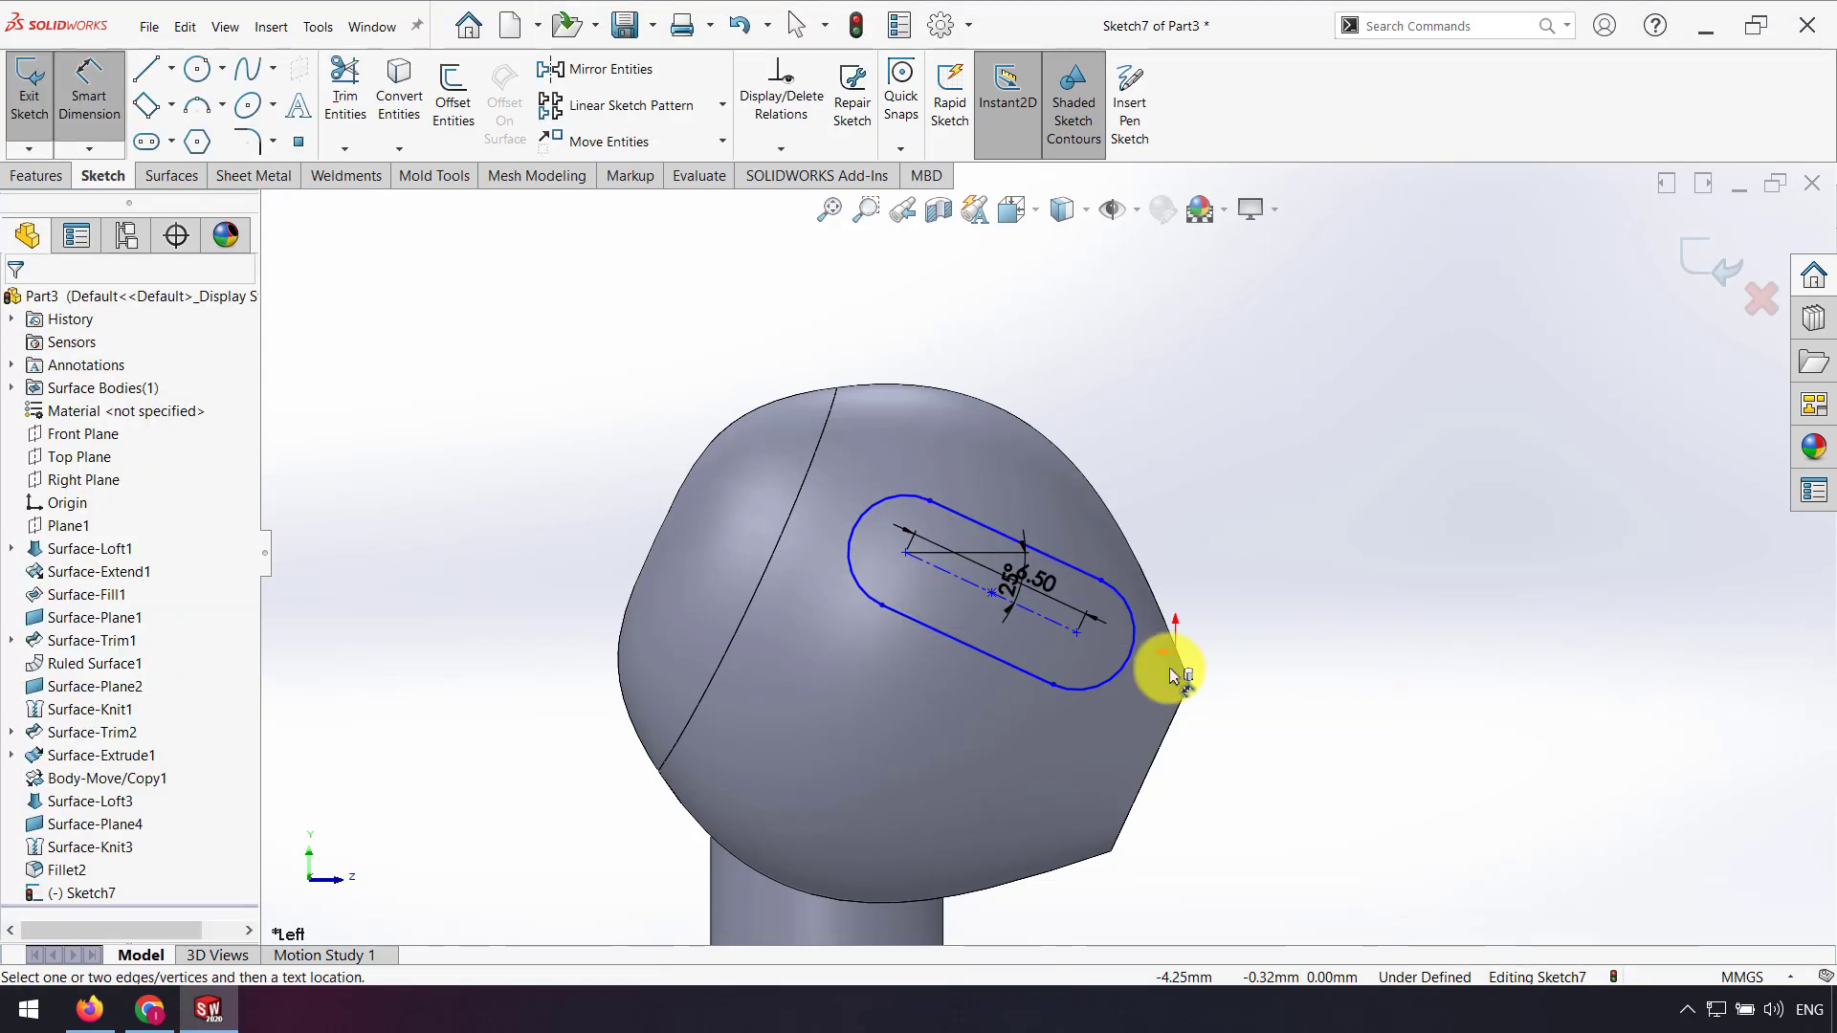
Step: Dimension the horizontal distance from the slot's lower arc centre to the origin and set it to 4.5 mm
click(1081, 635)
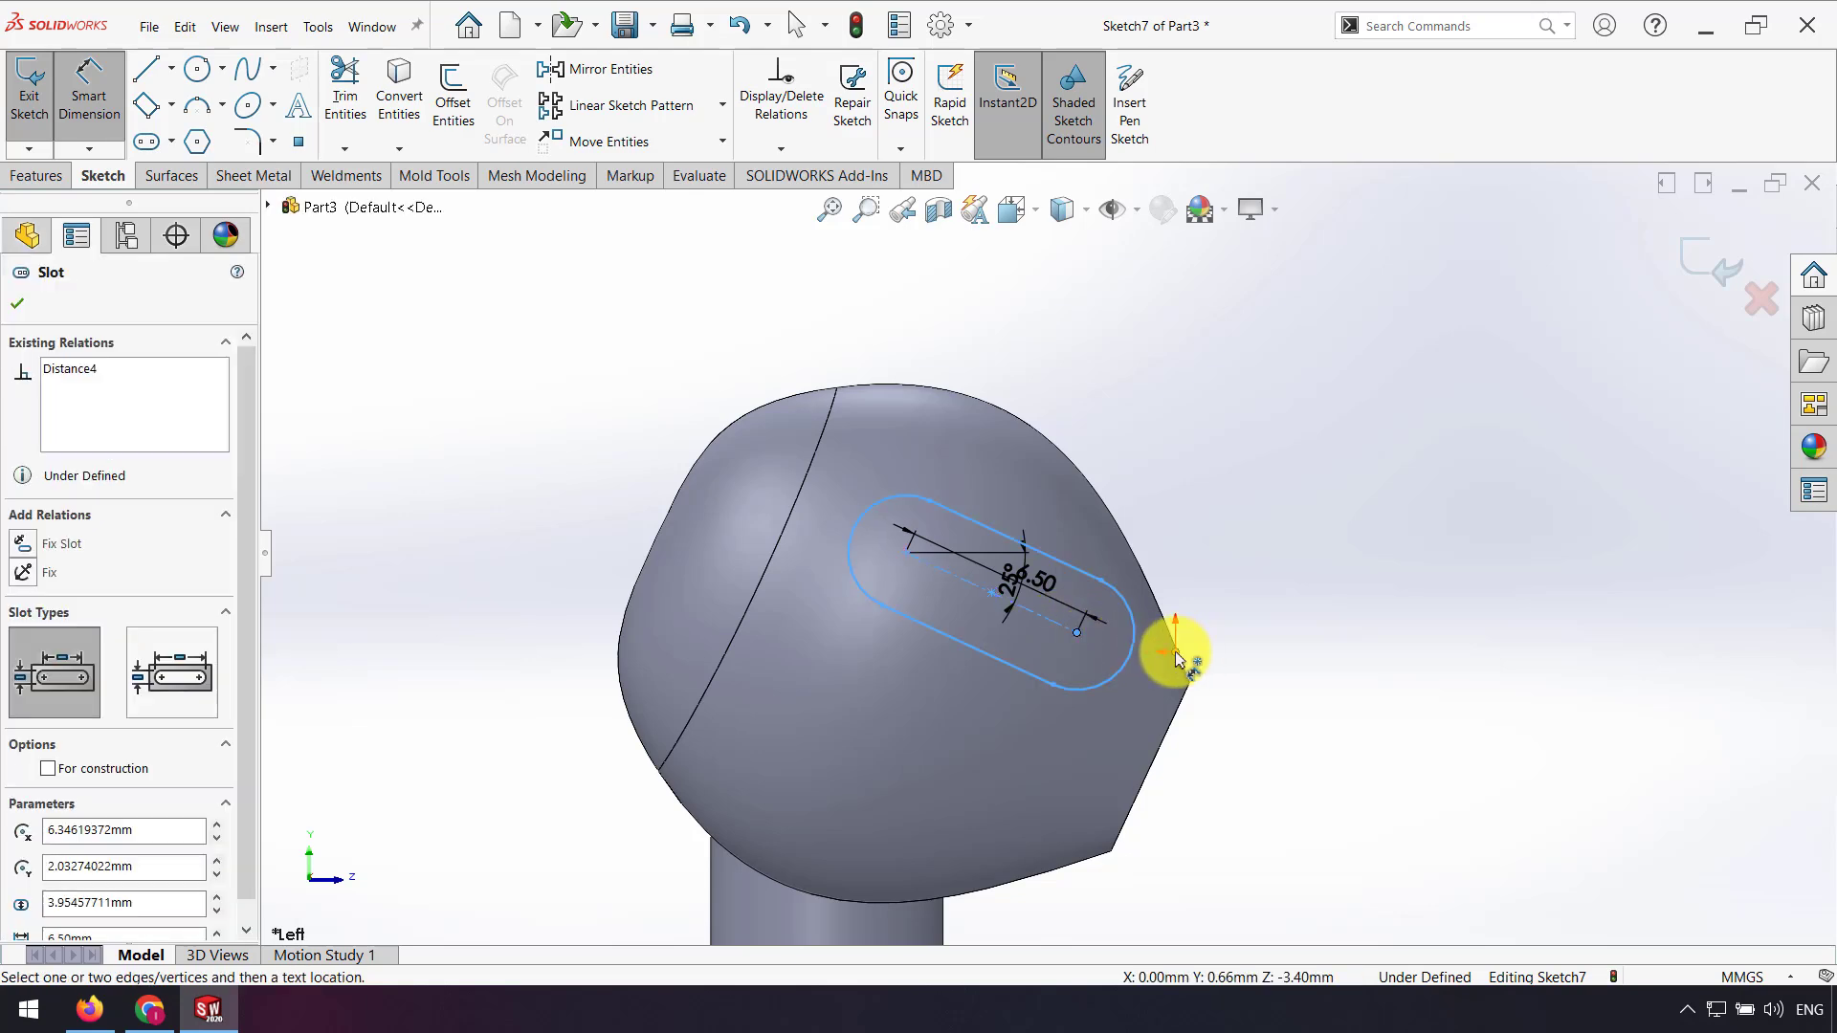
click(1176, 658)
click(1308, 768)
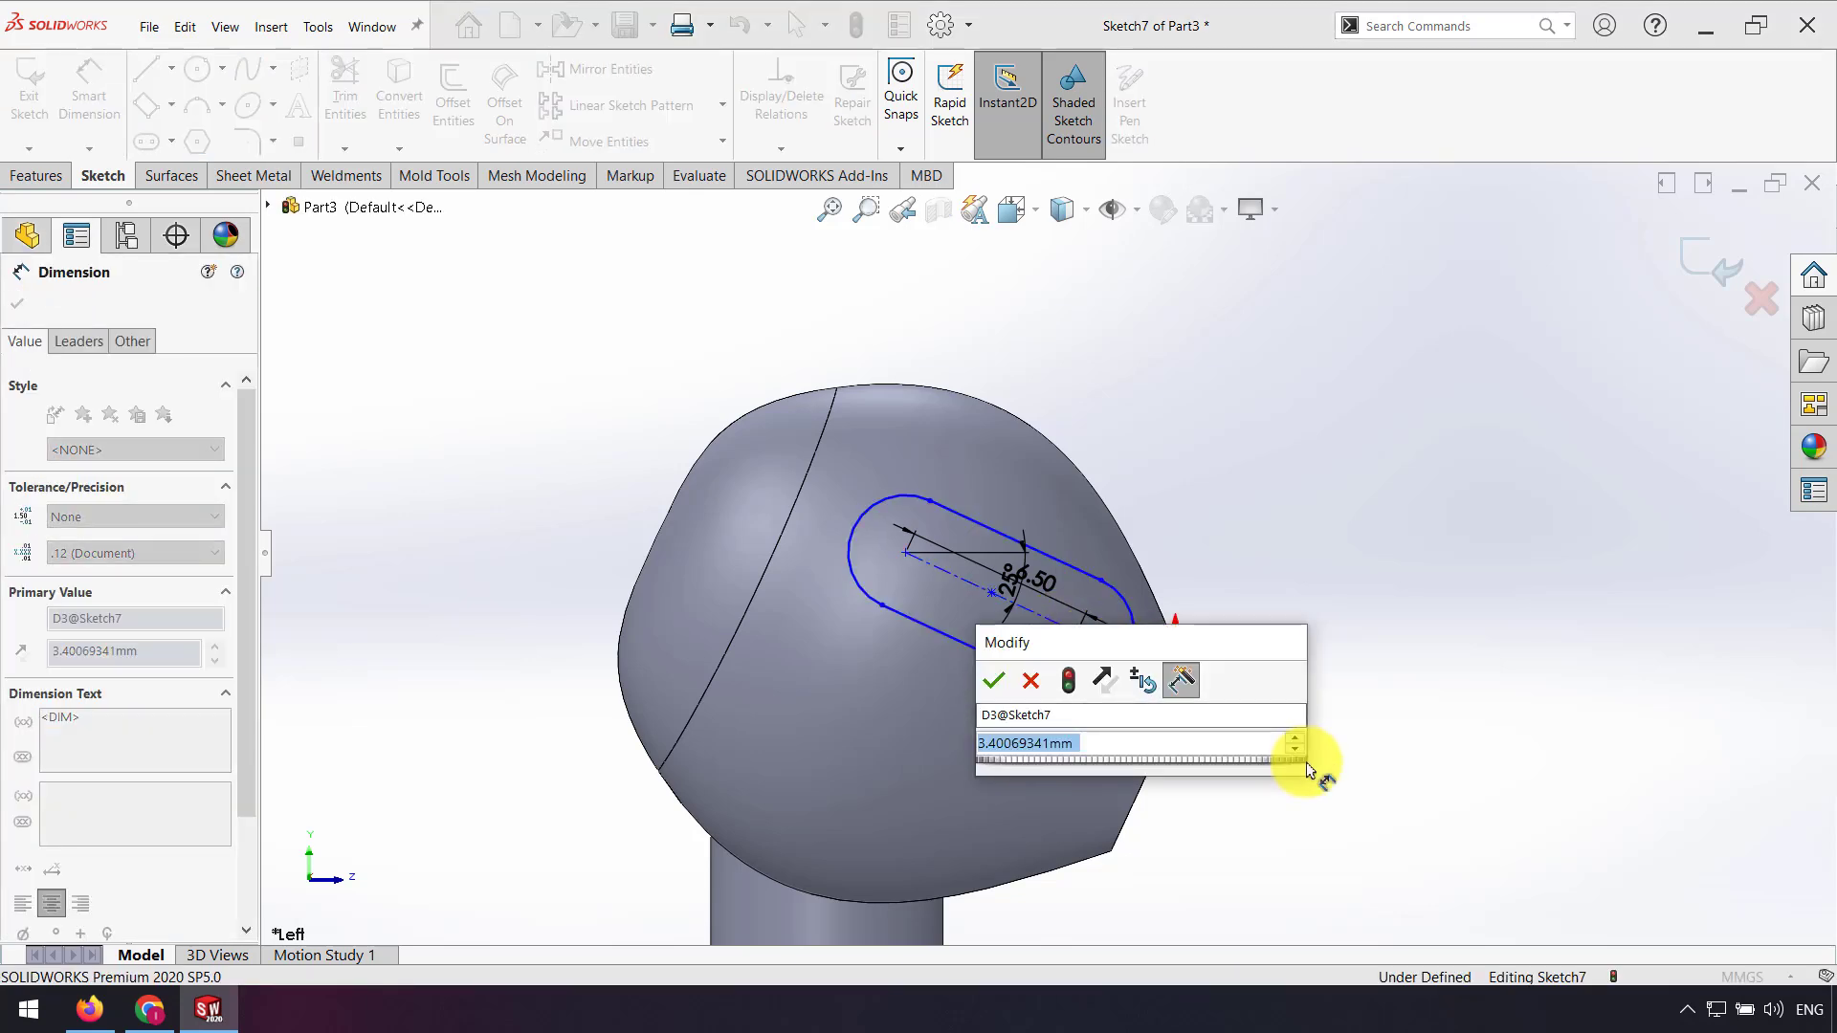
text(4.5)
key(Return)
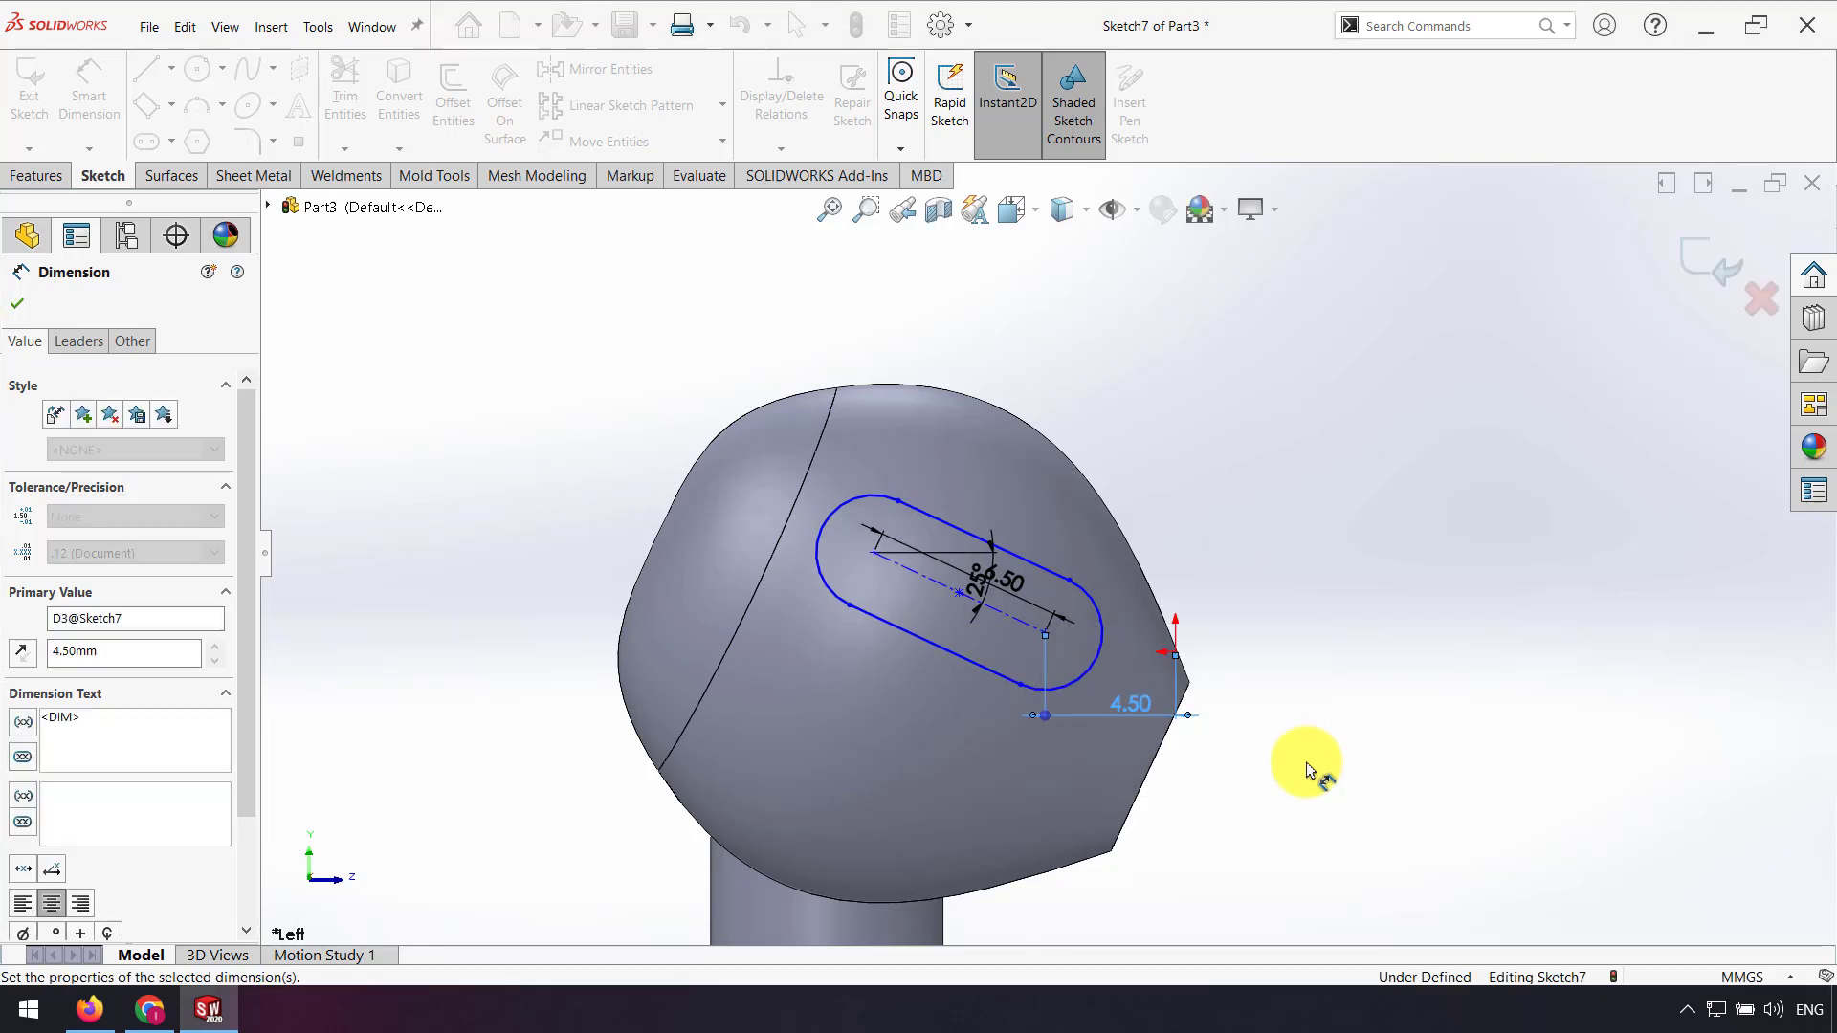
click(1464, 730)
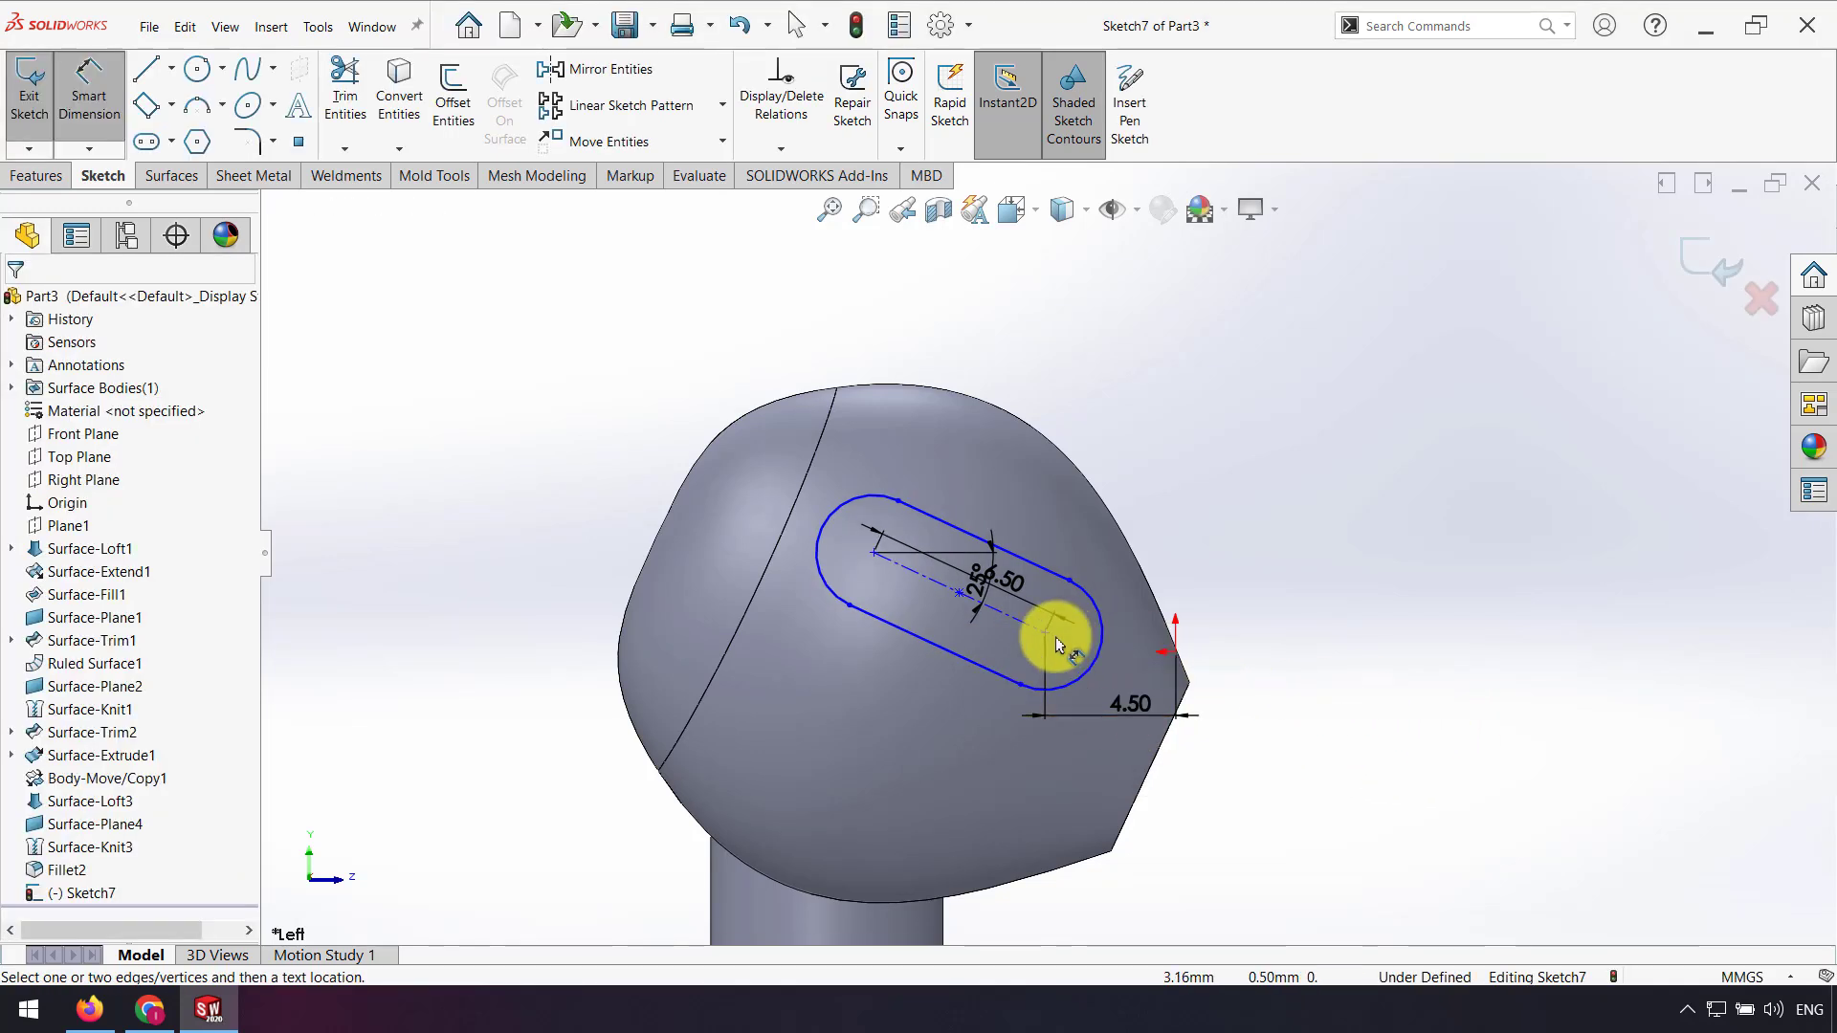
Step: Move the slot upward so its lower arc centre sits about 1.4 mm above the origin
click(1179, 657)
key(Escape)
key(Escape)
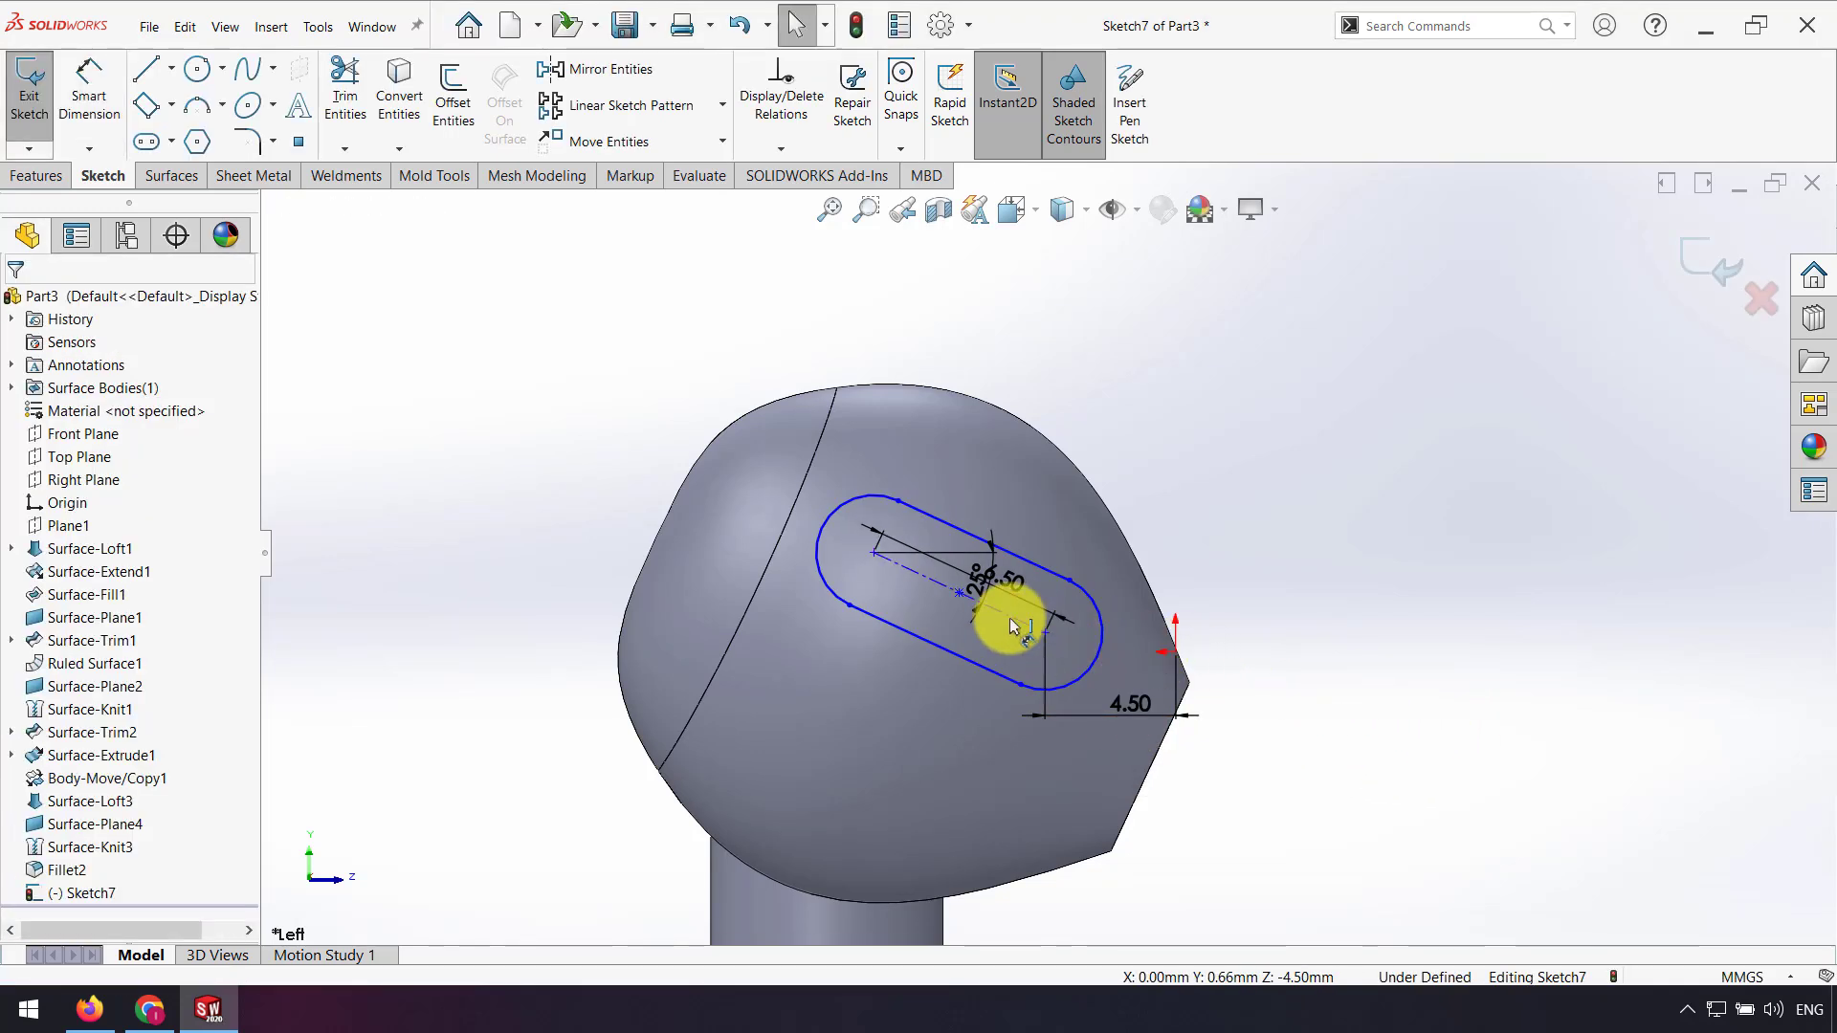
drag(1010, 615, 1012, 606)
click(1166, 574)
Step: Dimension the vertical distance from the slot's lower arc centre to the origin and set it to 1.2 mm
click(89, 91)
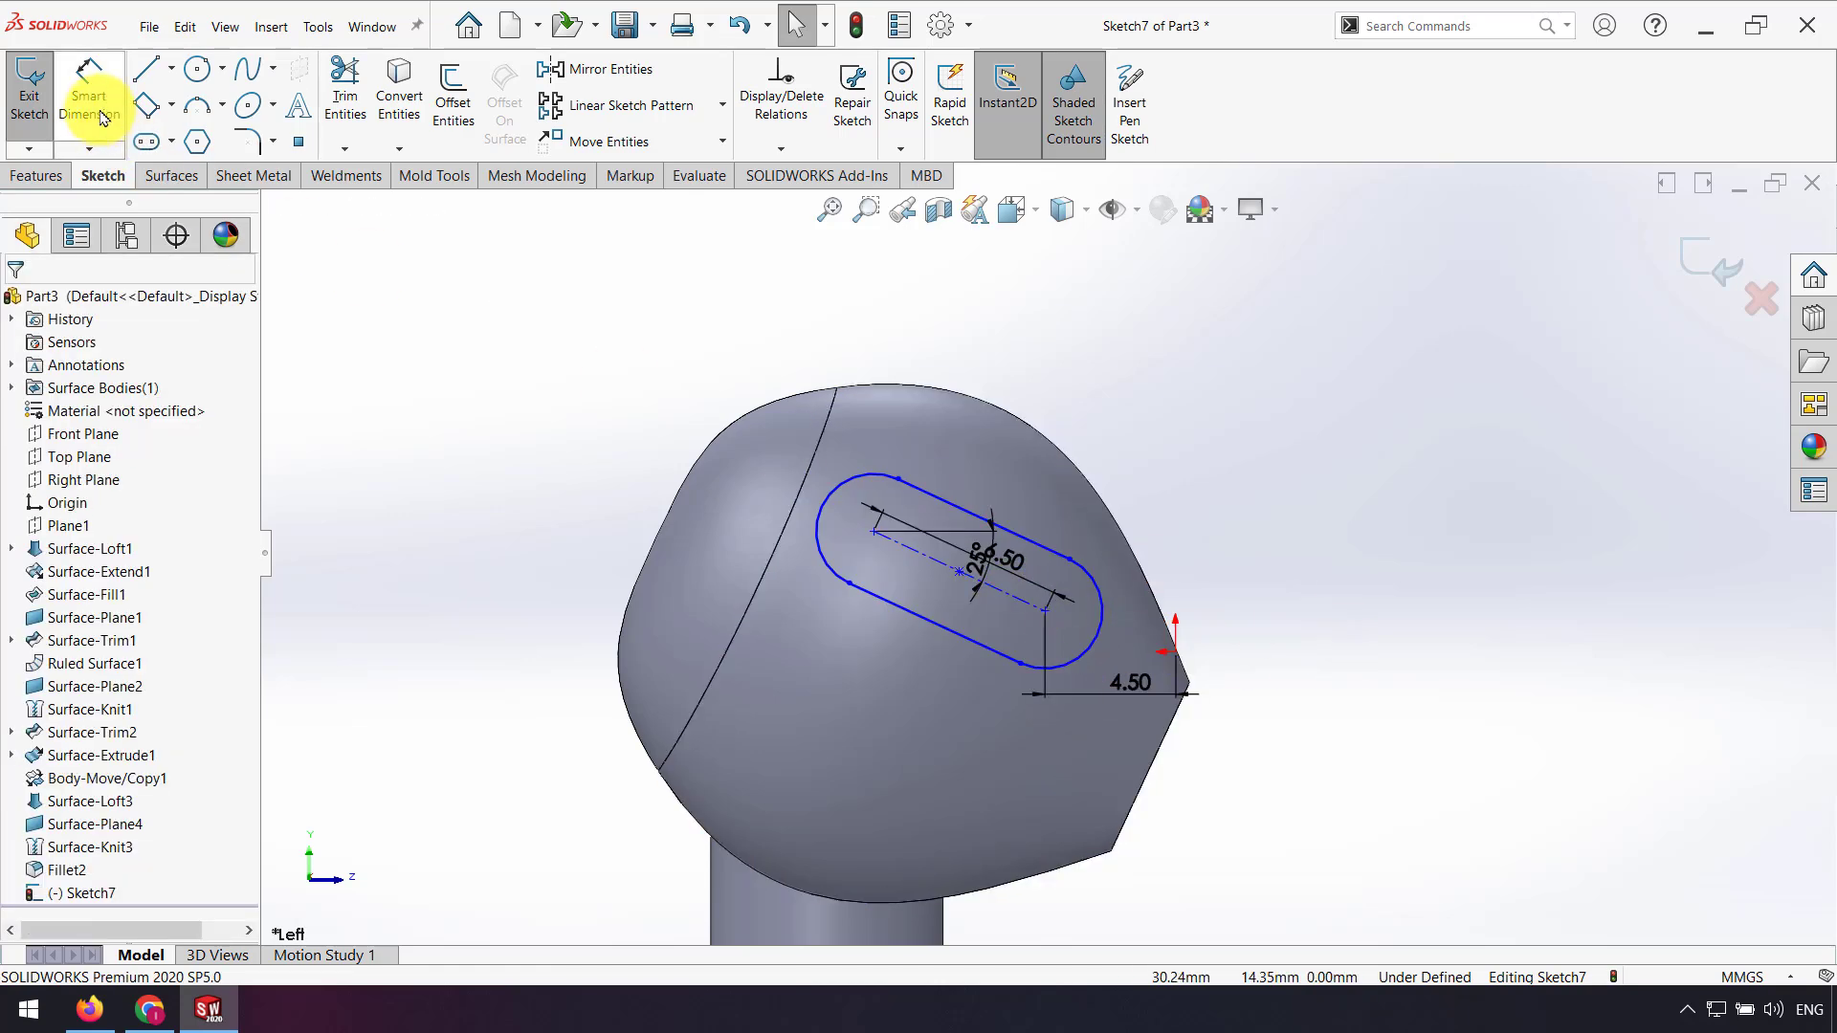
click(1048, 620)
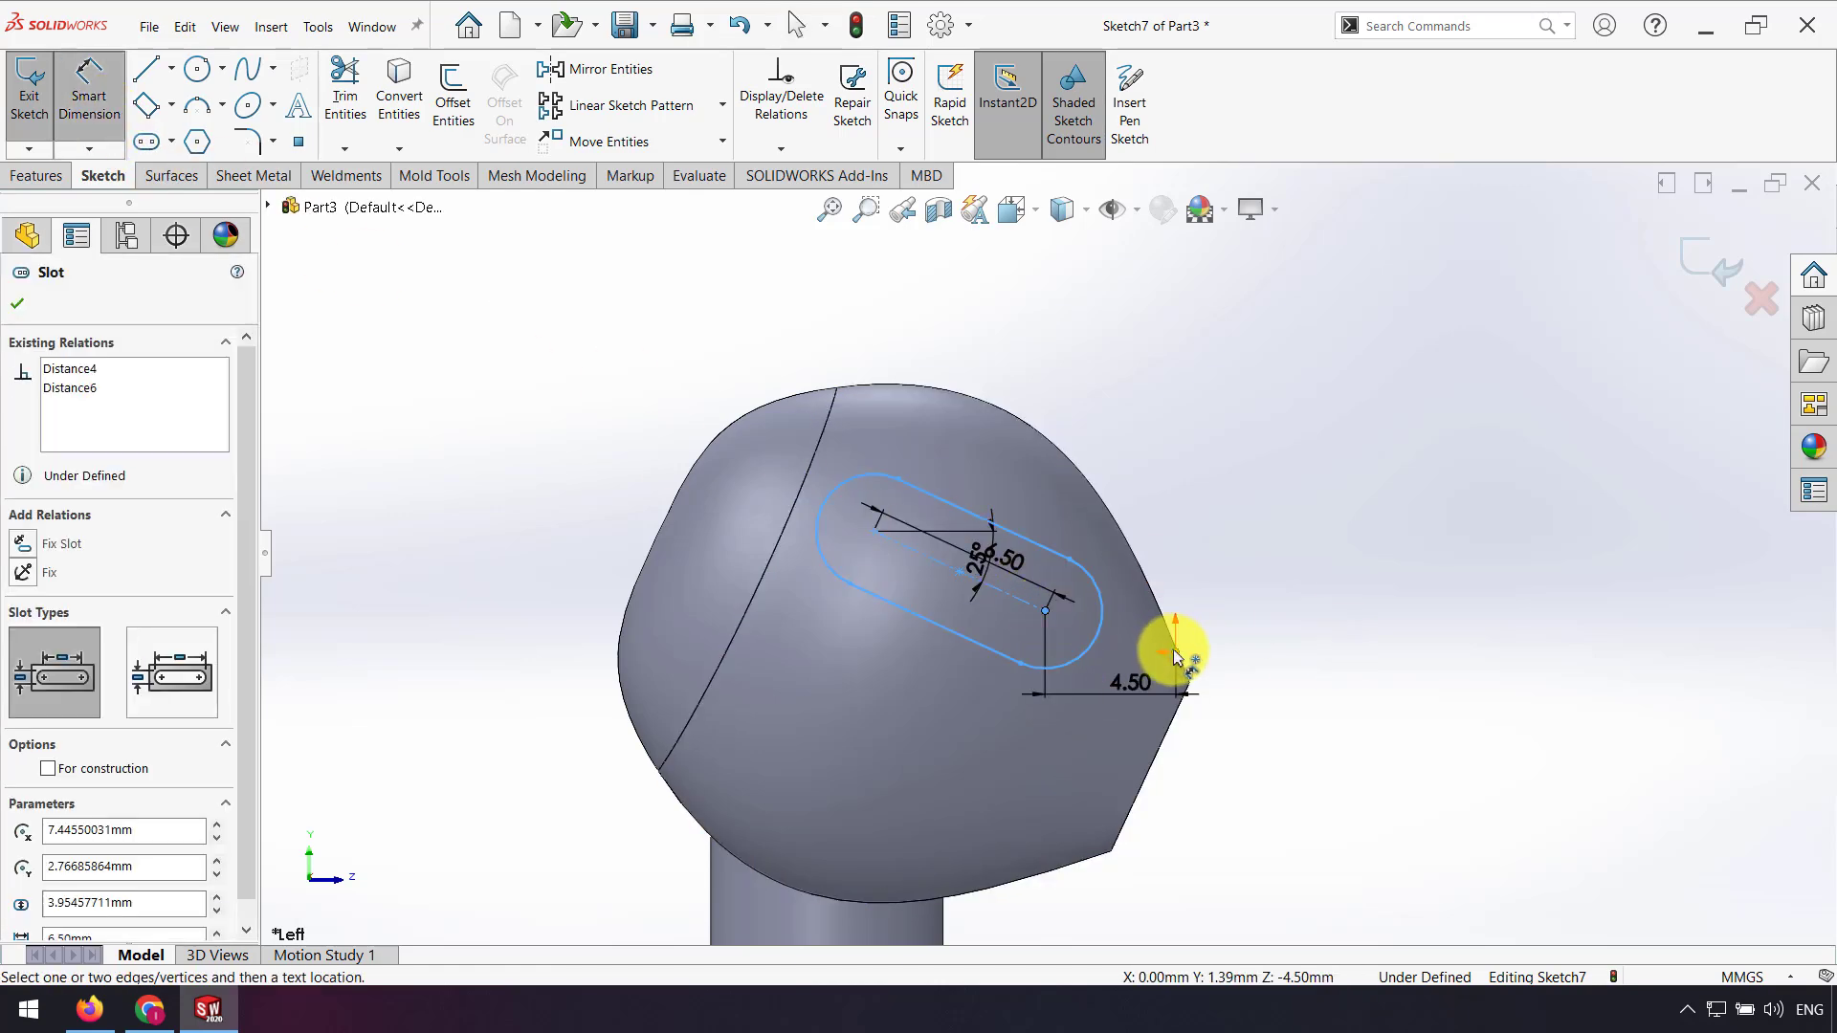
click(1175, 657)
click(1278, 653)
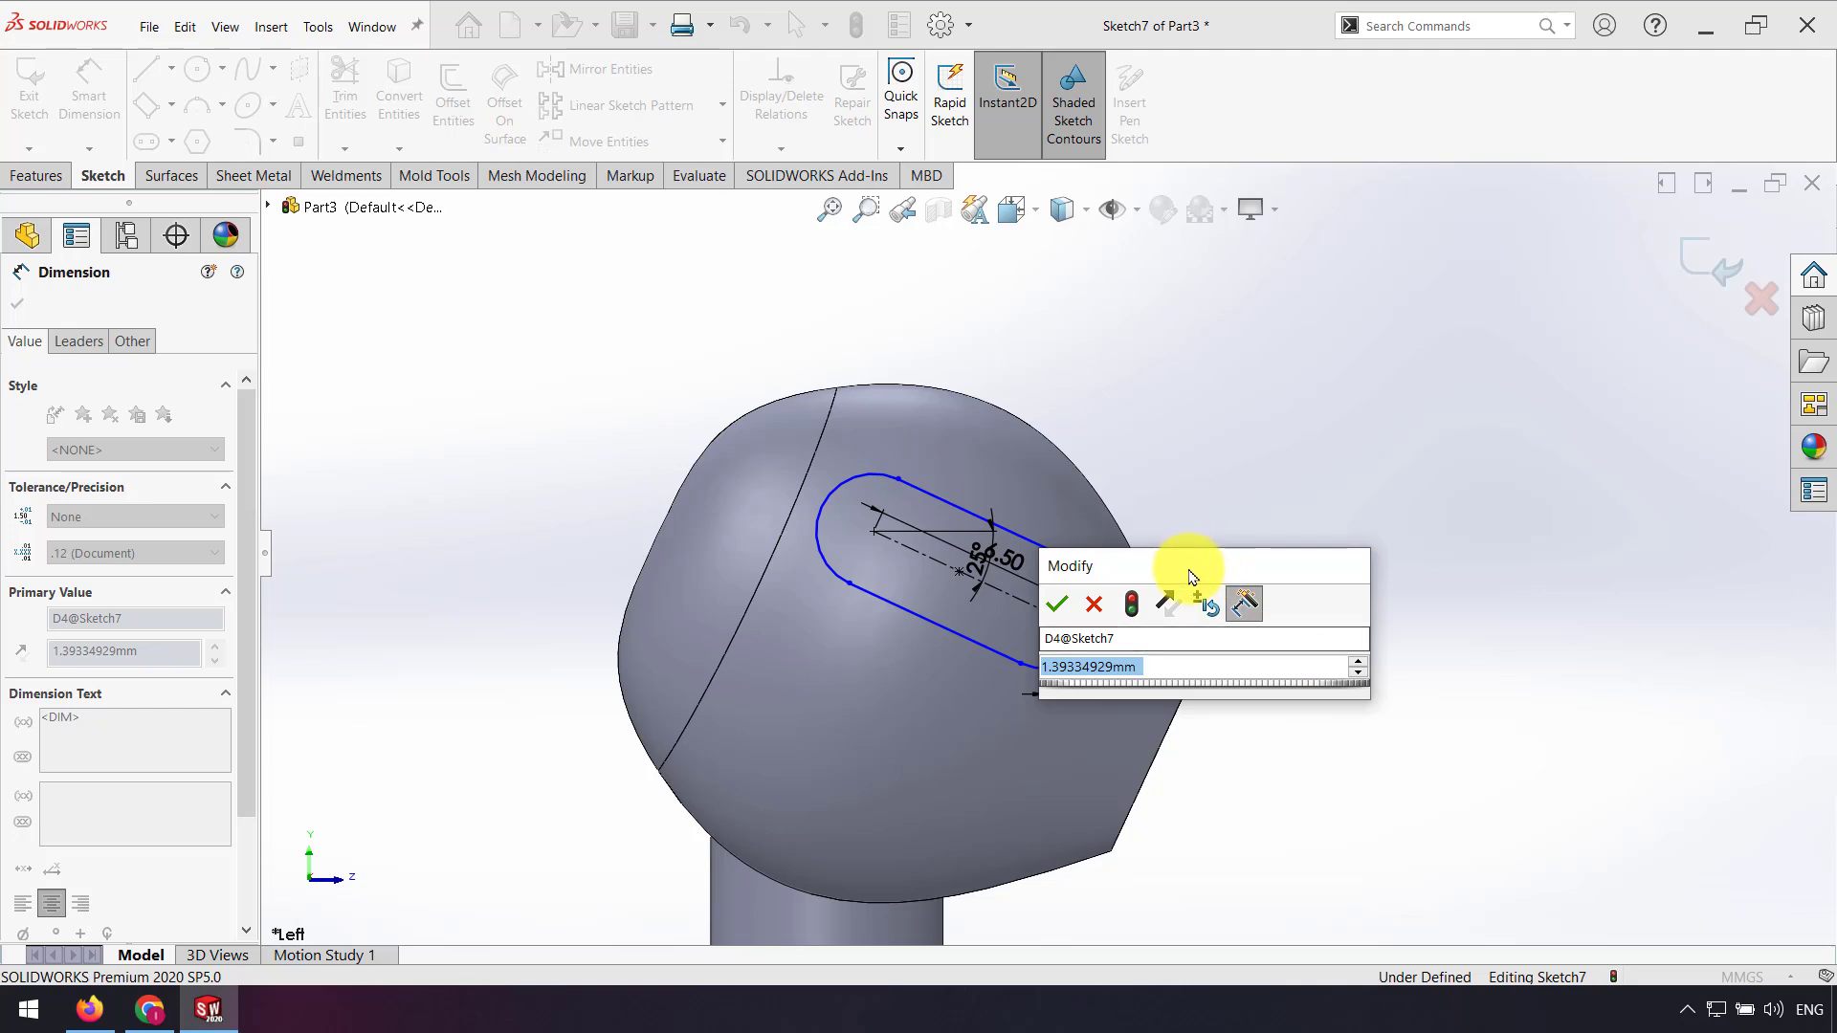
drag(1192, 576, 1450, 477)
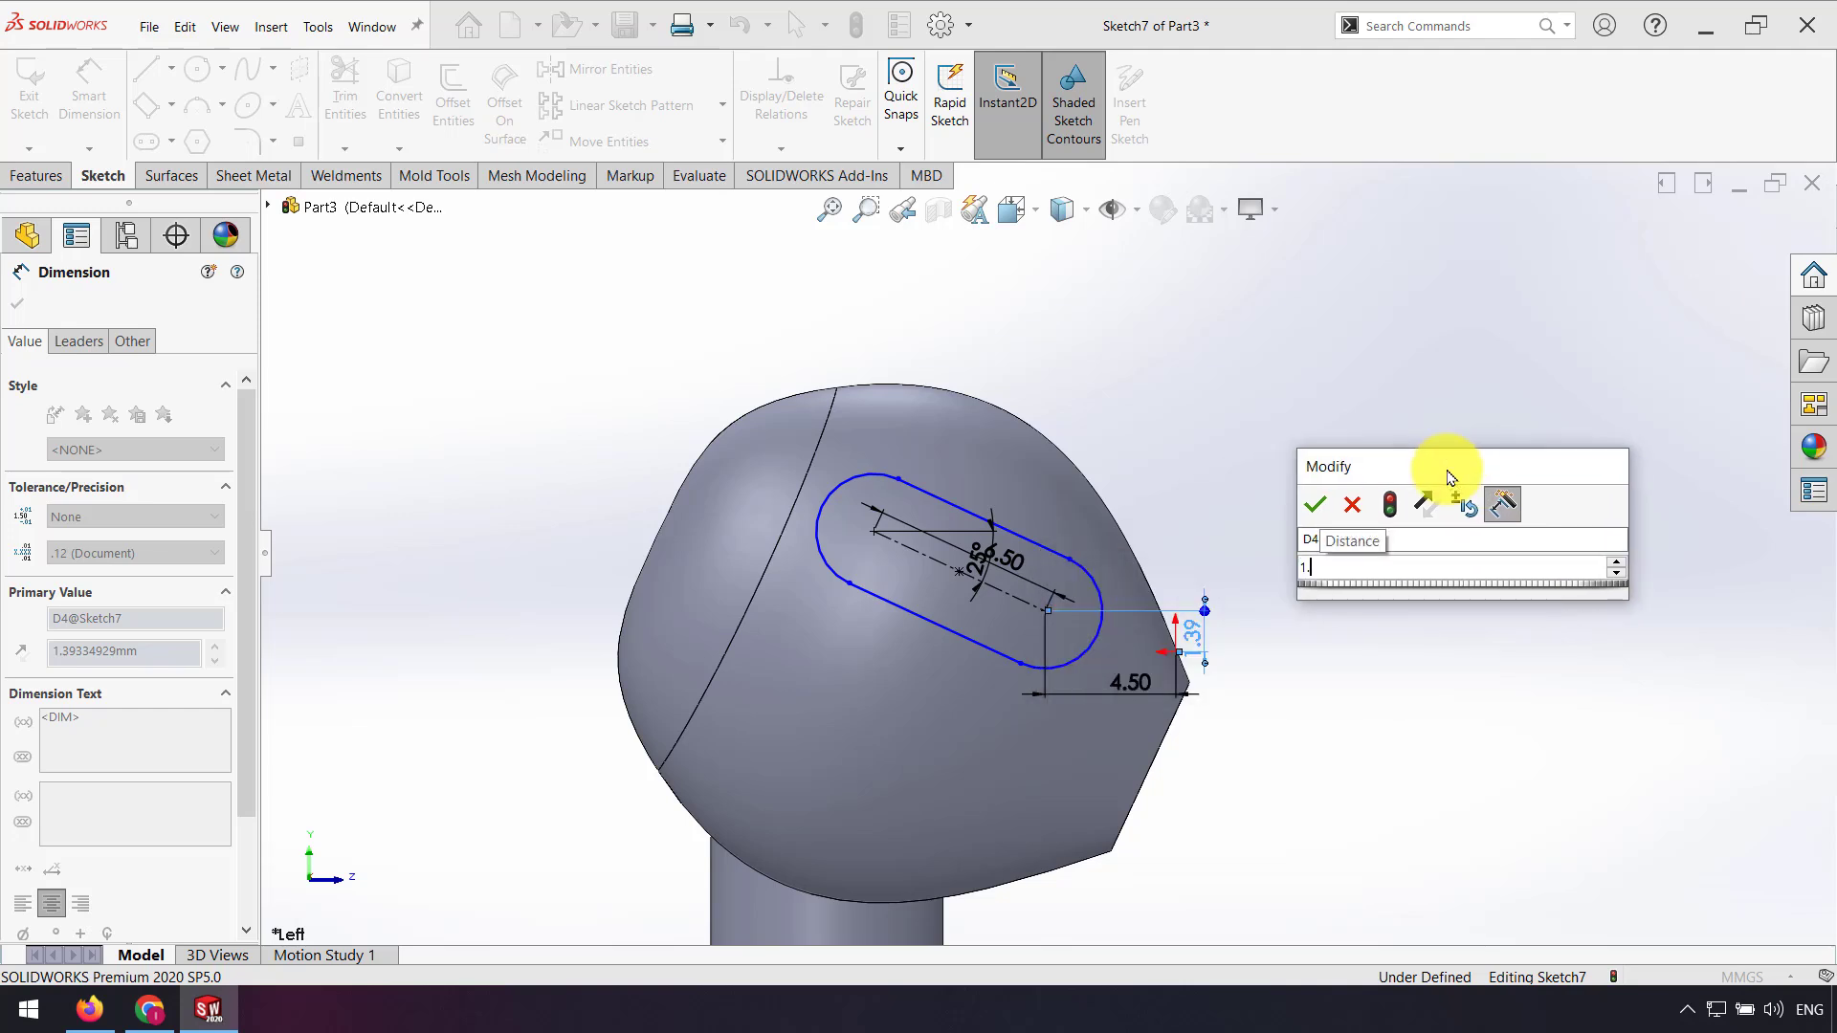
text(1.2)
key(Return)
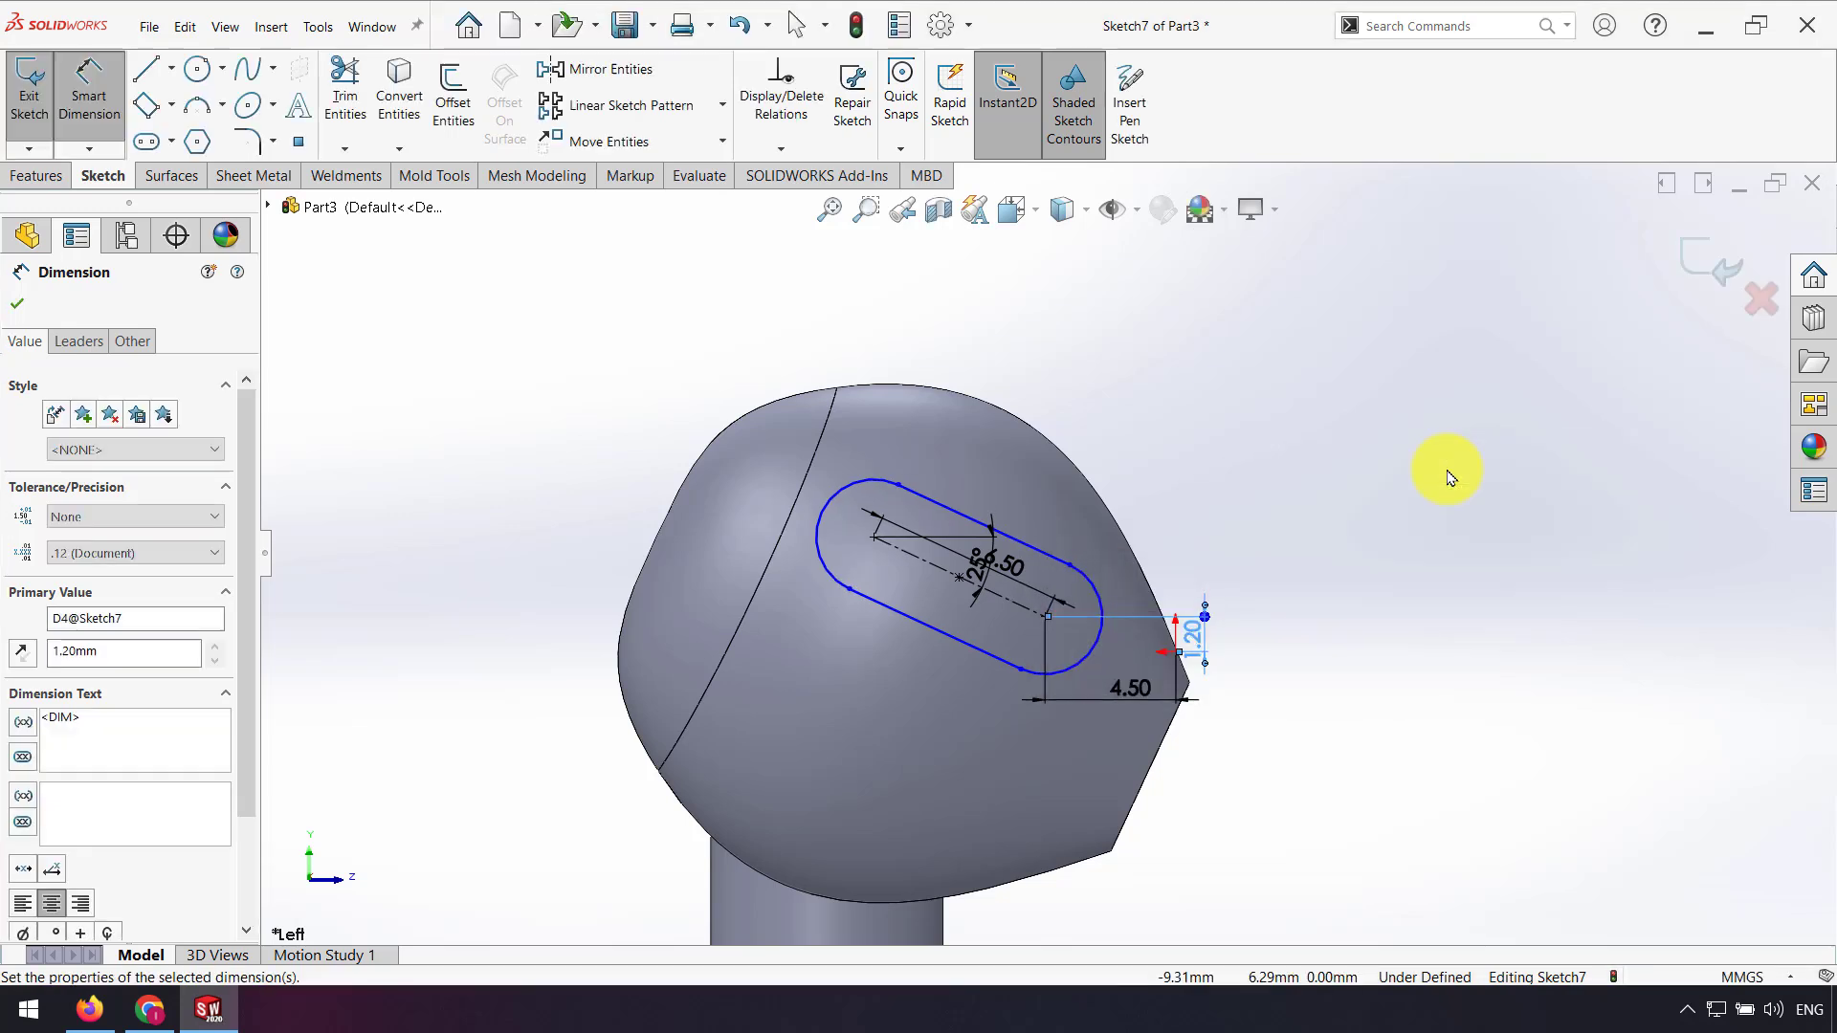
click(1336, 535)
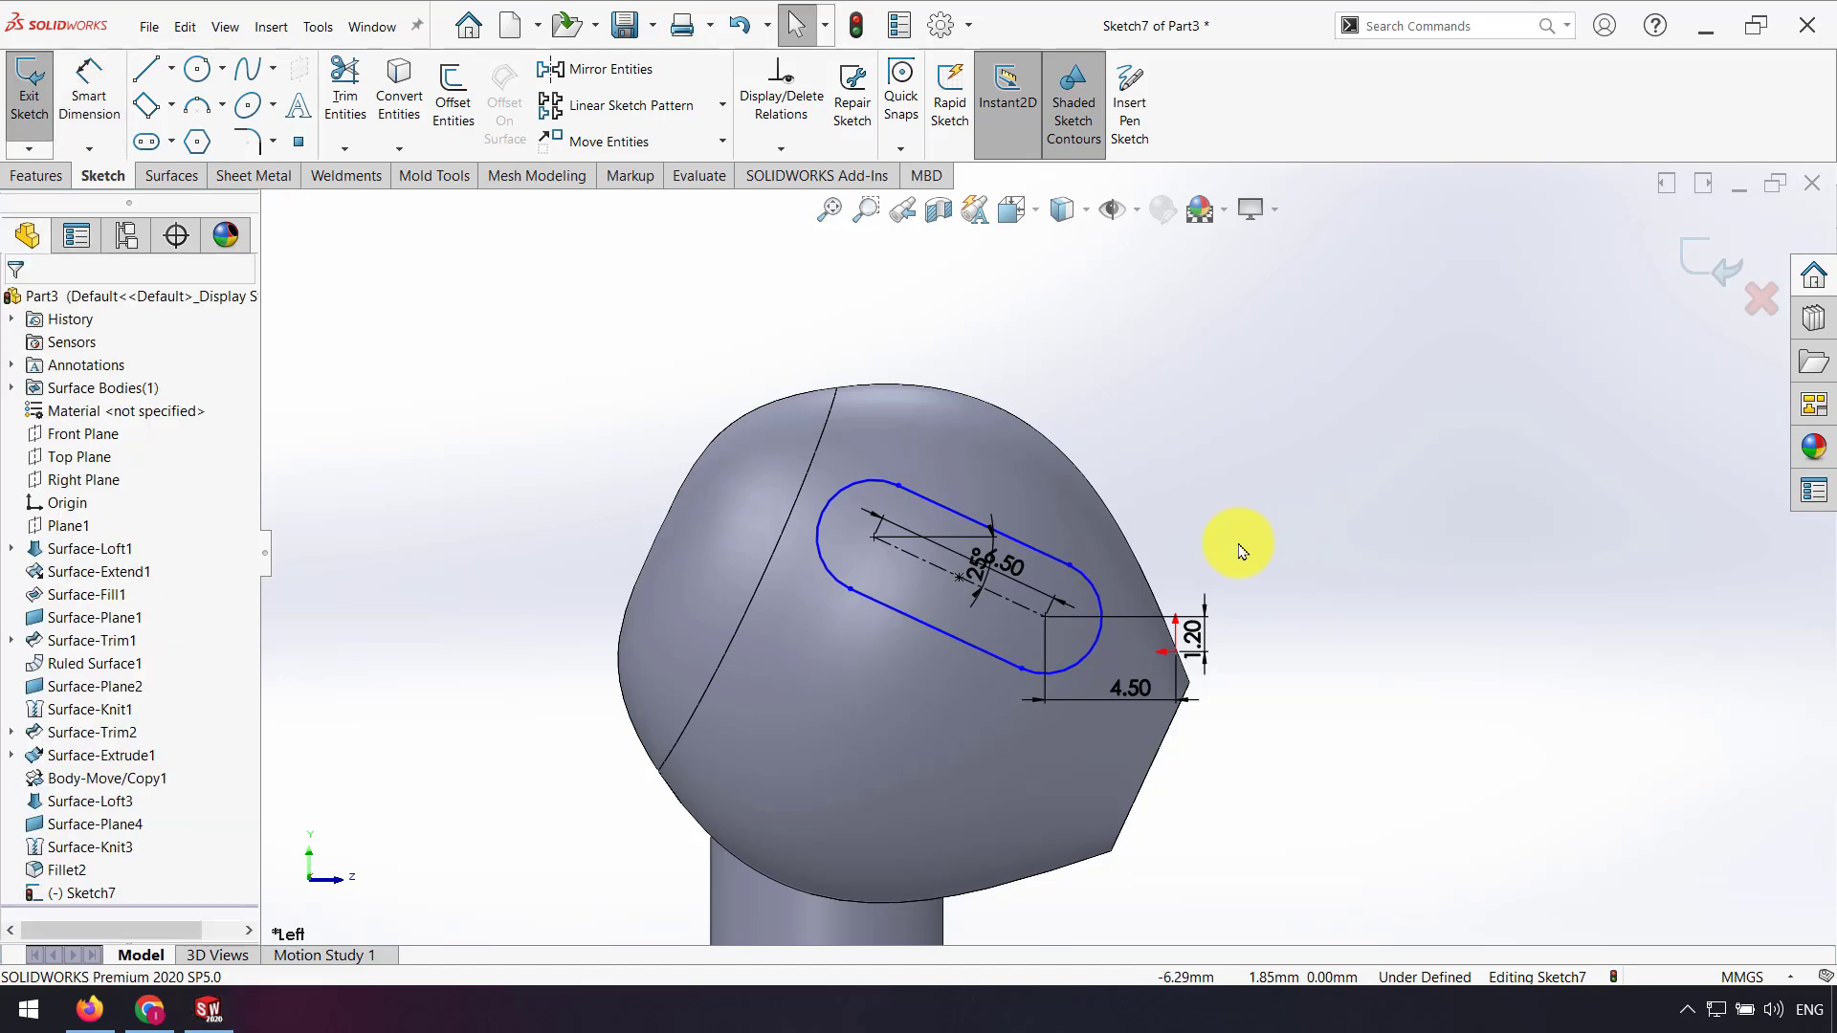
Step: Dimension the slot's width, set it to 4 mm, and finish the sketch
click(894, 606)
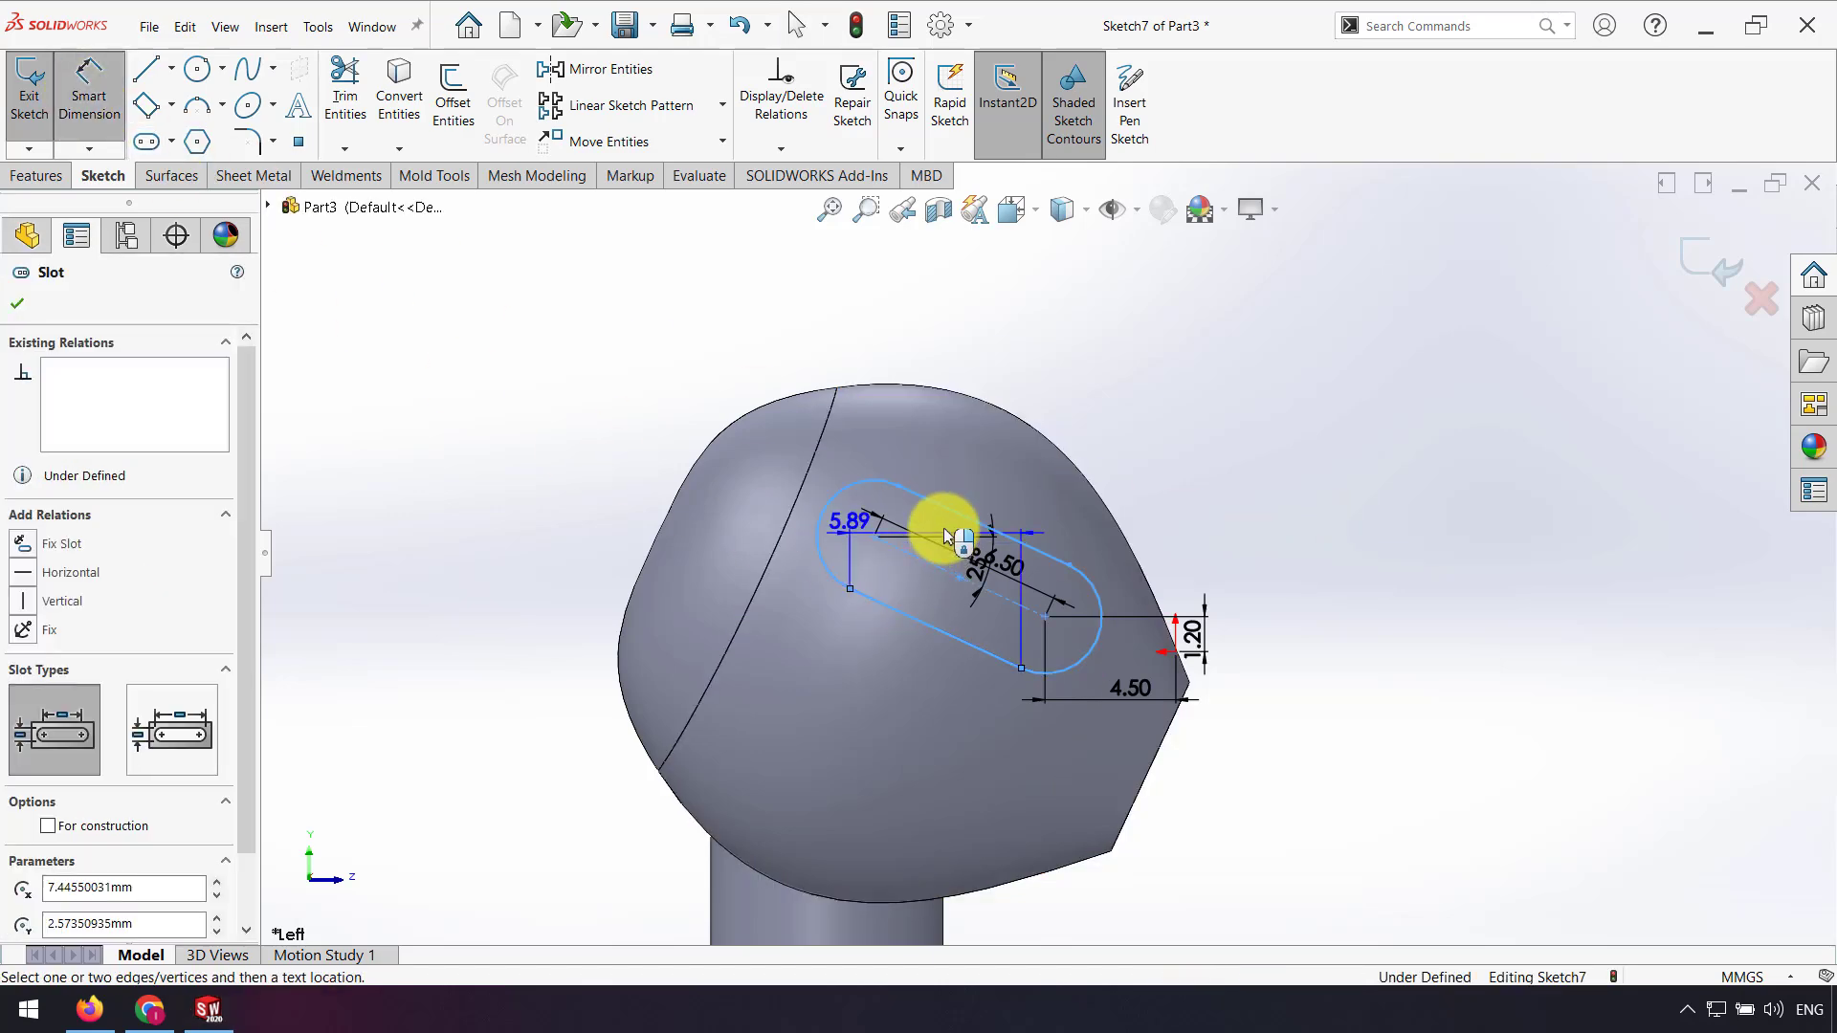
click(808, 488)
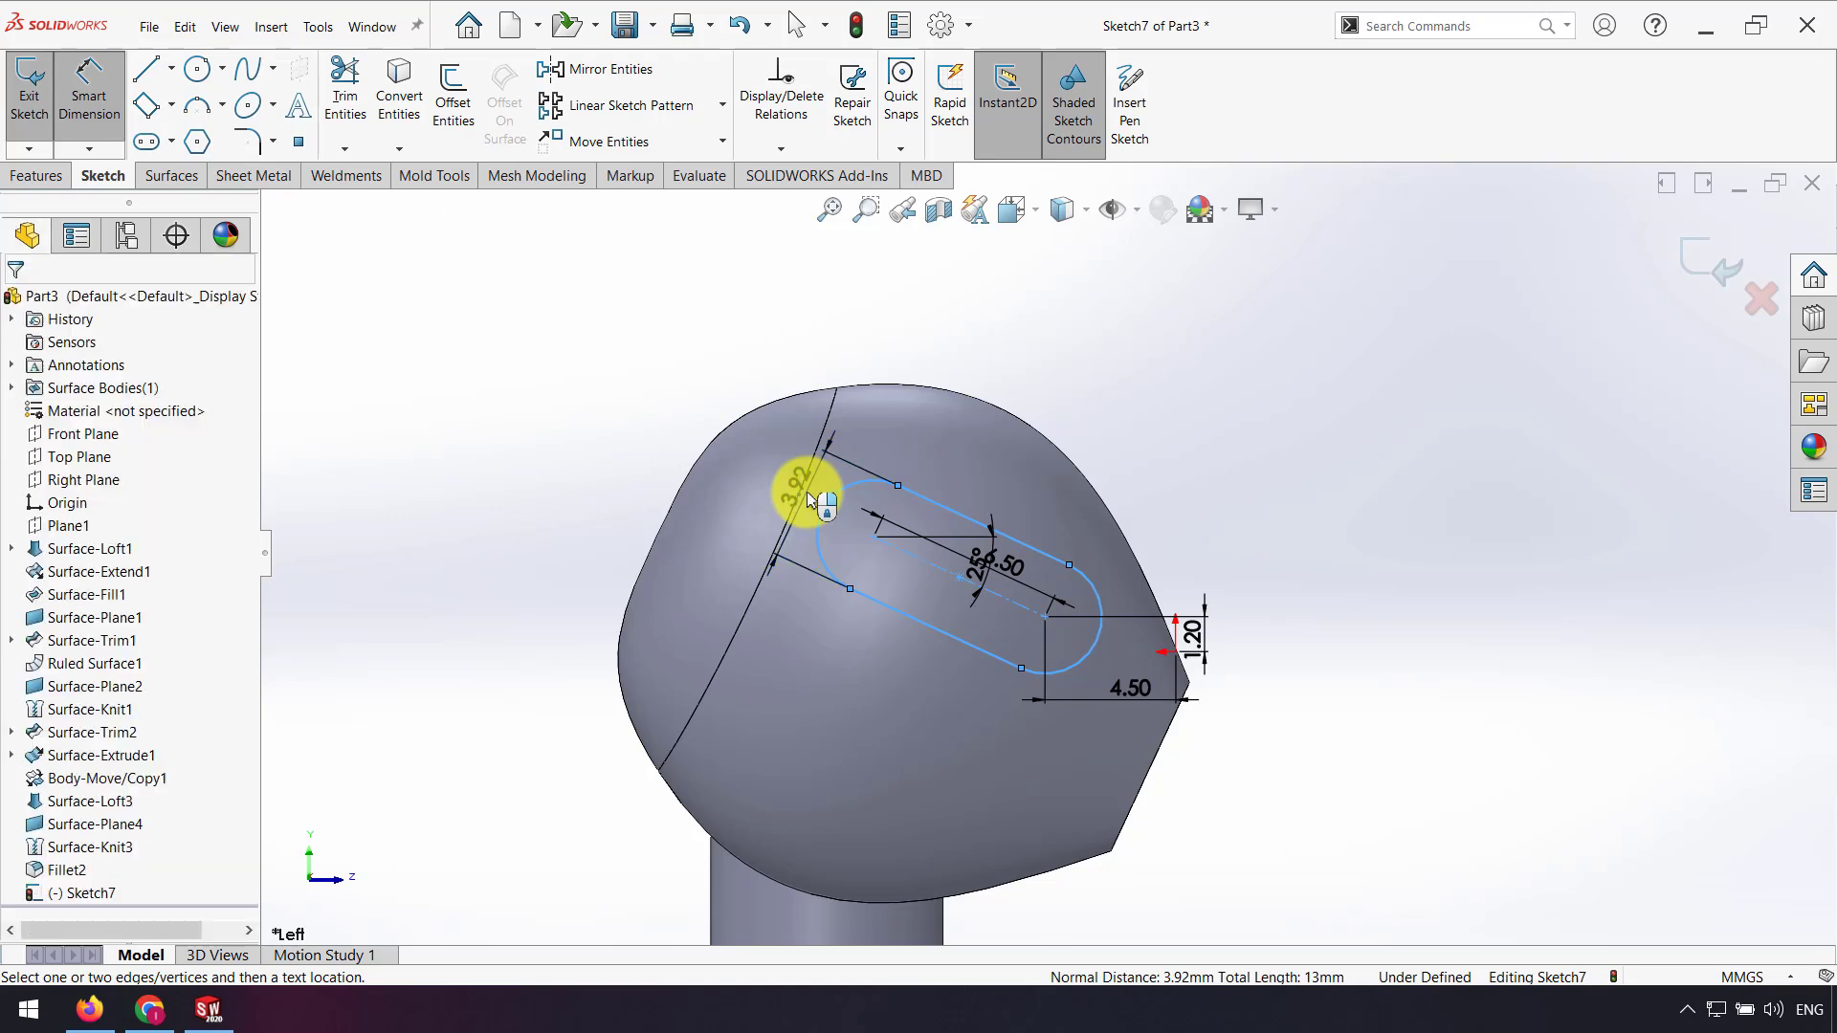
text(4)
key(Return)
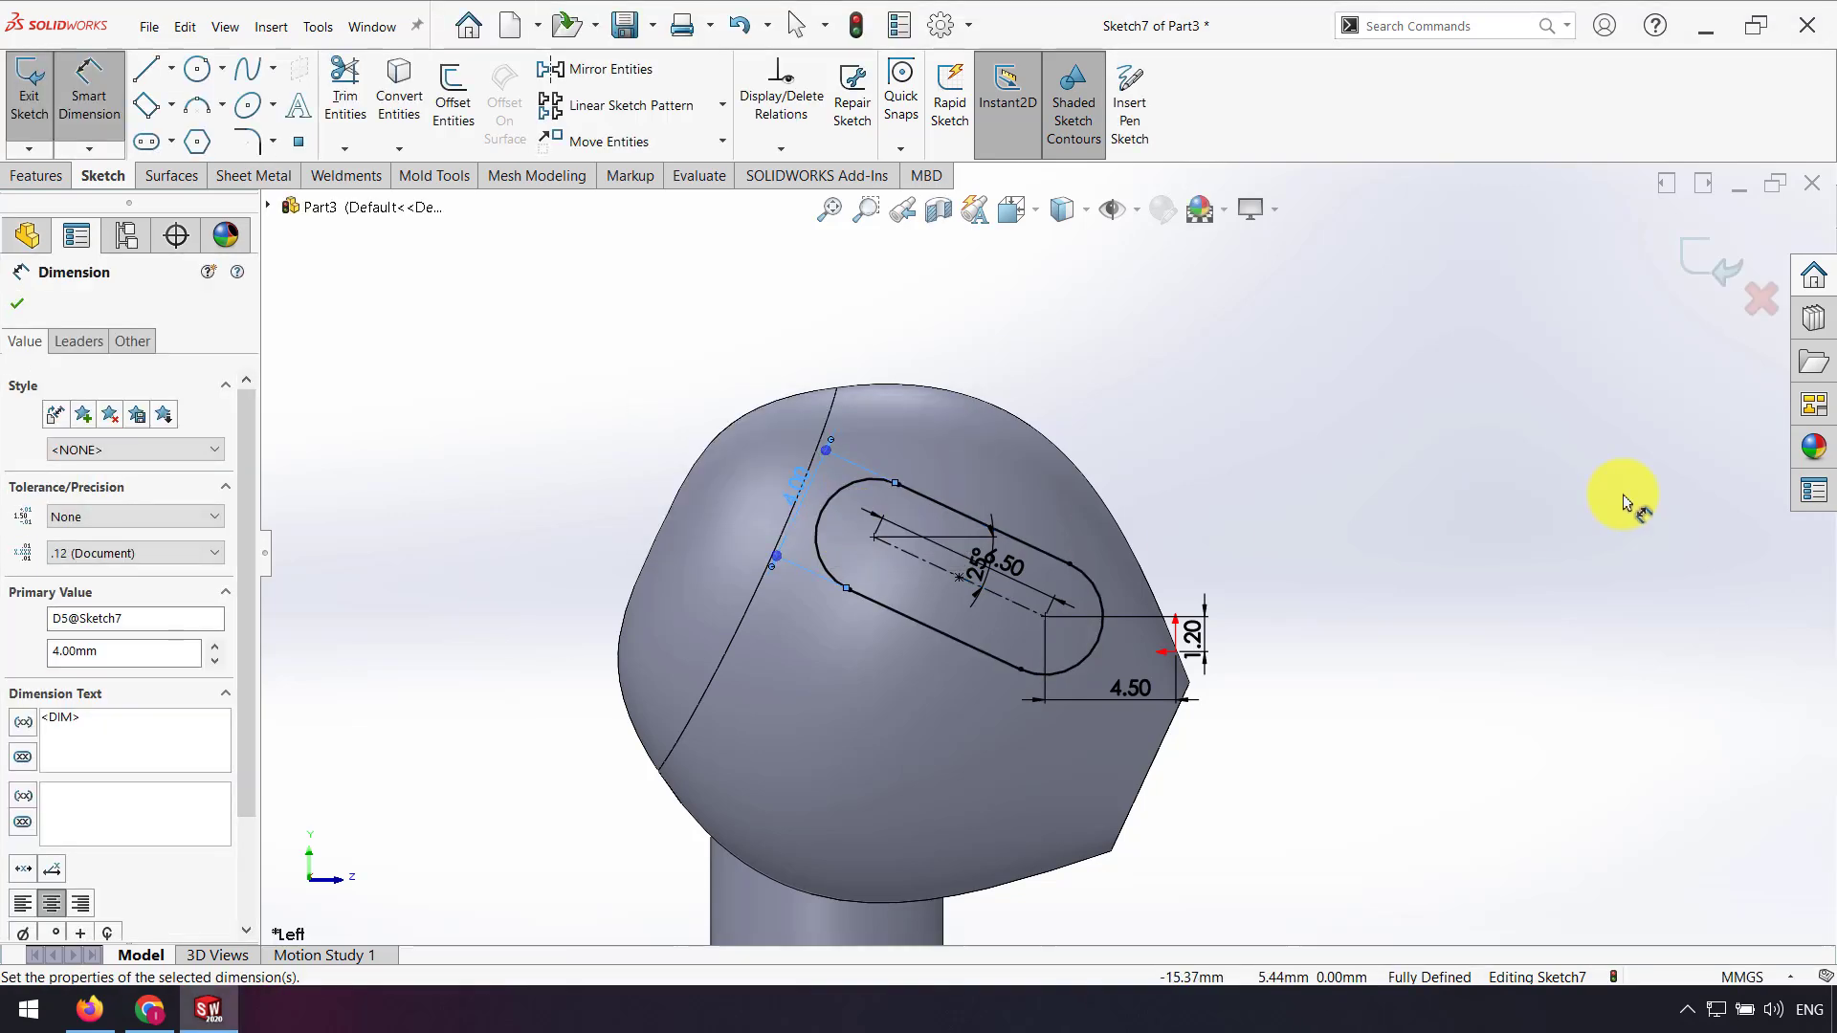
click(1706, 262)
click(1706, 262)
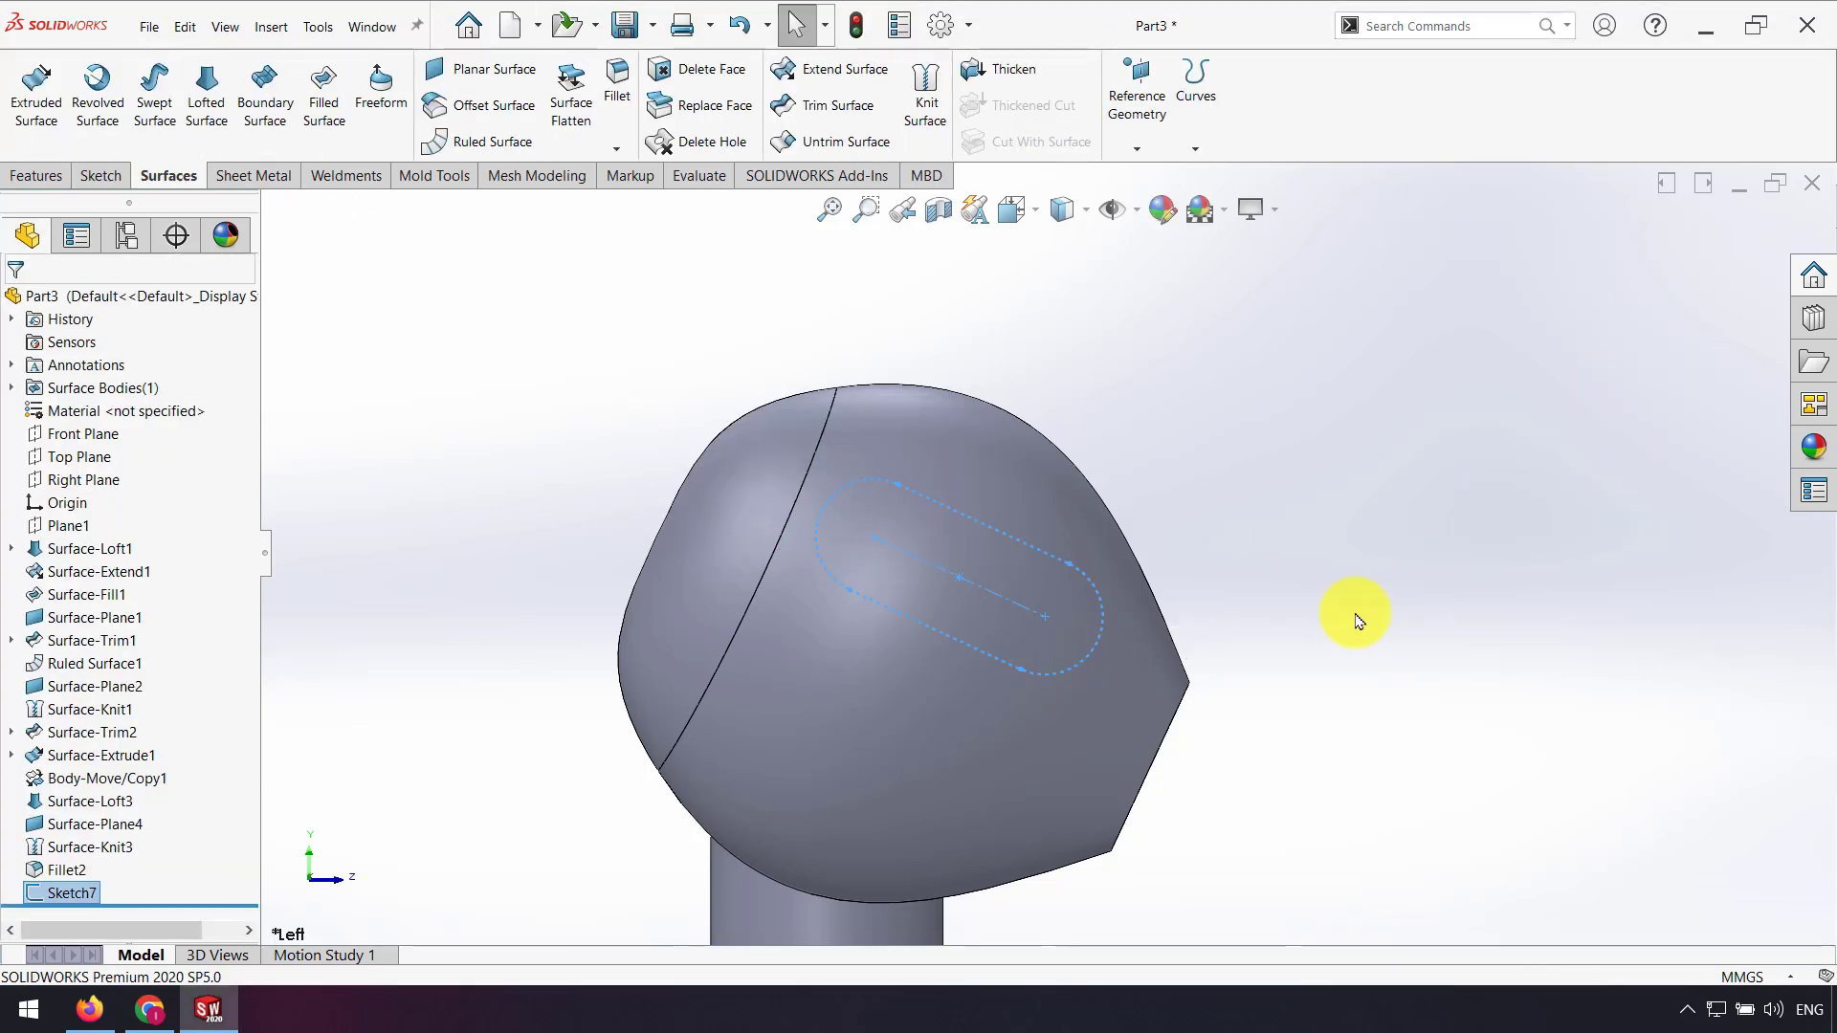
Step: Wrap the slot sketch onto the bulb's outer face as a scribe, using the spline surface method
middle_drag(1356, 622, 1258, 667)
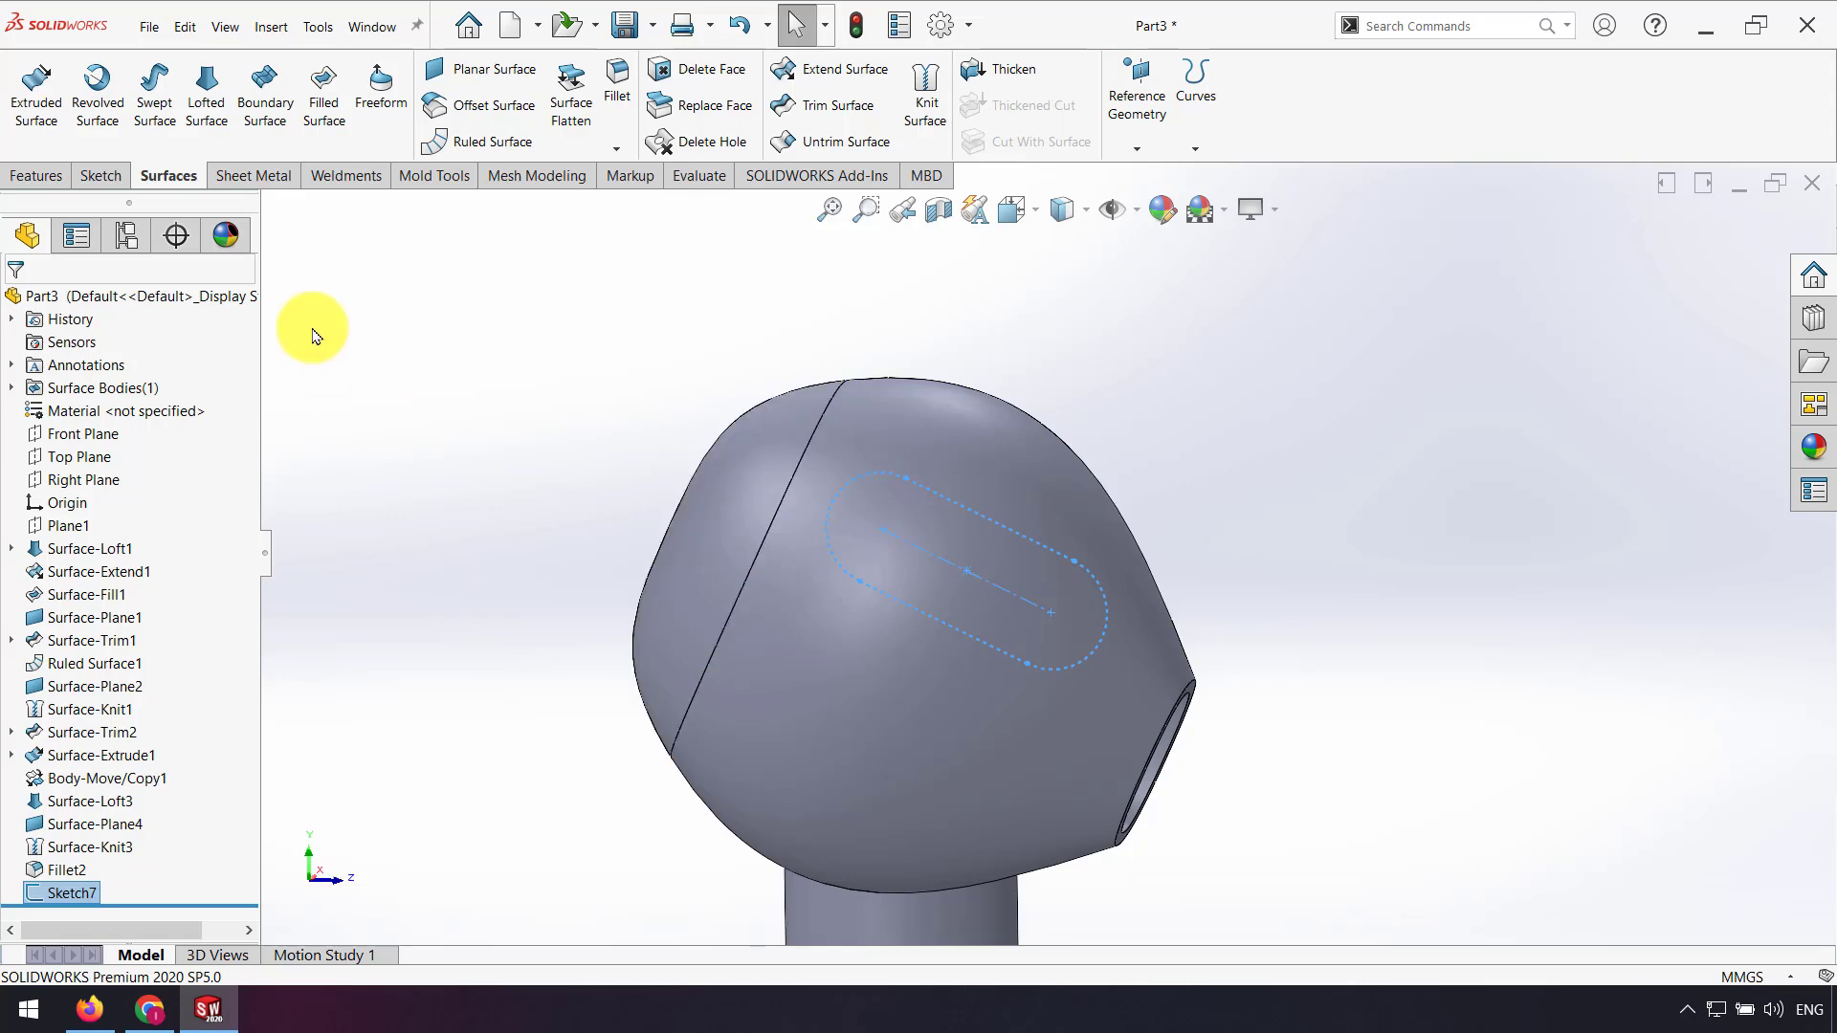
click(40, 177)
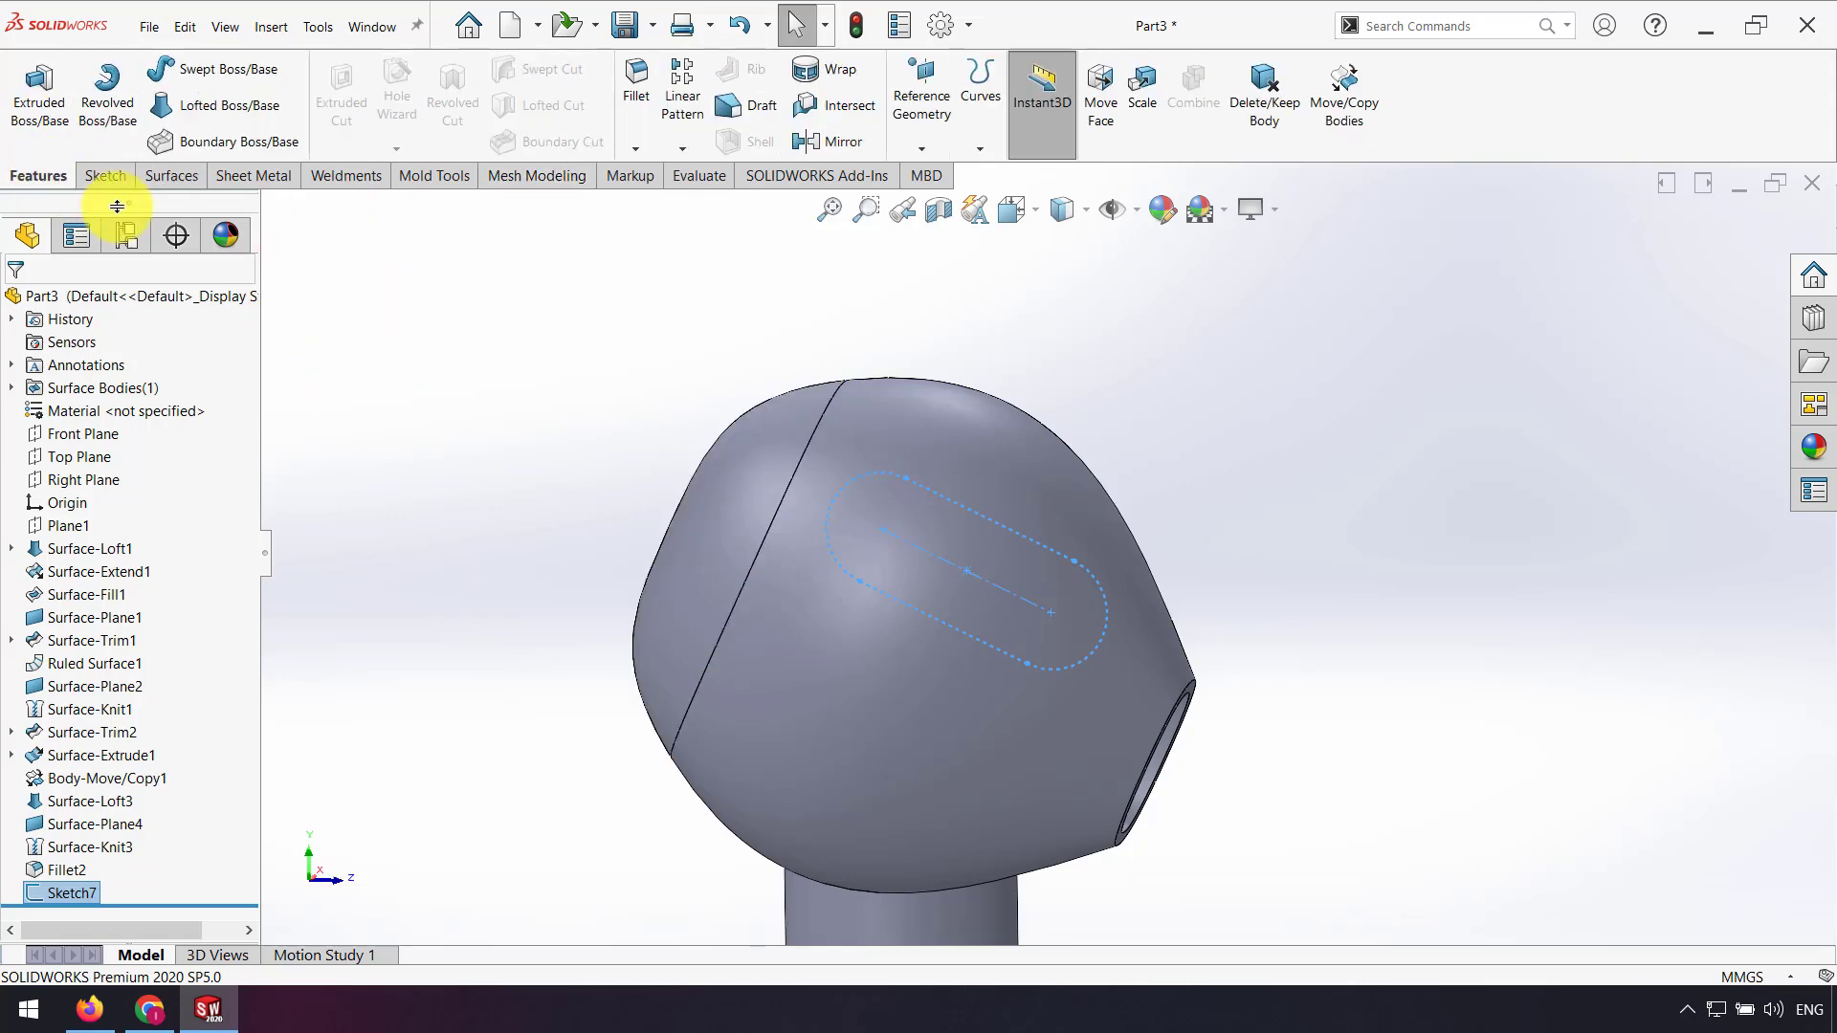
click(836, 79)
middle_drag(820, 411, 779, 554)
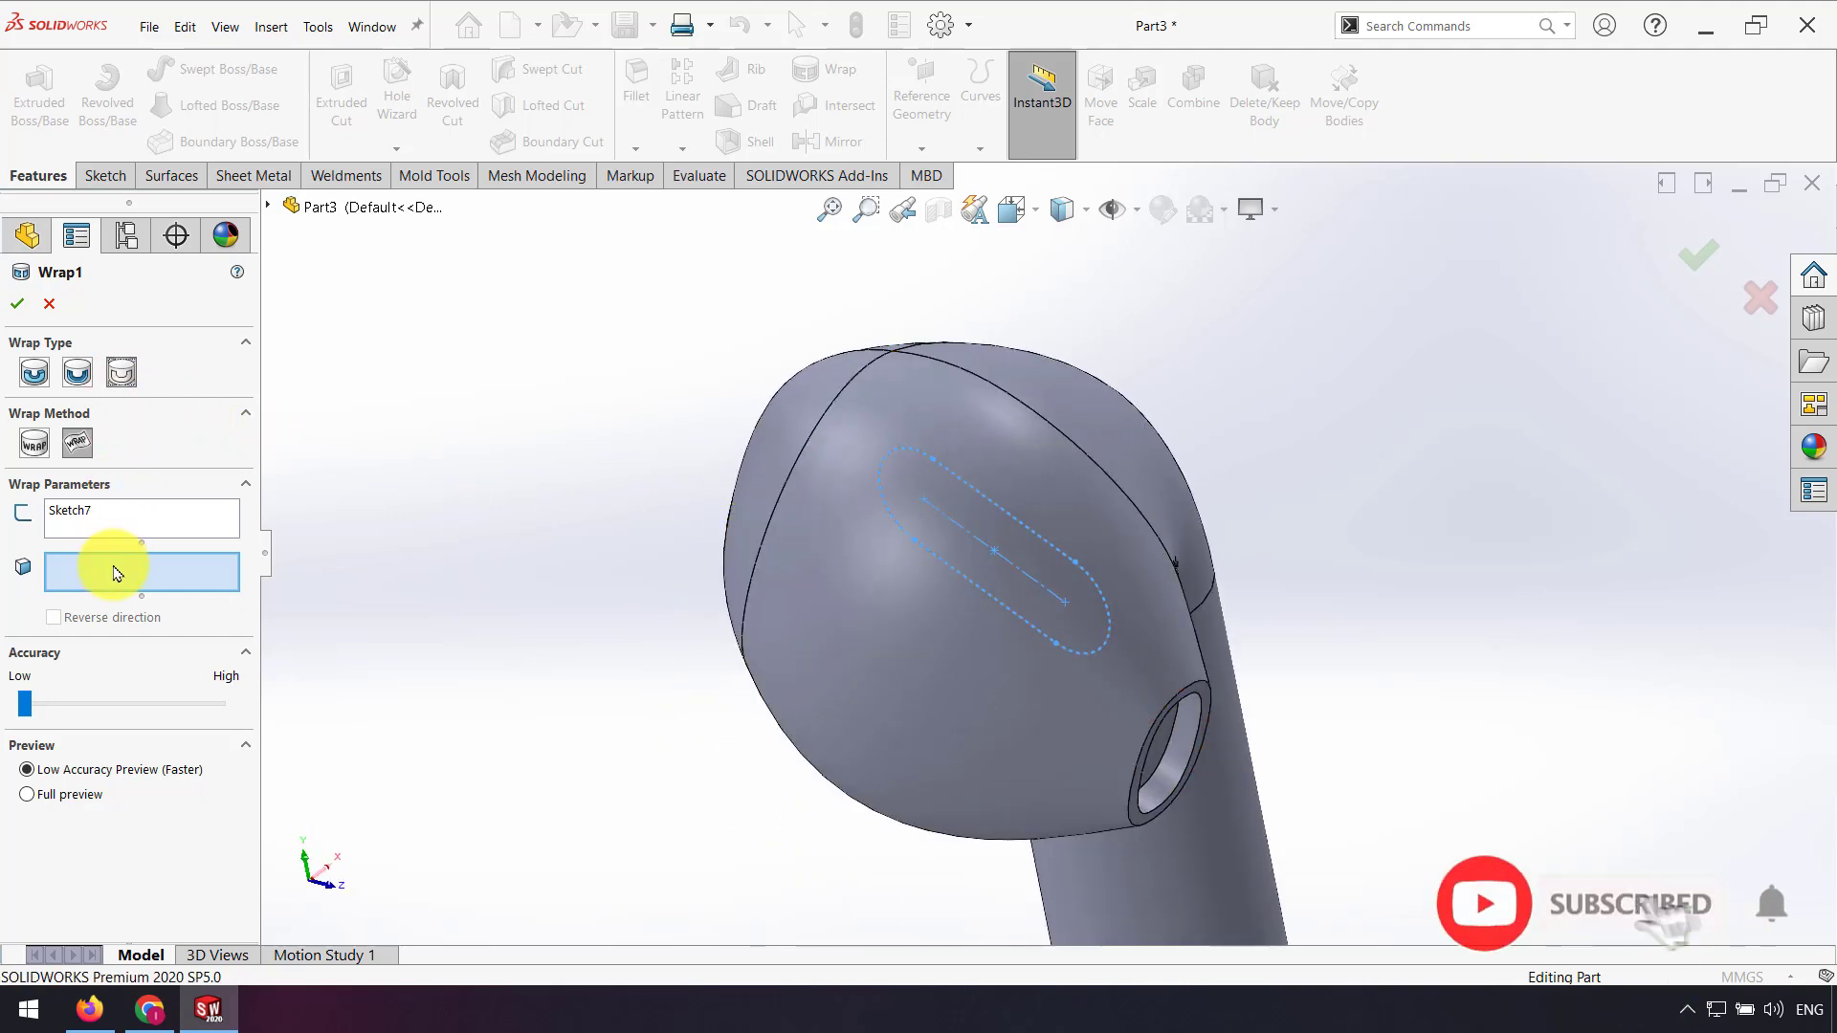
click(947, 644)
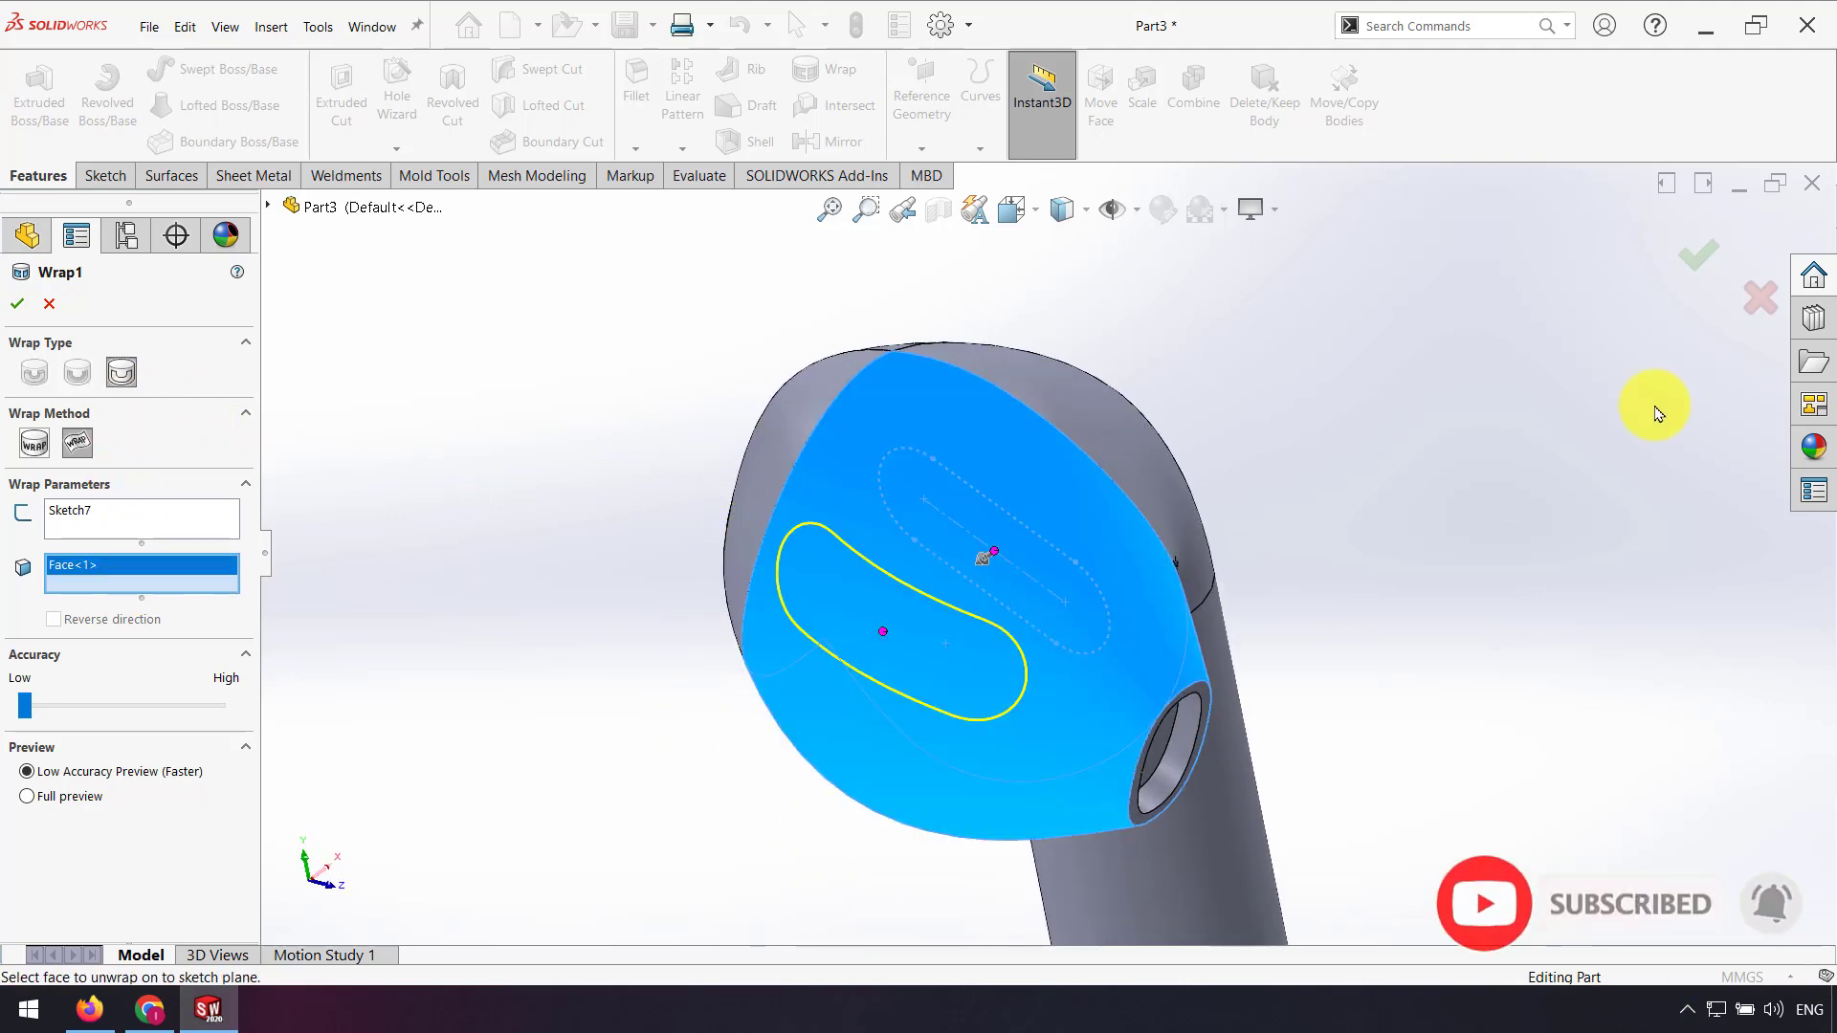
click(1704, 277)
Step: Start a sketch on the Right Plane and draw a vertical straight slot on the stem, about 6.1 mm between centres and 2.2 mm wide
middle_drag(1361, 607, 1138, 613)
scroll(1172, 650, up, 5)
middle_drag(1208, 689, 1040, 742)
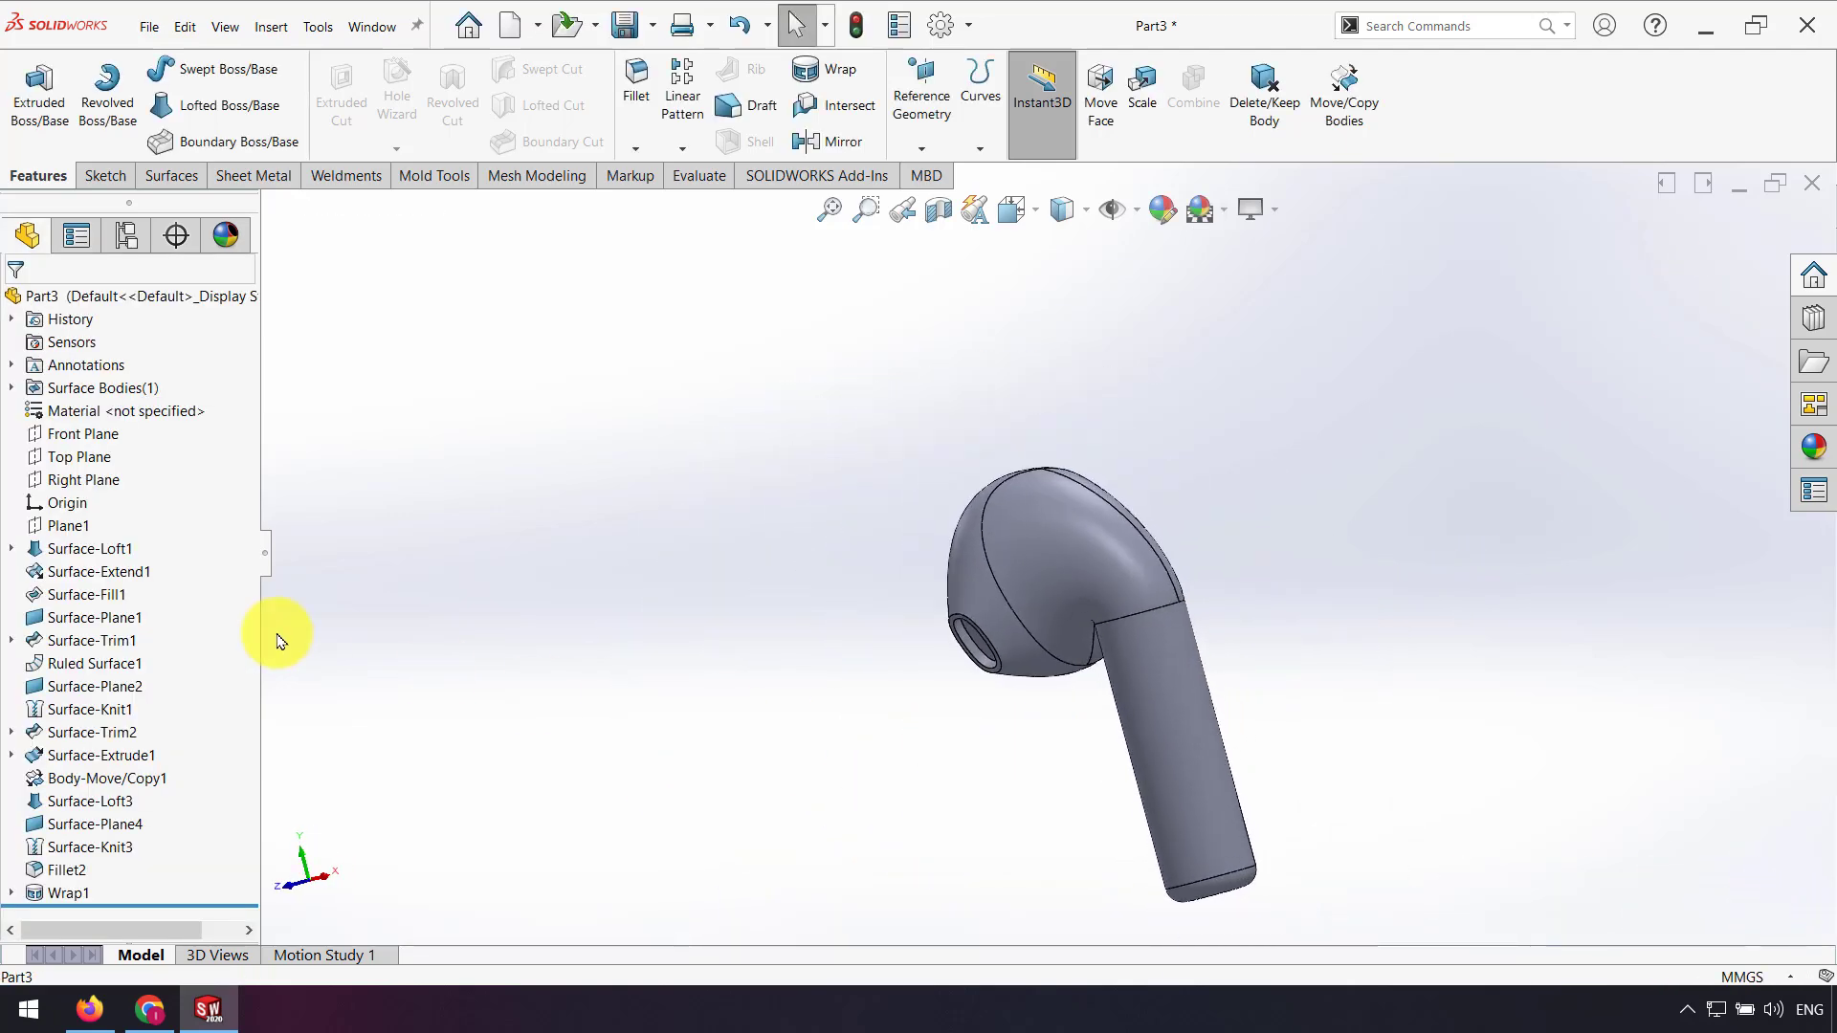
click(123, 479)
click(153, 455)
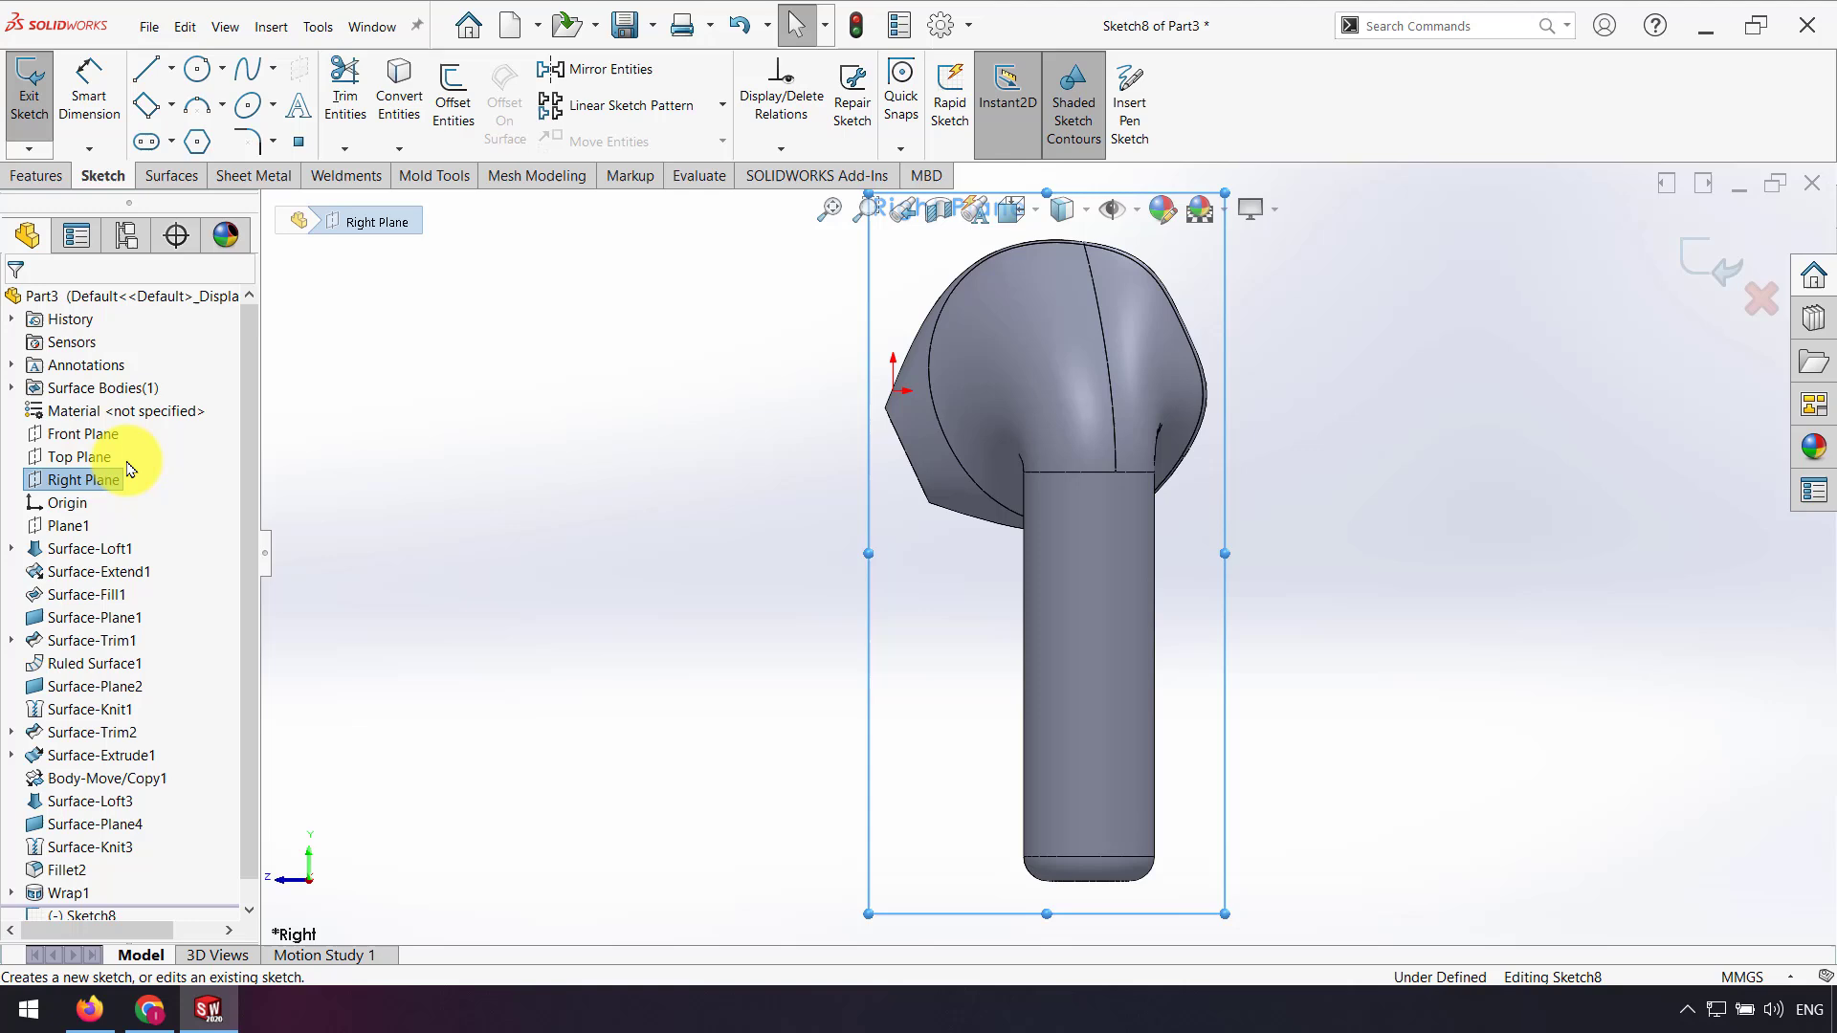
click(1287, 703)
scroll(1287, 703, down, 2)
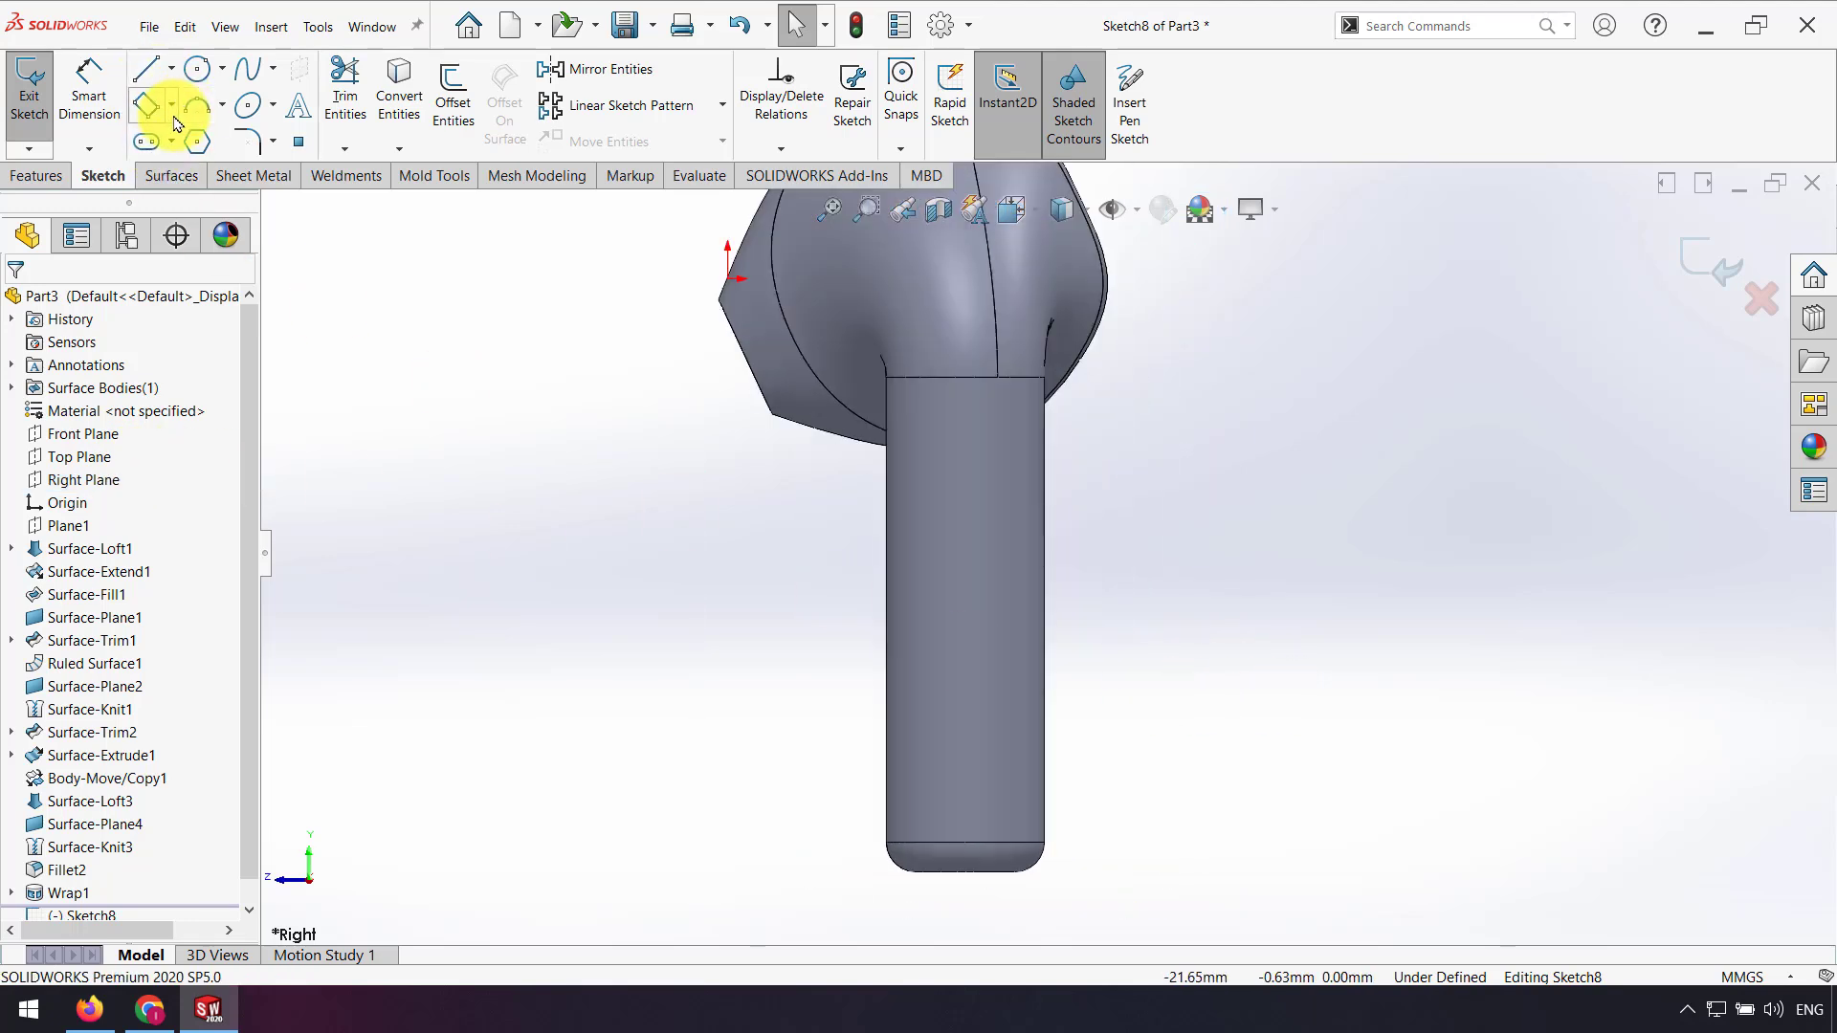
click(148, 143)
click(980, 543)
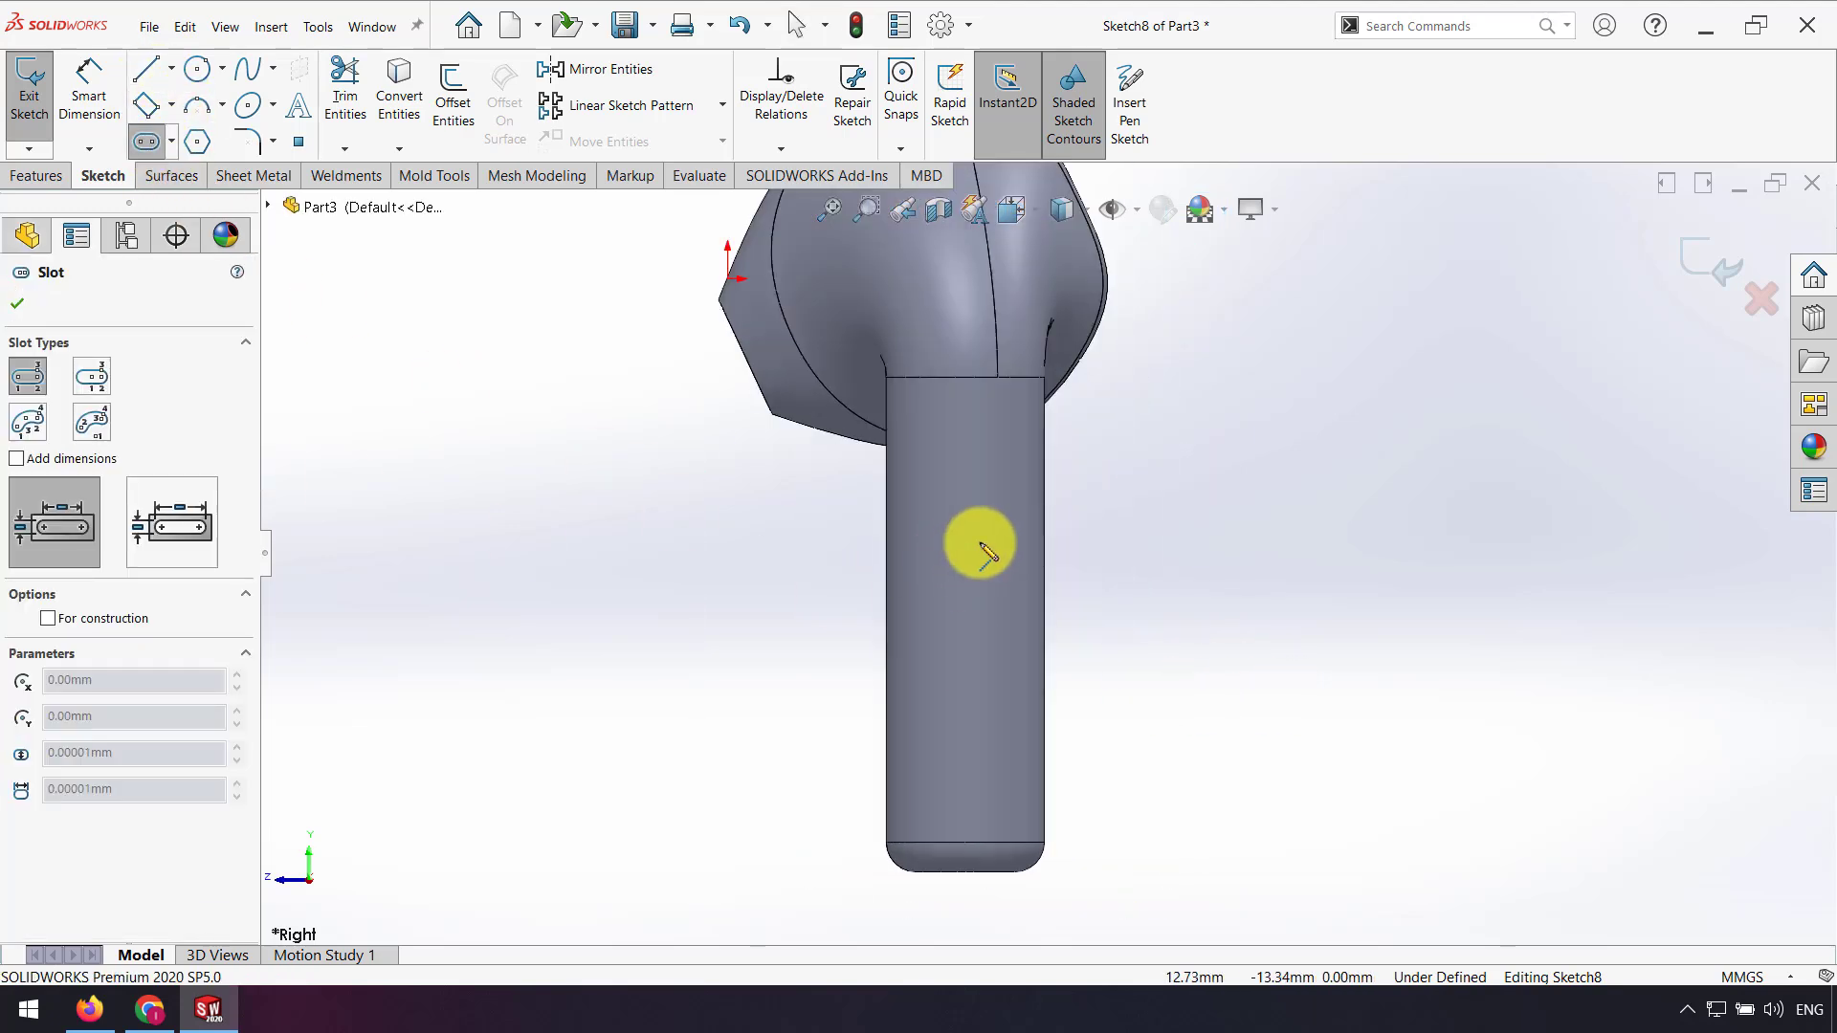
click(980, 663)
click(956, 695)
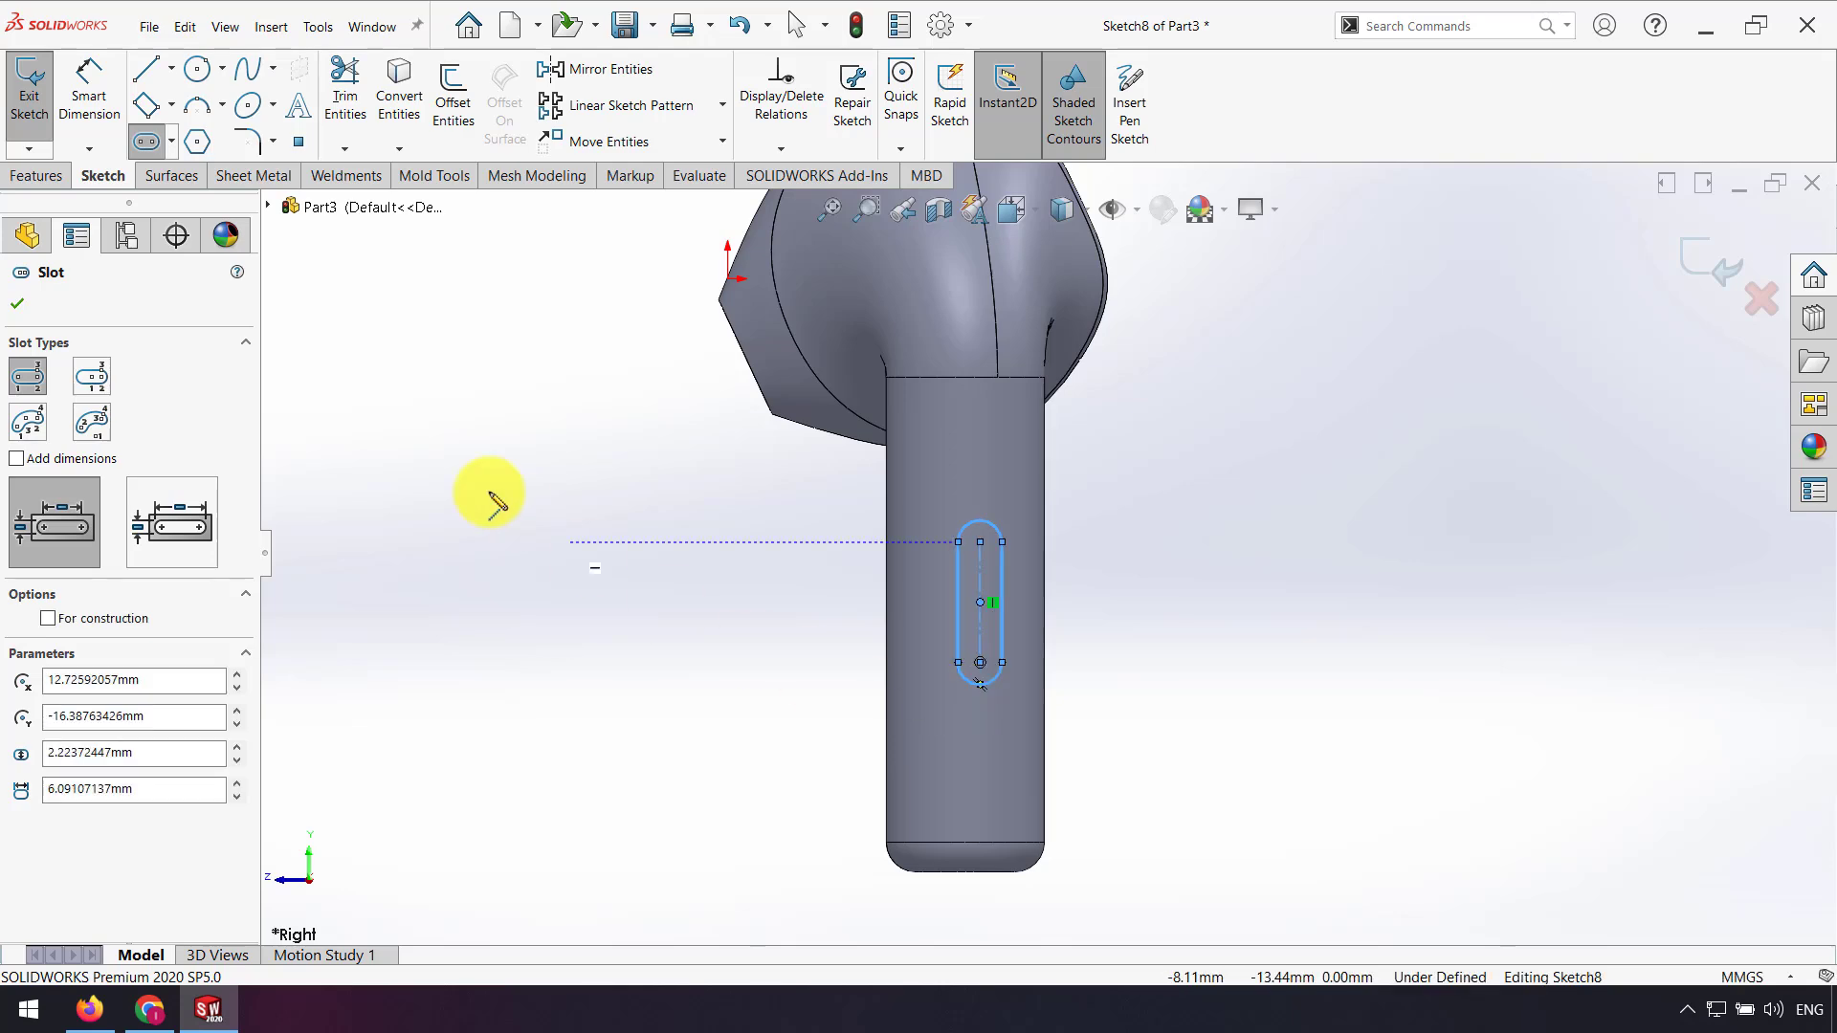
Step: Dimension the stem slot's centre-to-centre length and set it to 6 mm
click(95, 106)
click(979, 624)
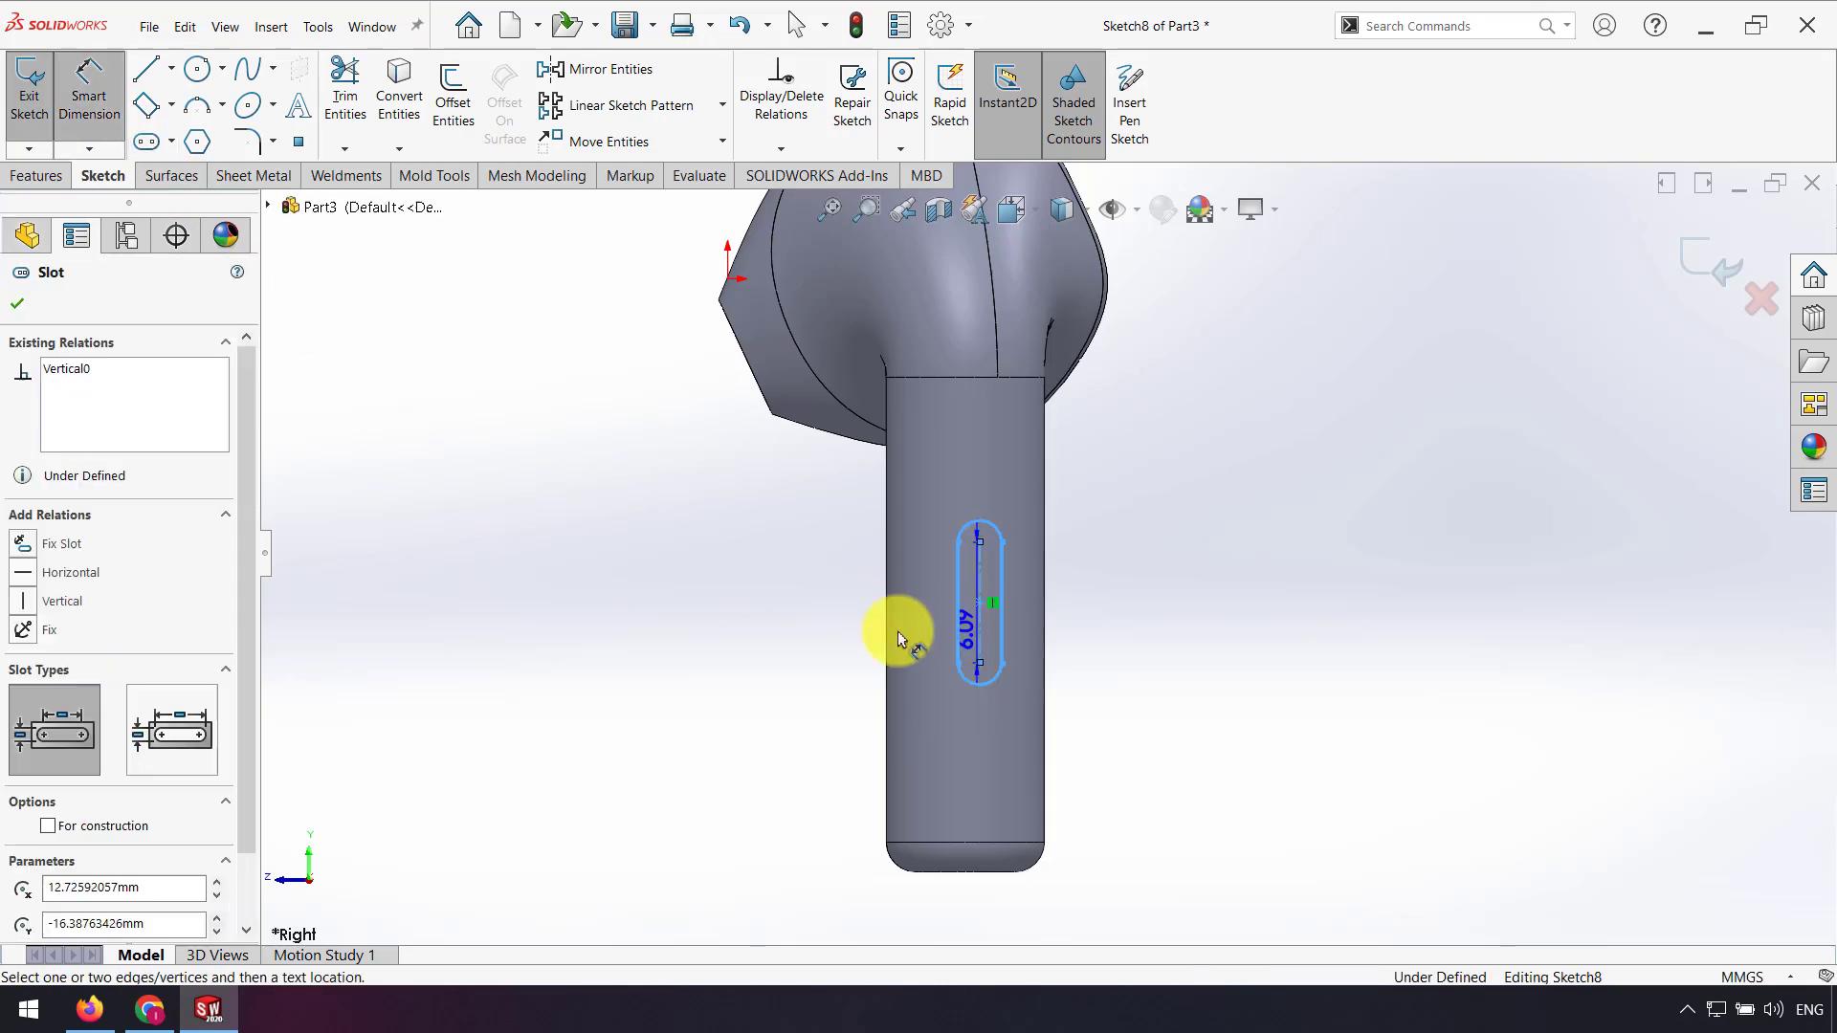
click(828, 631)
text(6)
key(Return)
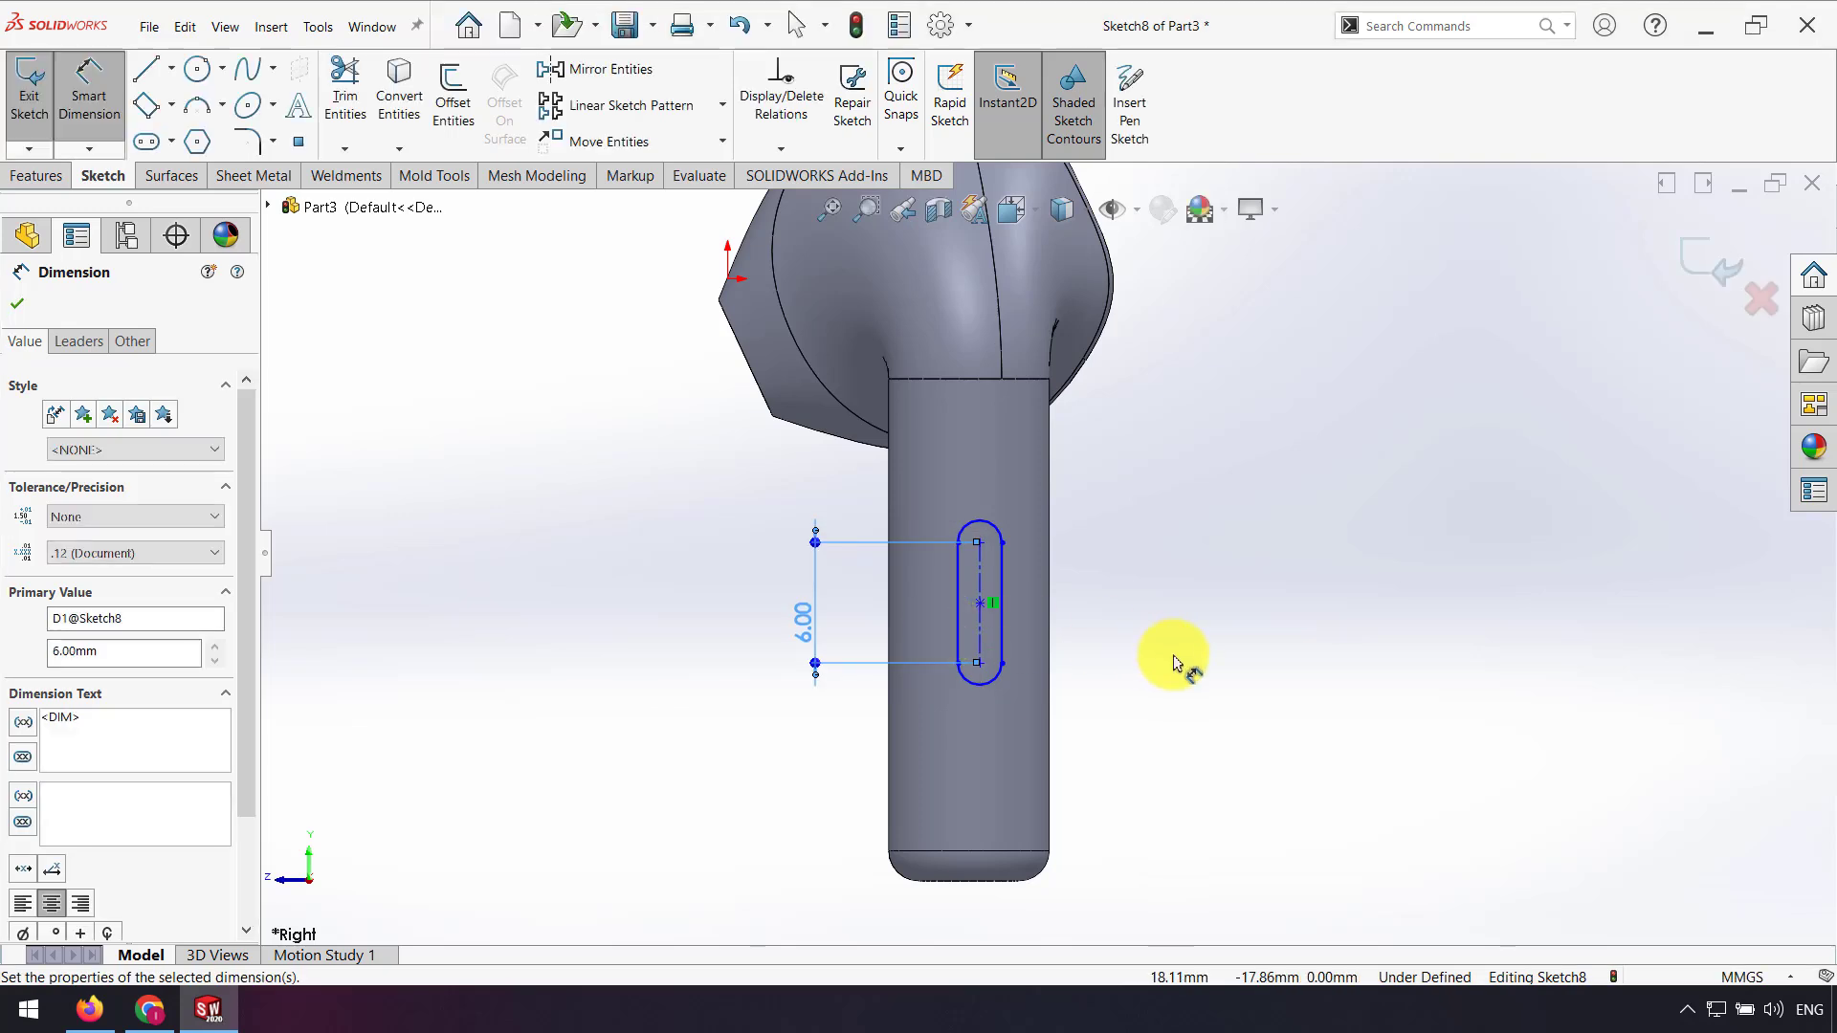
Step: Dimension the stem slot's width between its straight sides and set it to 2.5 mm
click(1002, 640)
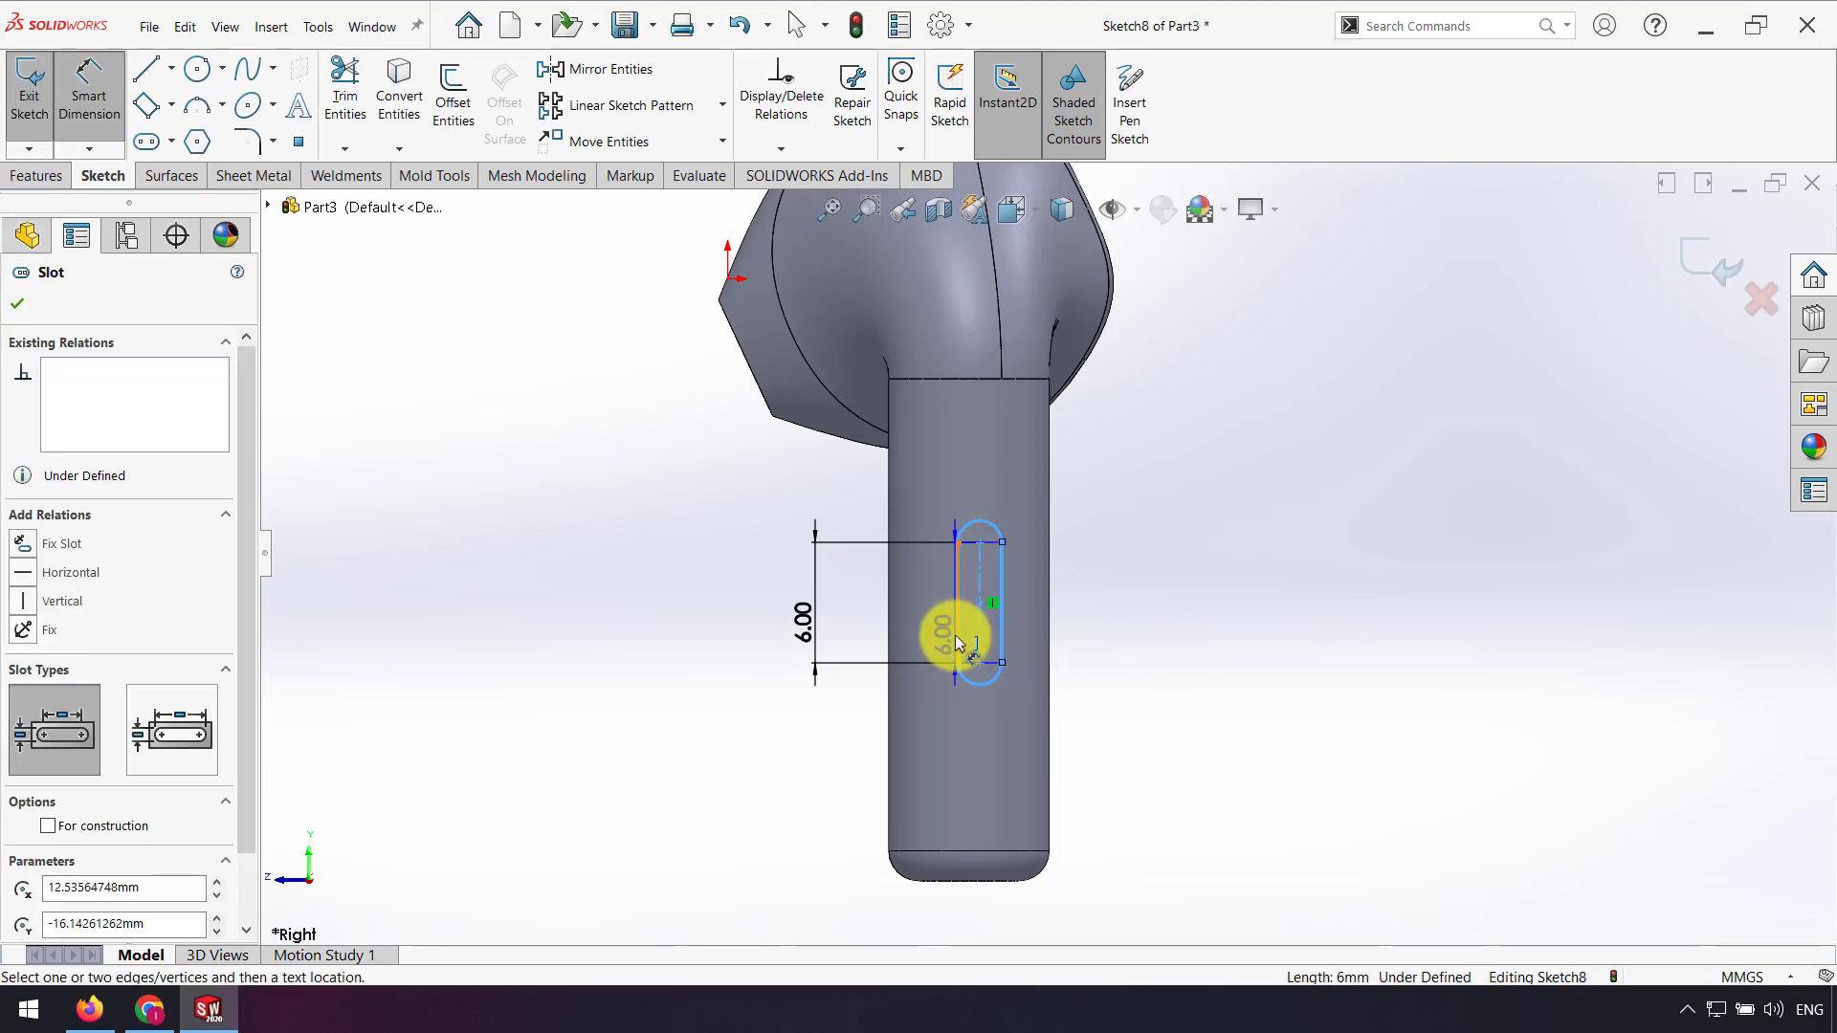
click(972, 771)
text(2)
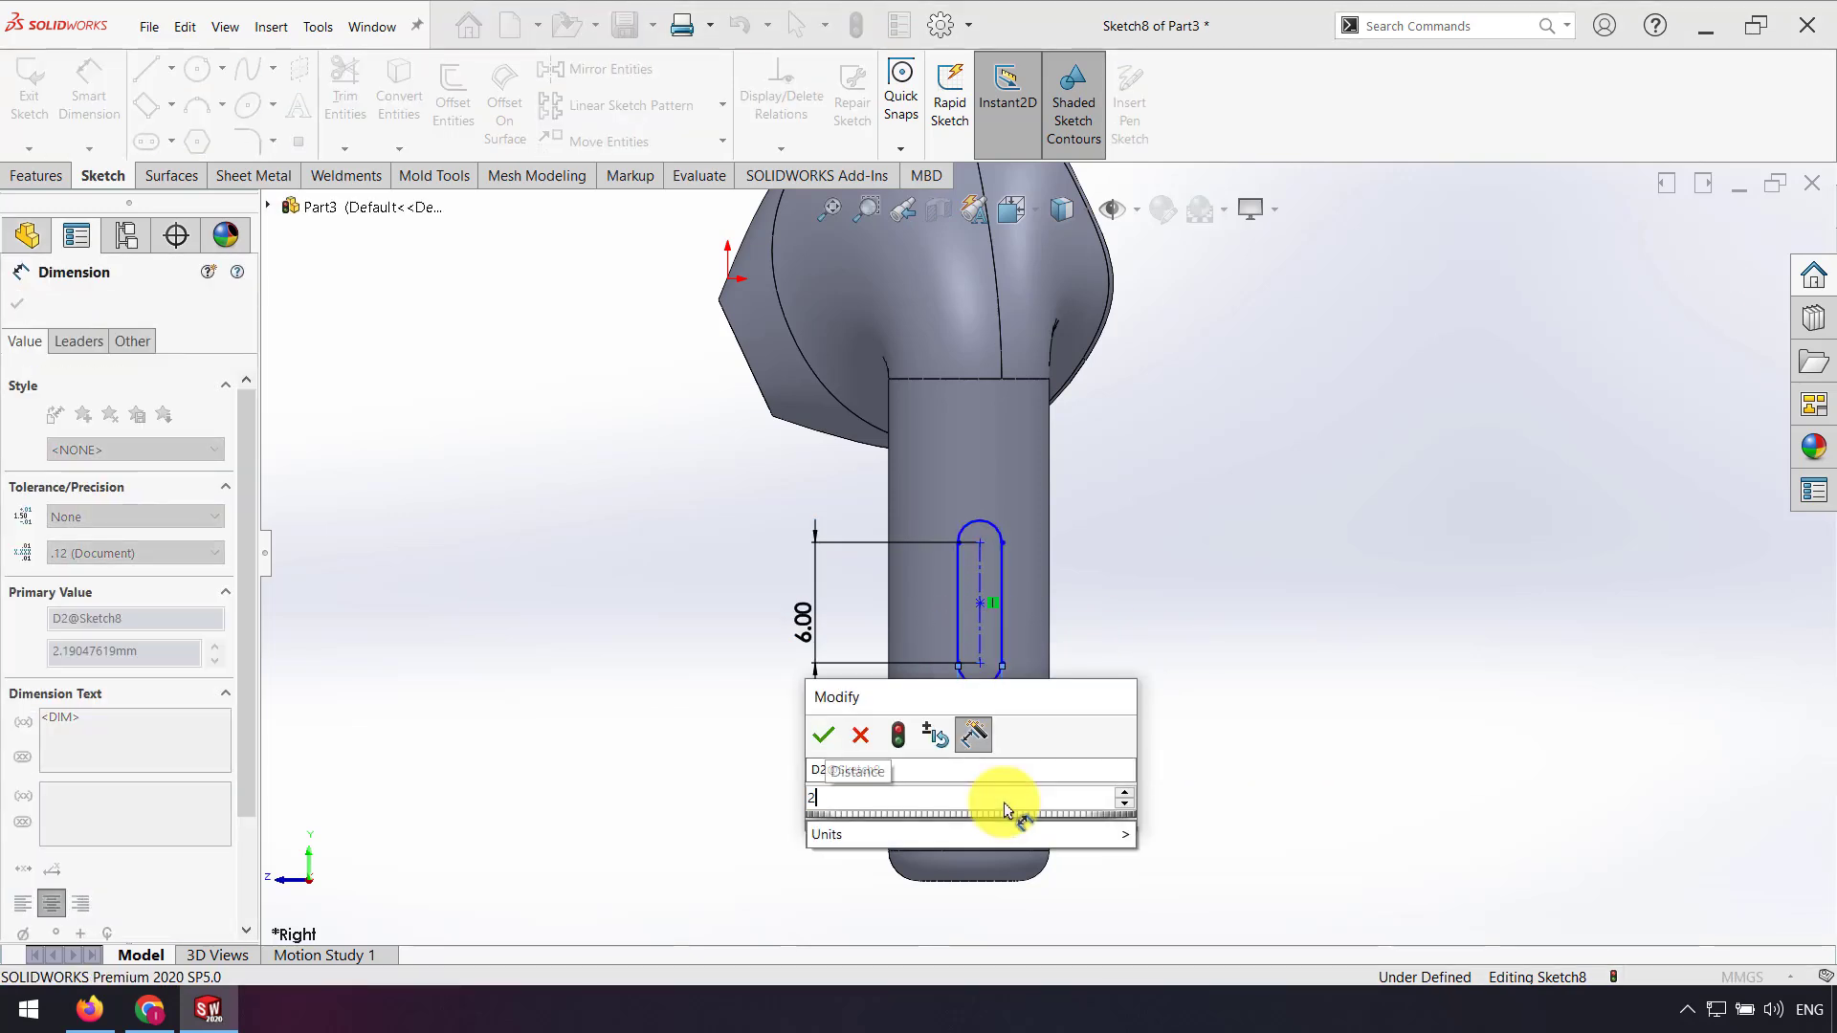
text(.5)
key(Return)
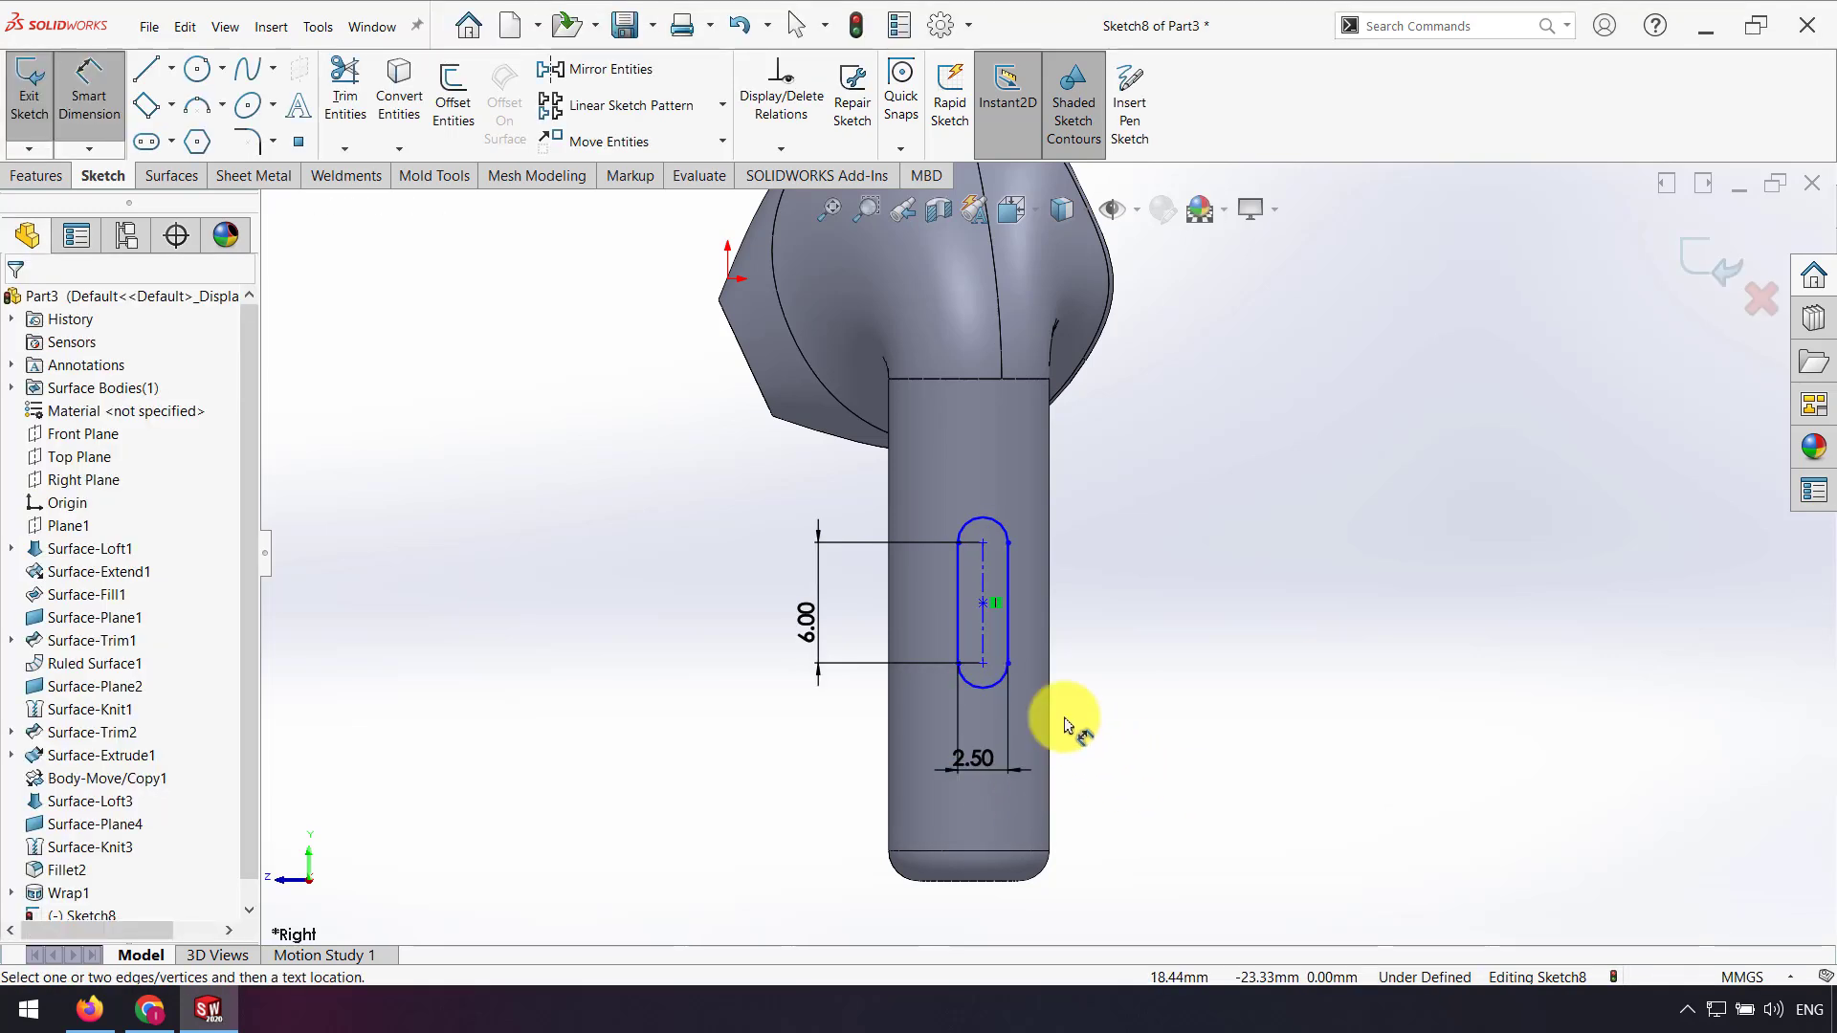
key(Escape)
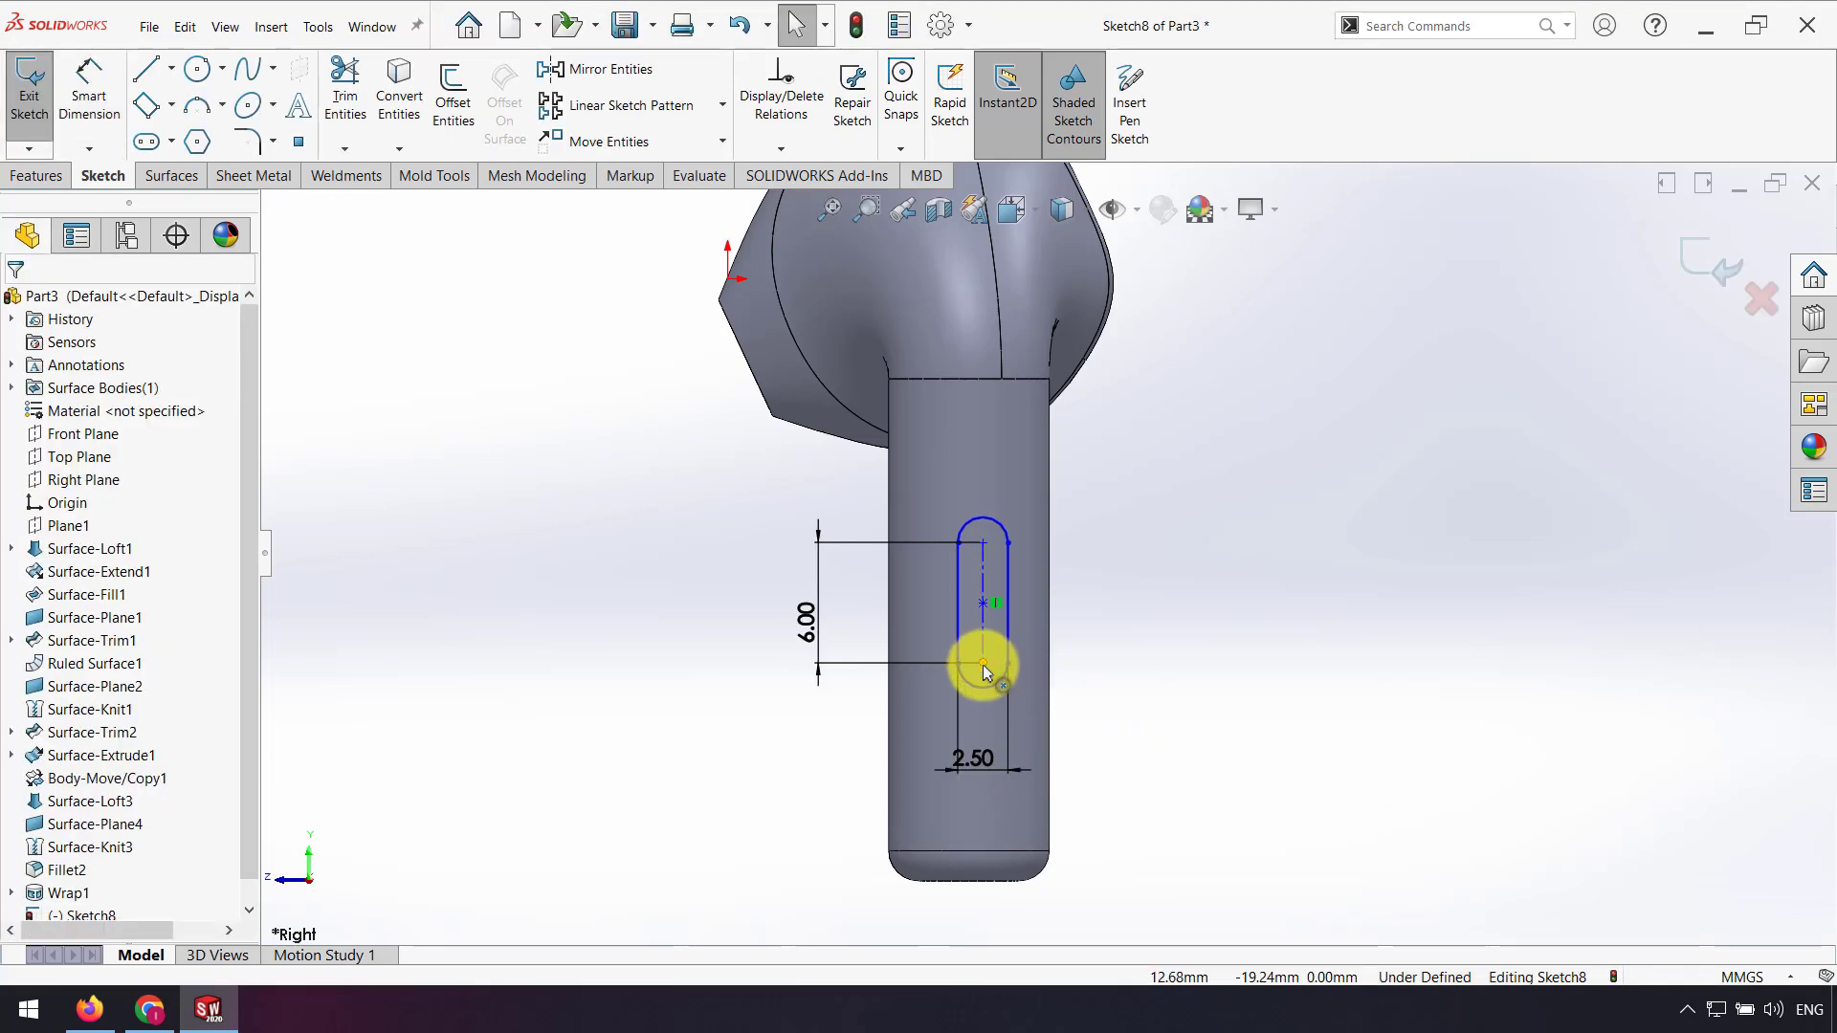
Step: Convert the edge above the stem's rounded bottom end into a sketch line and make it construction geometry
click(983, 664)
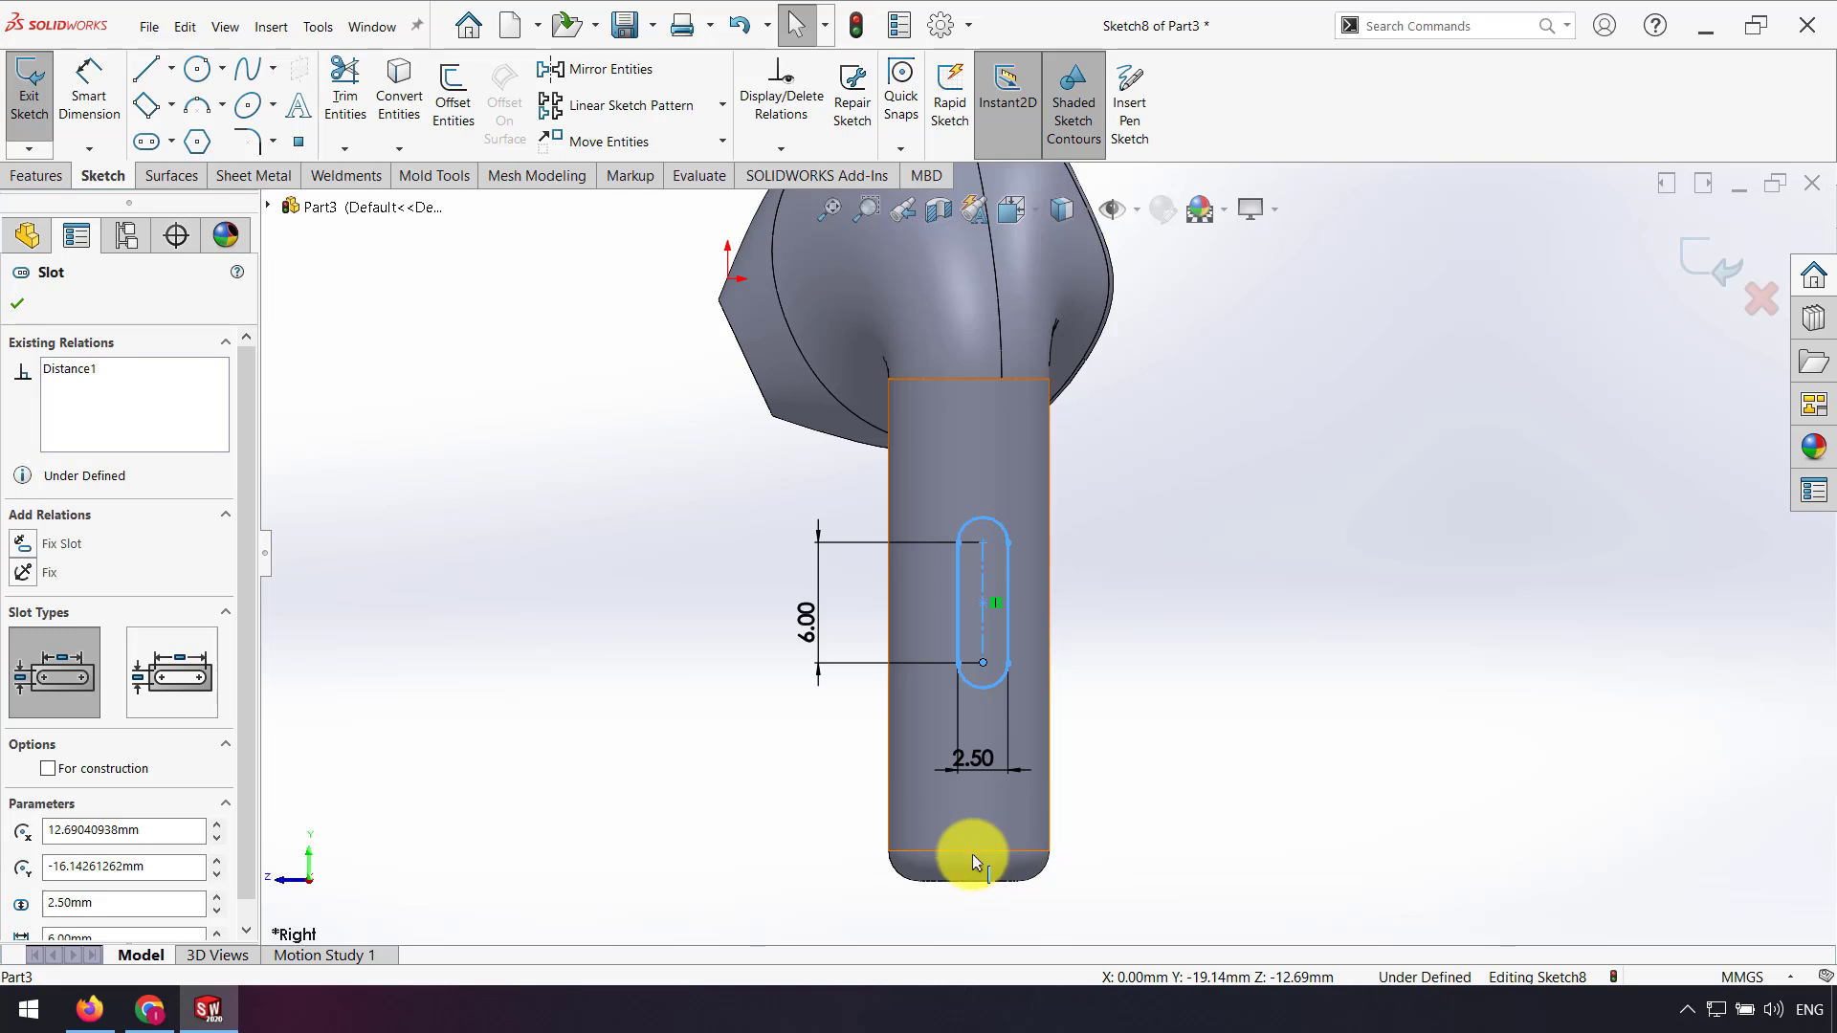
click(972, 852)
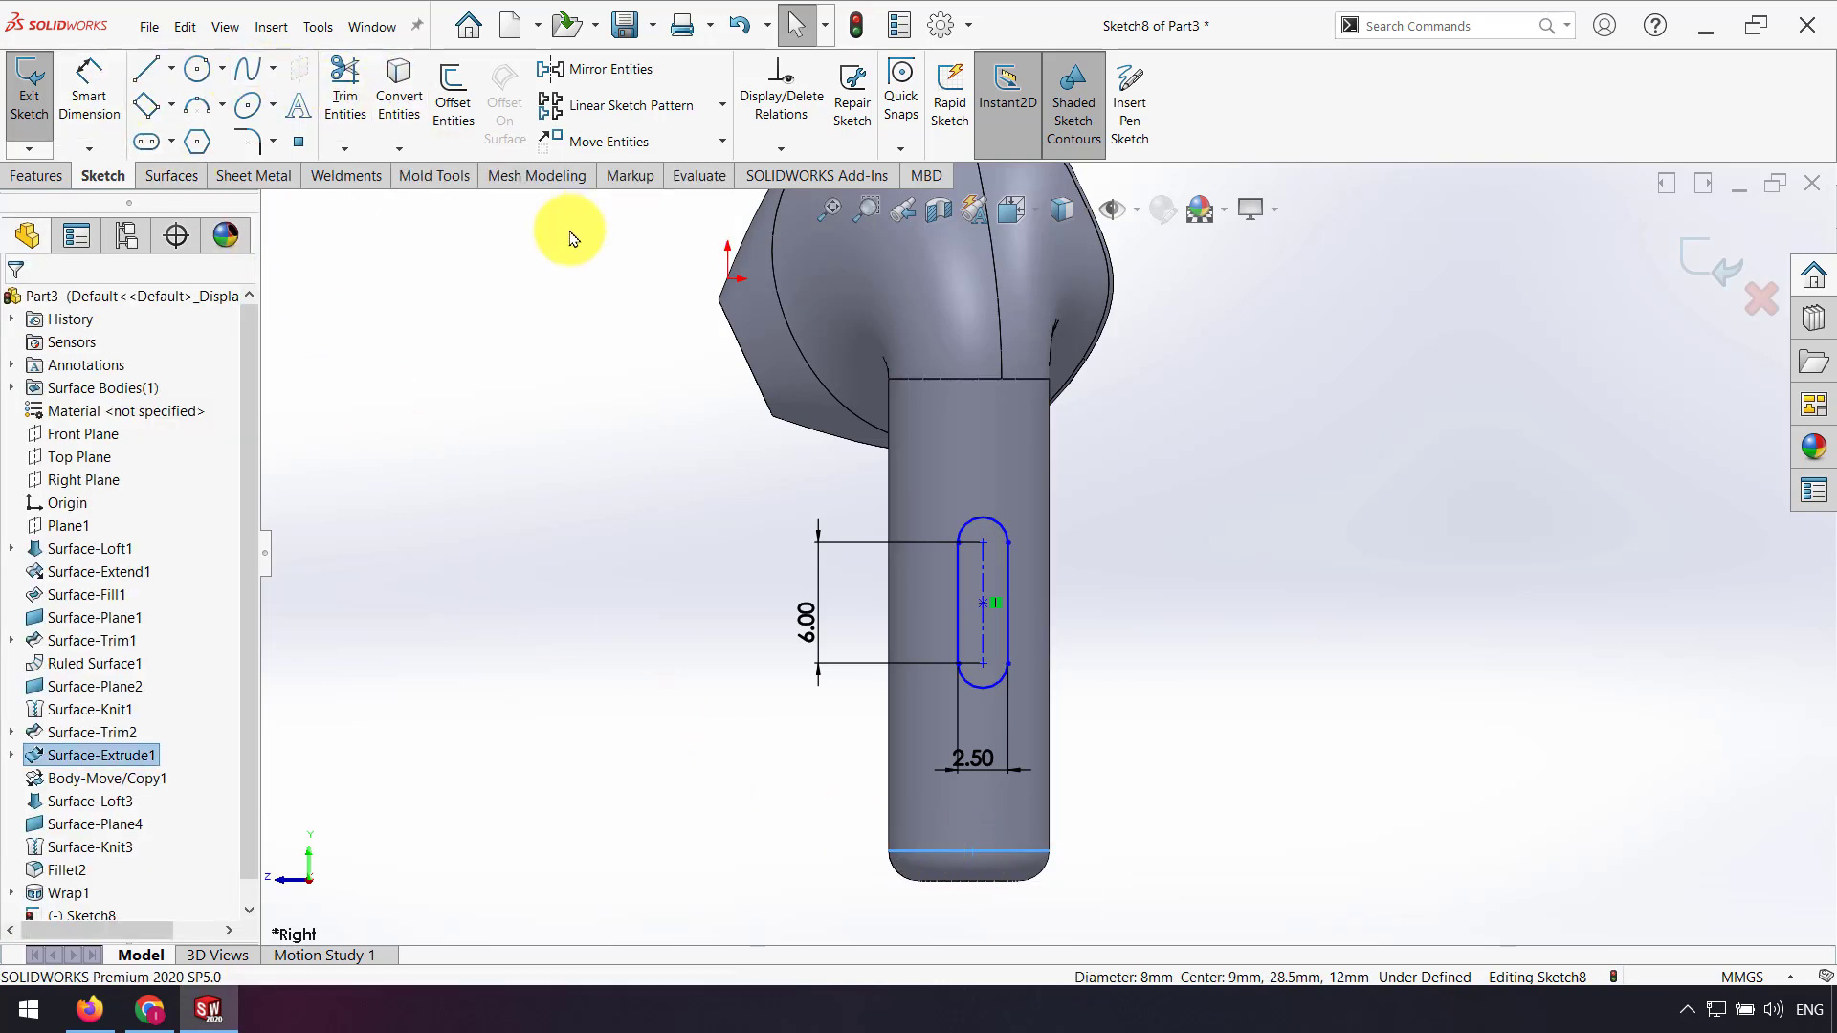
click(388, 116)
scroll(1014, 810, down, 5)
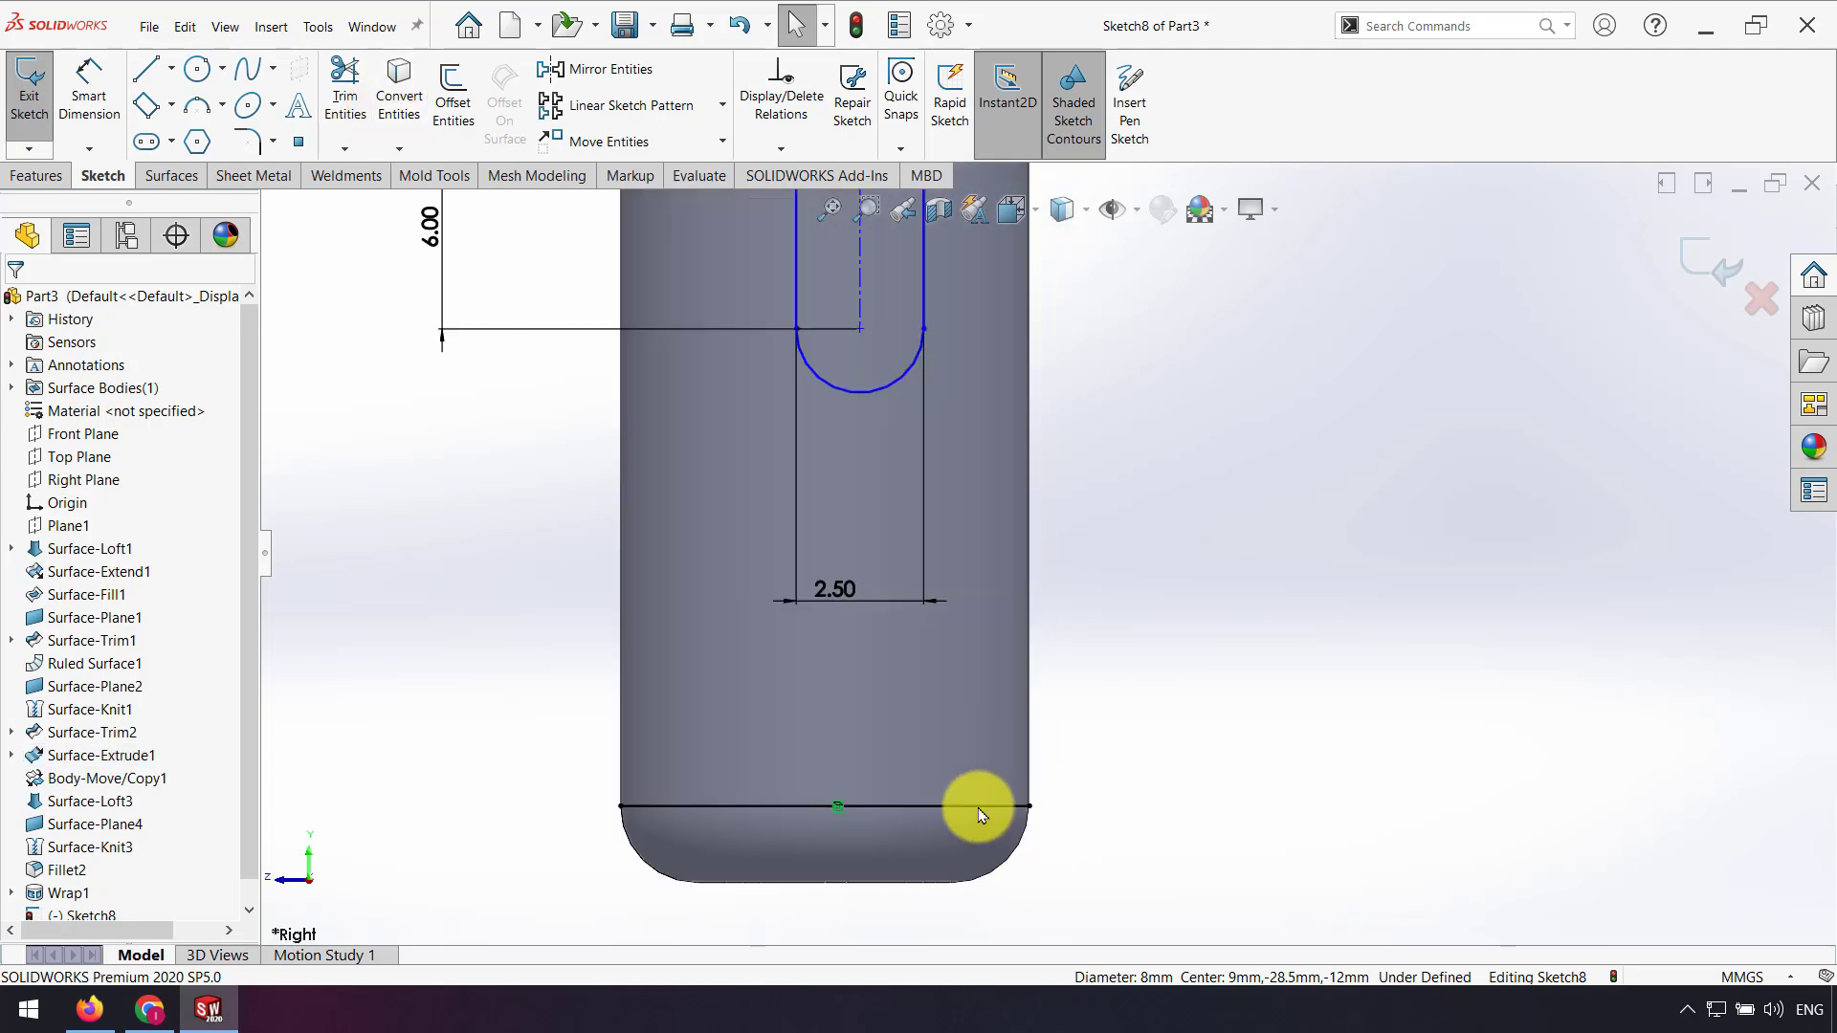
click(978, 809)
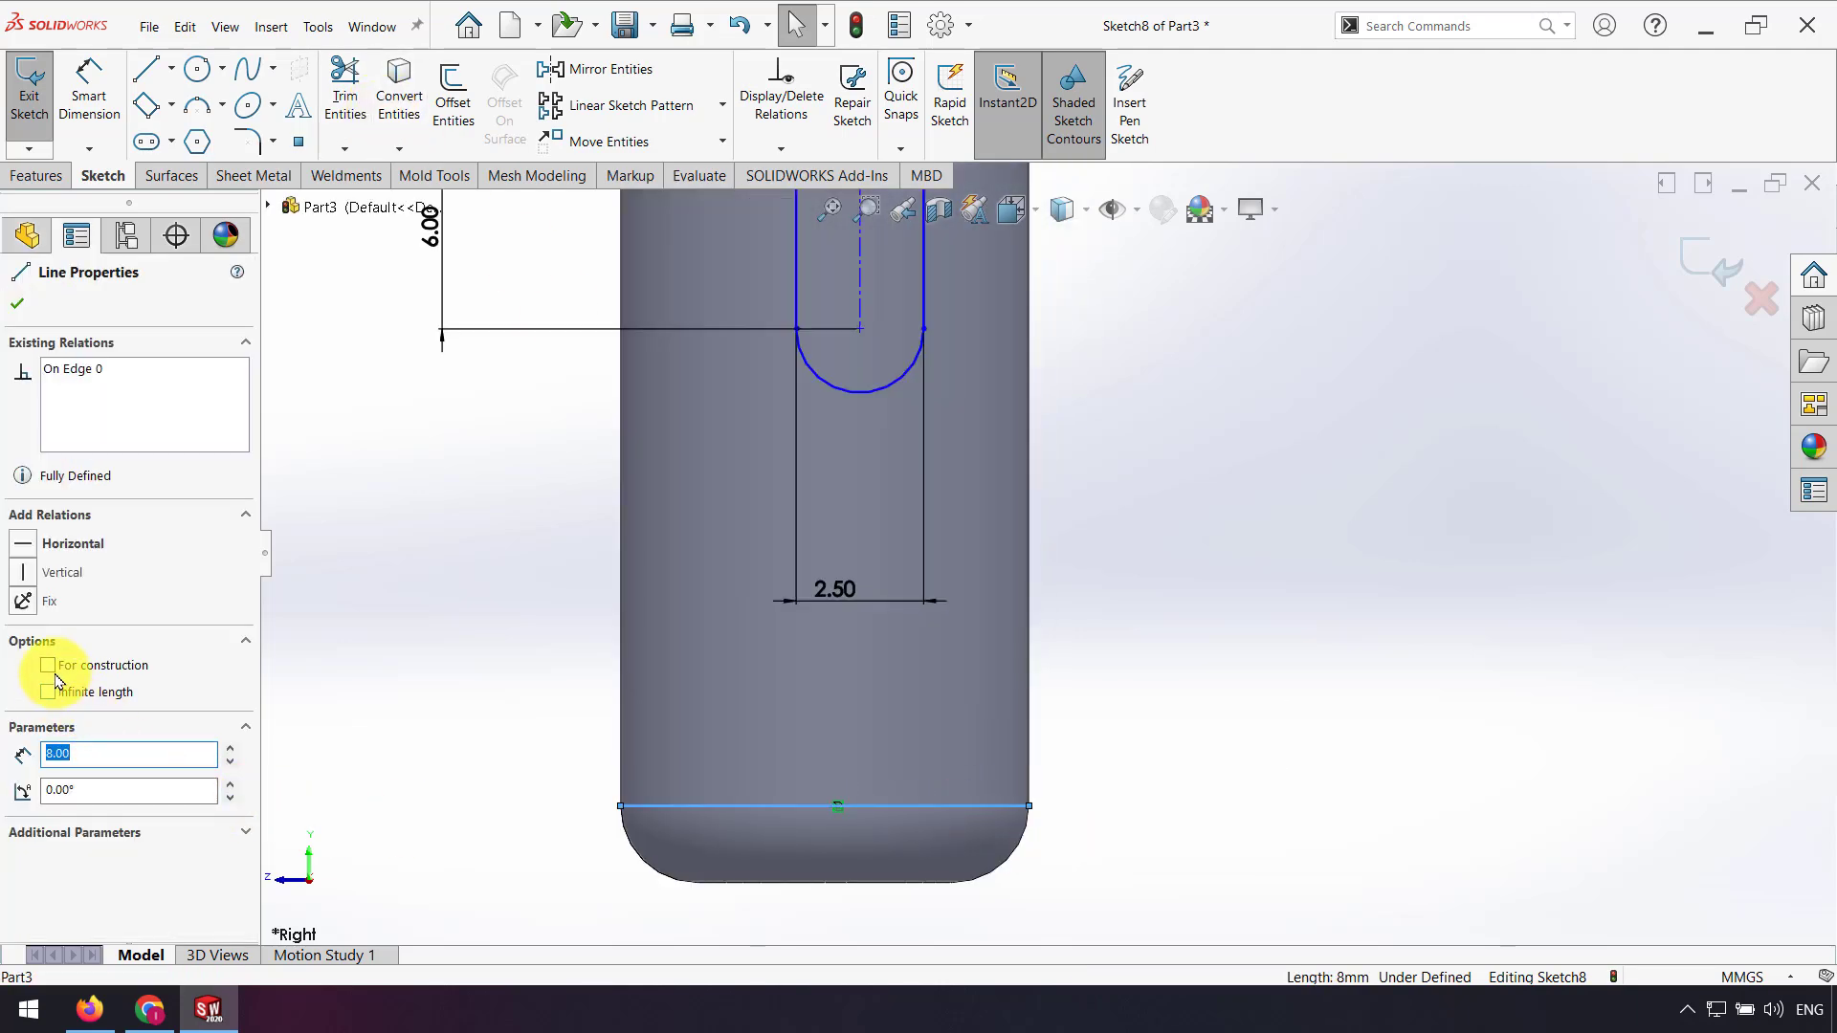
key(Escape)
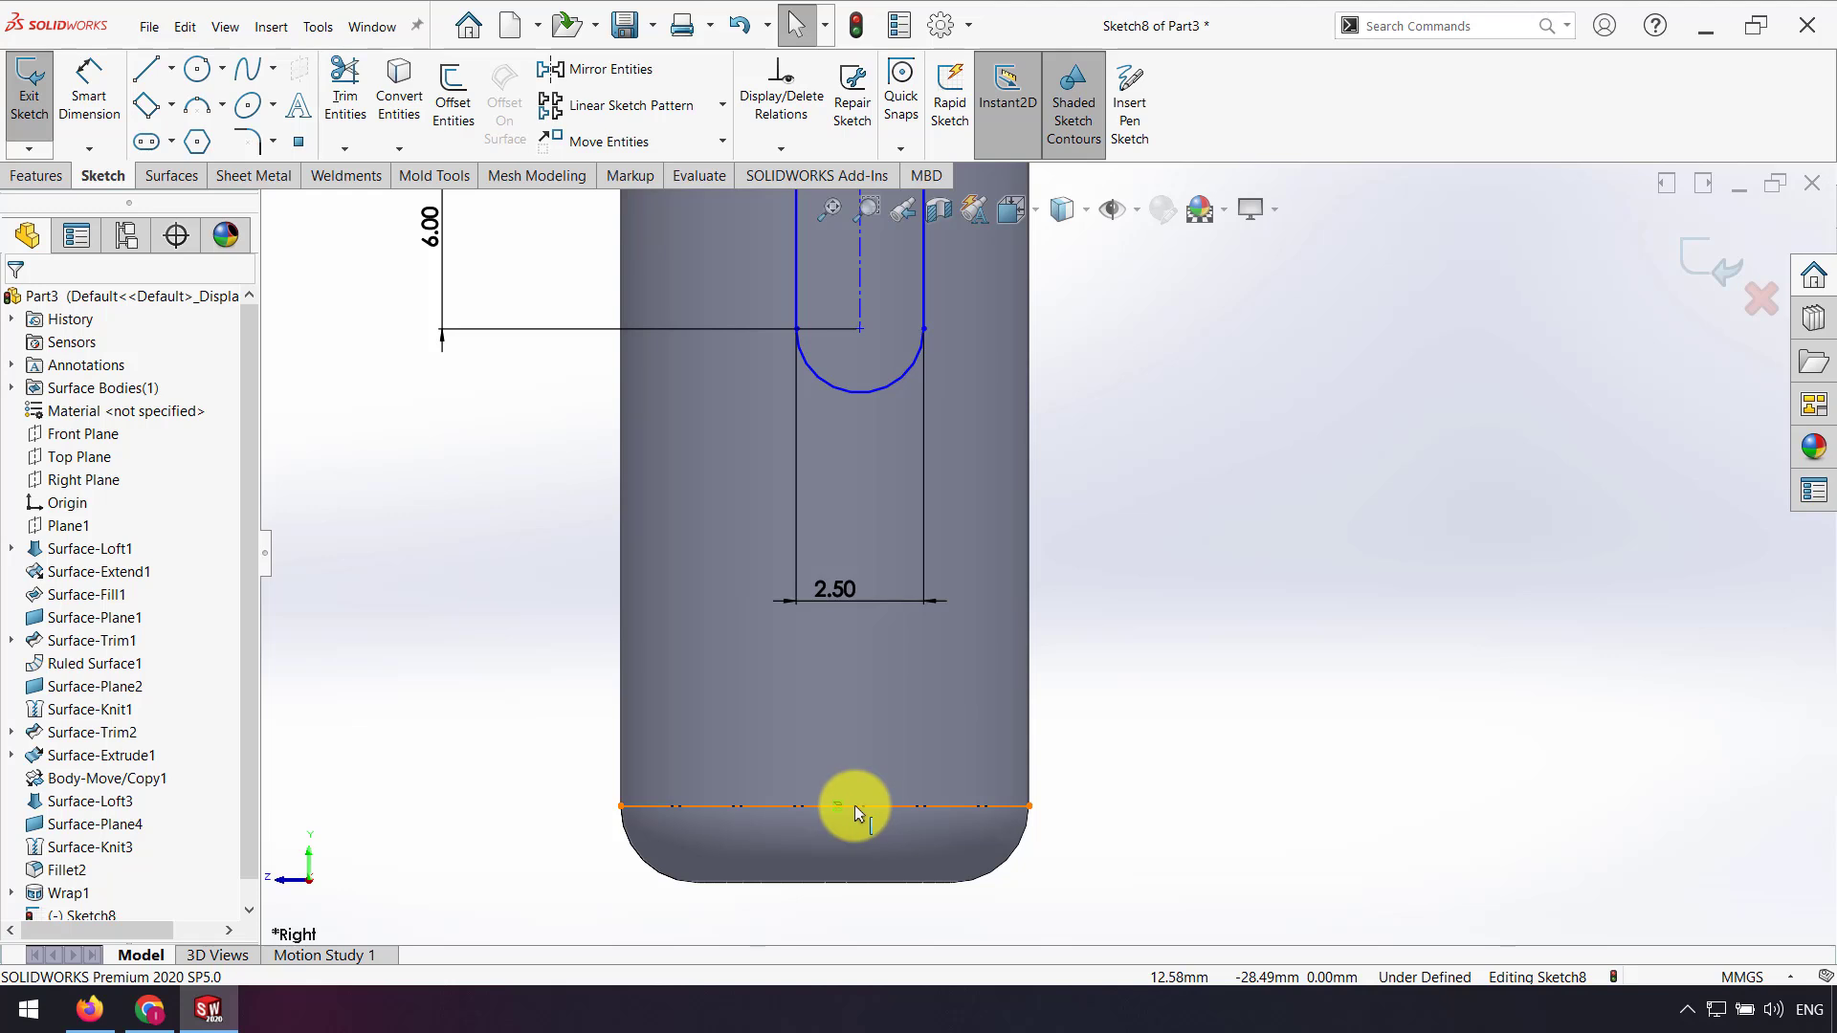
Step: Align the slot's lower arc centre with the construction line's midpoint using a Vertical relation
click(823, 806)
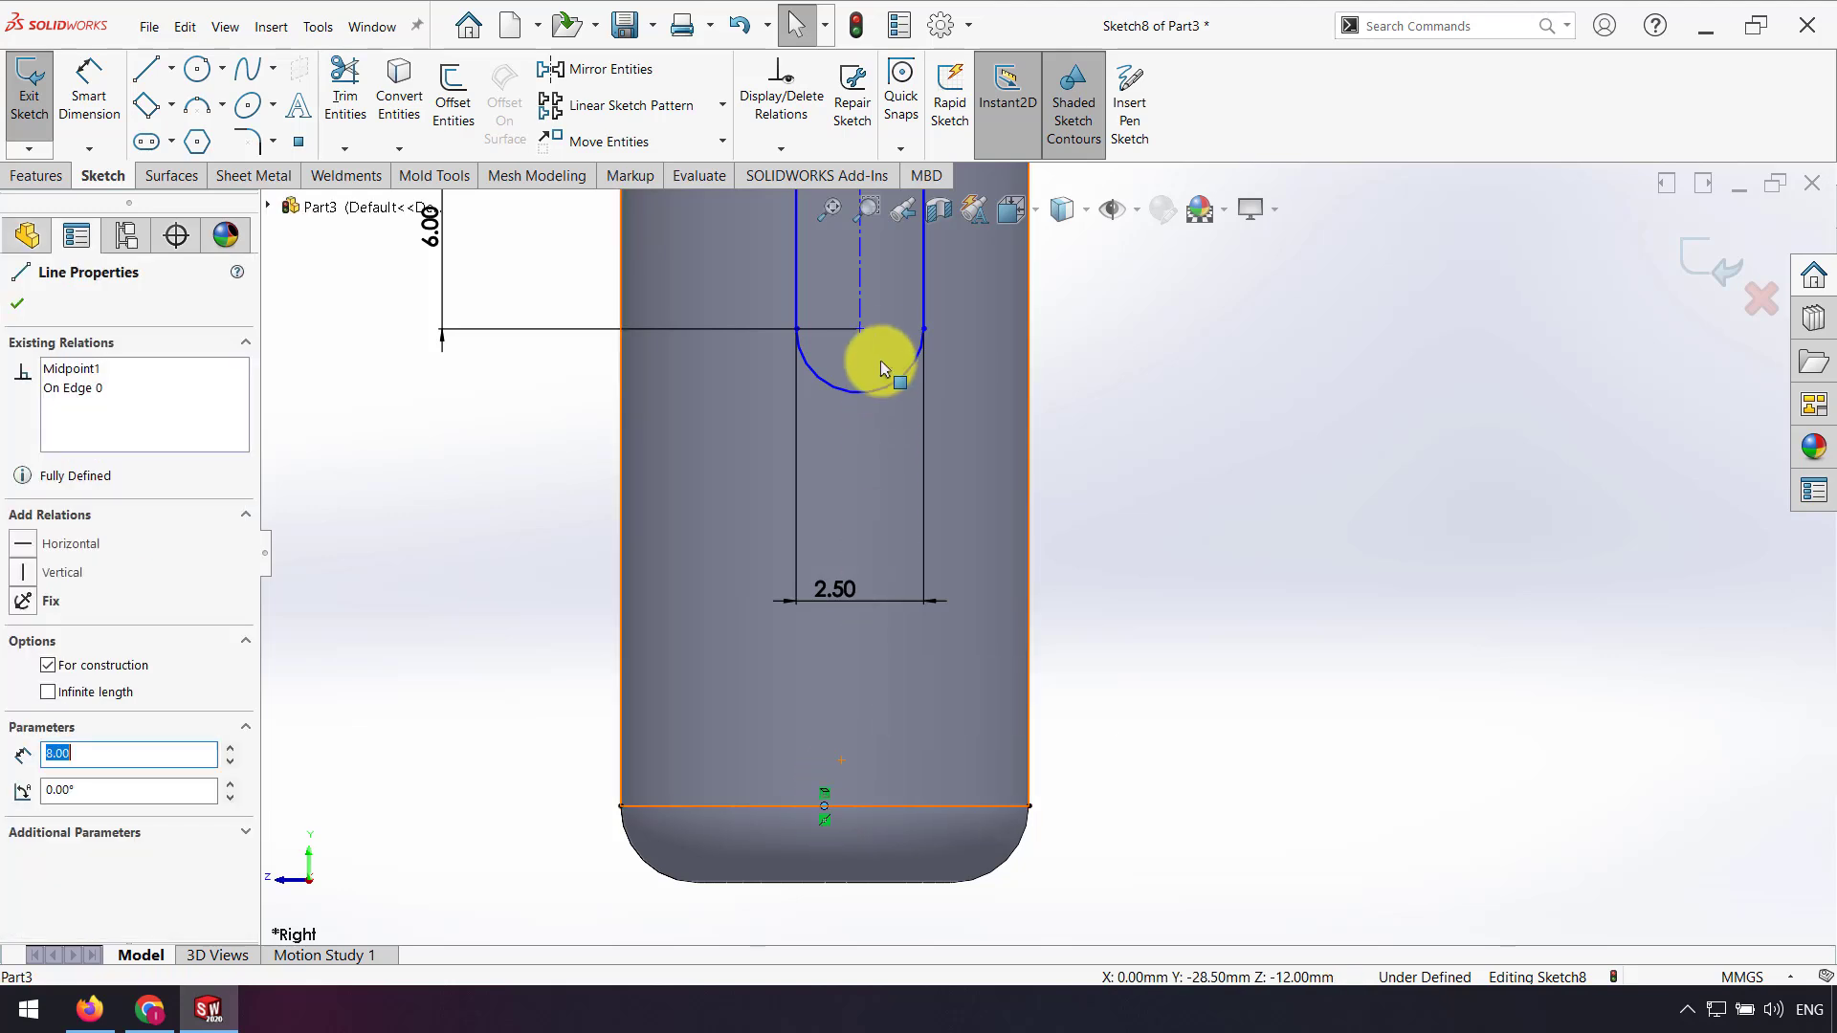
click(869, 373)
ctrl+click(859, 328)
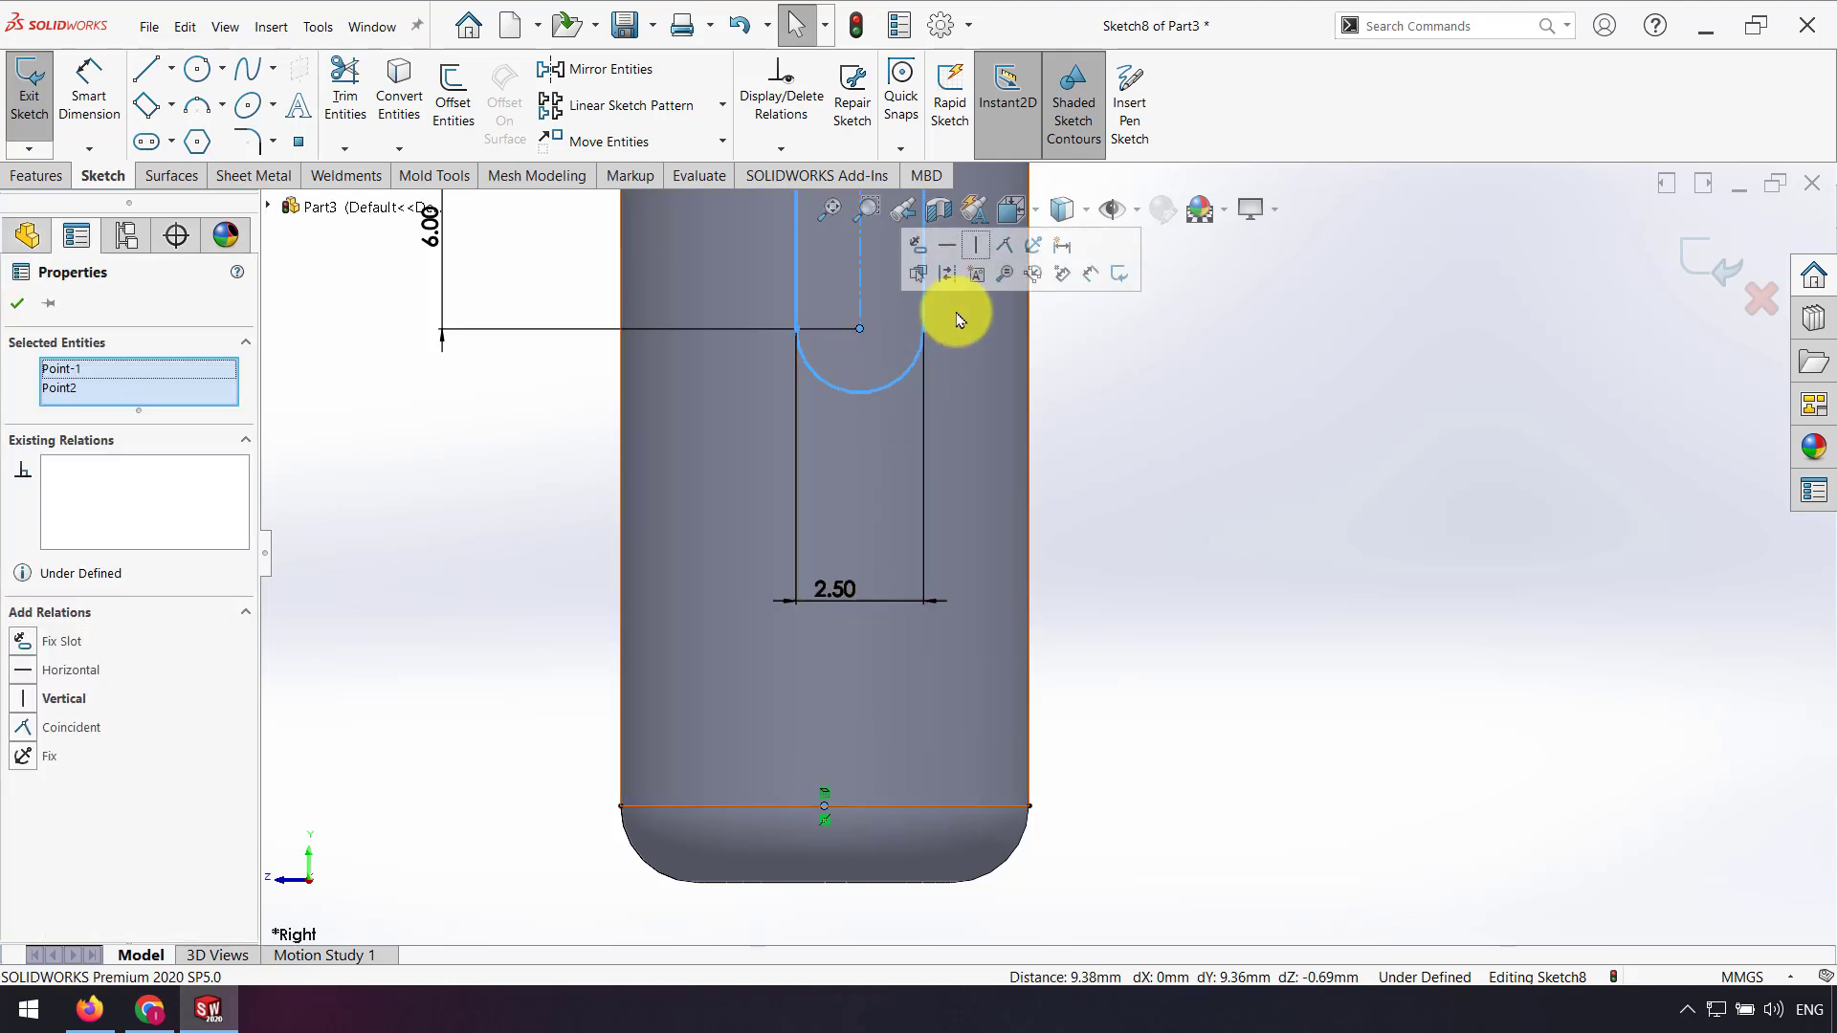
click(976, 255)
key(Escape)
scroll(1129, 569, up, 4)
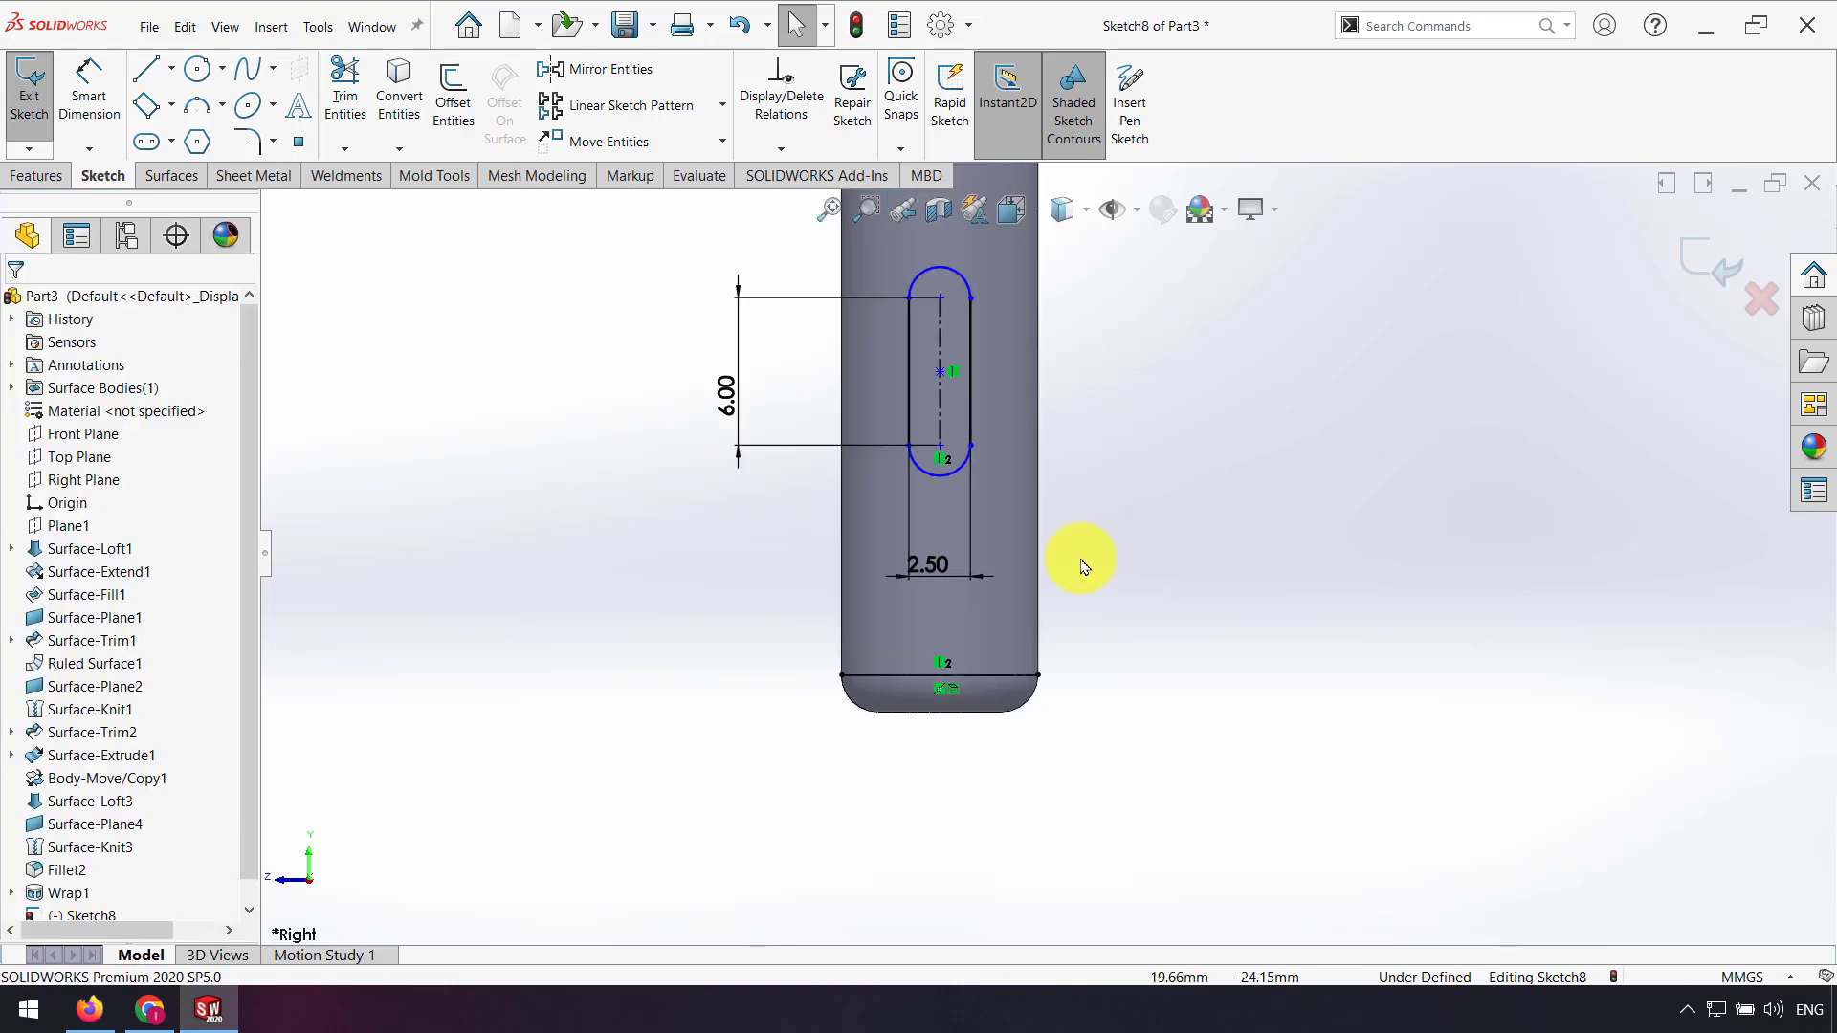
Step: Dimension the distance from the slot's lower arc centre to the construction line, set it to 8 mm, and exit the sketch
click(89, 91)
click(940, 444)
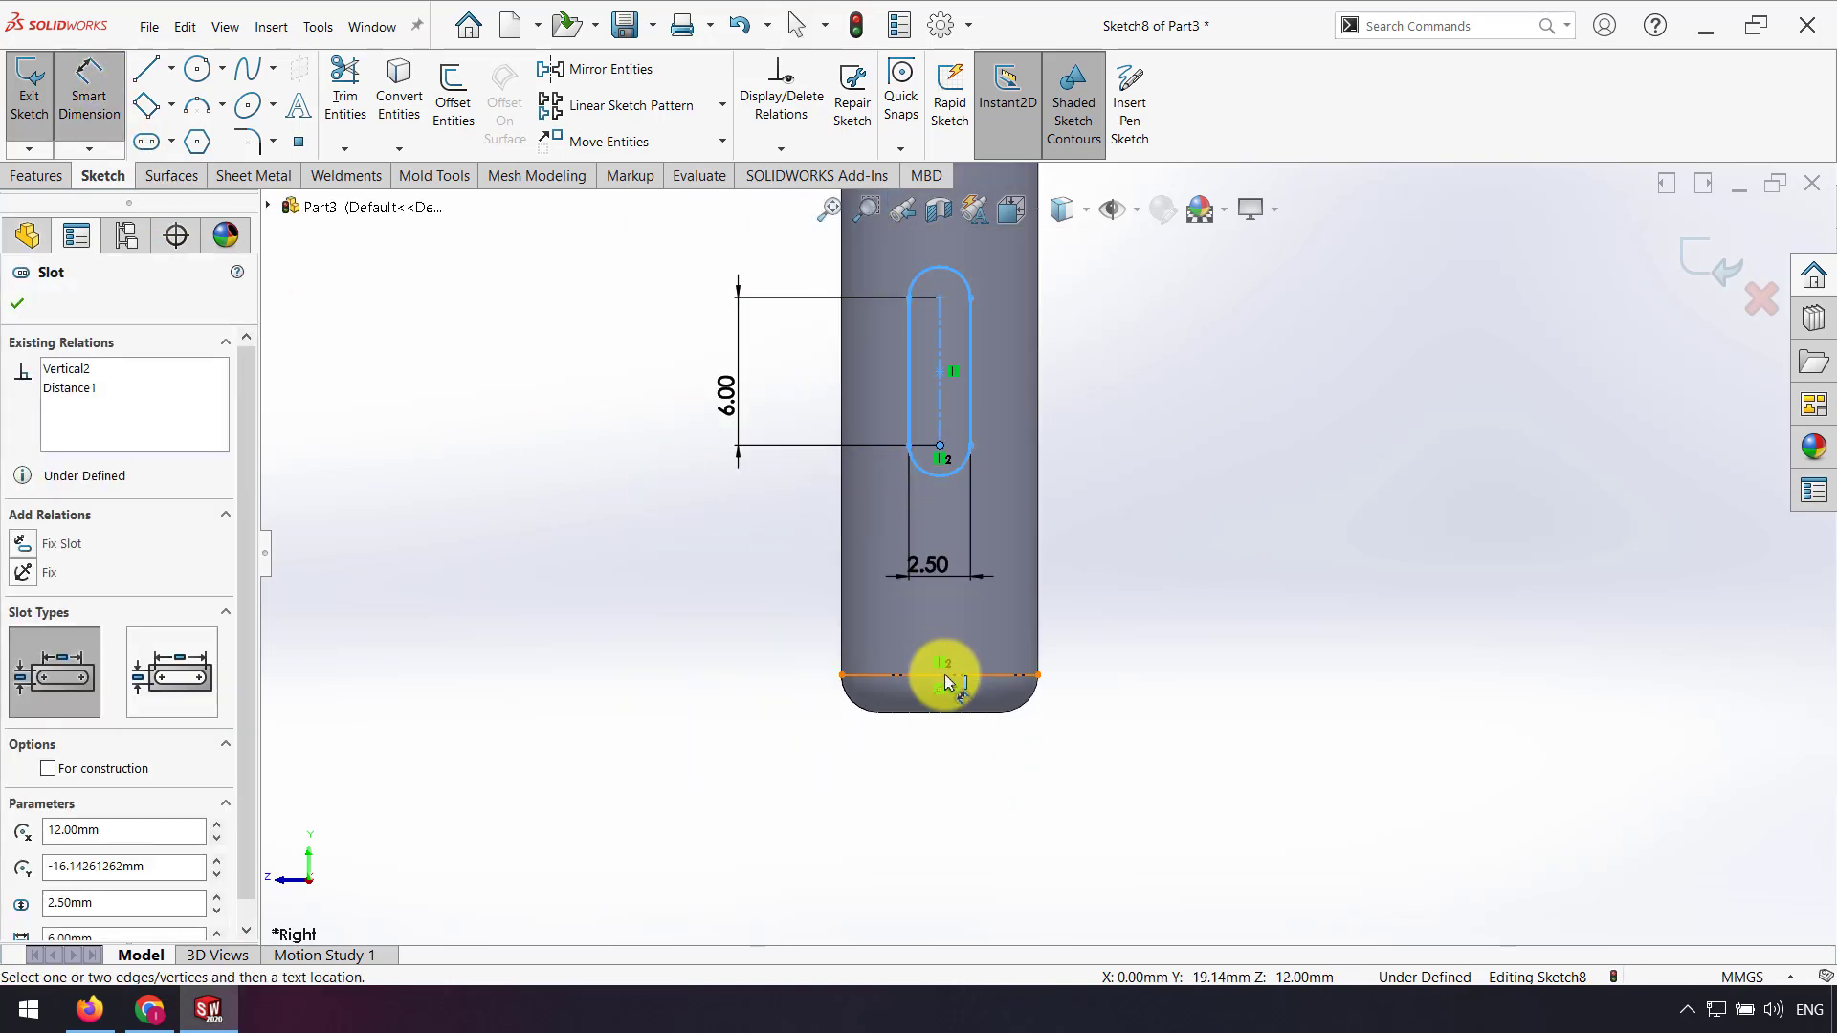
click(943, 673)
click(1169, 615)
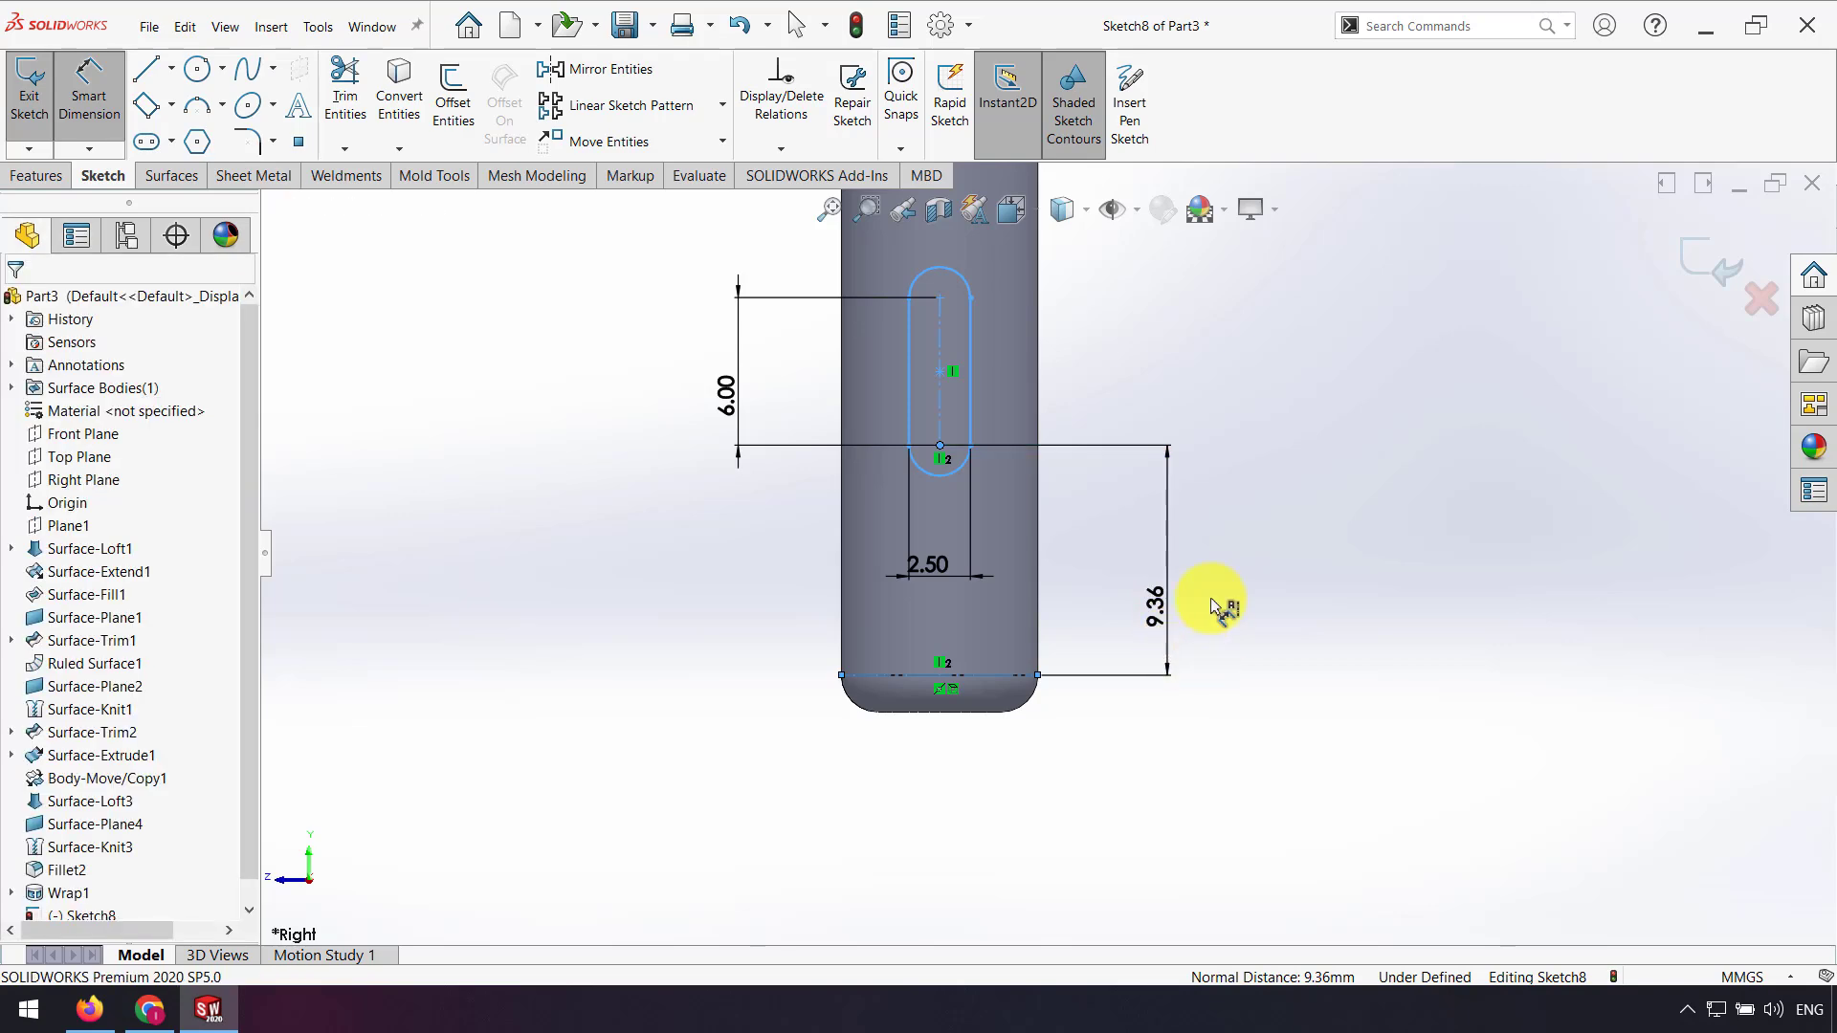
scroll(1151, 402, up, 3)
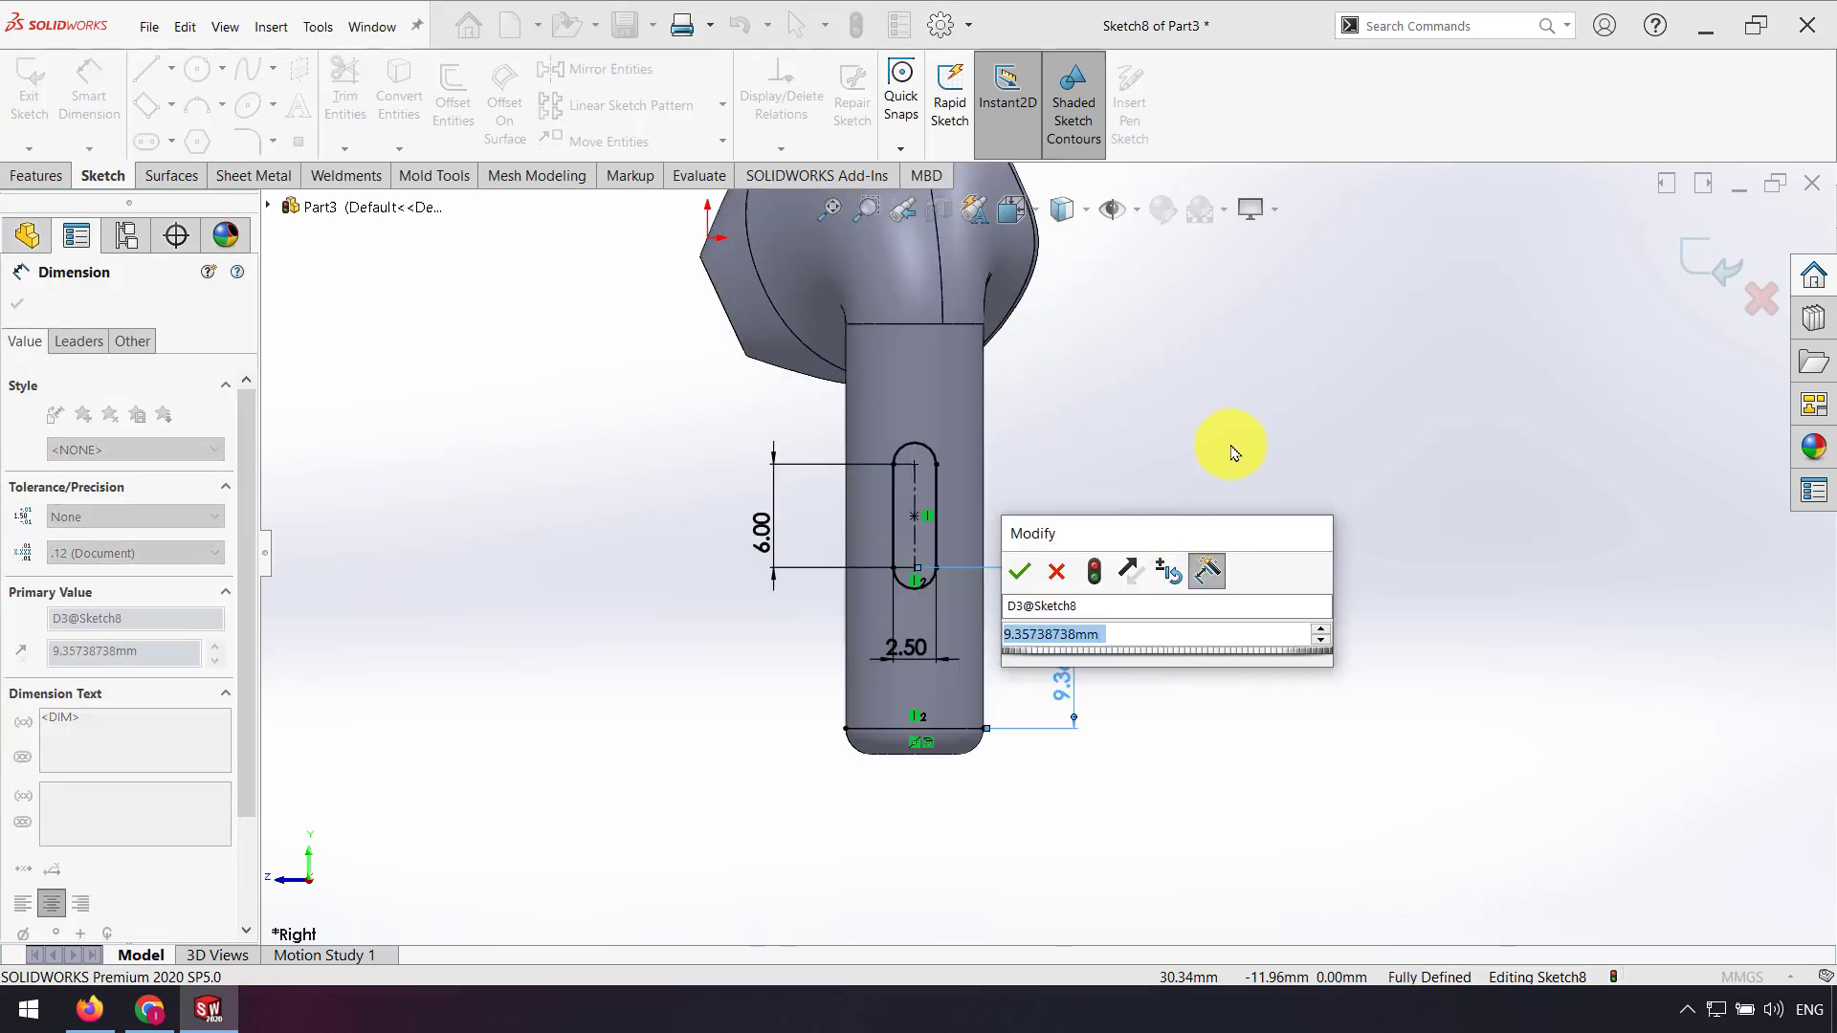
text(8)
key(Return)
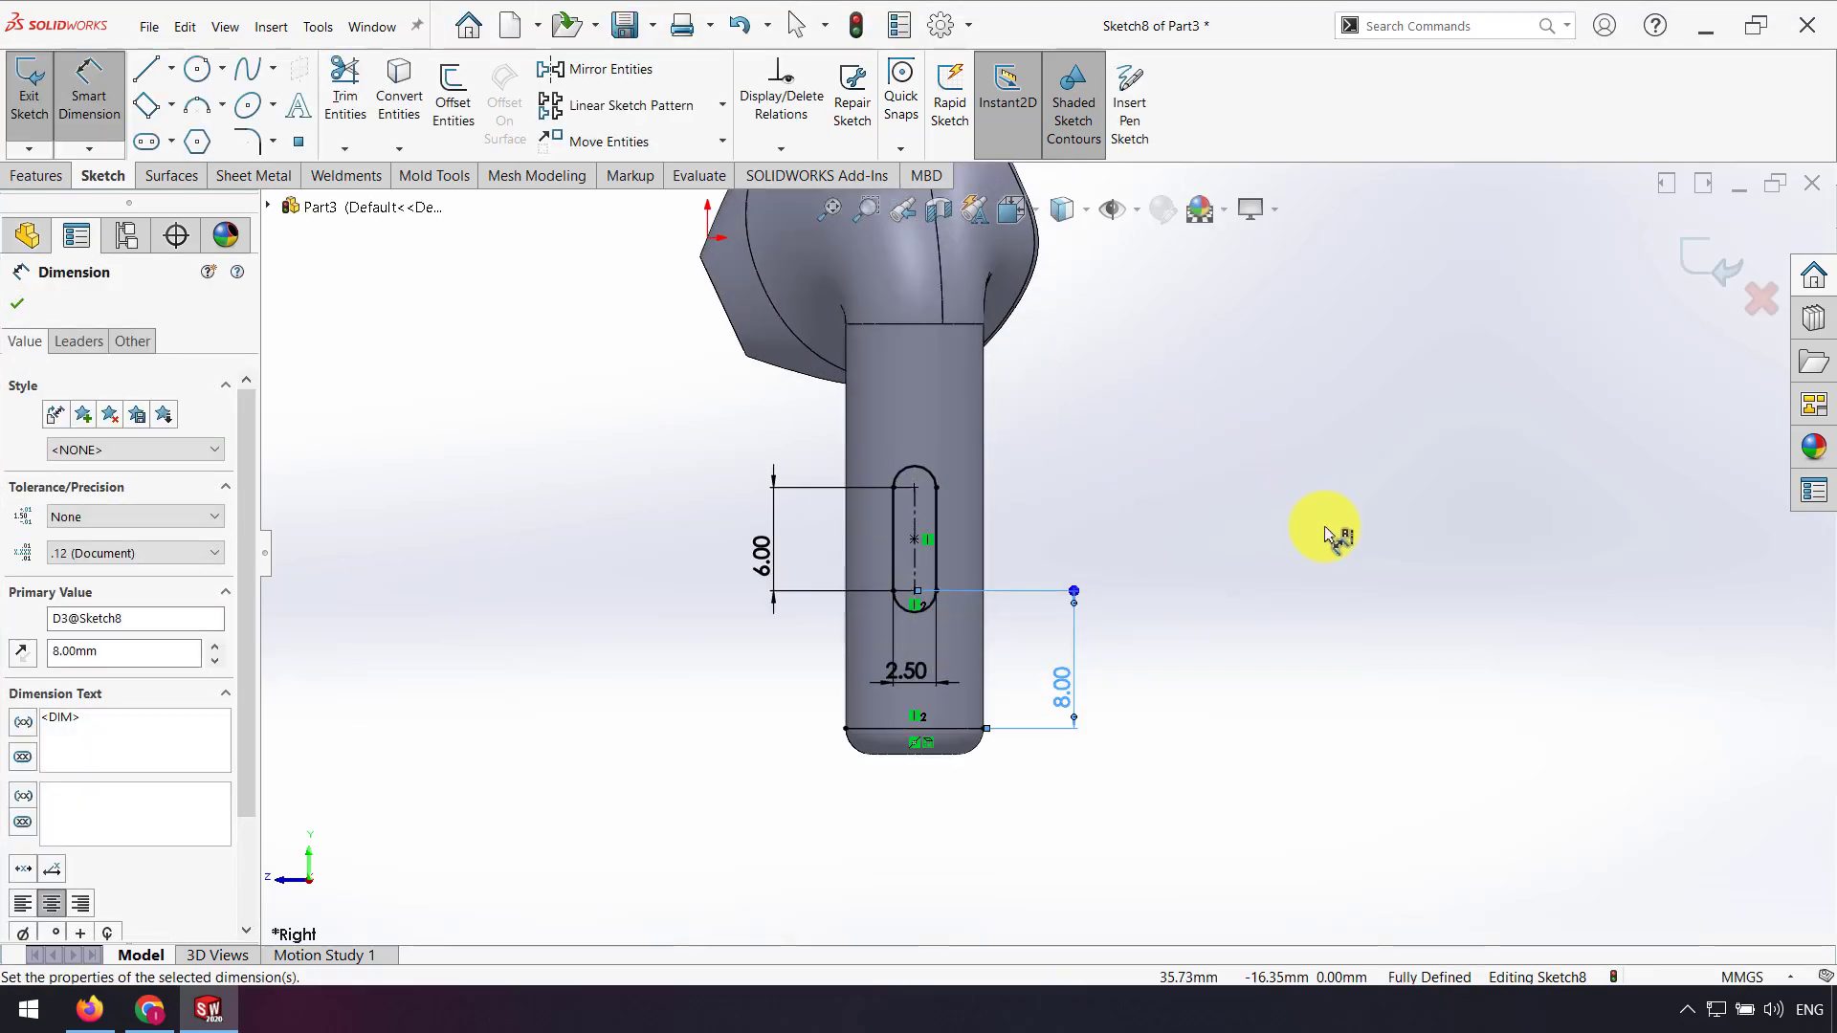
click(1712, 262)
click(1715, 258)
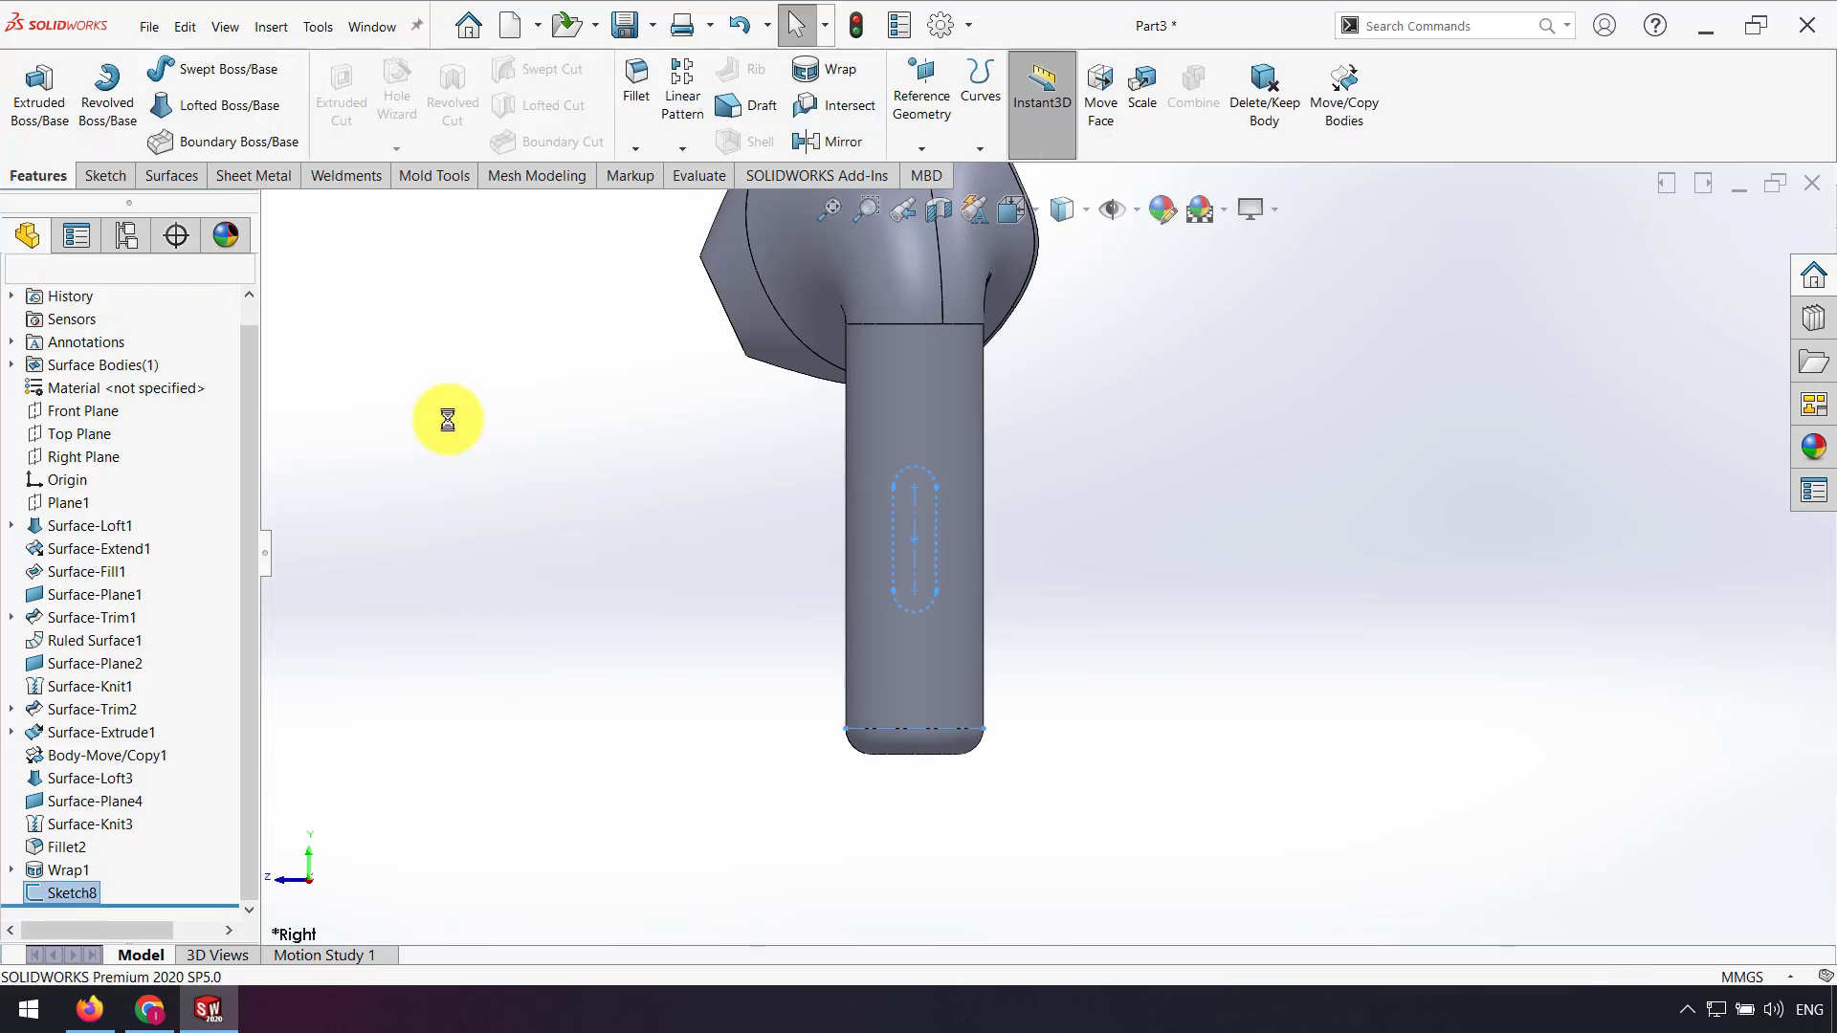
click(818, 65)
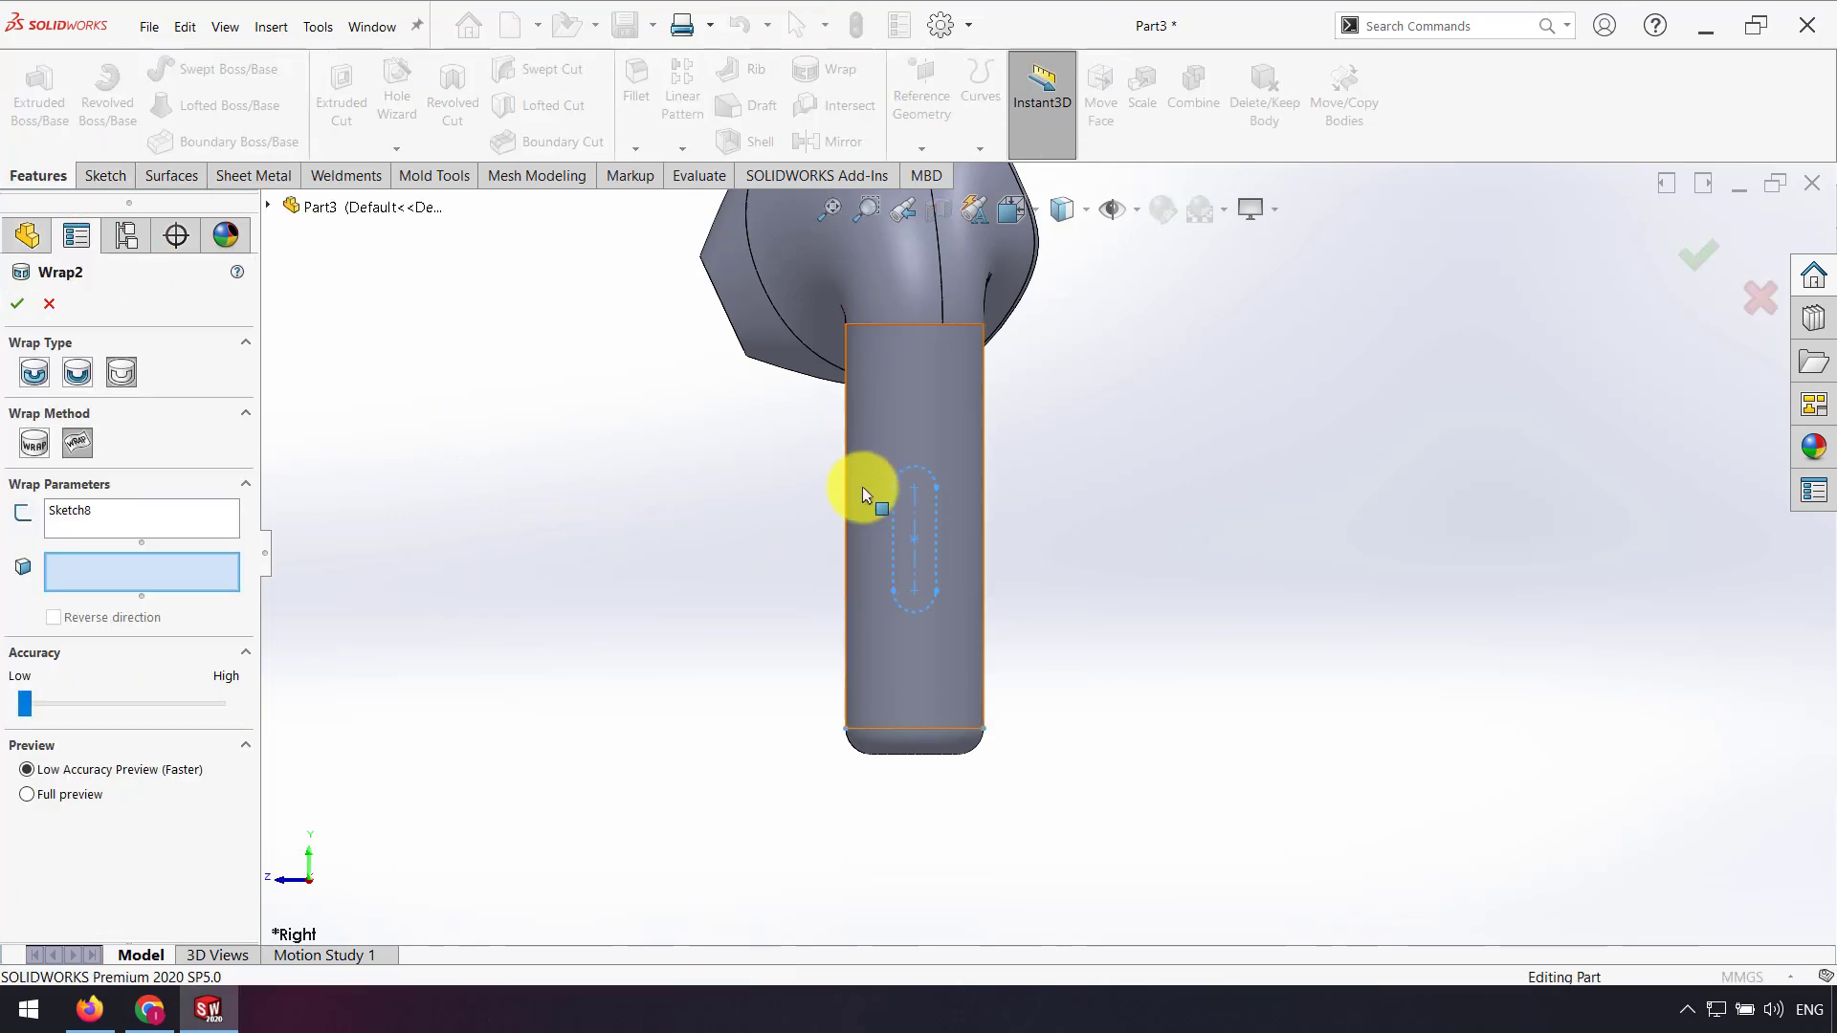
middle_drag(863, 486, 925, 513)
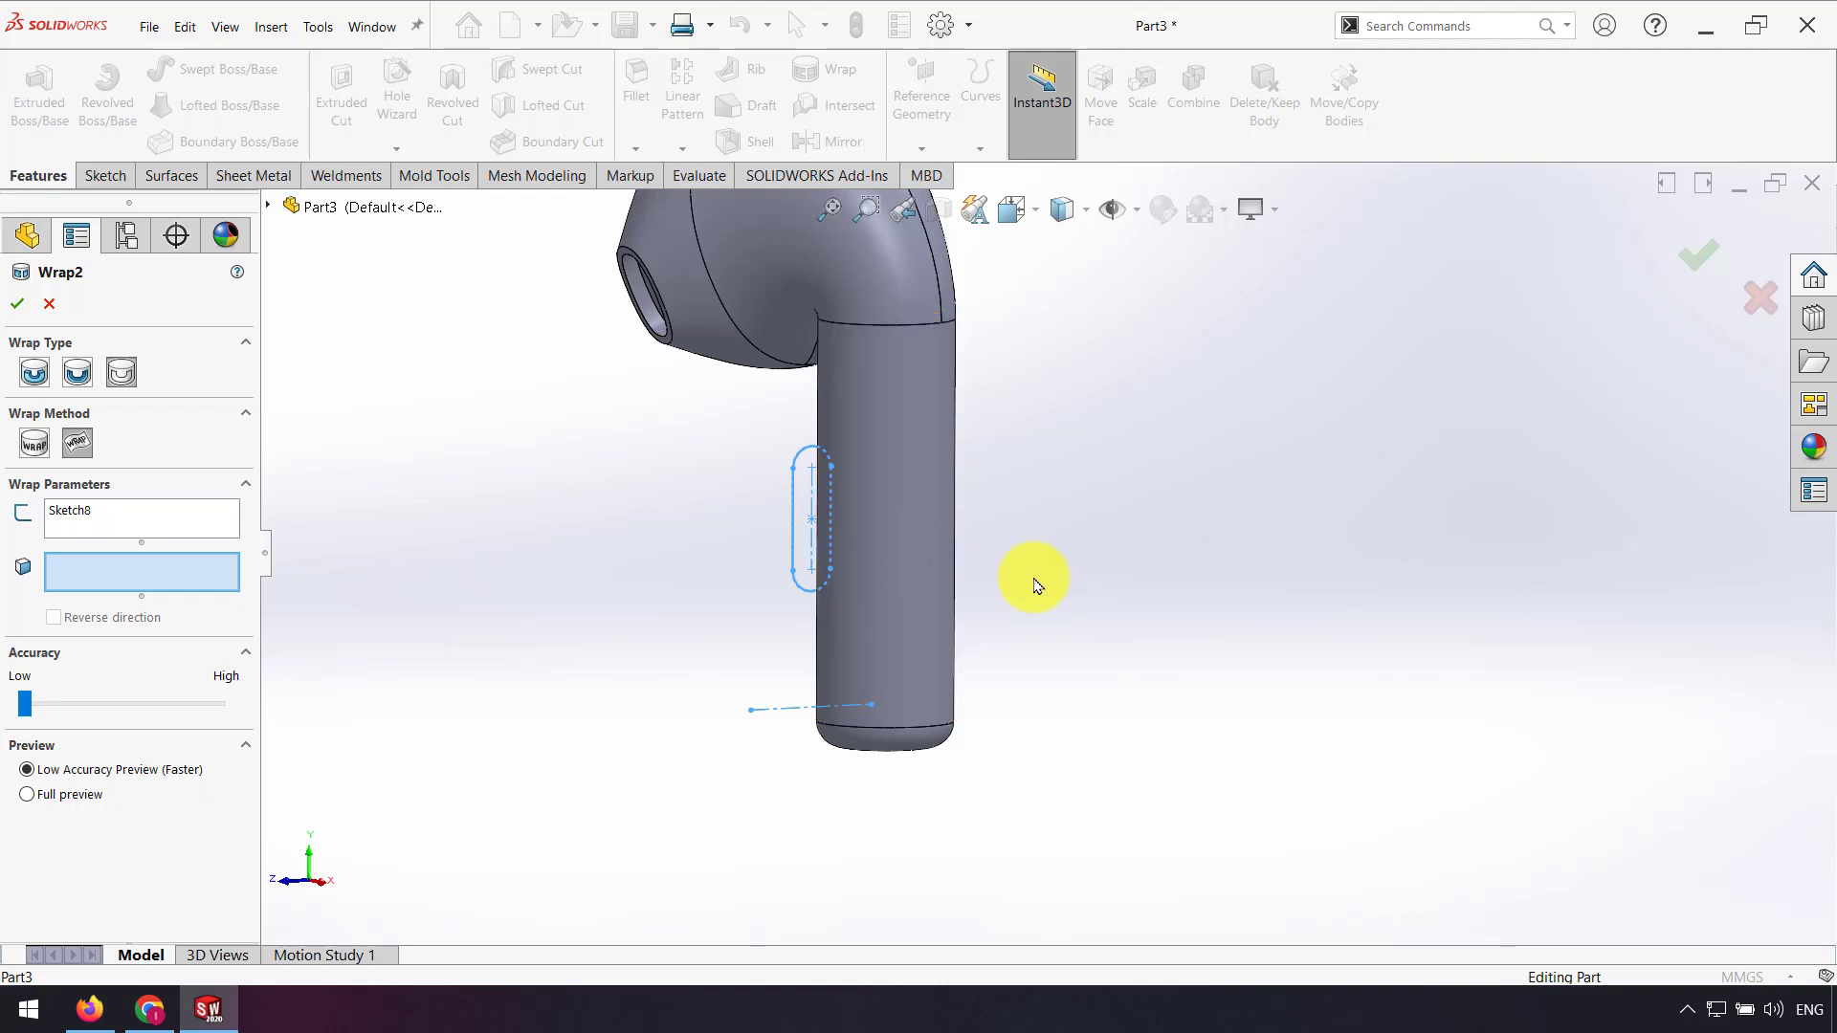
click(898, 594)
middle_drag(911, 623, 976, 624)
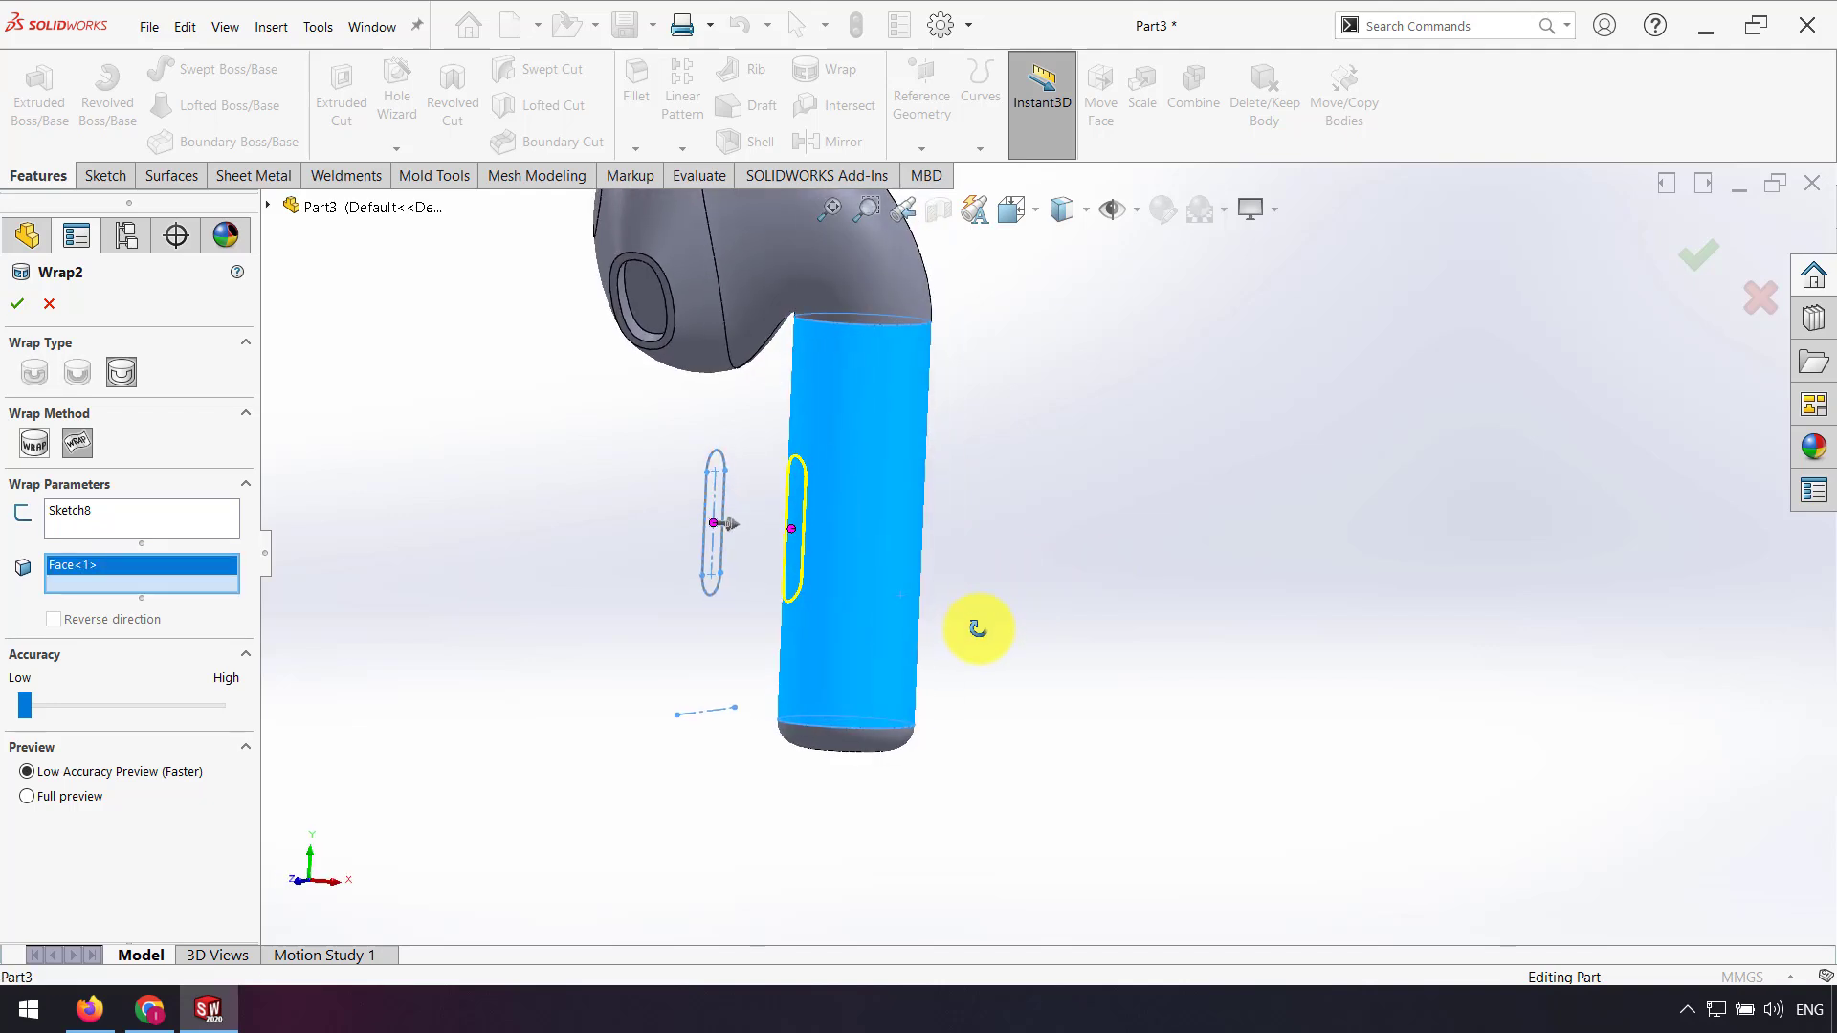
click(894, 591)
click(901, 594)
mouse_move(1051, 587)
middle_down()
mouse_move(720, 612)
mouse_move(927, 643)
mouse_move(775, 623)
mouse_move(858, 646)
mouse_move(813, 656)
middle_up()
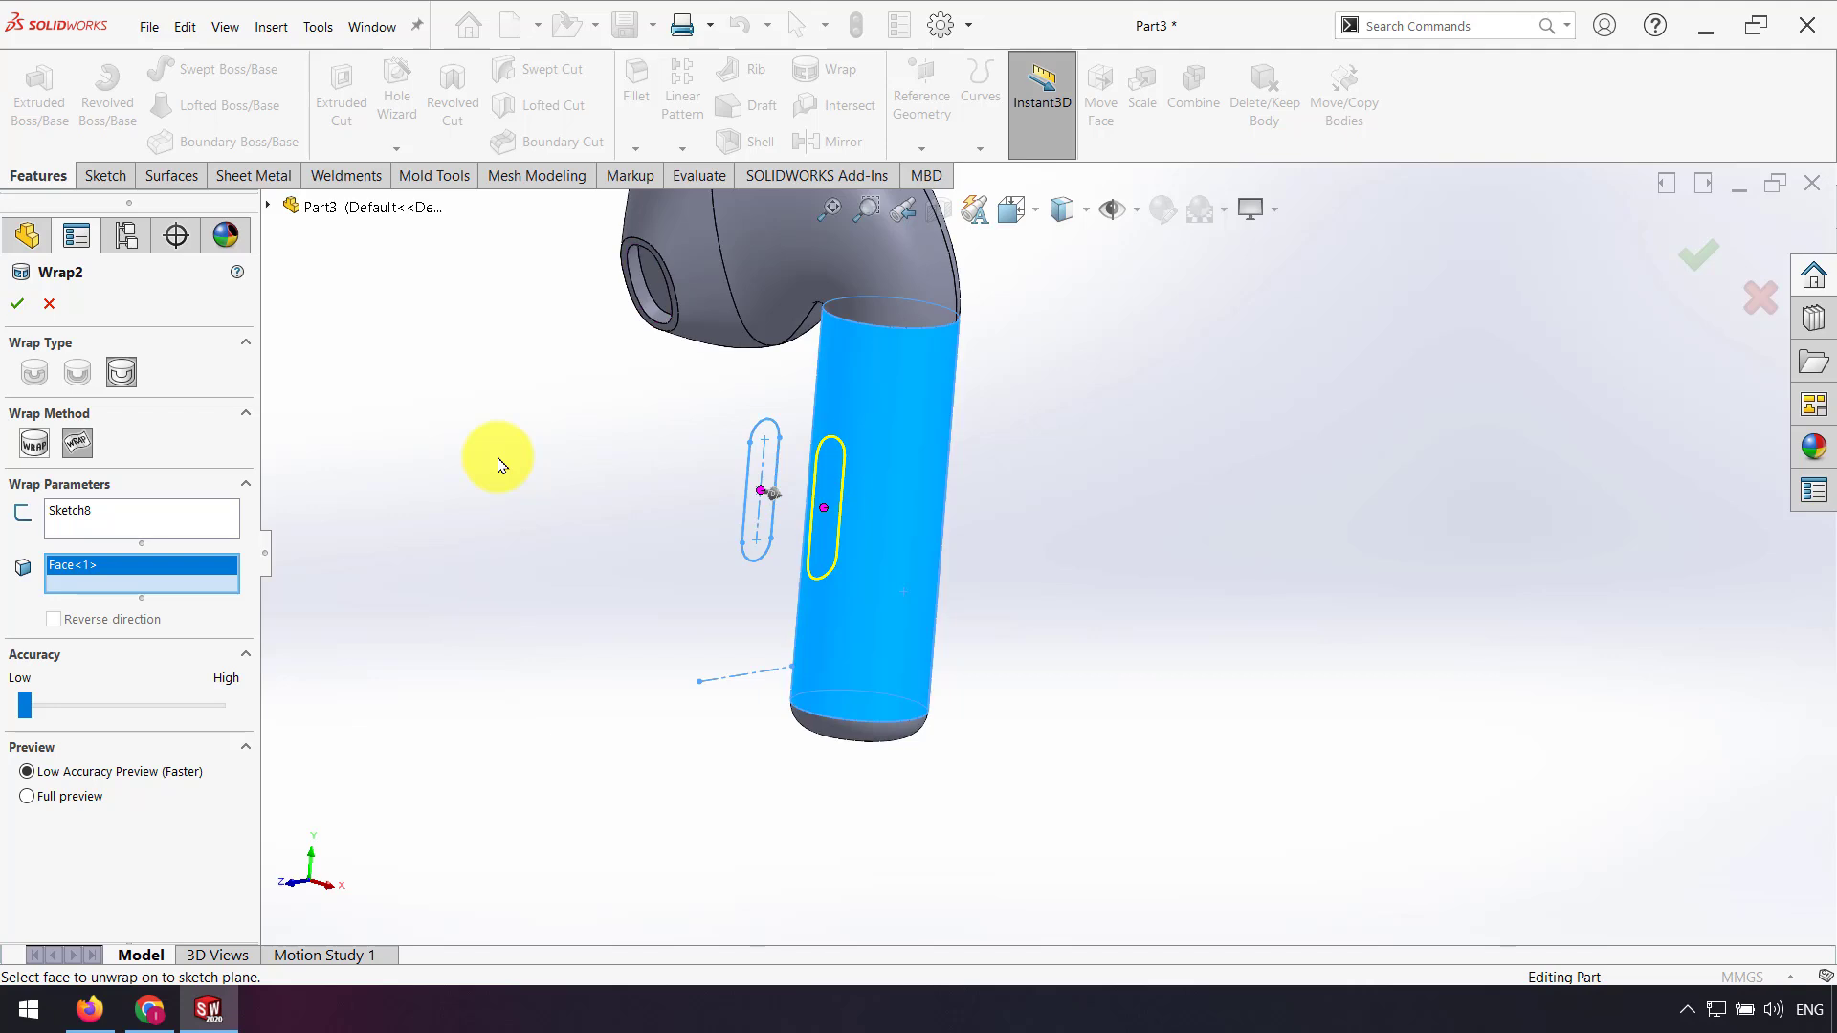
key(Escape)
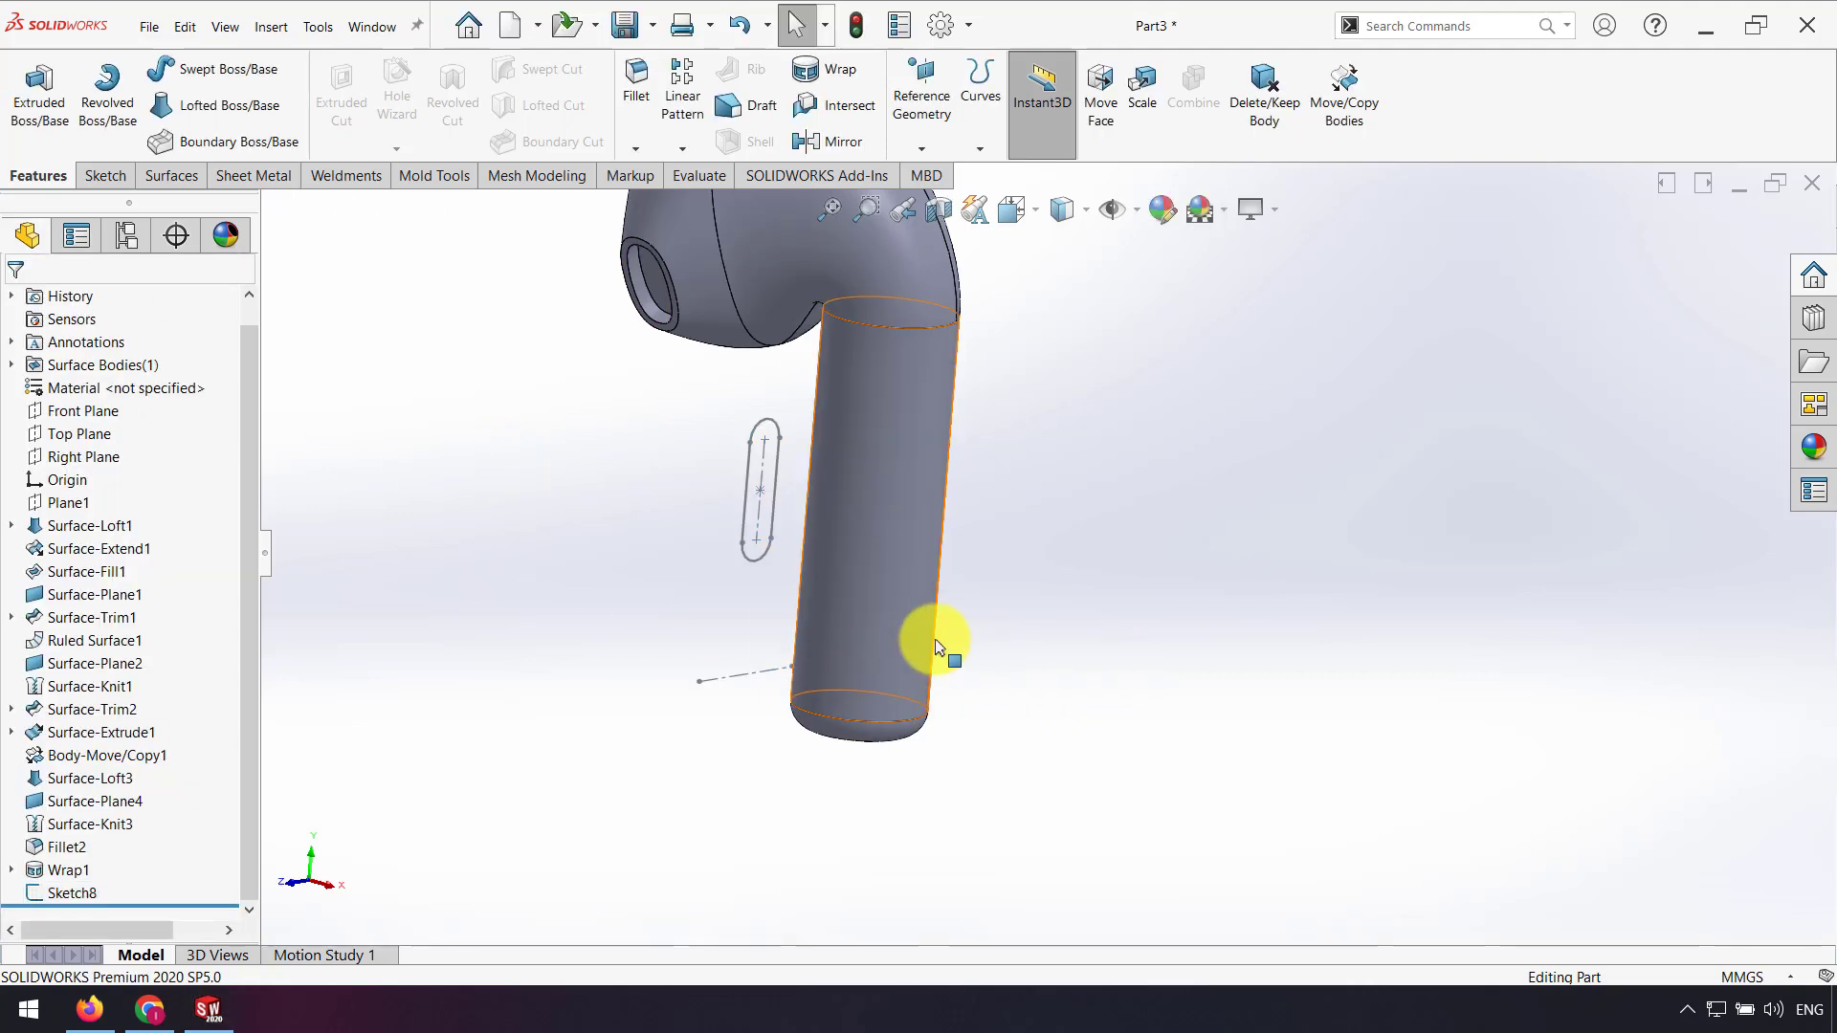
Step: Create a reference plane parallel to the Right Plane, offset 20 mm to the outer side of the stem
middle_drag(940, 636, 609, 608)
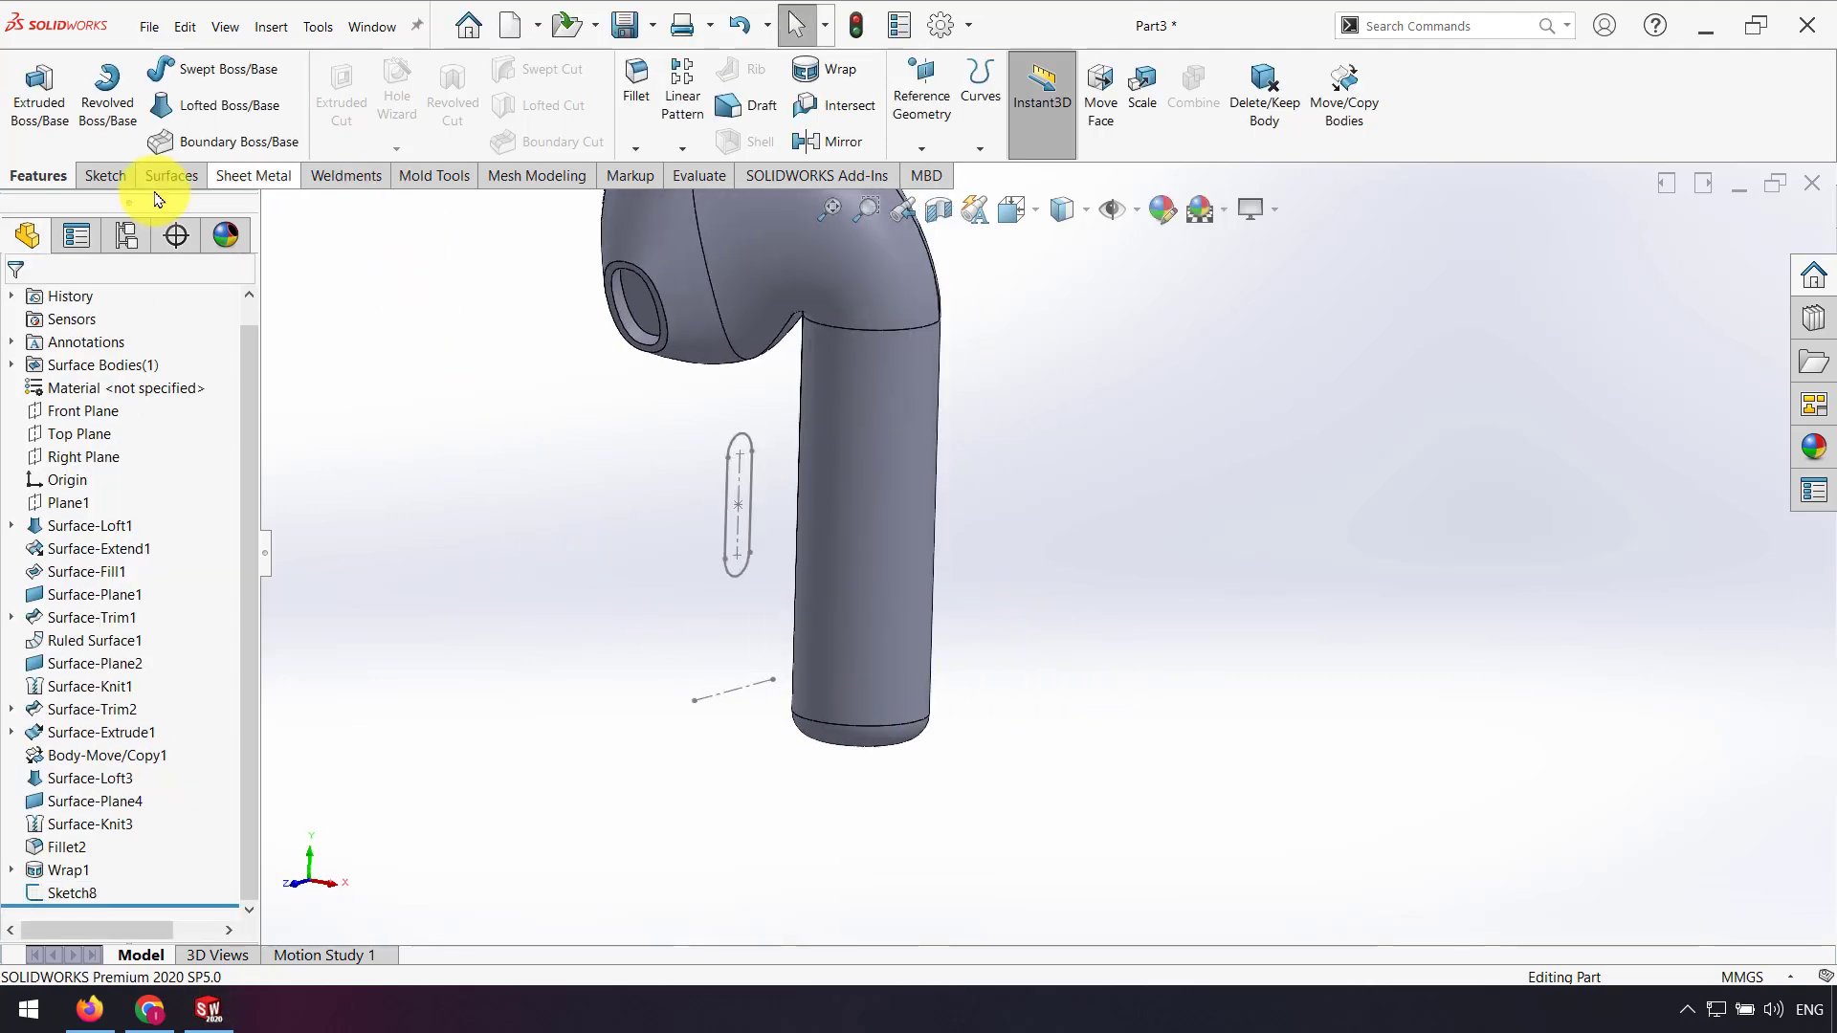
click(924, 144)
click(939, 181)
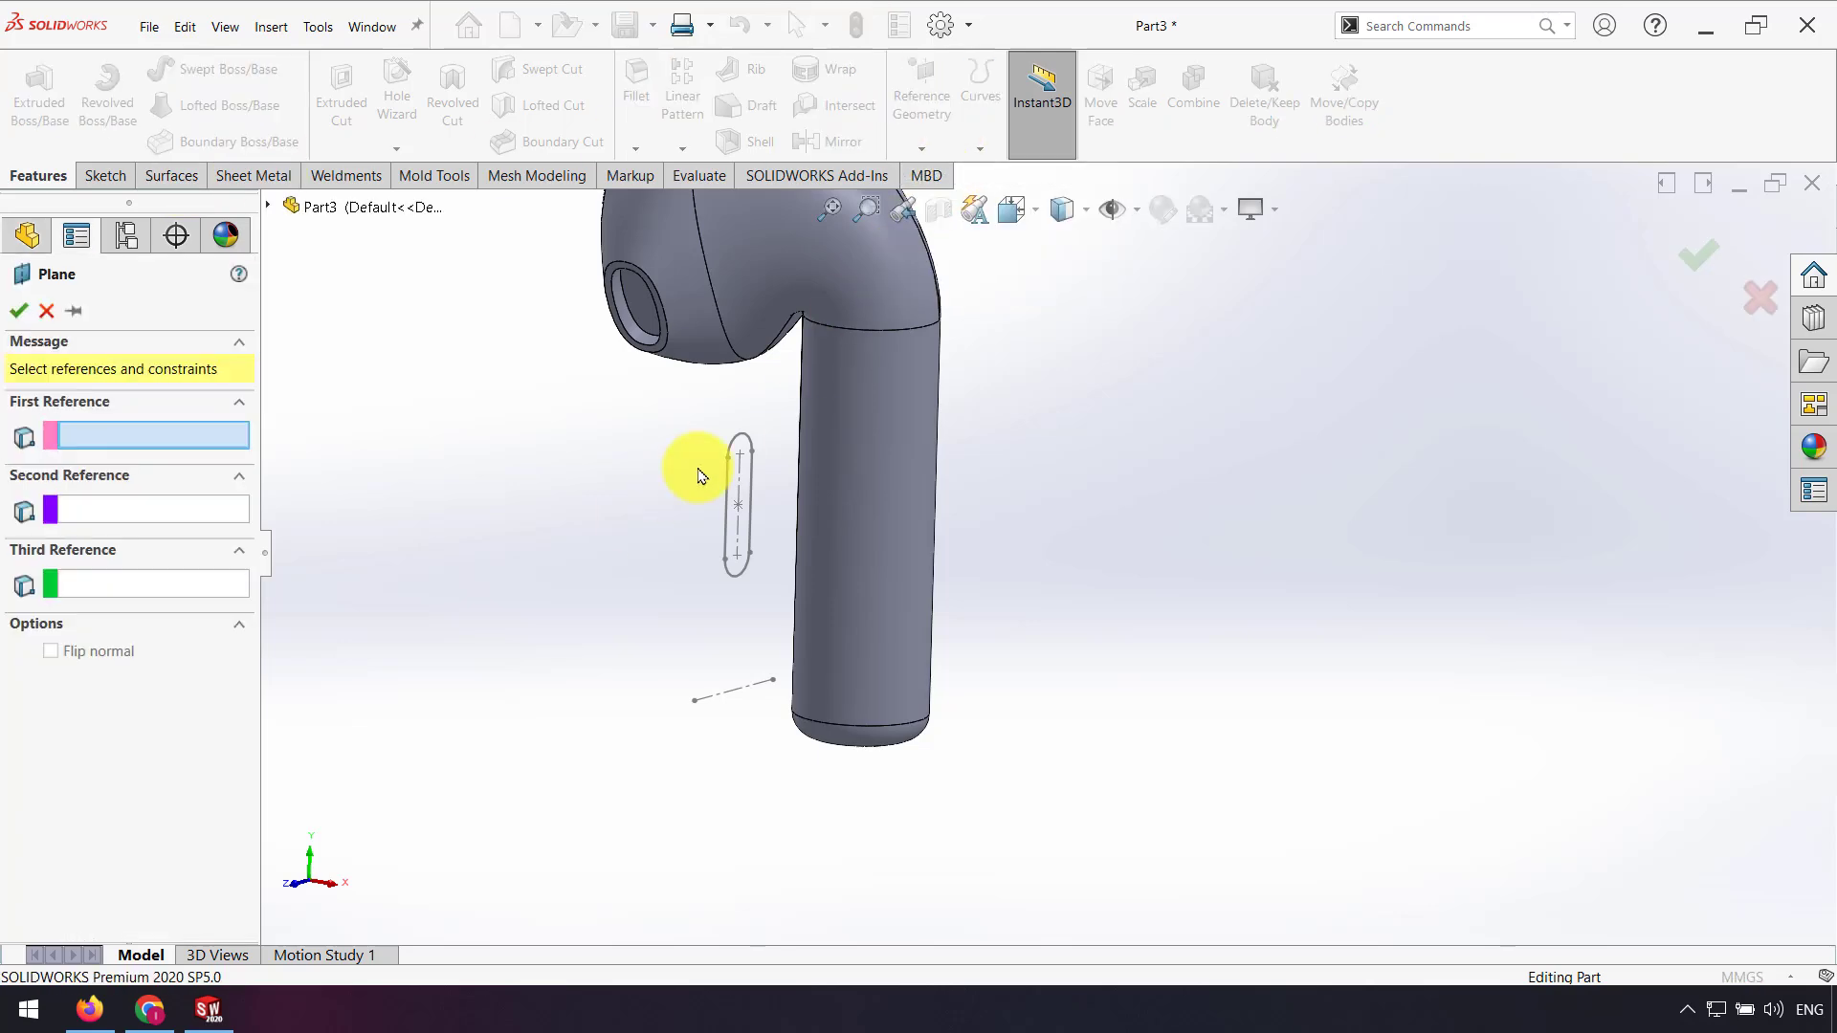
click(268, 206)
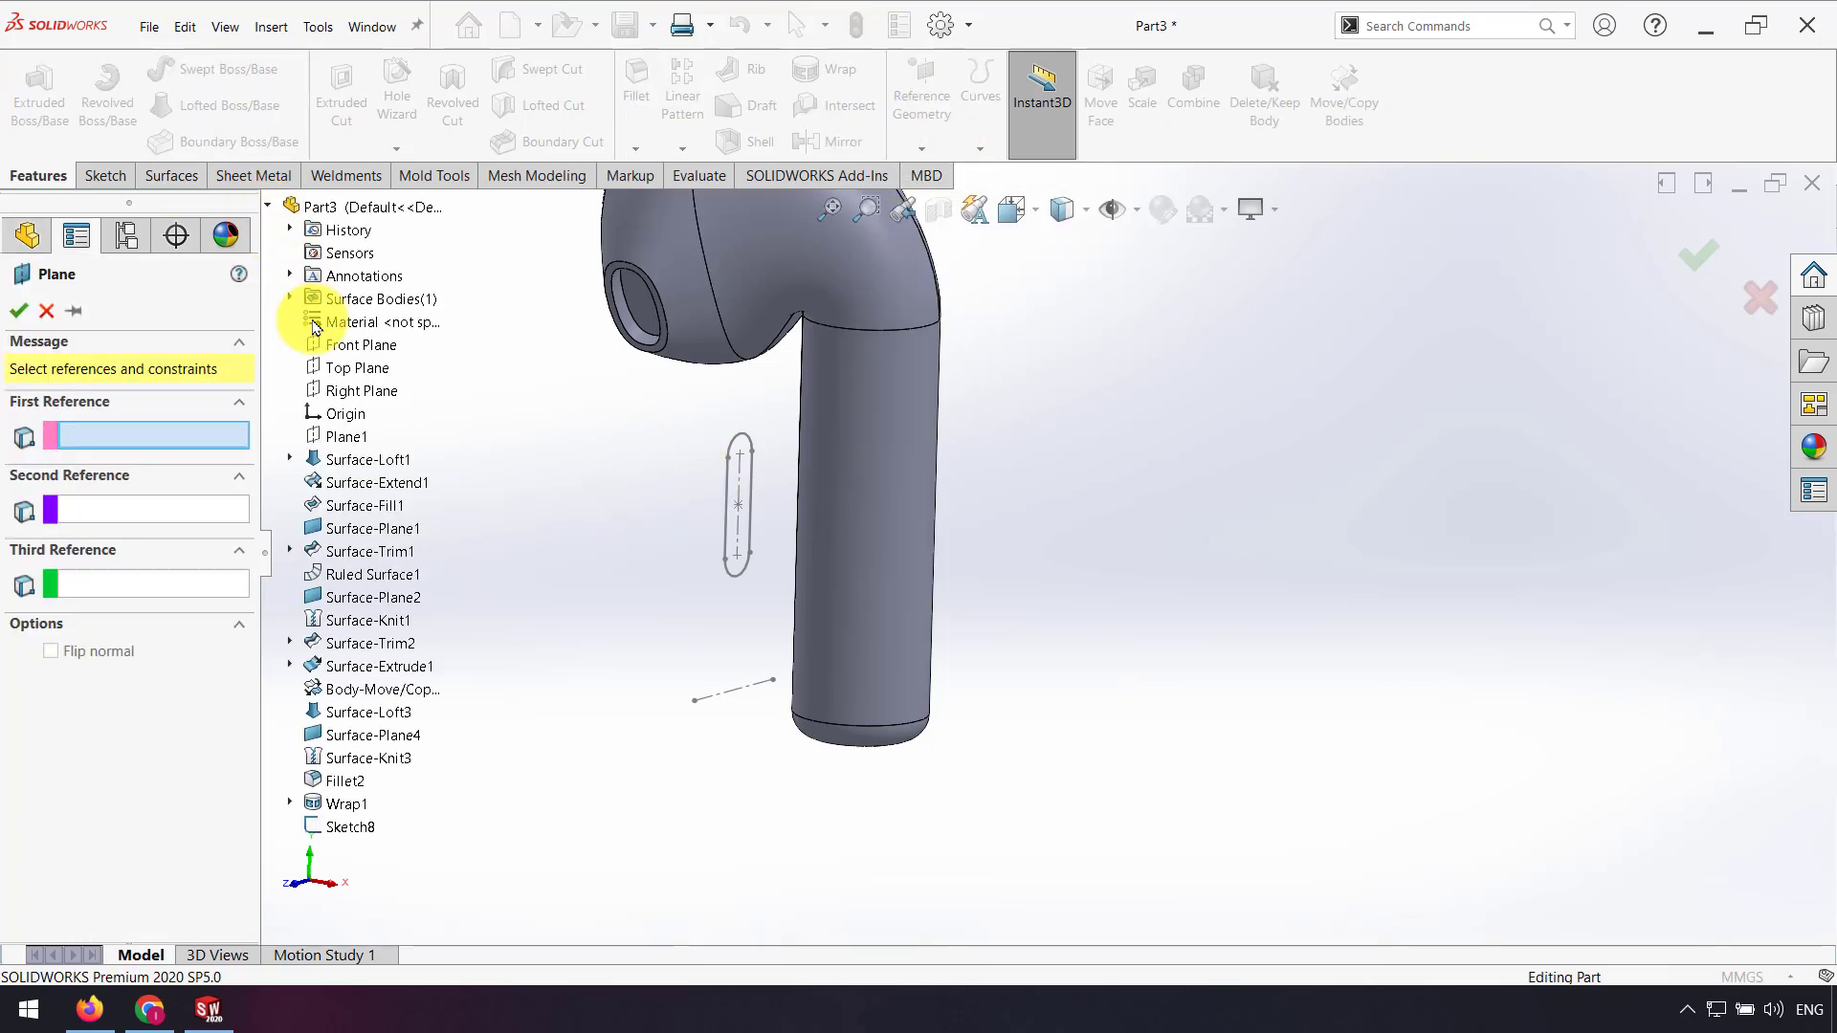
click(362, 390)
middle_drag(533, 465, 816, 558)
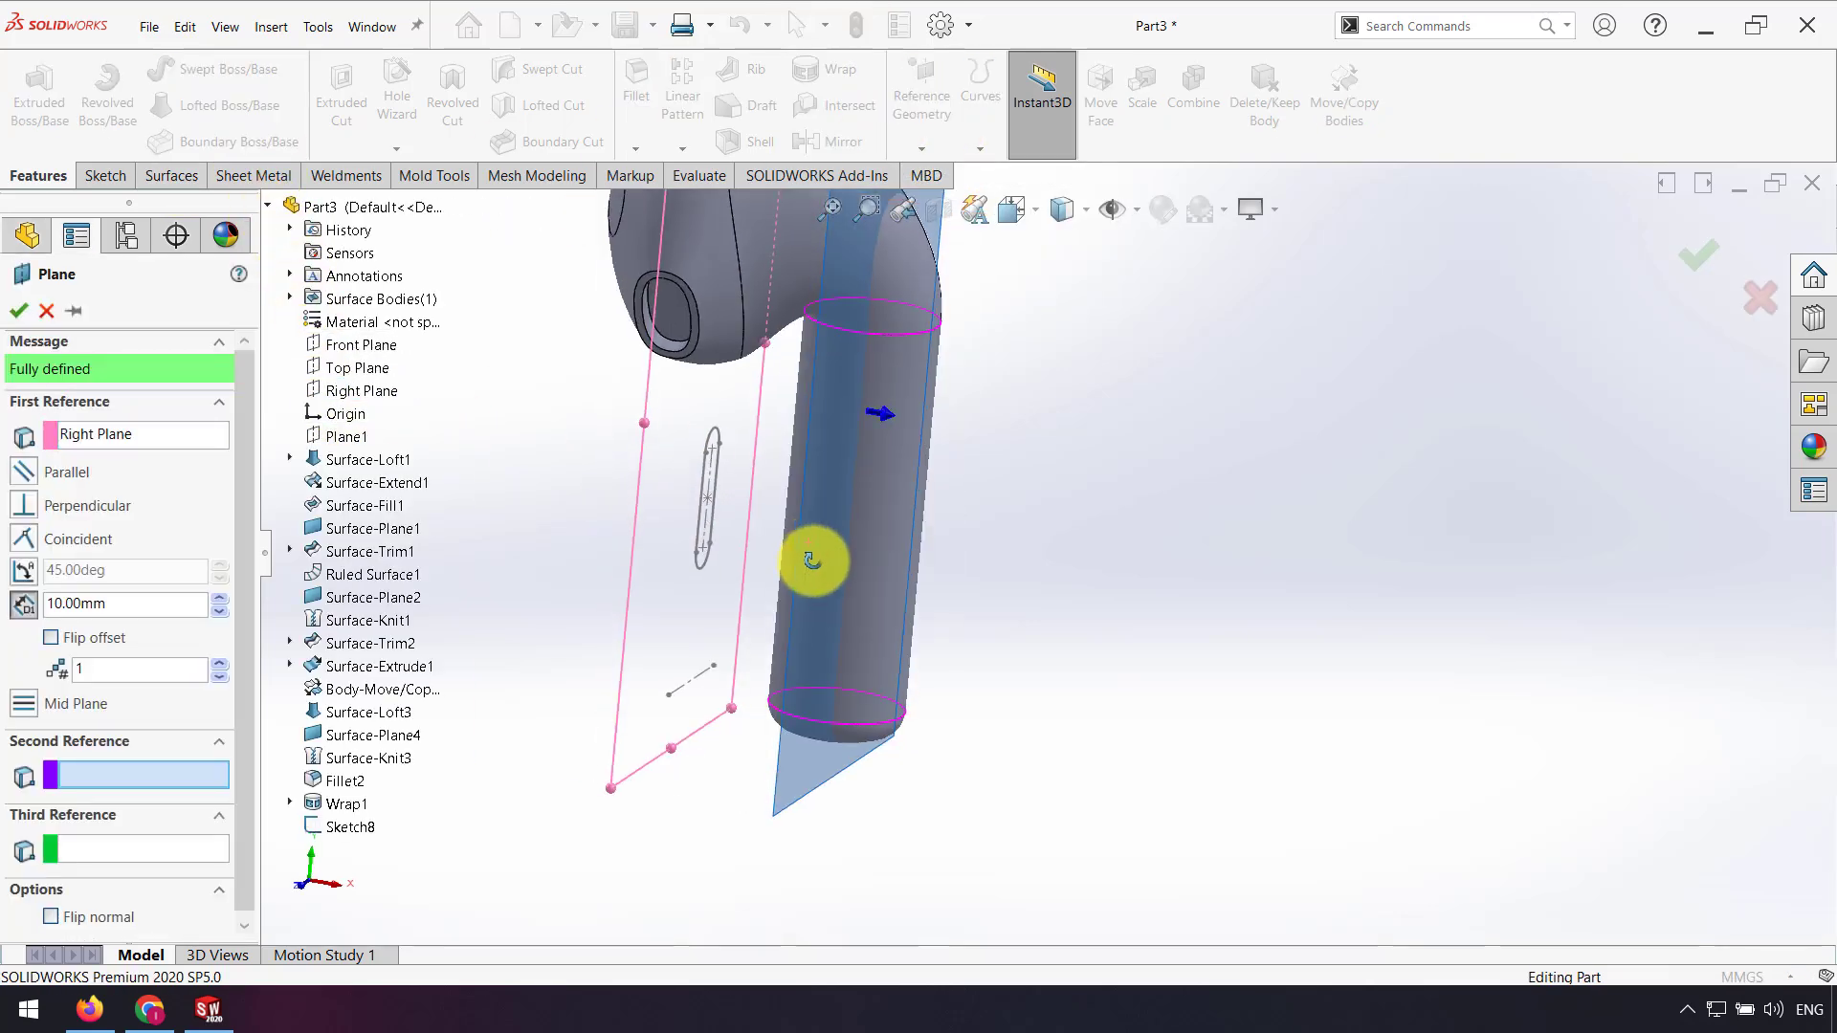
click(221, 599)
click(221, 599)
click(220, 612)
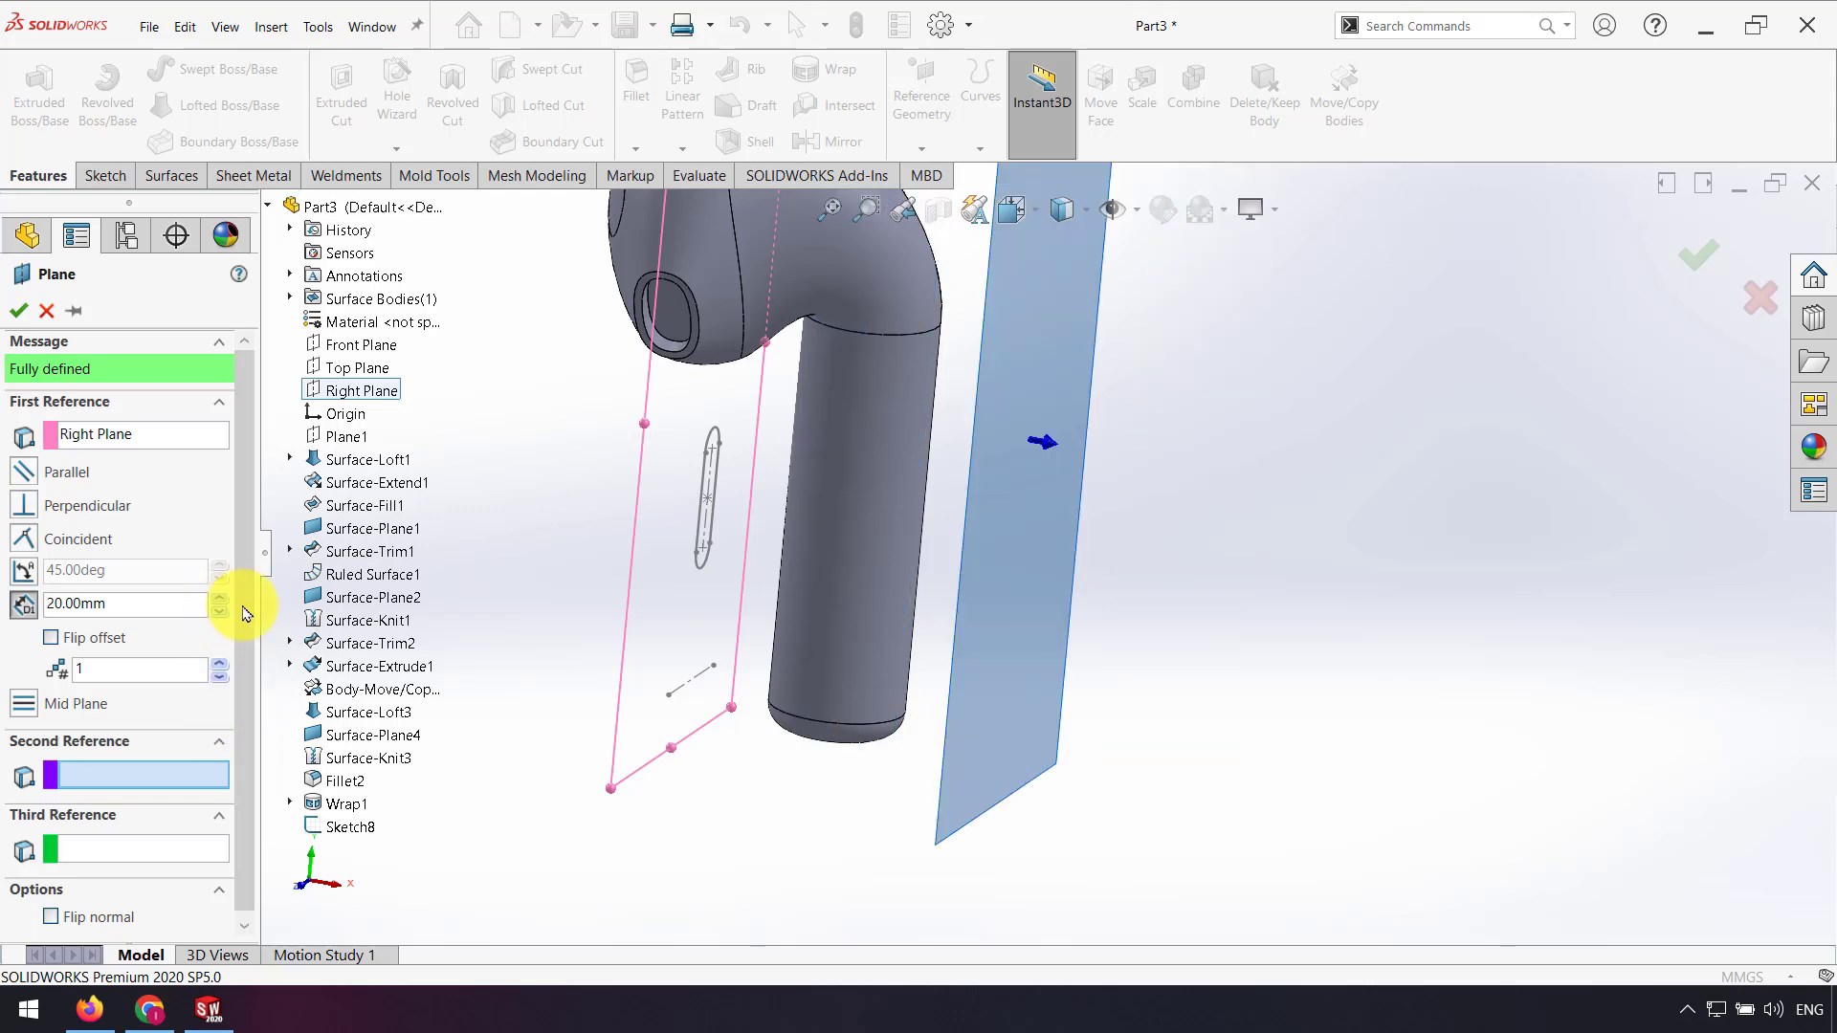
click(1709, 270)
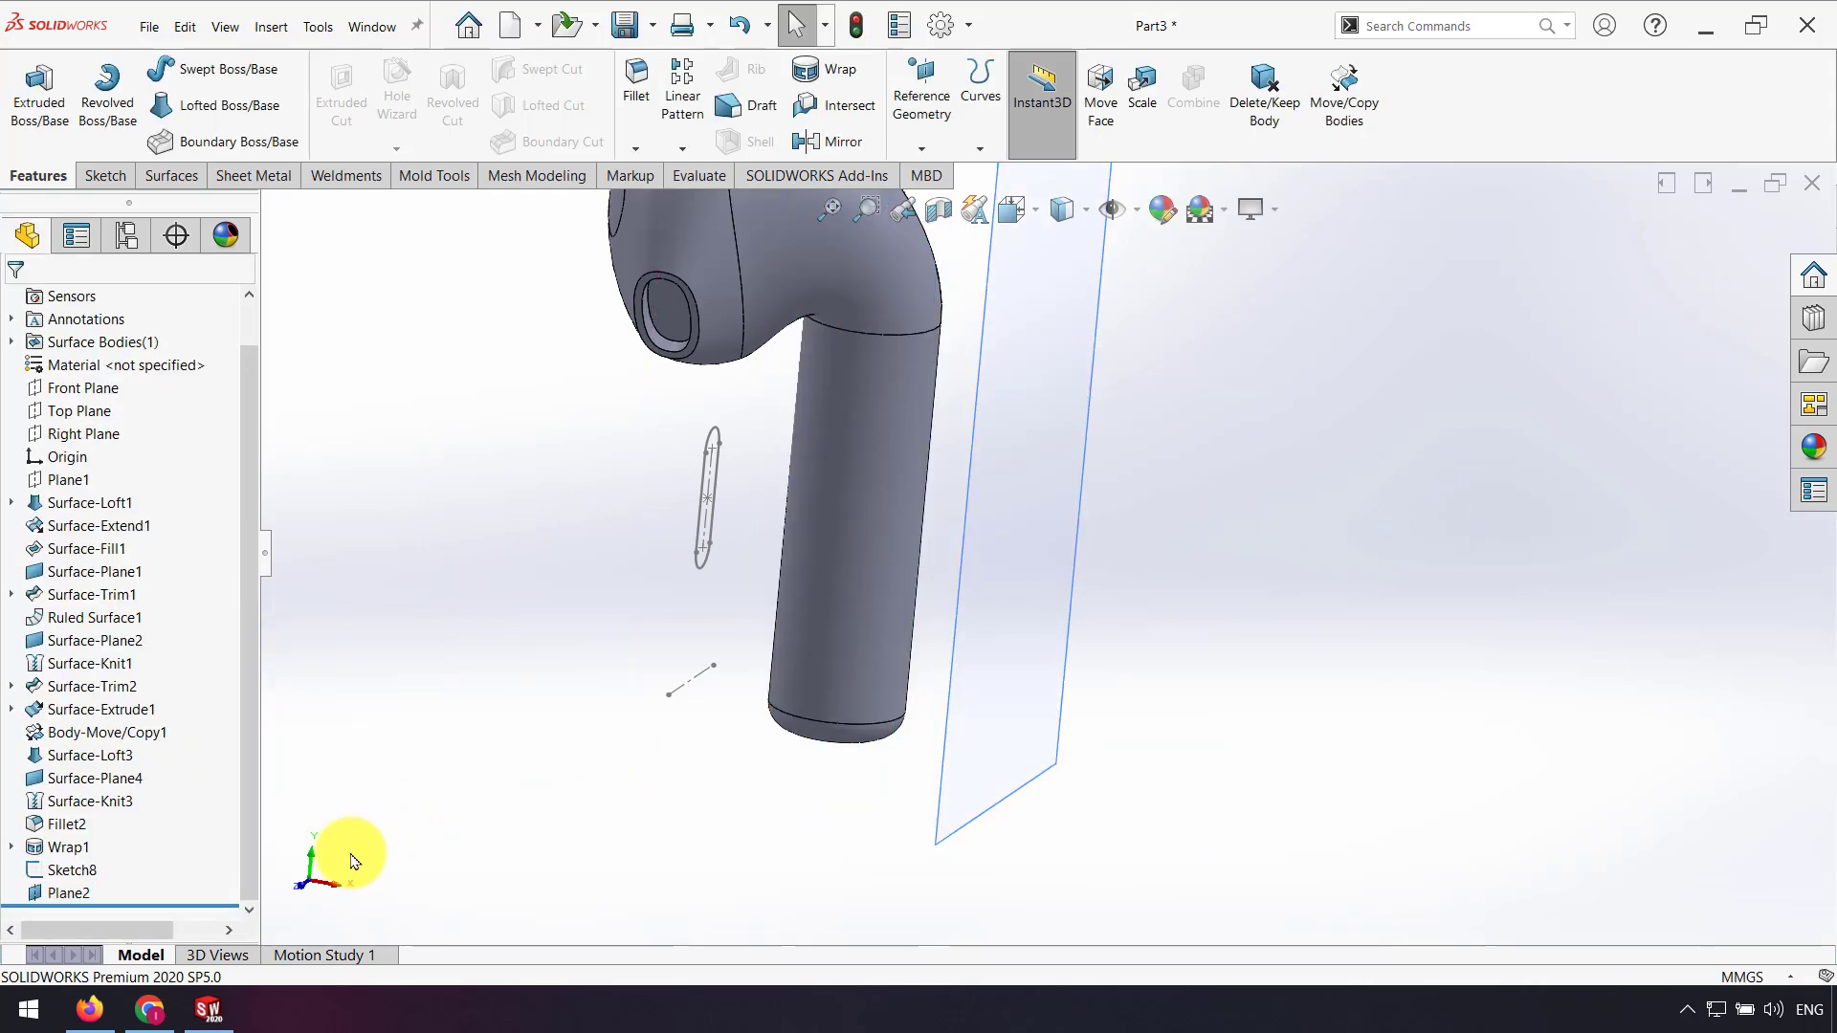
Step: Reorder the stem slot sketch below the offset plane in the feature tree and move its sketch plane to that offset plane
click(85, 882)
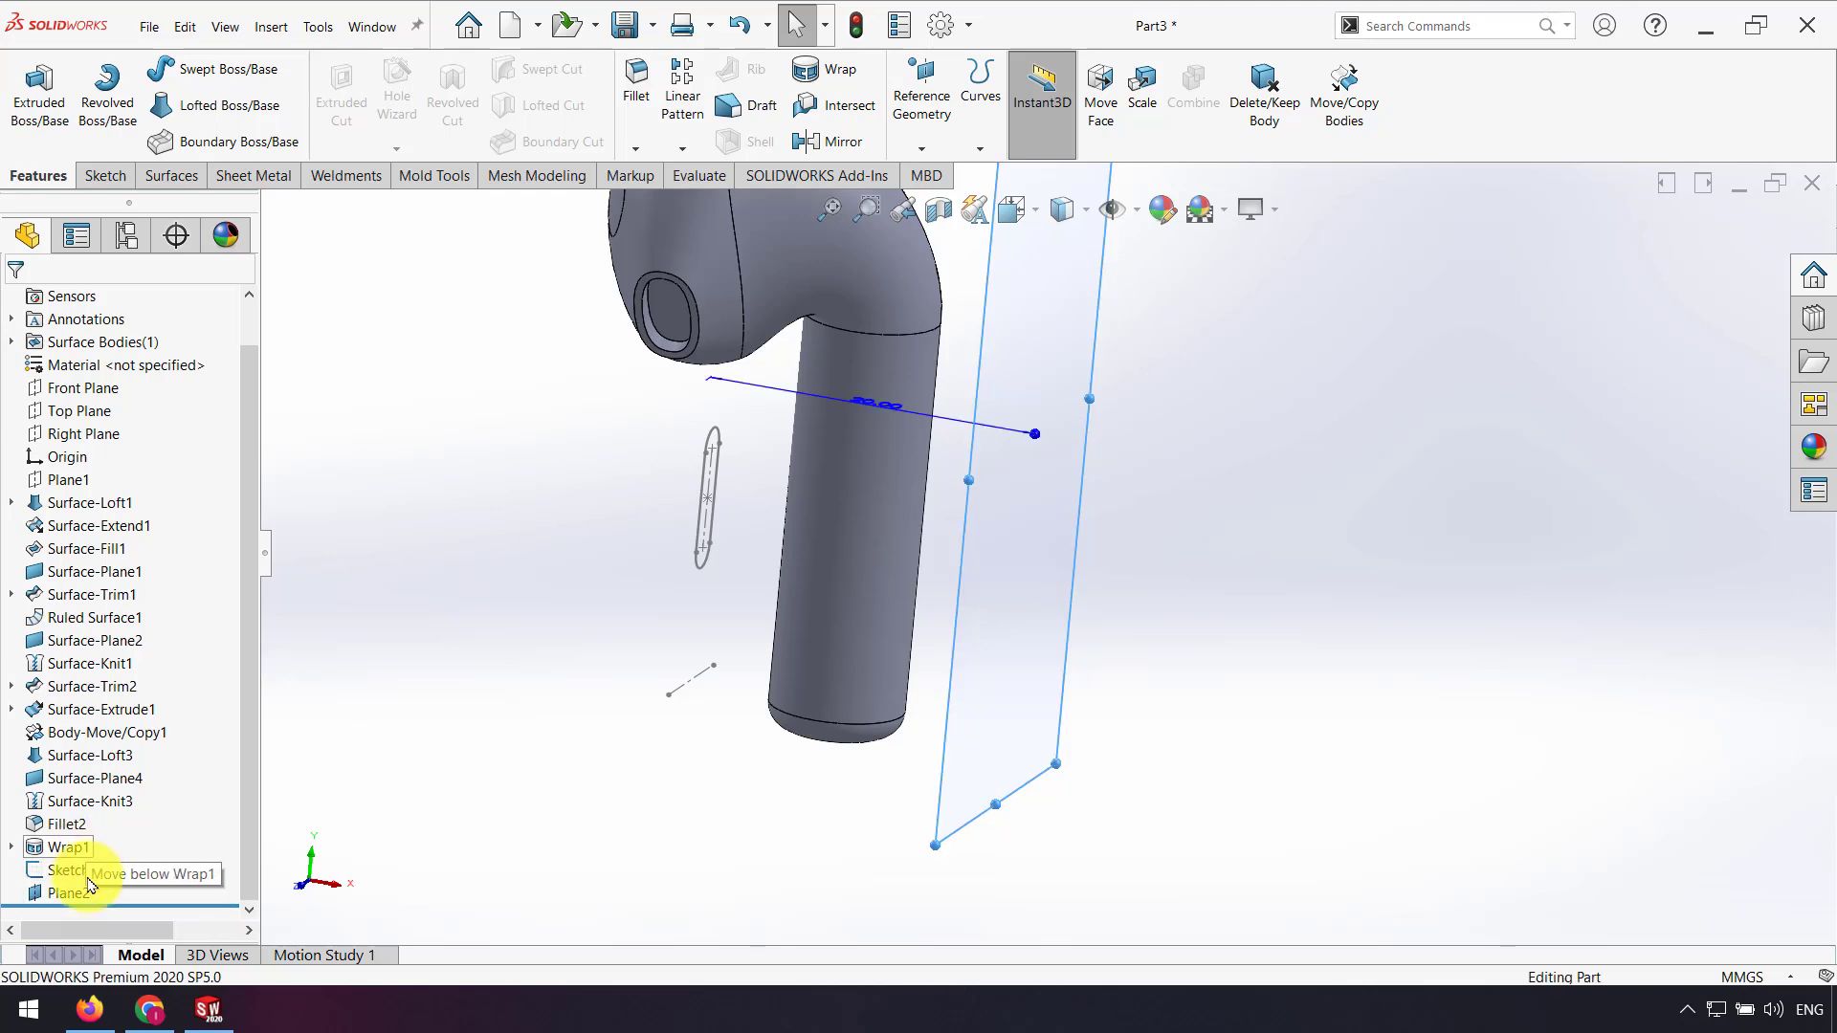
drag(88, 883, 84, 886)
click(74, 898)
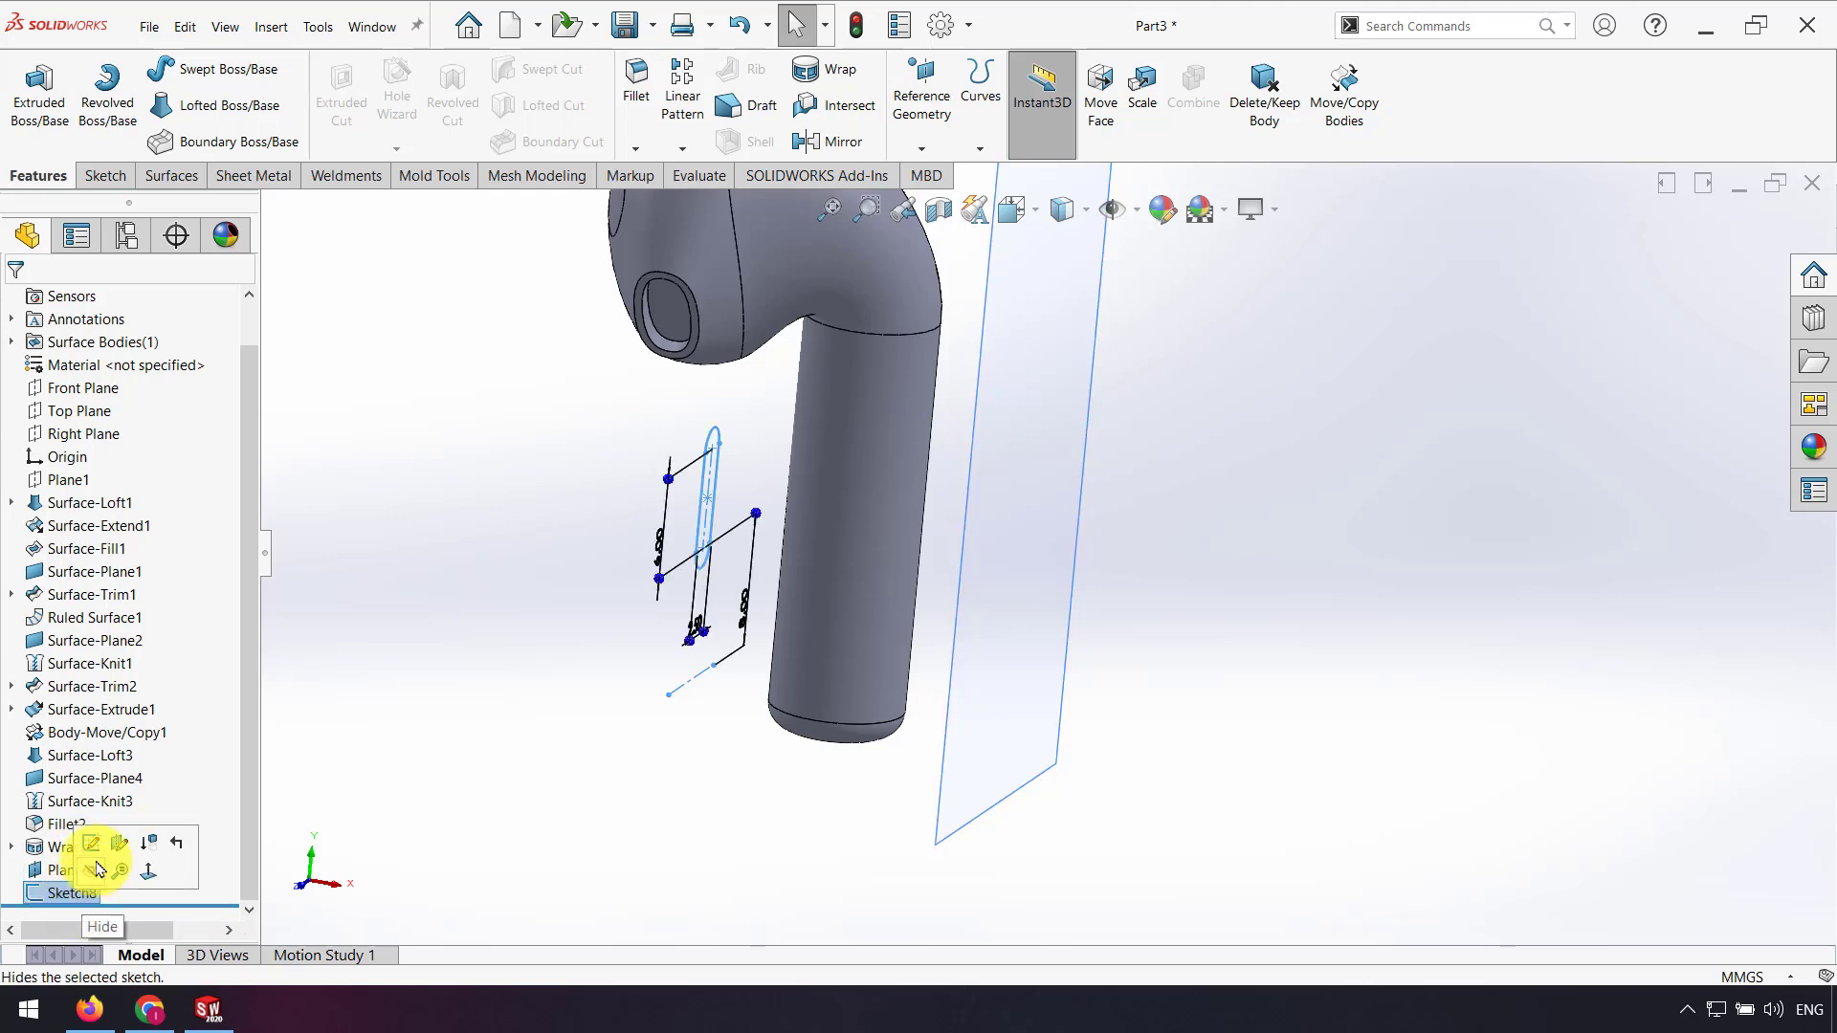
click(117, 843)
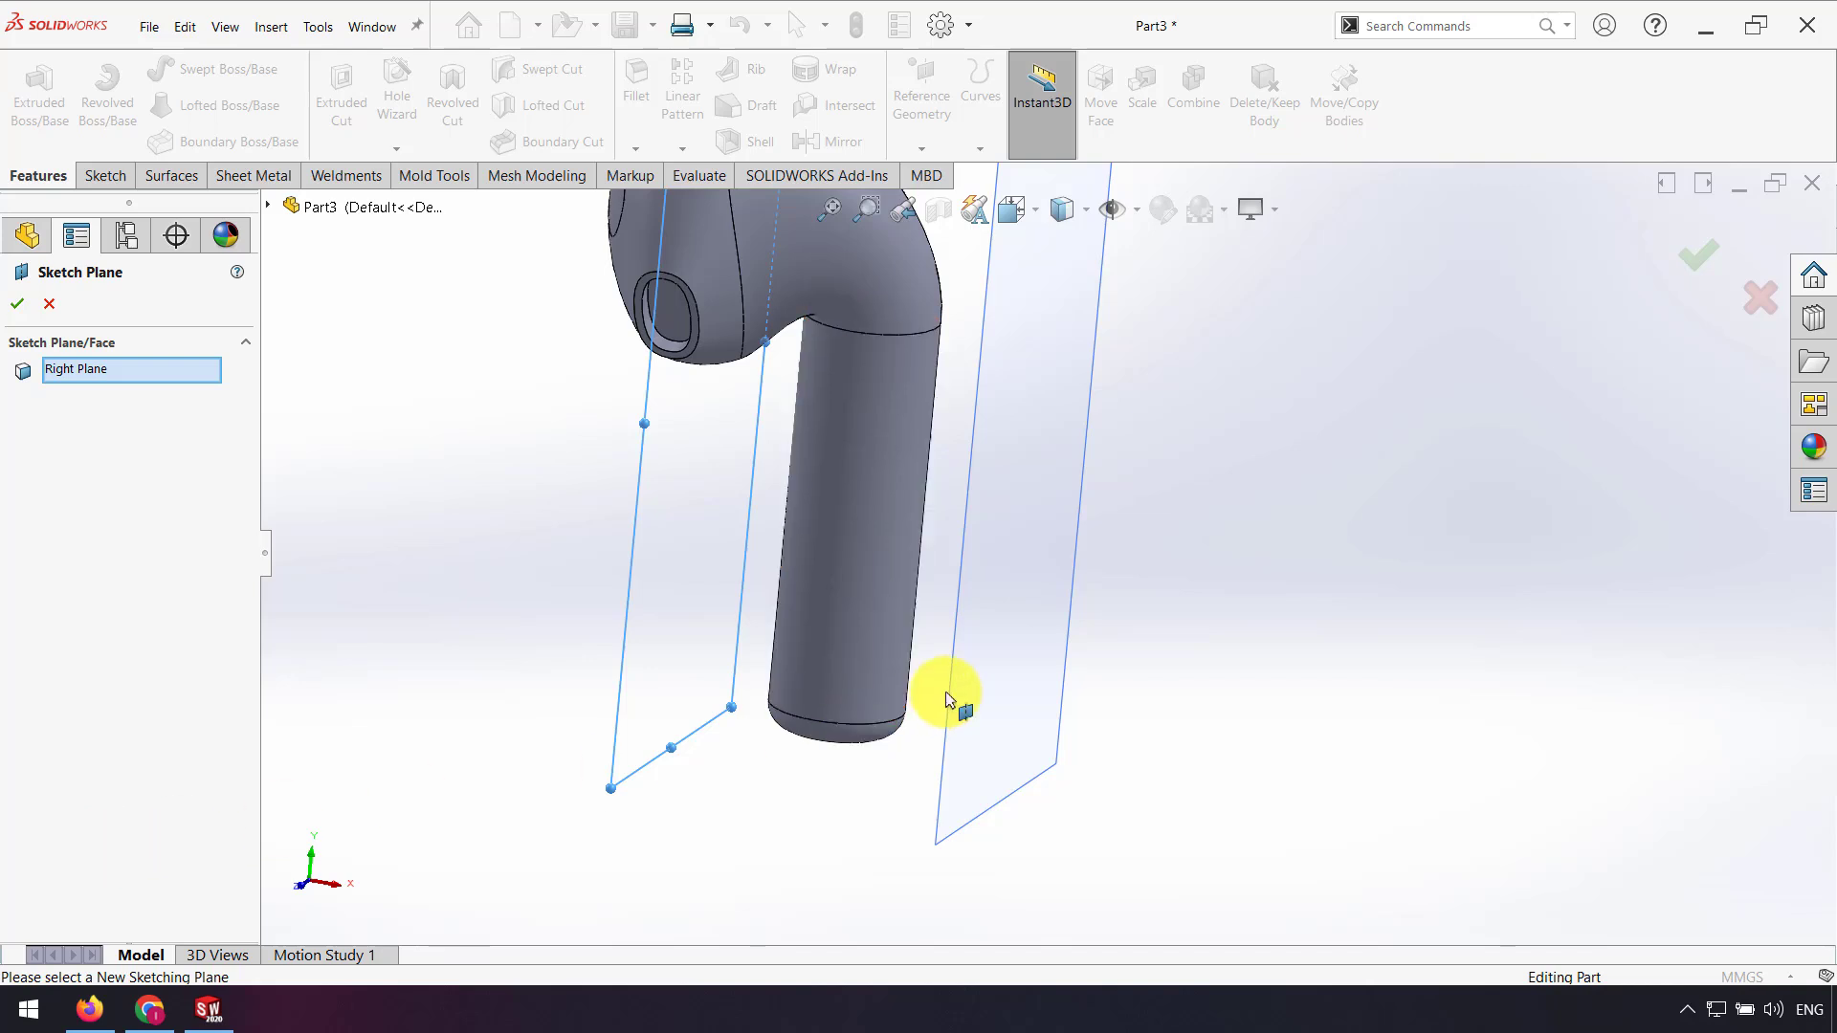
click(1000, 681)
click(1686, 282)
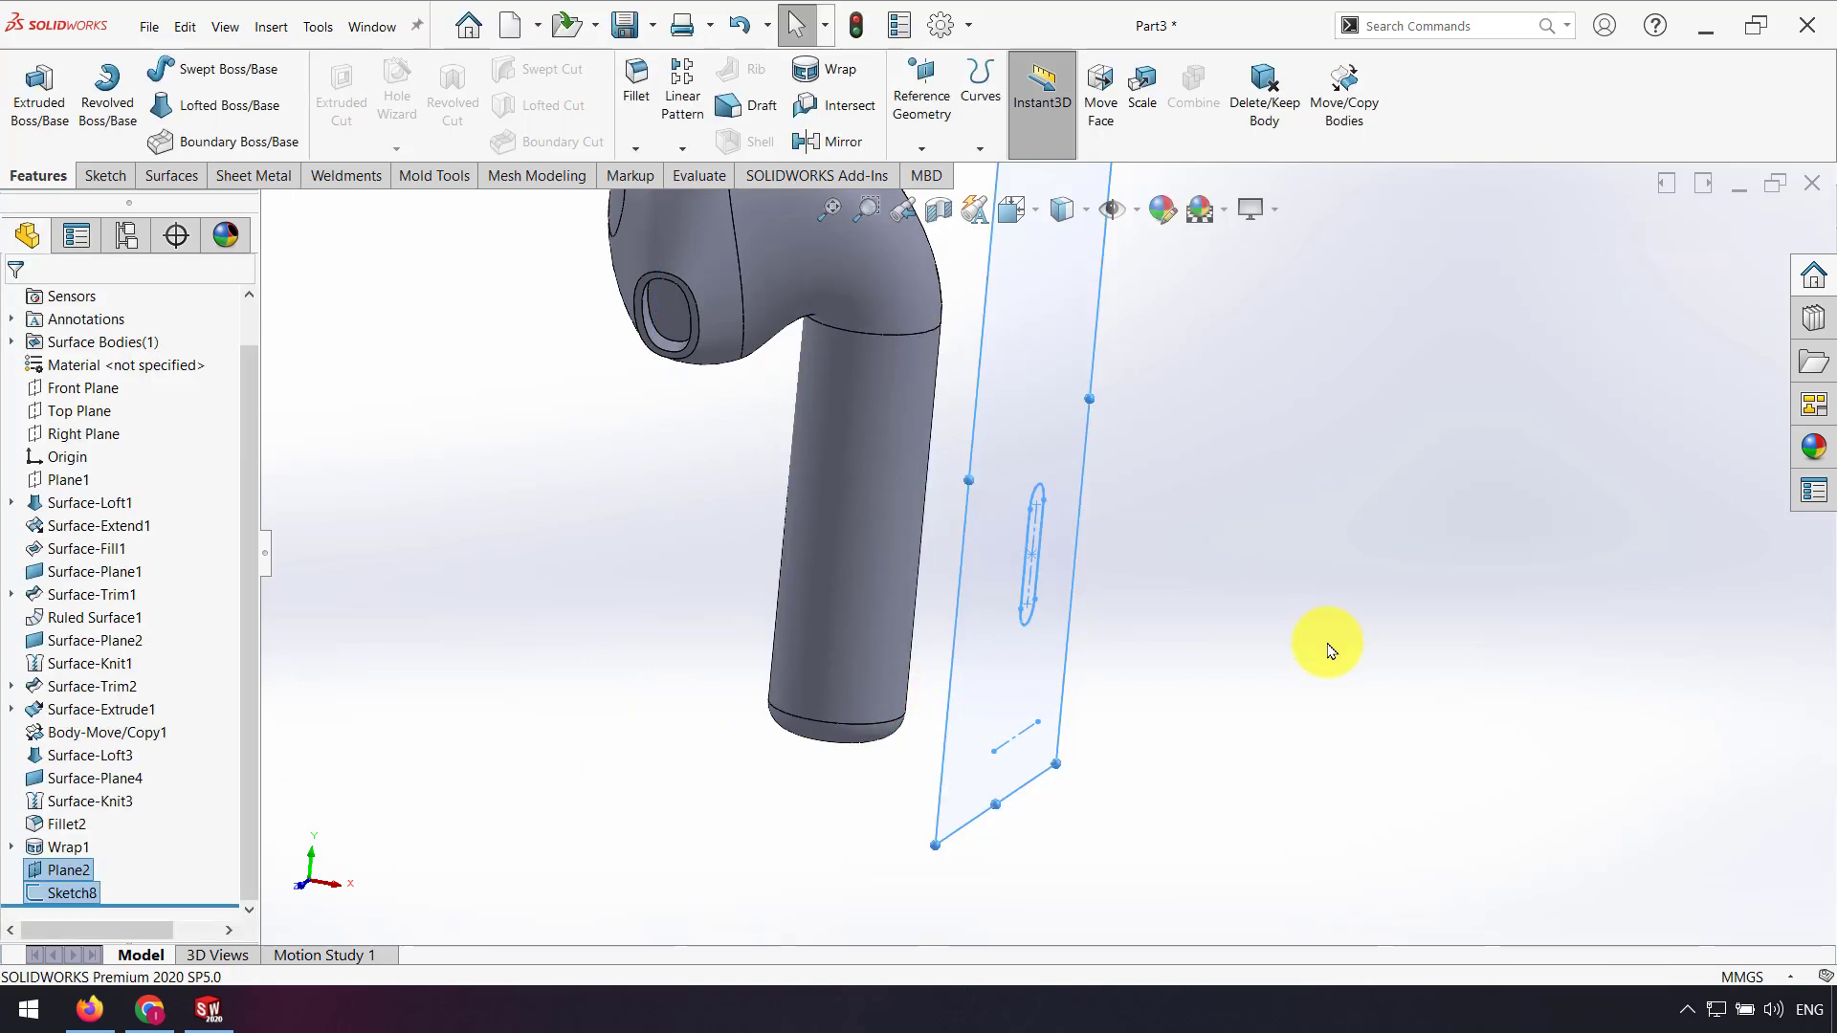
Step: Scribe the slot sketch onto the stem's cylindrical face with the Wrap feature, and hide the offset plane
click(823, 70)
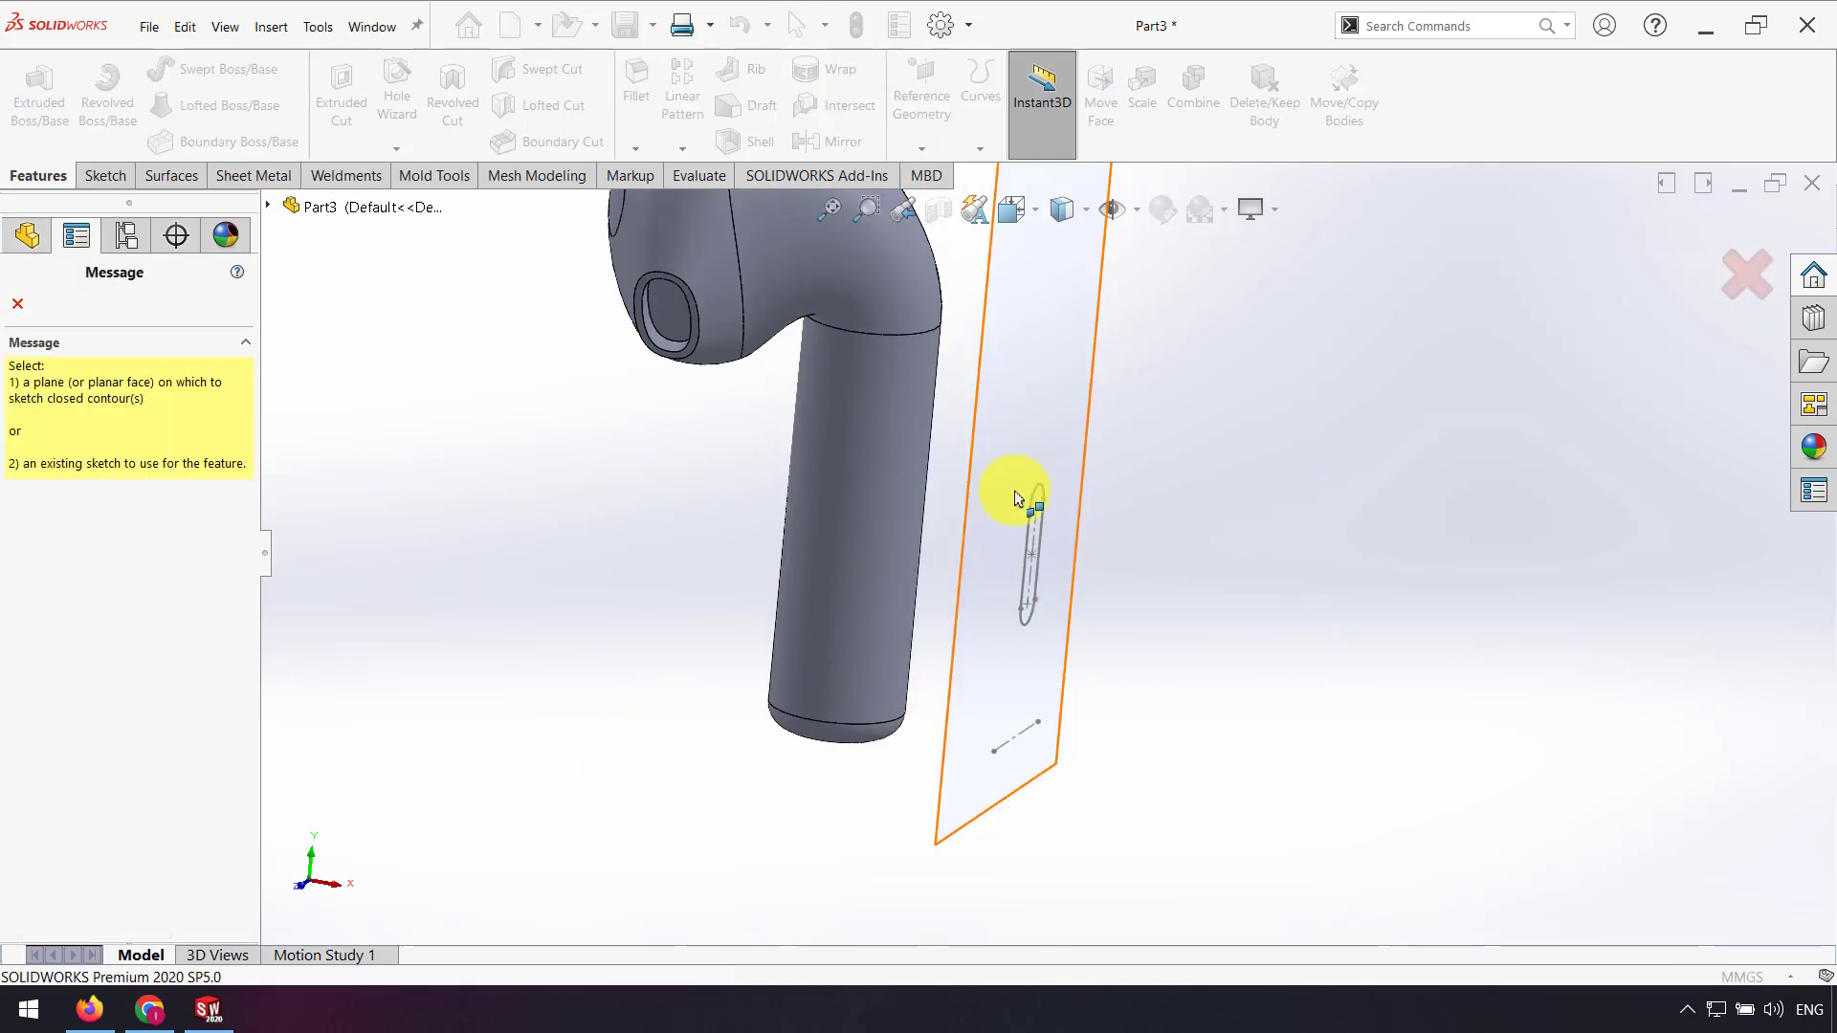
click(1036, 486)
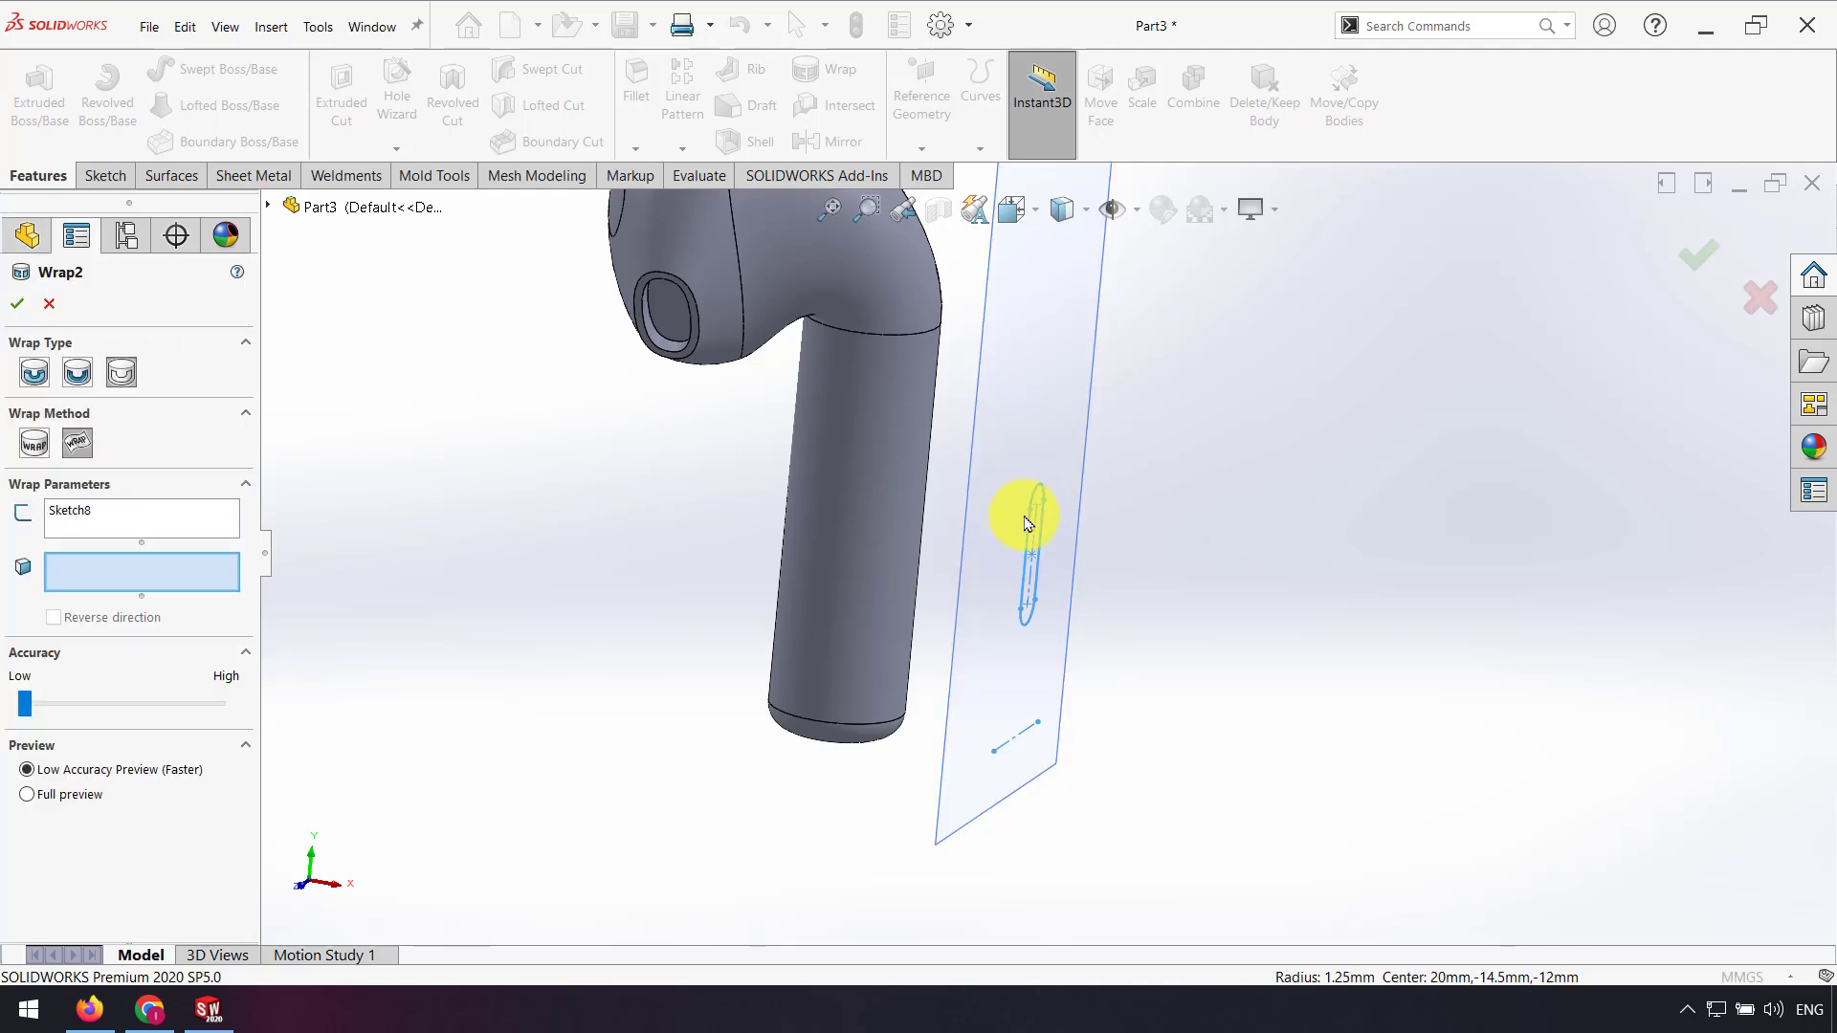
click(853, 578)
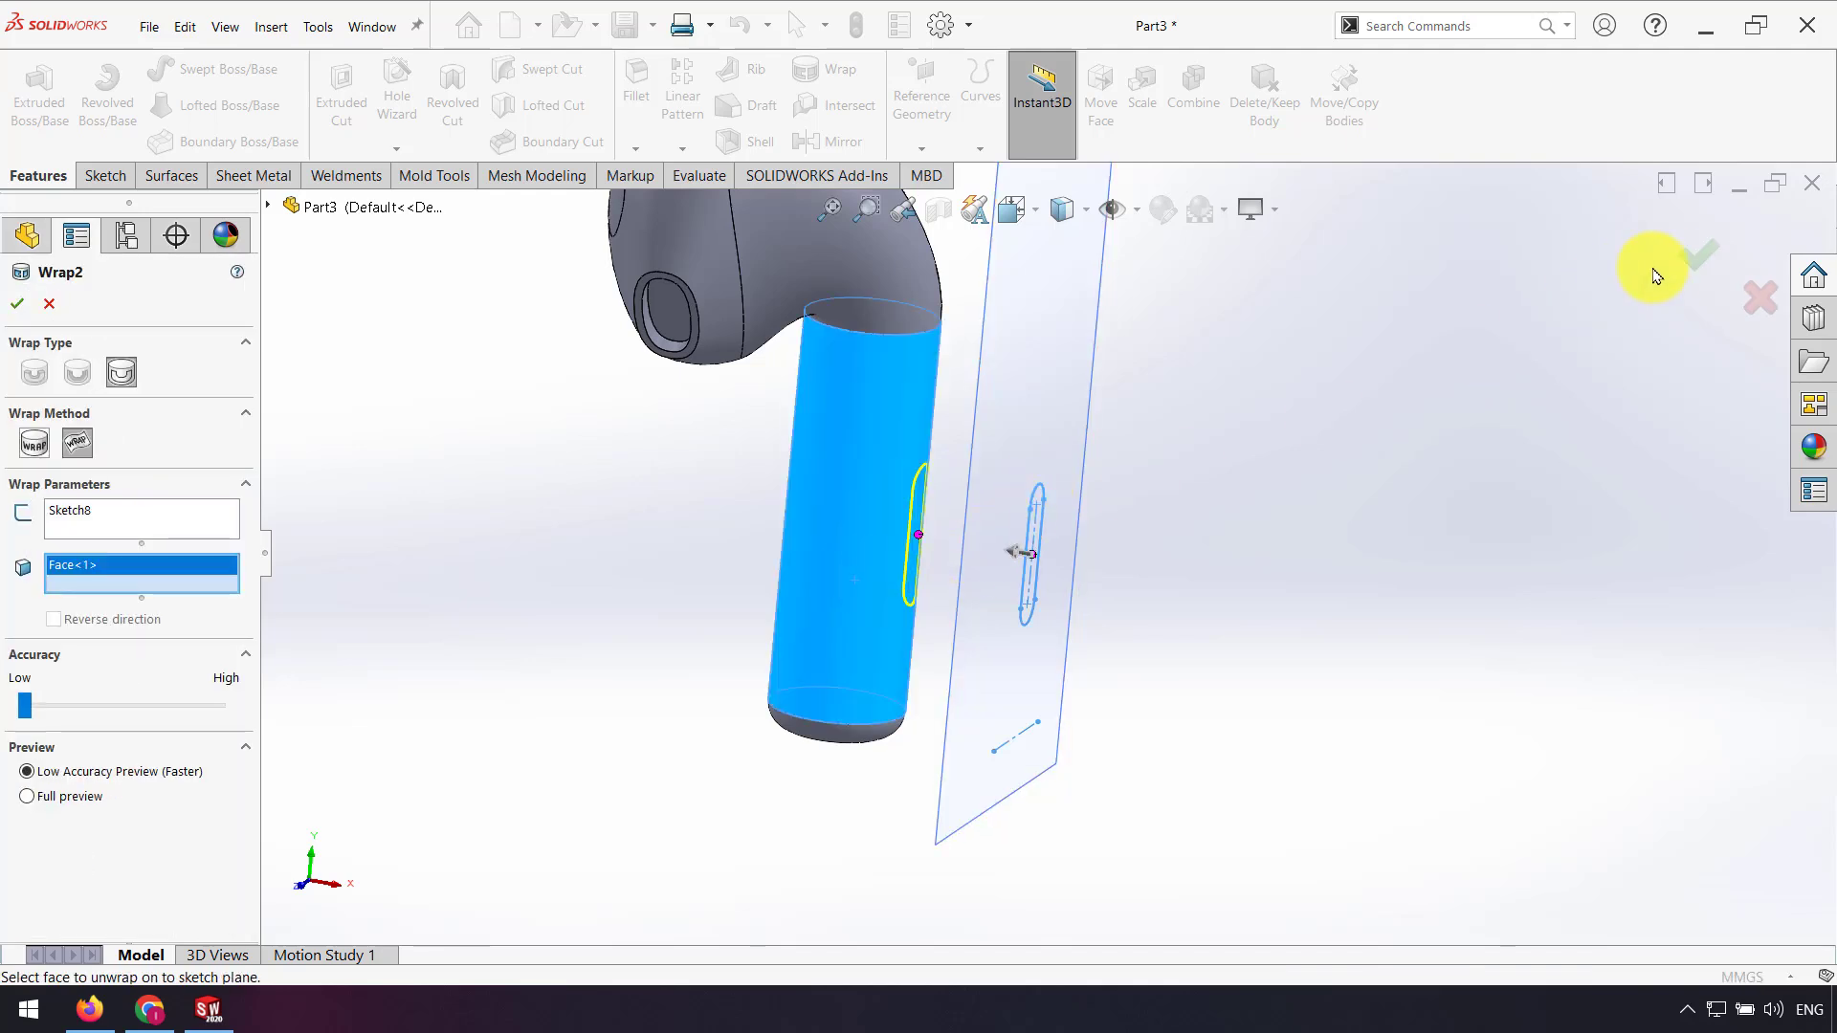
click(1056, 542)
click(1178, 485)
Step: Apply the black car paint appearance to only the scribed slot face on the stem
scroll(968, 496, up, 3)
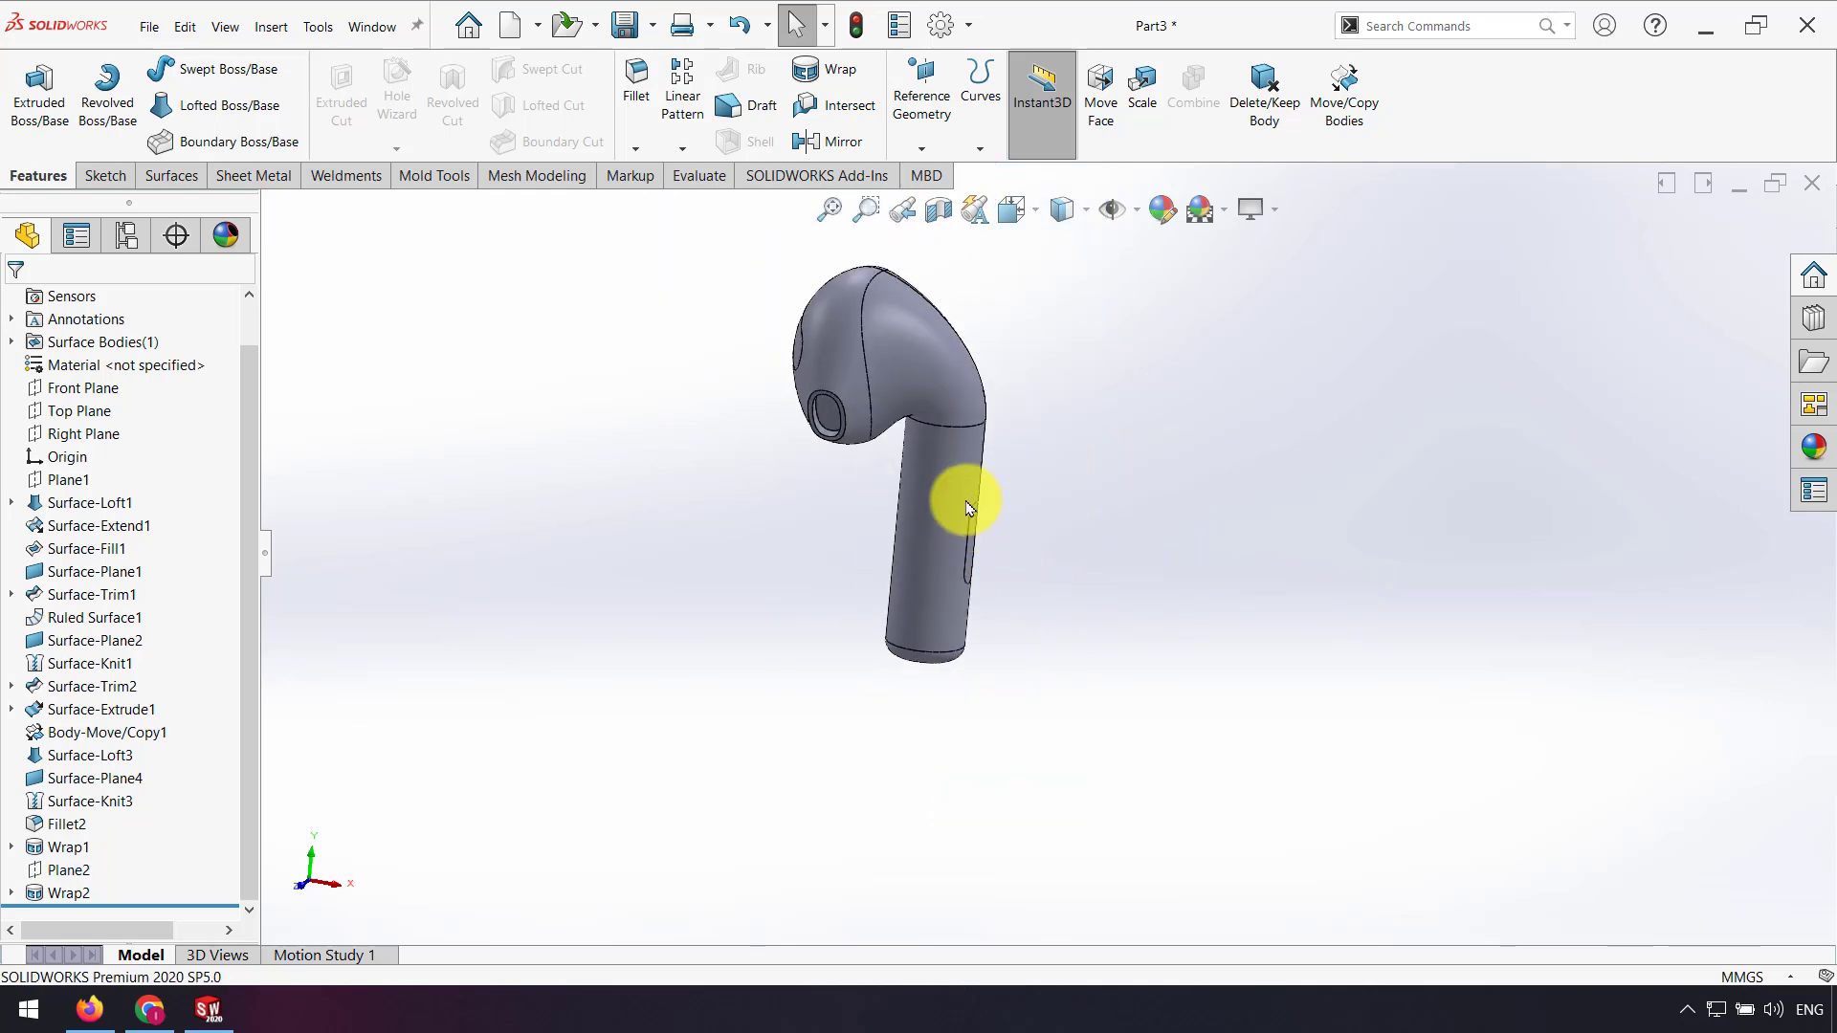
mouse_move(967, 497)
middle_down()
mouse_move(820, 492)
mouse_move(1075, 450)
middle_up()
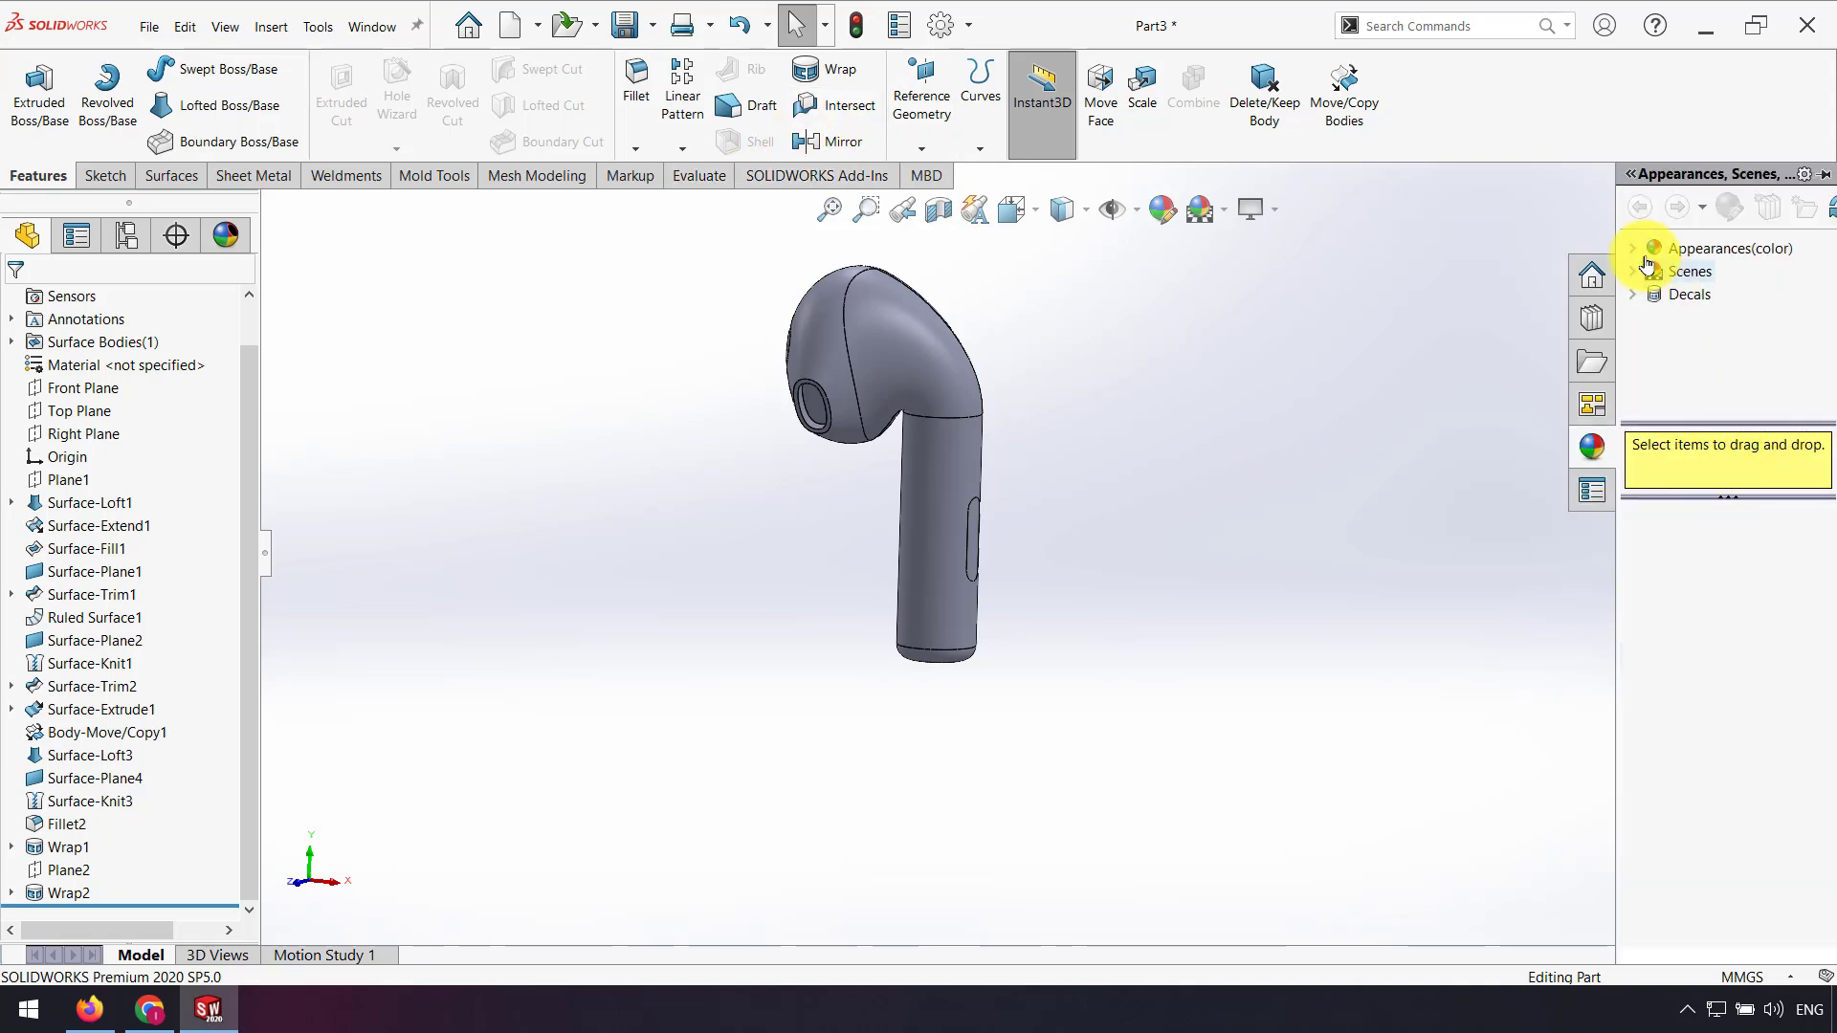
click(1634, 251)
click(1658, 276)
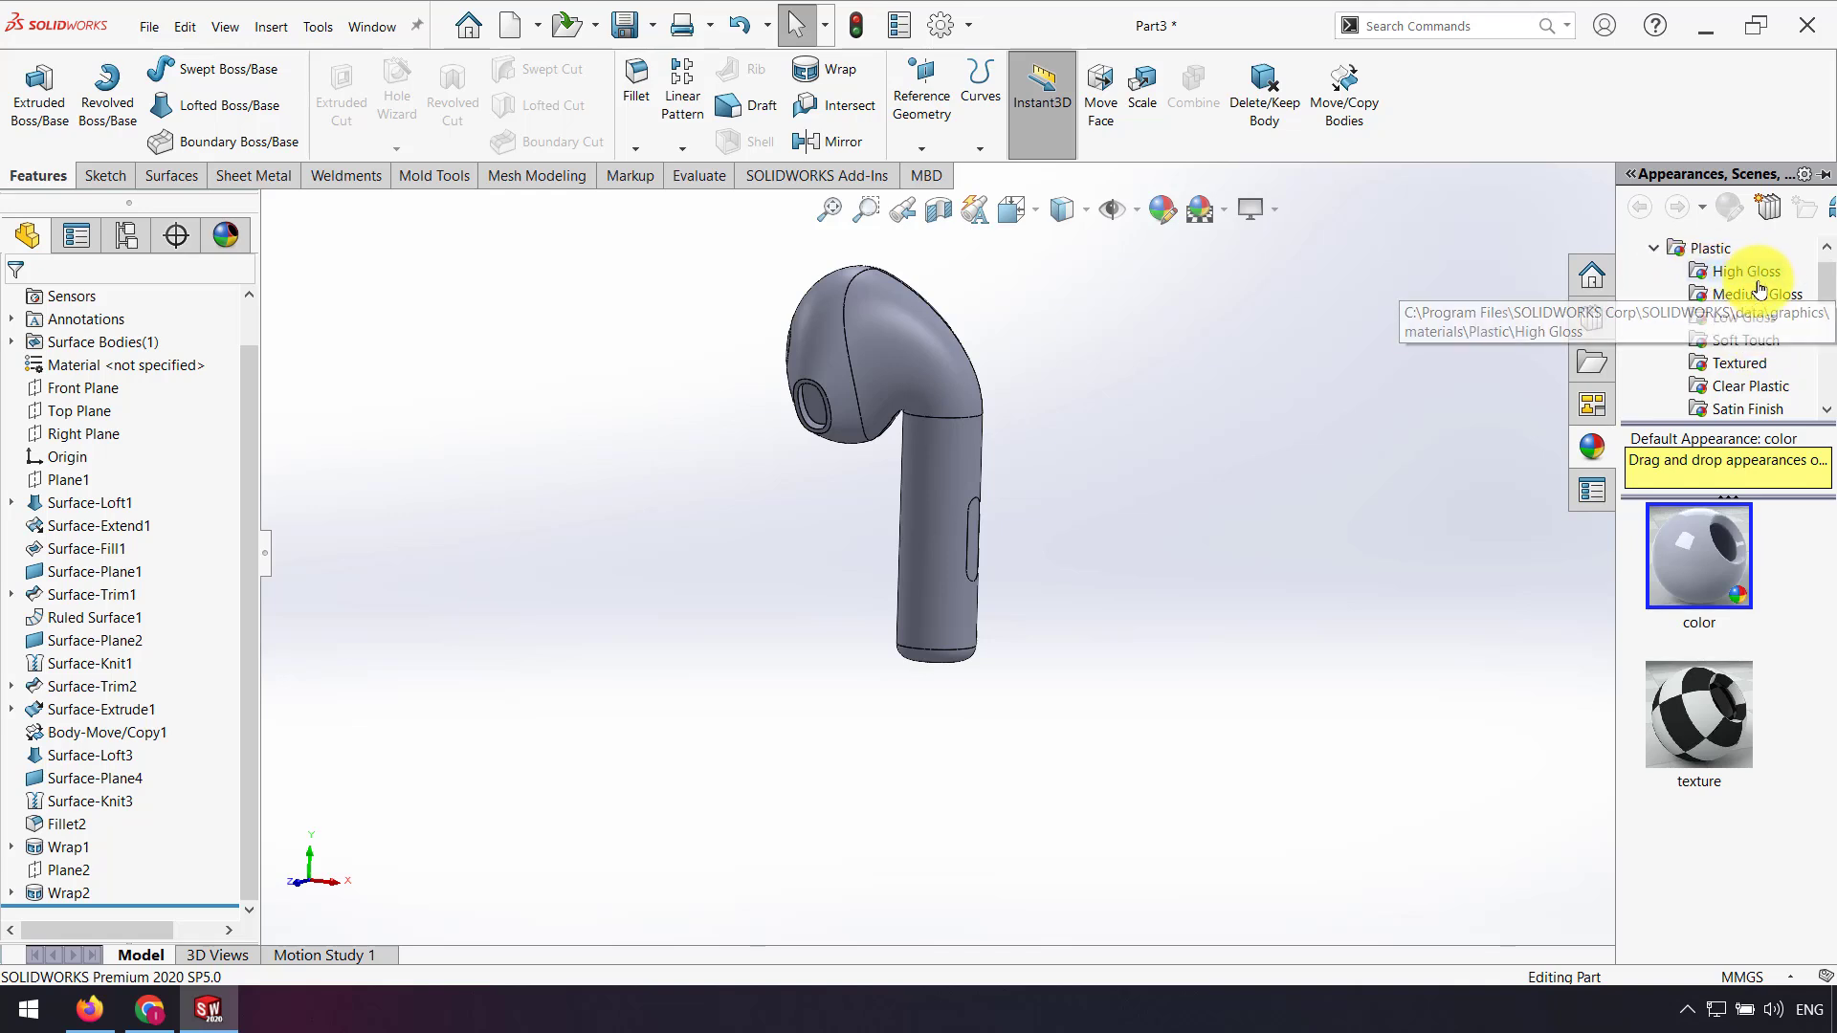
click(1750, 392)
scroll(1746, 385, up, 1)
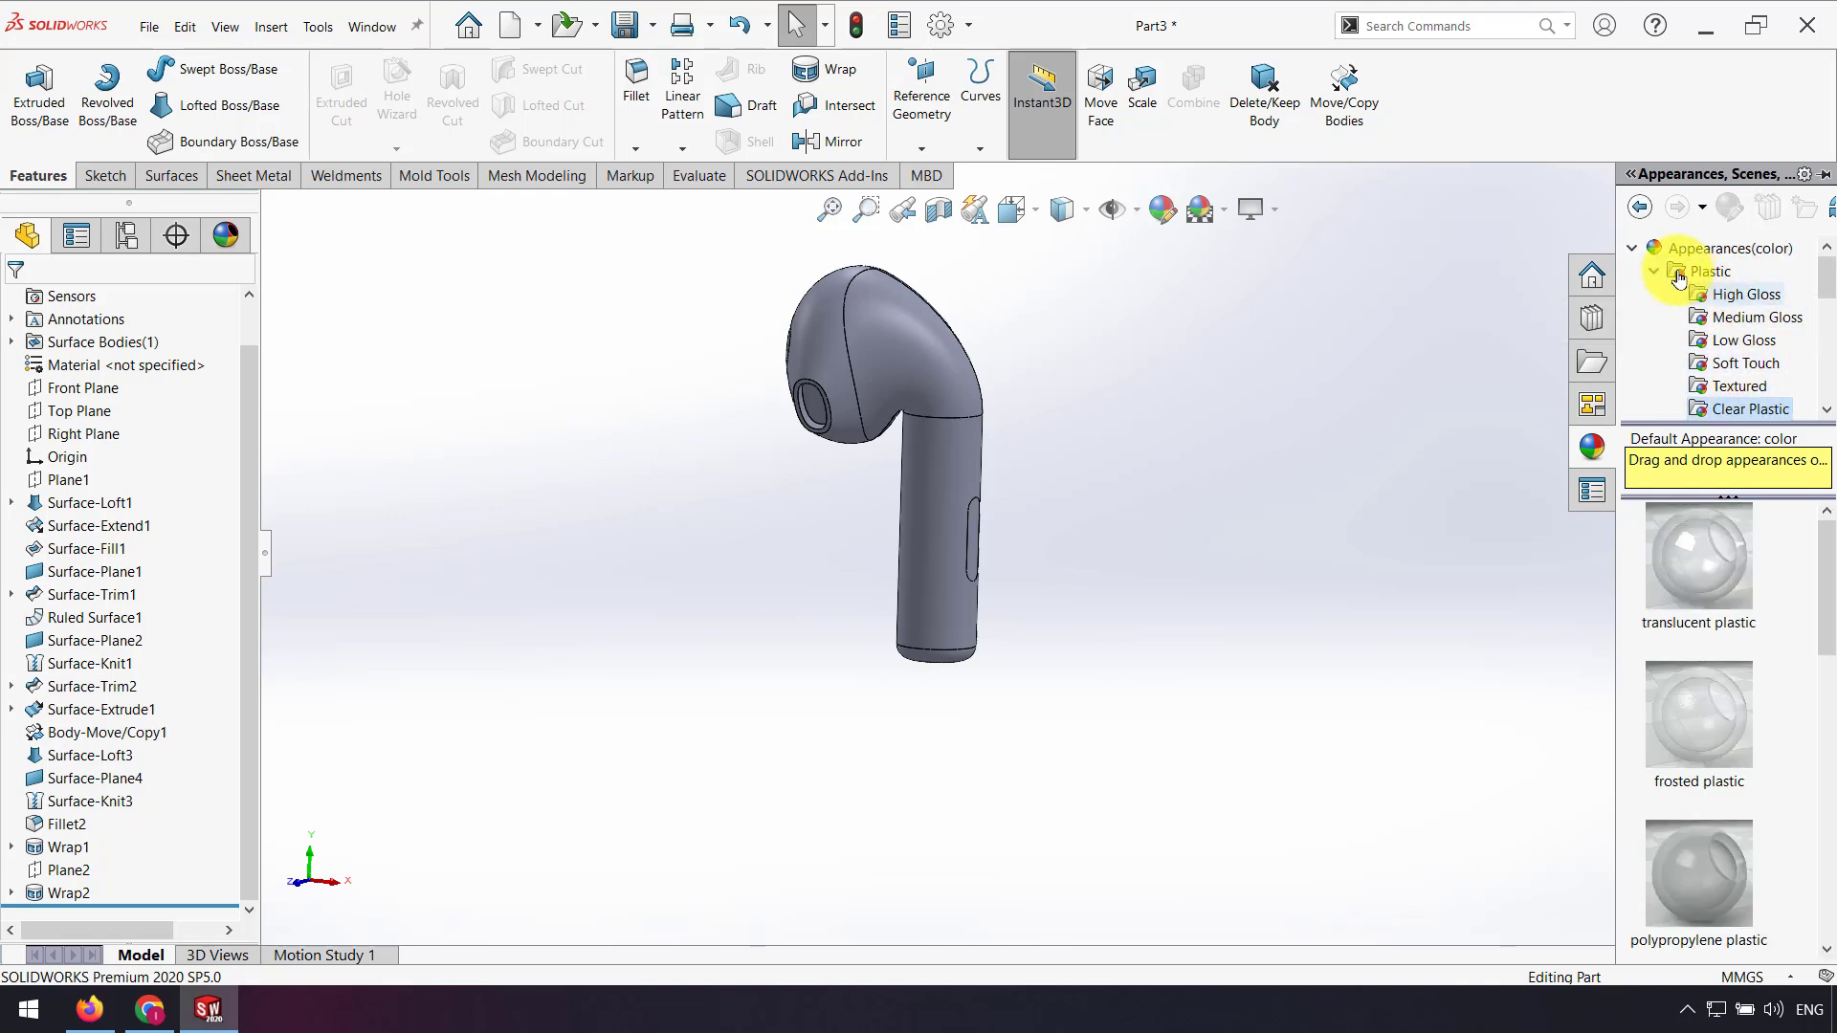
click(1656, 275)
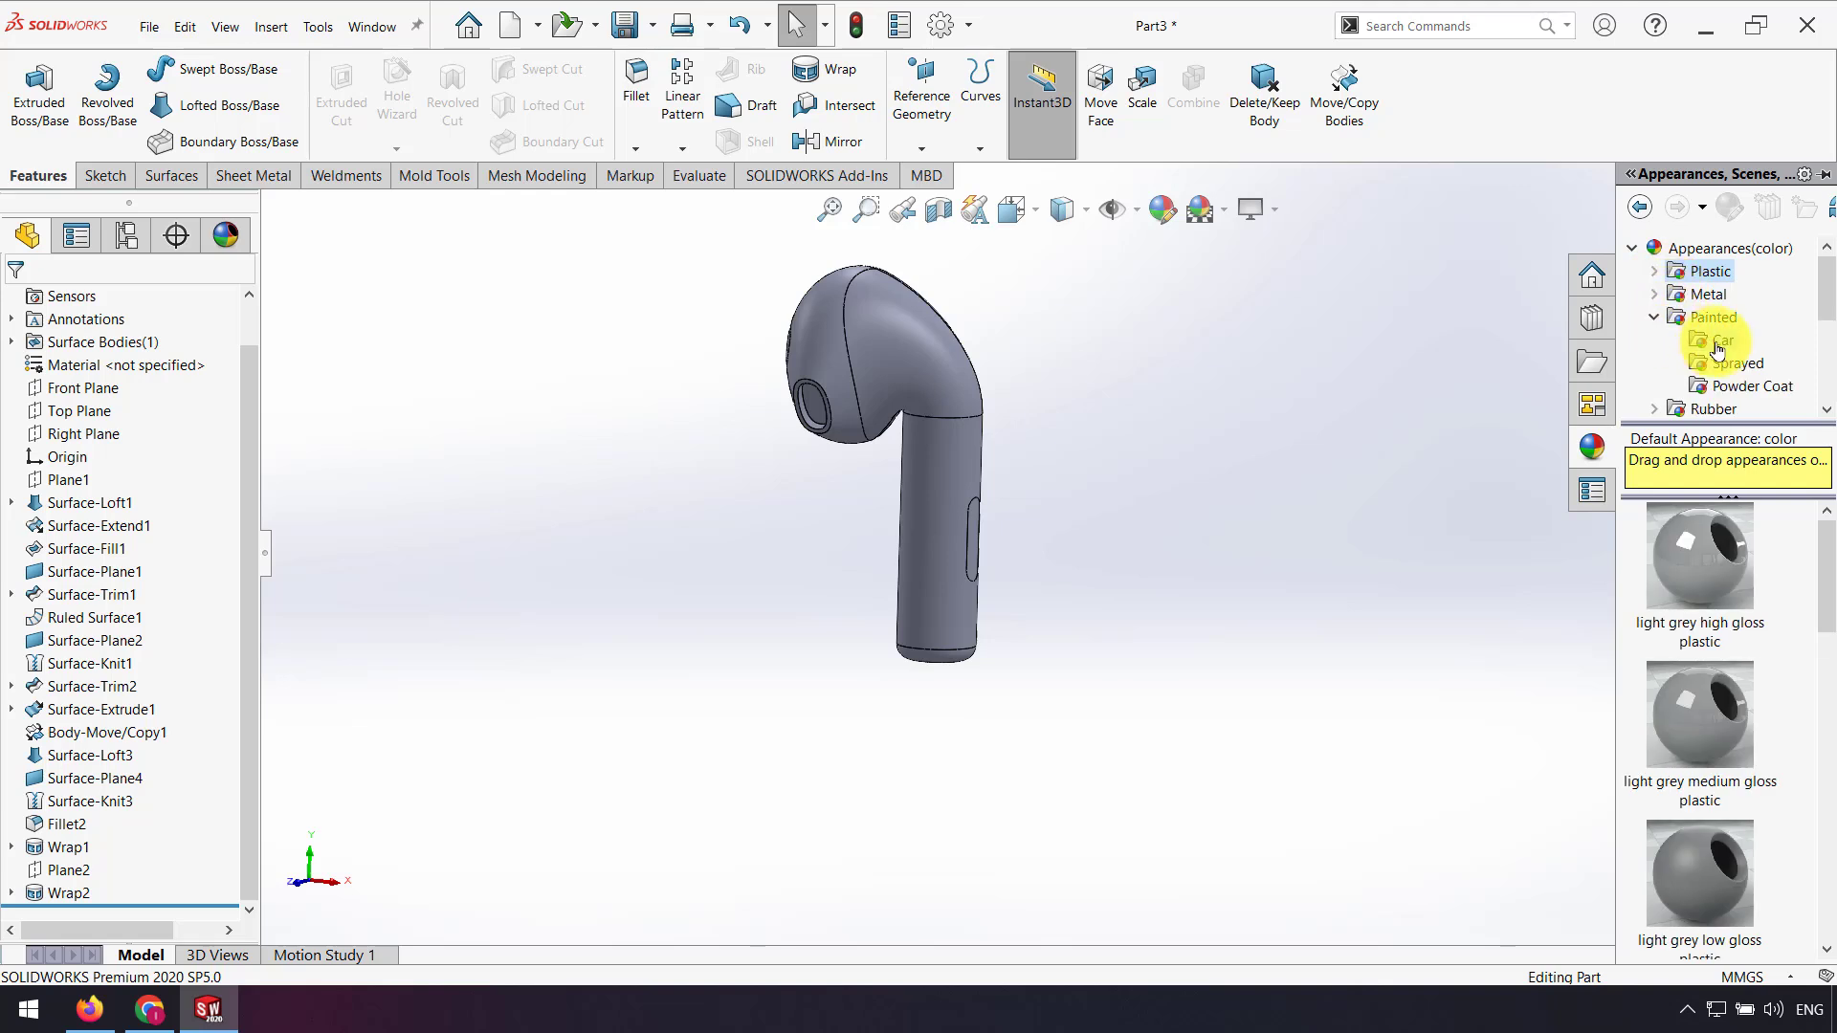
click(1718, 347)
scroll(1167, 541, down, 5)
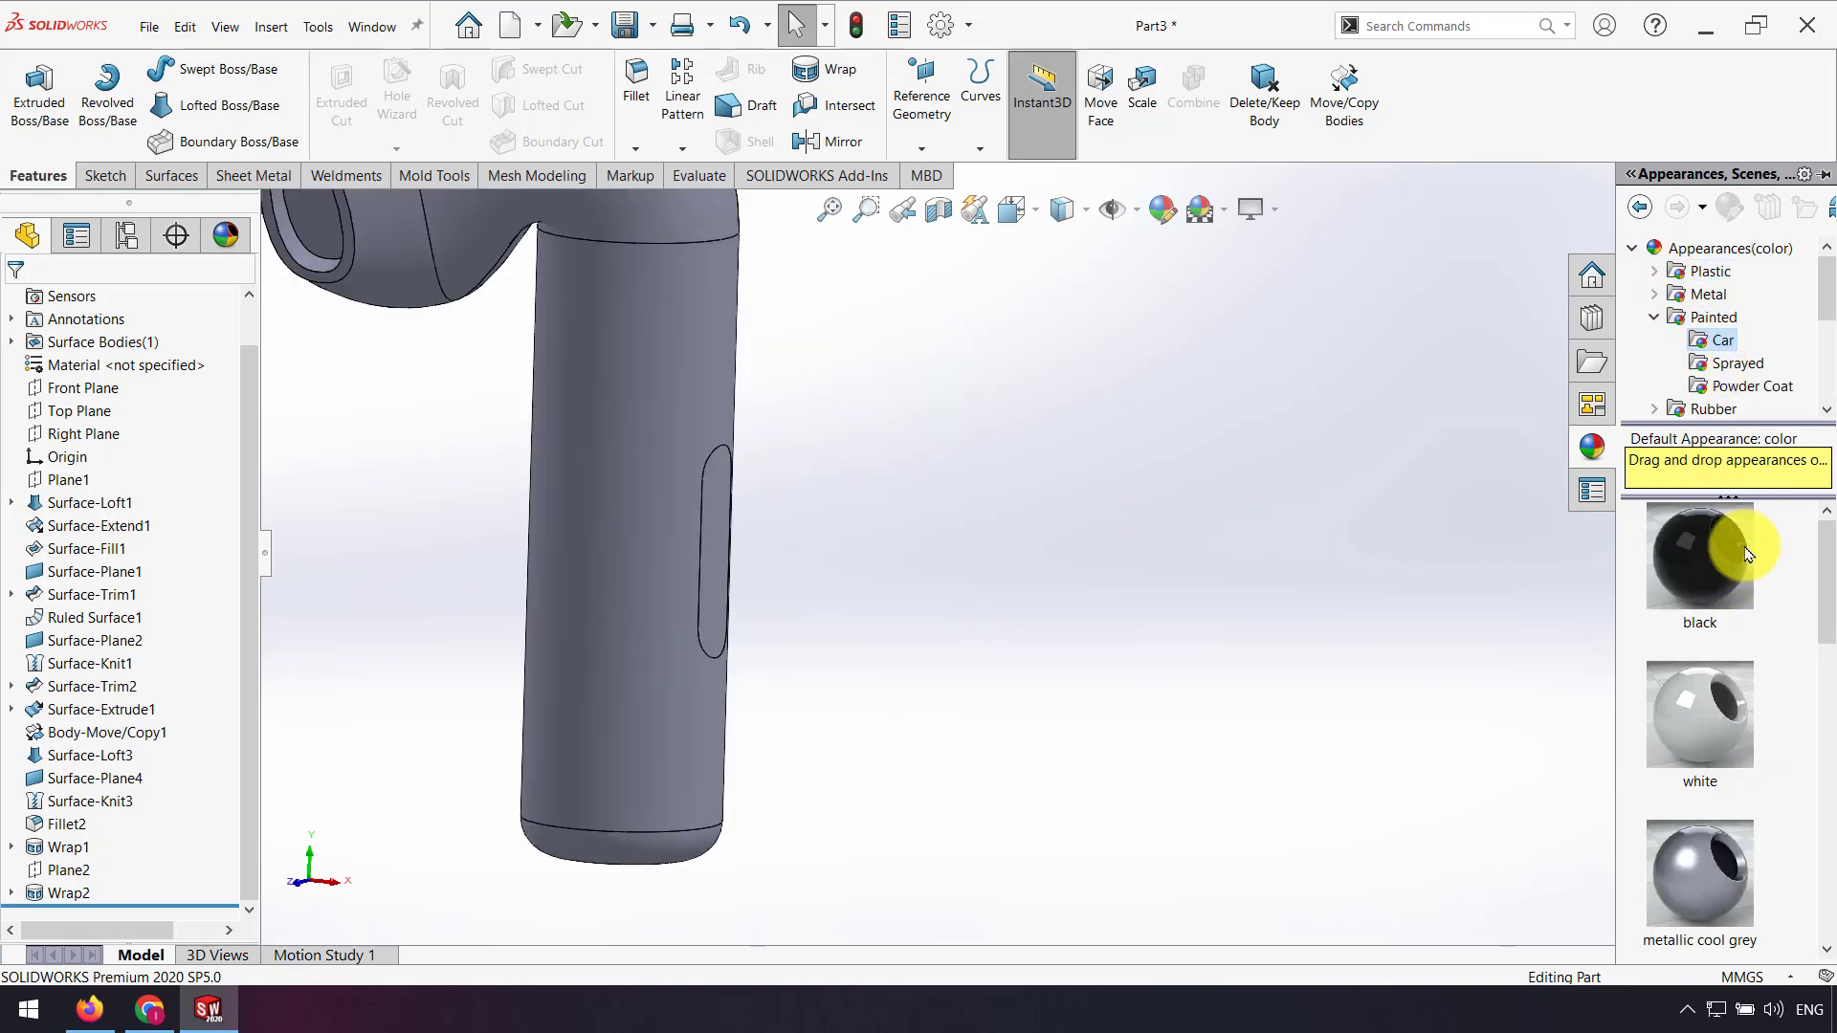
drag(1736, 550, 732, 576)
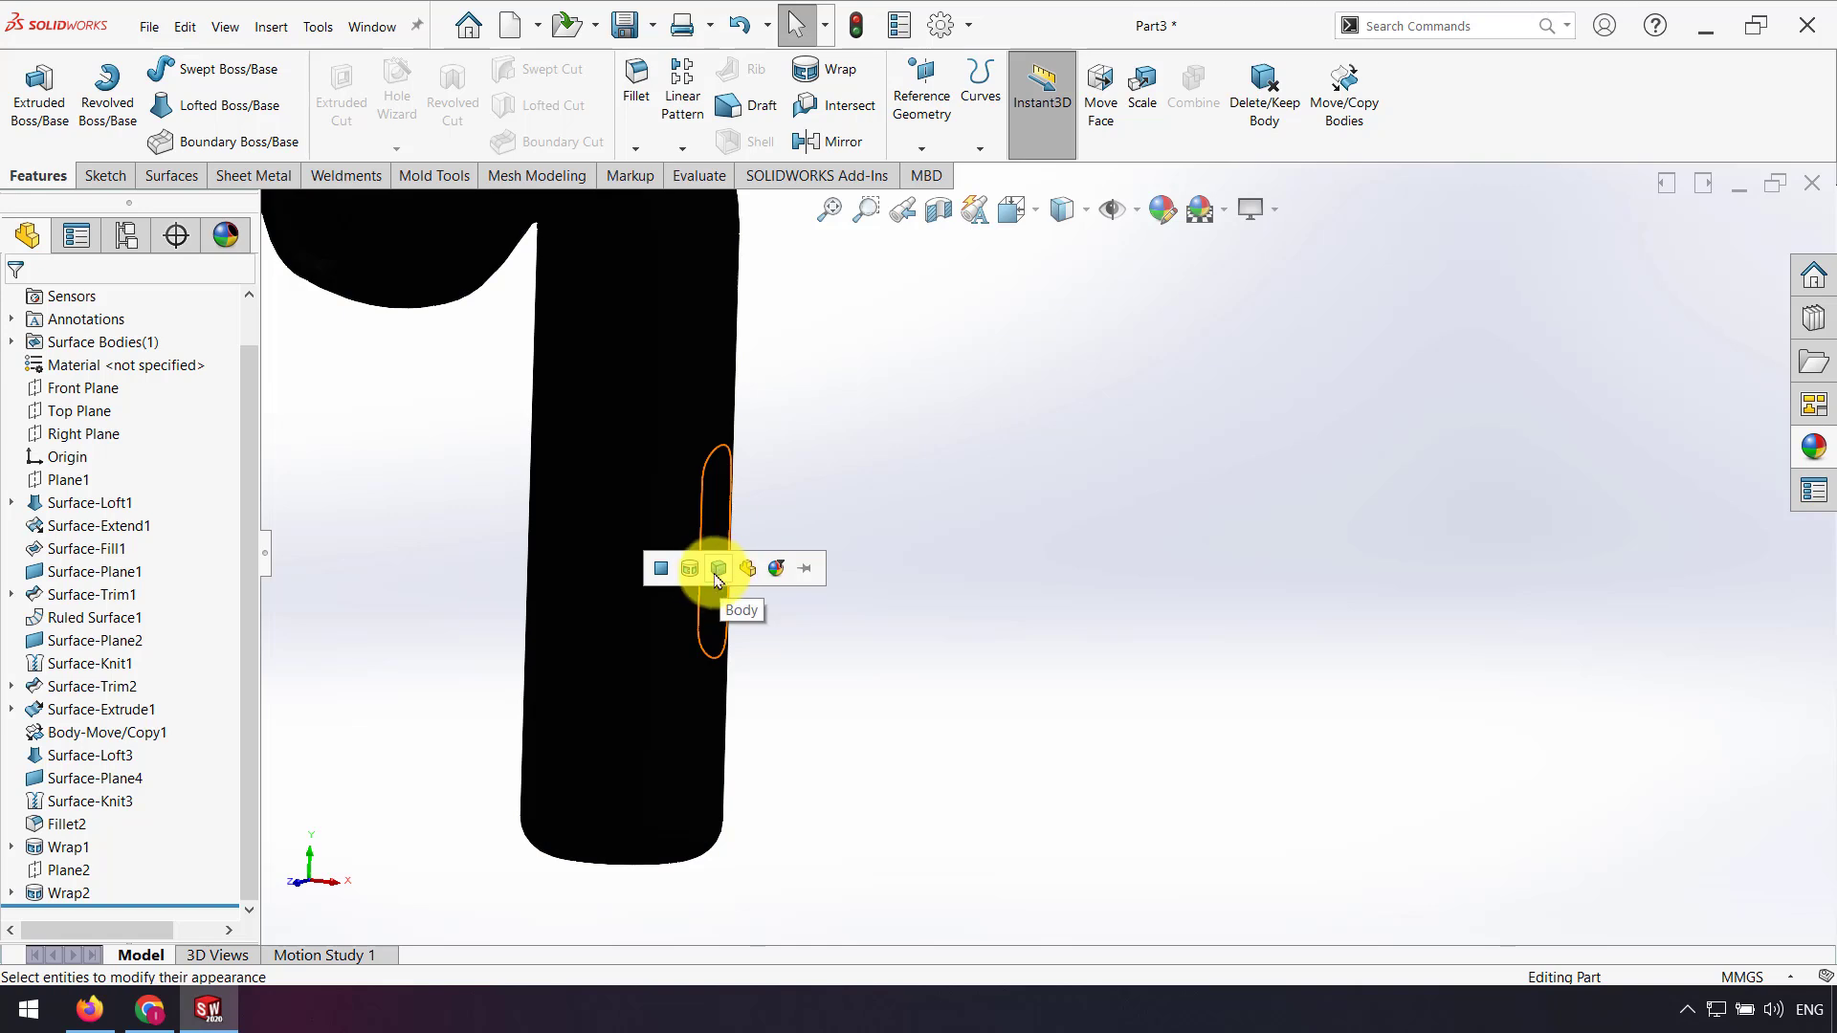
click(661, 569)
Step: Apply the black car paint appearance to the inner face of the bulb's oval opening
scroll(609, 481, up, 5)
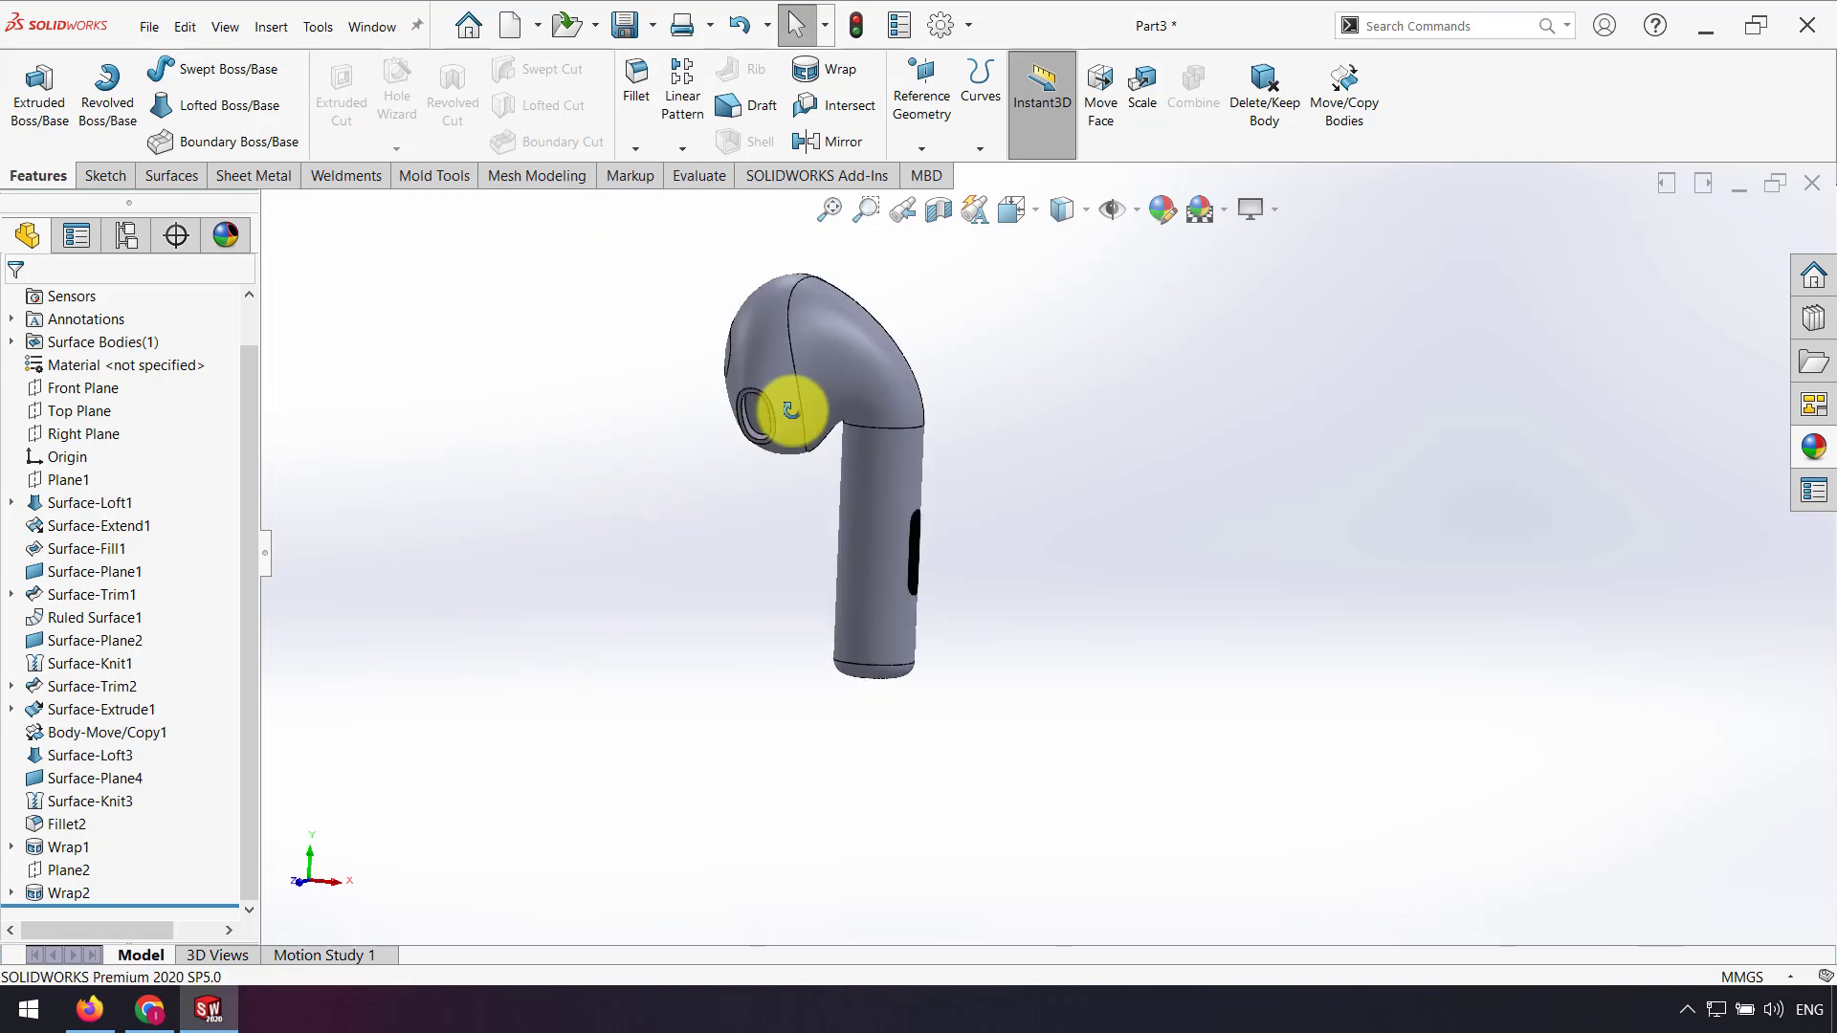
middle_drag(790, 410, 1627, 443)
click(1814, 448)
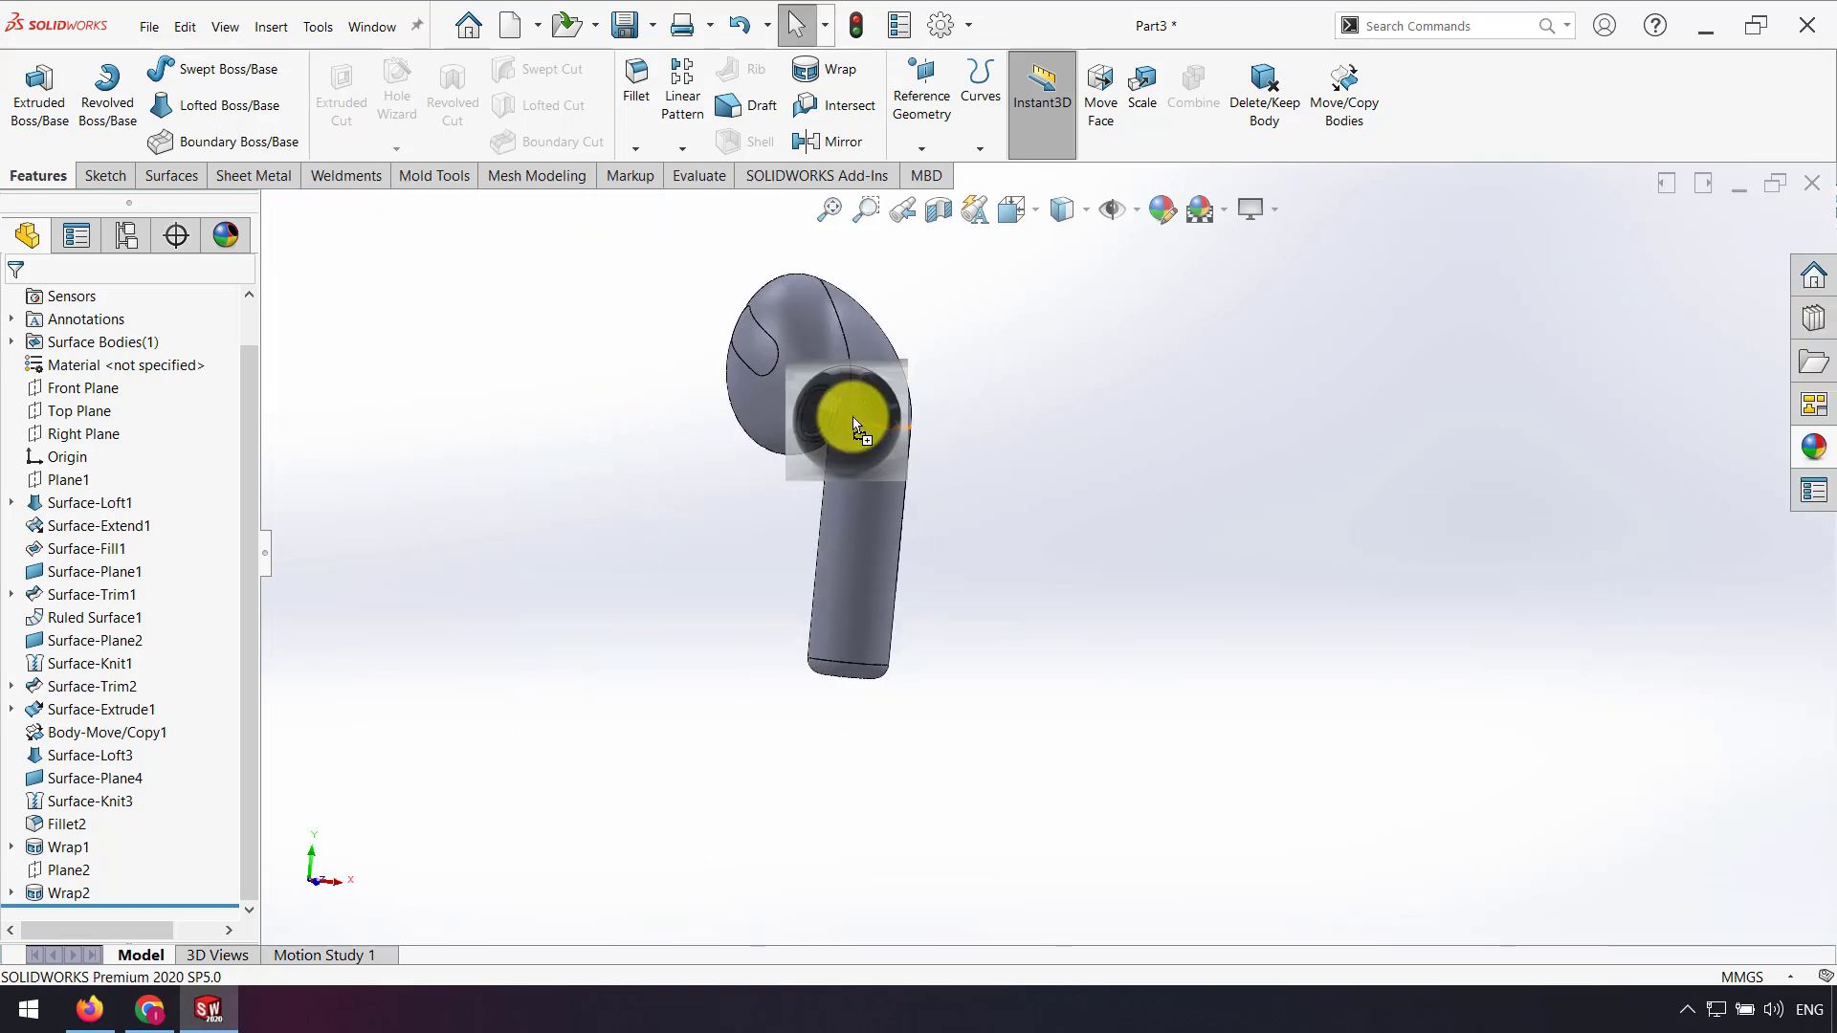
click(811, 417)
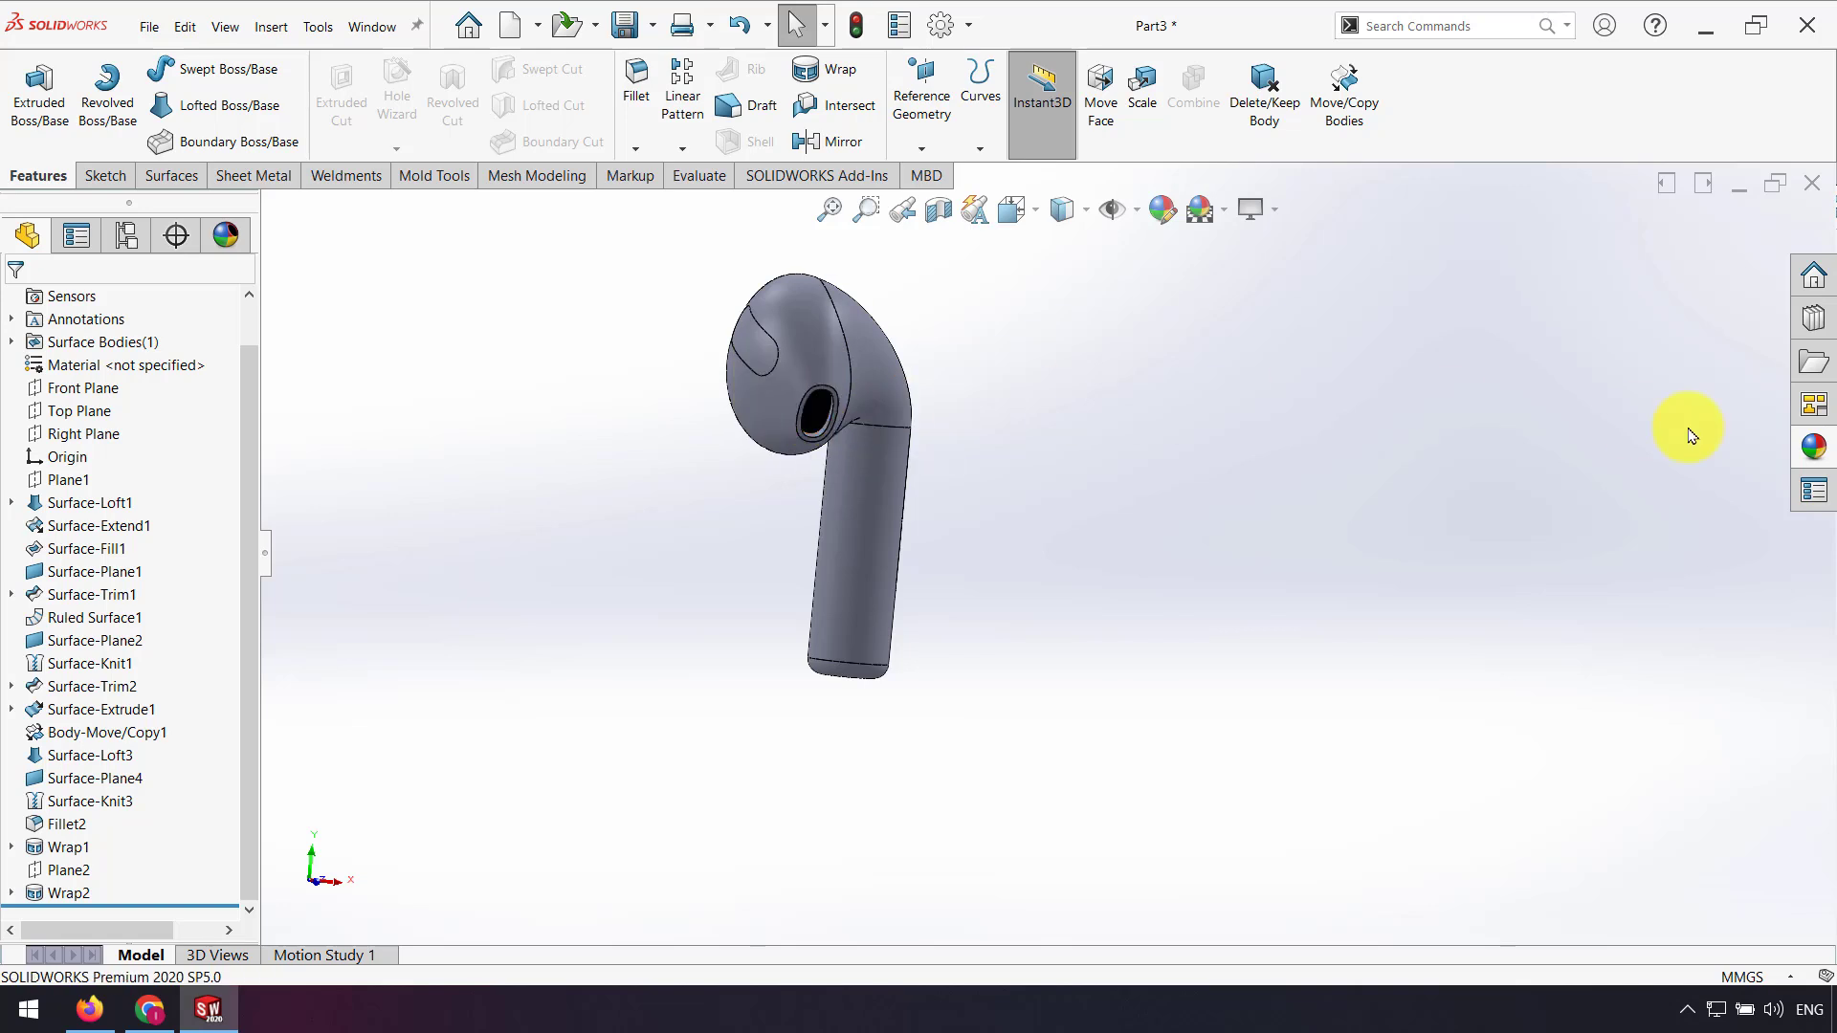
Step: Apply the black car paint appearance to only the scribed slot face on the bulb
middle_drag(1389, 440, 1202, 384)
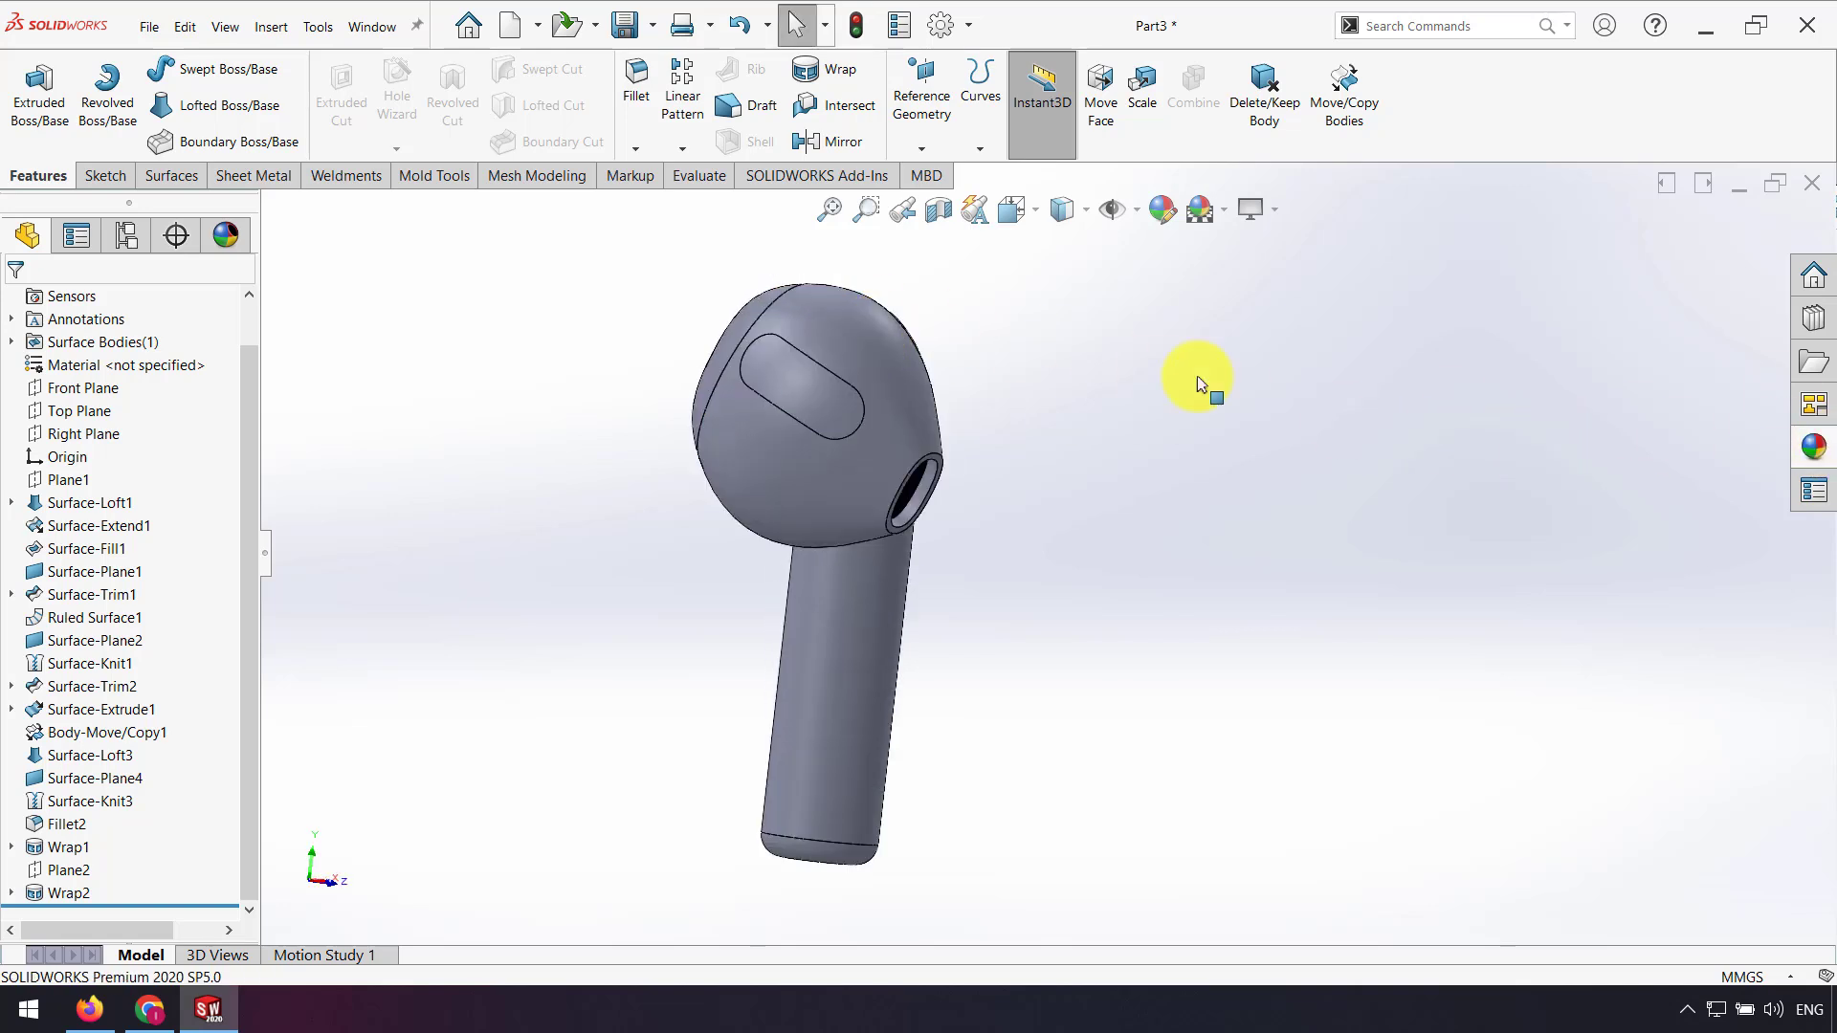
click(1811, 453)
drag(1566, 467, 802, 407)
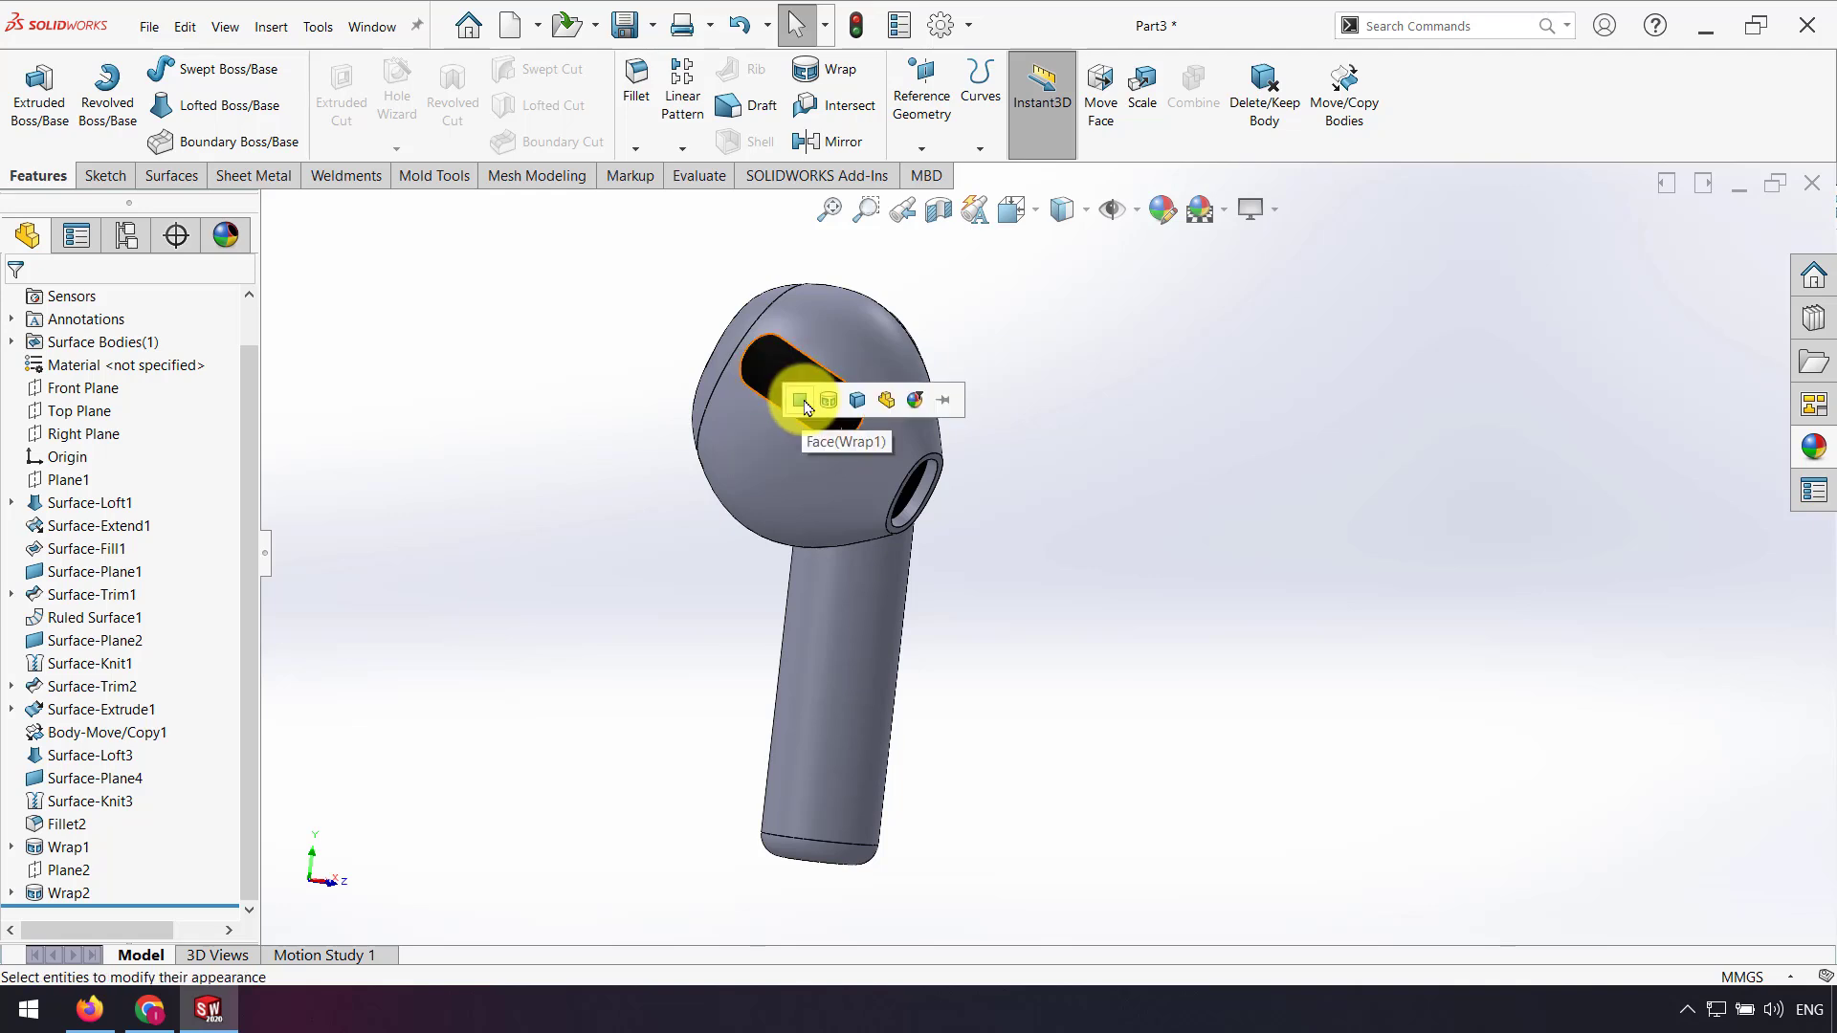
Step: Apply the white car paint appearance to the rest of the earbud, keeping the black faces
click(1826, 457)
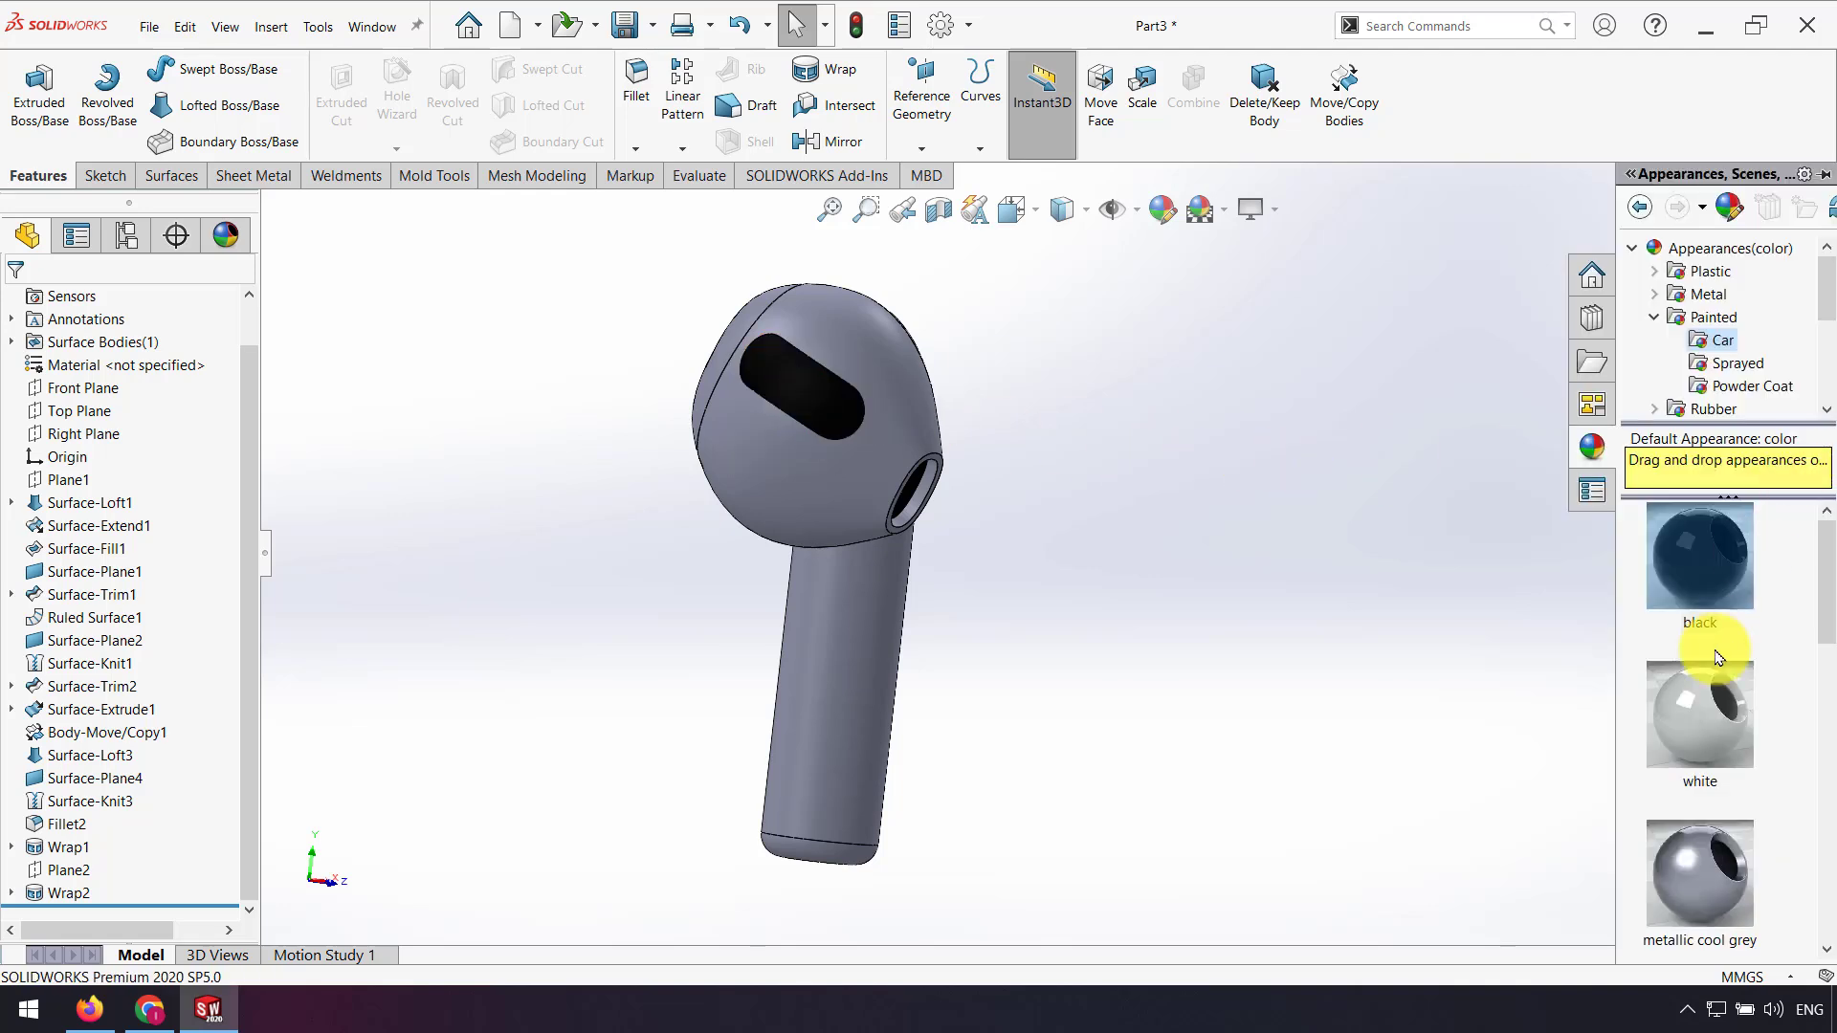
drag(1706, 700, 834, 507)
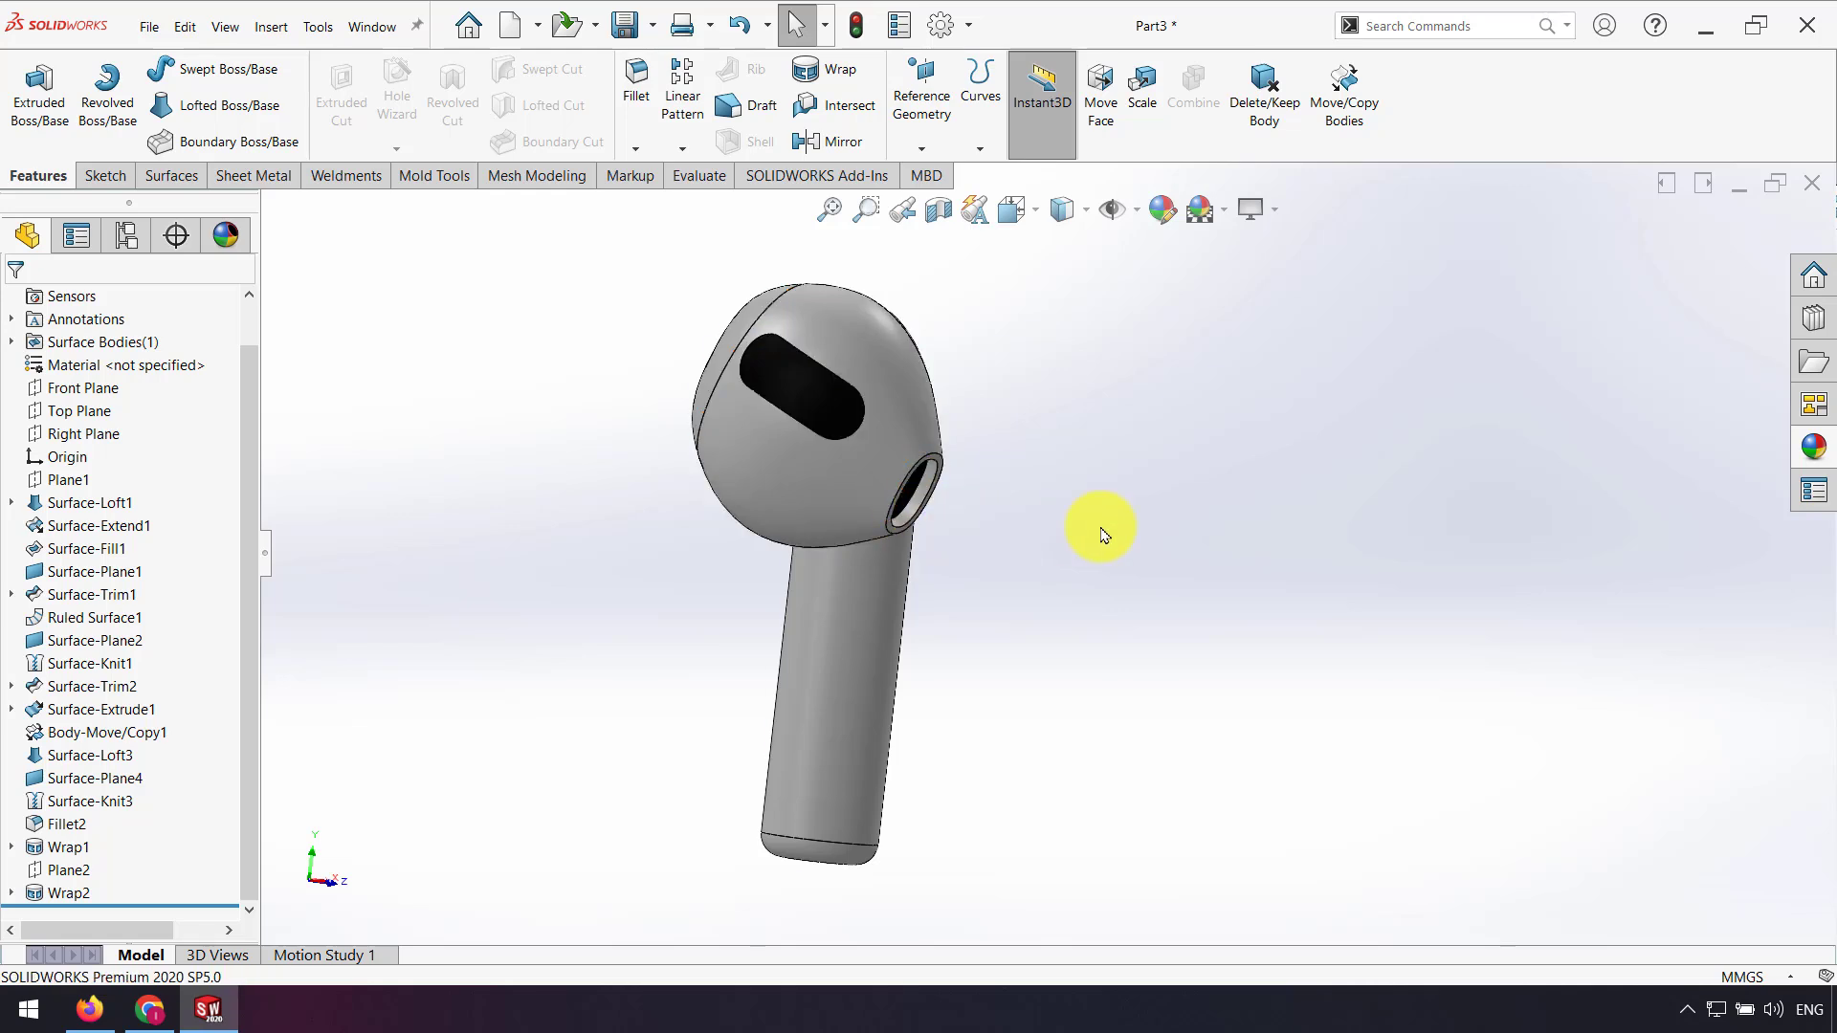
middle_drag(1103, 533, 1003, 497)
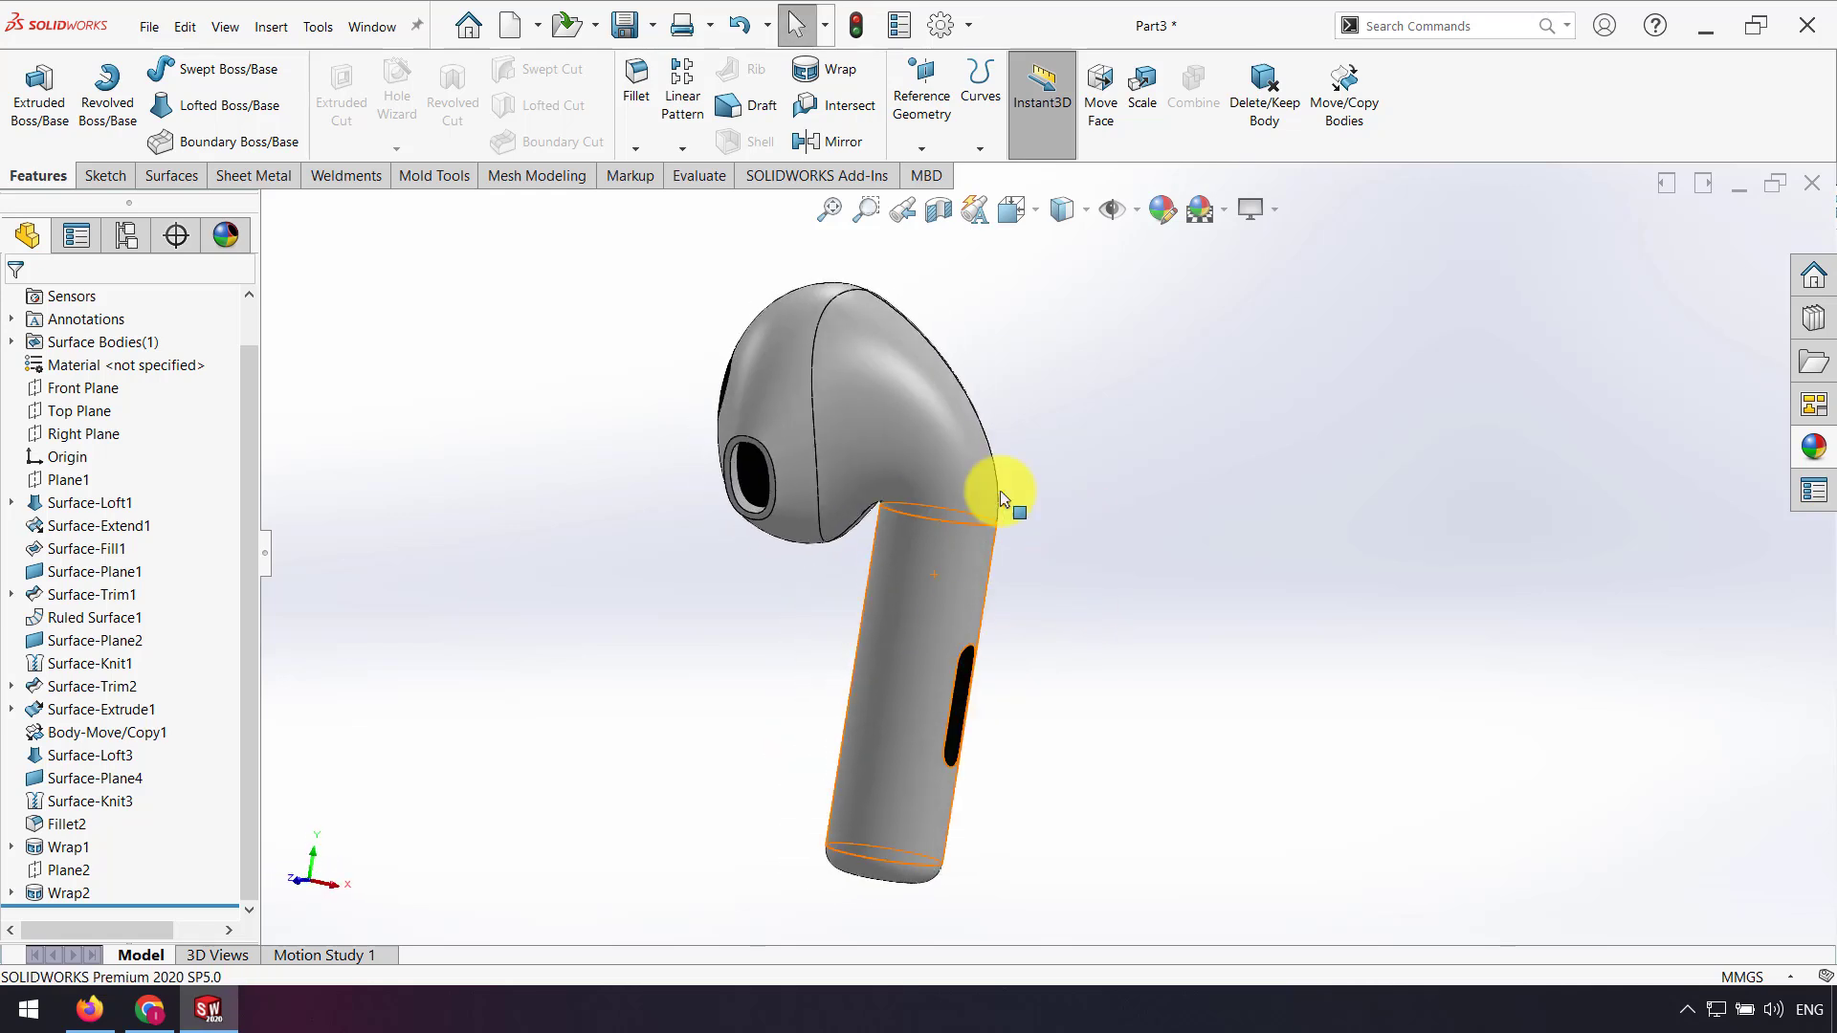
Step: Turn on RealView graphics and display the earbud shaded without edges
click(1253, 210)
click(1282, 243)
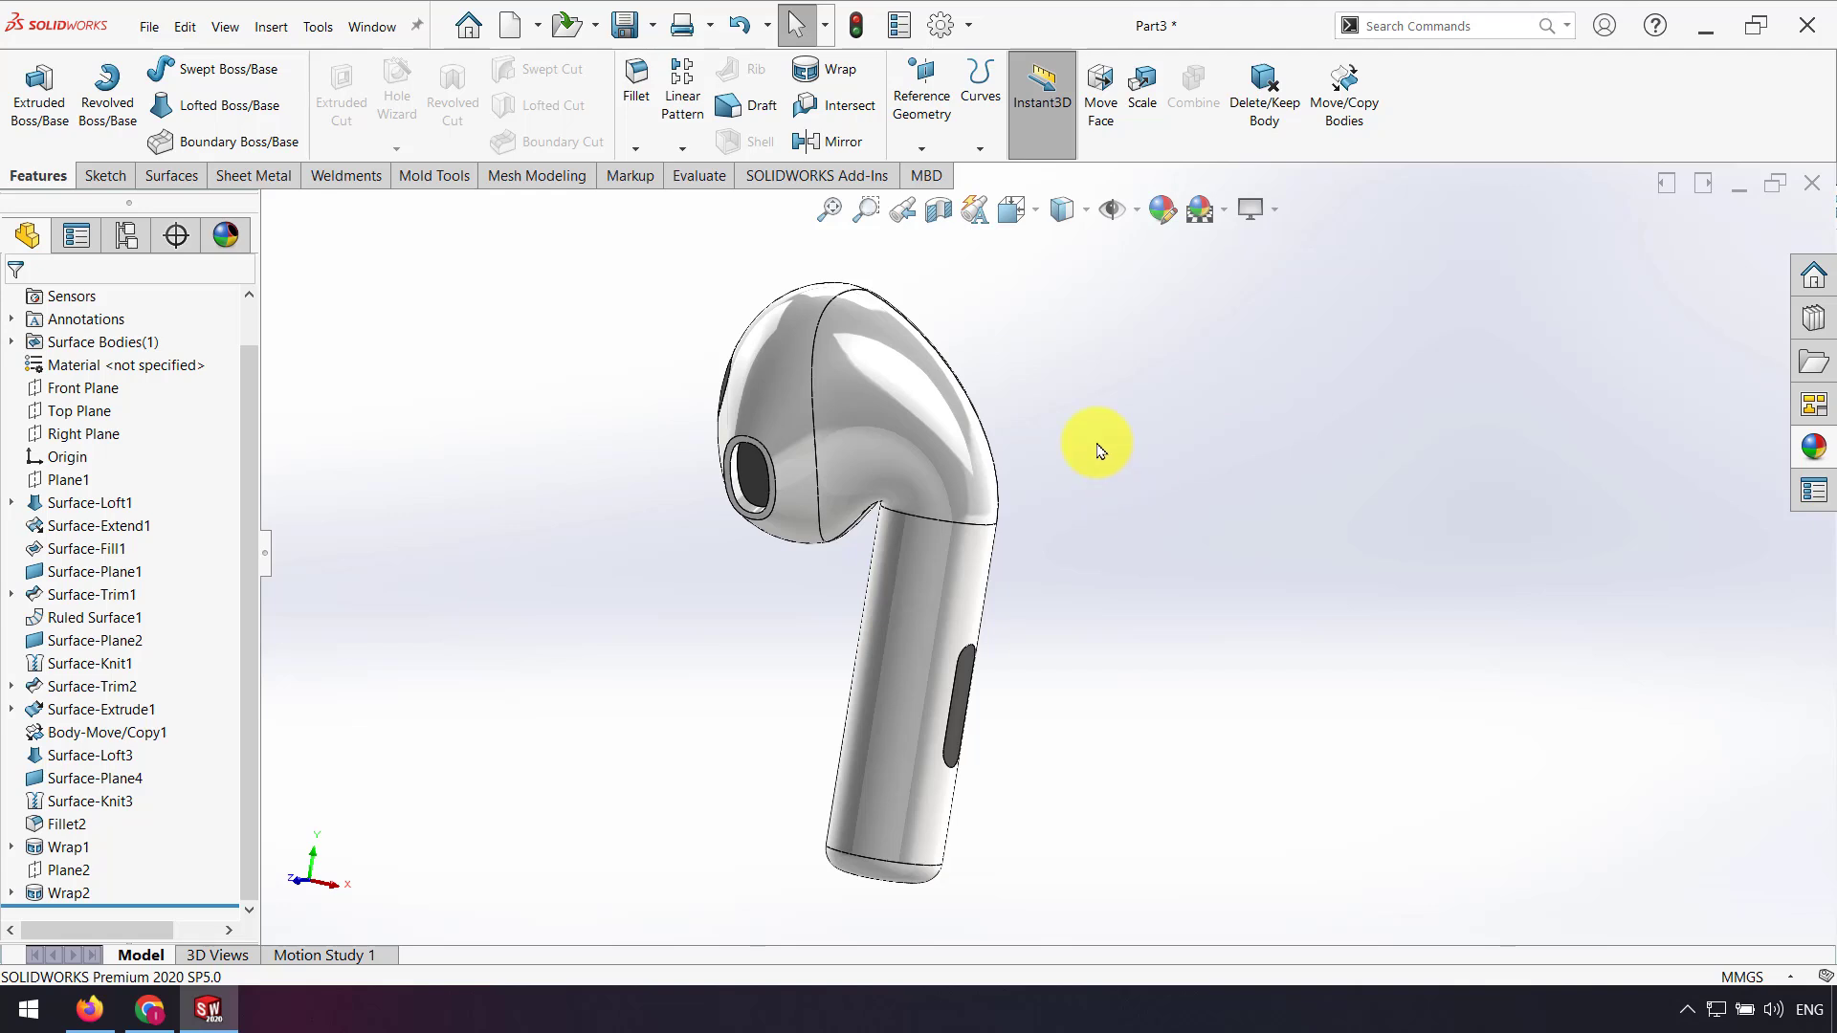
middle_drag(1098, 450, 948, 444)
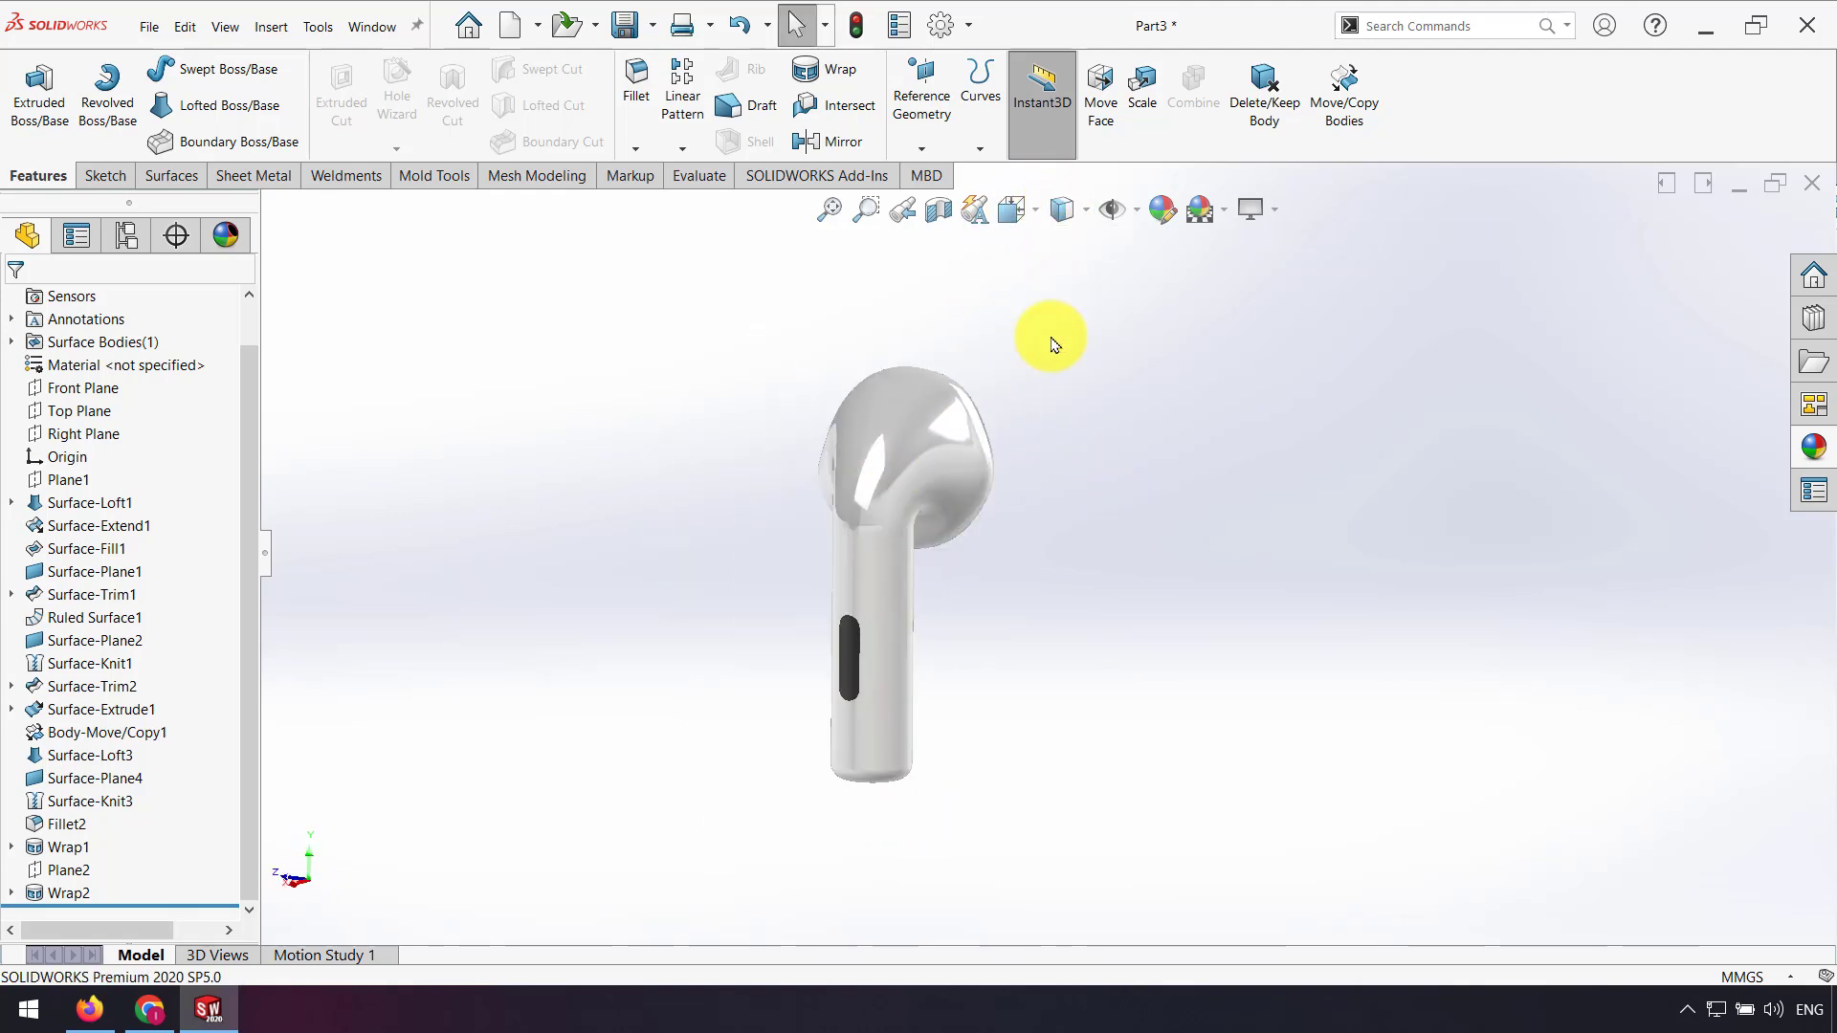
Step: Apply a dark appearance to the flat face at the stem's bottom end
middle_drag(826, 567, 917, 517)
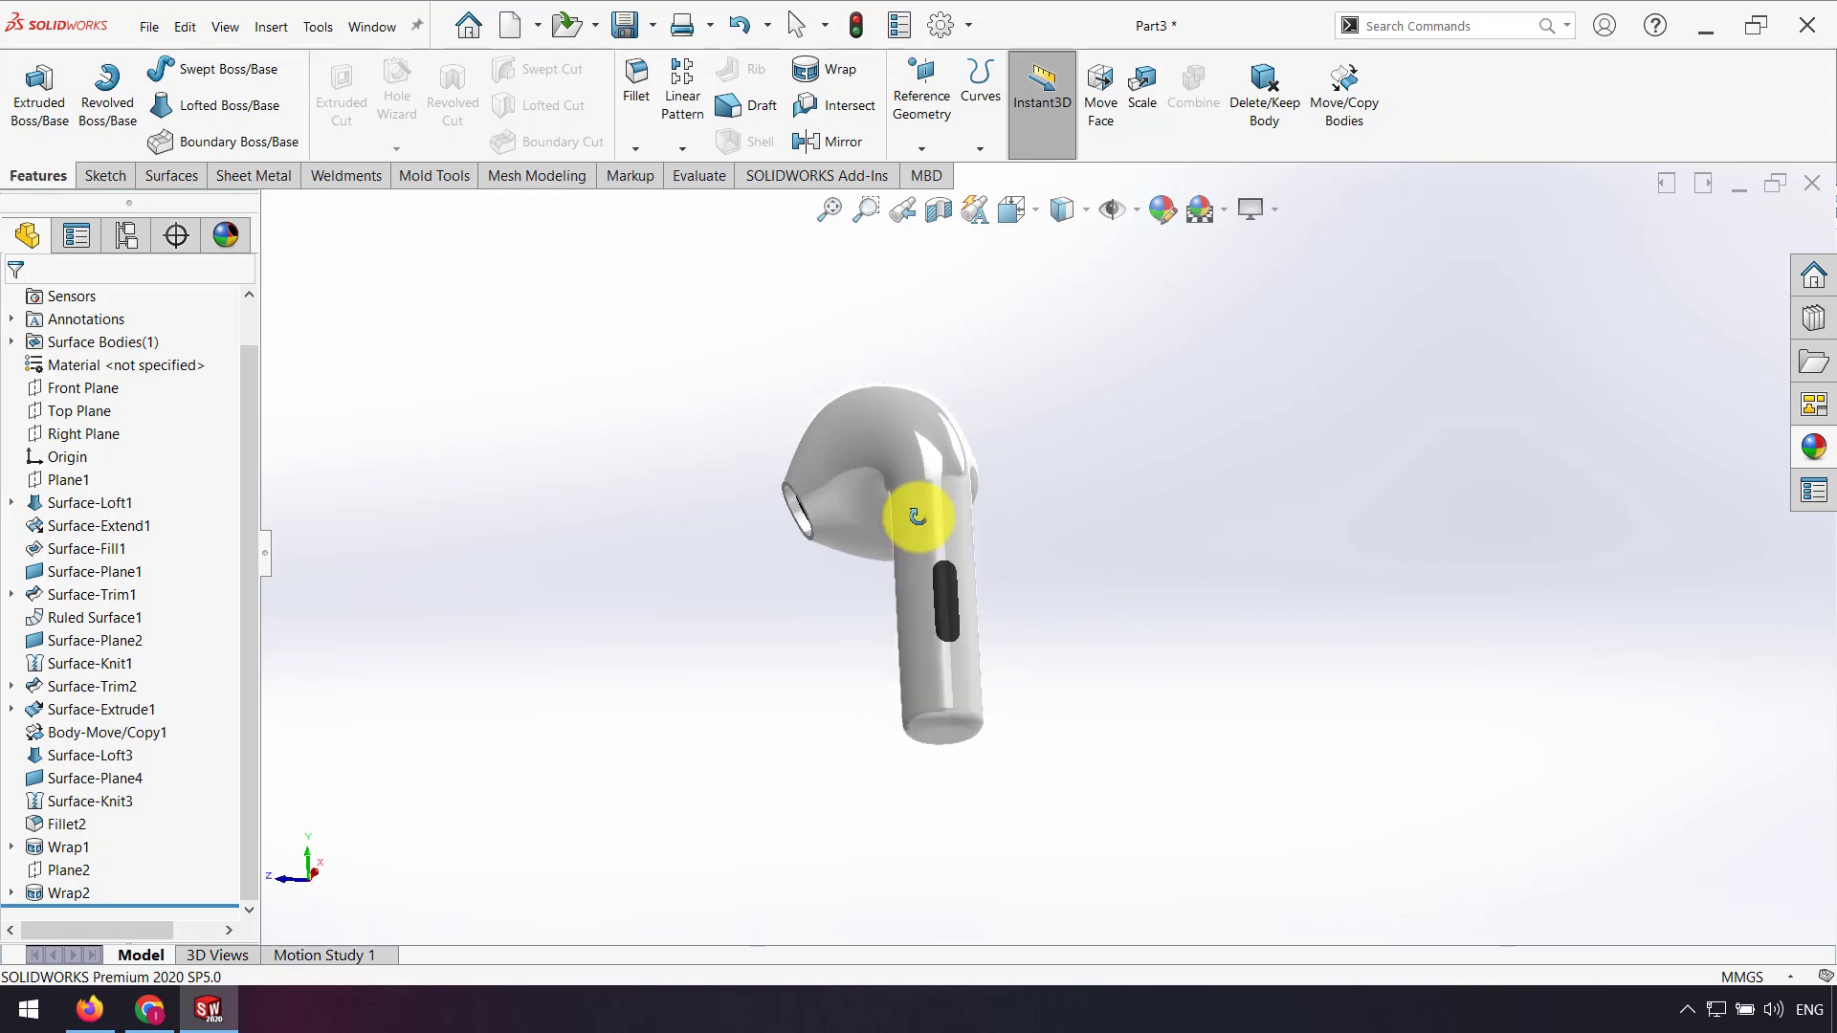
click(1817, 463)
drag(1712, 572, 942, 744)
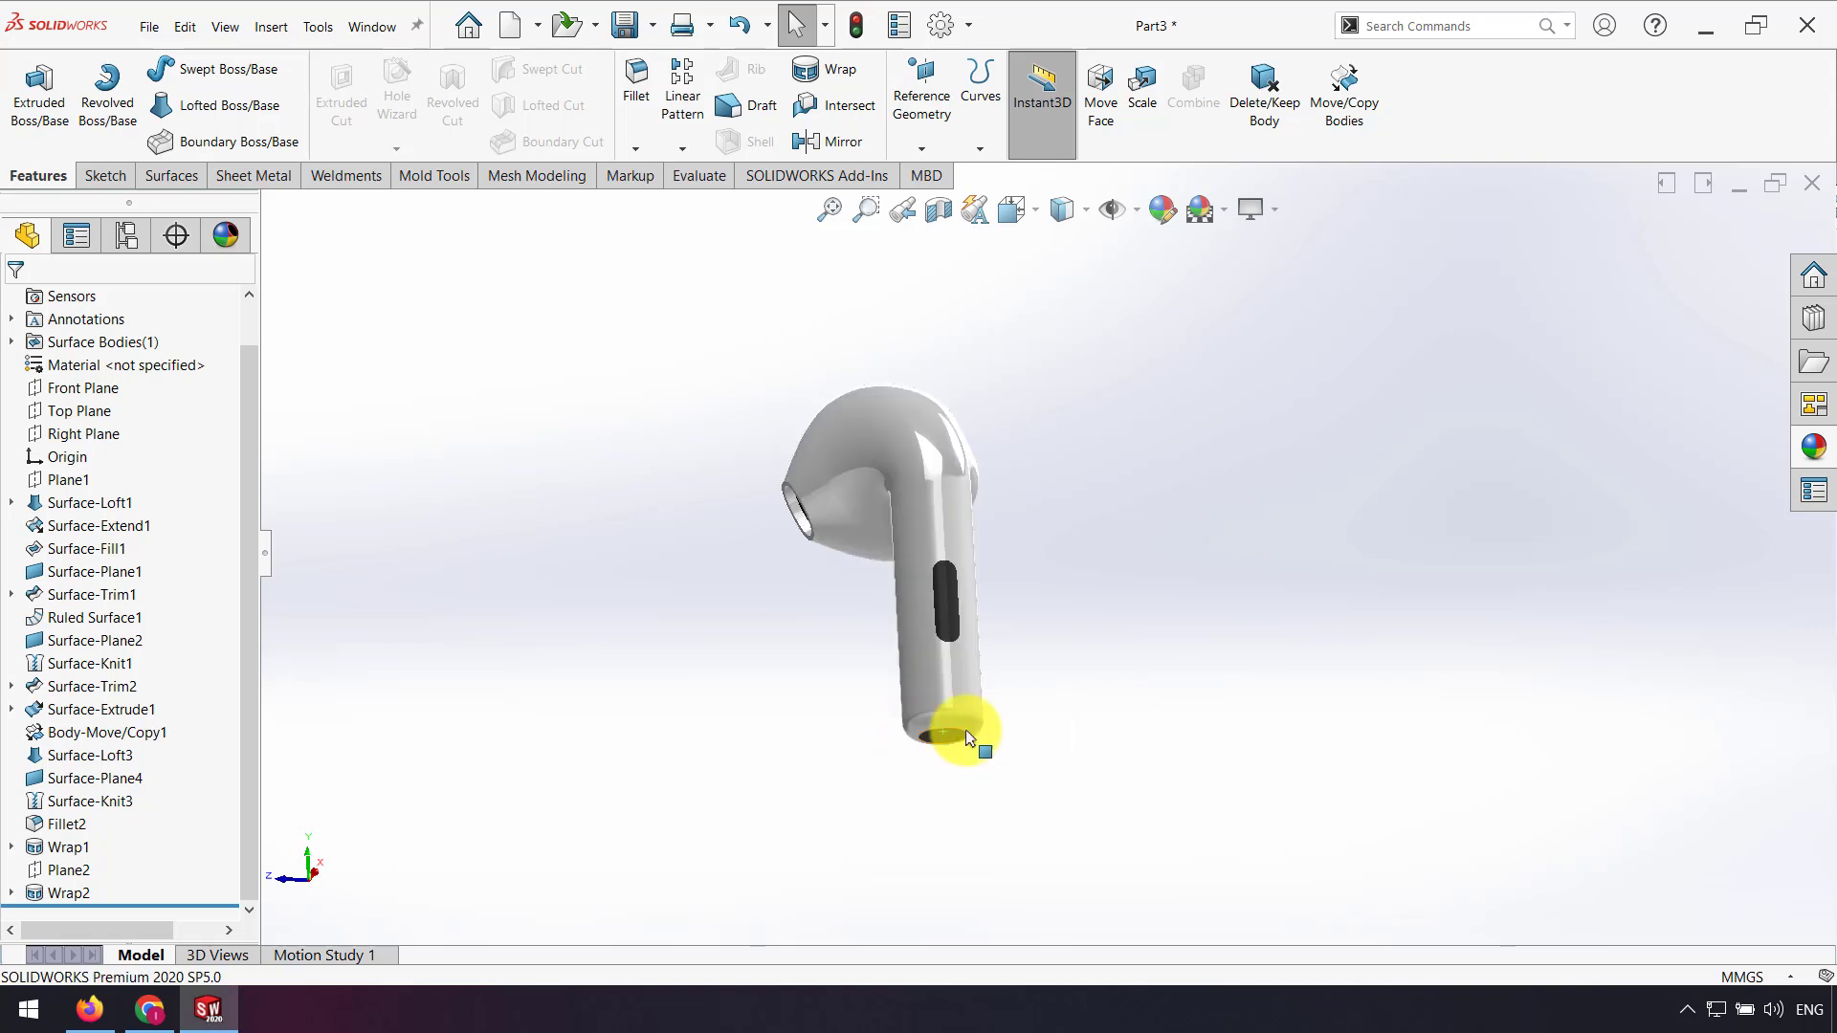
middle_drag(1110, 594, 766, 771)
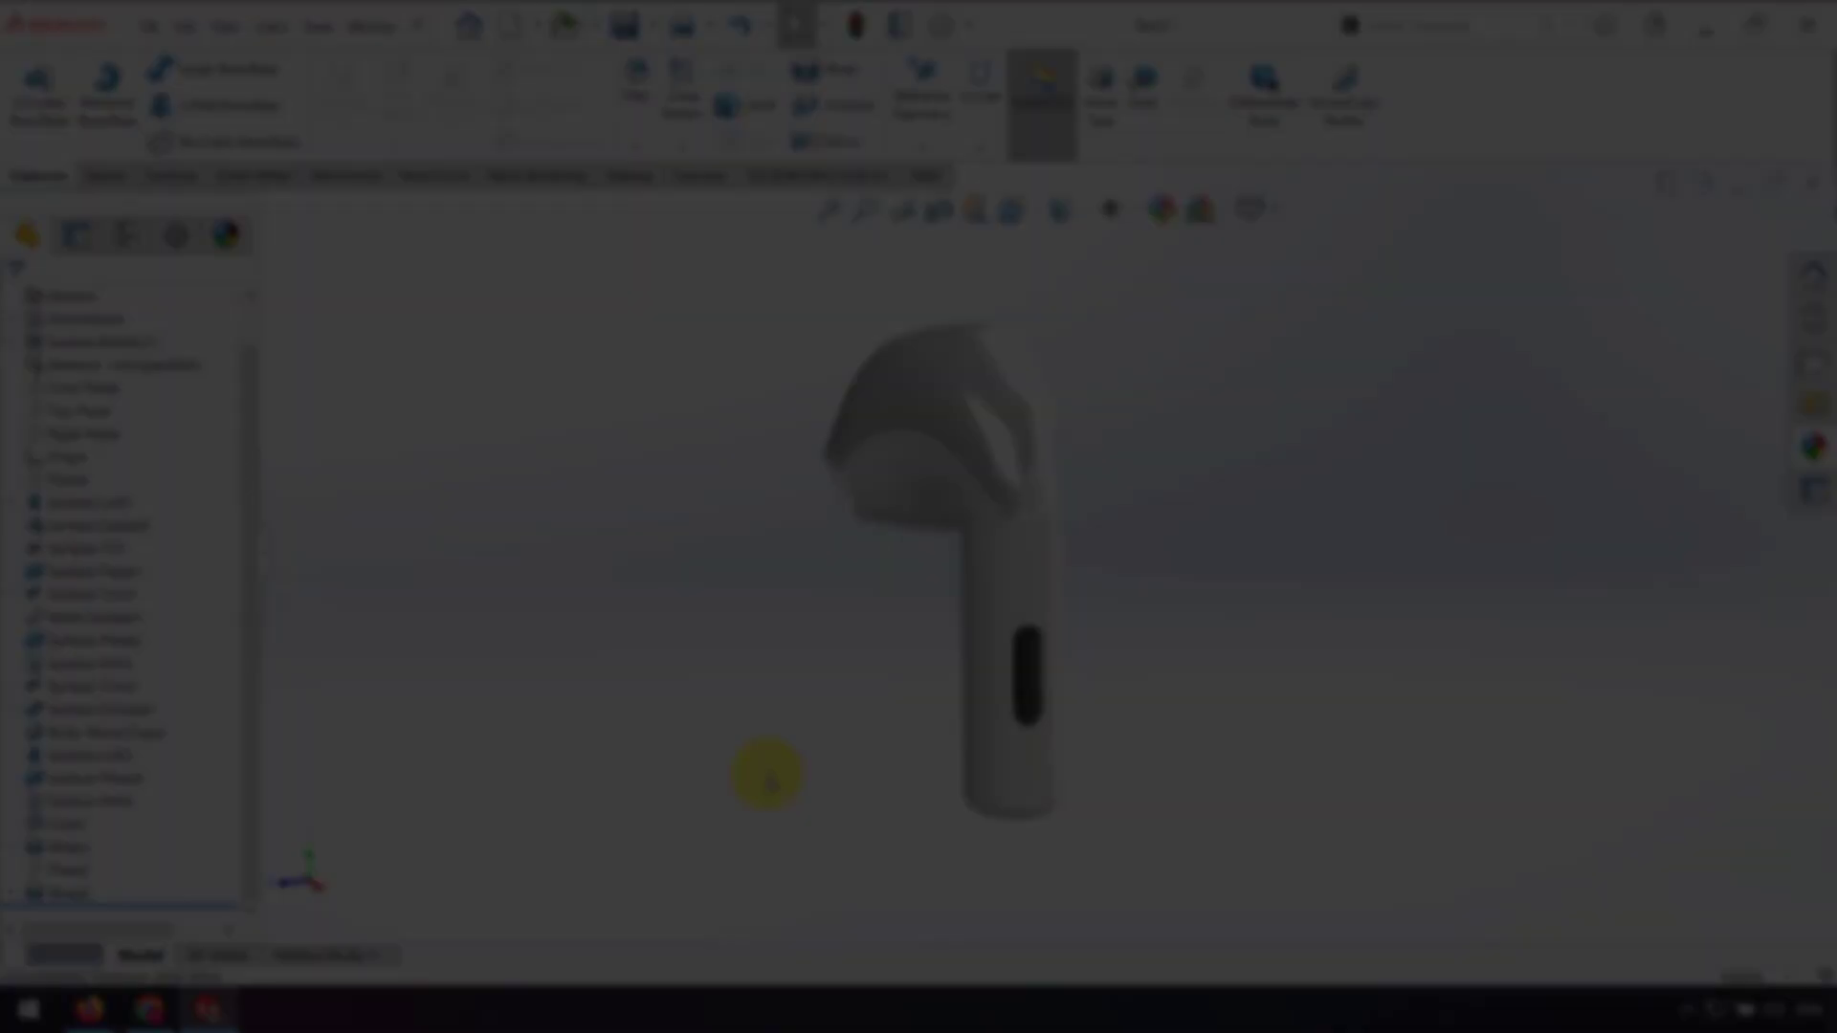